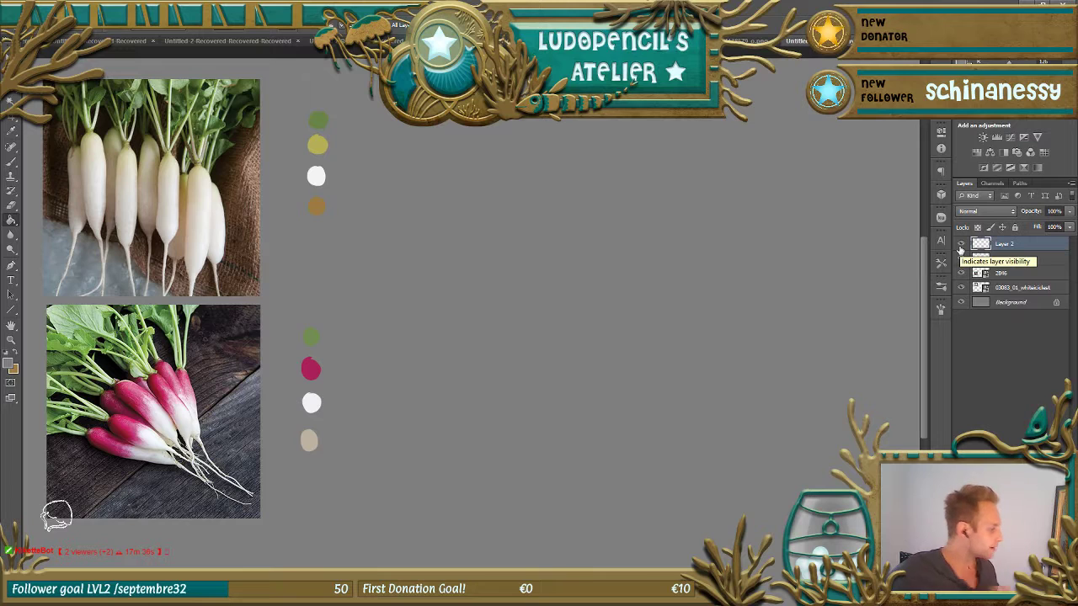
- Activate the Brush tool and set the foreground colour to a very dark brown
key("b")
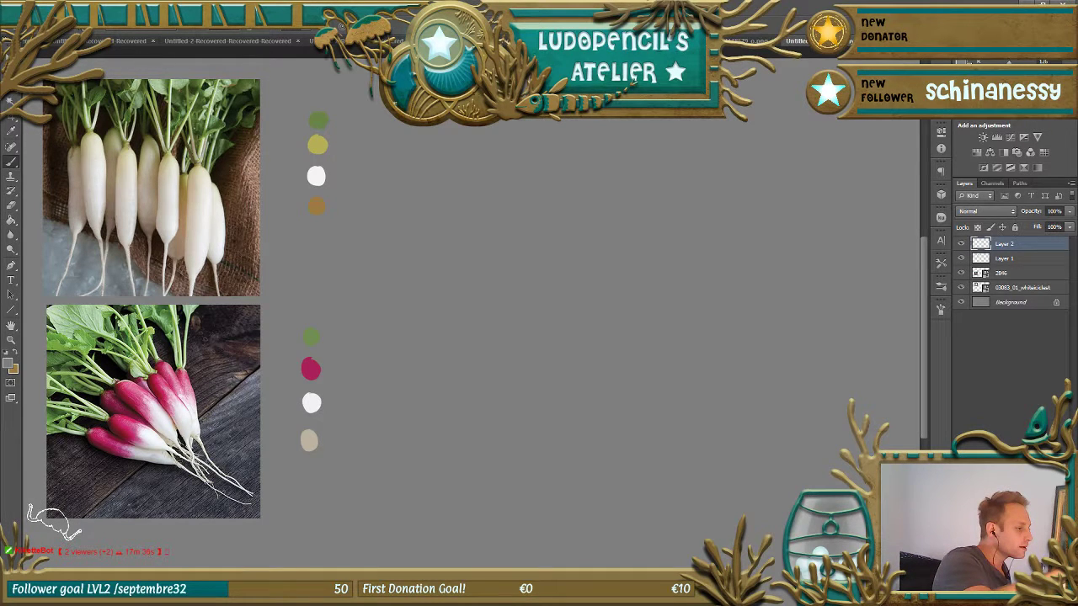
left_click(34, 22)
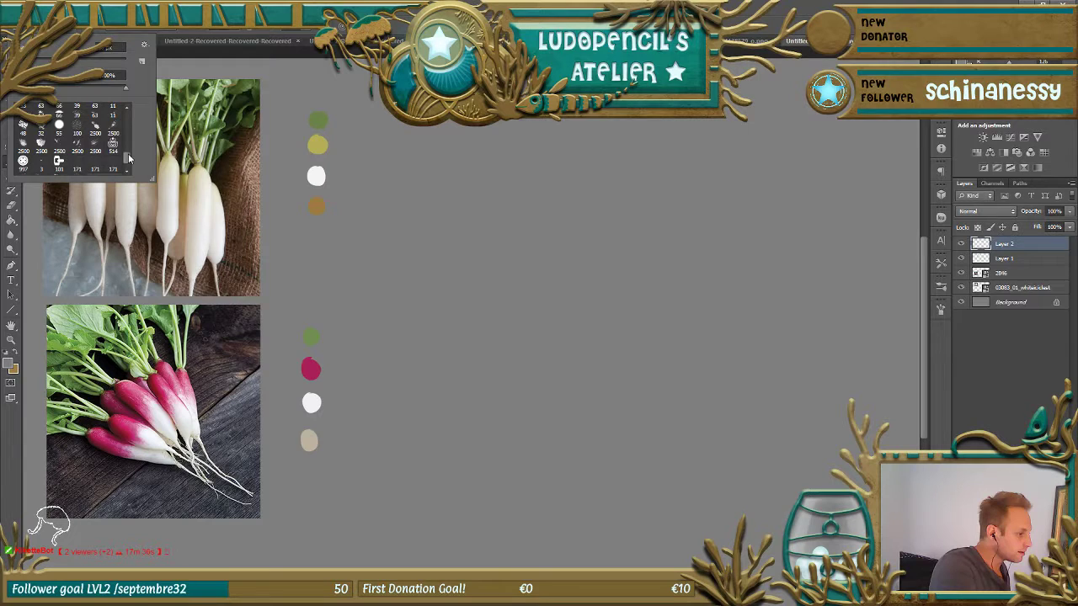
key("Return")
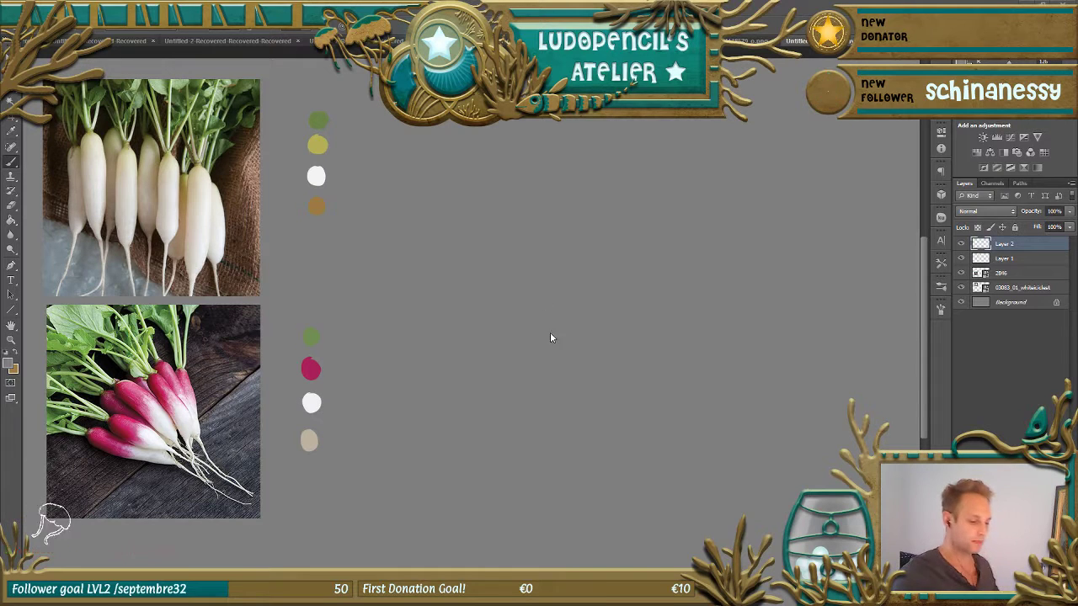
key("d")
left_click(8, 363)
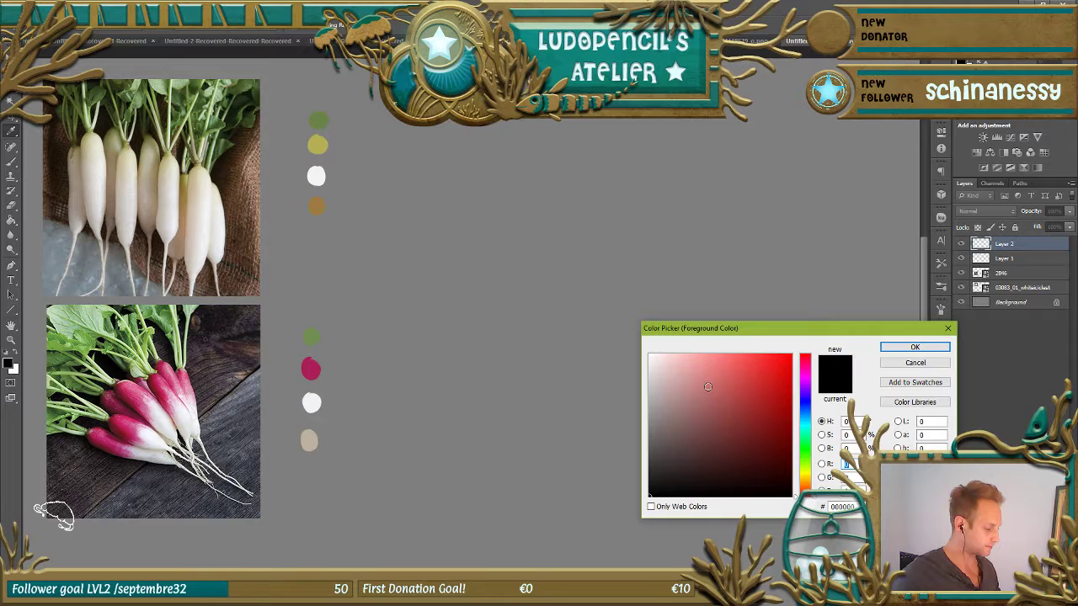
left_click(777, 471)
left_click_drag(805, 490, 805, 479)
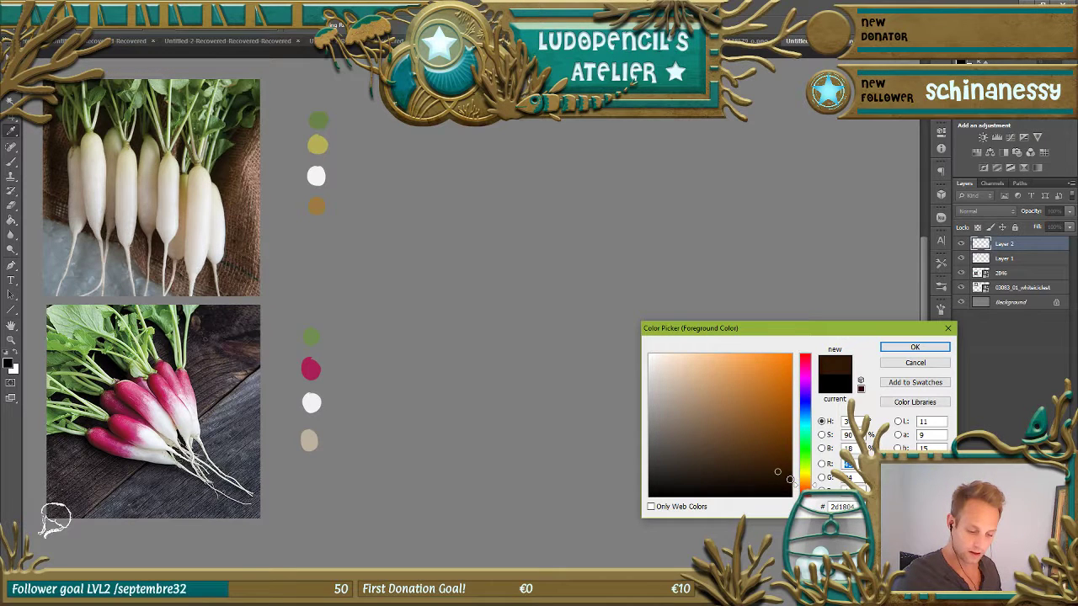
left_click(915, 347)
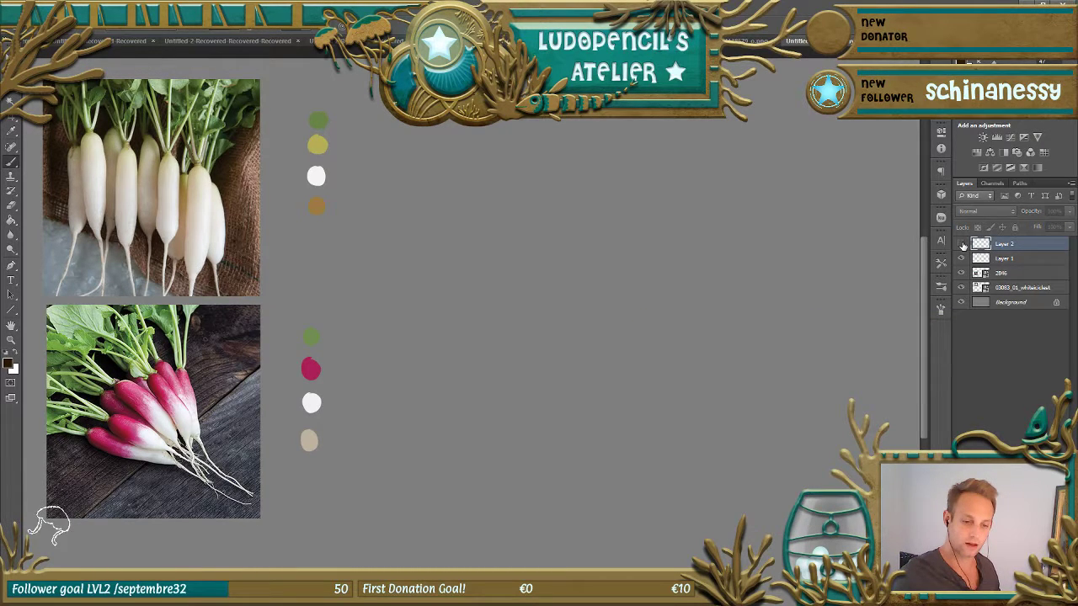
right_click(630, 375, "alt")
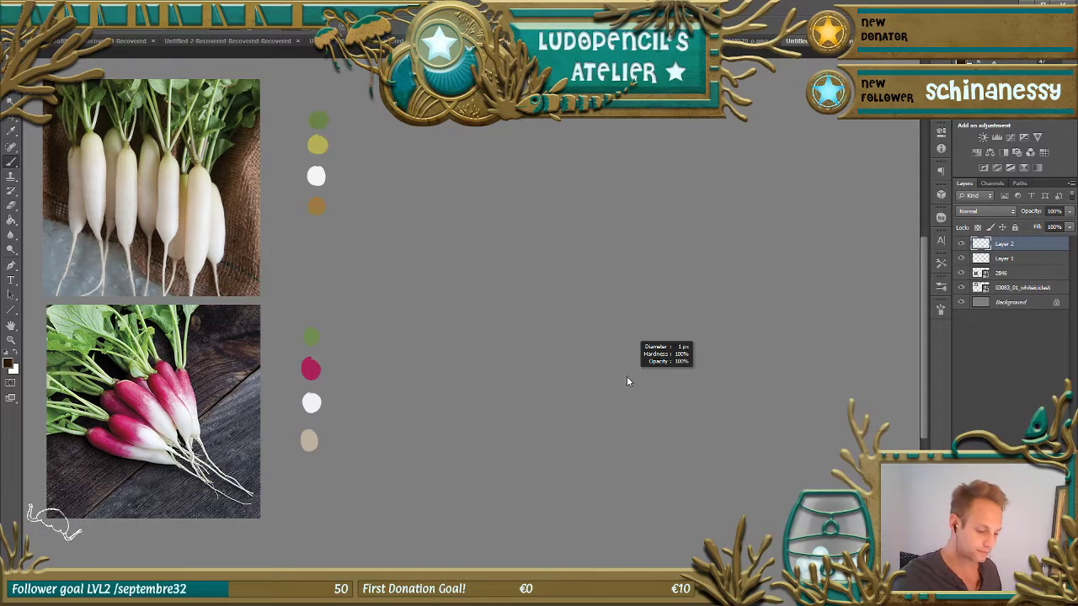
left_click_drag(630, 375, 668, 343)
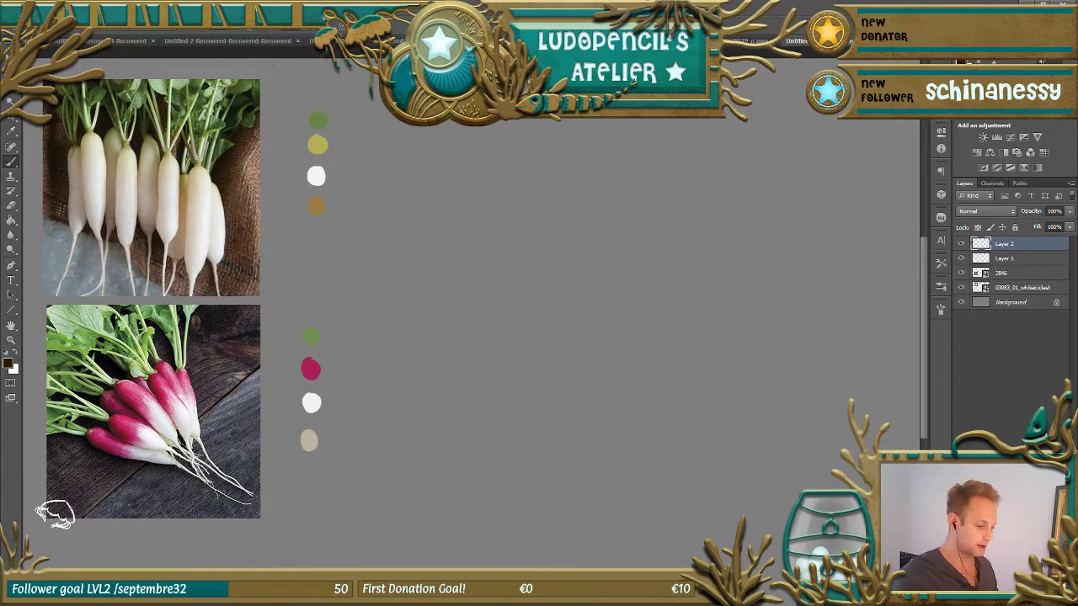
right_click(236, 242, "alt")
mouse_move(236, 242)
left_mouse_down()
mouse_move(214, 177)
mouse_move(192, 193)
left_mouse_up()
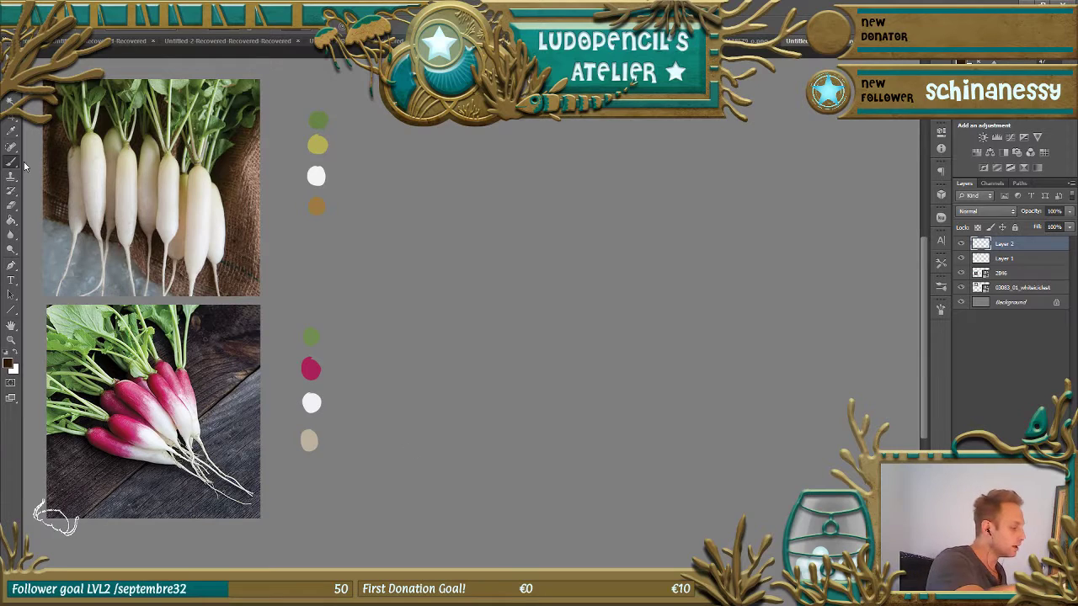
right_click(589, 292, "alt")
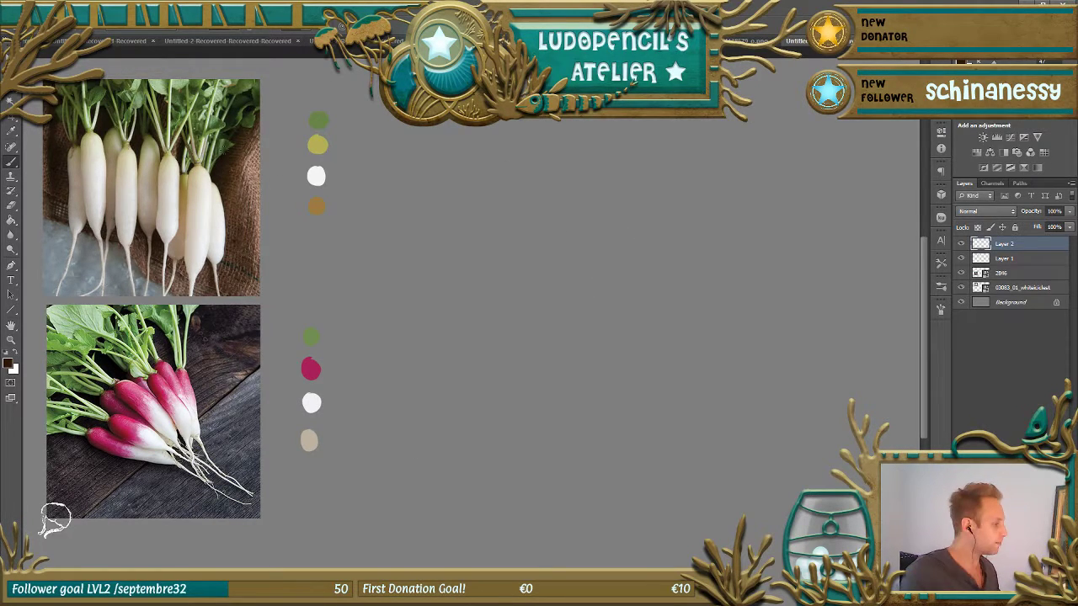
- Choose a textured, pencil-like brush preset and adjust its size for light sketching on Layer 2
left_click(40, 23)
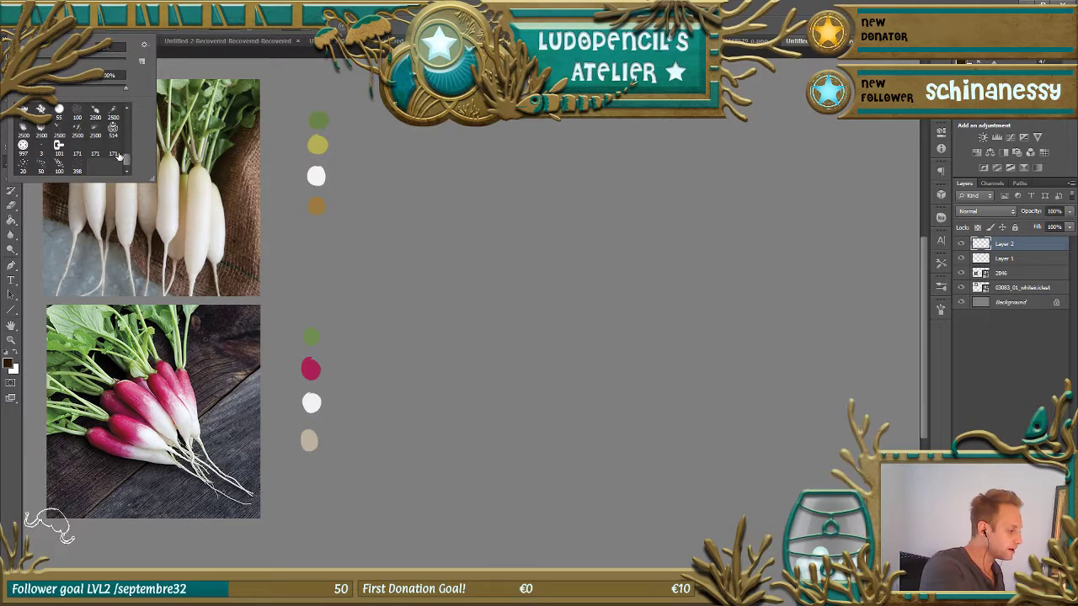
double_click(48, 153)
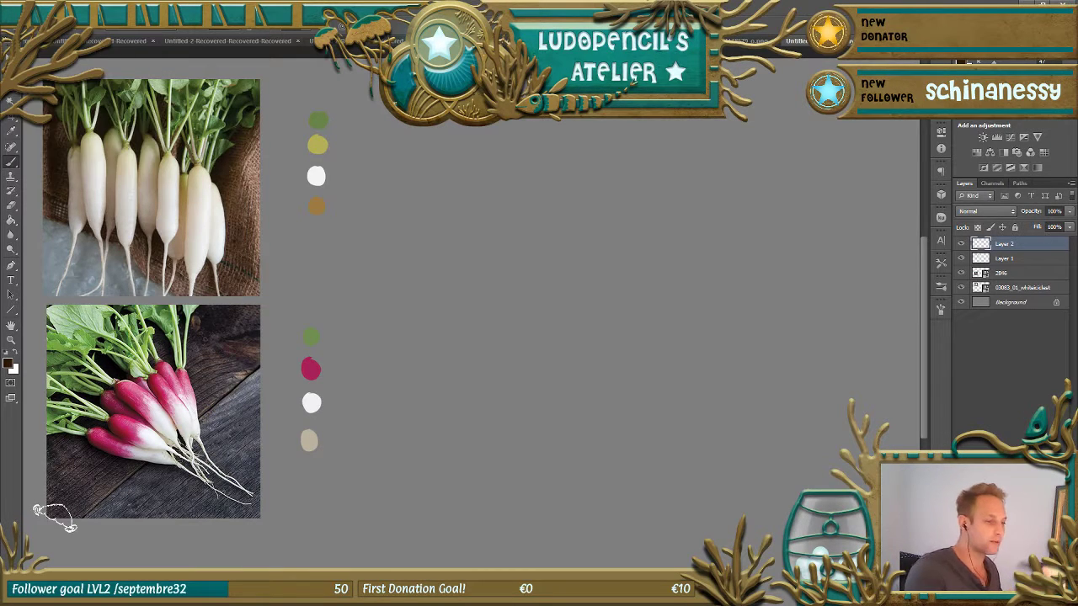
right_click(553, 320, "alt")
left_click_drag(546, 321, 544, 304)
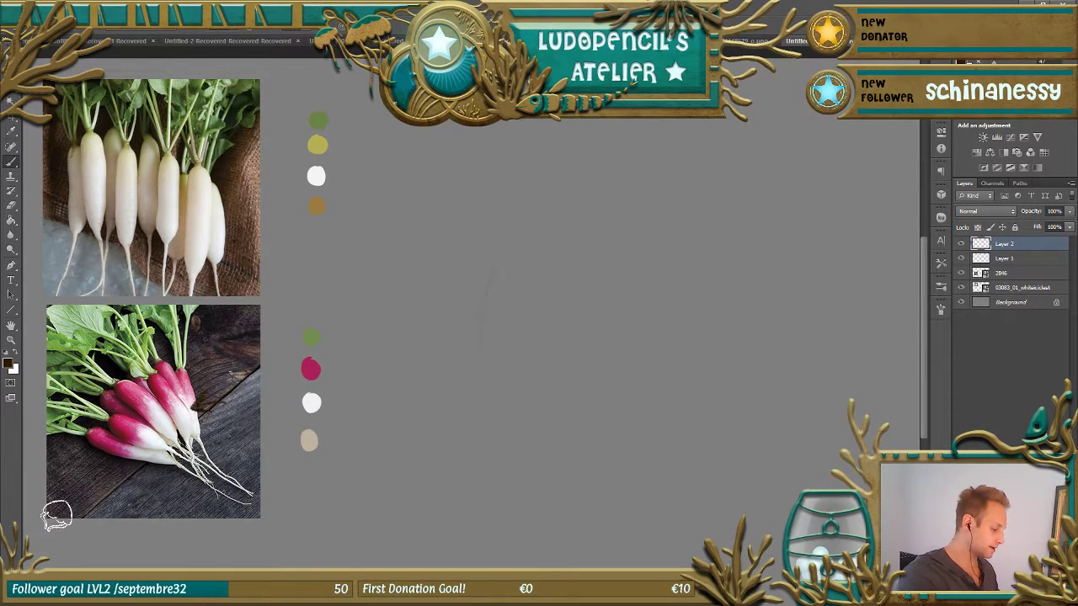
right_click(509, 325, "alt")
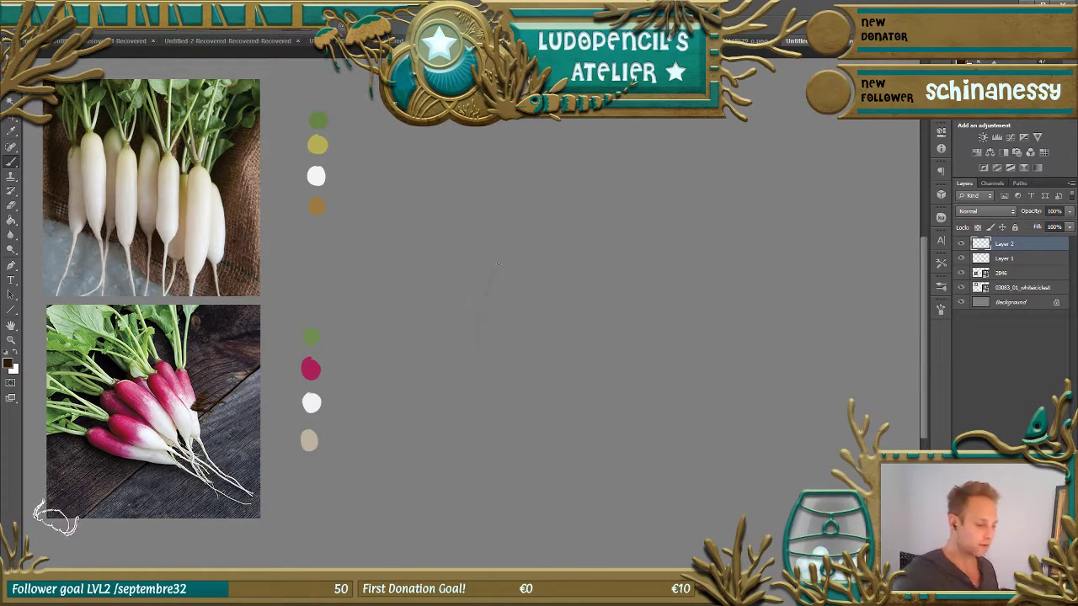
- Sketch the radish character's body outline with a narrow upper part and a rounded, wider base
mouse_move(496, 244)
left_mouse_down()
mouse_move(484, 313)
mouse_move(484, 295)
left_mouse_up()
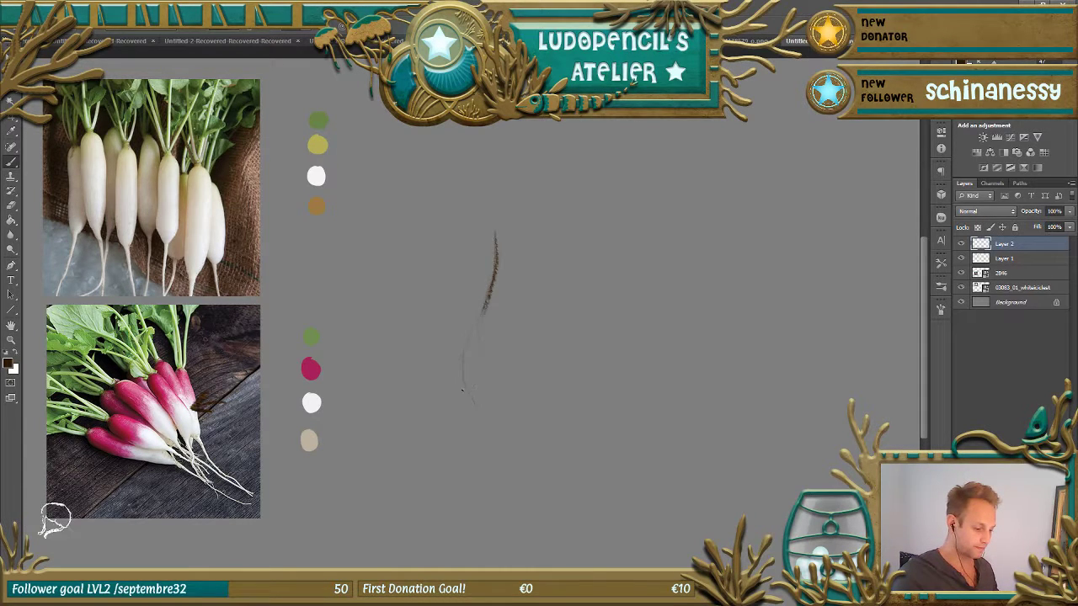
left_click_drag(546, 340, 511, 417)
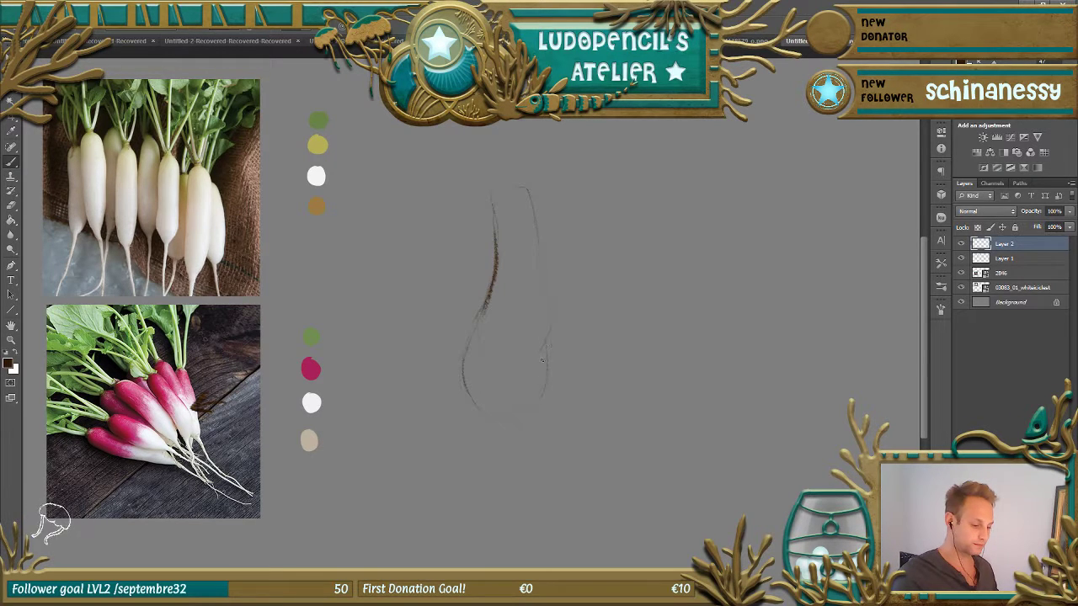
left_click_drag(552, 365, 550, 391)
left_click_drag(473, 406, 547, 378)
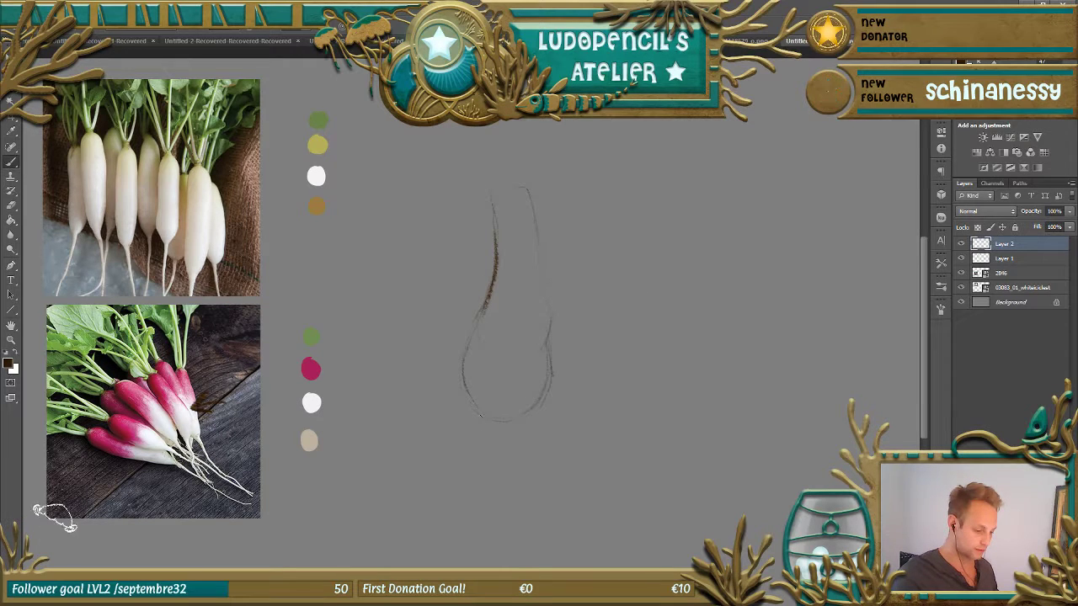
- Sketch two thin legs below the body and close the outline with a rounded head top
left_click_drag(484, 417, 487, 441)
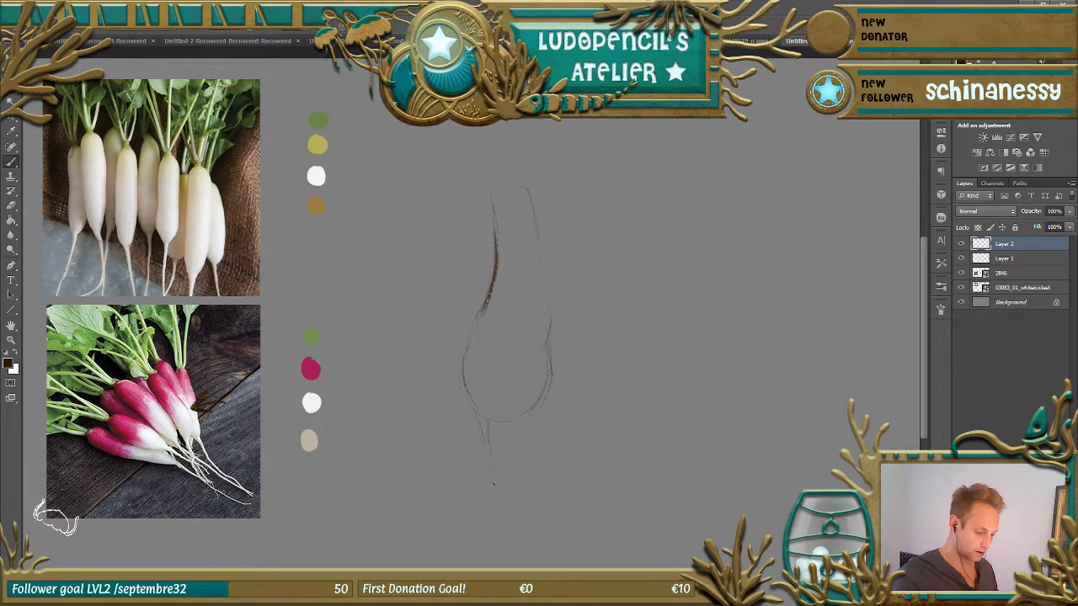
left_click_drag(513, 421, 513, 476)
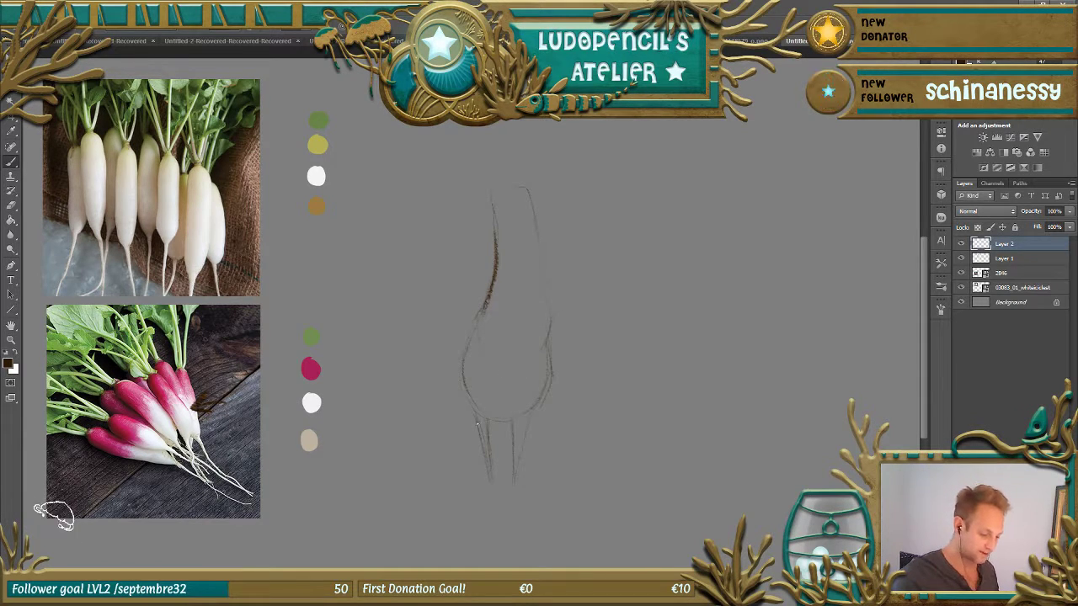
mouse_move(489, 421)
left_mouse_down()
mouse_move(486, 444)
mouse_move(520, 450)
left_mouse_up()
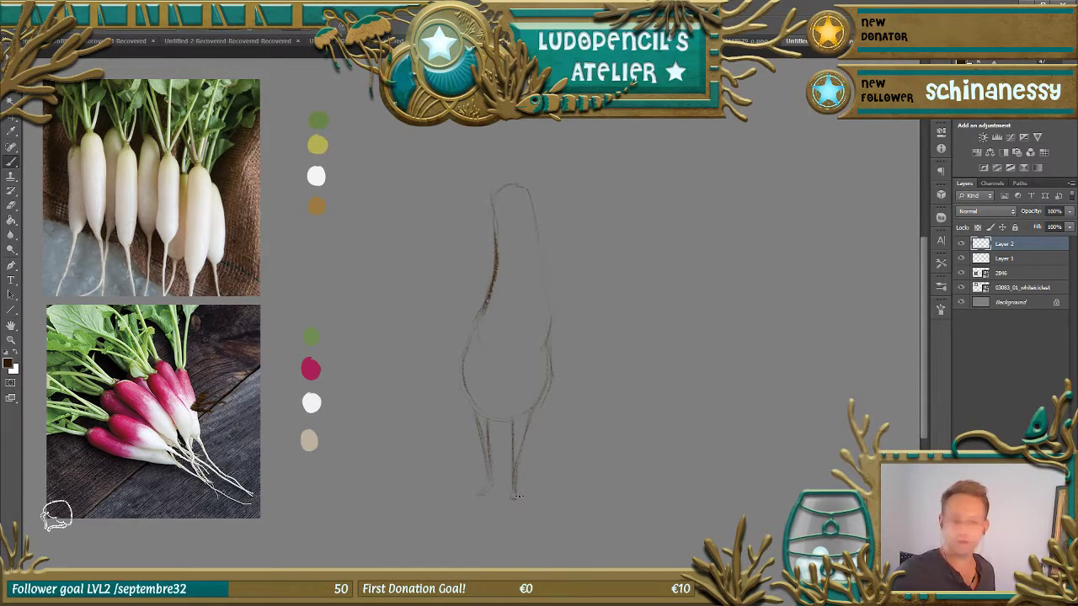
- Lighten the heavy left contour of the body with the Eraser and sketch the eyes, mouth and thin arms
key("e")
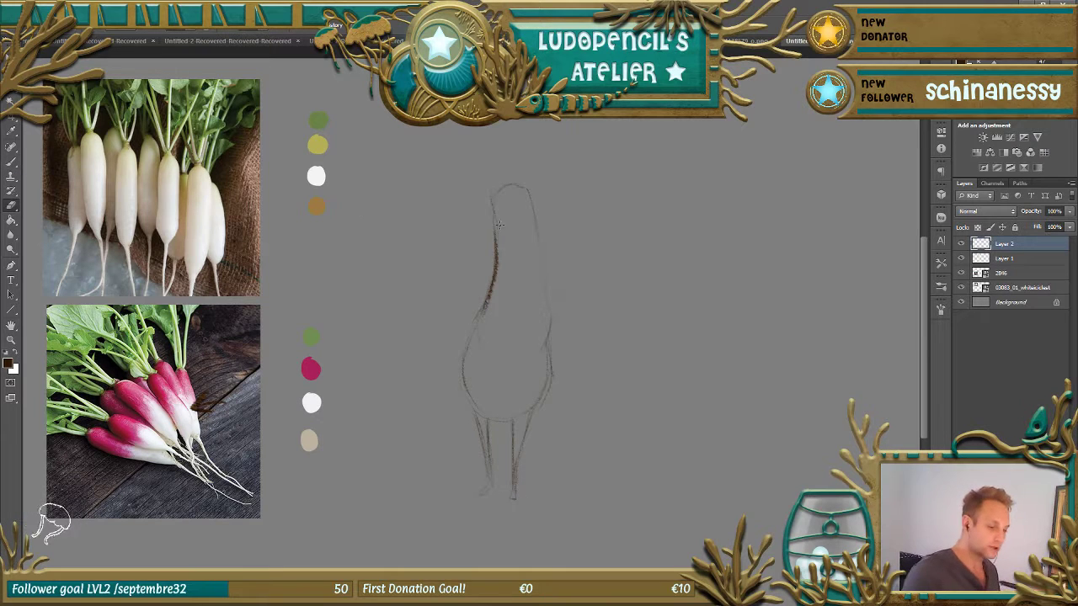
right_click(510, 233, "alt")
right_click(510, 237, "alt")
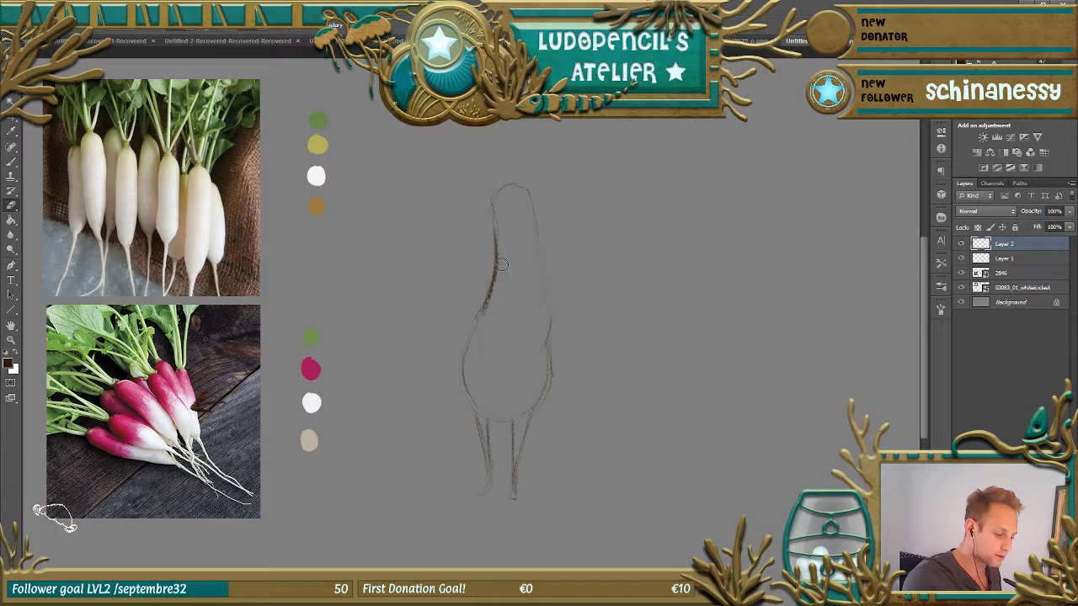
left_click_drag(500, 258, 490, 309)
left_click(11, 162)
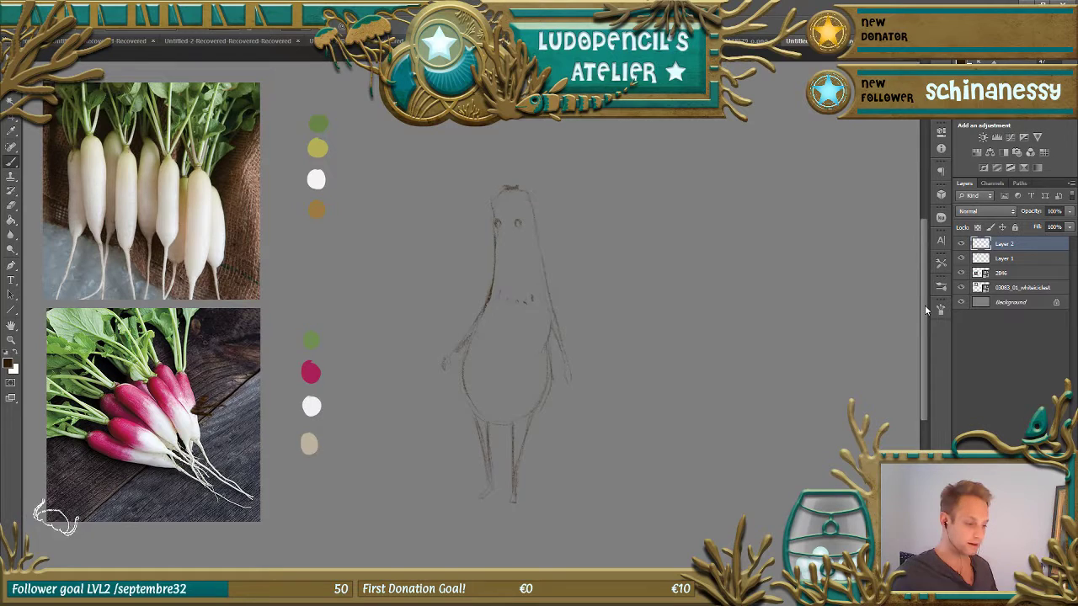
- Move the character sketch down on the canvas to free space above its head
scroll(926, 310, "up", 2)
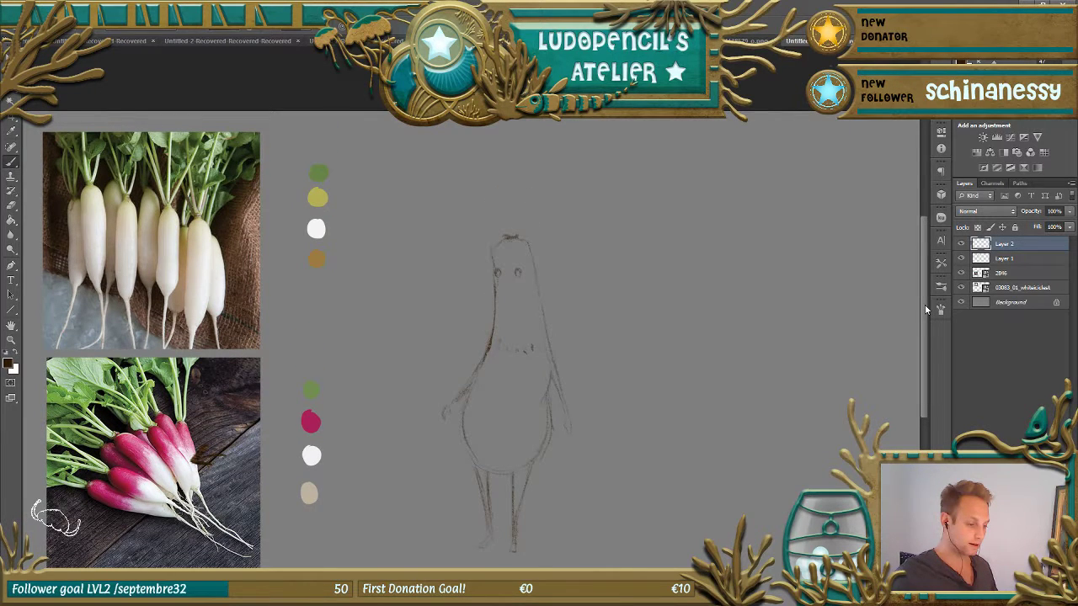
scroll(926, 310, "down", 1)
left_click_drag(560, 383, 565, 433)
- Draw two curved, connected guide arrows rising along the right side of the character with the brush
left_click(11, 160)
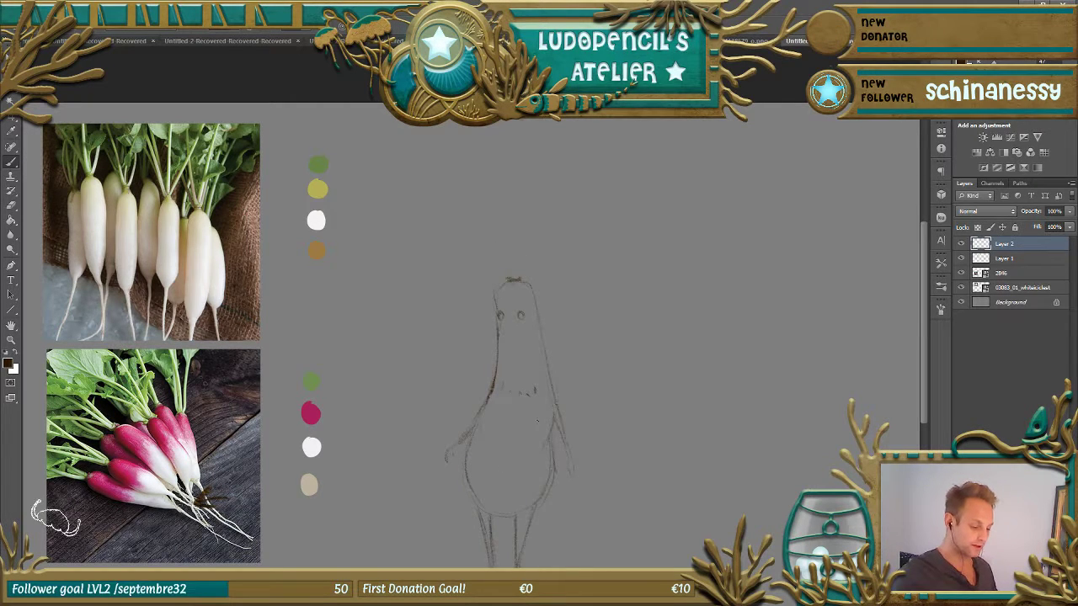
mouse_move(581, 529)
left_mouse_down()
mouse_move(611, 485)
mouse_move(621, 328)
mouse_move(585, 278)
mouse_move(594, 178)
left_mouse_up()
mouse_move(601, 335)
left_mouse_down()
mouse_move(601, 315)
mouse_move(625, 333)
left_mouse_up()
left_click_drag(589, 162, 620, 157)
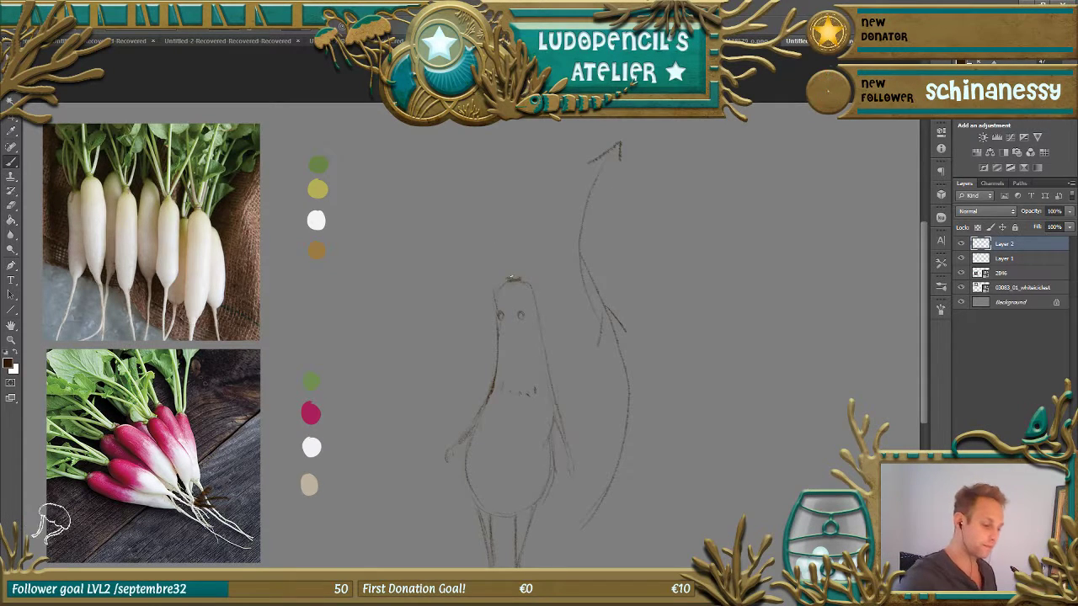
- Sketch a curved stem with small branches and a large leaf outline growing from the top of the head
left_click_drag(505, 275, 493, 206)
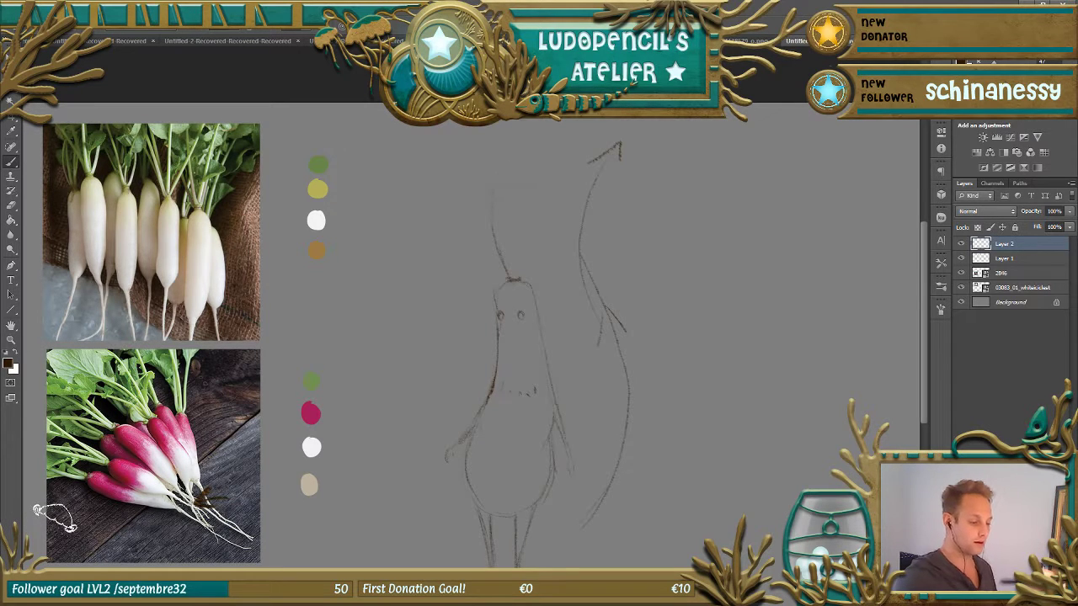
right_click(523, 245, "alt")
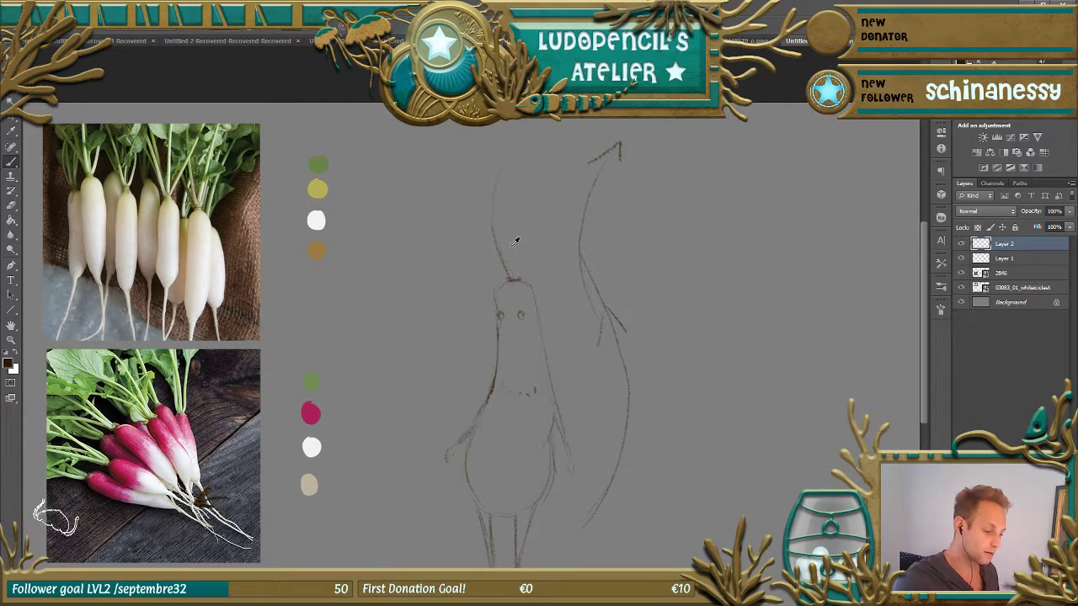
right_click(511, 266, "alt")
mouse_move(512, 266)
left_mouse_down()
mouse_move(498, 242)
mouse_move(509, 270)
mouse_move(498, 194)
mouse_move(494, 232)
left_mouse_up()
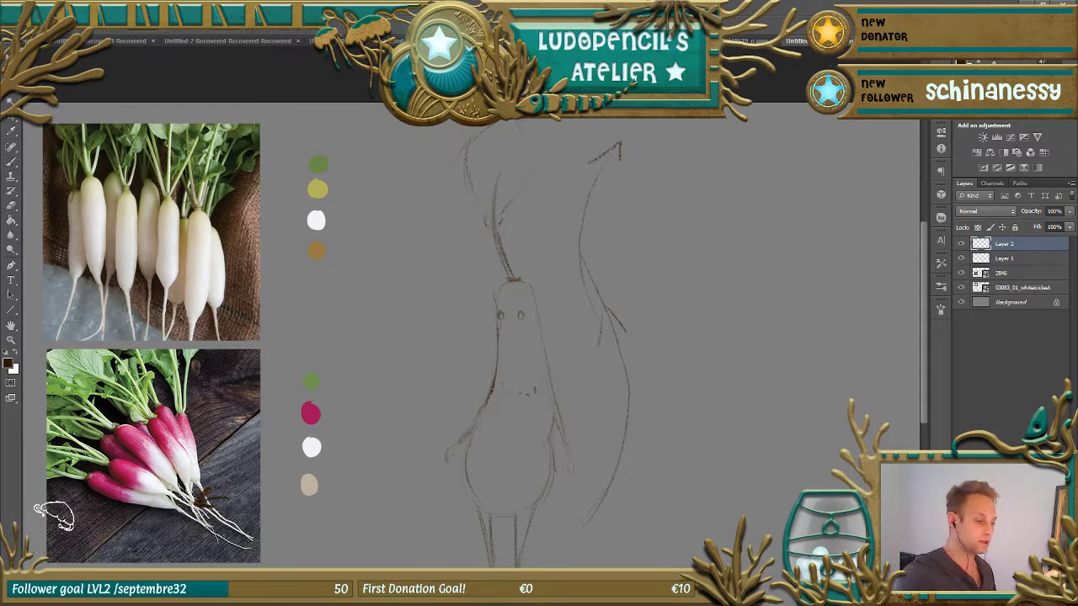
- Lasso the stem and leaf, rotate them about 19° clockwise and reposition them upright on the head
left_click_drag(464, 134, 515, 277)
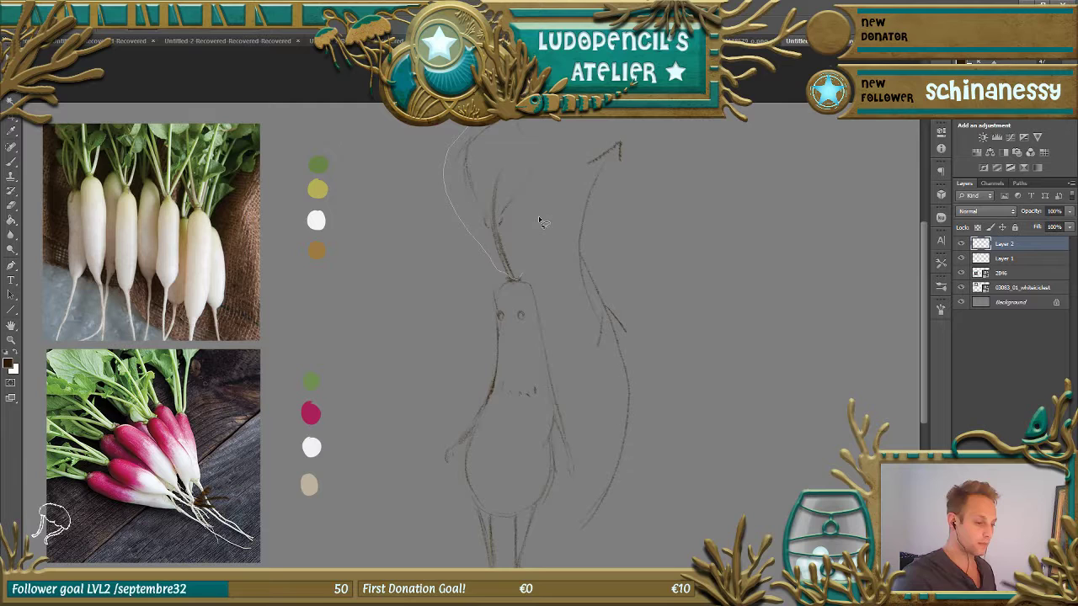
left_click_drag(541, 221, 537, 125)
key("ctrl+t")
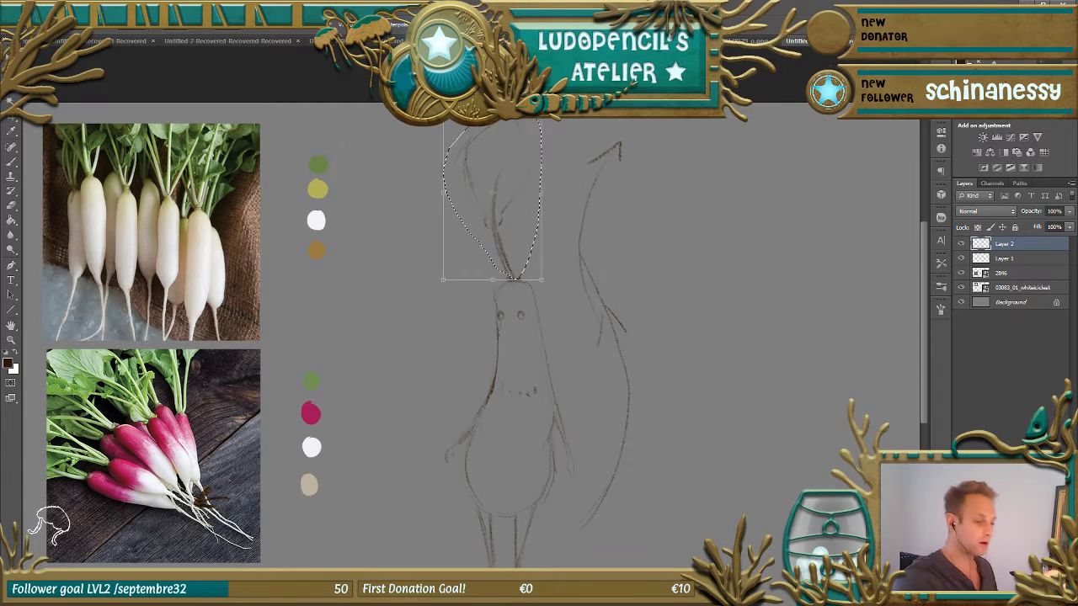
left_click_drag(541, 106, 530, 124)
mouse_move(521, 179)
left_mouse_down()
mouse_move(562, 142)
mouse_move(571, 151)
left_mouse_up()
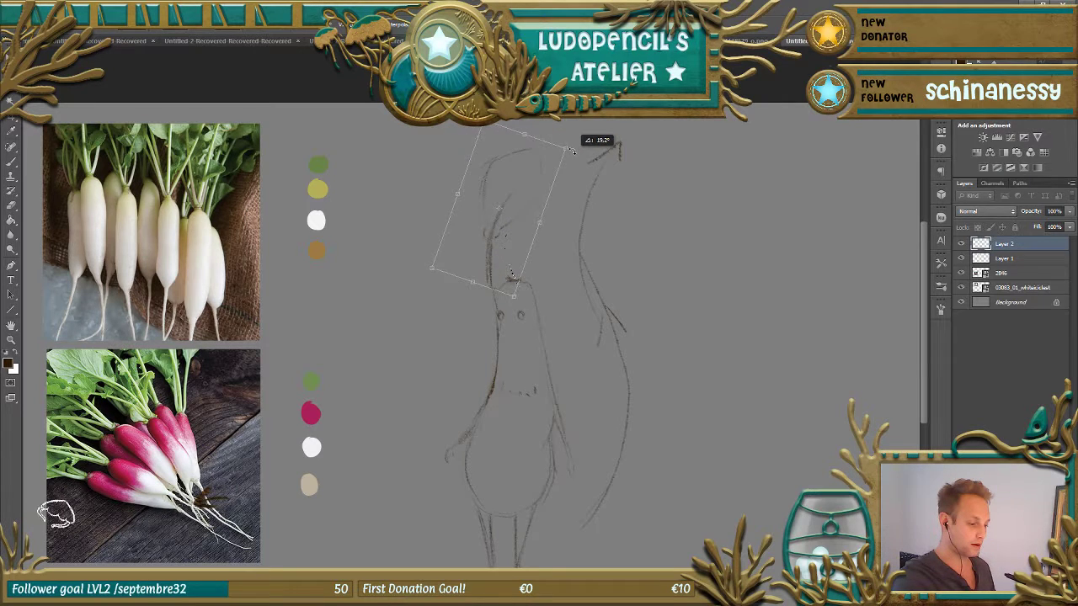
left_click_drag(530, 199, 540, 192)
key("Return")
- Deselect the stem and leaf and erase the curved arrows beside the character
key("b")
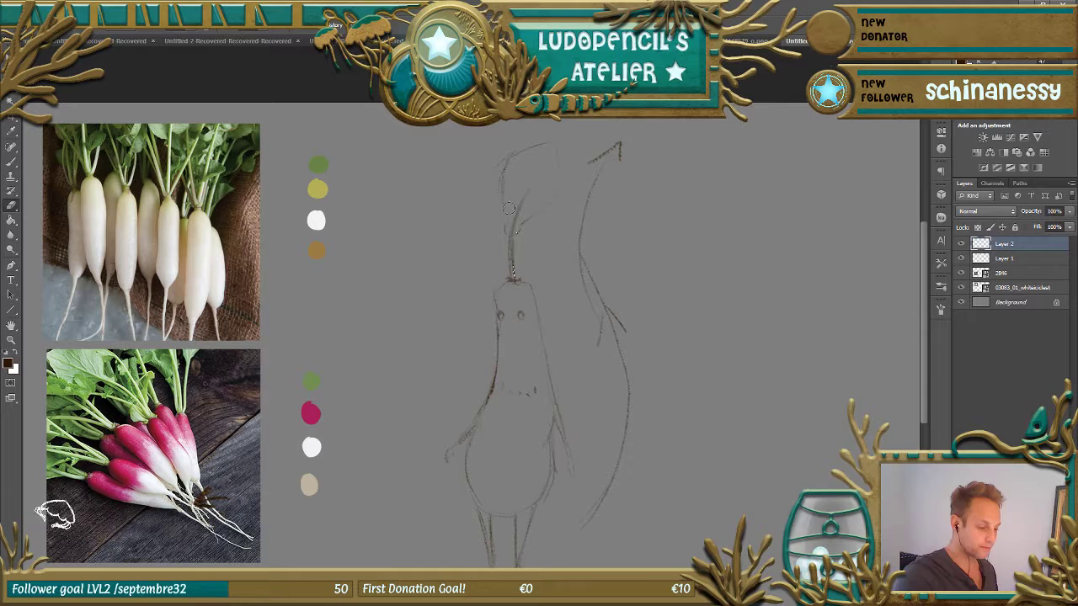
left_click(149, 10)
left_click(168, 33)
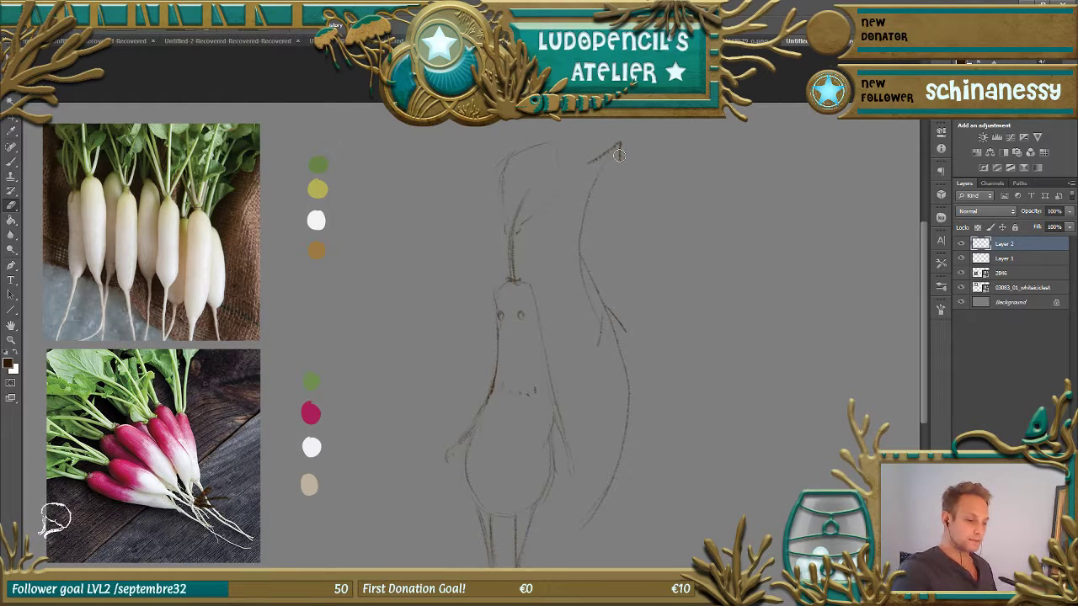
mouse_move(627, 165)
left_mouse_down()
mouse_move(650, 155)
mouse_move(594, 175)
left_mouse_up()
mouse_move(588, 261)
left_mouse_down()
mouse_move(615, 357)
mouse_move(608, 497)
left_mouse_up()
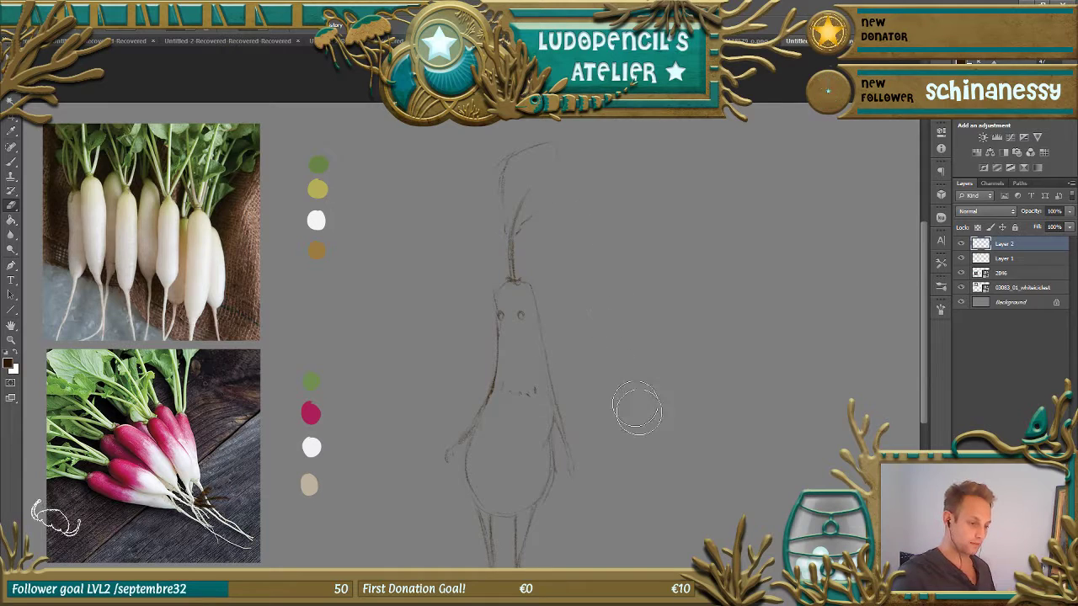
- Set the brush diameter to 3 px and darken the upper edge of the leaf outline
key("b")
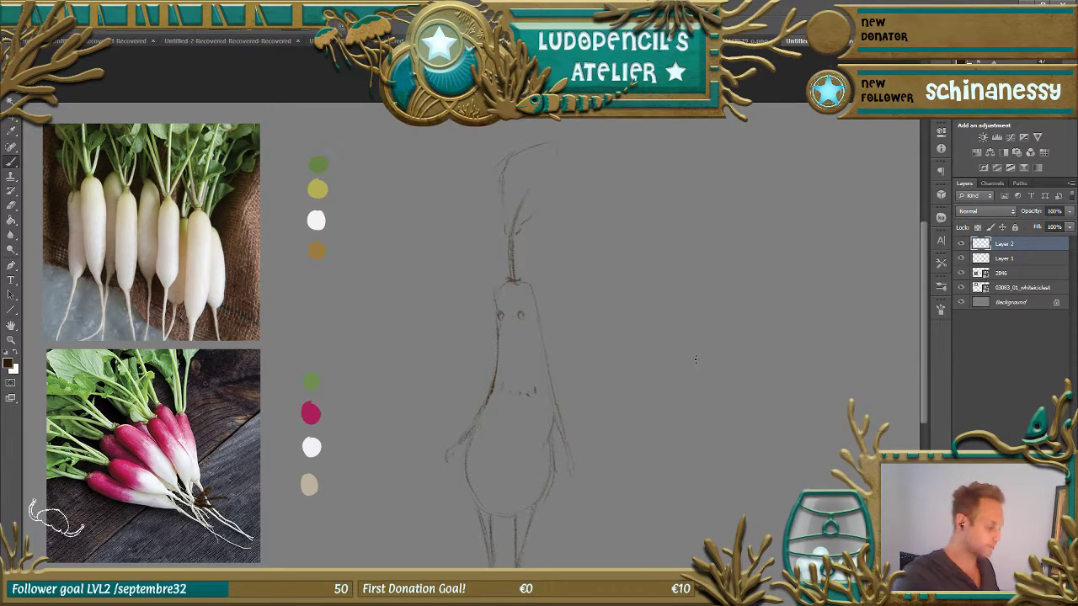
right_click(575, 266, "alt")
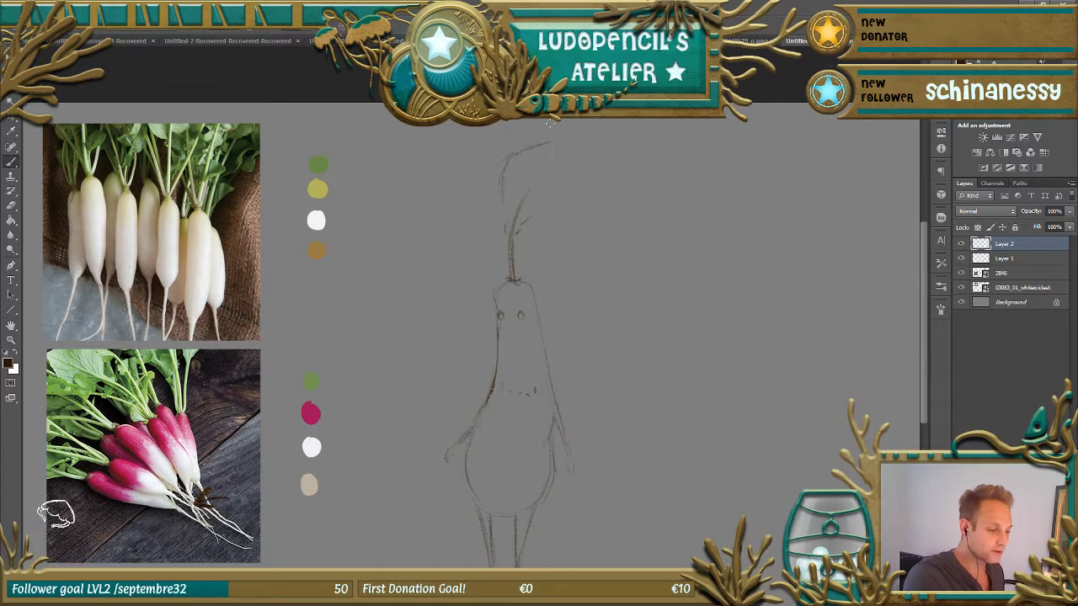
right_click(523, 315, "alt")
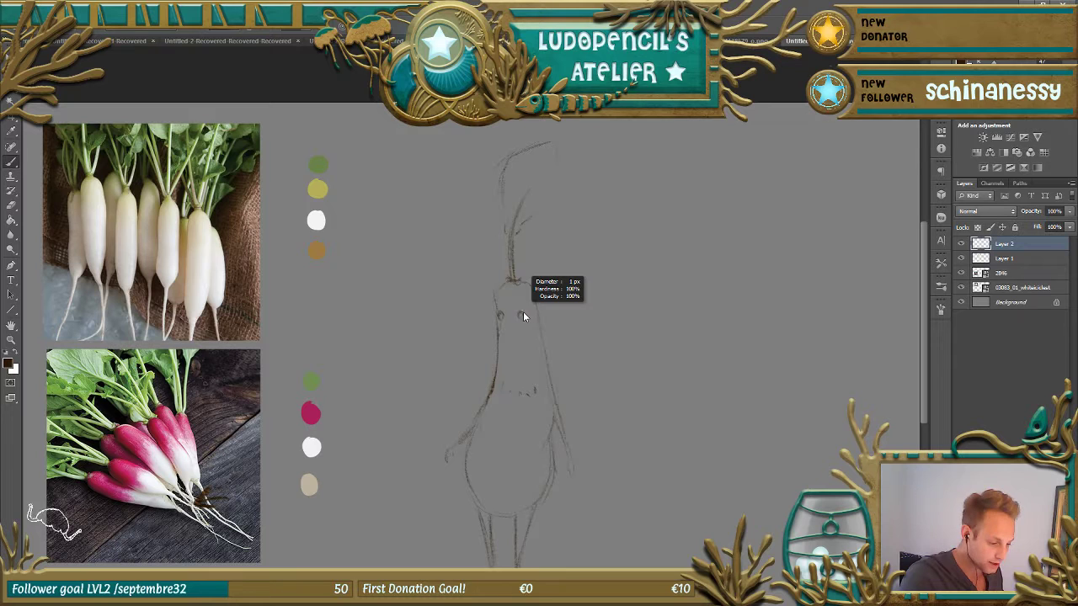
right_click(524, 315, "alt")
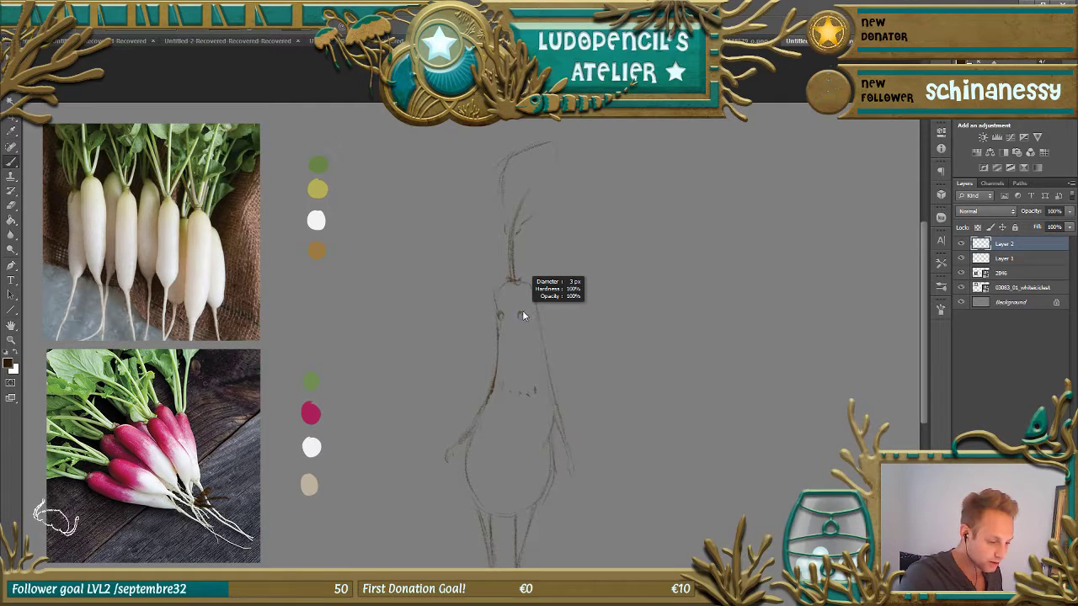
left_click(520, 313)
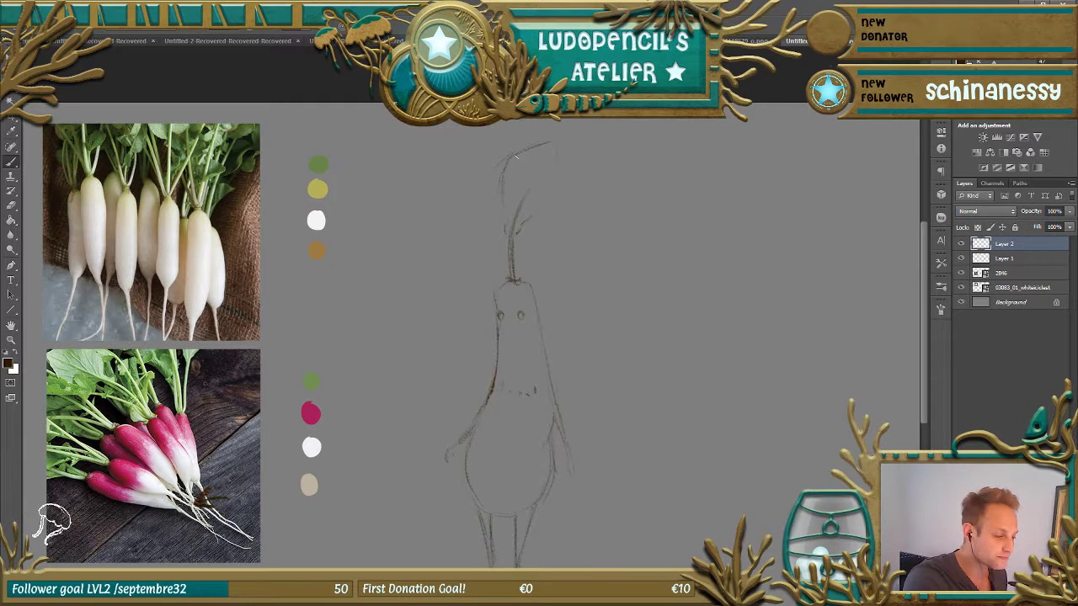
right_click(540, 151, "alt")
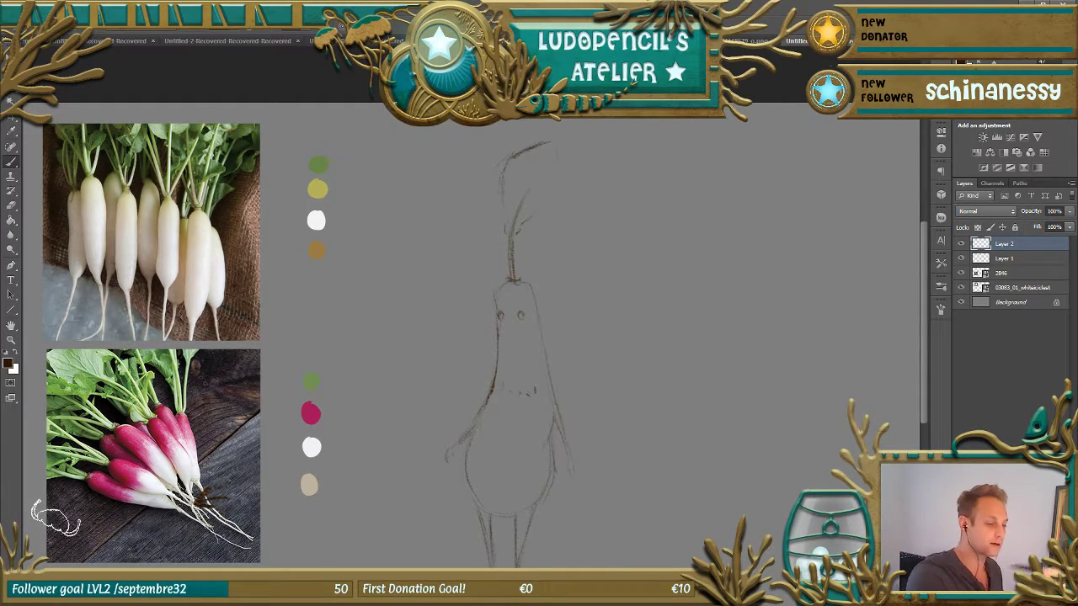
- Close the leaf outline along both sides with the brush, and firm up the hands and the jagged neck line
left_click(25, 21)
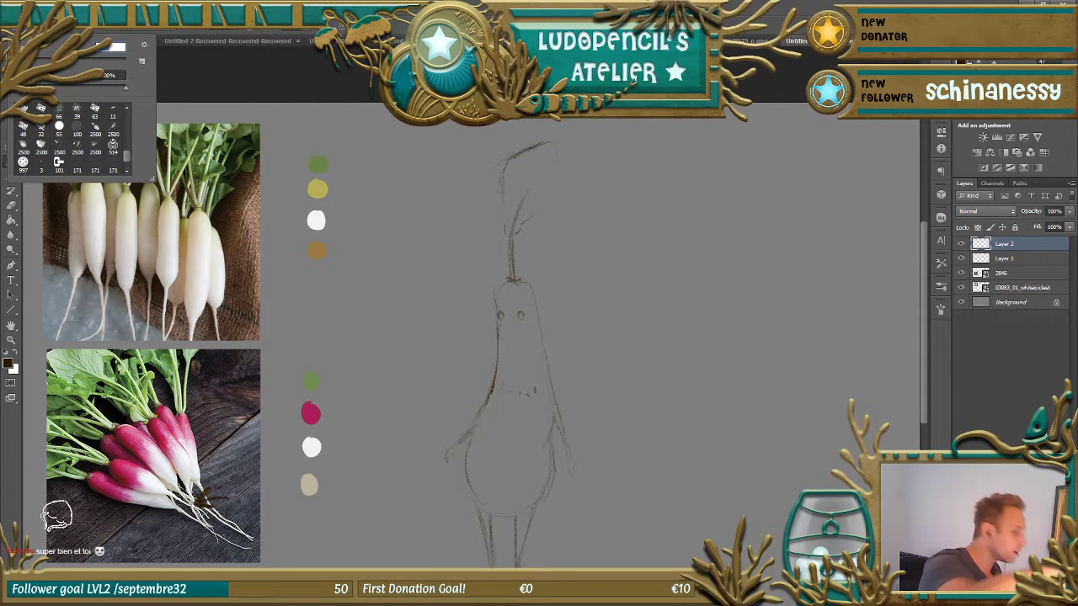
key("Return")
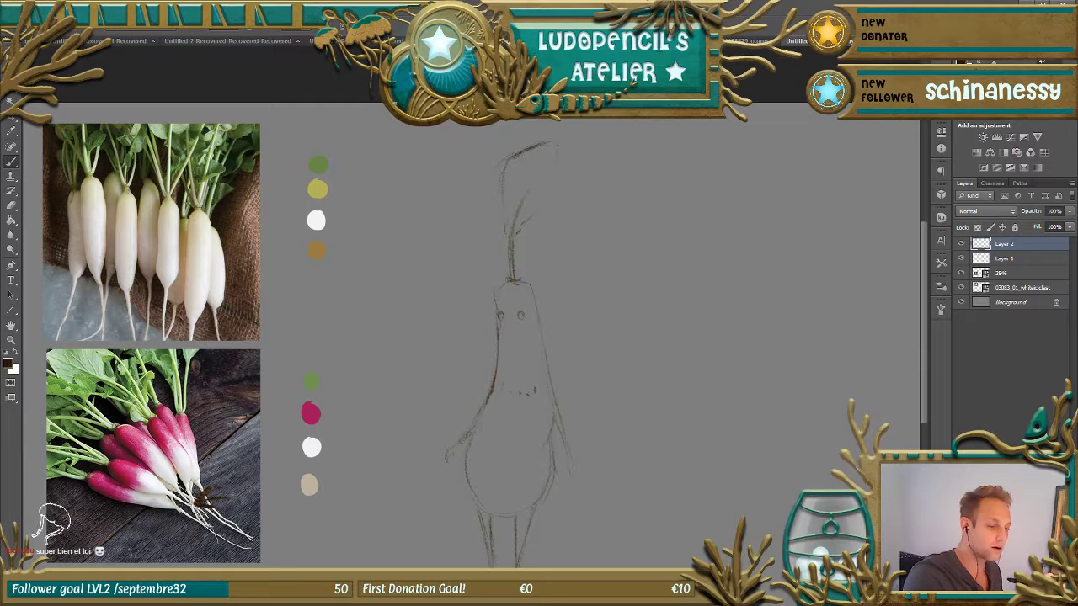
left_click_drag(557, 145, 555, 190)
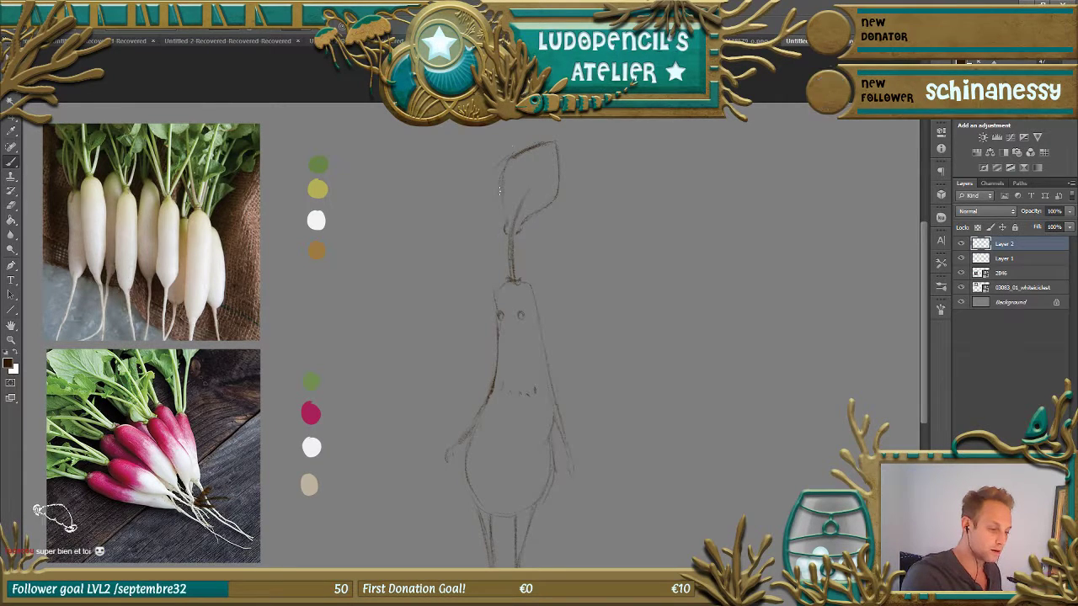
left_click_drag(504, 196, 501, 214)
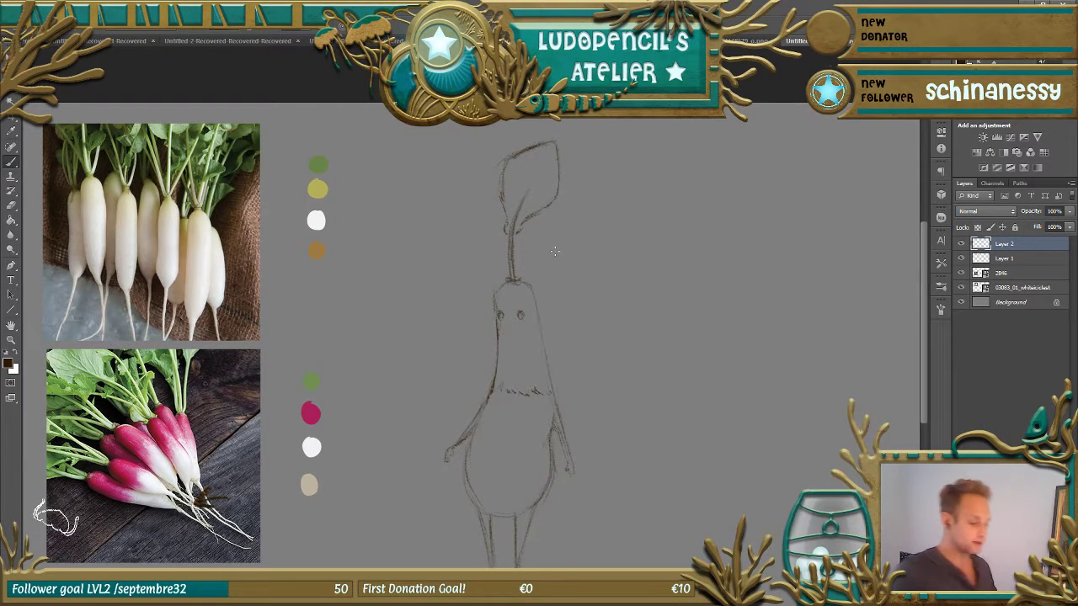
- Sketch short jagged strokes across the upper belly and a small curve where the thigh meets the body
key("ctrl+minus")
key("ctrl+minus")
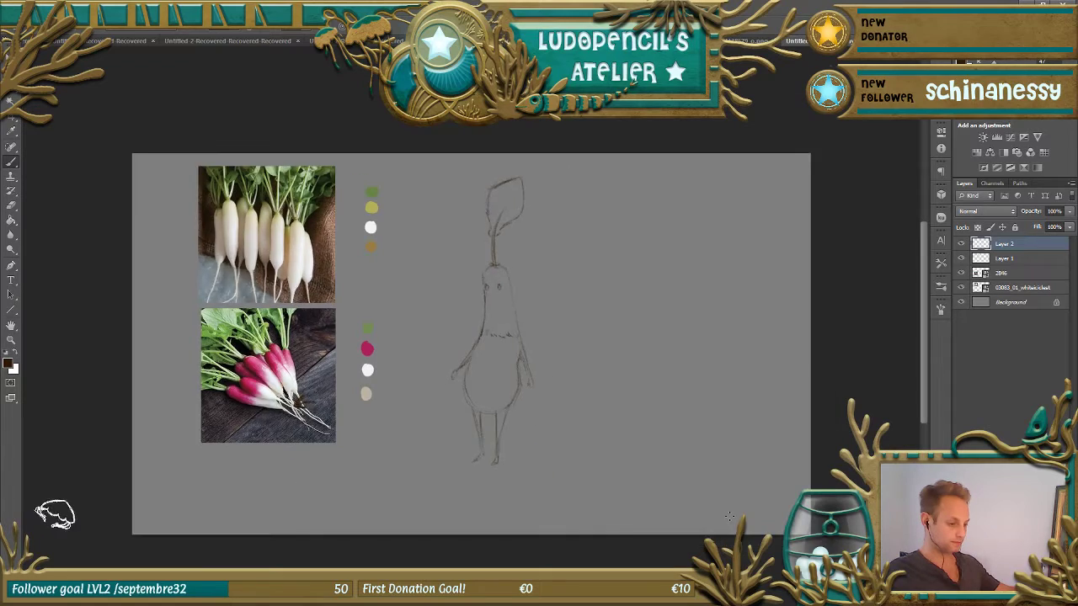
key("ctrl+plus")
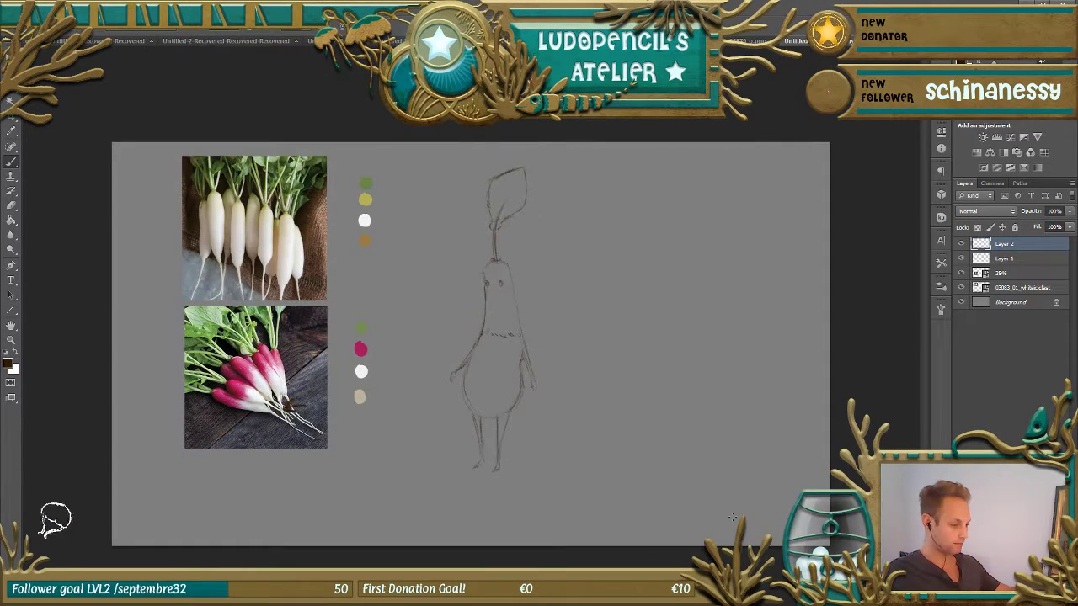
key("ctrl+plus")
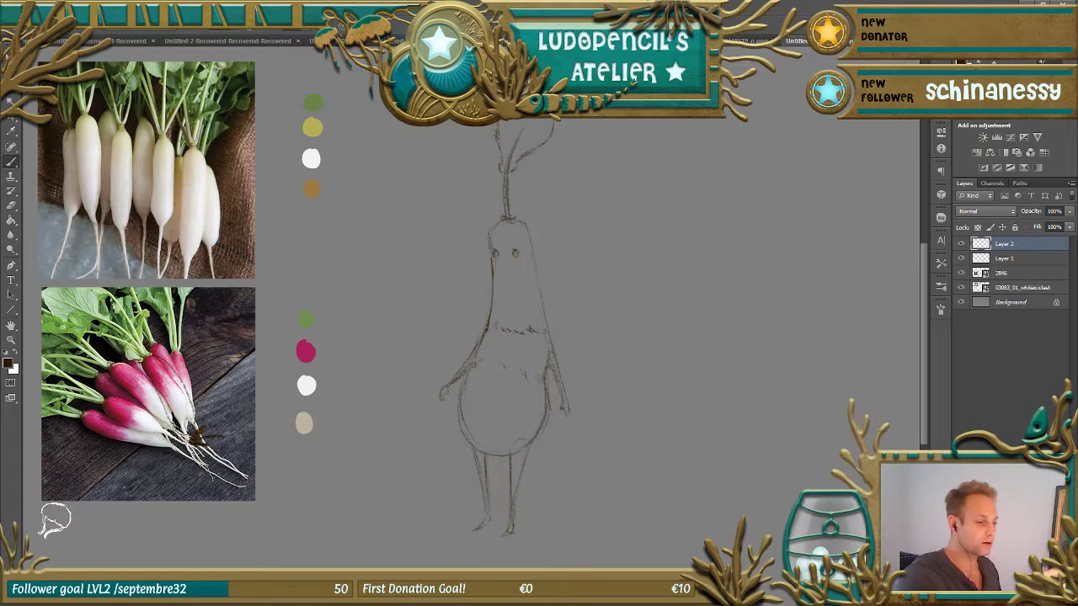
- Toggle the visibility of Layer 2 to check that it holds the character sketch
left_click(960, 243)
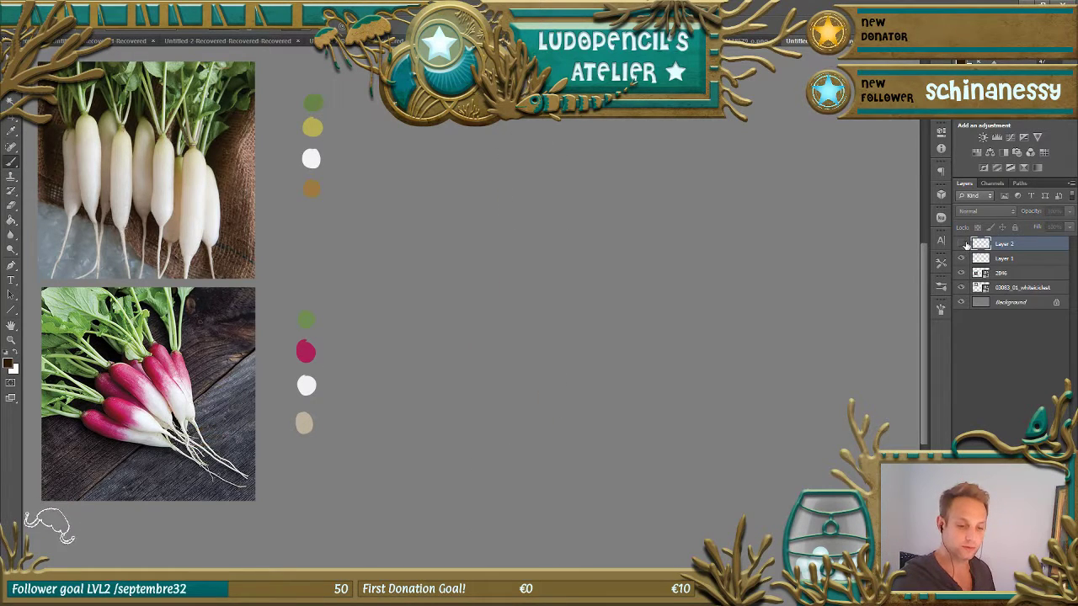
left_click(961, 244)
left_click(962, 244)
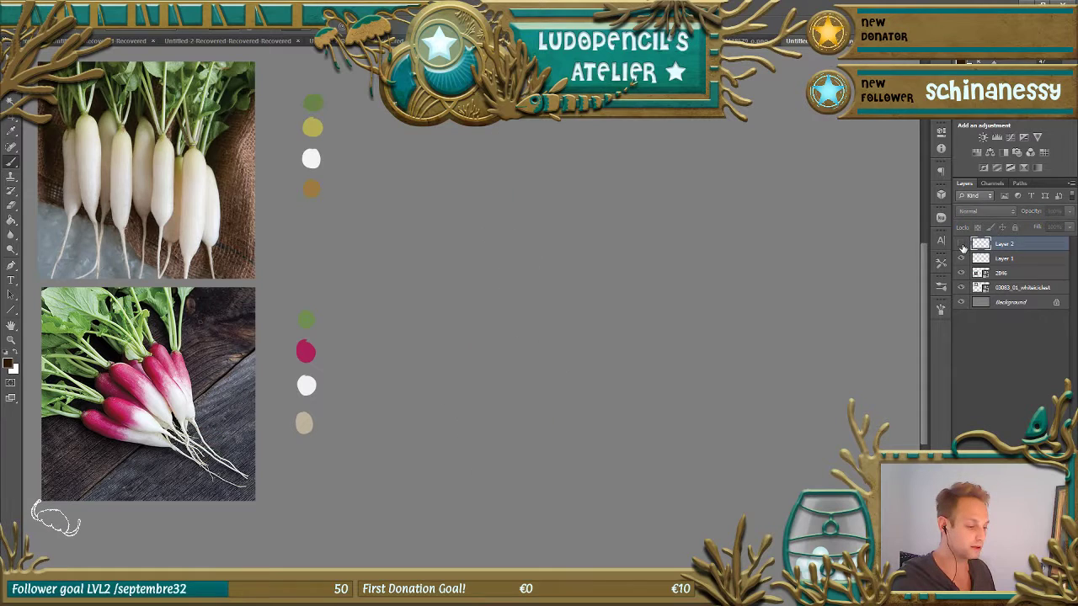
left_click(961, 244)
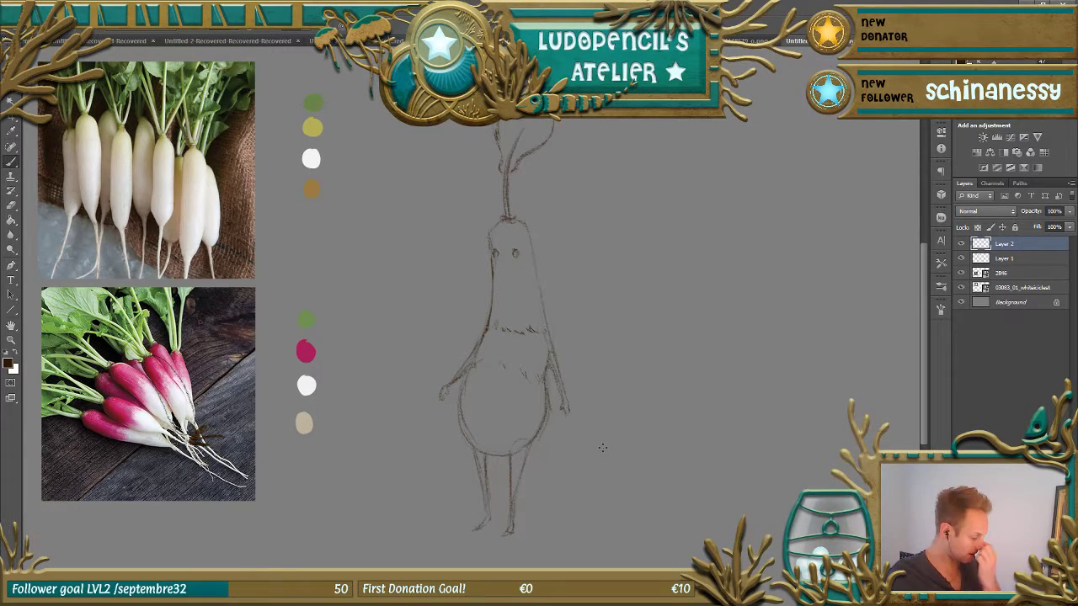
- Shrink the eraser, erase the belly outline where it crosses the character's thigh, and return to the brush
right_click(516, 434, "alt")
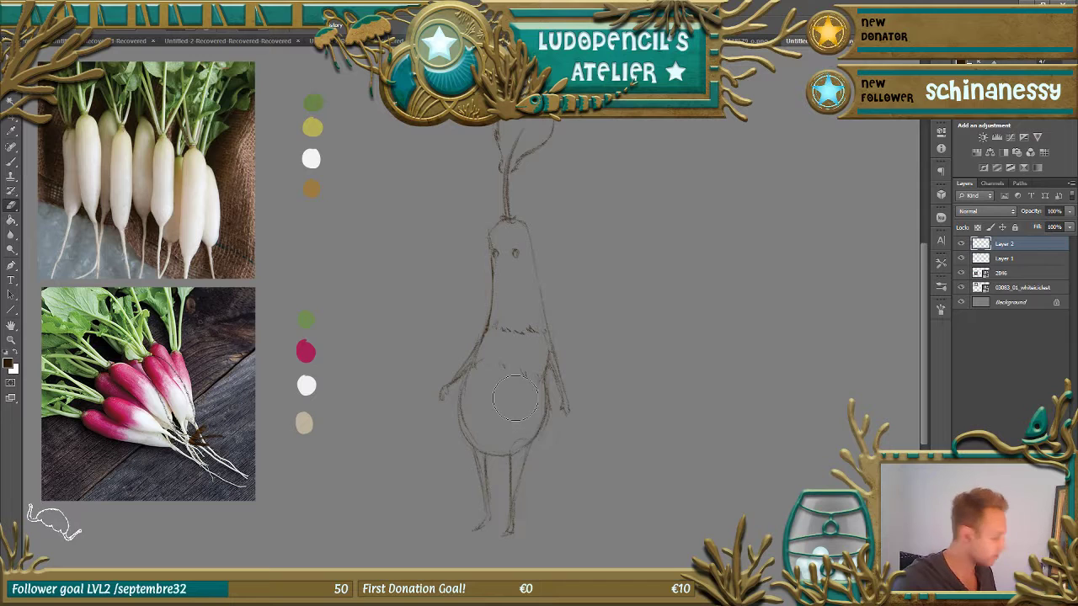
left_click_drag(515, 433, 520, 427)
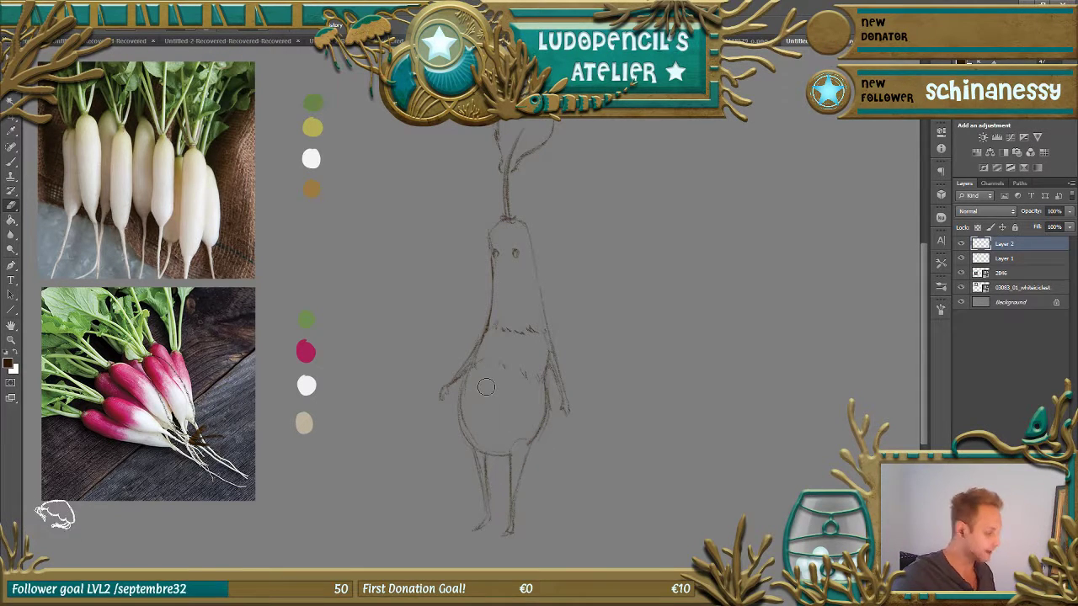
left_click(12, 162)
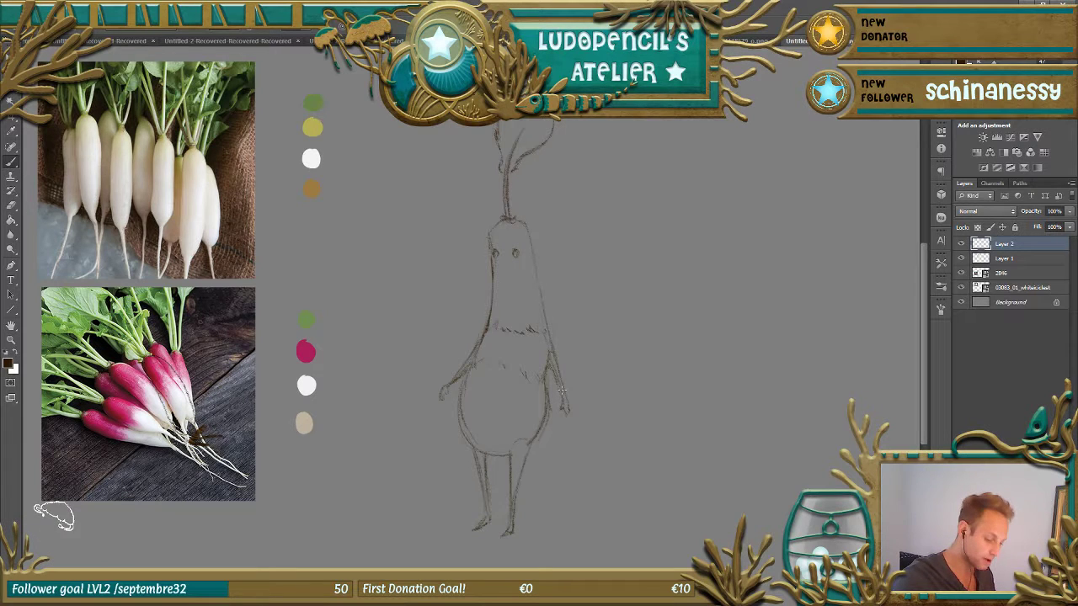
- Create a new layer directly above Layer 1, beneath the sketch layer
left_click(960, 257)
left_click(997, 256)
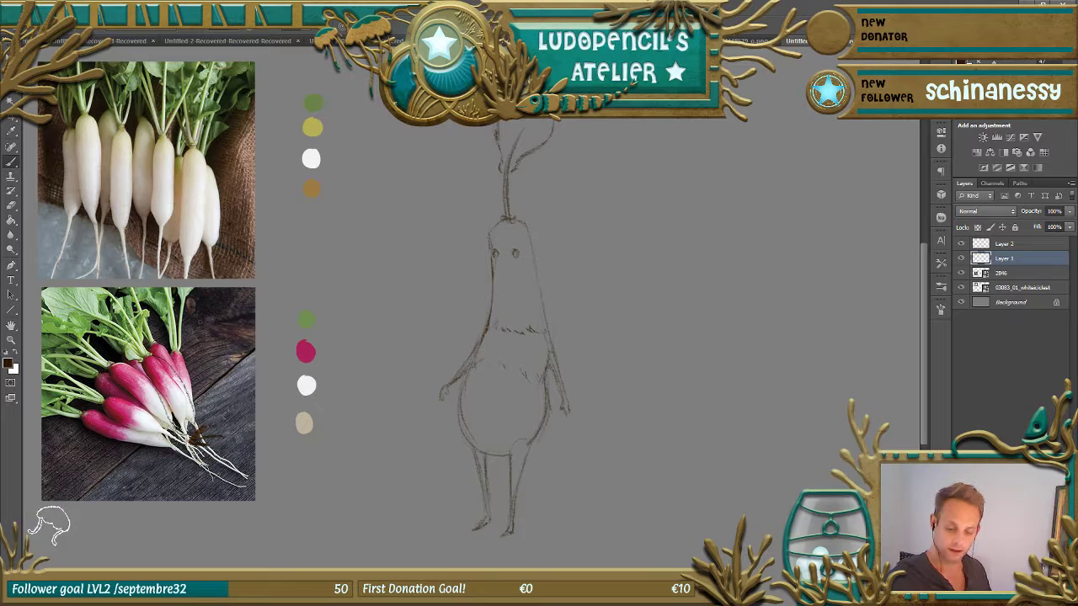
left_click(1046, 581)
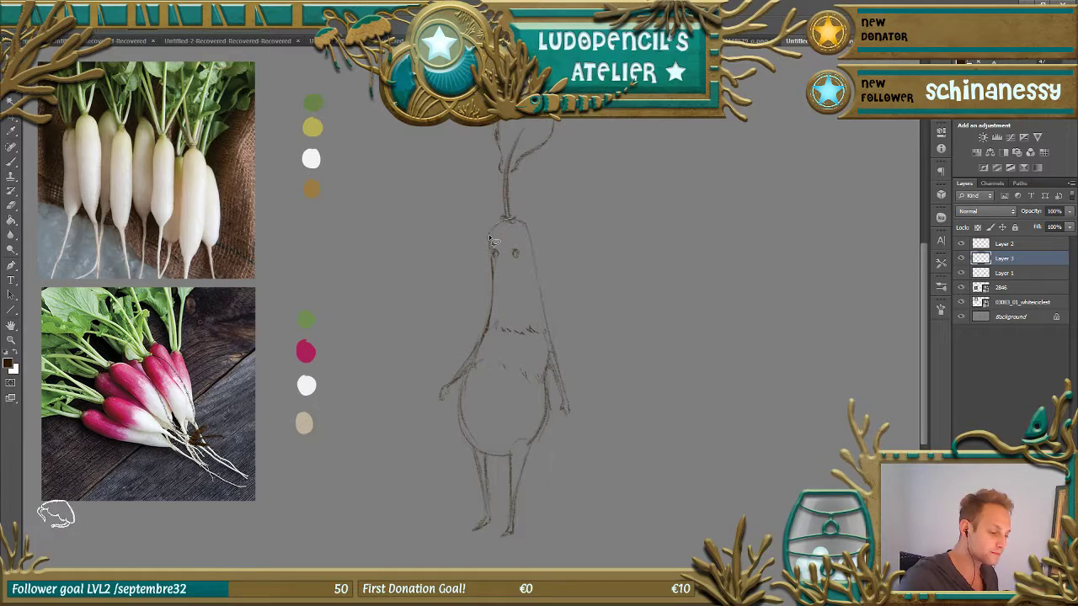
- Lasso around the character's body, arms and legs, extending the selection until it follows the whole sketched silhouette without the leafy top
mouse_move(495, 257)
left_mouse_down()
mouse_move(490, 330)
mouse_move(446, 406)
mouse_move(465, 369)
mouse_move(459, 428)
mouse_move(513, 439)
mouse_move(537, 404)
mouse_move(515, 252)
mouse_move(460, 378)
left_mouse_up()
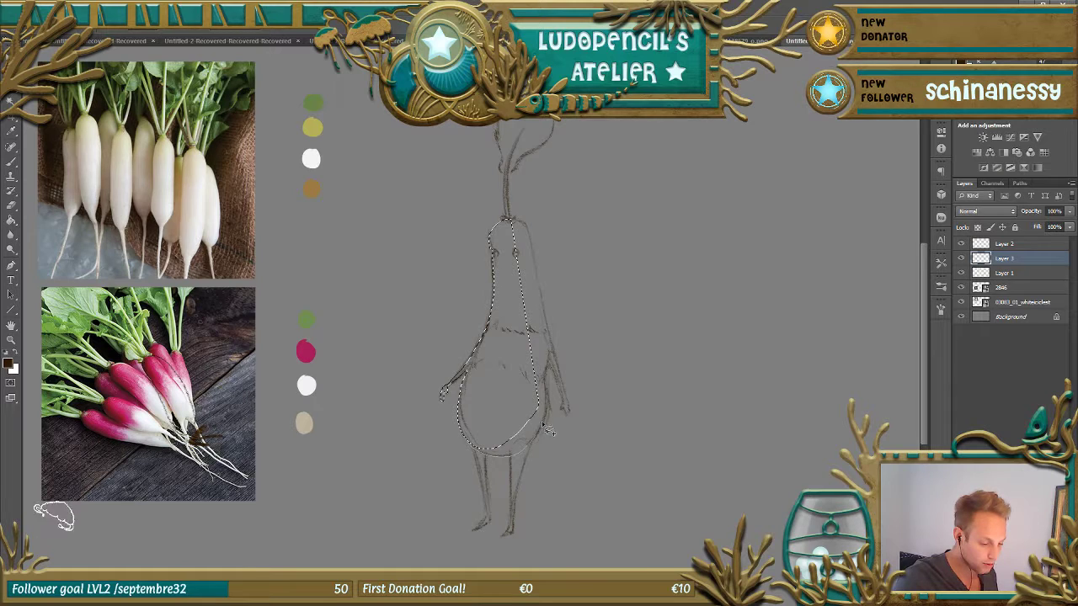
mouse_move(551, 389)
left_mouse_down()
mouse_move(528, 308)
mouse_move(543, 282)
left_mouse_up()
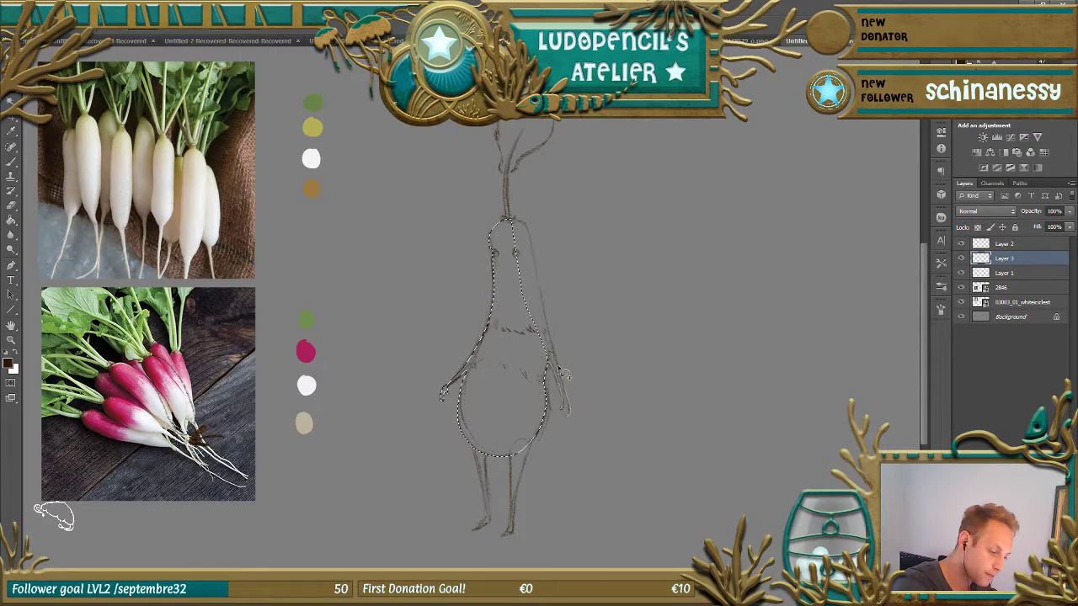
left_click_drag(520, 255, 547, 305)
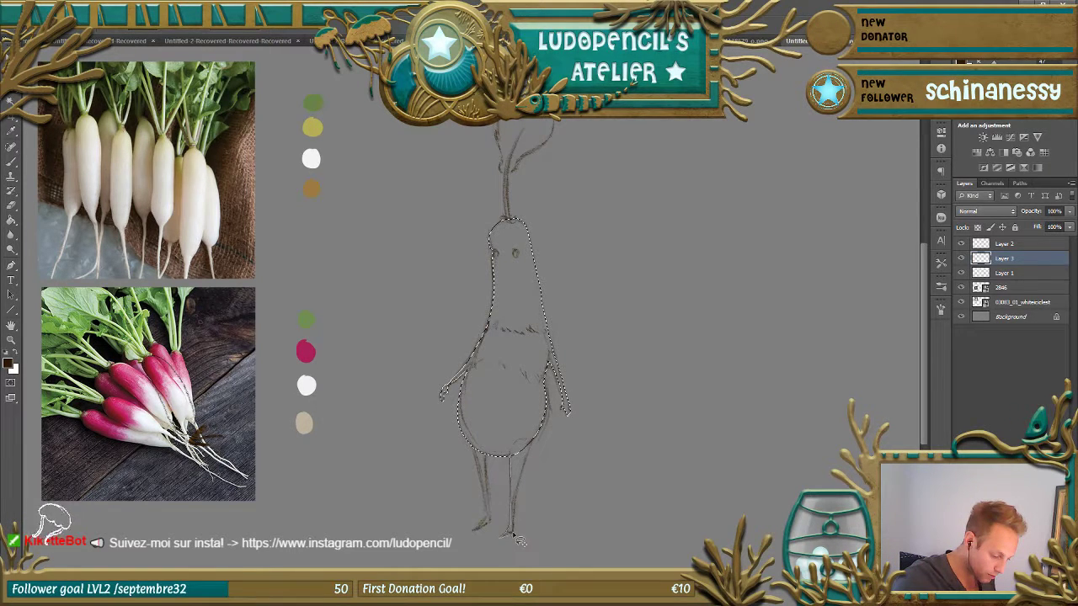
mouse_move(533, 469)
left_mouse_down()
mouse_move(536, 415)
mouse_move(470, 445)
mouse_move(486, 523)
left_mouse_up()
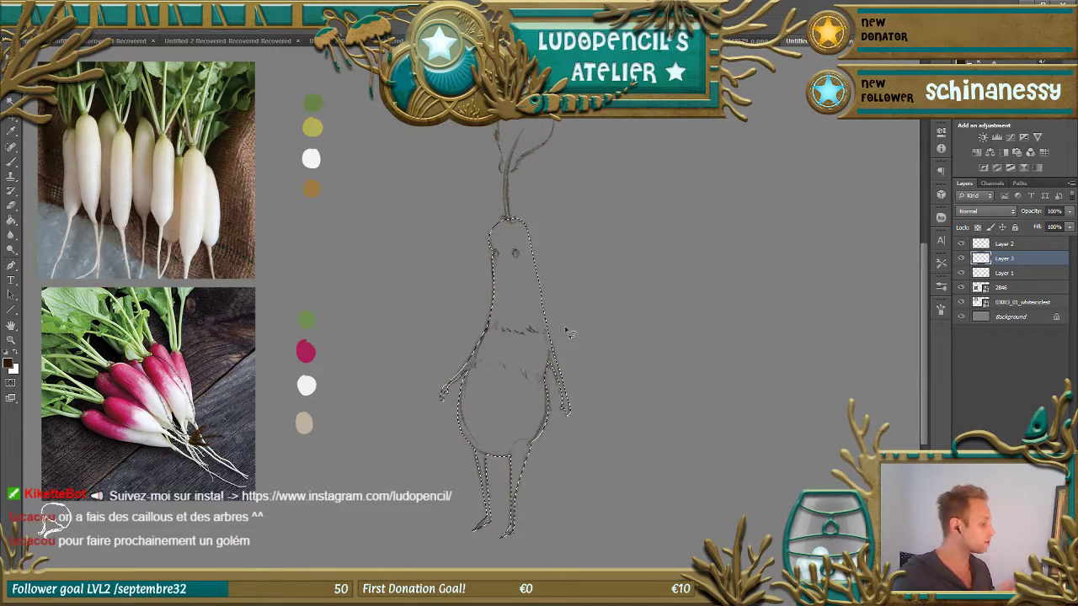
- Sample the white swatch beside the white radish photo and fill the selected silhouette with it using the Paint Bucket
left_click(10, 220)
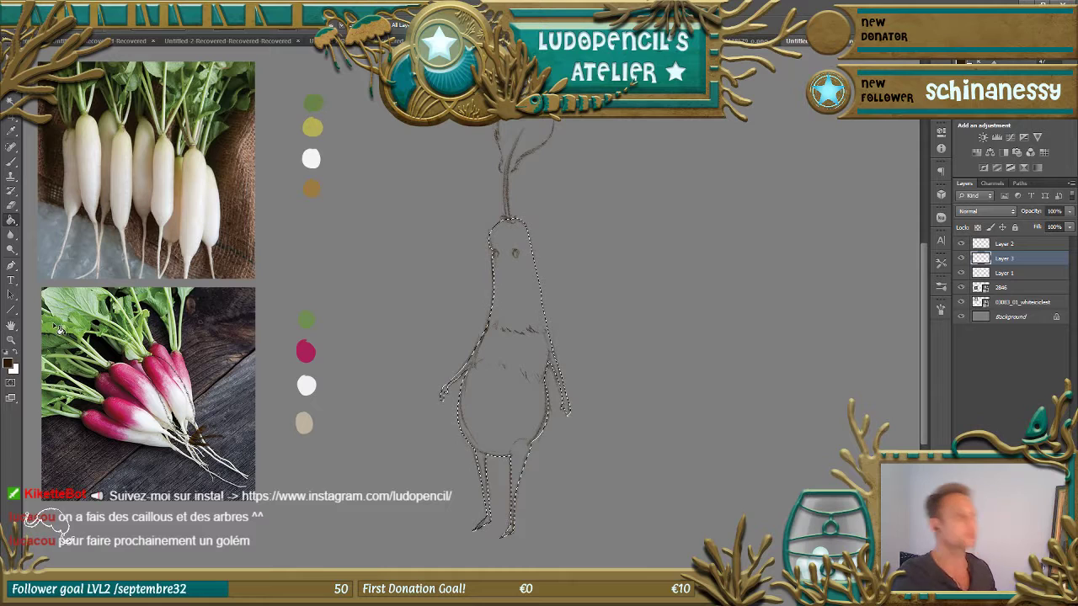
left_click(311, 157)
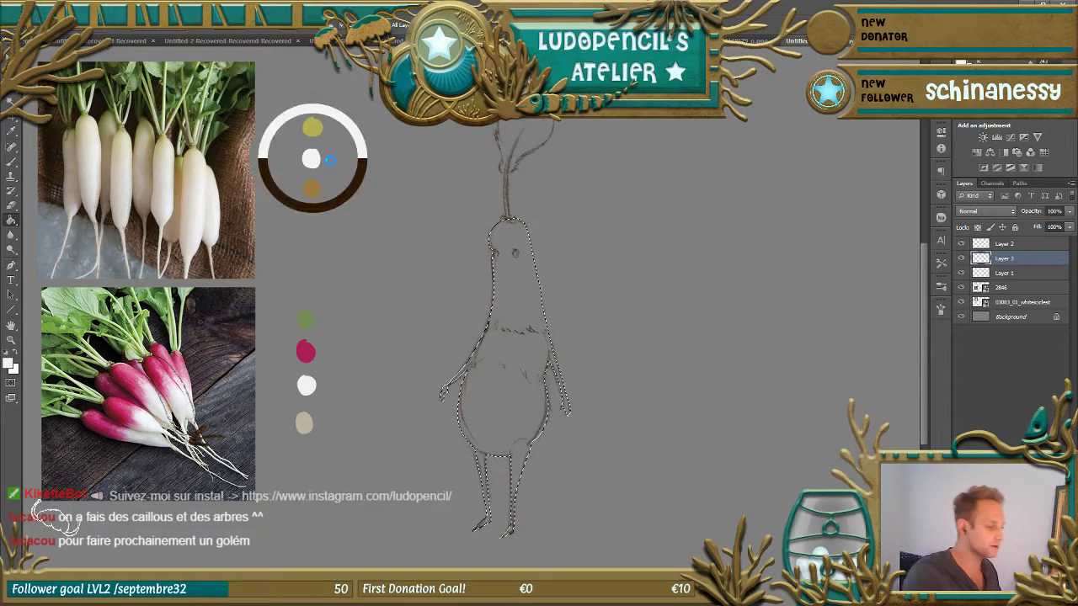
left_click(961, 259)
left_click(962, 259)
left_click(539, 385)
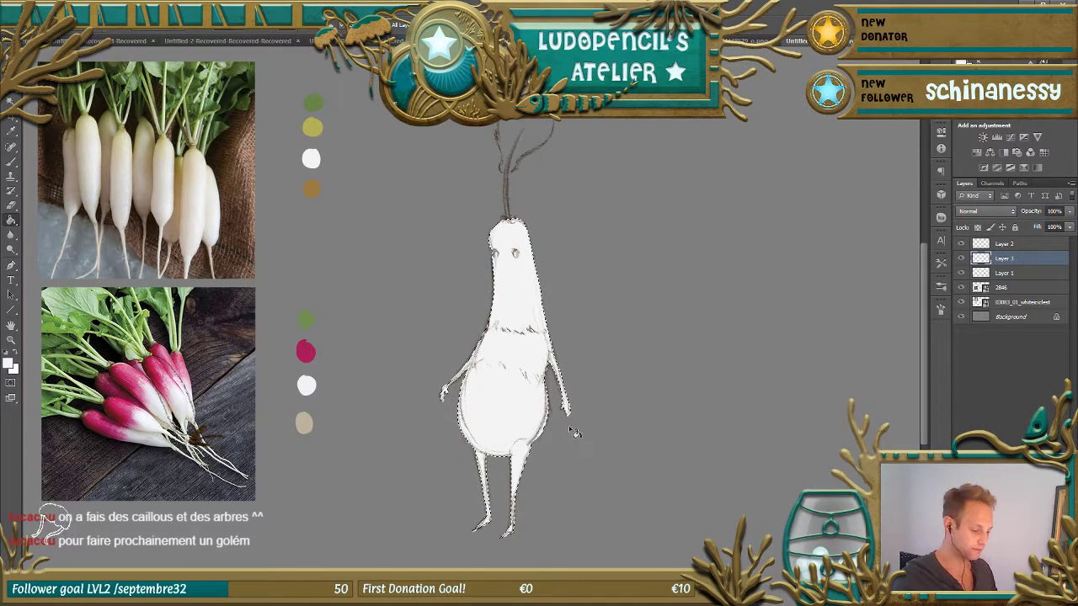
- Choose a 2500 px textured brush preset for the body and adjust its diameter
left_click(11, 162)
left_click(73, 32)
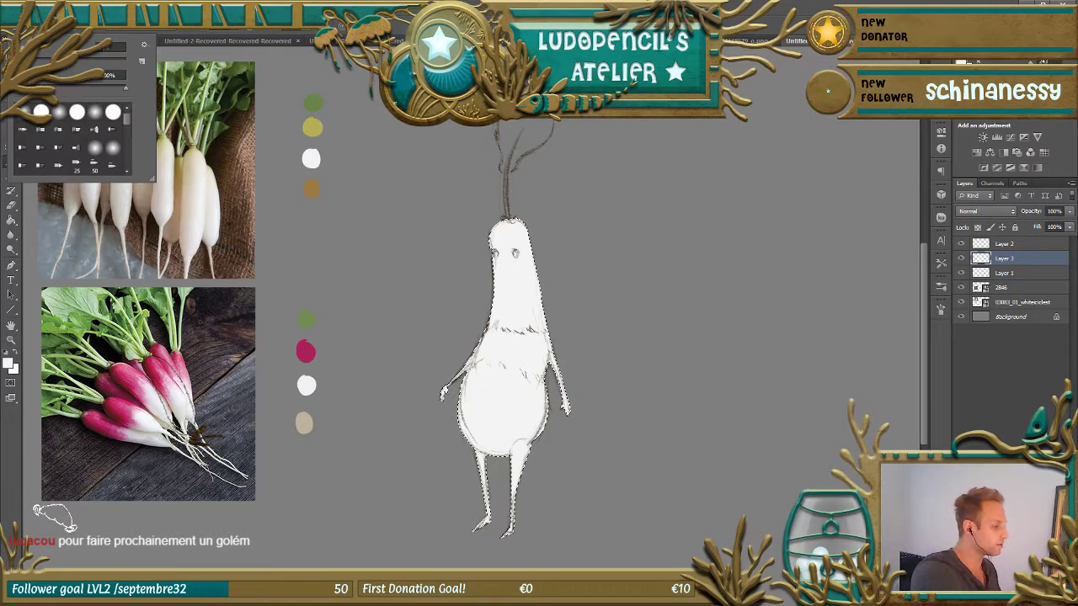
scroll(130, 158, "up", 2)
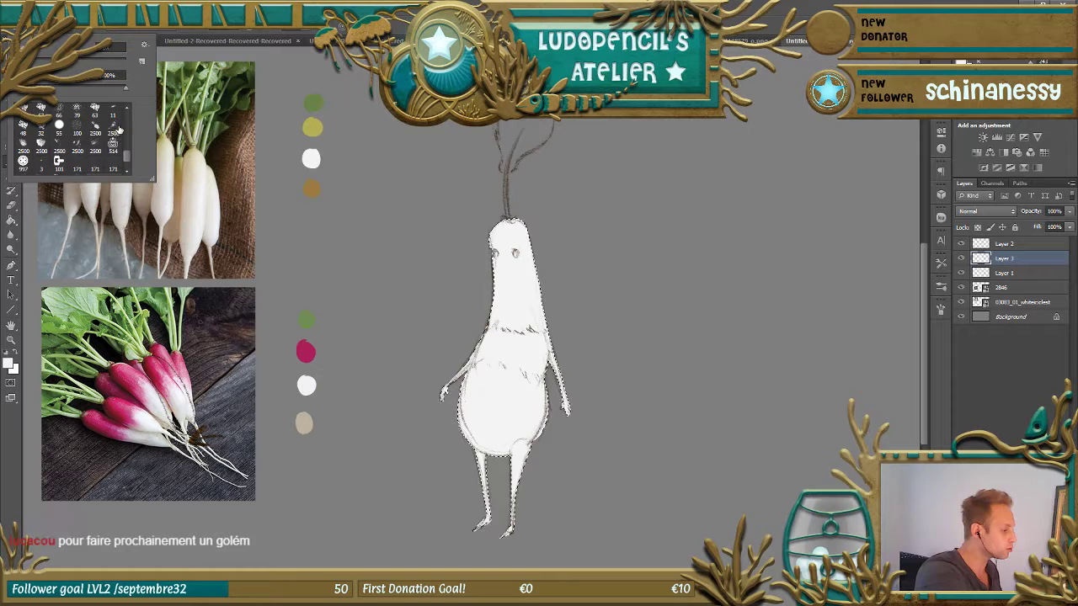
left_click(113, 126)
key("Return")
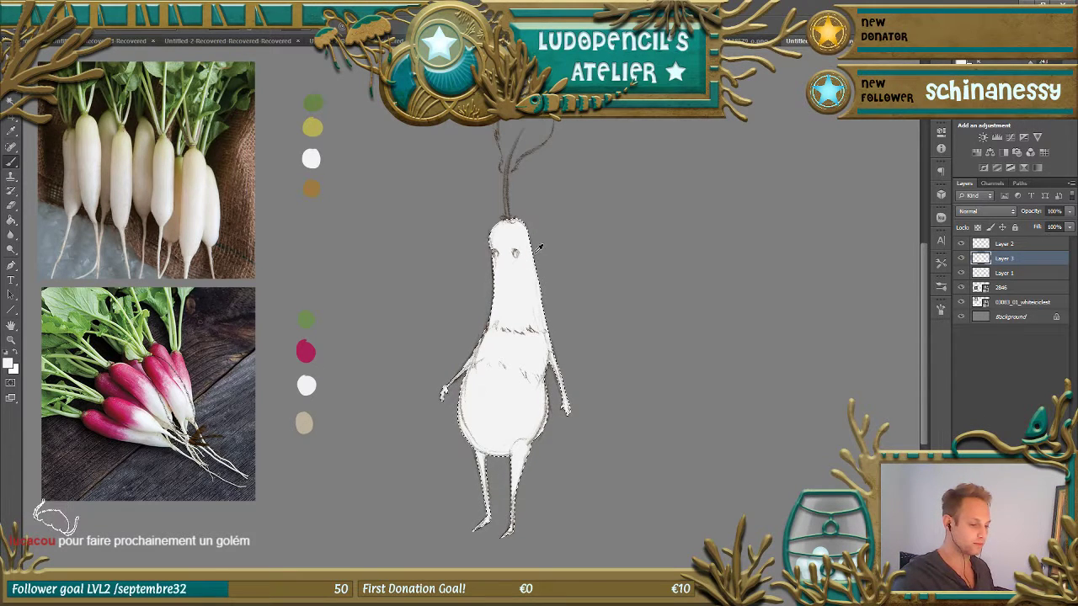
left_click_drag(536, 257, 505, 252)
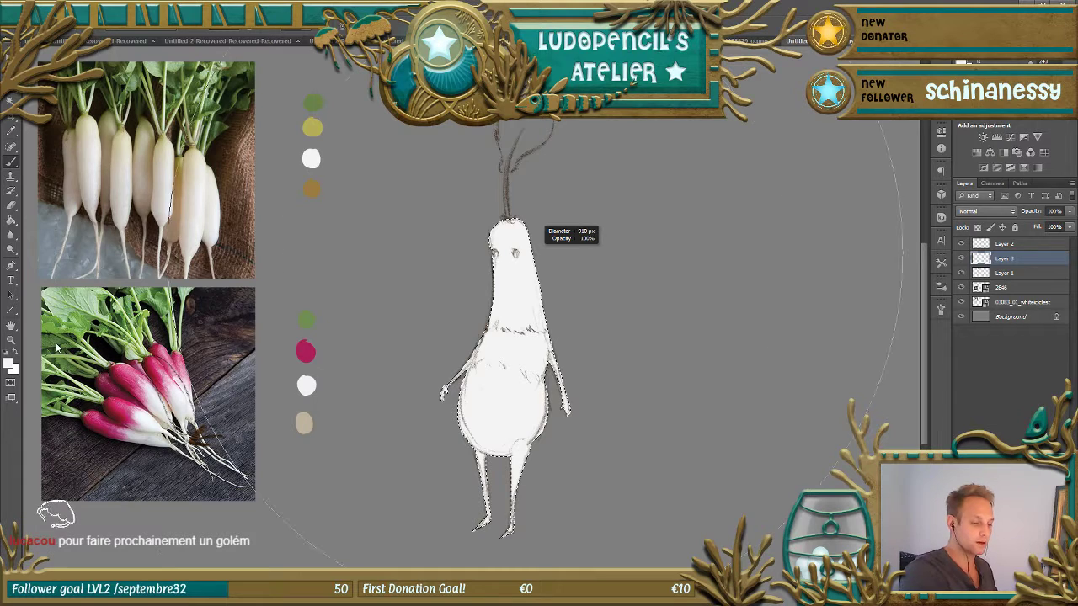
left_click_drag(635, 272, 640, 261)
mouse_move(505, 293)
left_mouse_down()
mouse_move(436, 296)
mouse_move(451, 292)
left_mouse_up()
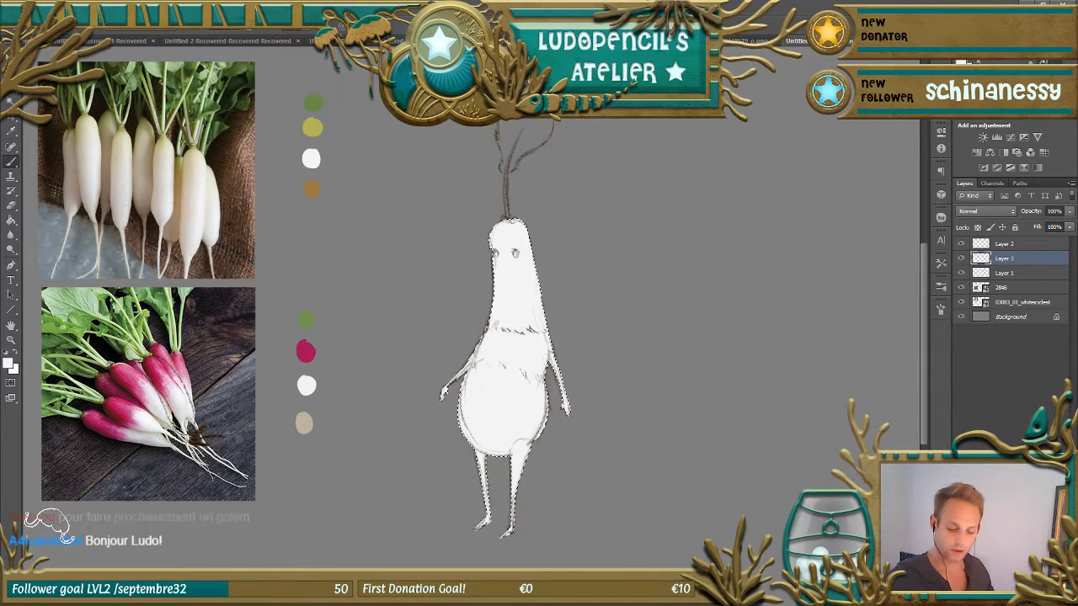
- Add a new layer above the white silhouette and make it a clipping mask on that fill
right_click(1017, 266)
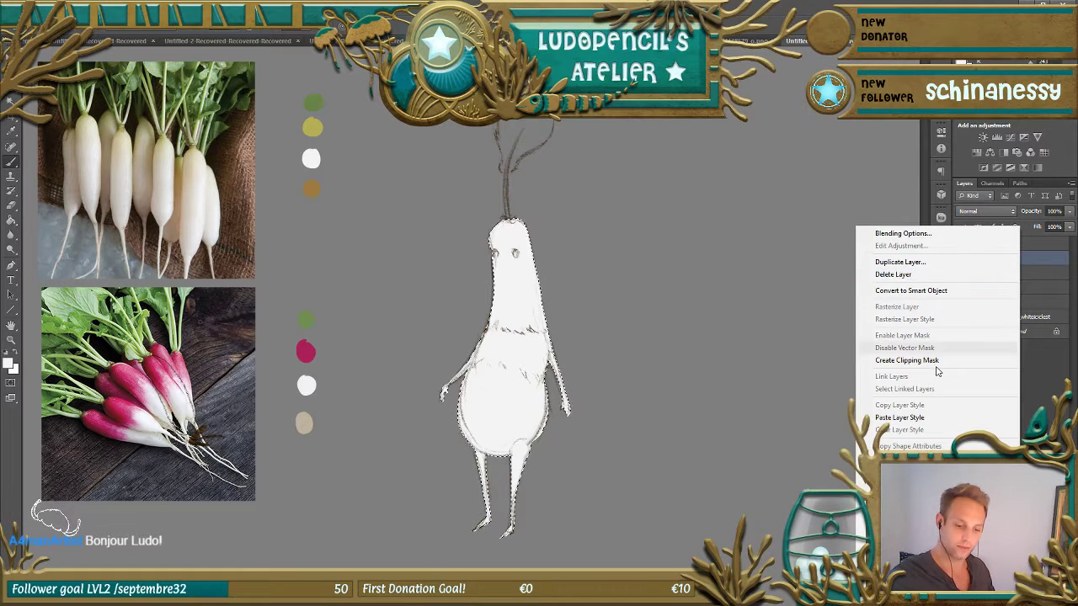
left_click(906, 360)
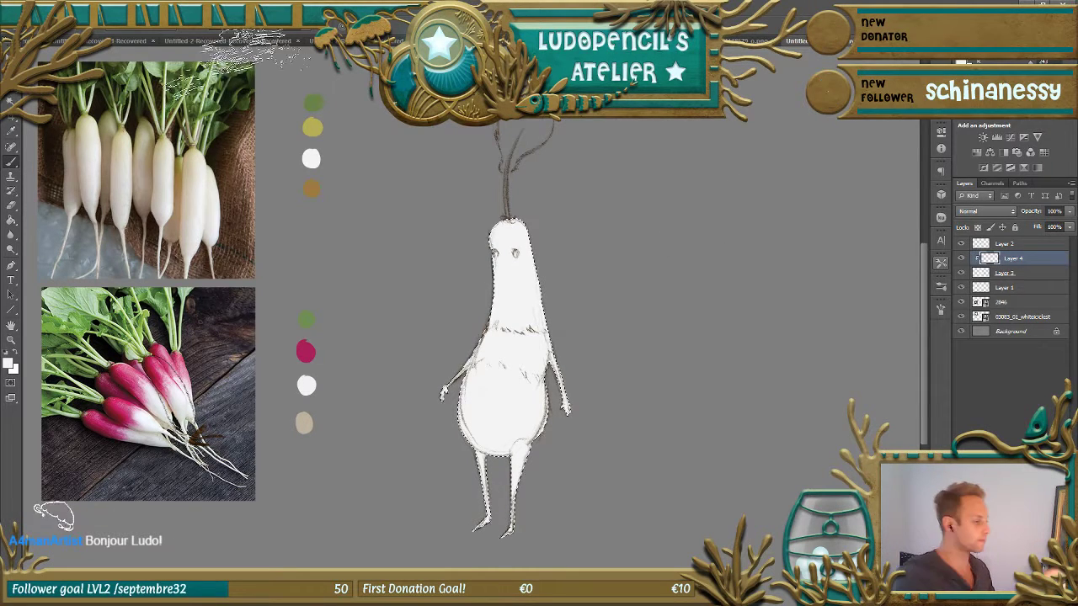
- Drop the selection, sample the yellow-green swatch beside the white radish photo, and brush textured strokes across the character's head
left_click(164, 26)
left_click(173, 110)
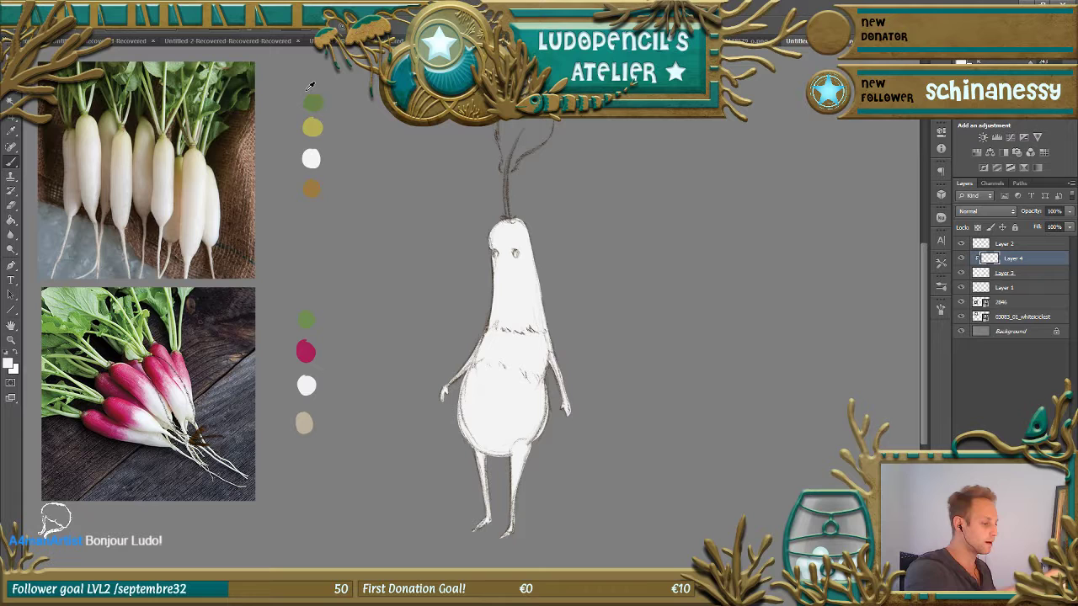
left_click(312, 126, "alt")
mouse_move(505, 228)
left_mouse_down()
mouse_move(589, 194)
mouse_move(604, 168)
left_mouse_up()
mouse_move(572, 202)
left_mouse_down()
mouse_move(636, 238)
mouse_move(732, 321)
left_mouse_up()
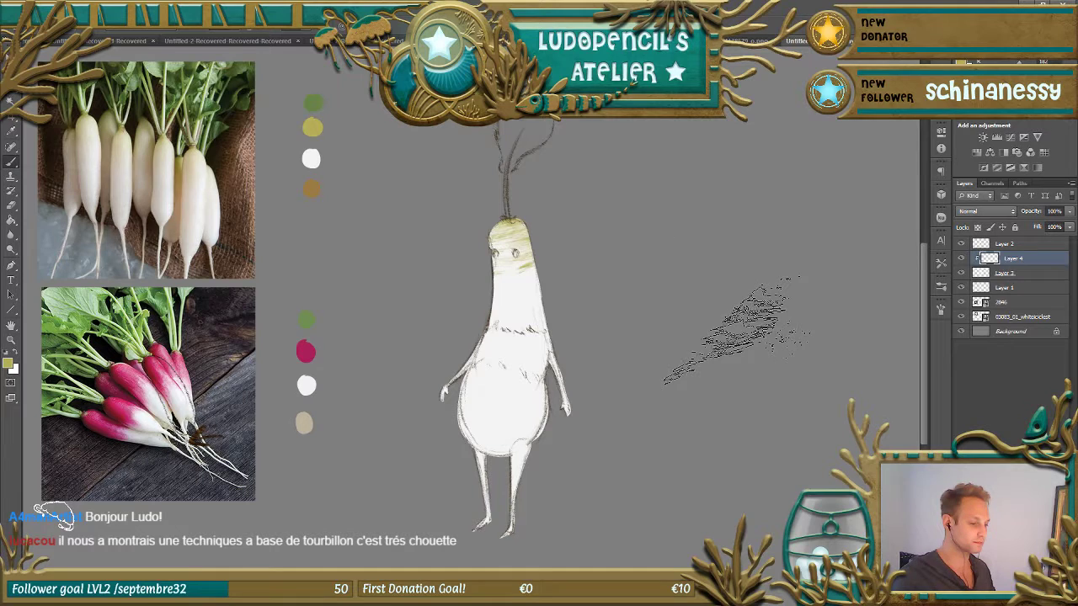
- Set the opacity of the clipped yellow-green texture layer to 90%
key("Delete")
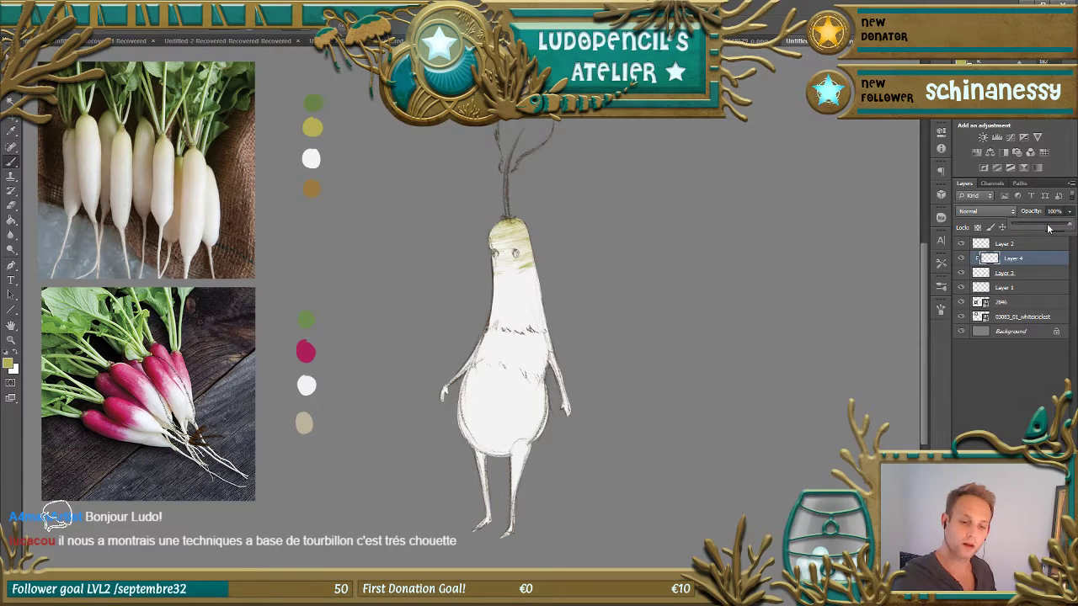
left_click(1048, 228)
left_click_drag(1057, 227, 1065, 228)
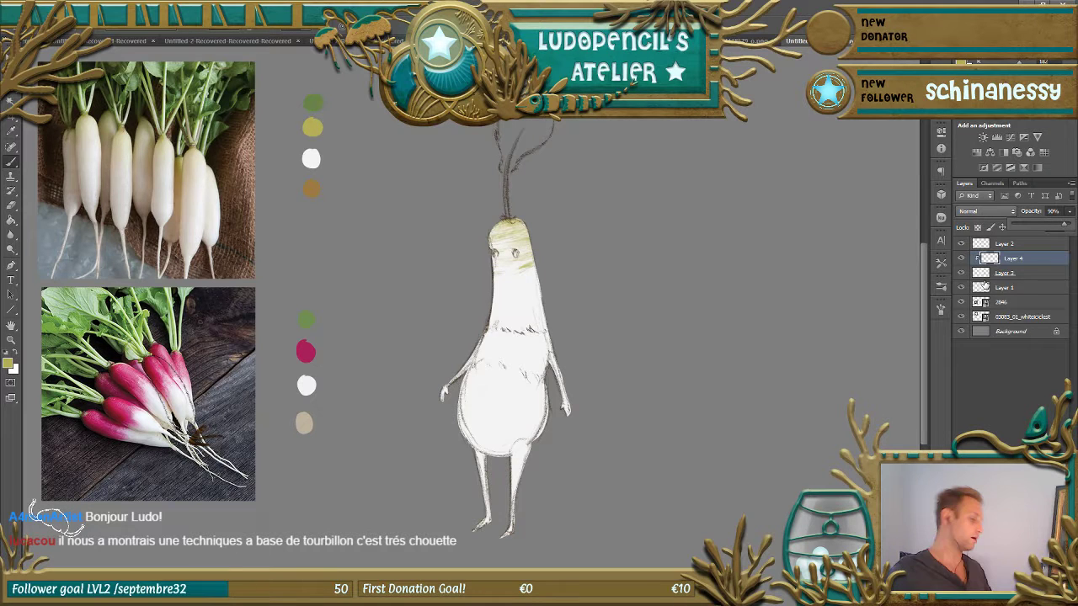
- Brush yellow-green texture strokes across the character's midsection and erase them back with a soft round eraser
left_click_drag(779, 358, 908, 261)
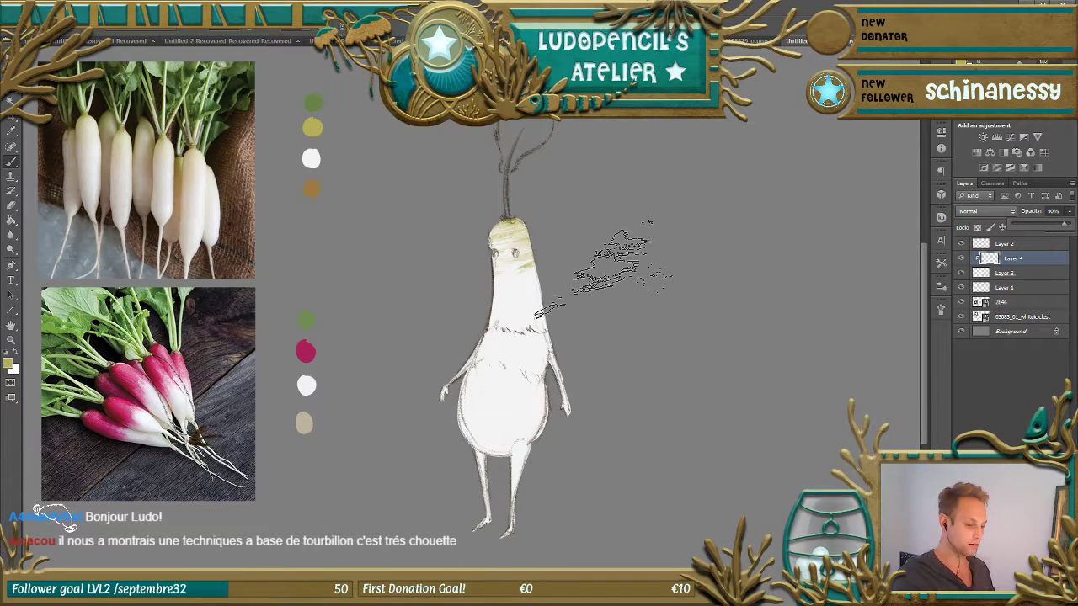
left_click_drag(572, 294, 589, 315)
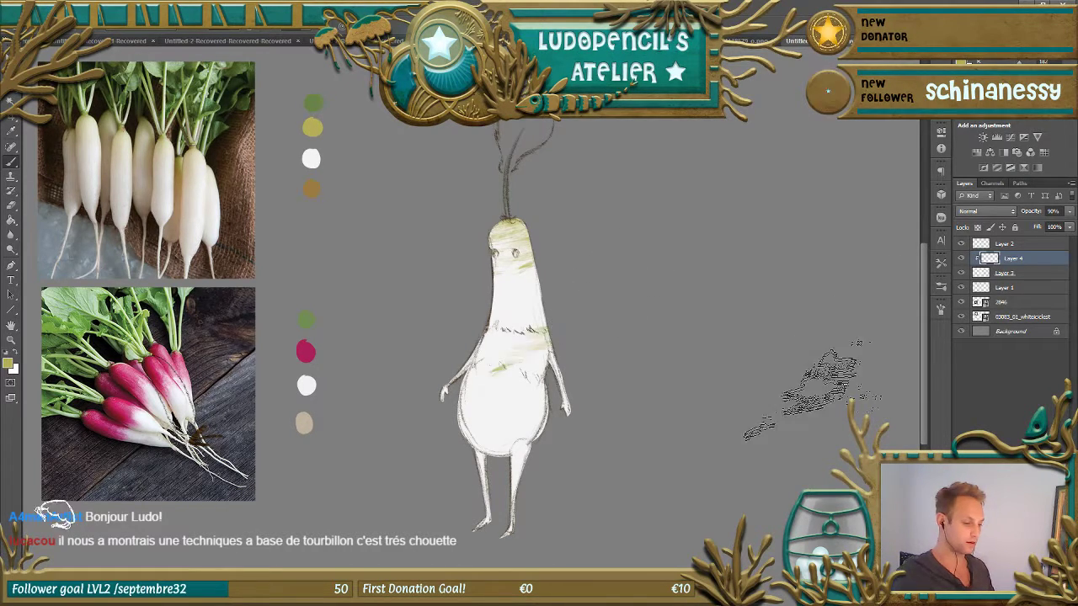
right_click(529, 353, "alt")
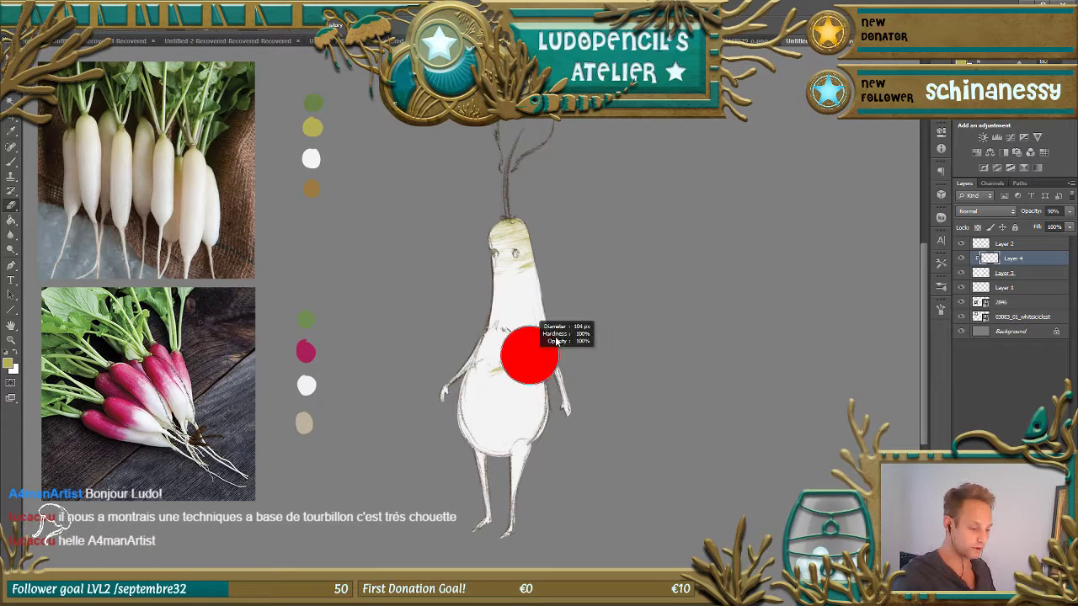
right_click(82, 59)
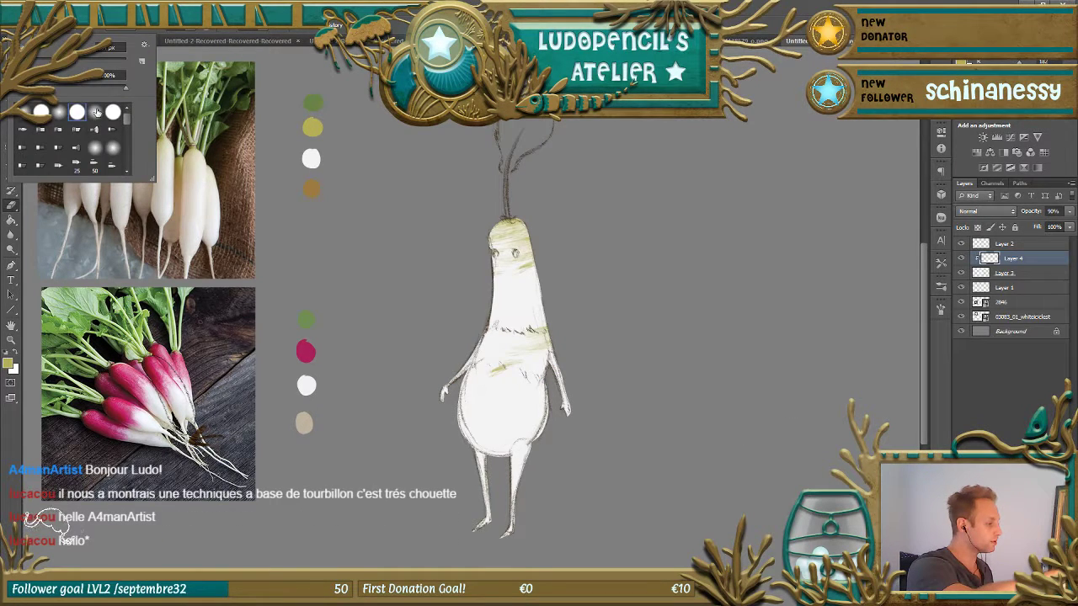
double_click(95, 112)
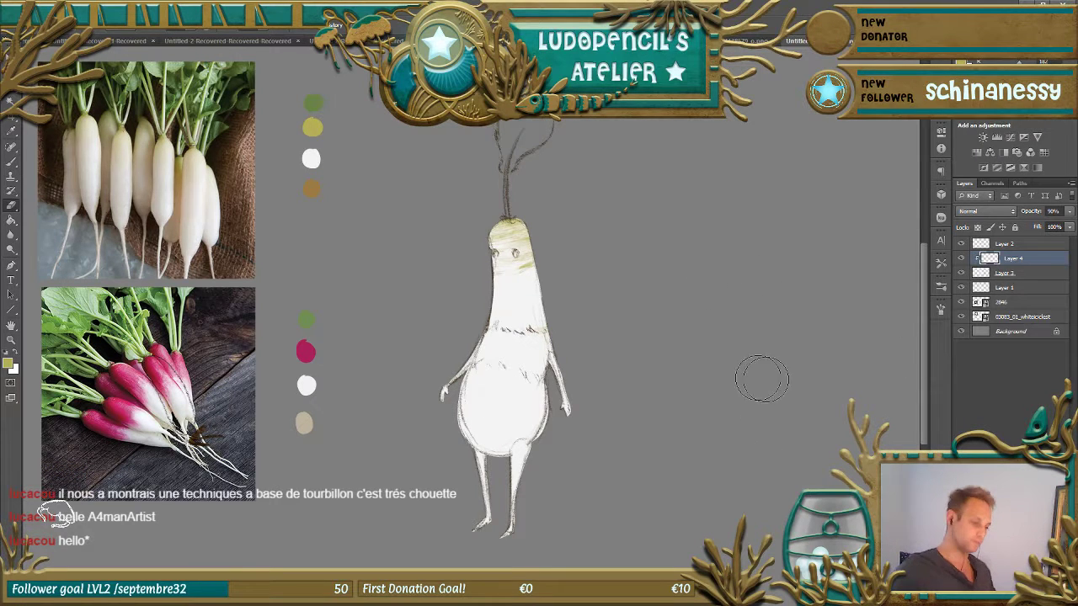
- Try denser yellow-green textured strokes over the character's head and undo them
key("b")
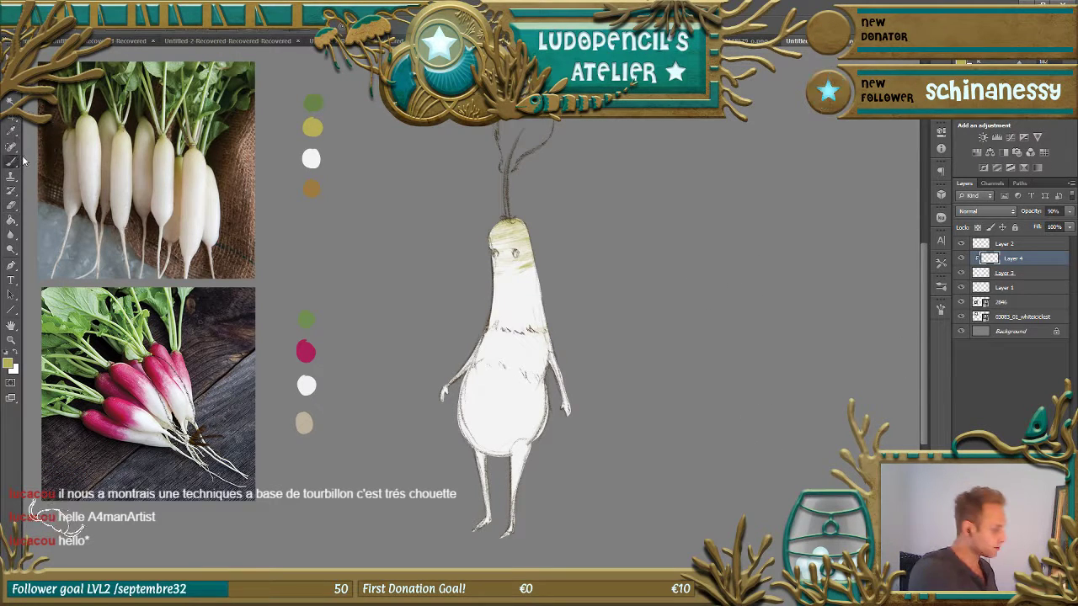
left_click(940, 287)
key("F5")
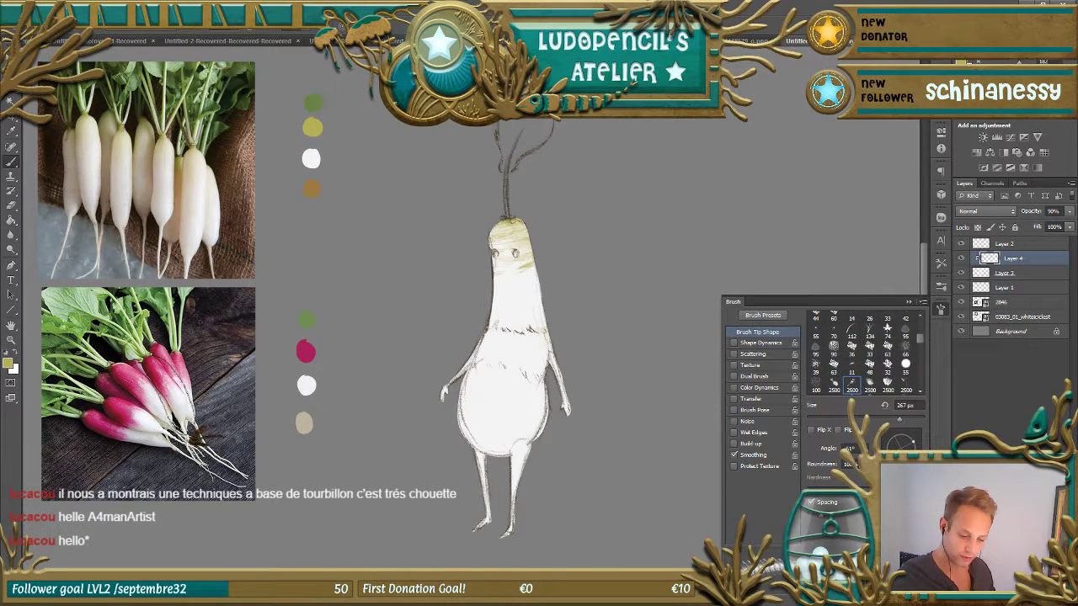
key("F5")
mouse_move(412, 171)
left_mouse_down()
mouse_move(530, 227)
mouse_move(506, 238)
mouse_move(808, 408)
mouse_move(842, 411)
left_mouse_up()
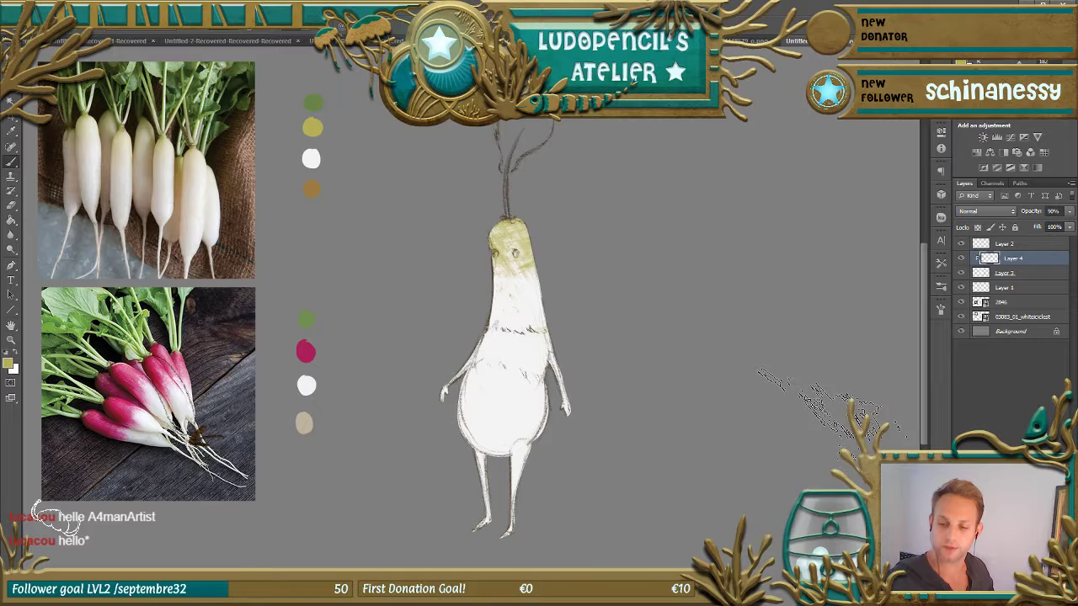
key("ctrl+z")
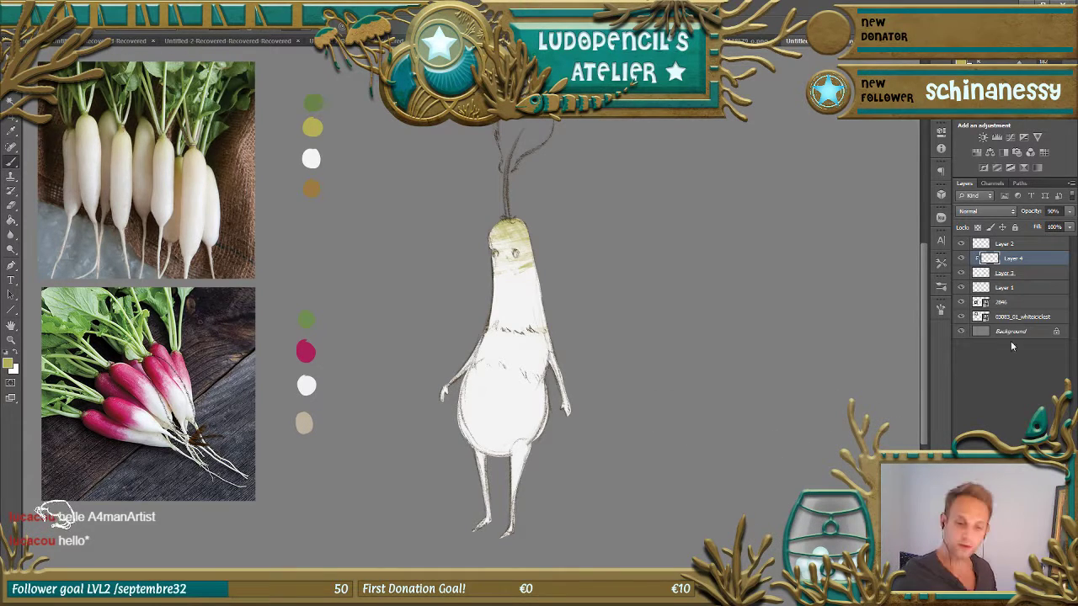
- Add a new layer above the yellow-green texture layer and clip it to the white silhouette
key("ctrl+shift+alt+n")
right_click(1023, 258)
left_click(946, 360)
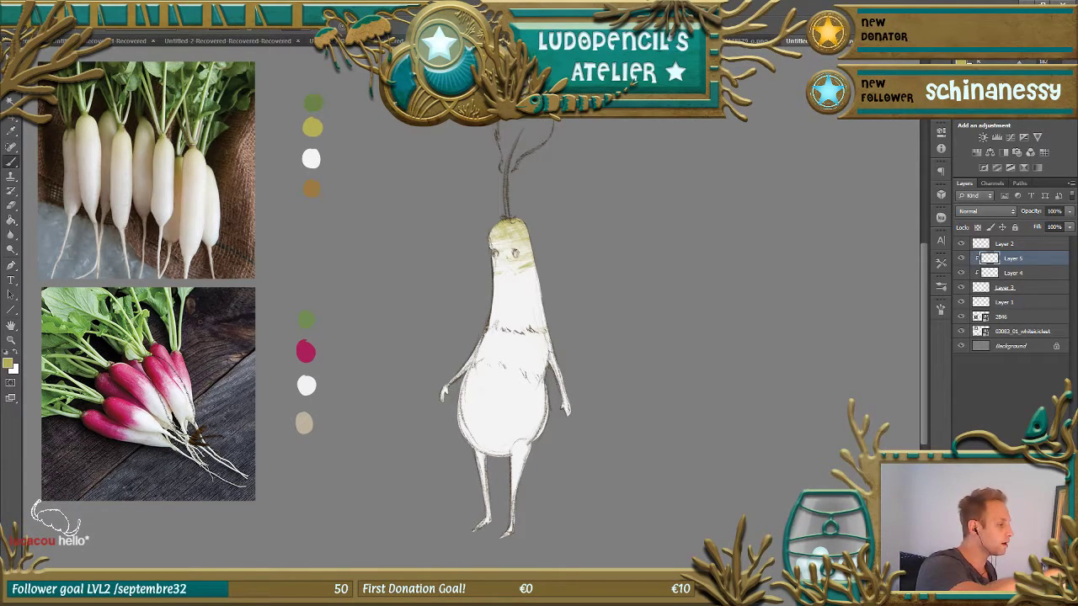
- Choose a smaller brush tip, sample the brown swatch, and paint shading along one side of the head, body, legs and arms
left_click(35, 27)
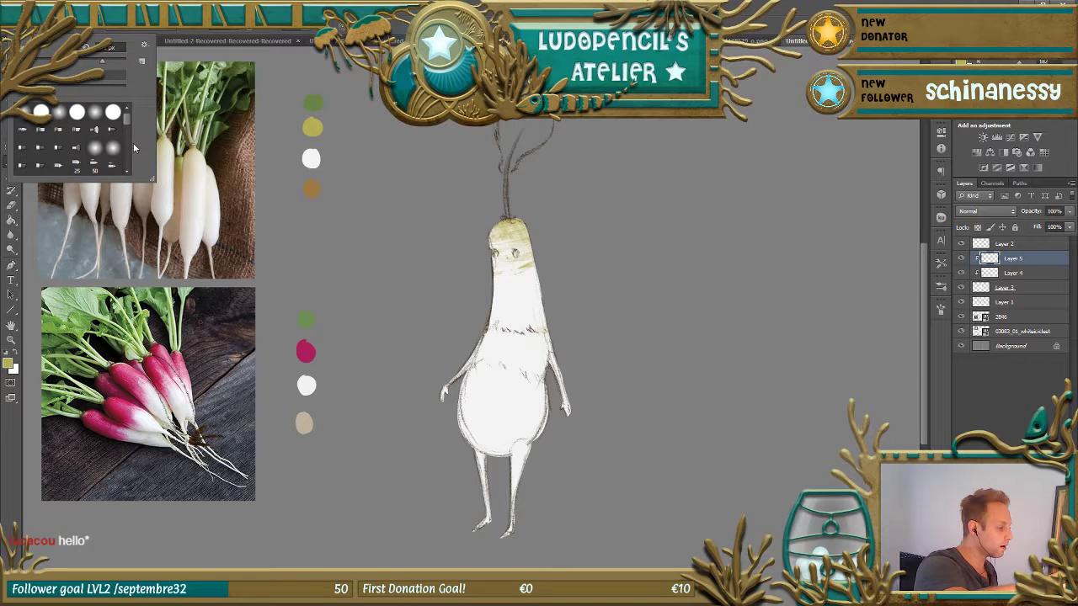
scroll(131, 149, "down", 5)
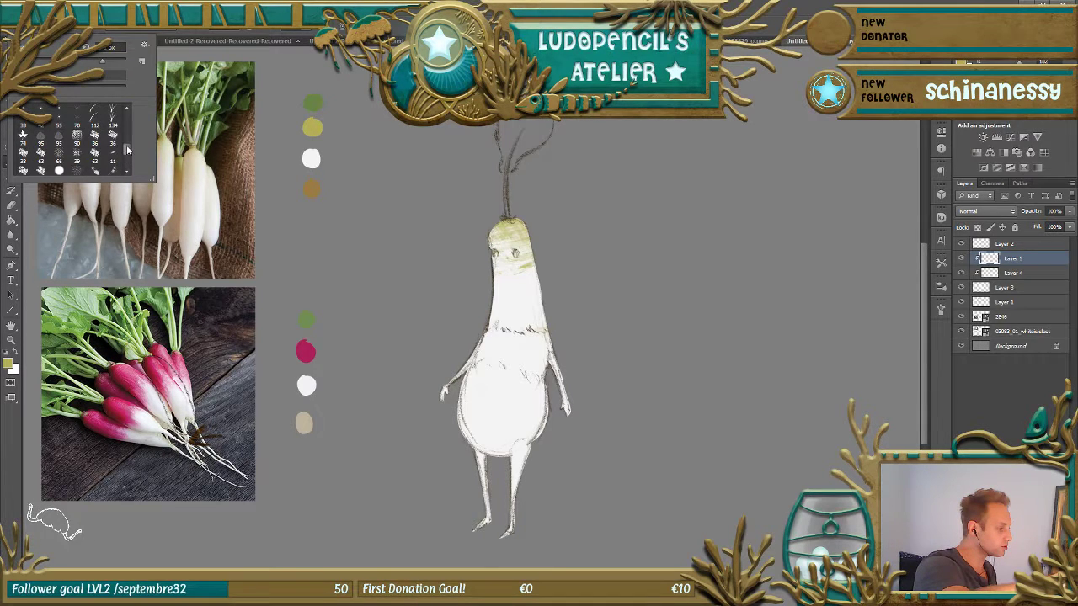
key("Escape")
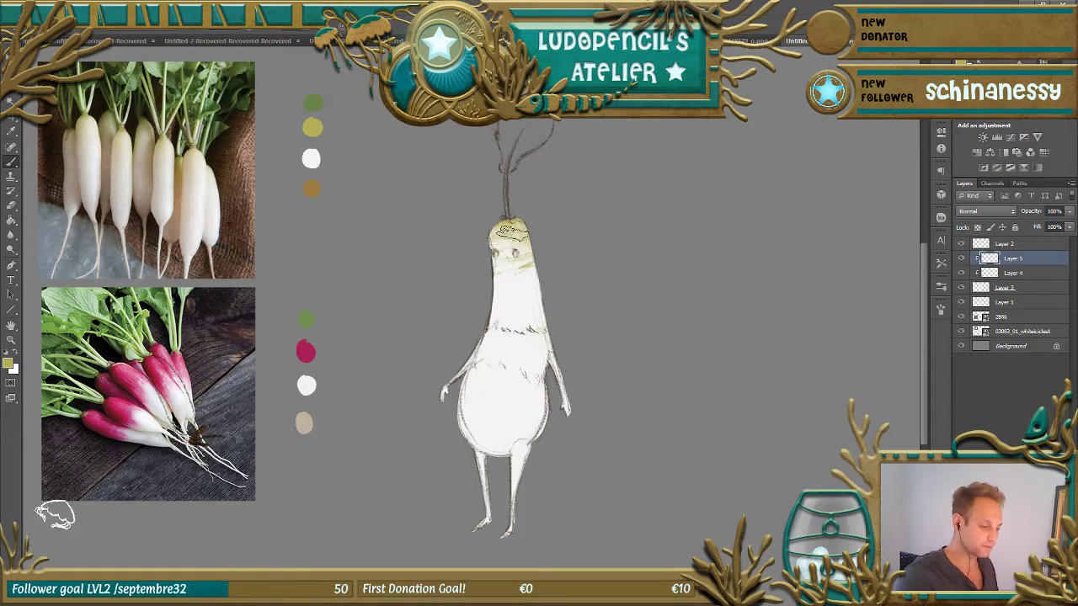
left_click(311, 186, "alt")
mouse_move(486, 242)
left_mouse_down()
mouse_move(504, 216)
mouse_move(492, 218)
mouse_move(493, 284)
mouse_move(516, 174)
mouse_move(484, 264)
mouse_move(500, 288)
mouse_move(483, 248)
mouse_move(493, 276)
left_mouse_up()
mouse_move(467, 348)
left_mouse_down()
mouse_move(491, 306)
mouse_move(449, 379)
mouse_move(489, 317)
mouse_move(457, 451)
mouse_move(456, 389)
mouse_move(449, 407)
mouse_move(498, 467)
mouse_move(466, 378)
mouse_move(475, 459)
mouse_move(507, 431)
mouse_move(512, 406)
mouse_move(470, 448)
mouse_move(499, 479)
mouse_move(479, 461)
mouse_move(493, 474)
mouse_move(477, 470)
mouse_move(536, 442)
mouse_move(511, 435)
mouse_move(514, 391)
left_mouse_up()
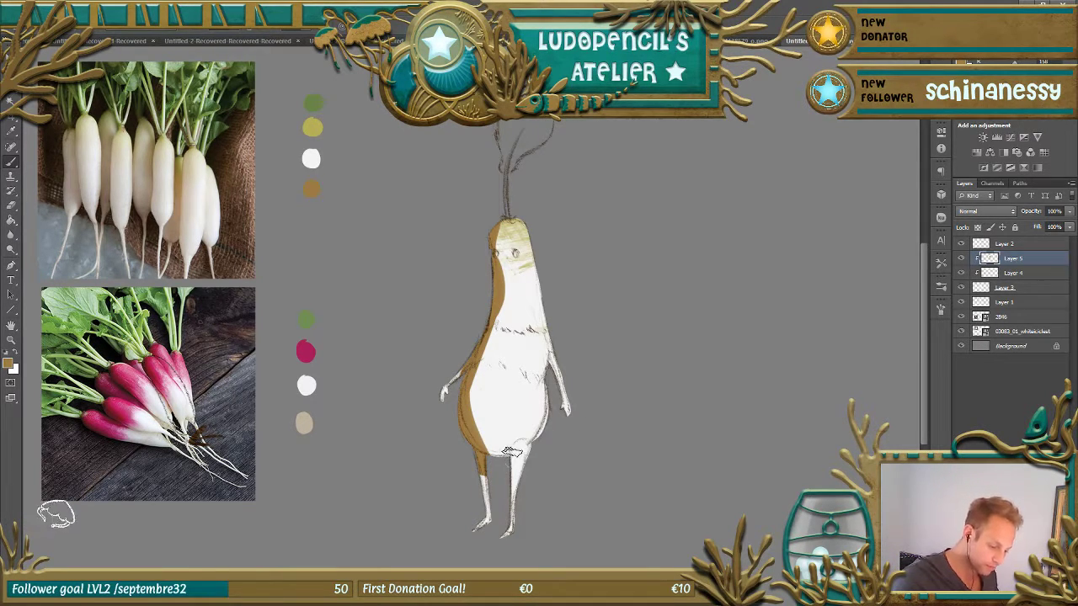
mouse_move(511, 453)
left_mouse_down()
mouse_move(507, 527)
mouse_move(513, 475)
left_mouse_up()
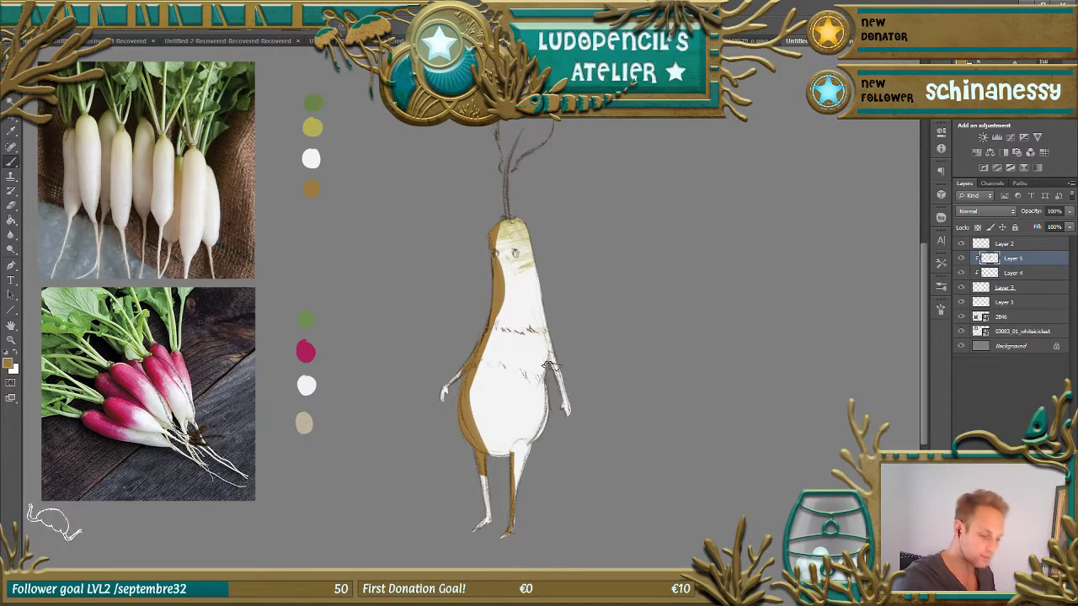
mouse_move(566, 415)
left_mouse_down()
mouse_move(562, 344)
mouse_move(455, 365)
mouse_move(427, 422)
mouse_move(465, 360)
mouse_move(436, 378)
mouse_move(437, 407)
left_mouse_up()
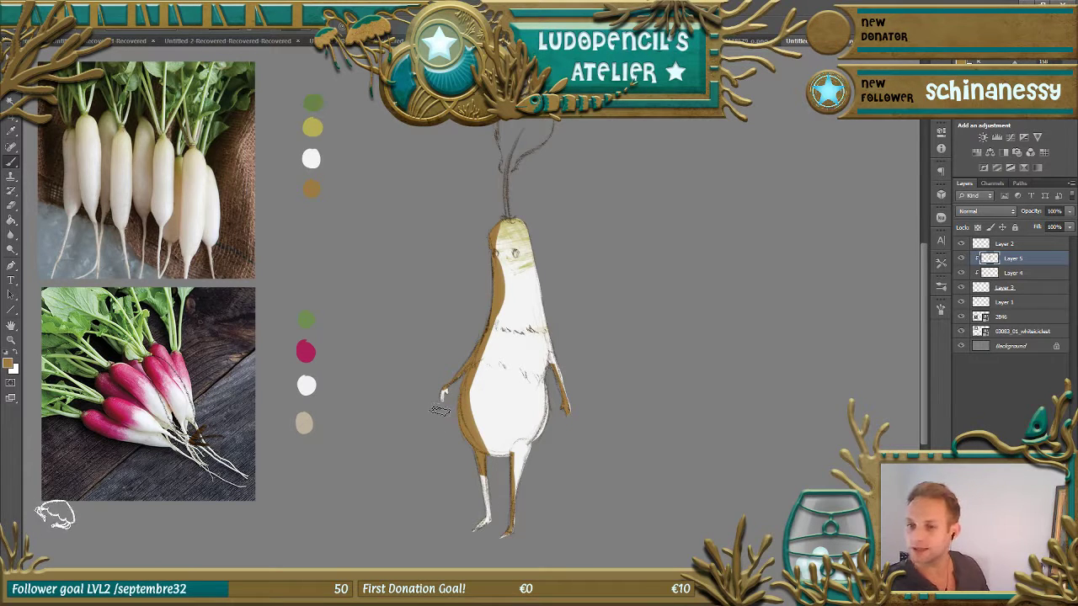
- Lower the brown shading layer's opacity to 32% and soften the shading's inner edge on the head and body with the eraser
left_click(1071, 212)
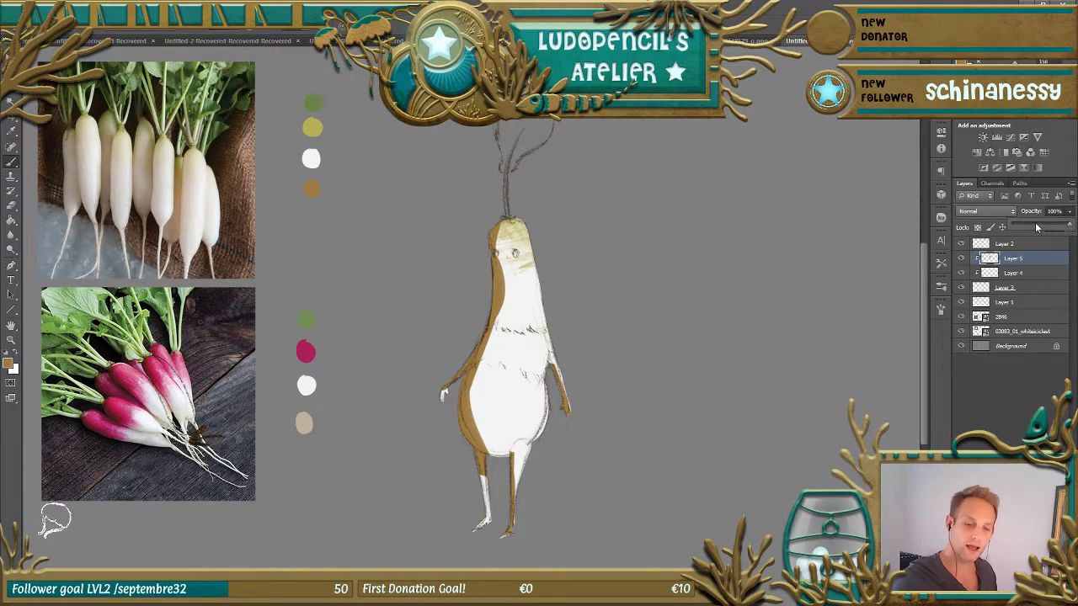
left_click_drag(1033, 226, 1031, 226)
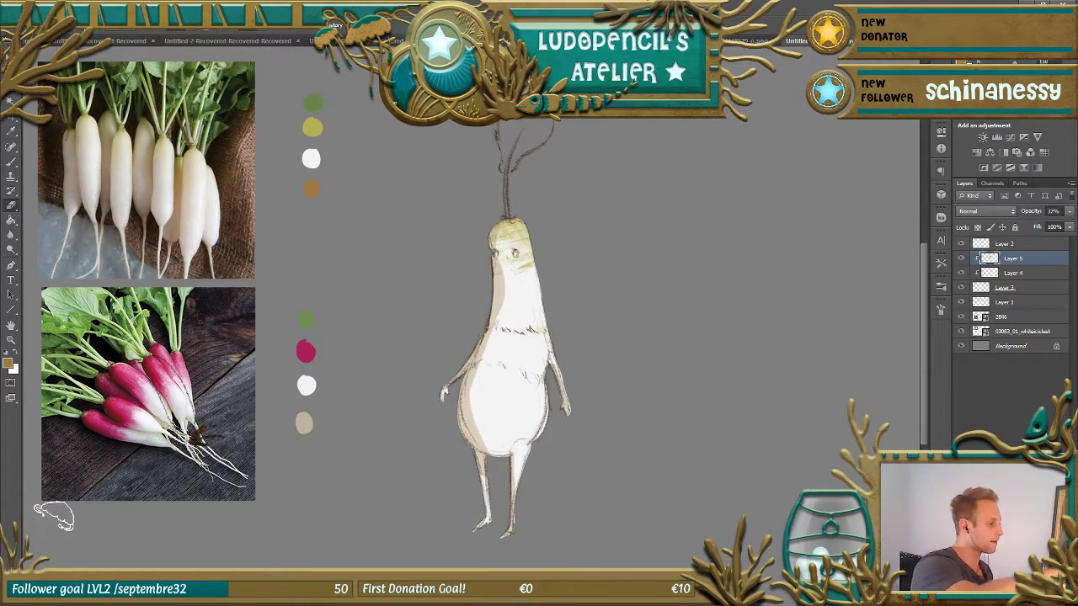
mouse_move(577, 282)
left_mouse_down()
mouse_move(556, 283)
mouse_move(565, 264)
left_mouse_up()
mouse_move(505, 229)
left_mouse_down()
mouse_move(511, 328)
mouse_move(508, 260)
mouse_move(508, 317)
mouse_move(508, 307)
mouse_move(494, 368)
mouse_move(510, 288)
mouse_move(475, 412)
mouse_move(509, 322)
mouse_move(483, 389)
mouse_move(490, 373)
mouse_move(492, 434)
mouse_move(479, 392)
left_mouse_up()
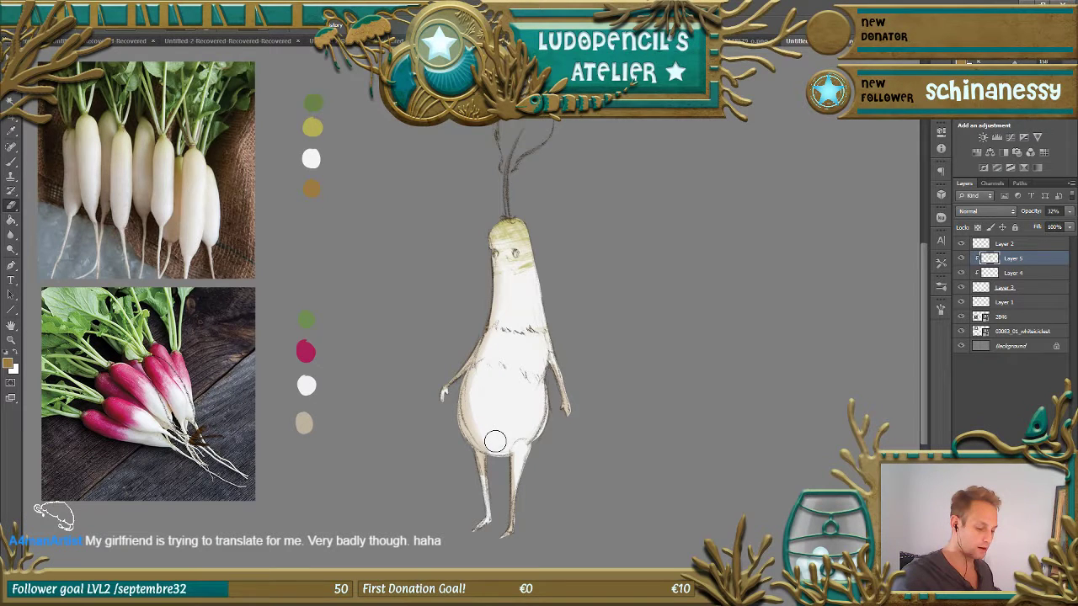
left_click_drag(495, 441, 581, 435)
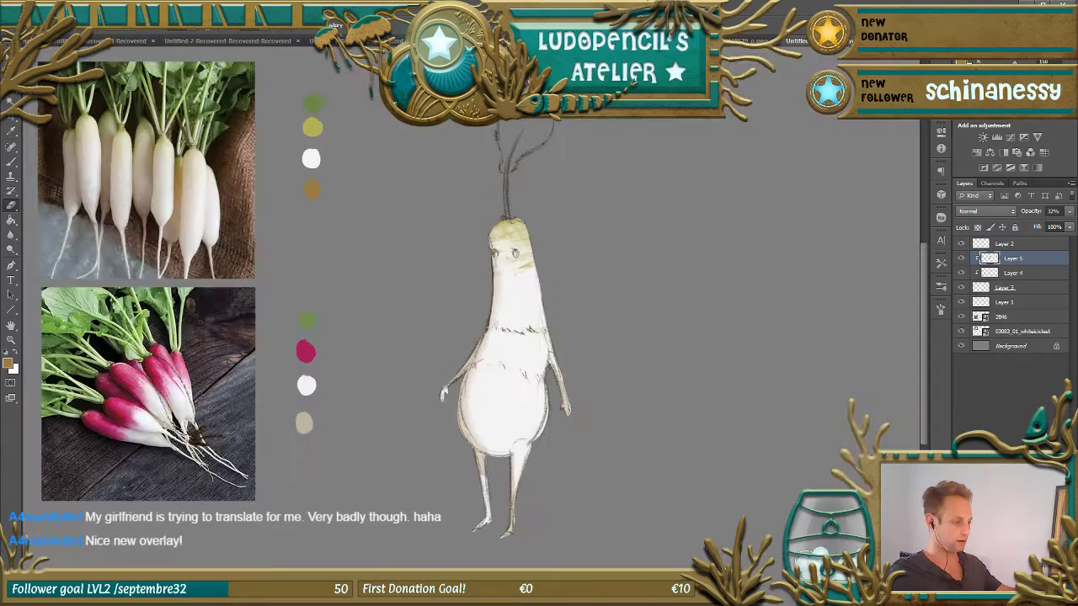
key("ctrl+plus")
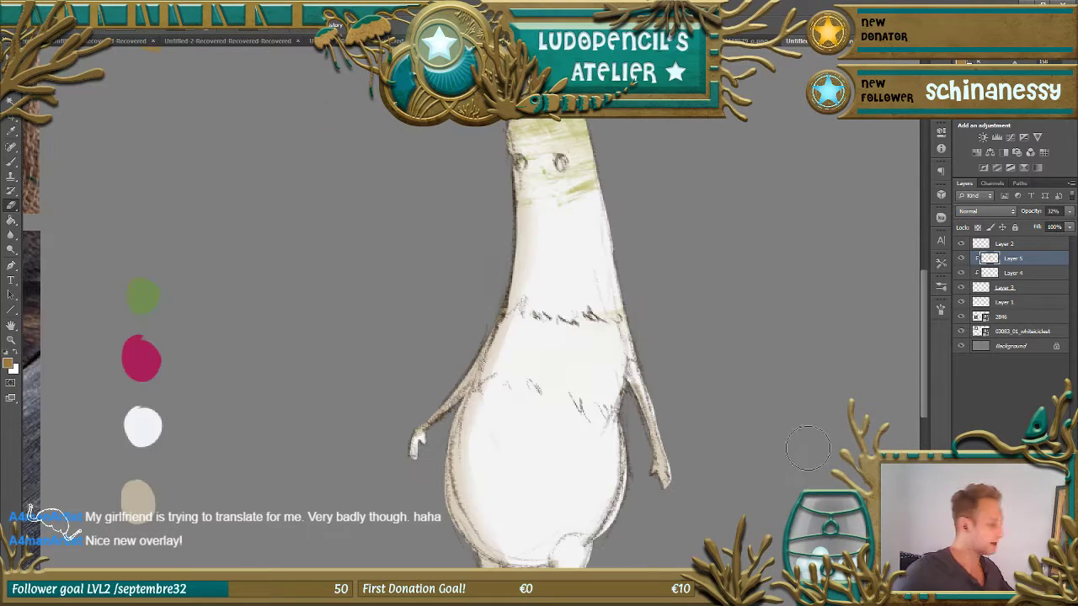
key("ctrl+minus")
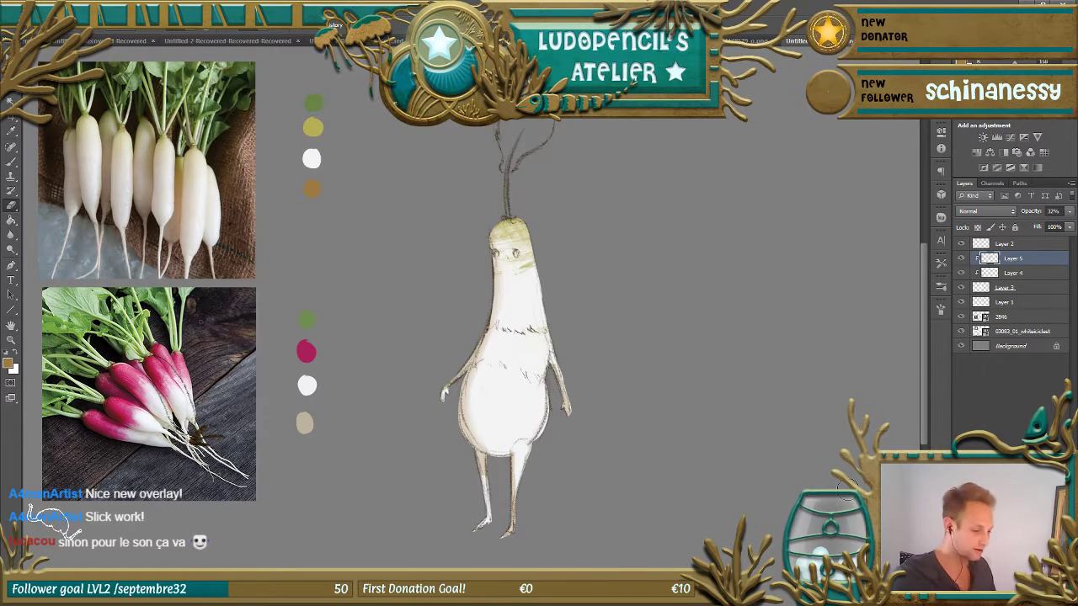
- Paint additional brown shading strokes down the head and body, and blend them with the soft eraser
key("b")
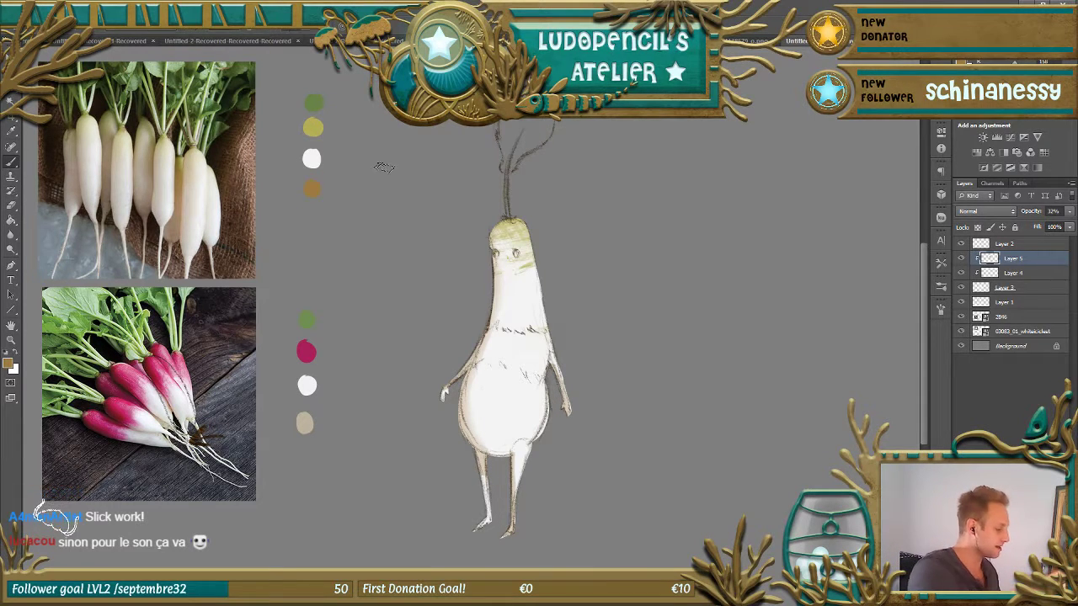
left_click_drag(505, 229, 510, 217)
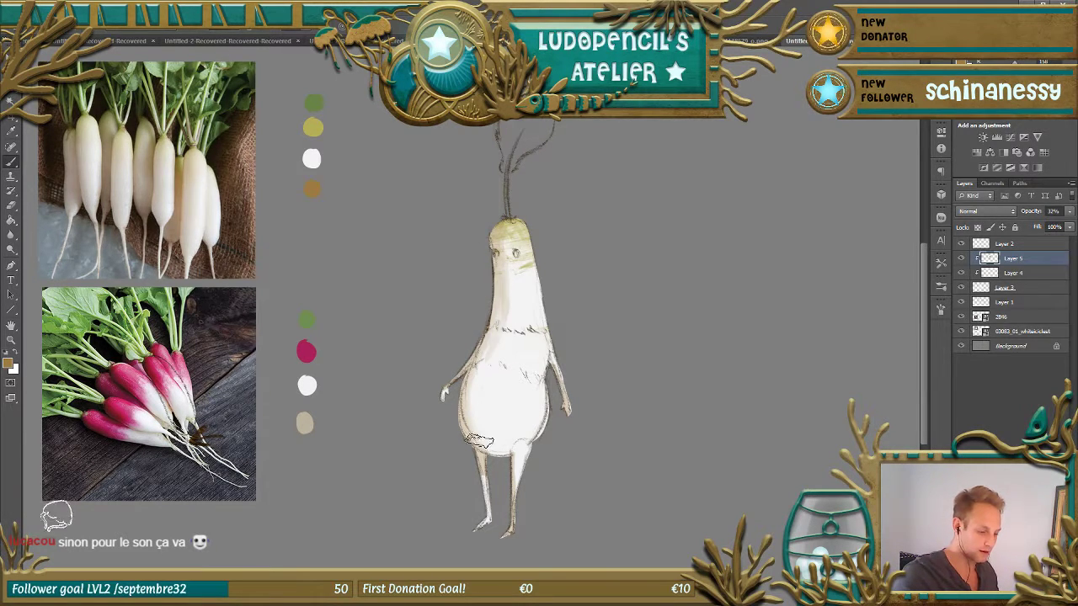
key("e")
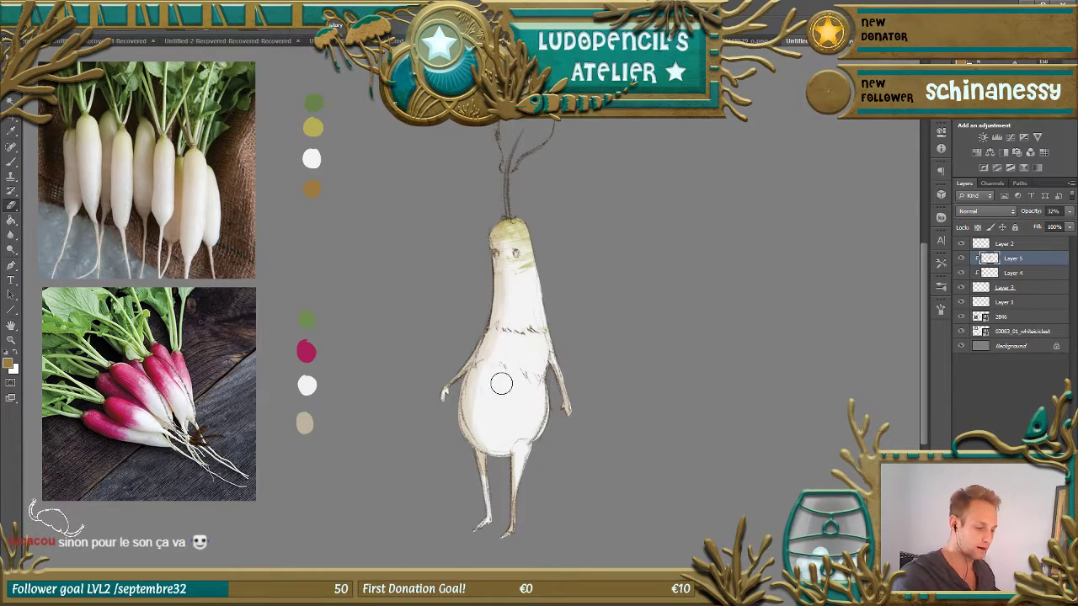
key("h")
left_click_drag(823, 506, 825, 504)
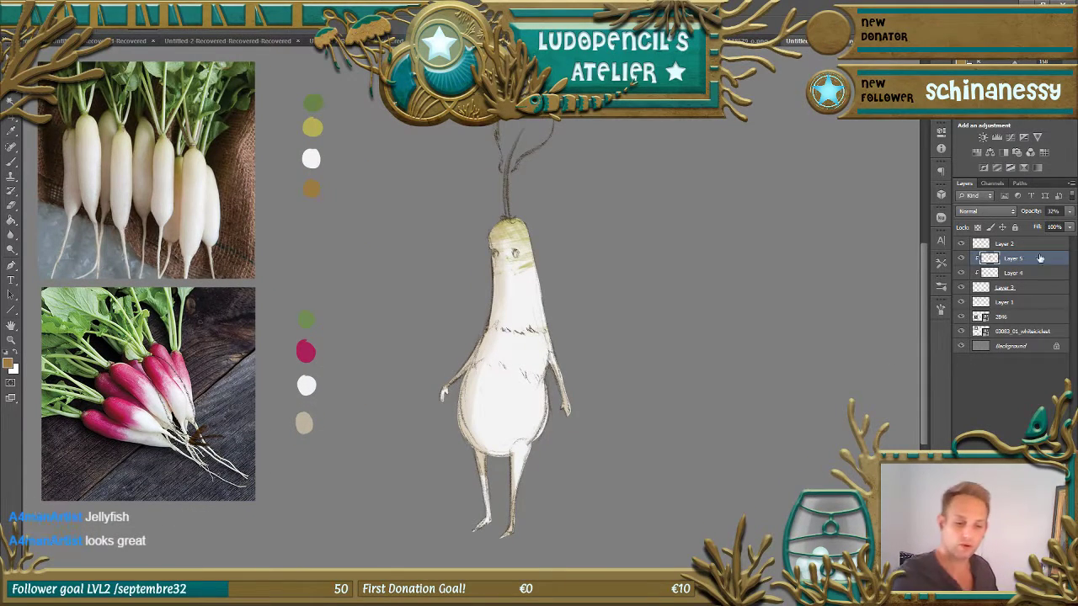
- Add a new layer above the shading layer and paint both eyes brown
key("ctrl+alt+shift+n")
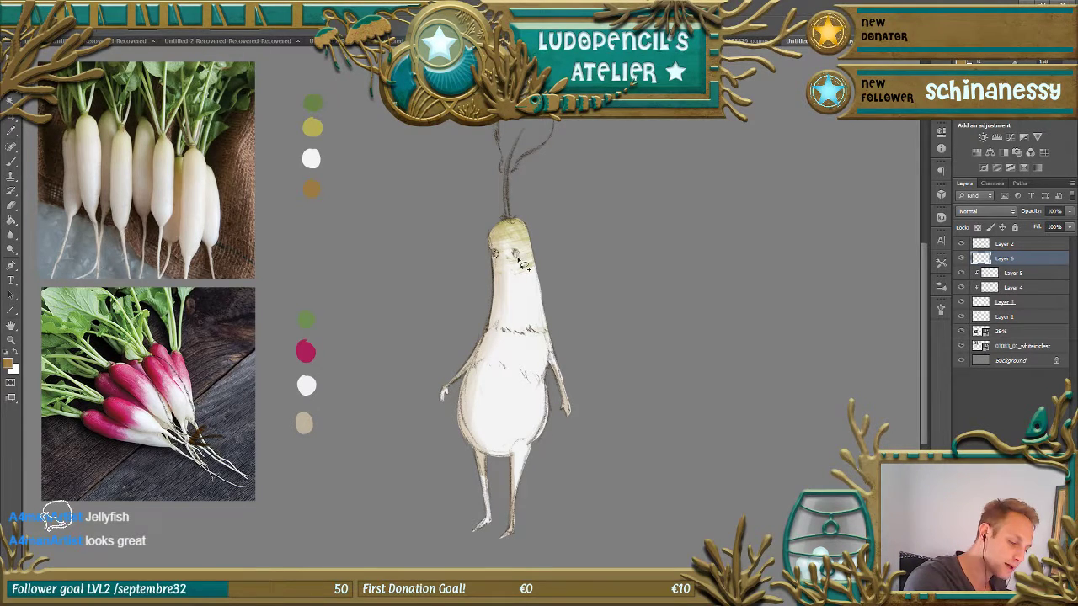
key("b")
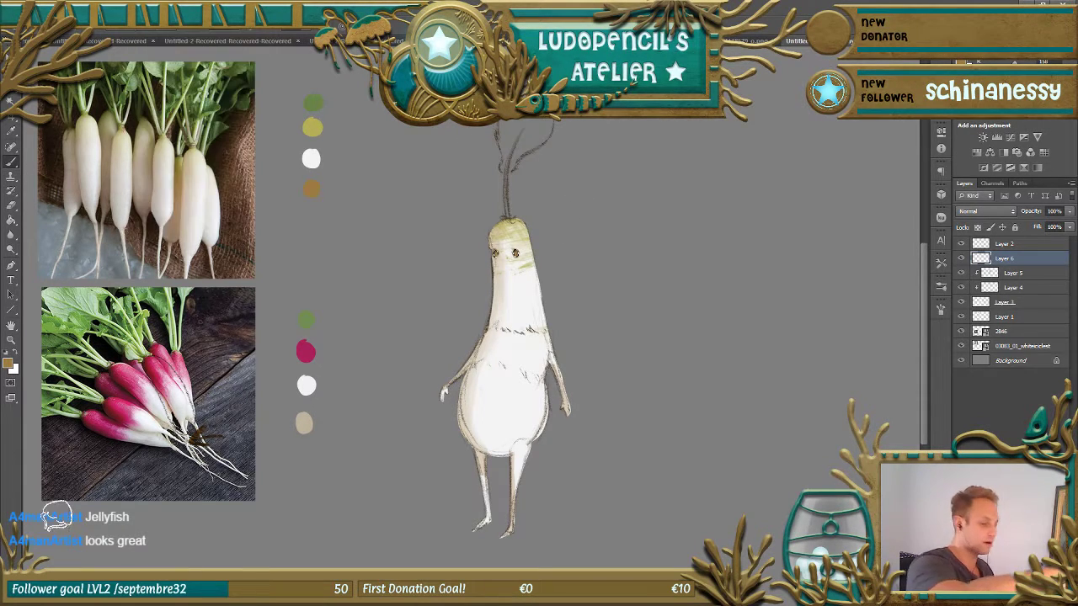
- Switch the paint colour to white, choose a round brush tip, and paint small highlights in both eyes
left_click(17, 357)
left_click(34, 23)
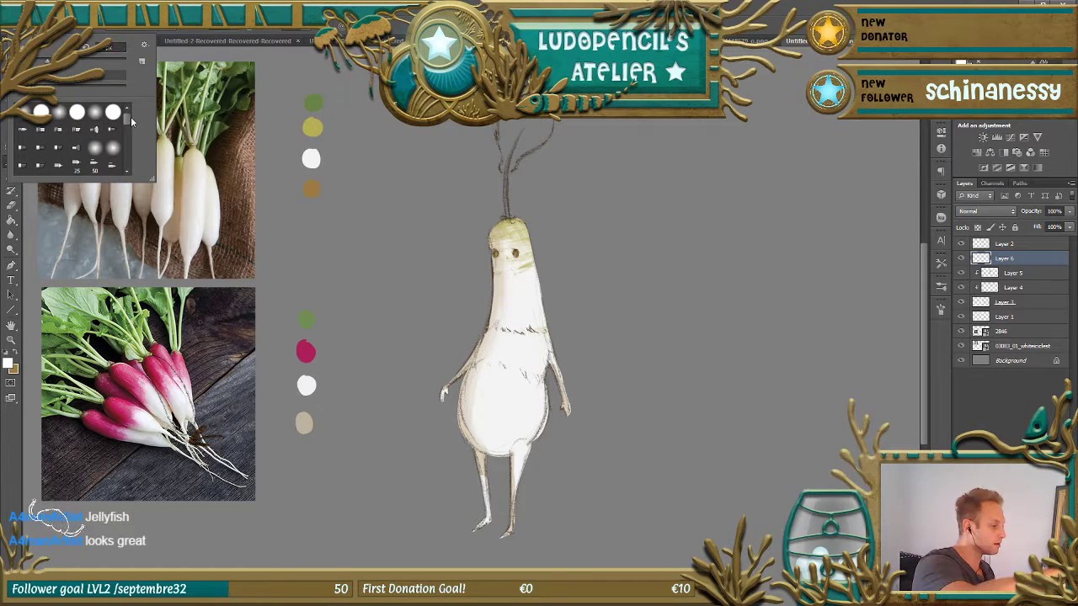
left_click(76, 111)
left_click(633, 310)
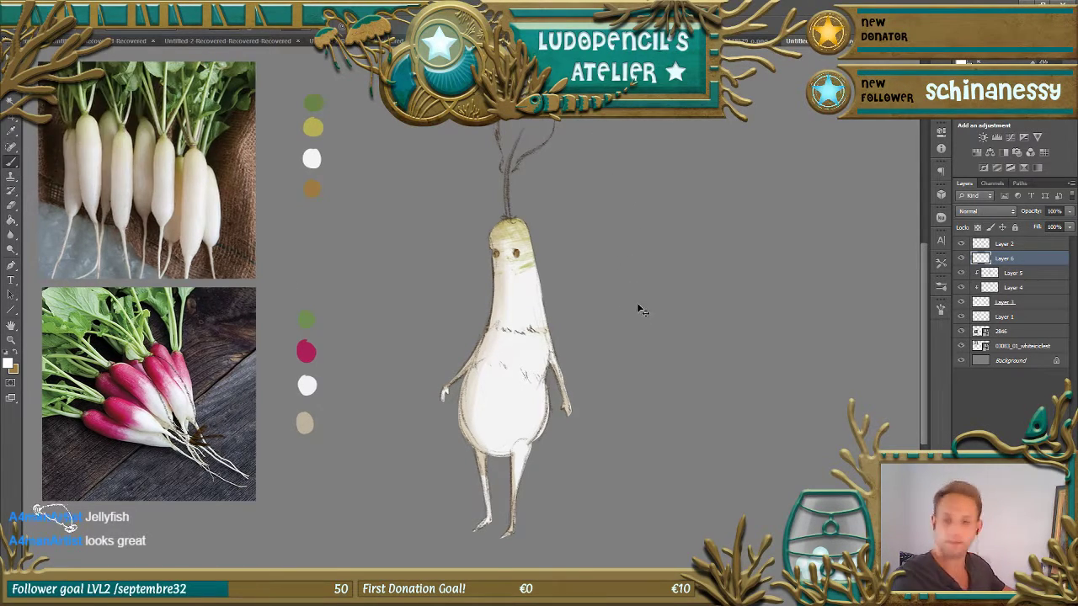
key("ctrl+plus")
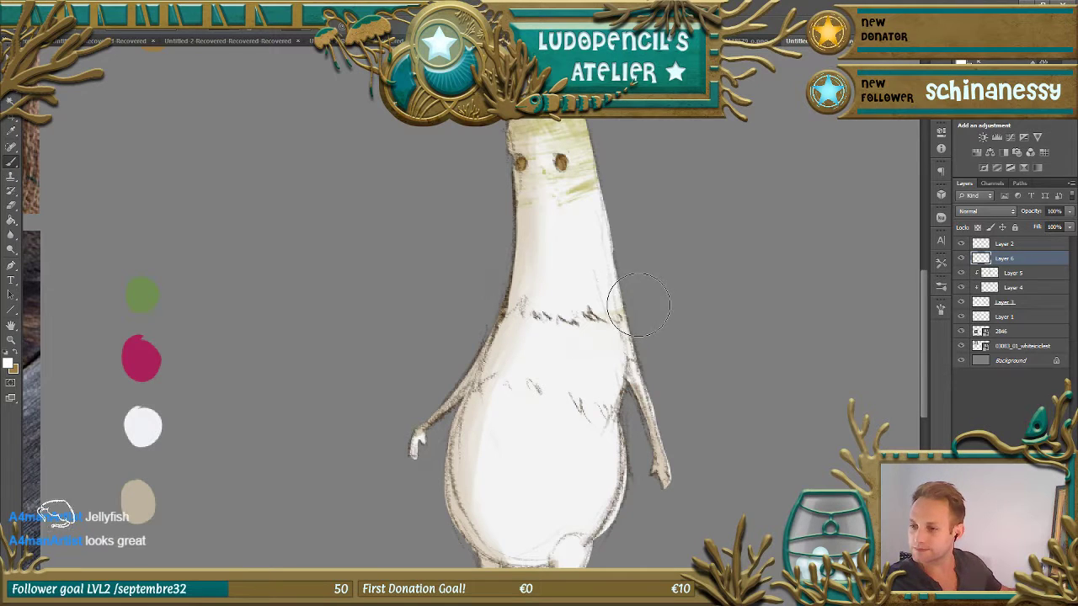
left_click_drag(554, 253, 543, 252)
left_click_drag(600, 274, 583, 298)
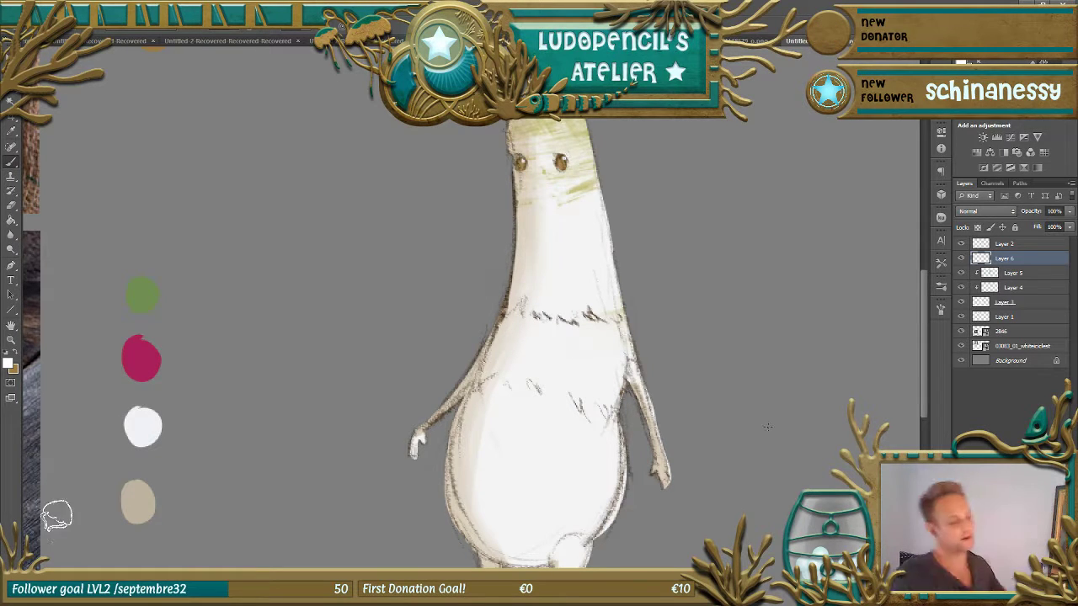
key("ctrl+minus")
key("ctrl+minus")
key("ctrl+minus")
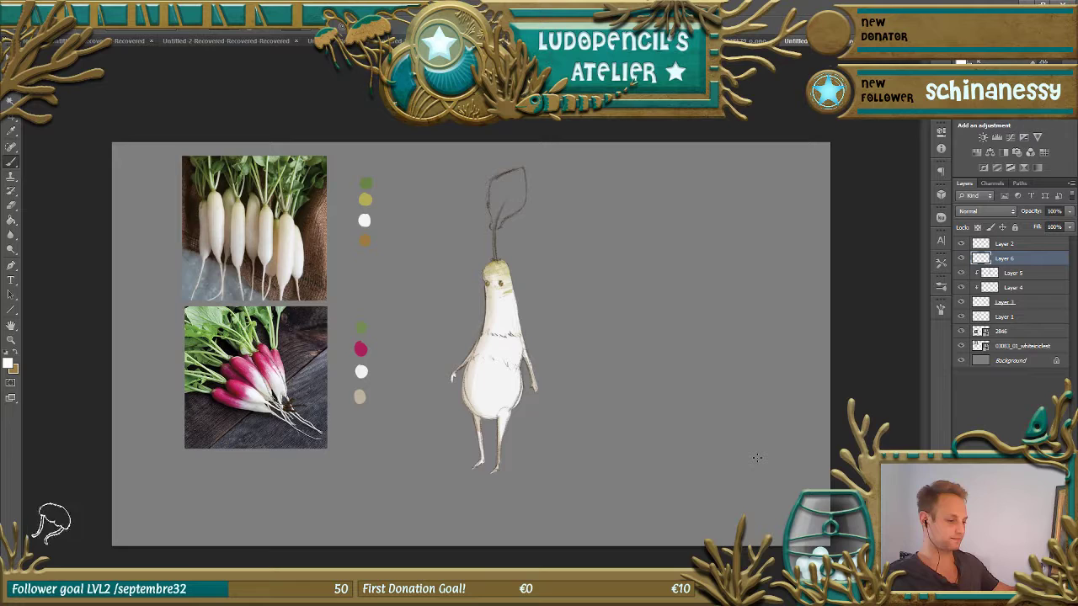
key("ctrl+plus")
- Add a new layer above the eyes layer and colour the stem base on top of the head with the green swatch, using the 63 px textured brush tip
left_click(993, 262)
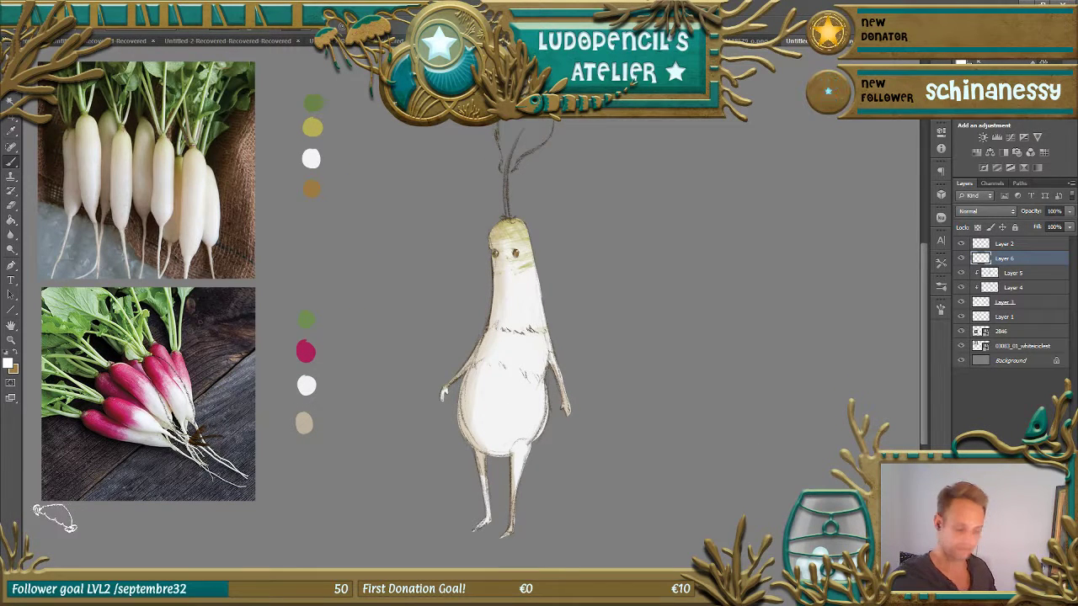
key("ctrl+shift+alt+n")
key("b")
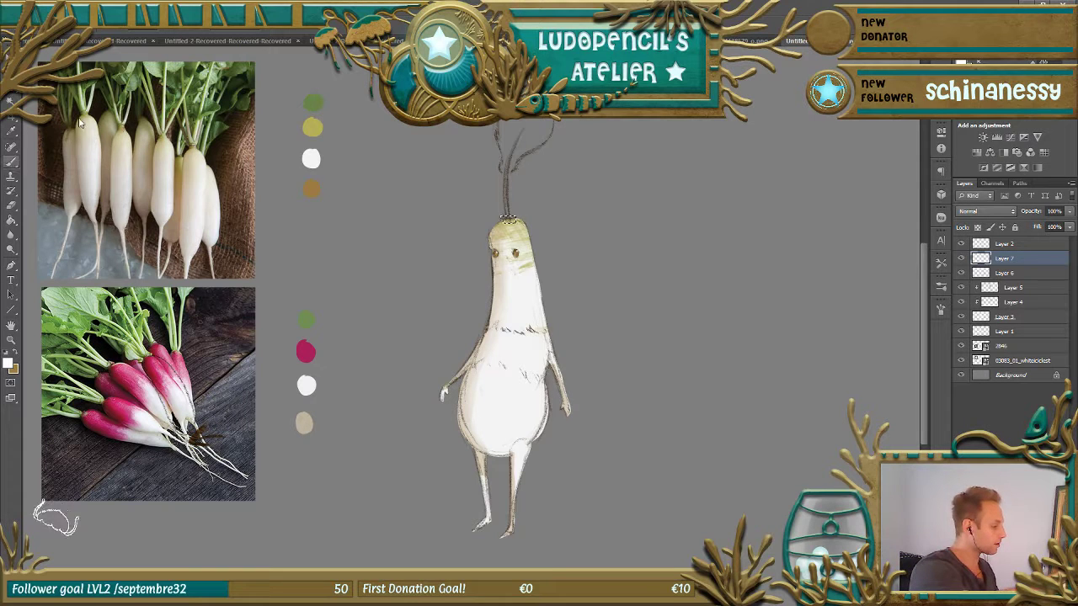
left_click(509, 220, "alt")
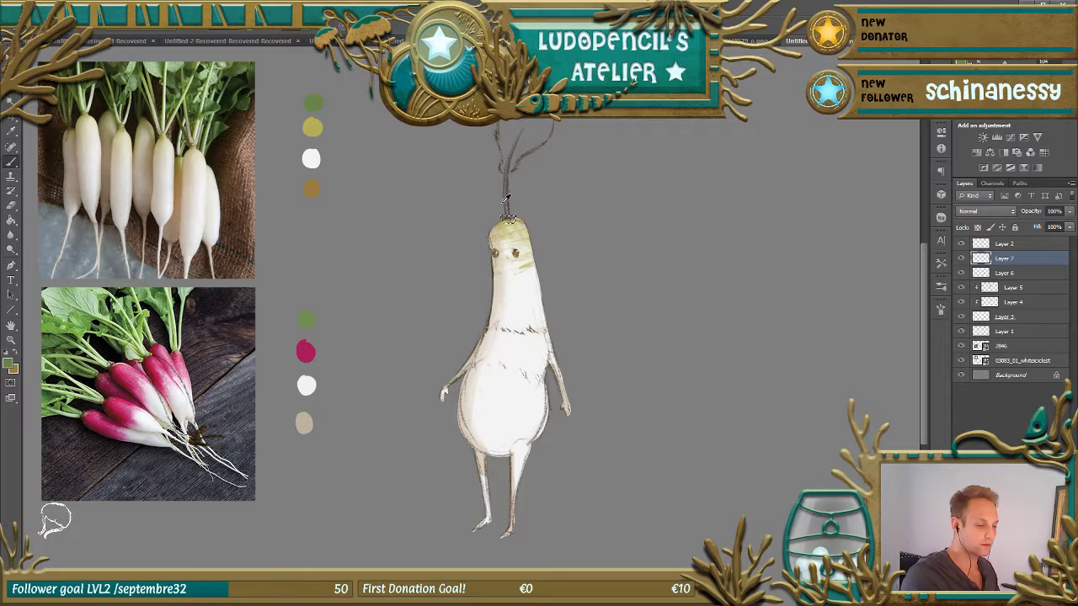
left_click(33, 25)
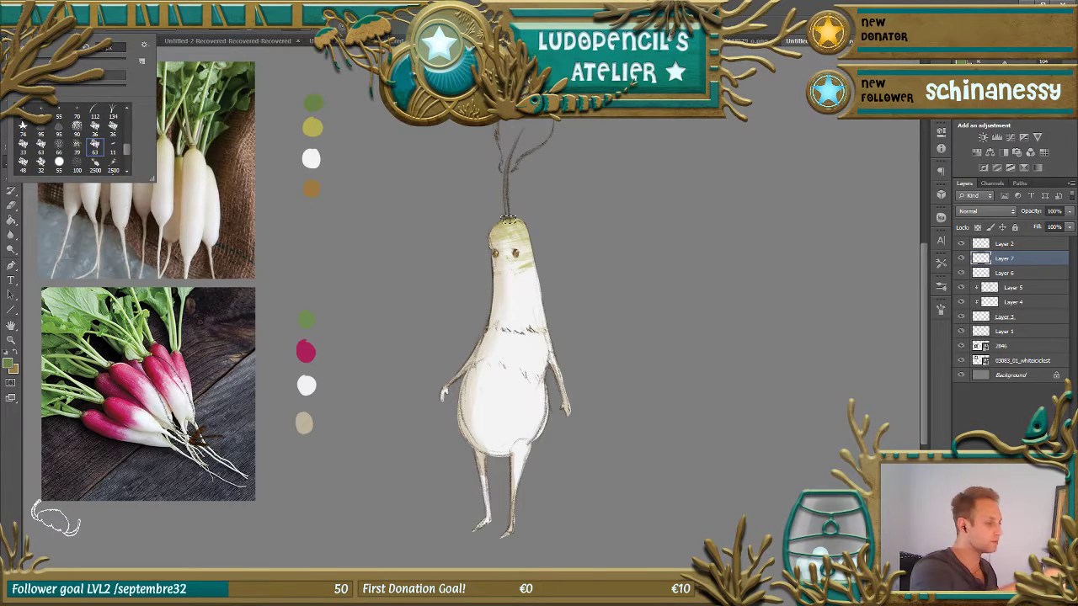
double_click(95, 148)
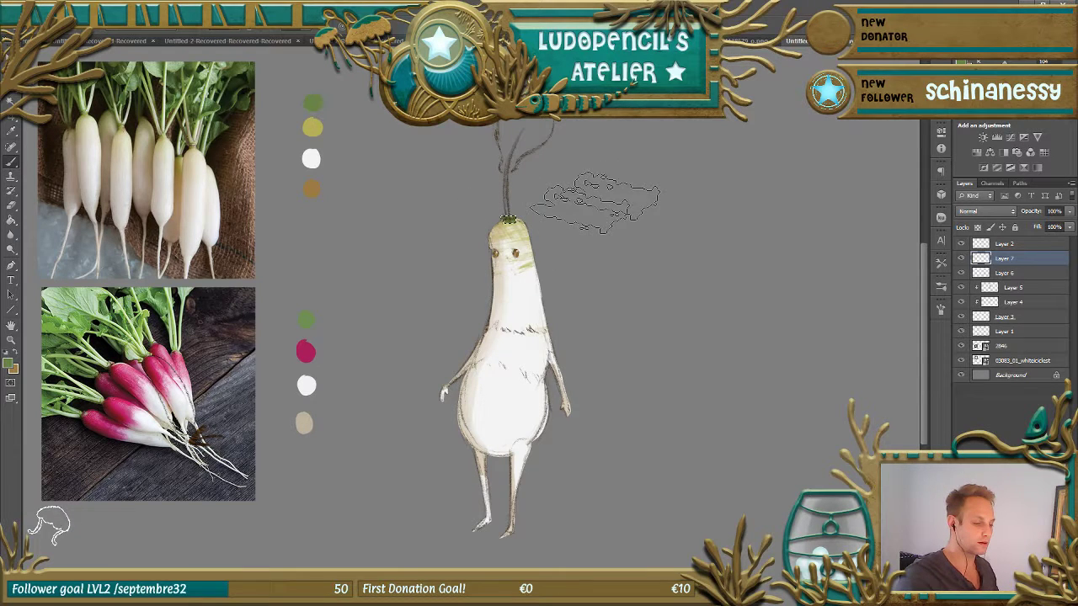
left_click(158, 8)
left_click(164, 31)
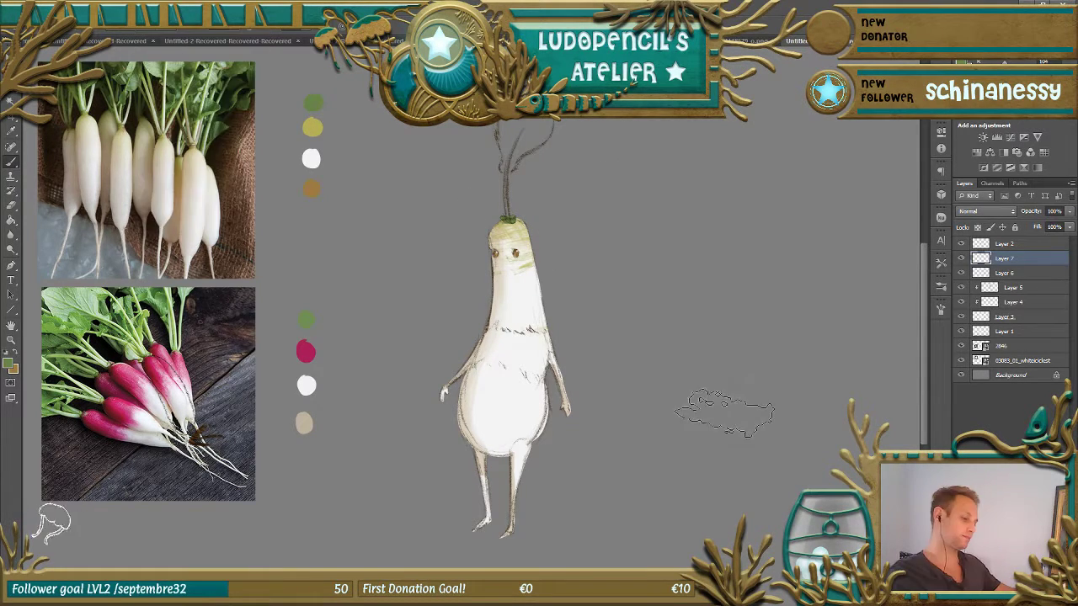
key("ctrl+minus")
key("ctrl+plus")
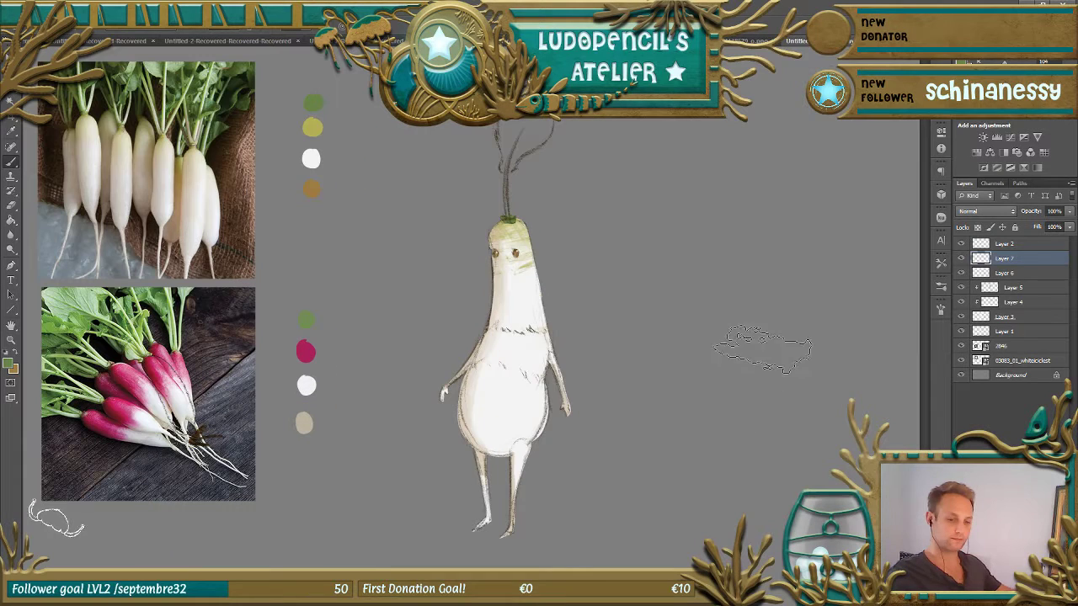
left_click(961, 244)
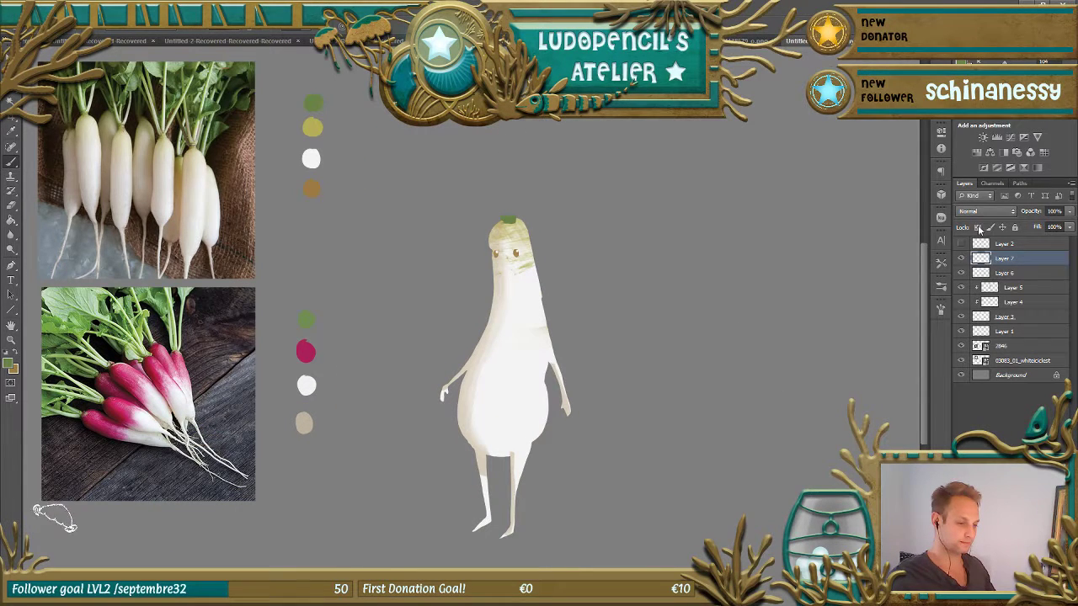
left_click(962, 244)
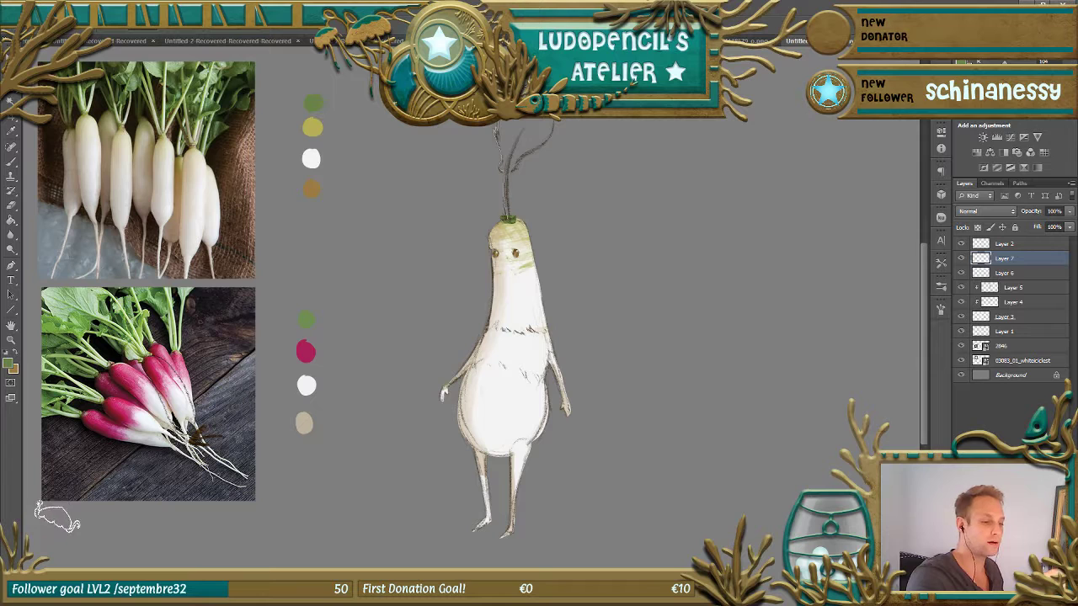
- Outline the leaf and stem with a freehand selection, fill it with green, and deselect
left_click_drag(559, 132, 537, 155)
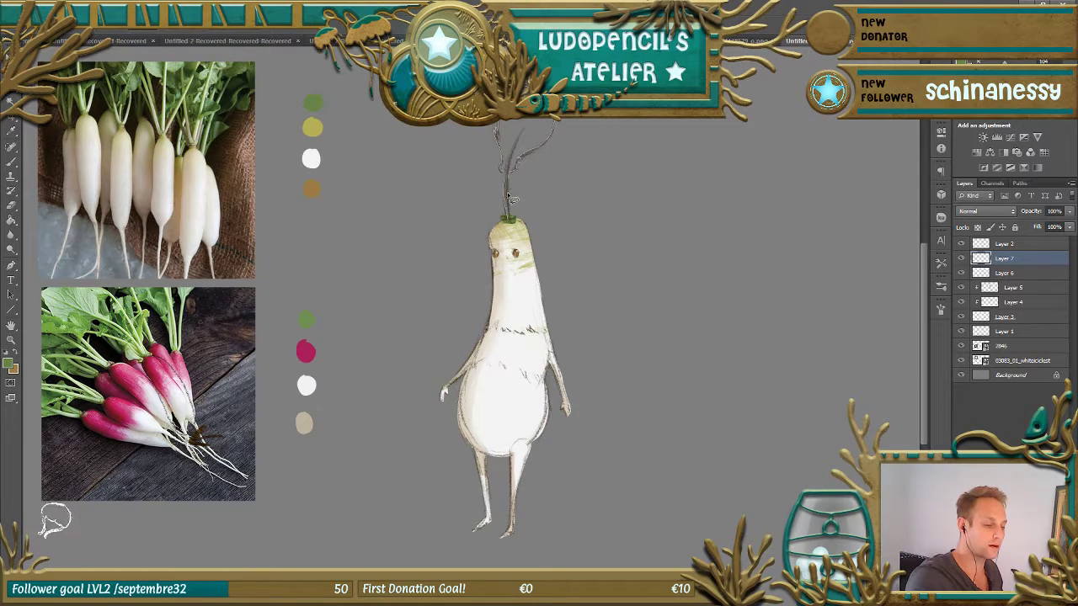
left_click_drag(497, 123, 509, 216)
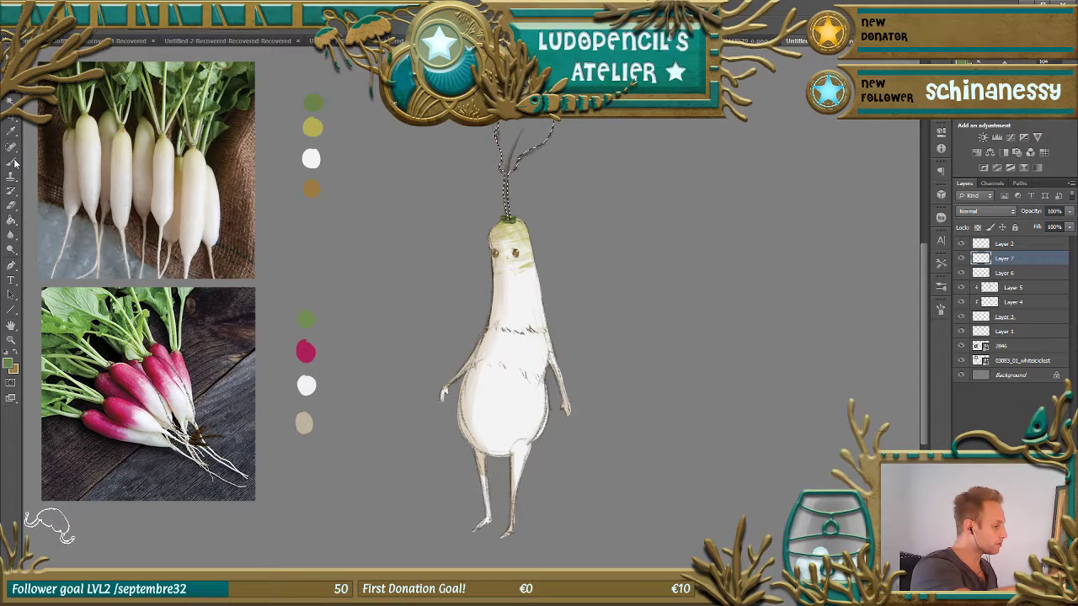
key("g")
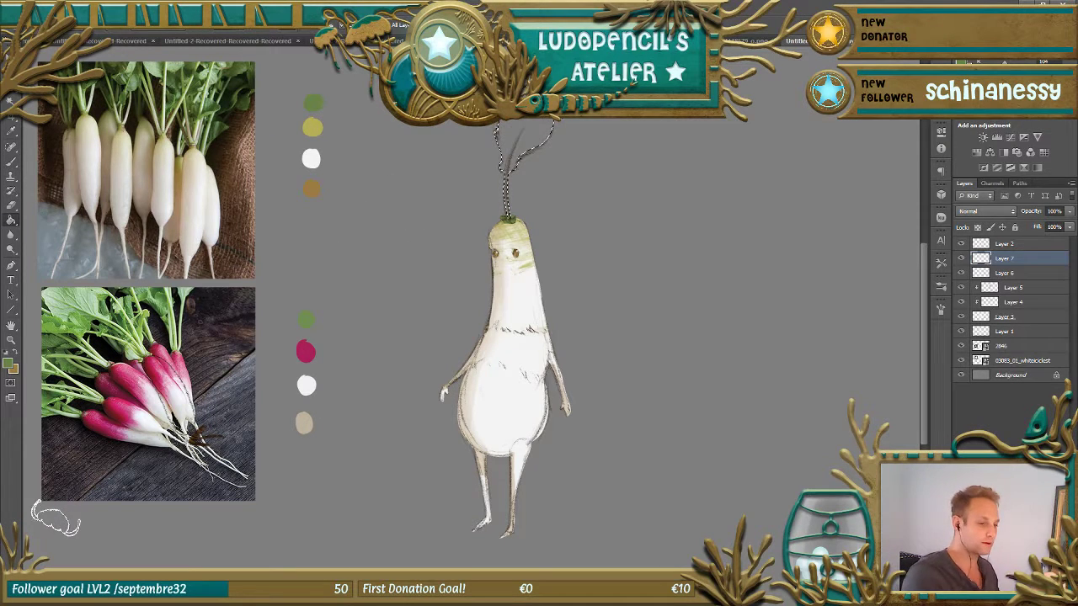
key("alt+BackSpace")
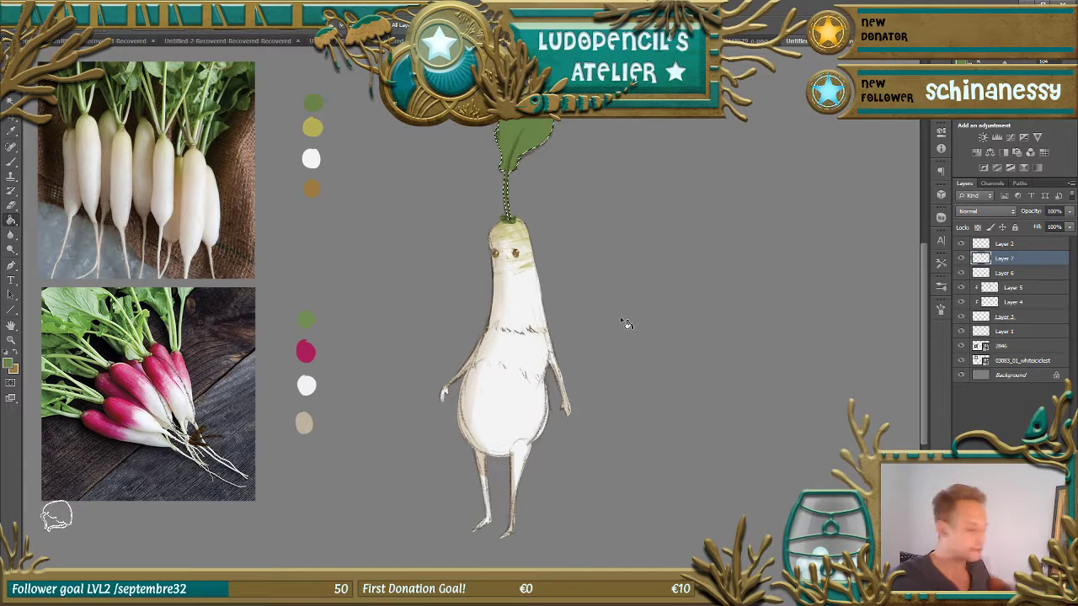
left_click(152, 25)
left_click(168, 49)
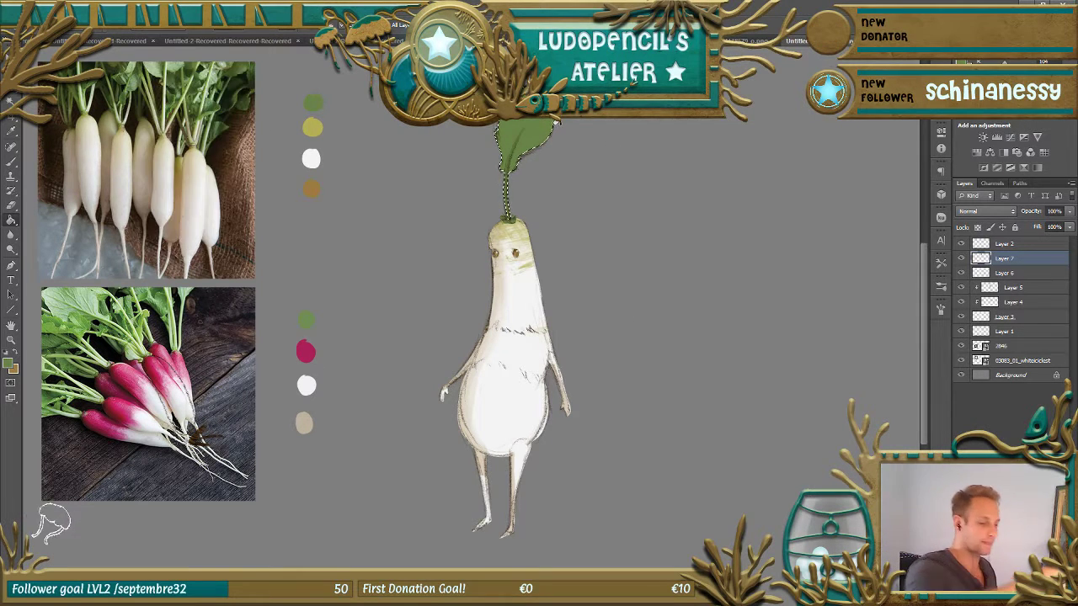
key("ctrl+minus")
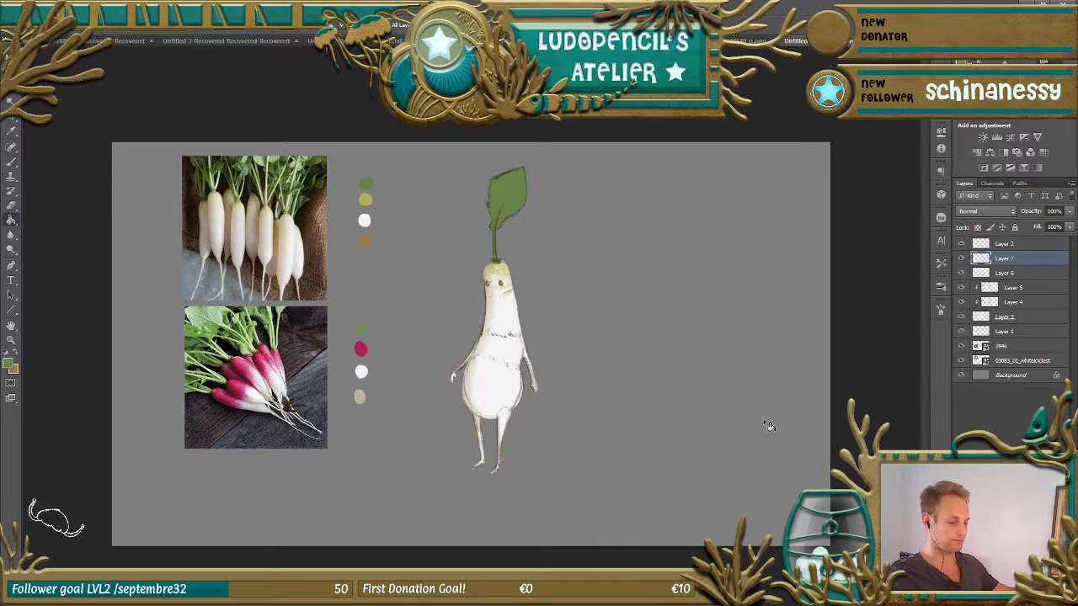
key("ctrl+plus")
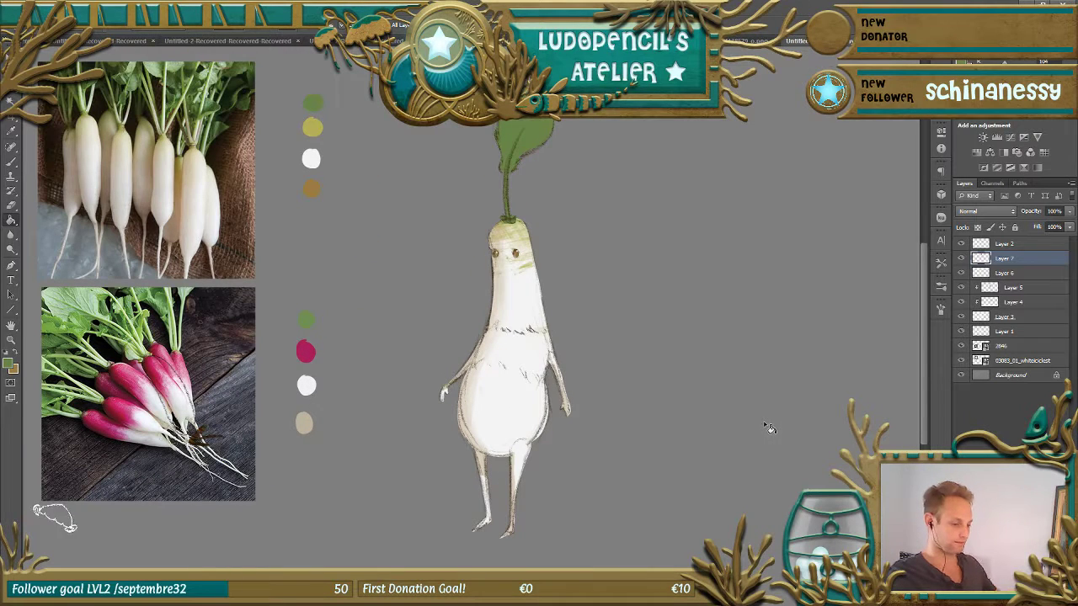
- Add a new layer above the leaf colour and clip it to the leaf layer
key("b")
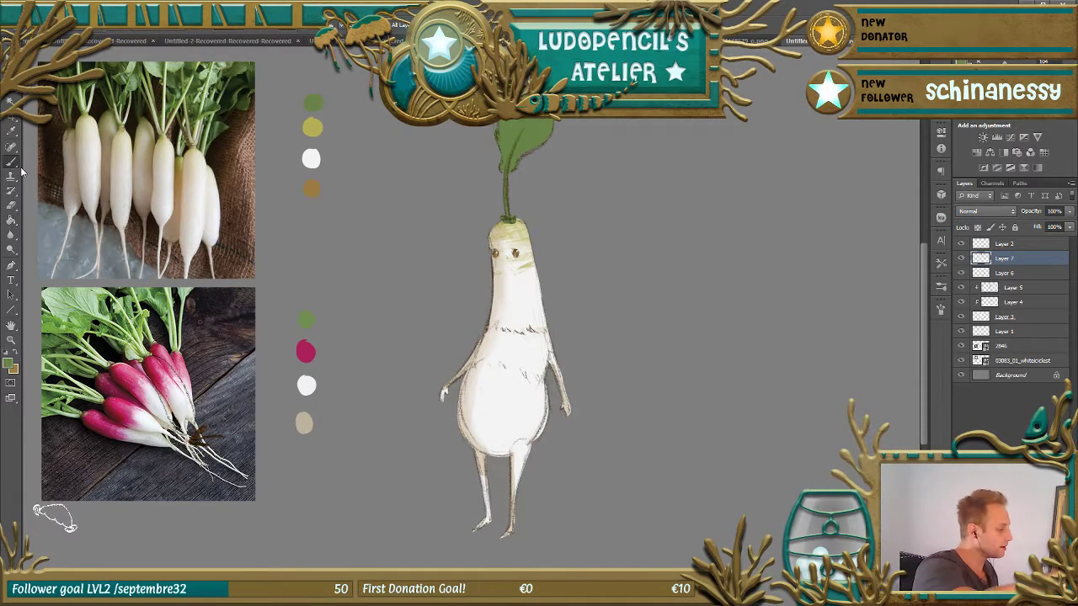
key("ctrl+shift+alt+n")
right_click(1006, 259)
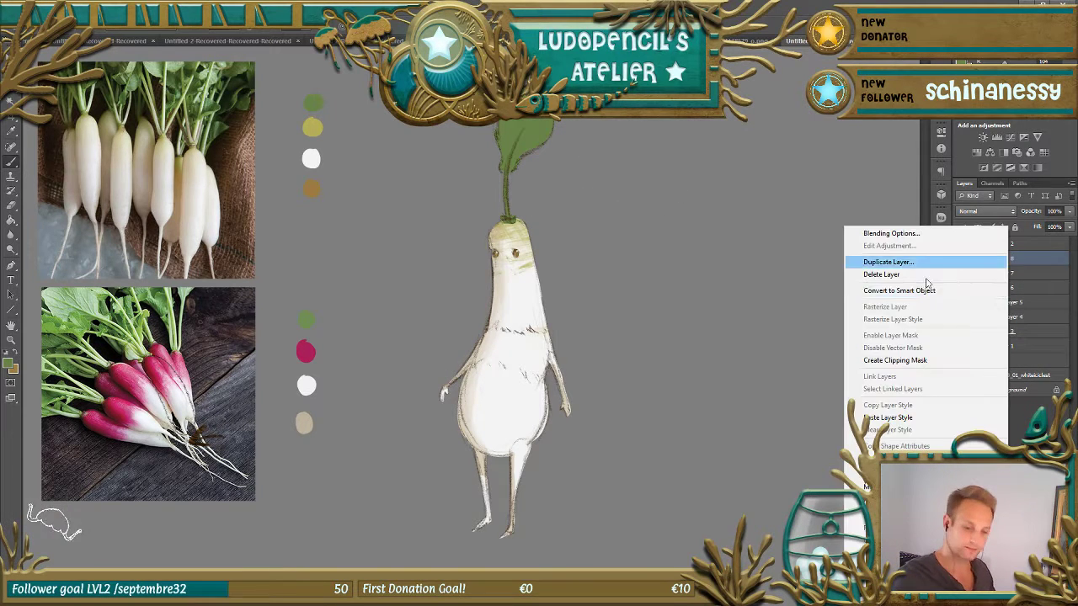
left_click(916, 358)
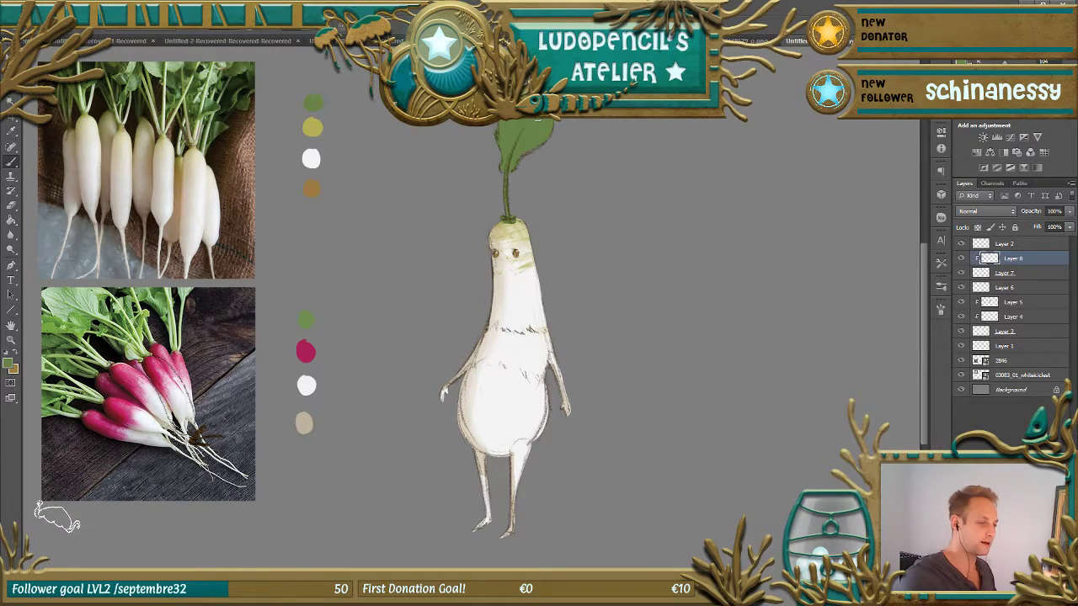
- Sample the brown swatch, paint a central vein up the leaf, and set the layer's blend mode to Overlay
left_click(311, 189, "alt")
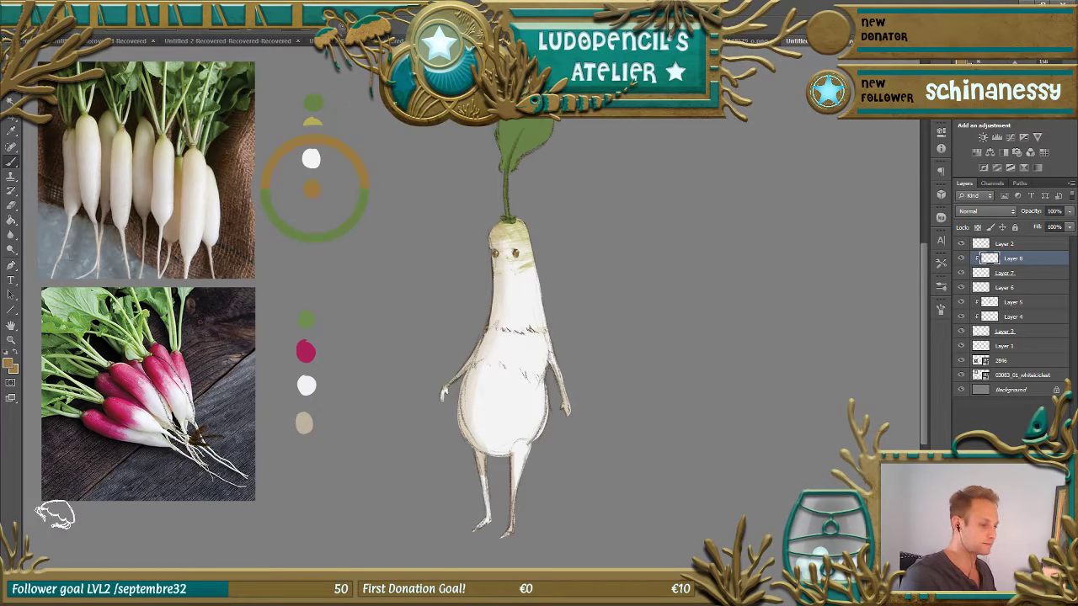
mouse_move(497, 144)
left_mouse_down()
mouse_move(547, 154)
mouse_move(524, 141)
left_mouse_up()
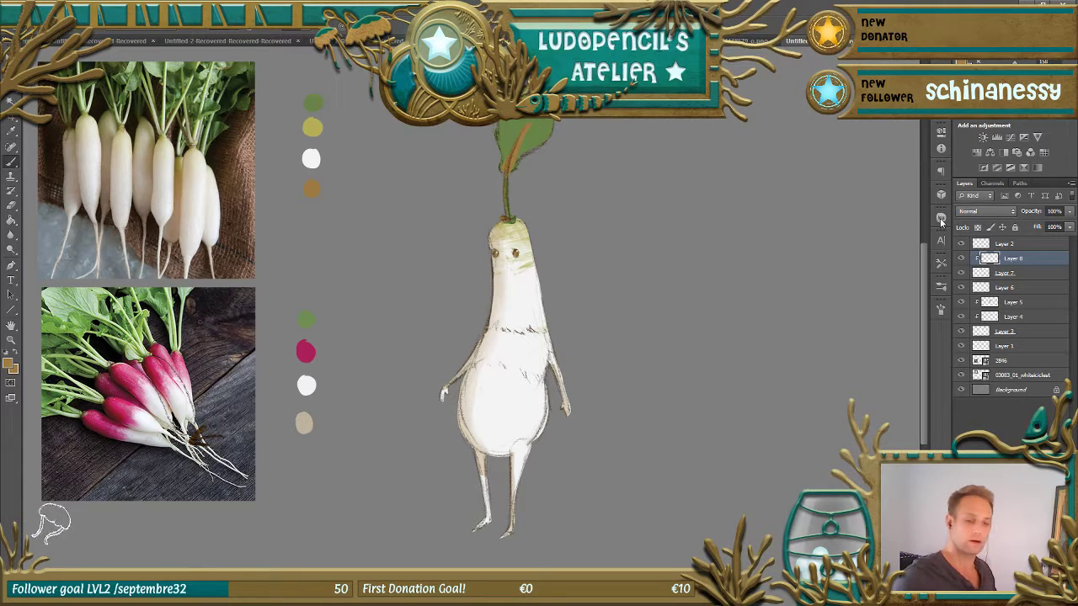
left_click(1006, 211)
left_click(981, 357)
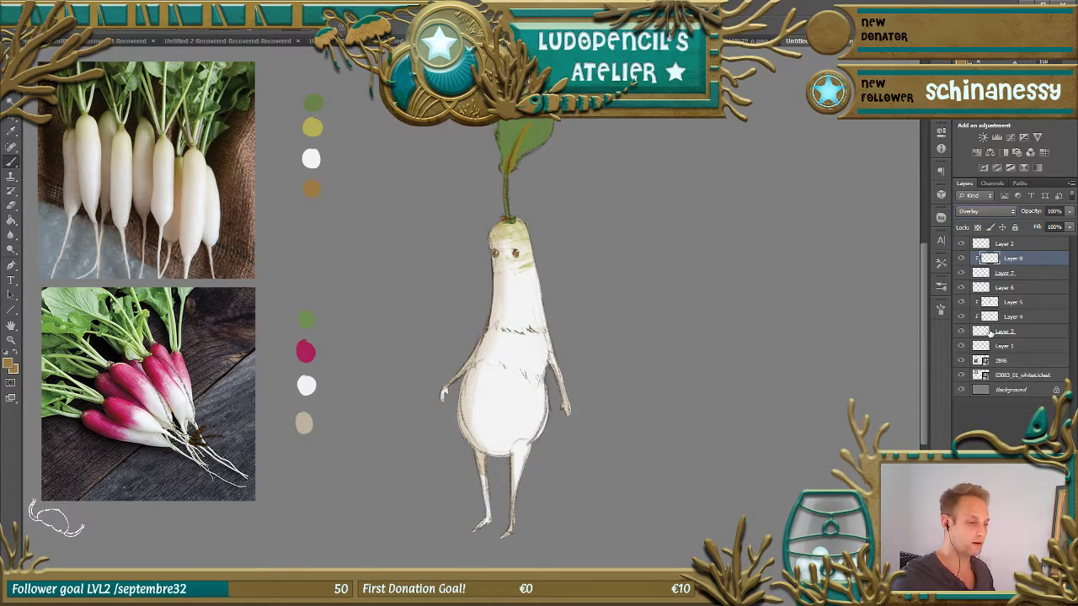
- Try 29% opacity and Multiply blending on the leaf vein layer, and restore Overlay at 100% opacity
left_click(1069, 226)
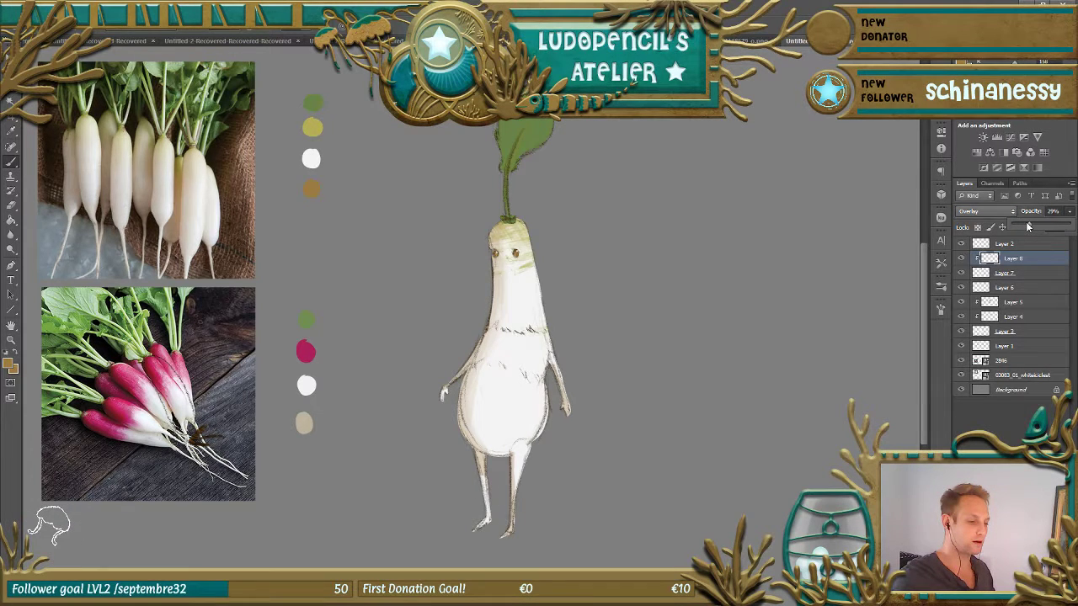
key("shift+alt+m")
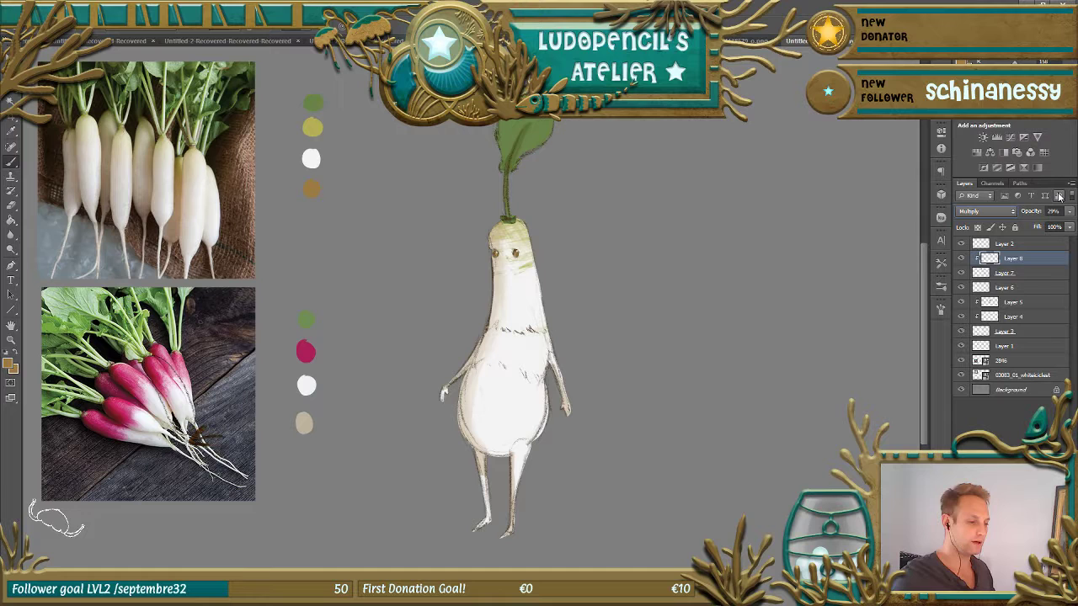
left_click(985, 211)
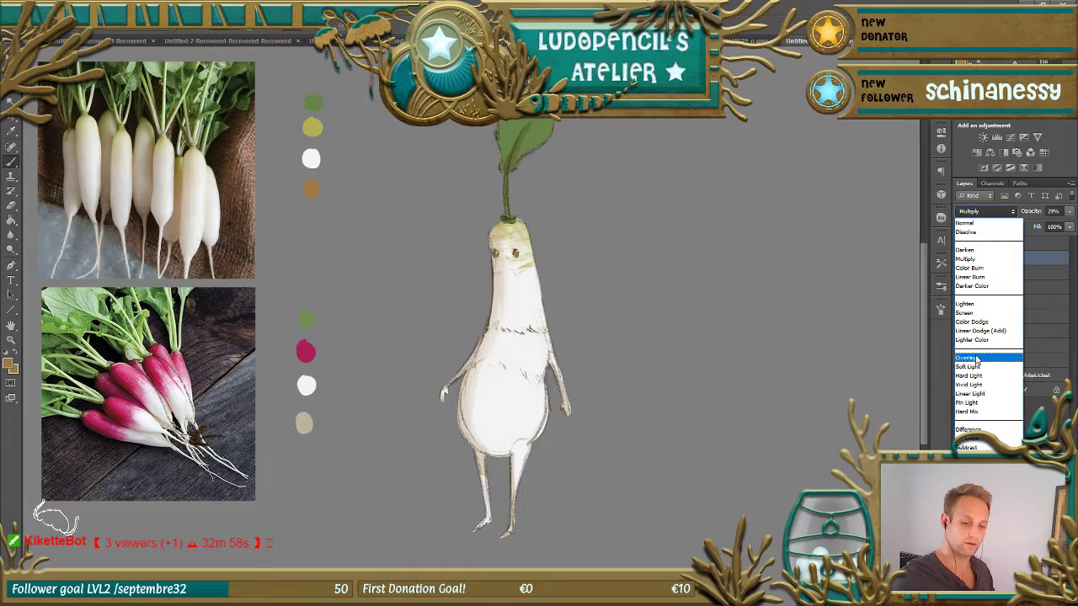
left_click(976, 360)
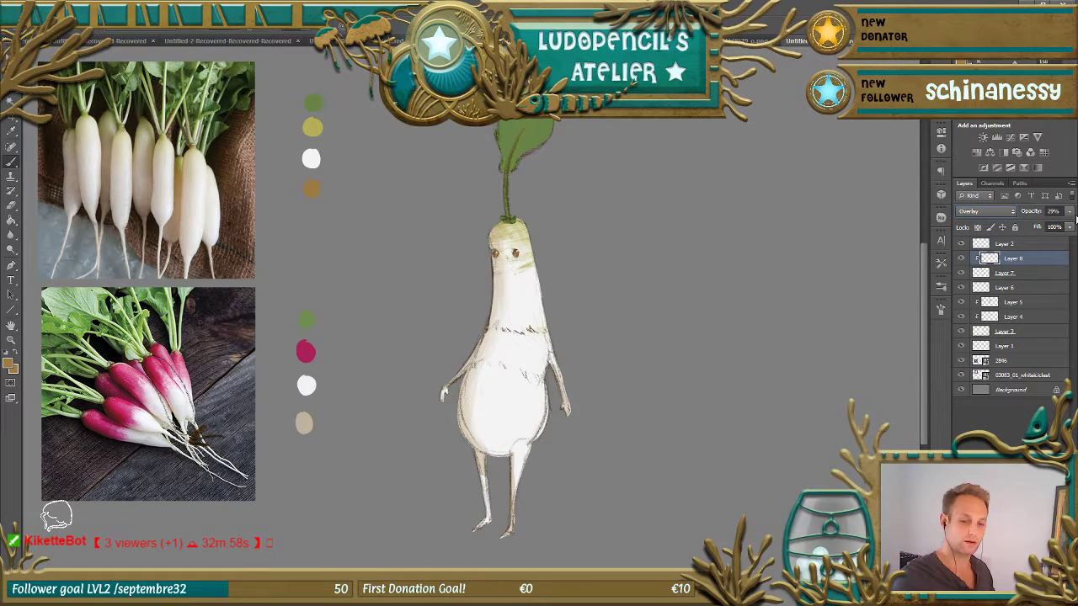
left_click_drag(1075, 218, 1069, 238)
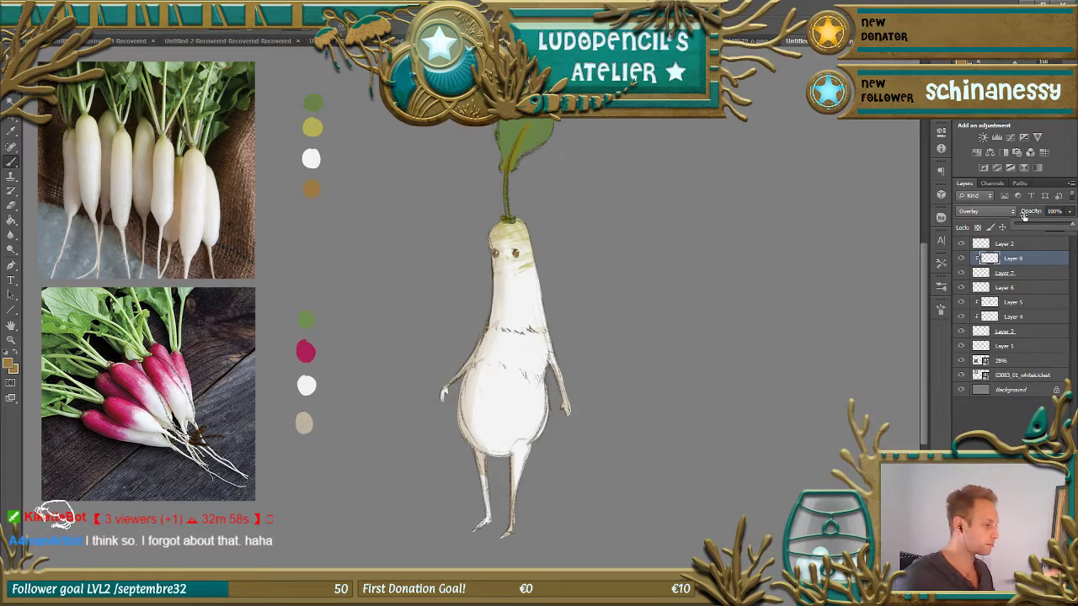
- Sample a dark green from the white radish photo's foliage and paint it as a new swatch above the upper palette on Layer 1
left_click(144, 101)
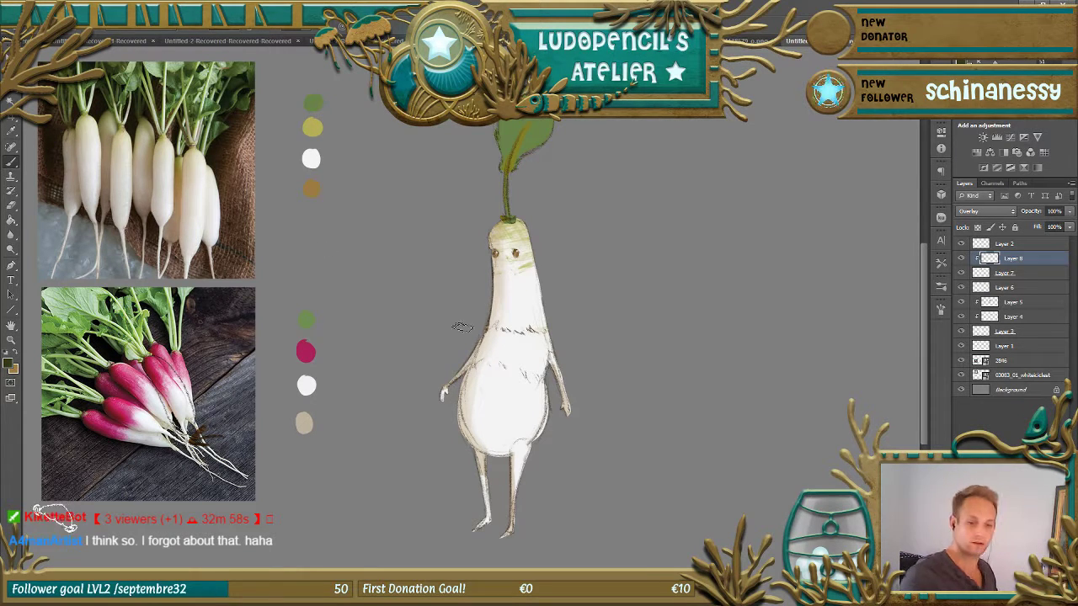
left_click(961, 332)
left_click(962, 344)
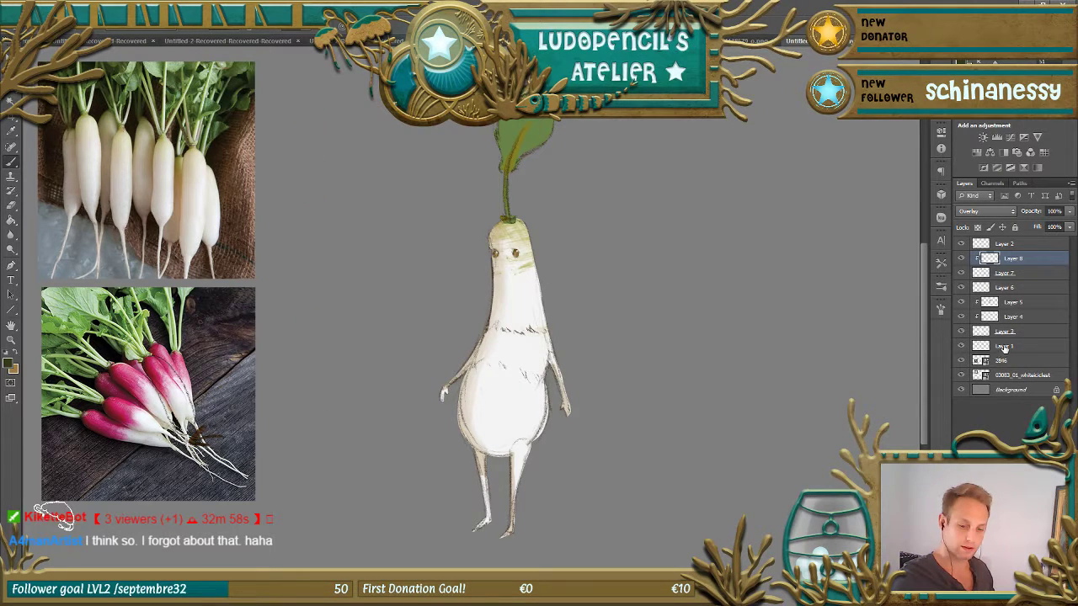
left_click(1004, 346)
left_click_drag(304, 73, 338, 72)
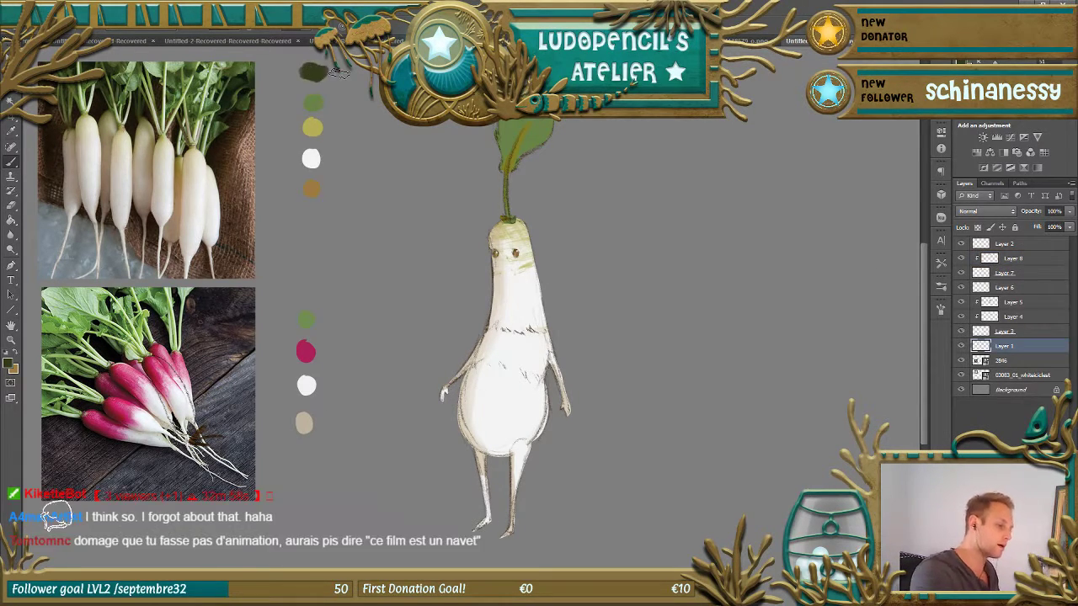
- Paint dark green shading along the leaf's central vein, its lower edge and the stem on the clipped Overlay layer
left_click(1009, 262)
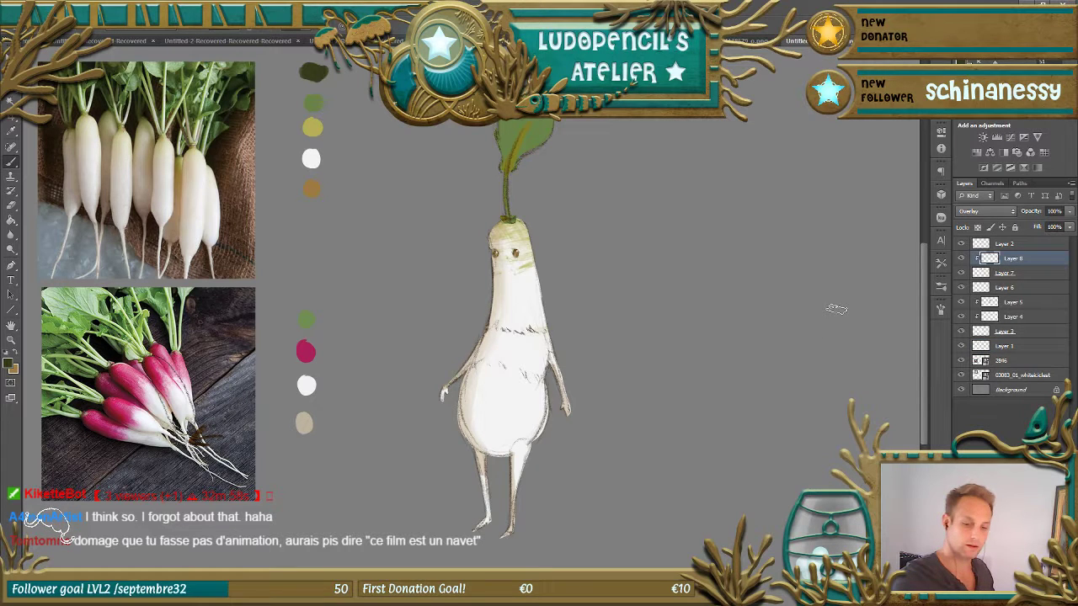
left_click_drag(529, 124, 509, 164)
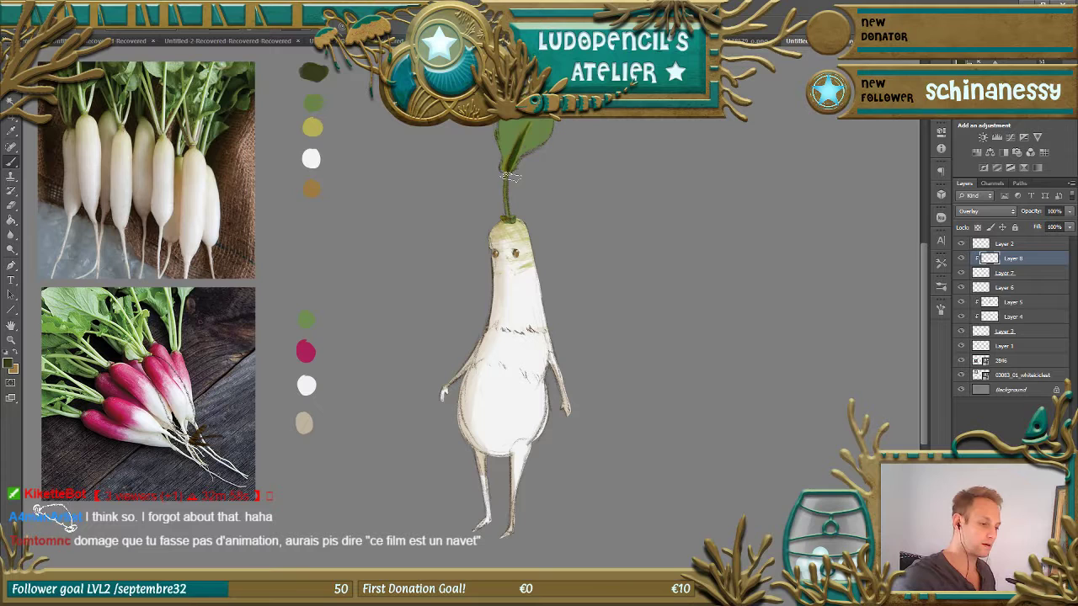
left_click_drag(496, 221, 507, 221)
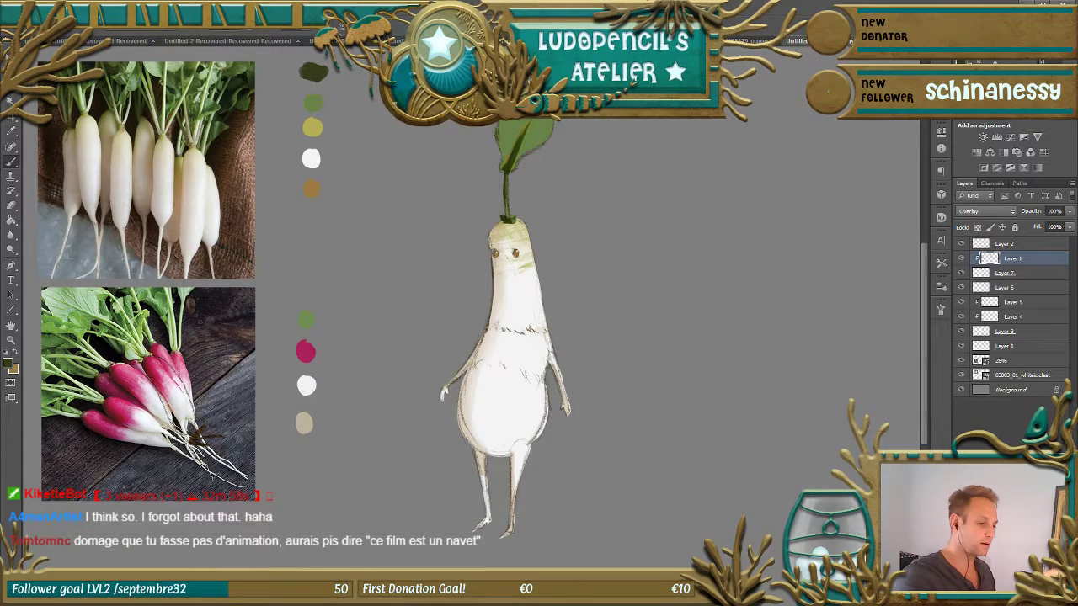
mouse_move(504, 167)
left_mouse_down()
mouse_move(525, 154)
mouse_move(519, 169)
mouse_move(530, 136)
mouse_move(513, 164)
left_mouse_up()
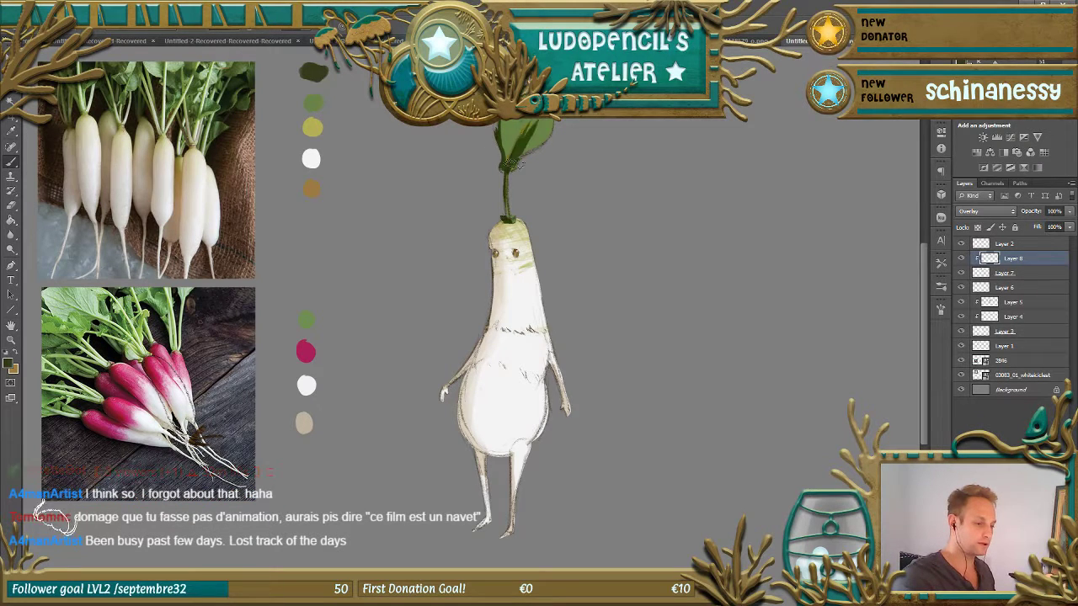
mouse_move(530, 125)
left_mouse_down()
mouse_move(522, 139)
mouse_move(541, 130)
mouse_move(515, 166)
left_mouse_up()
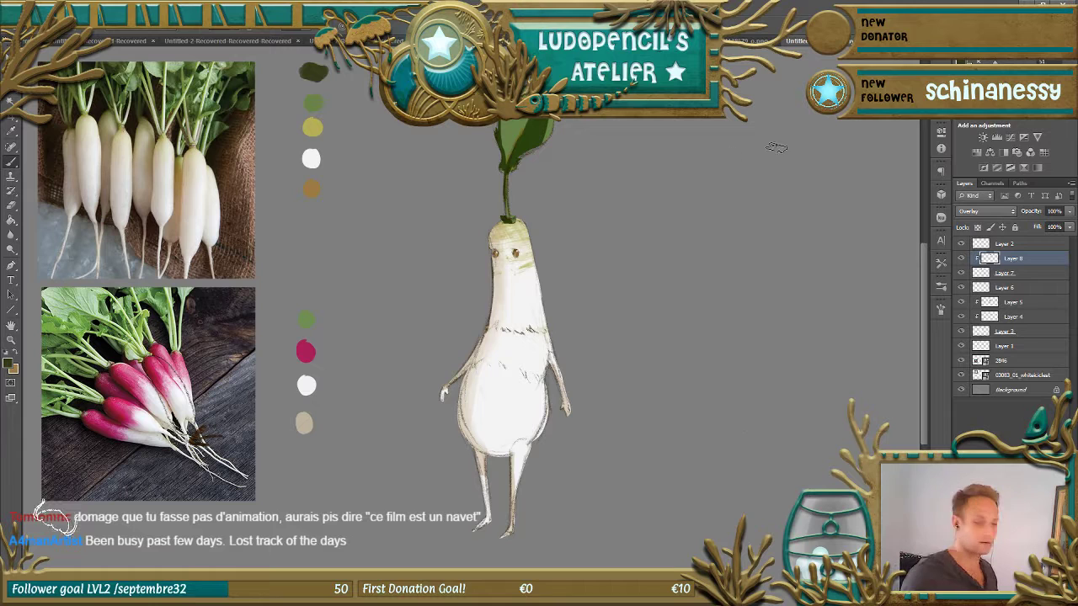
- Reduce the opacity of the leaf's dark green shading layer to 23%
left_click_drag(1070, 211, 1025, 224)
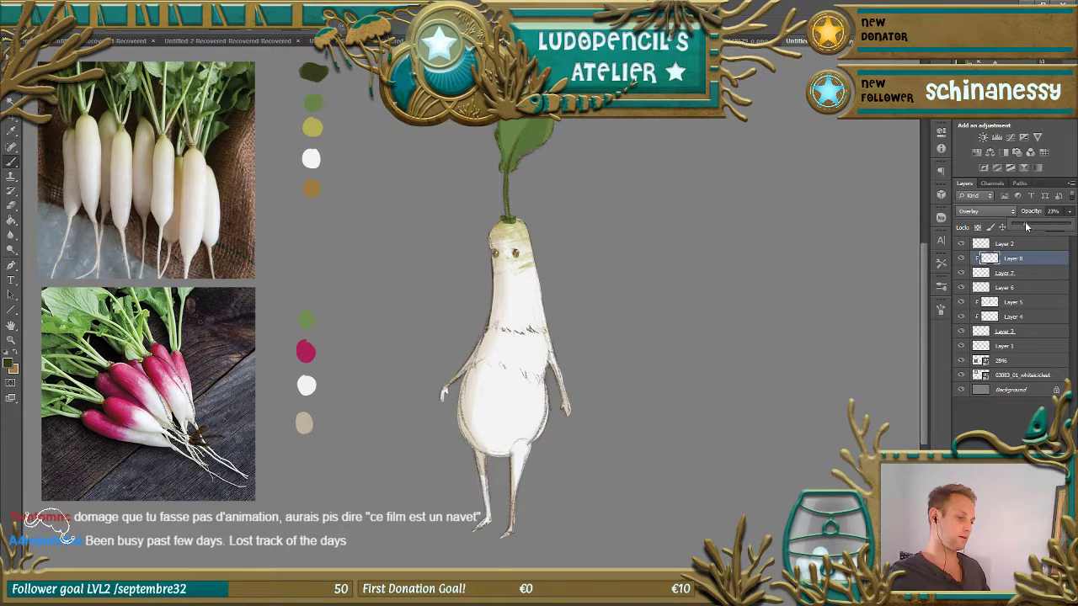
left_click_drag(1025, 222, 1025, 221)
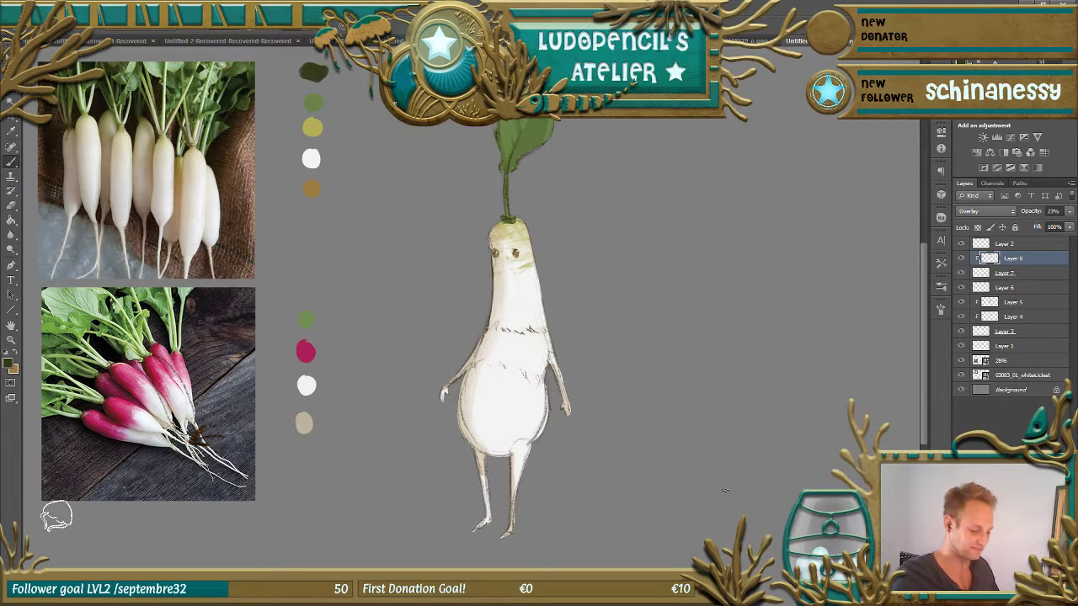
key("ctrl+minus")
scroll(728, 505, "down", 5)
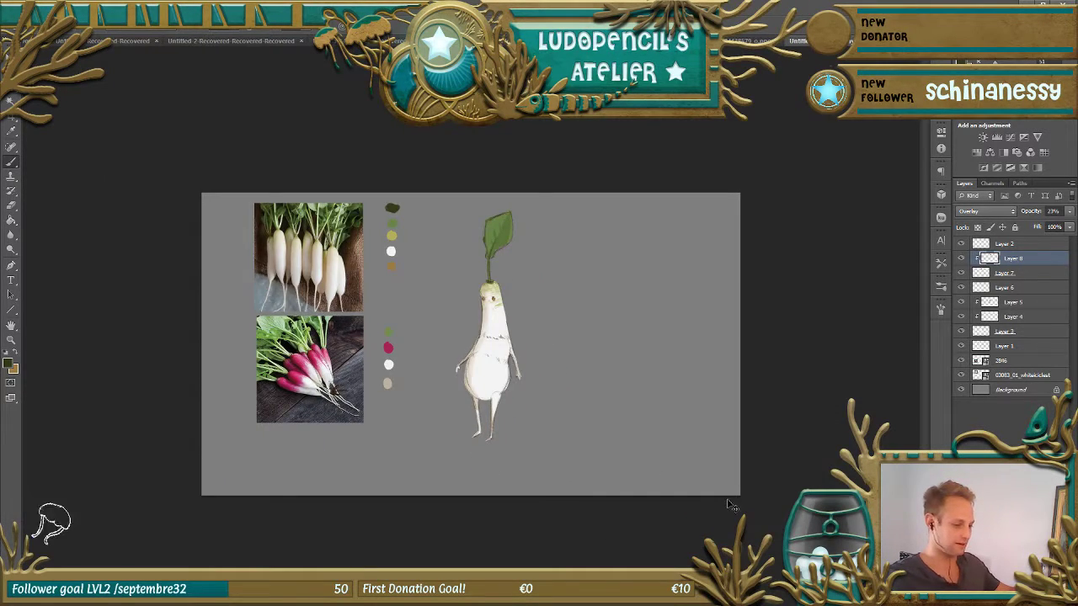
scroll(729, 503, "up", 5)
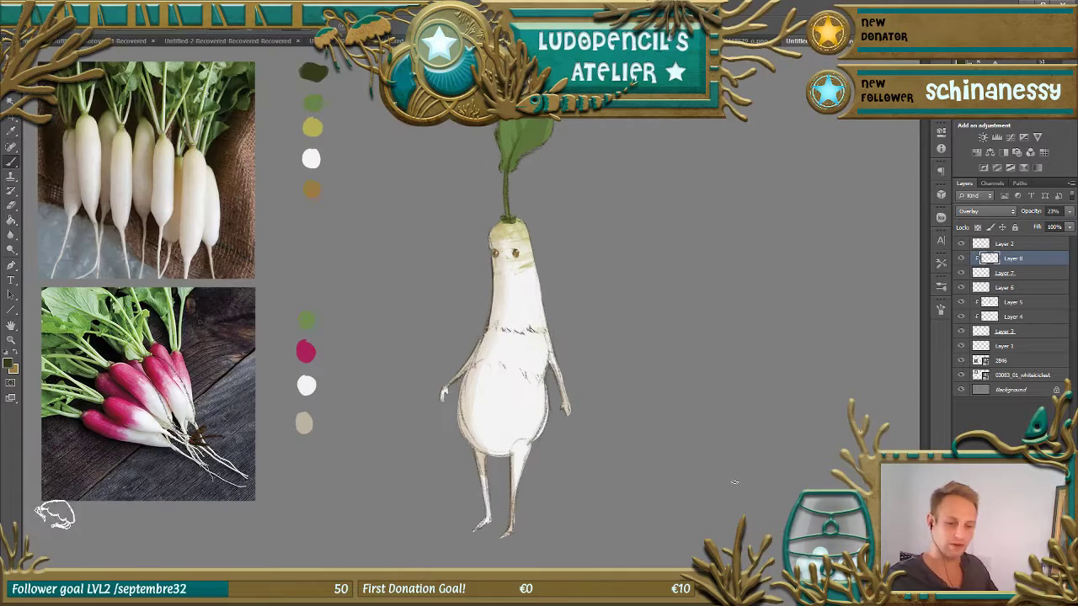
- Merge the radish's colour and shading layers, from Layer 3 up to Layer 8, into a single layer
left_click(961, 332)
left_click(963, 333)
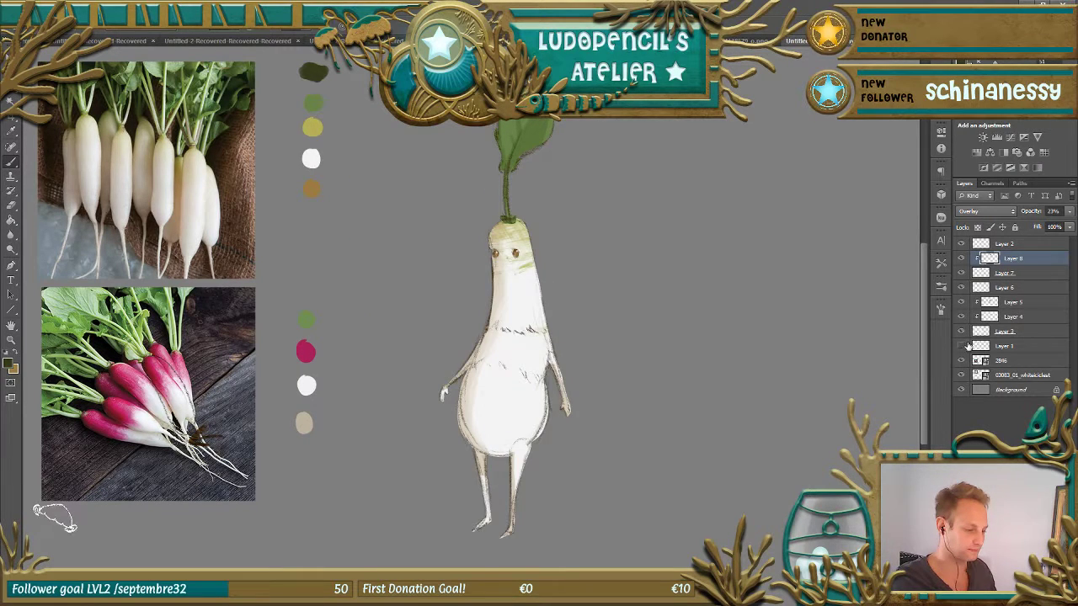
left_click(961, 346)
left_click(961, 346)
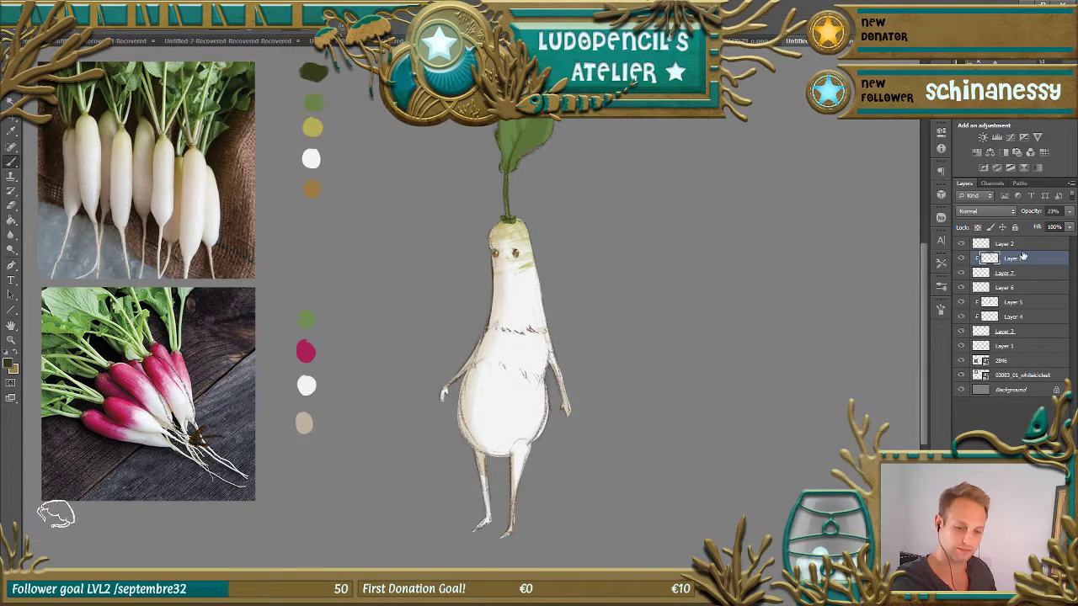
left_click(1004, 329)
left_click(1020, 259, "shift")
right_click(1029, 279)
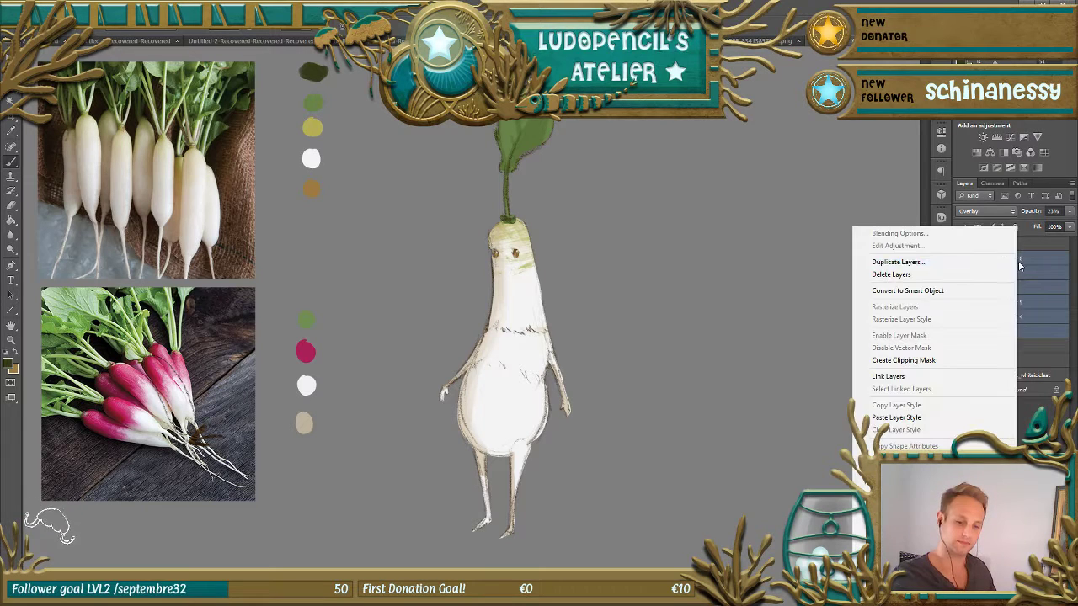
left_click(892, 420)
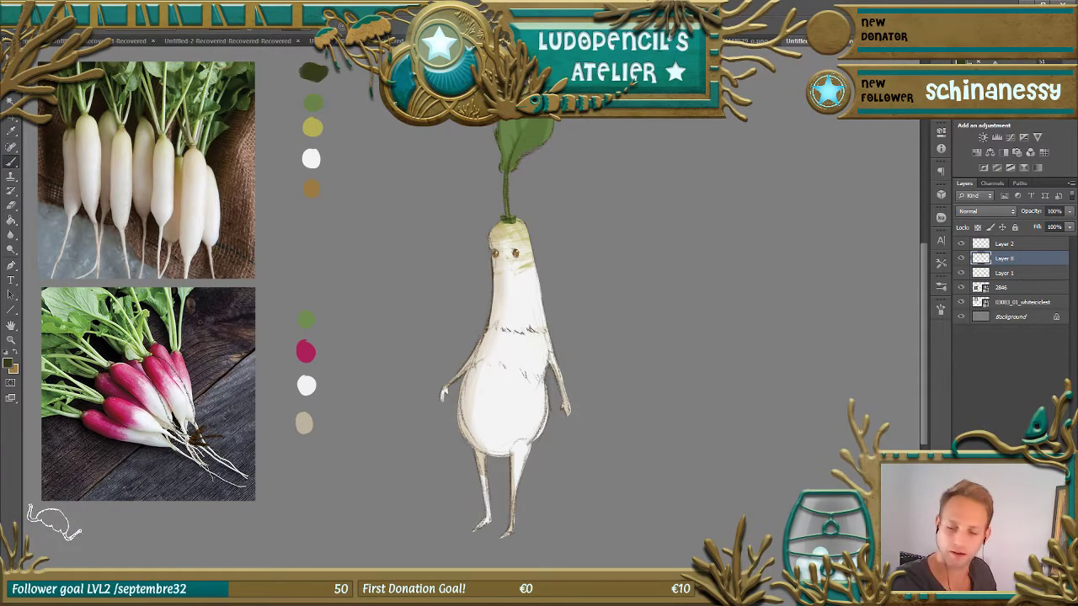
key("ctrl+t")
left_click_drag(571, 538, 521, 458)
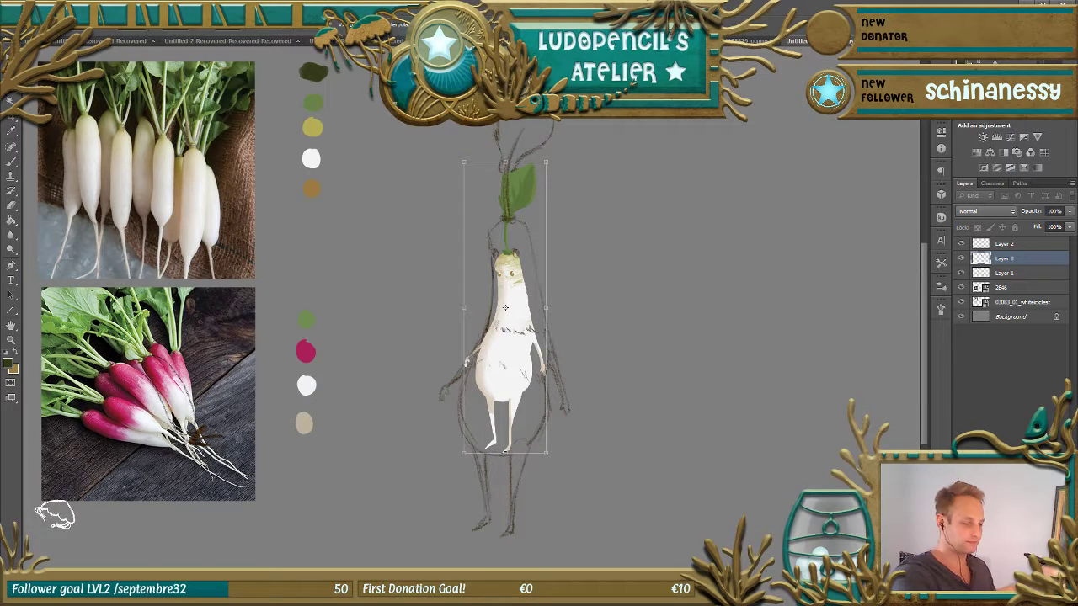
key("Return")
key("ctrl+z")
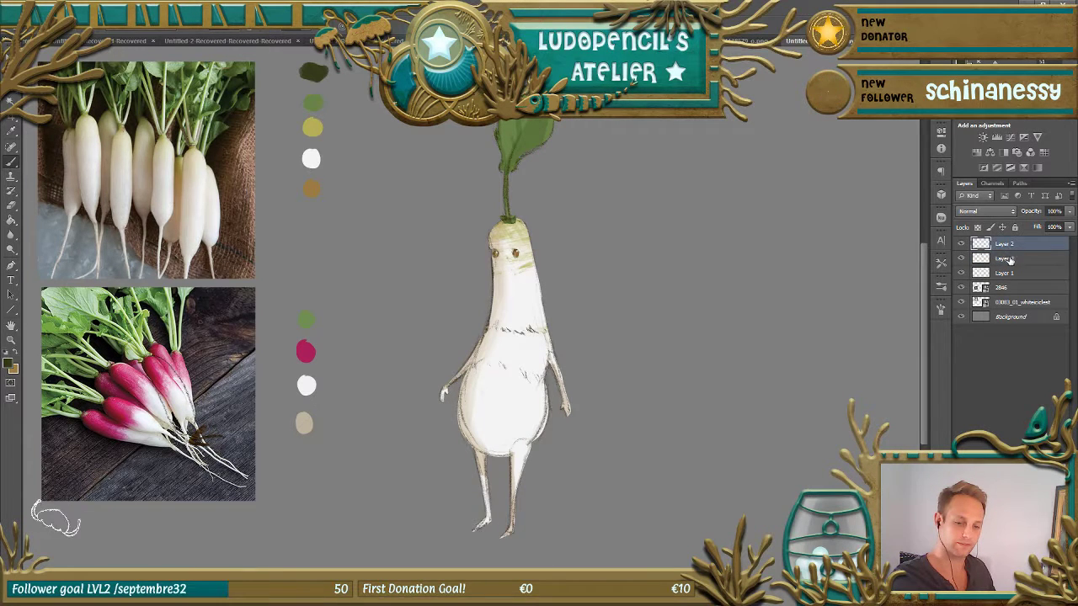
- Merge the radish's colour layer with the line sketch on Layer 2
left_click(1010, 245, "ctrl")
right_click(1013, 247)
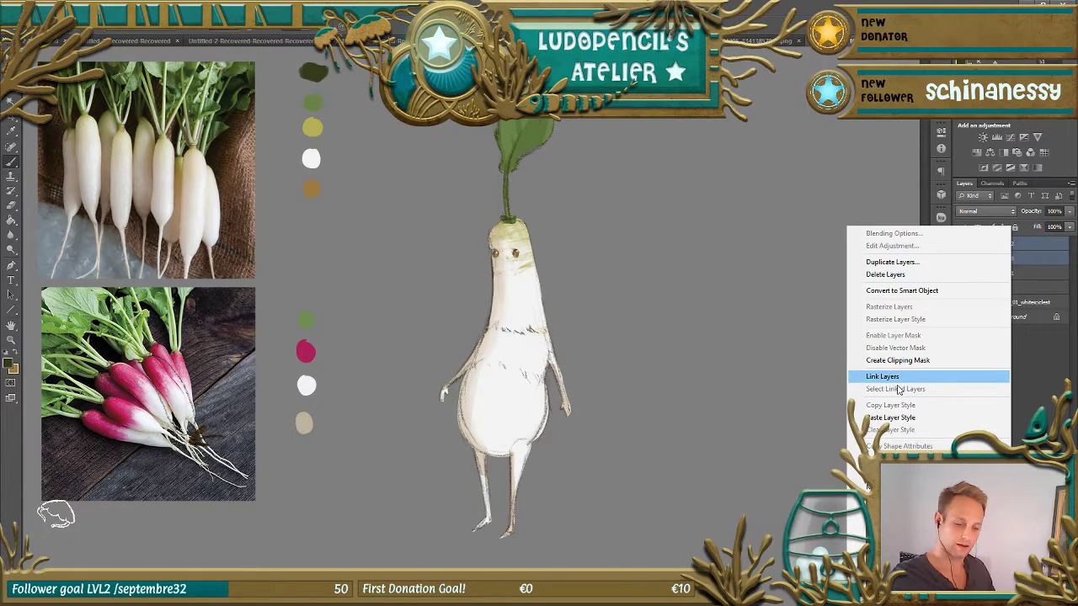
left_click(867, 487)
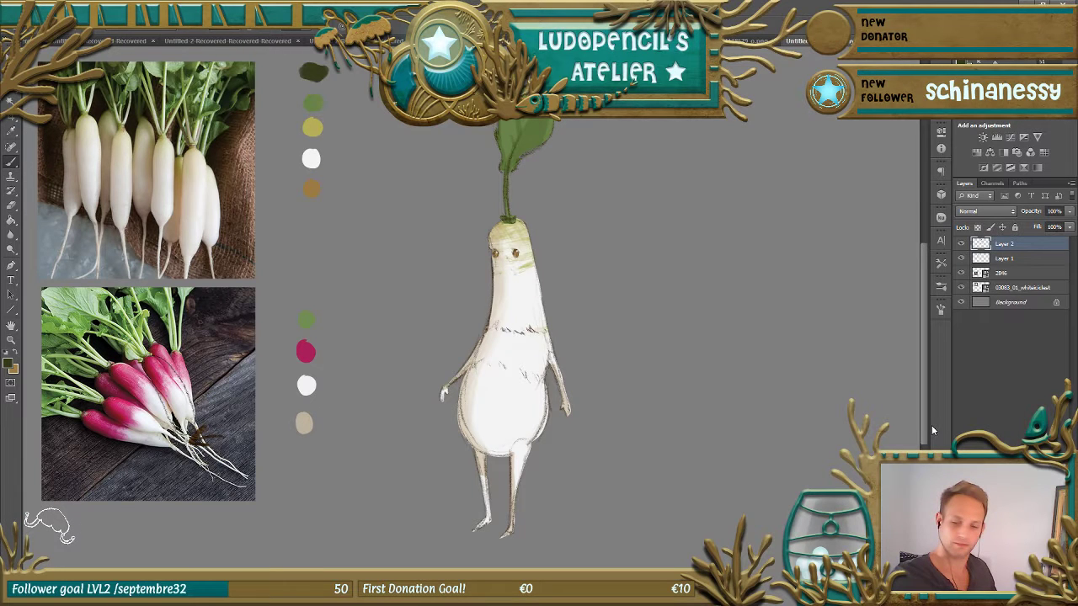
- Scale the merged radish character down, move it to the canvas's upper-right corner, and erase the leftover sketch marks beside it
key("ctrl+t")
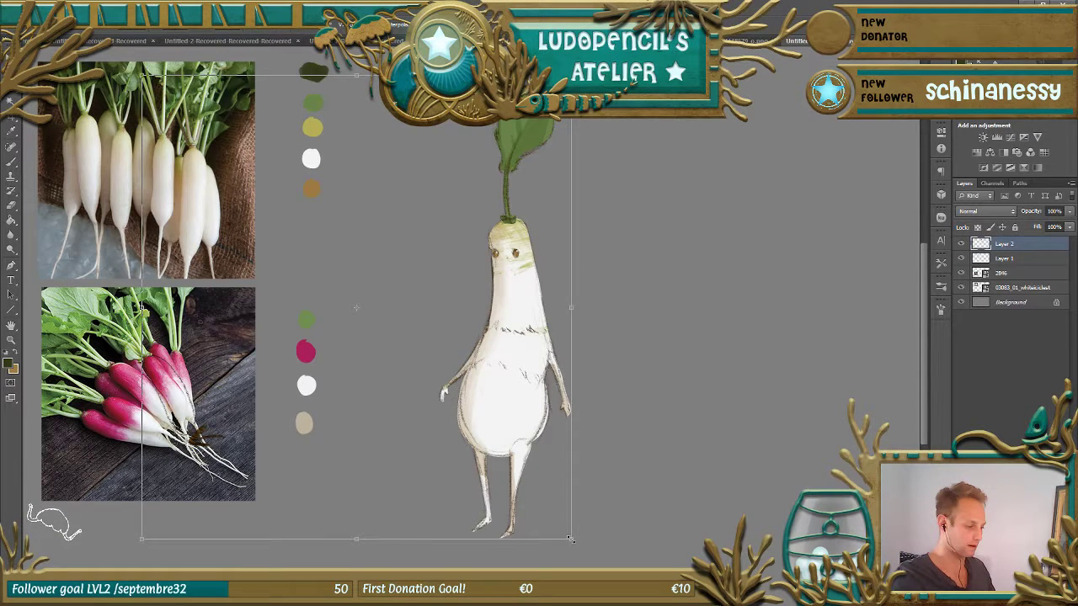
left_click_drag(570, 539, 436, 394)
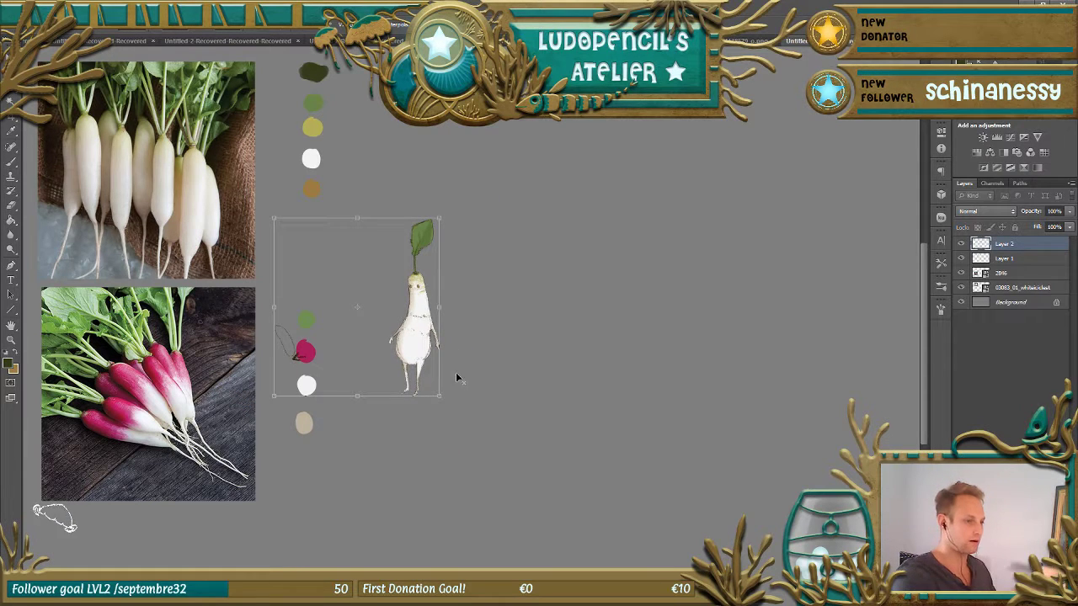
key("Return")
mouse_move(422, 331)
left_mouse_down()
mouse_move(492, 282)
mouse_move(892, 143)
mouse_move(887, 173)
left_mouse_up()
left_click(14, 211)
left_click_drag(753, 173, 757, 183)
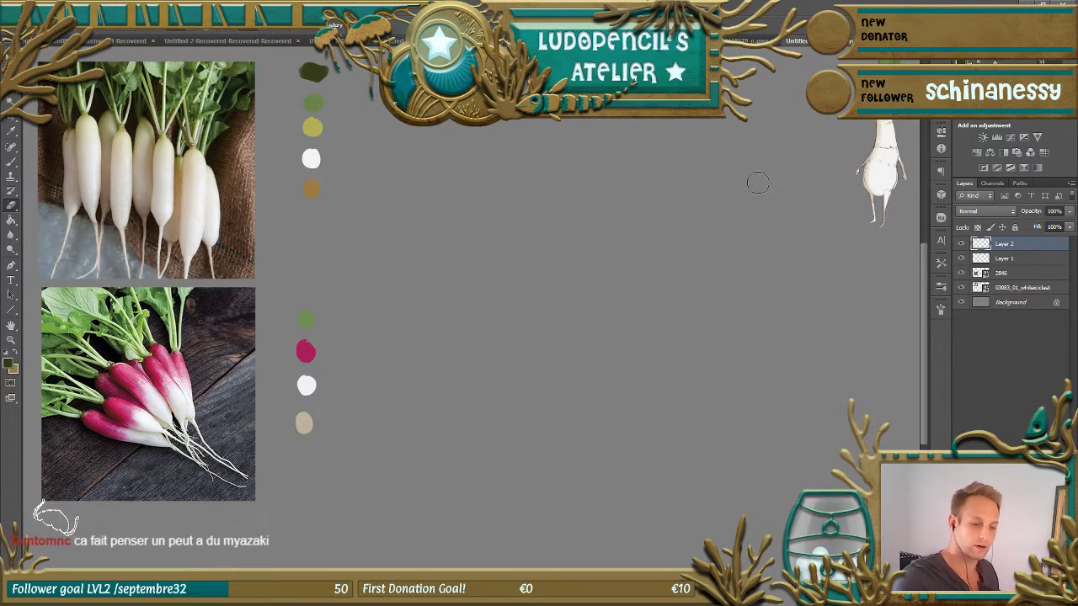
- Add a new layer above the swatch layer, Layer 1, and activate the Brush tool for sketching
left_click(976, 259)
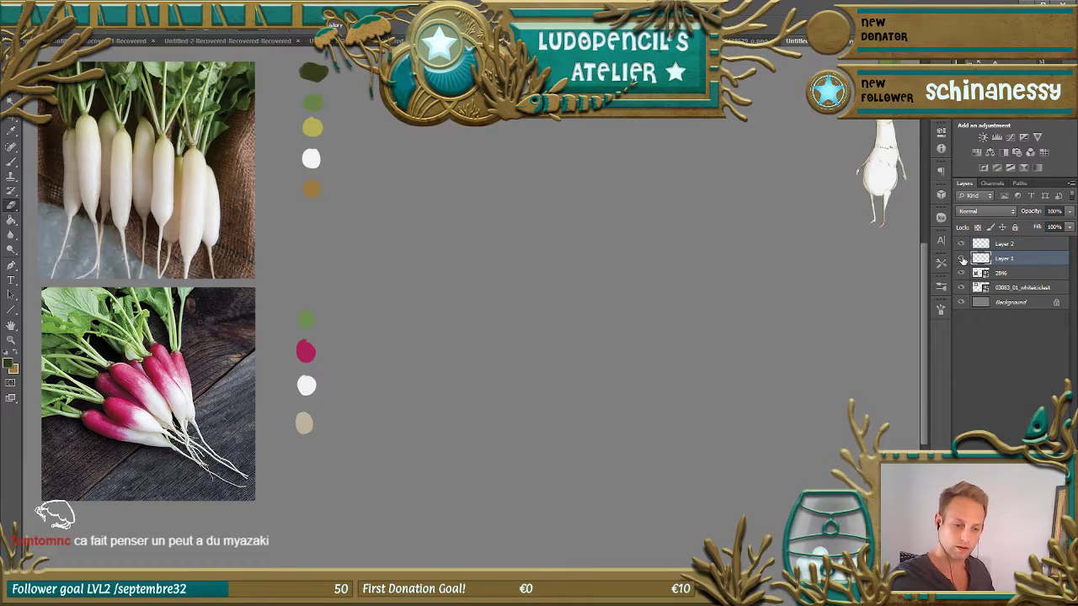
left_click(960, 259)
left_click(961, 258)
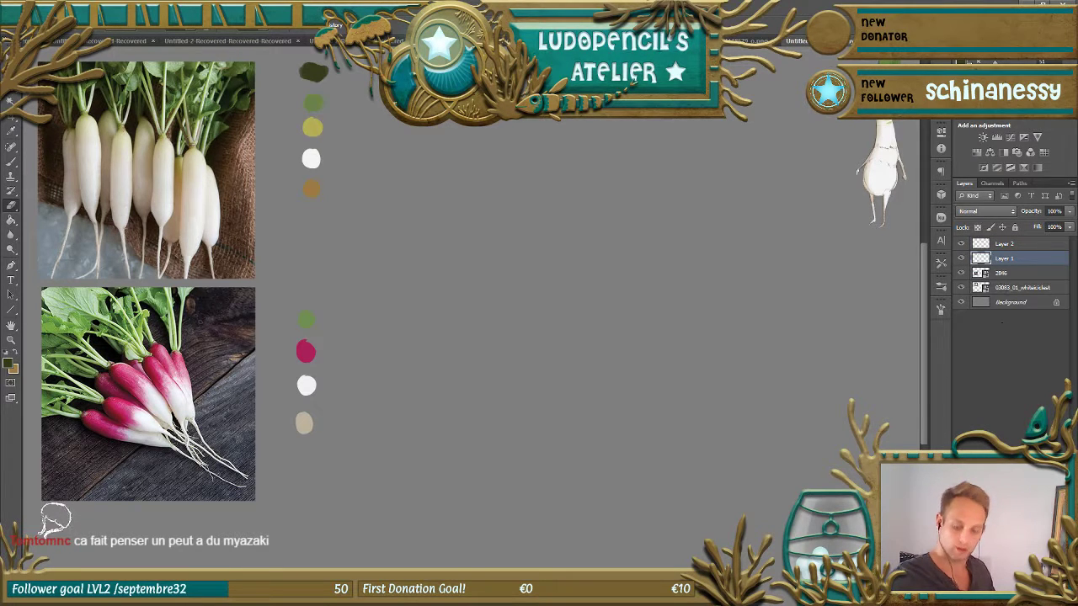
key("ctrl+shift+alt+n")
key("b")
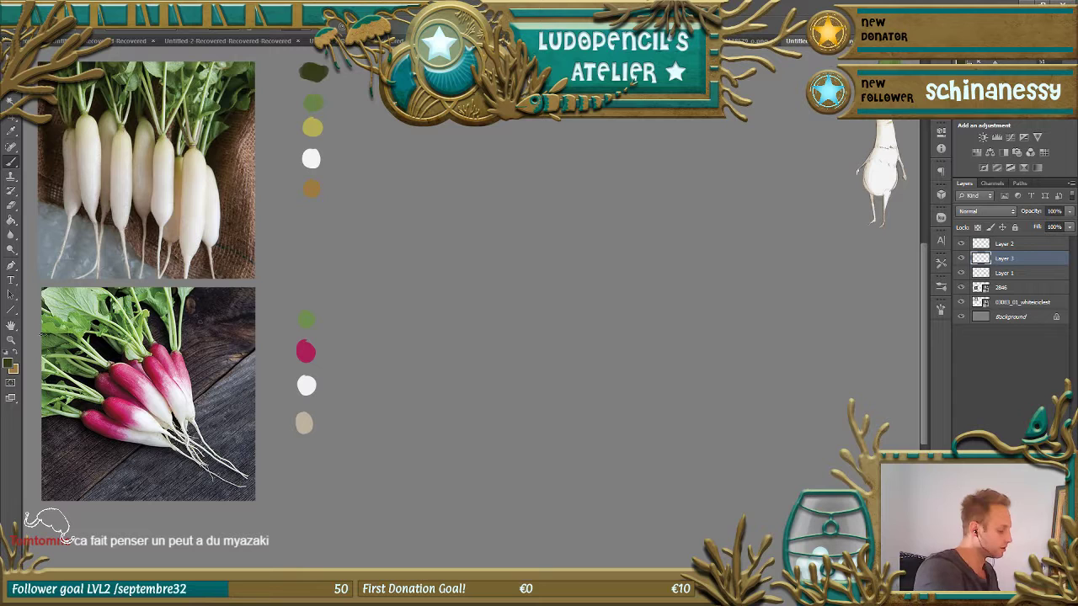
- Set the foreground colour to a very dark reddish brown and choose a fine sketching brush from the presets
left_click(10, 360)
left_click(804, 487)
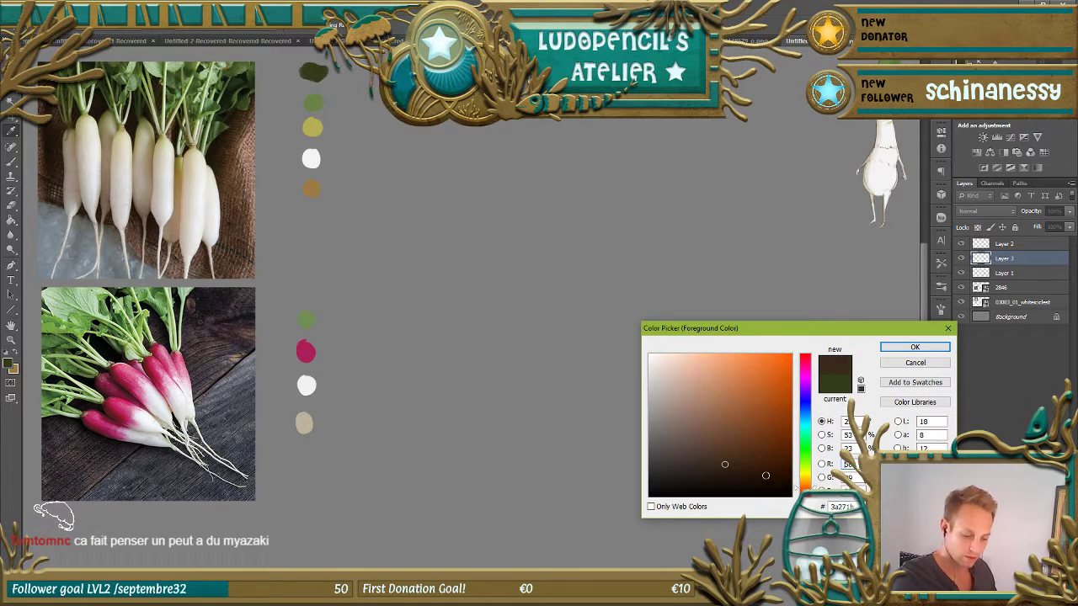
left_click(772, 474)
left_click(914, 347)
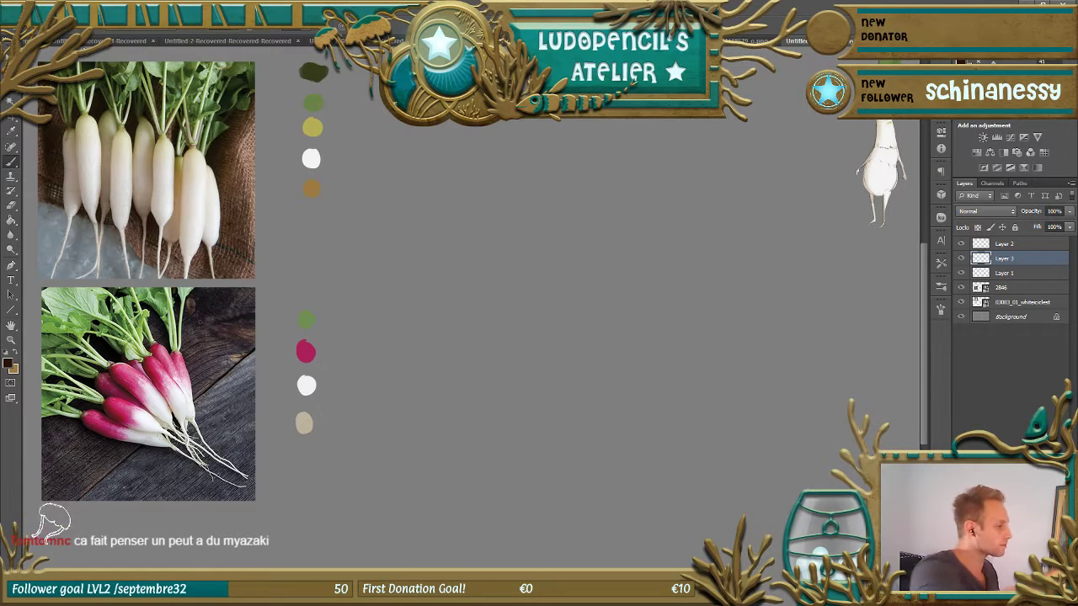
left_click(38, 27)
left_click_drag(127, 124, 127, 162)
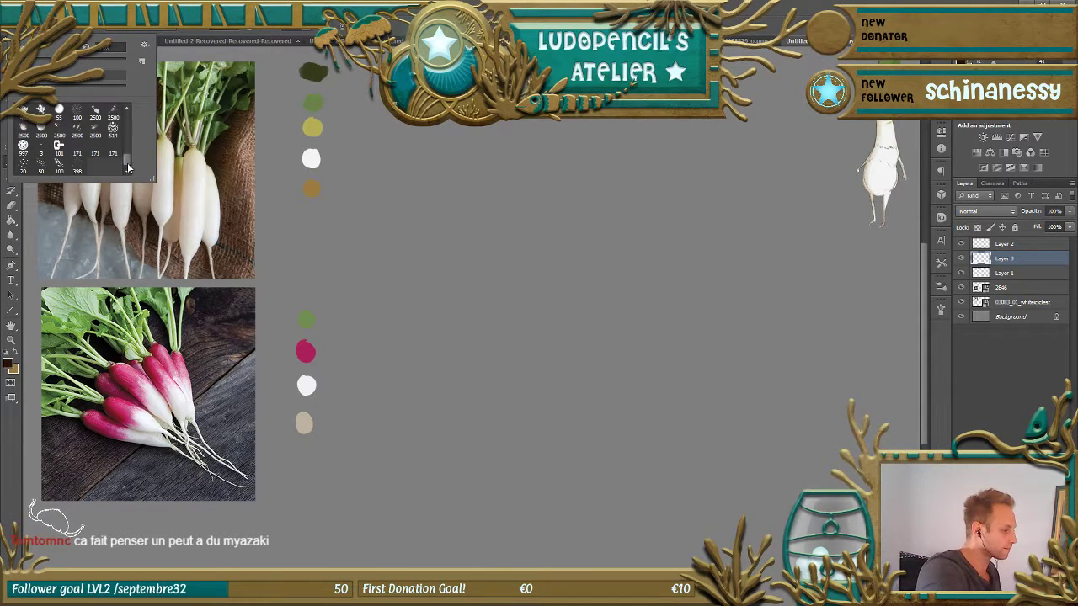
key("Return")
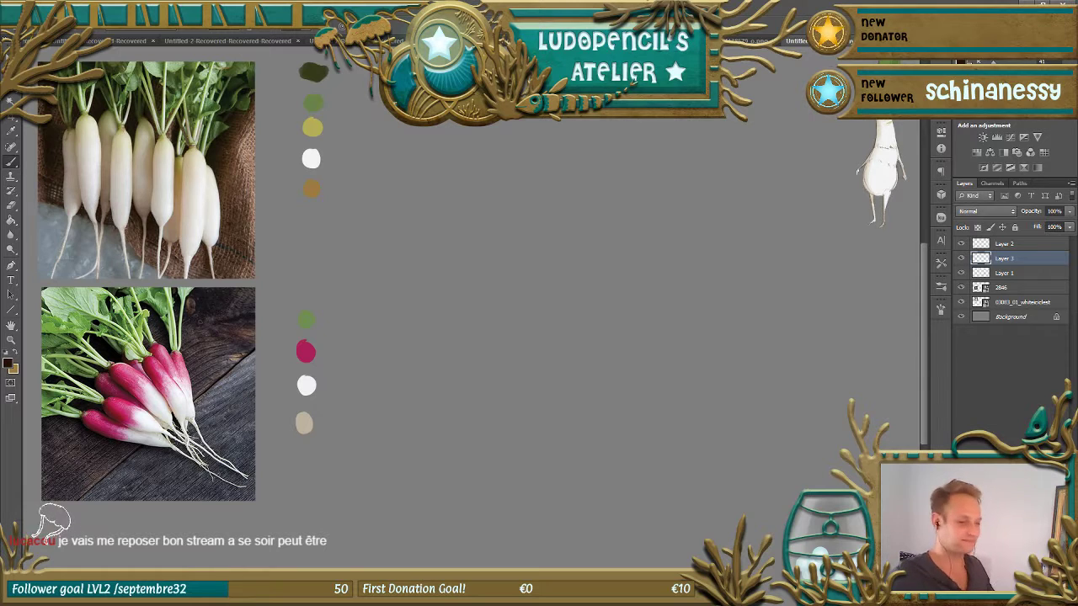
- Sketch a second radish's pear-shaped body and short legs on the new layer, and erase the rough head lines
scroll(923, 274, "up", 1)
left_click(961, 258)
left_click(961, 258)
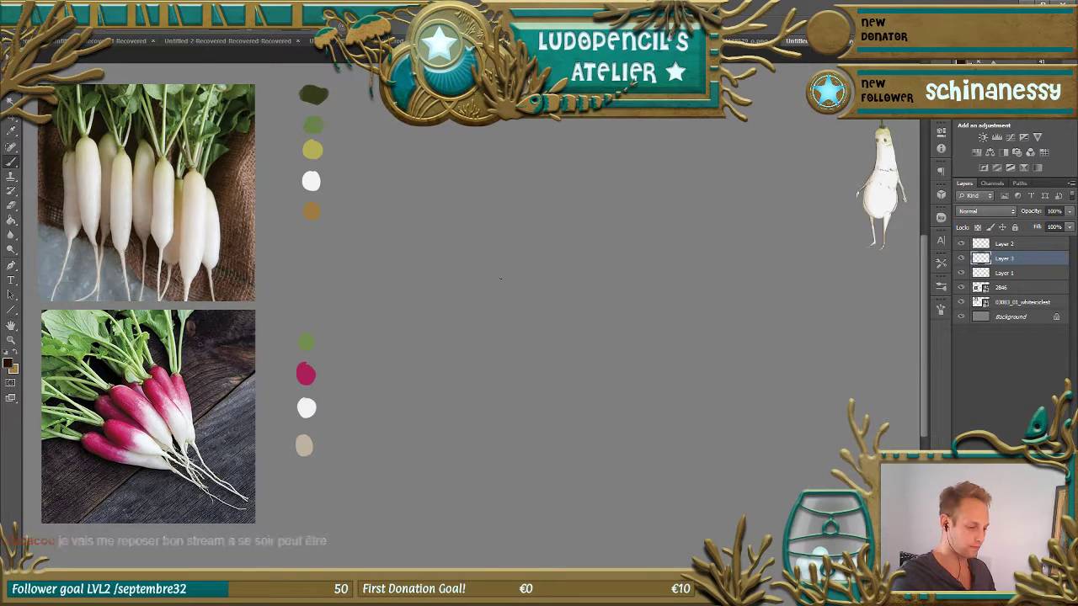
left_click_drag(490, 296, 484, 363)
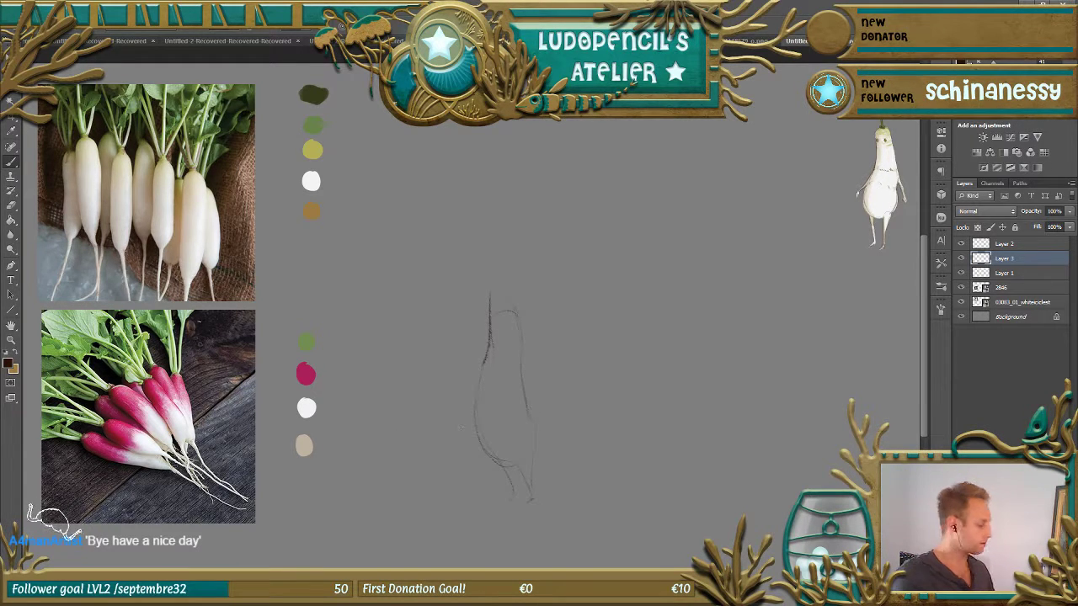
key("ctrl+z")
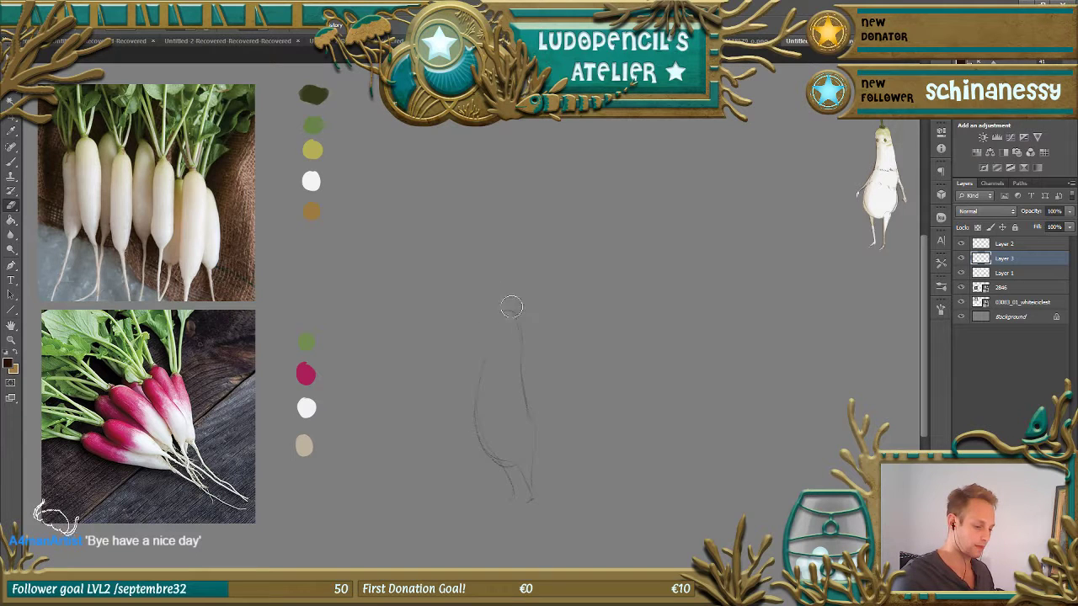
key("b")
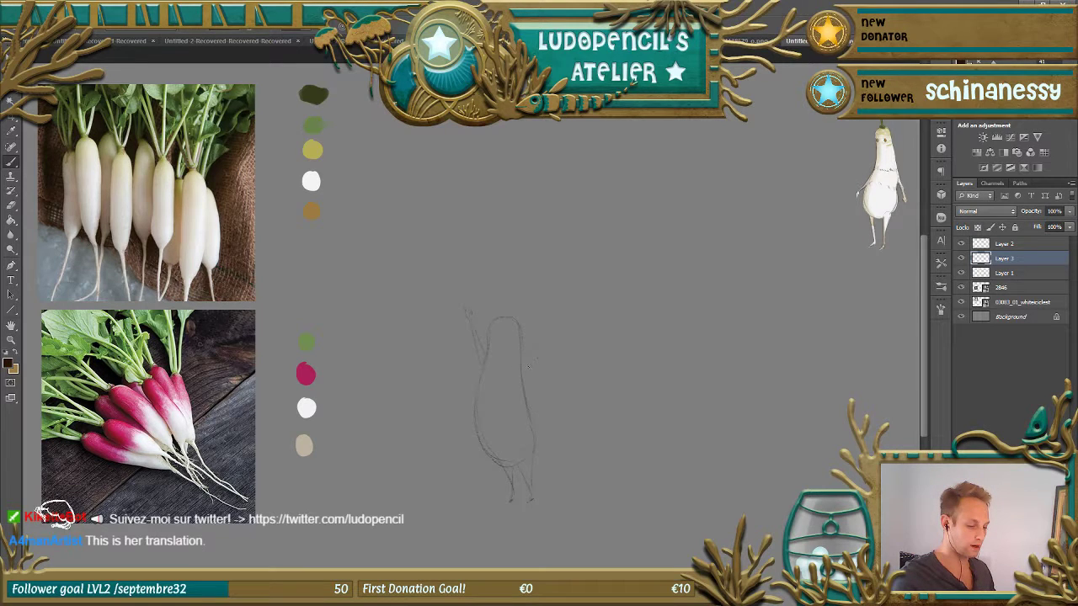
- Sketch the second radish's raised arms and hands, strengthen its body outline, and add a simple face and stem line
left_click_drag(518, 359, 547, 340)
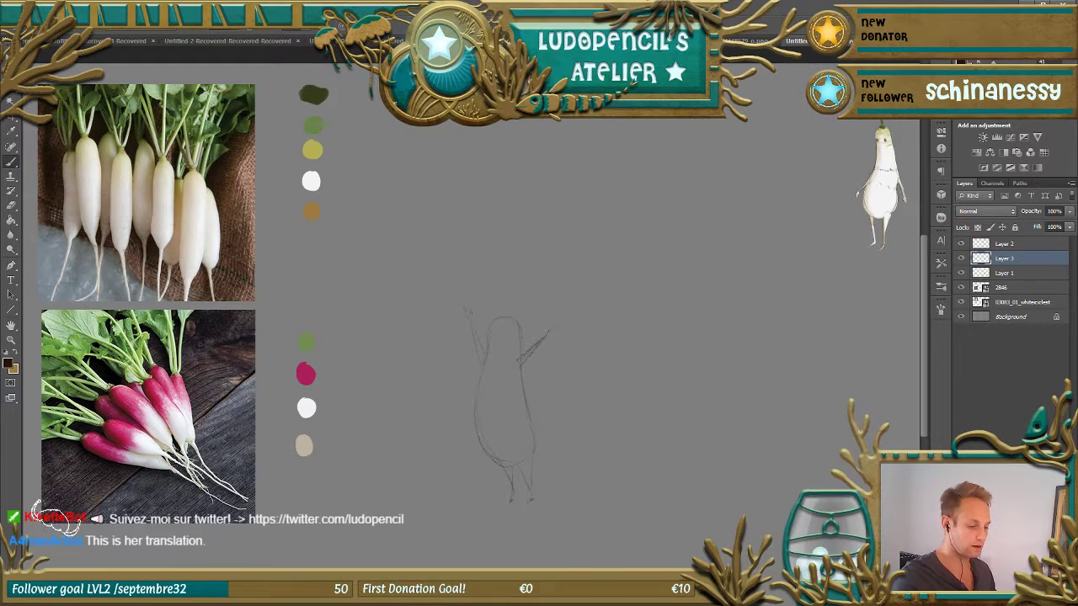
left_click_drag(547, 333, 555, 326)
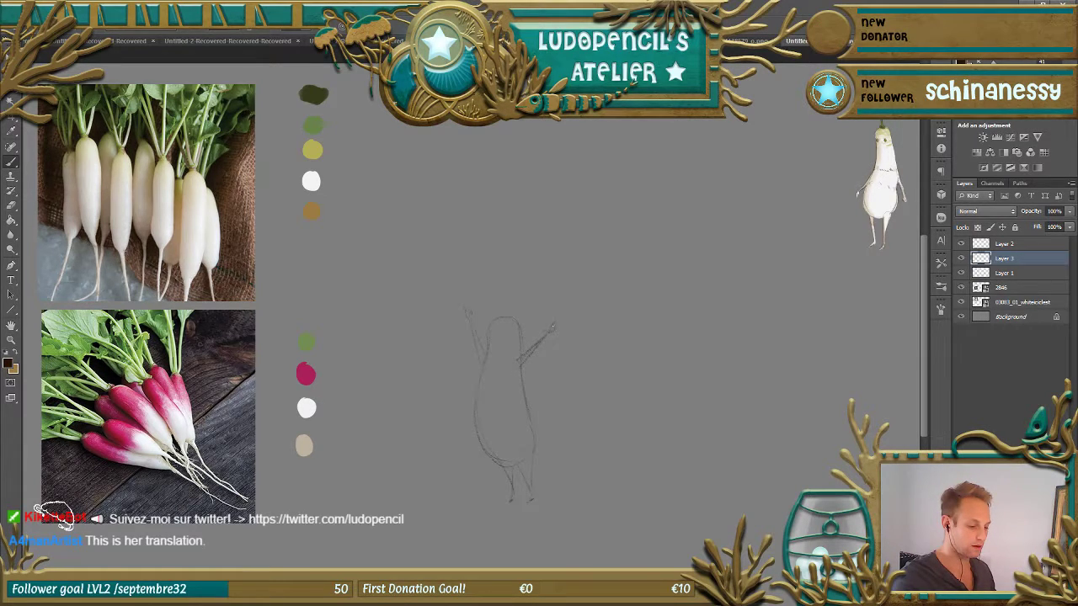
left_click_drag(516, 368, 547, 337)
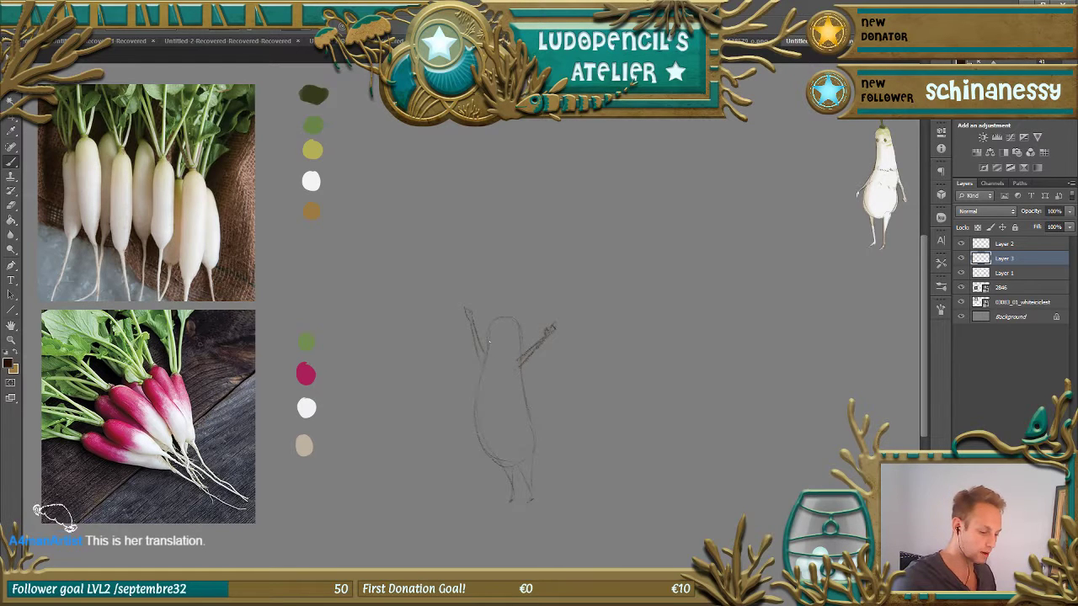
left_click_drag(479, 367, 477, 434)
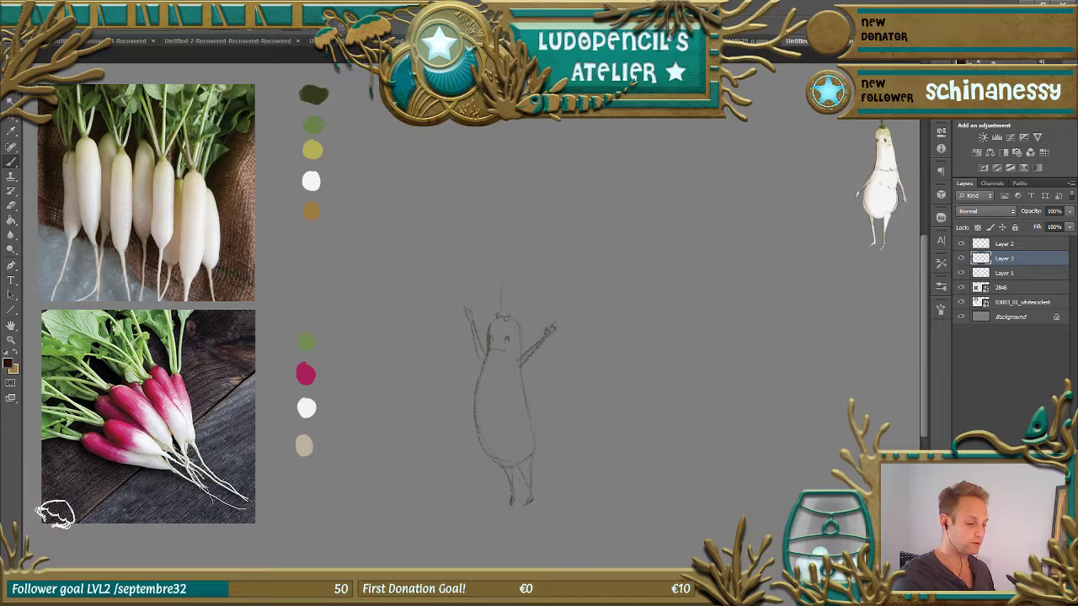
- Sketch a tall pointed leaf with a short stem above the second radish's head, strengthening the stem down to the crown
left_click_drag(502, 278, 501, 293)
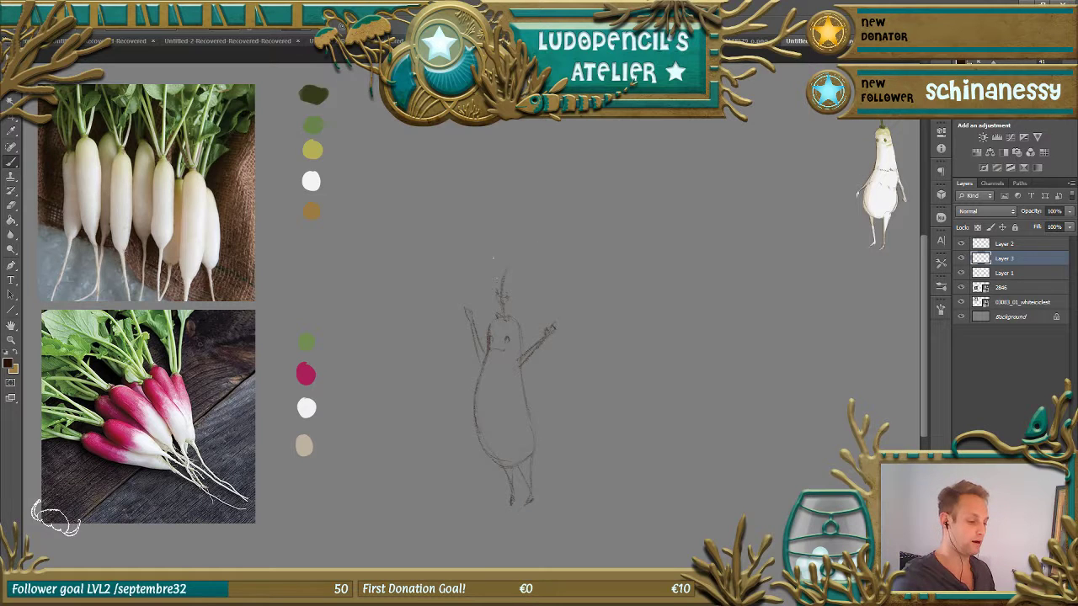
left_click_drag(496, 281, 495, 233)
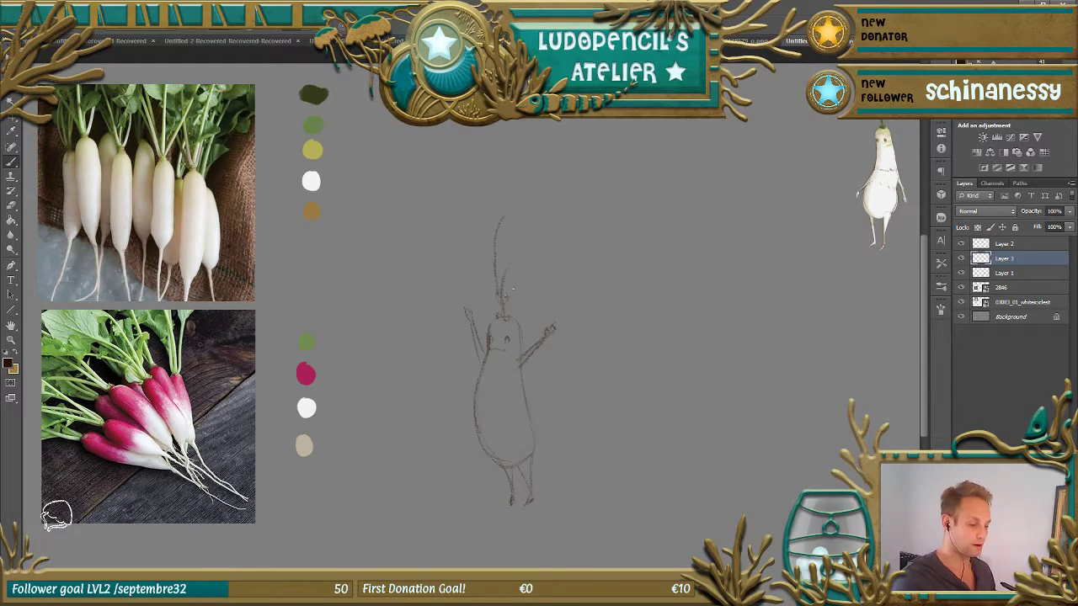
mouse_move(508, 290)
left_mouse_down()
mouse_move(542, 225)
mouse_move(538, 197)
left_mouse_up()
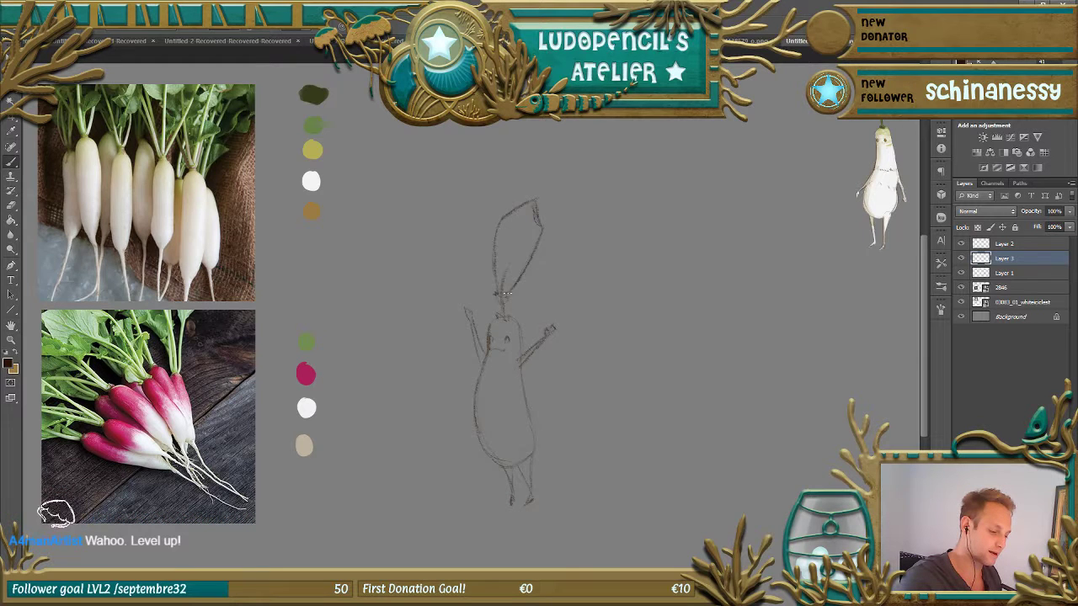
left_click_drag(502, 298, 502, 318)
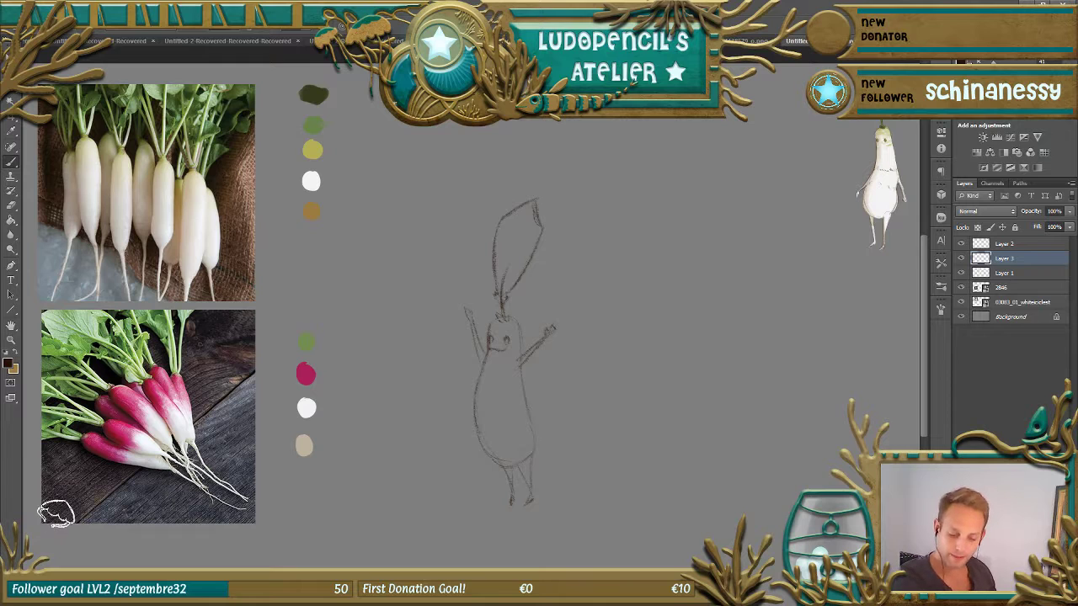
- Add a new layer directly beneath the sketch layer, toggling the sketch's visibility to check the layer order
key("ctrl+shift+alt+n")
key("ctrl+bracketleft")
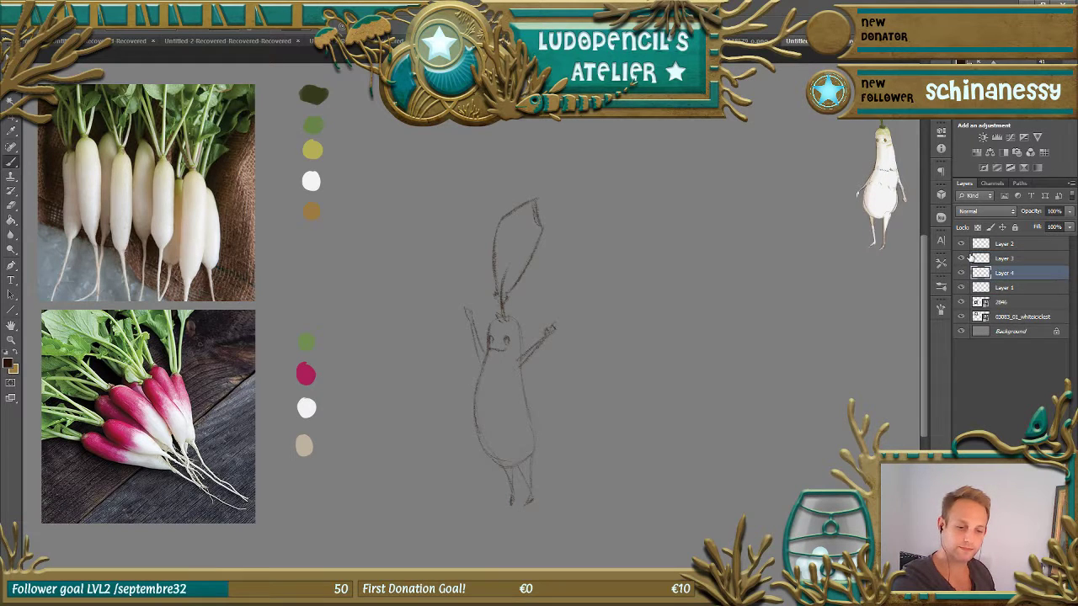
left_click(961, 258)
left_click(961, 259)
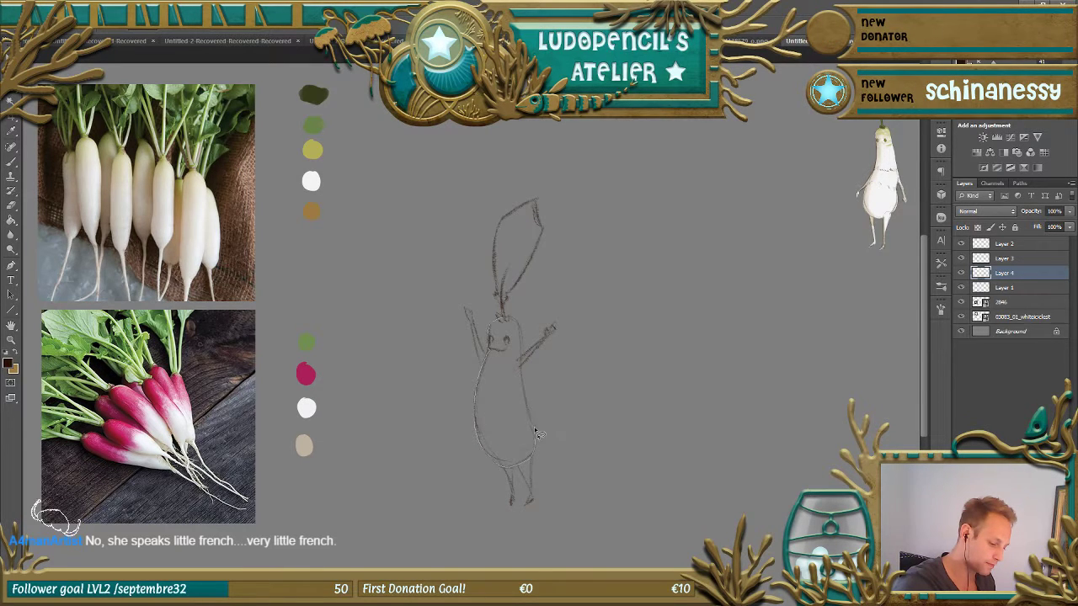
- Select the radish's body, arms and legs along the sketch outline and fill the selection with the white from the lower swatches
left_click_drag(522, 332, 503, 317)
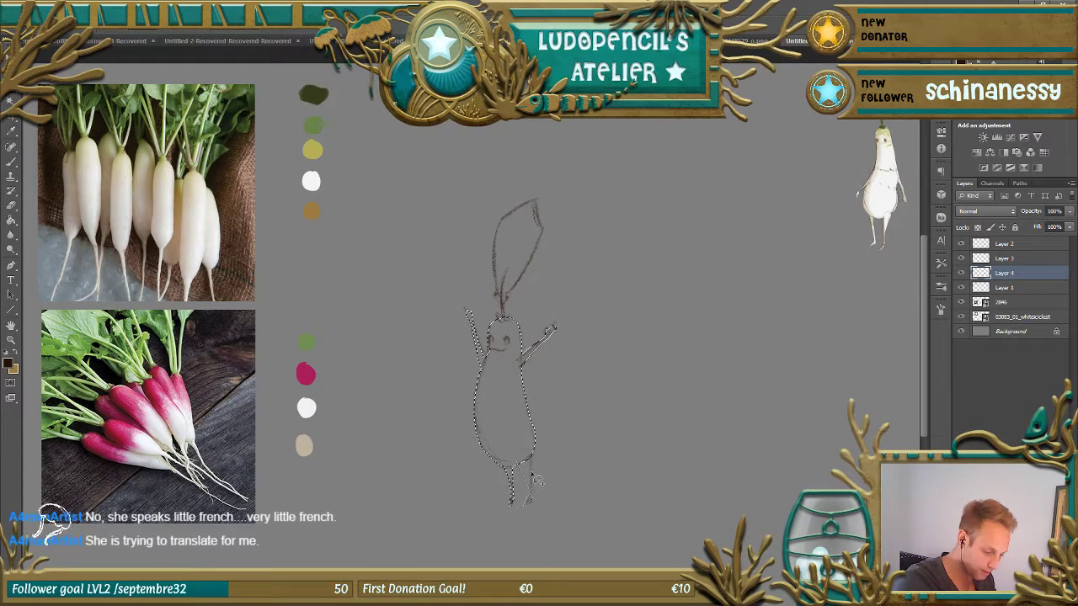
mouse_move(539, 461)
left_mouse_down()
mouse_move(524, 453)
mouse_move(540, 463)
left_mouse_up()
key("g")
left_click(306, 408, "alt")
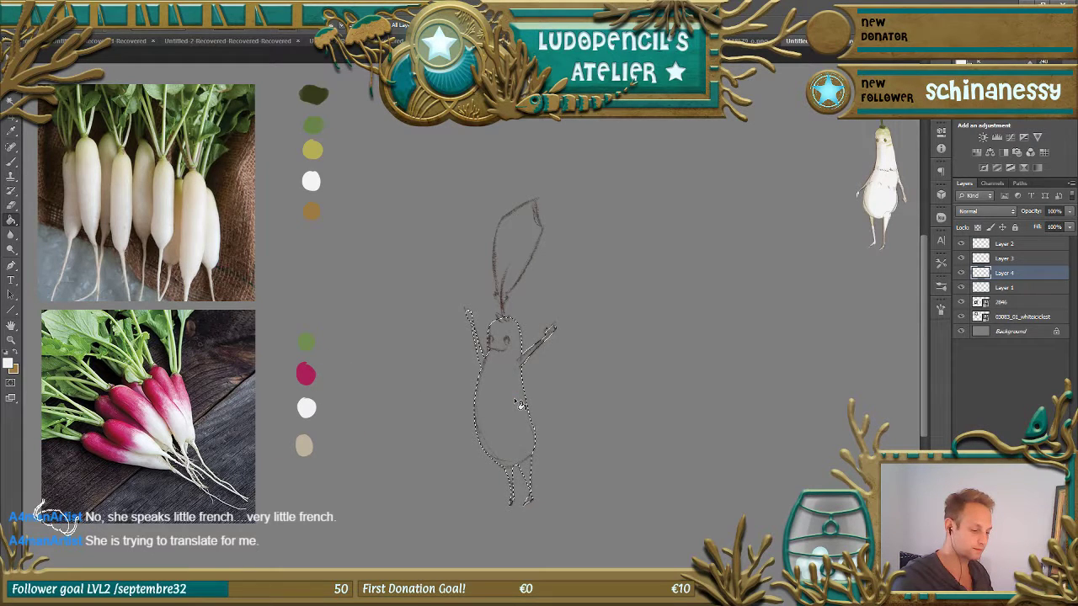
left_click(522, 412)
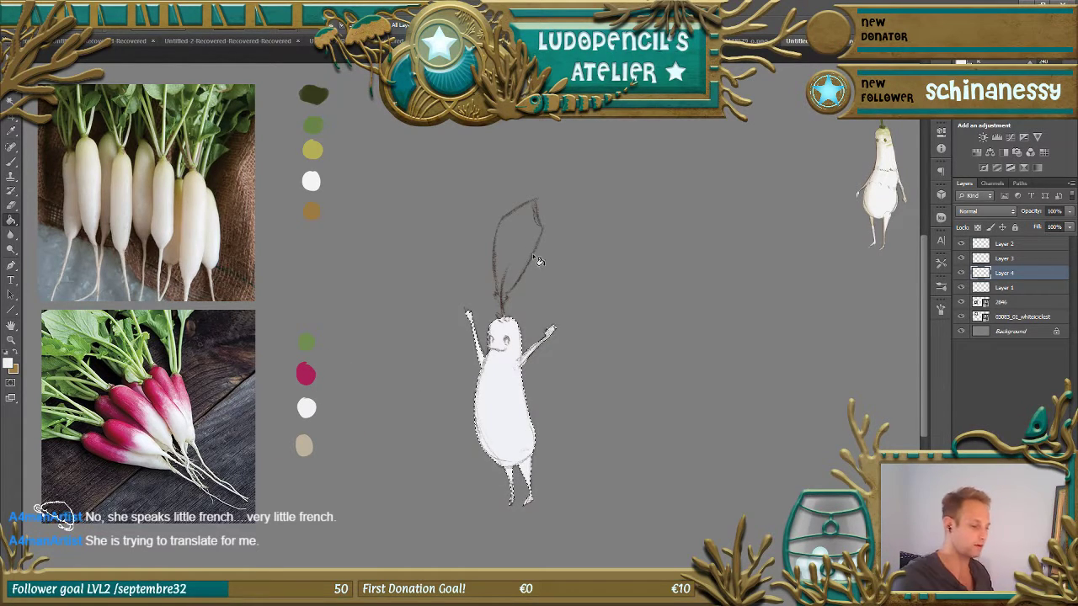
- Activate the Brush tool and choose a textured 2500 px brush tip from the presets
key("b")
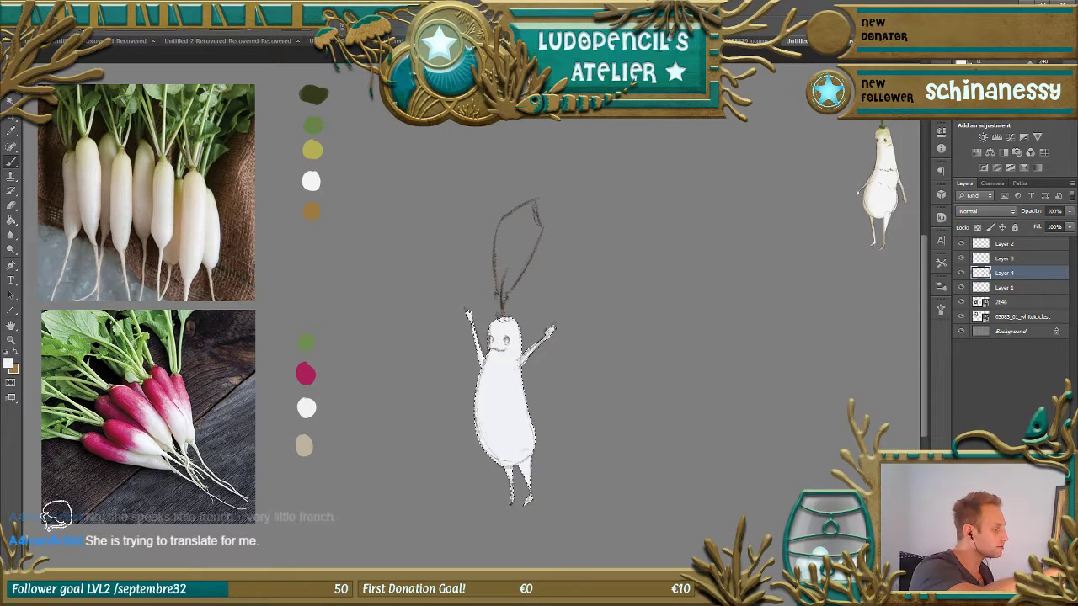
right_click(98, 67)
left_click_drag(126, 166, 128, 152)
left_click(115, 158)
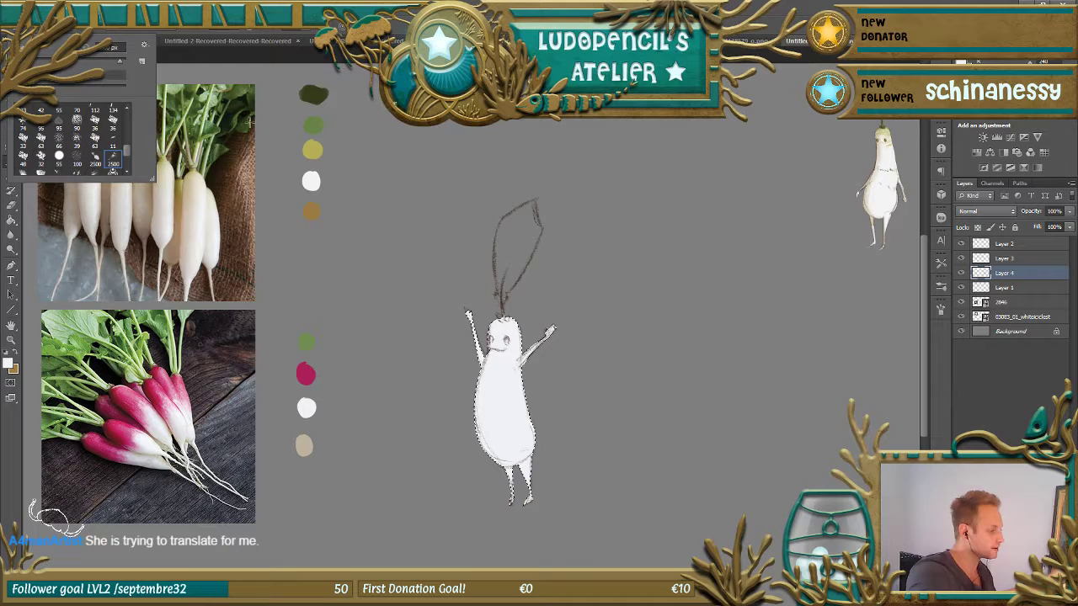
key("Return")
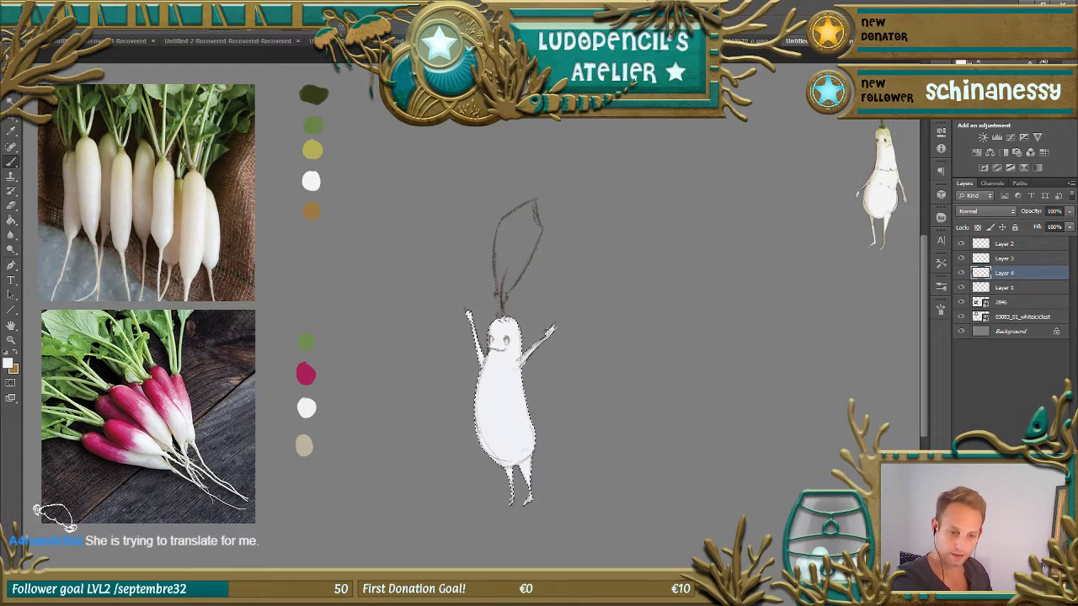
- Add a new layer clipped to the white body fill and clear the selection
key("ctrl+alt+shift+n")
right_click(1003, 273)
left_click(910, 362)
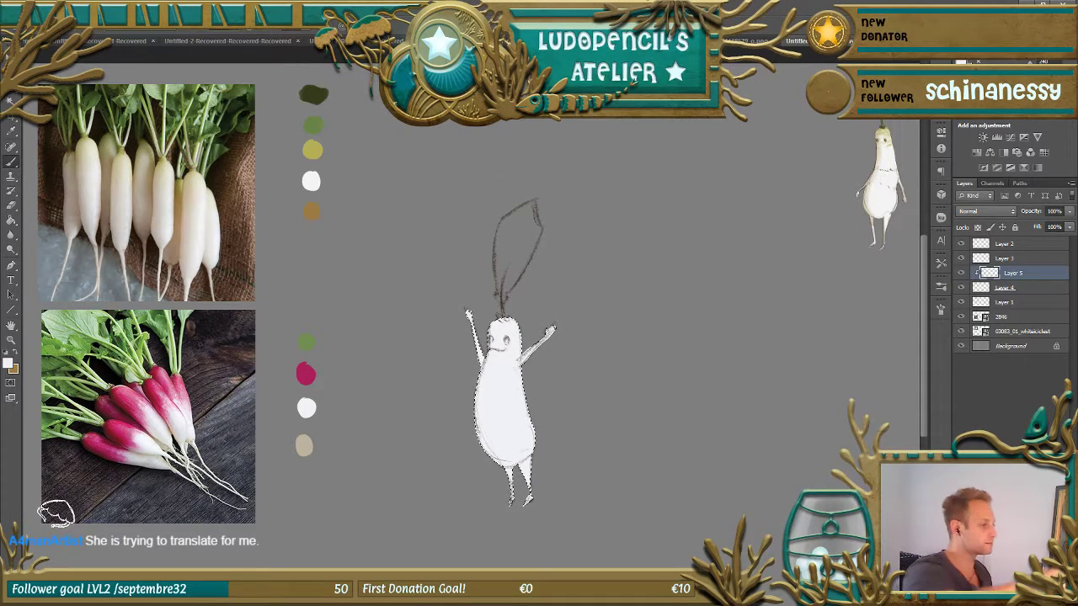
left_click(160, 18)
key("Escape")
key("ctrl+d")
- Sample the magenta swatch and brush a textured magenta coat over the radish's head and the base of the raised arms
left_click(305, 373, "alt")
mouse_move(509, 324)
left_mouse_down()
mouse_move(205, 382)
mouse_move(385, 350)
mouse_move(340, 355)
left_mouse_up()
mouse_move(594, 343)
left_mouse_down()
mouse_move(563, 353)
mouse_move(552, 338)
mouse_move(589, 332)
left_mouse_up()
left_click_drag(454, 370, 556, 303)
mouse_move(497, 320)
left_mouse_down()
mouse_move(580, 270)
mouse_move(589, 289)
left_mouse_up()
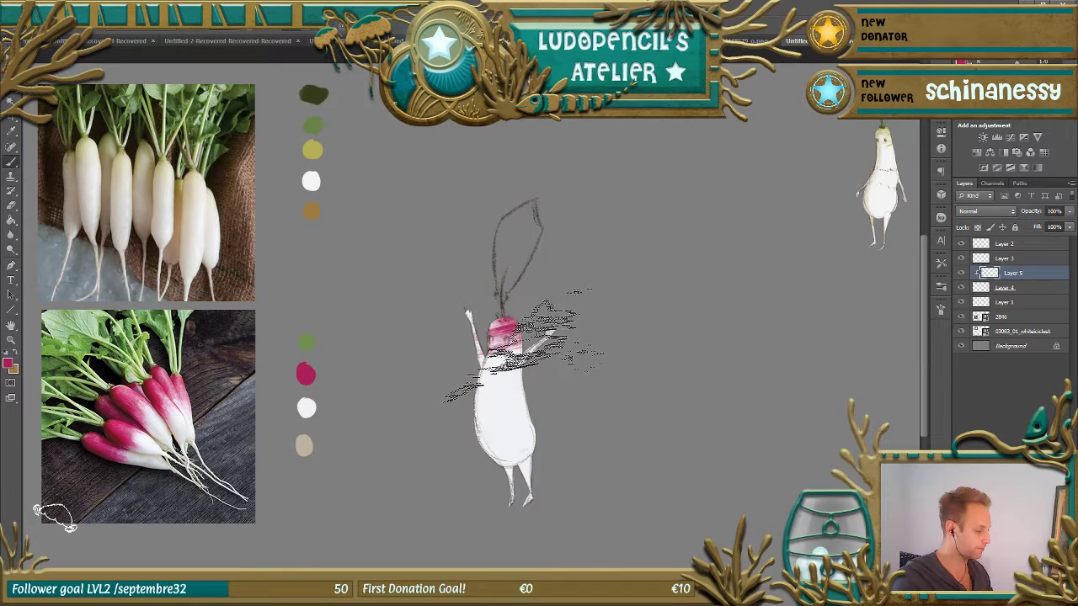
- Turn the brush tip in the brush settings for vertical strokes and paint magenta streaks from the head down over the upper body
left_click(941, 308)
left_click(941, 309)
left_click(942, 308)
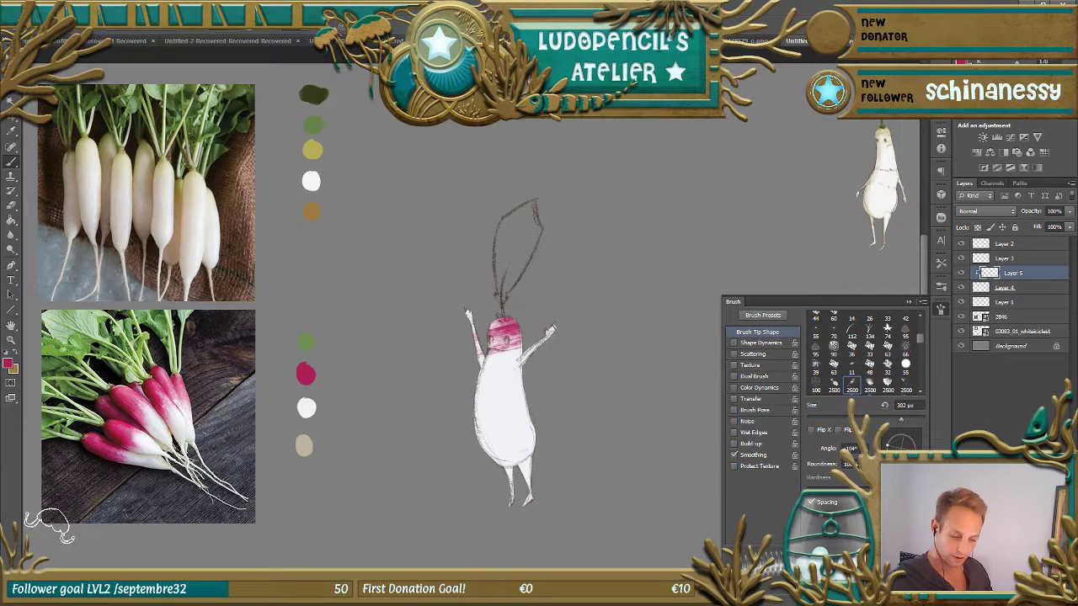
left_click(907, 303)
left_click_drag(593, 186, 661, 332)
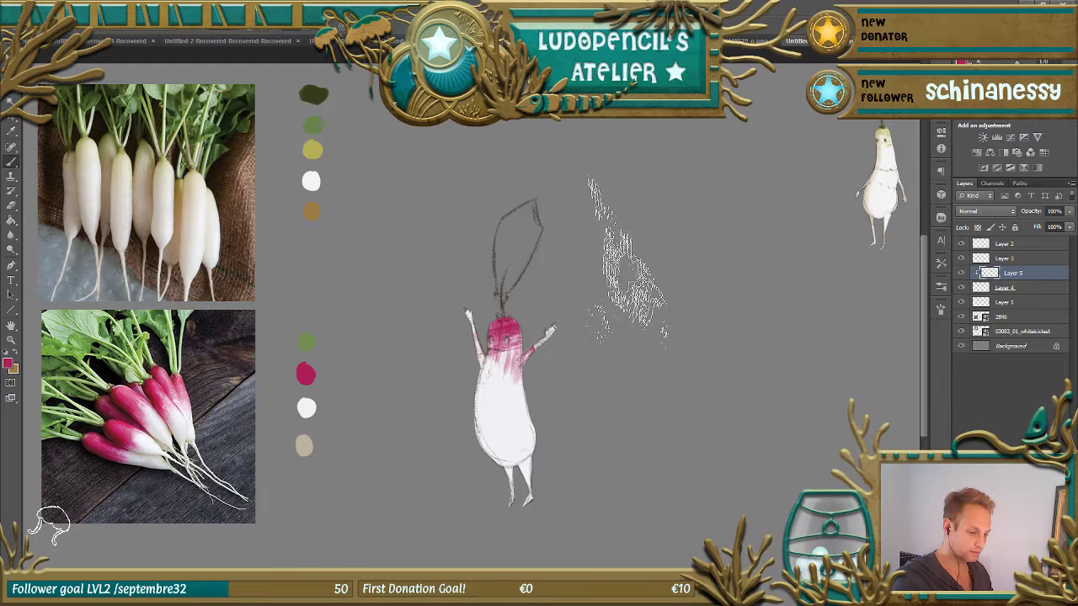
left_click_drag(627, 257, 505, 345)
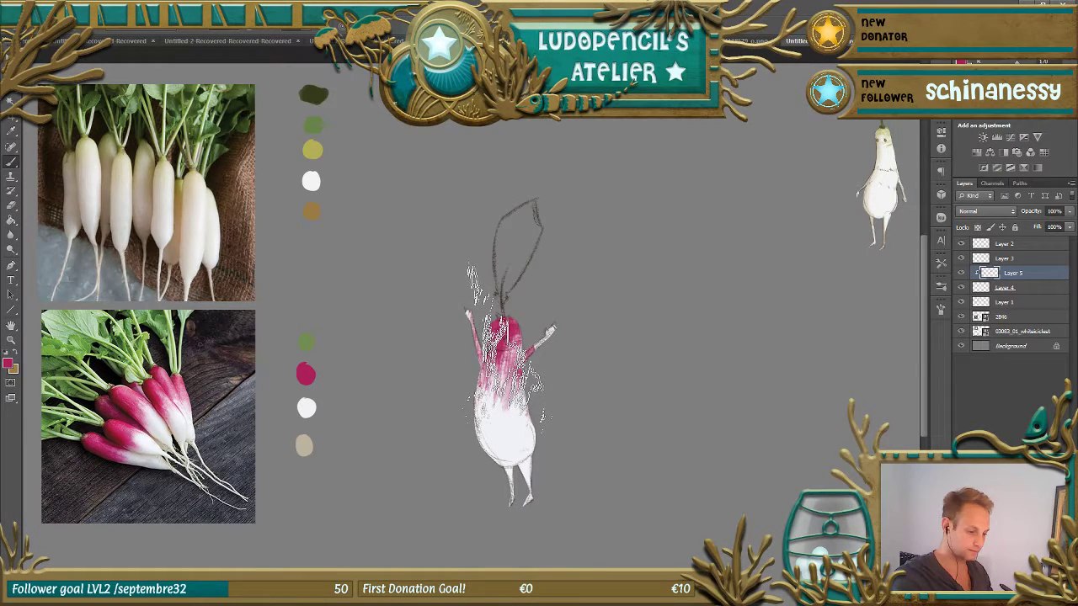
- Adjust the brush size and build up the magenta into a solid tone on the head, refining it around the arms
key("ctrl+d")
key("b")
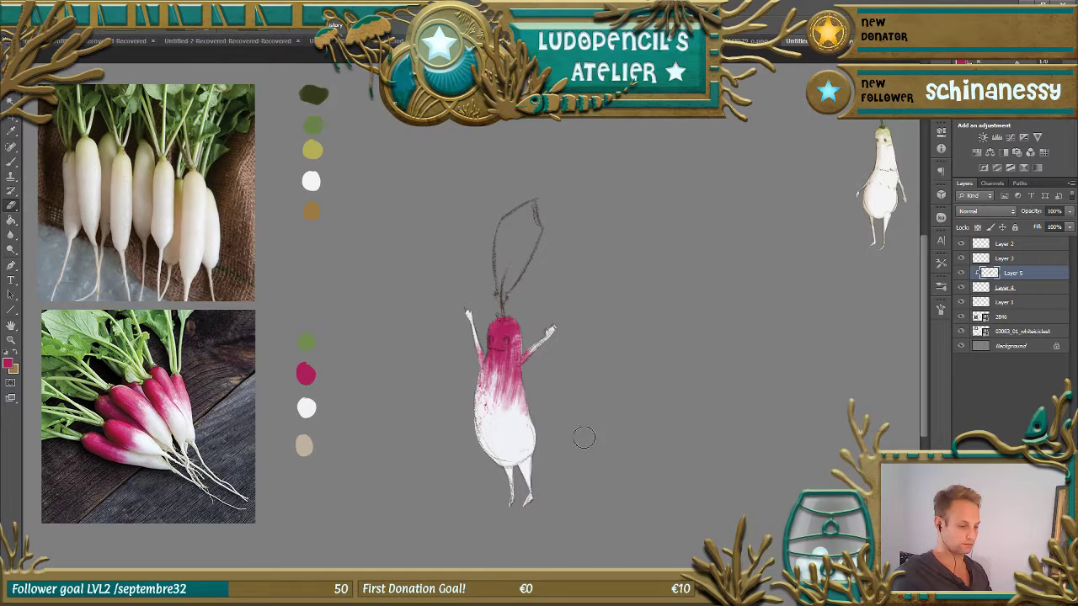
right_click(472, 296, "alt")
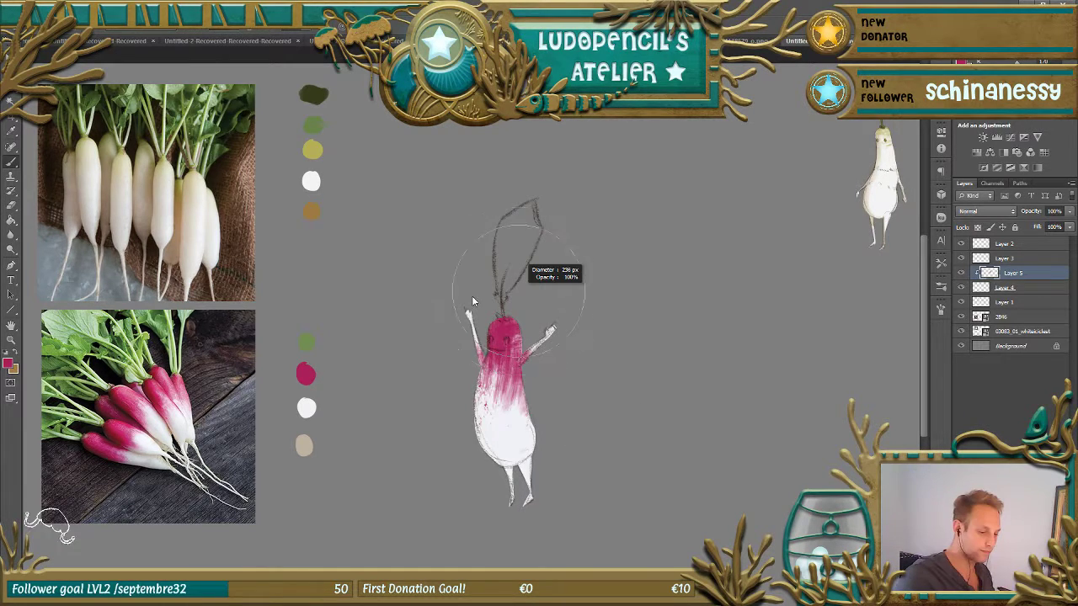
mouse_move(472, 296)
left_mouse_down()
mouse_move(505, 286)
mouse_move(518, 324)
left_mouse_up()
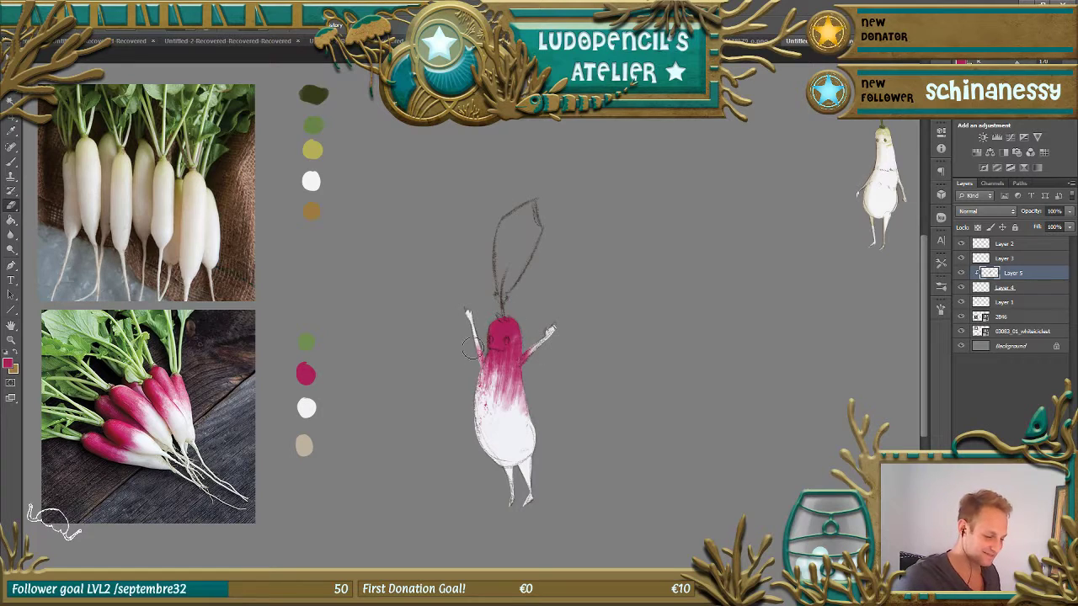
left_click(11, 160)
left_click_drag(455, 387, 488, 493)
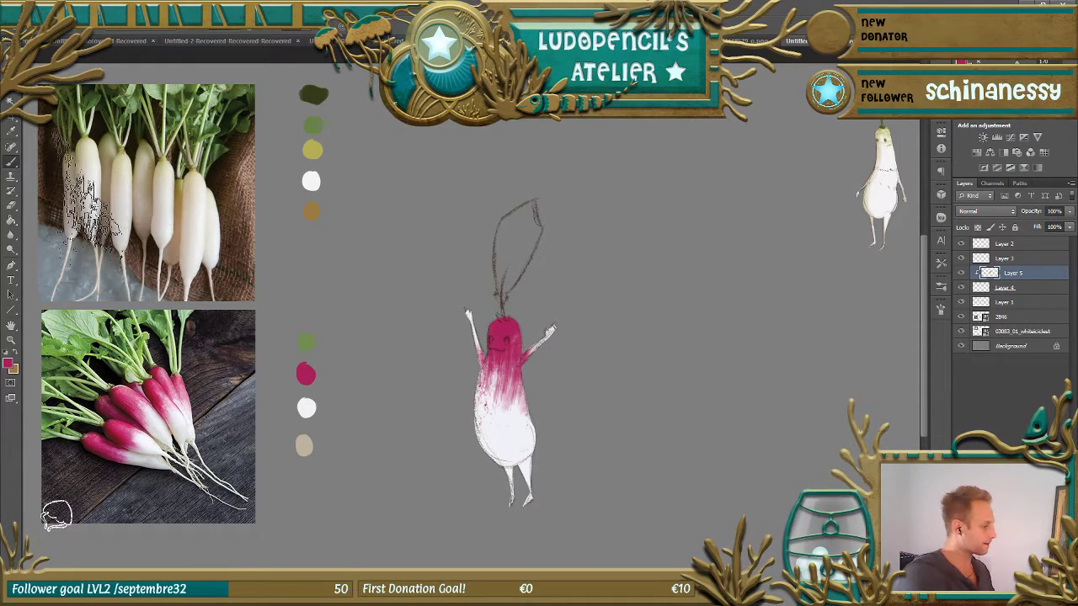
- Add a new layer above the magenta layer and fill the radish's two round eyes with black
key("ctrl+alt+shift+n")
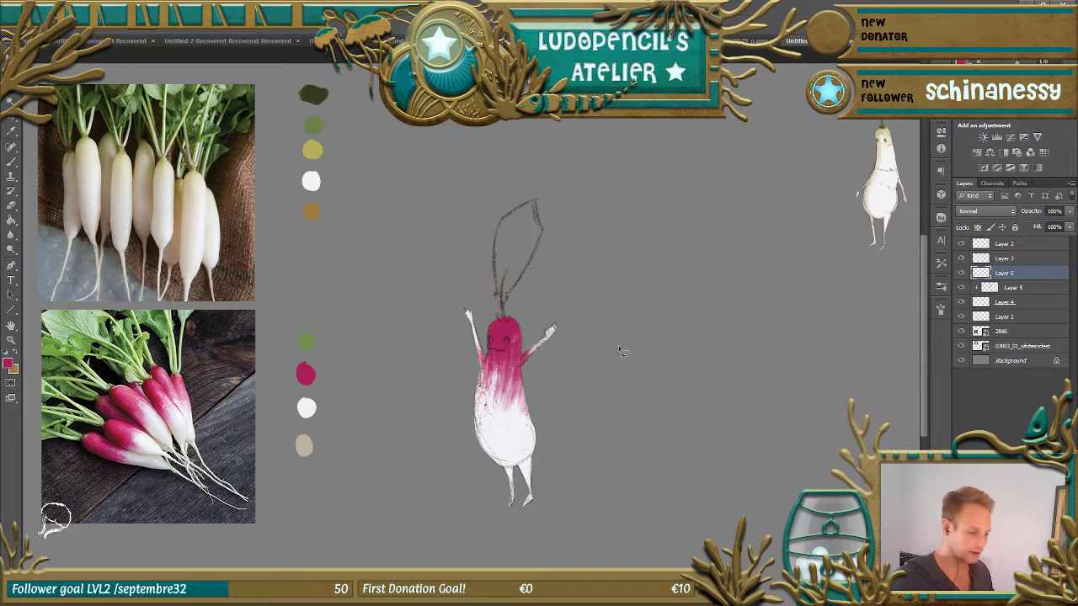
left_click(506, 340)
left_click(11, 161)
left_click(7, 358)
left_click_drag(526, 265, 581, 379)
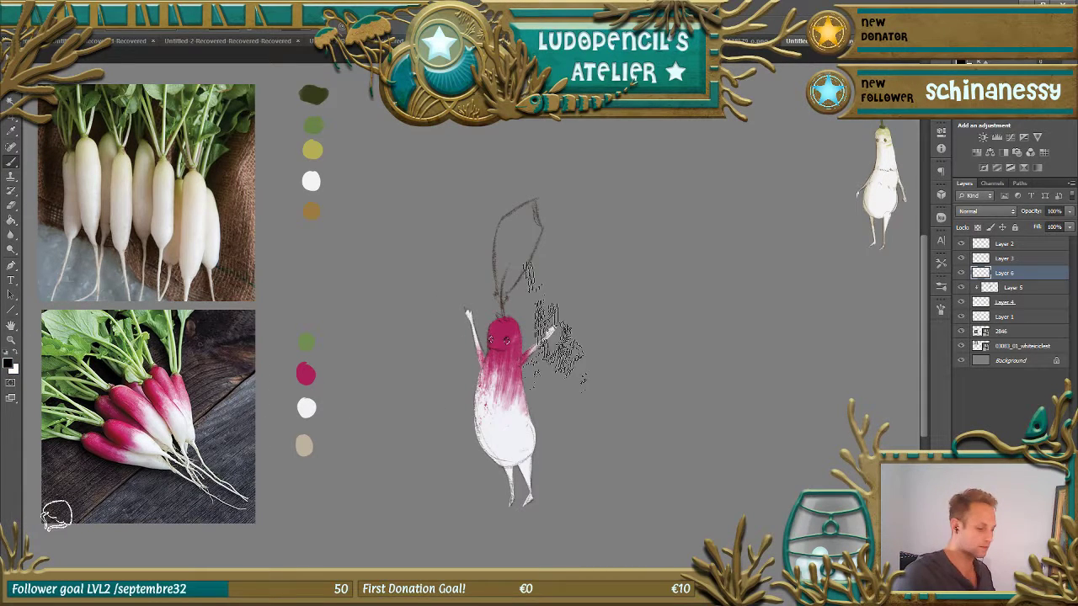
left_click(151, 15)
left_click(156, 49)
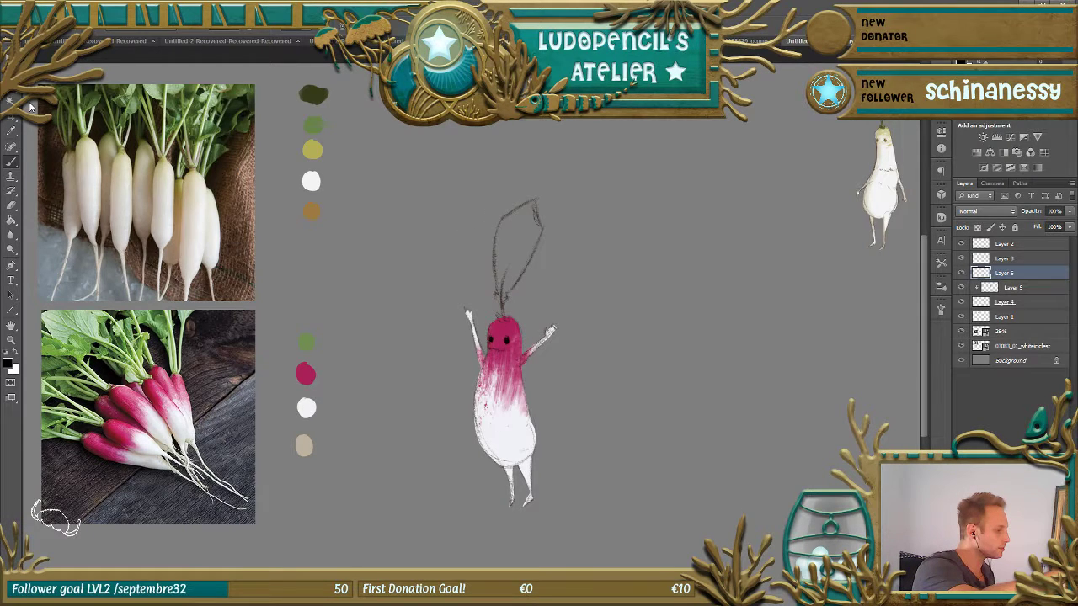
- Add white highlights to both eyes with a hard round 4 px brush, and check the colours with the sketch layer temporarily hidden
left_click(33, 21)
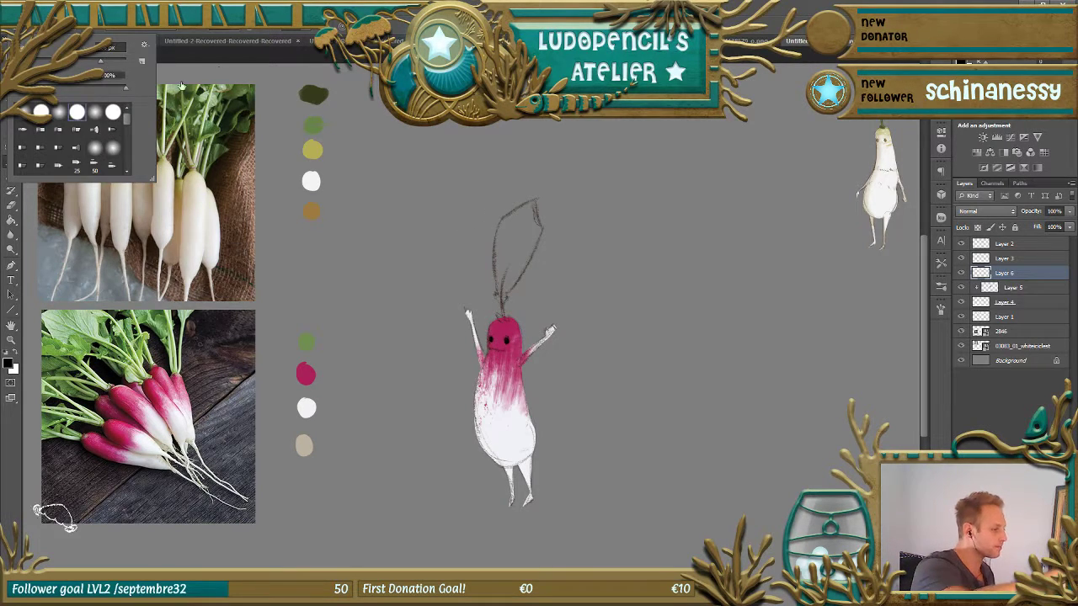
double_click(84, 111)
key("ctrl+plus")
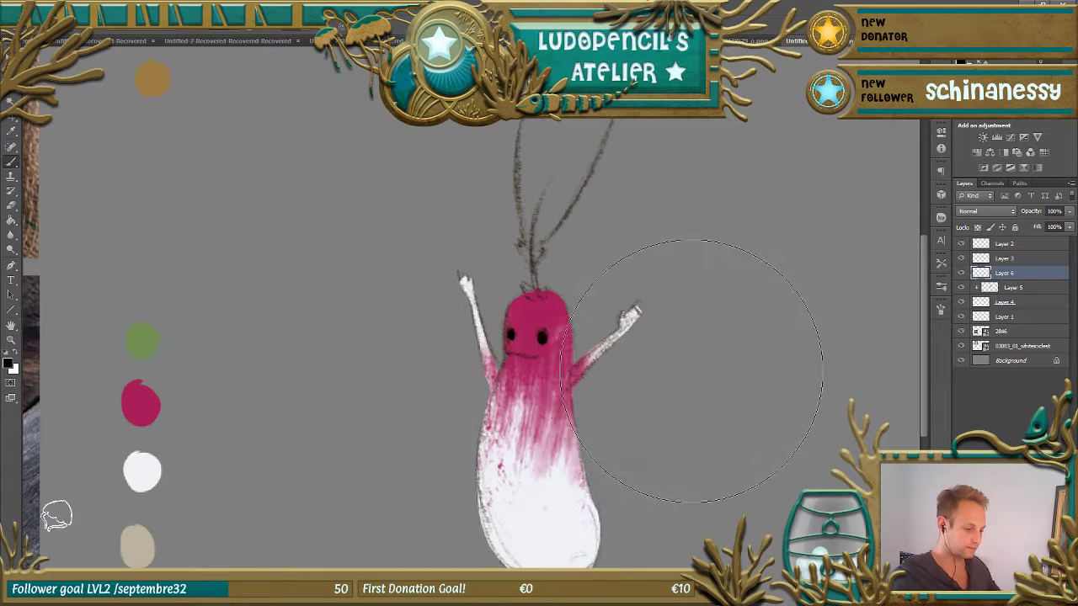
right_click(625, 367, "alt")
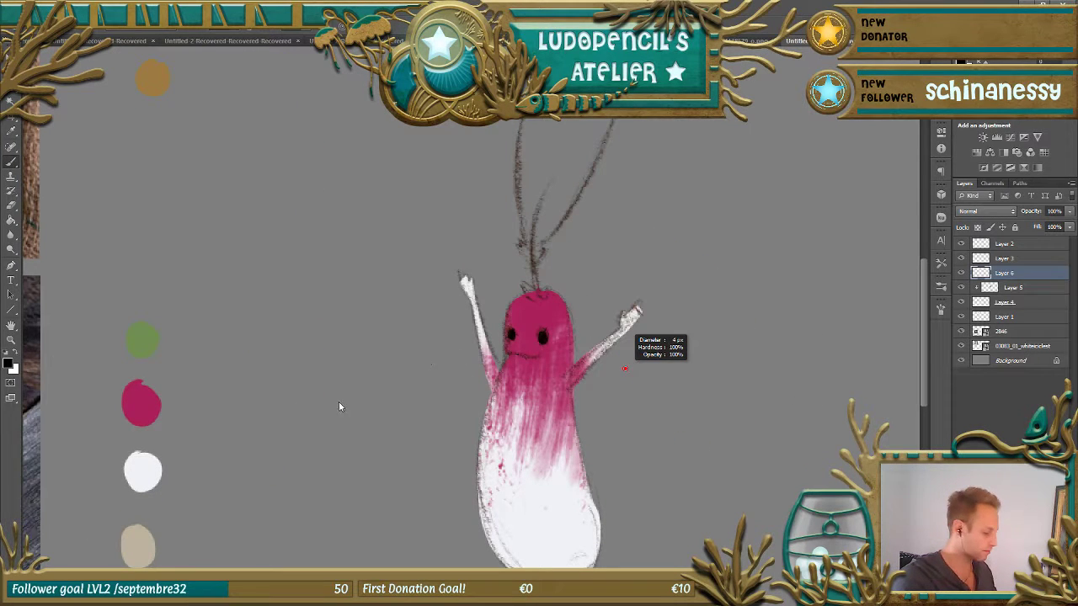
left_click(143, 471, "alt")
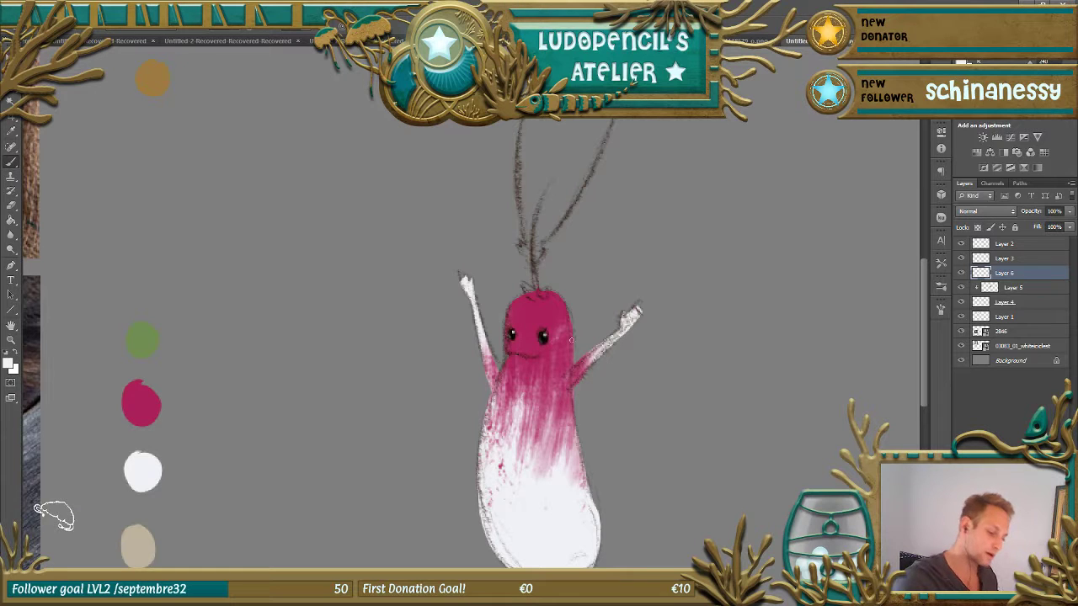
key("ctrl+minus")
key("ctrl+minus")
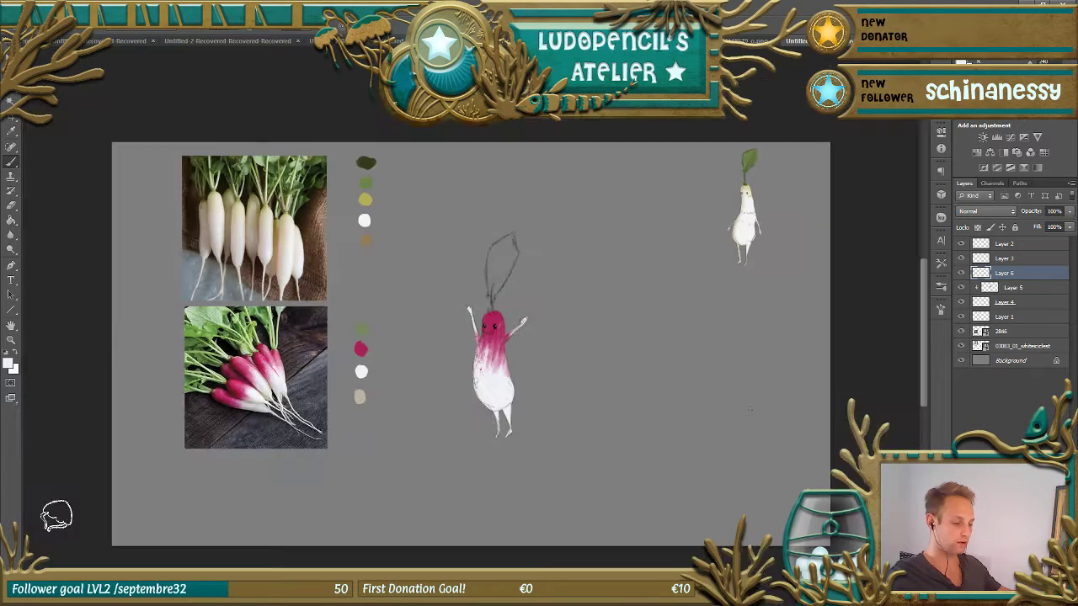
key("ctrl+plus")
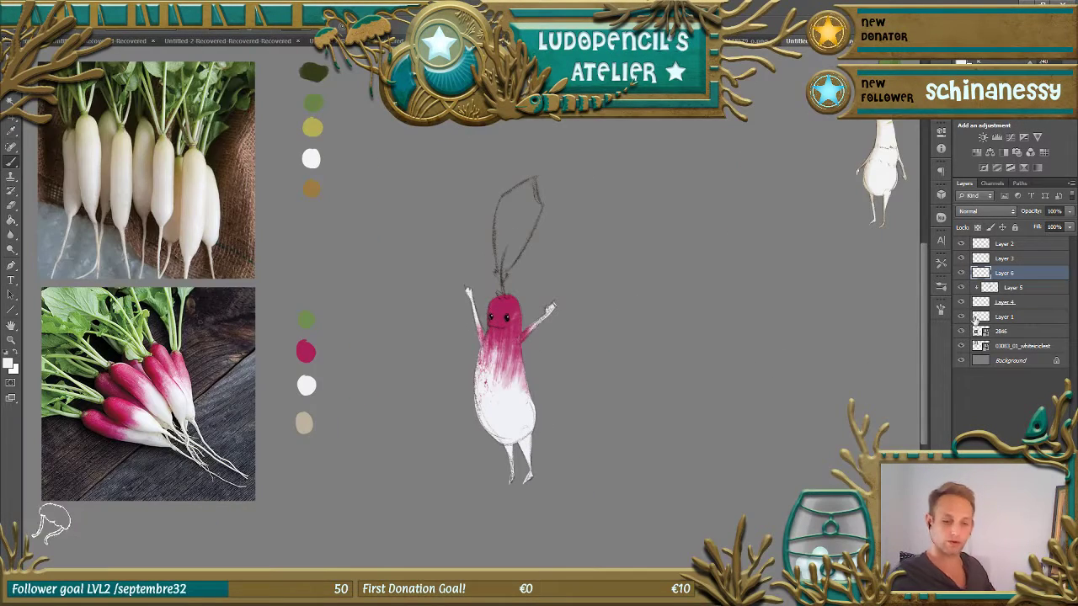
left_click(963, 259)
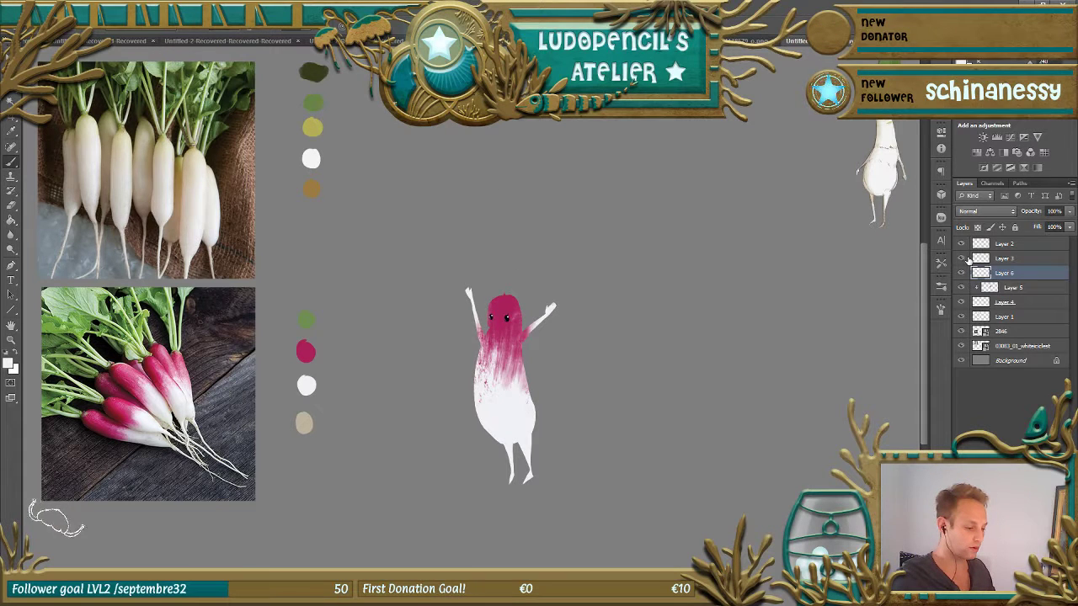
left_click(962, 258)
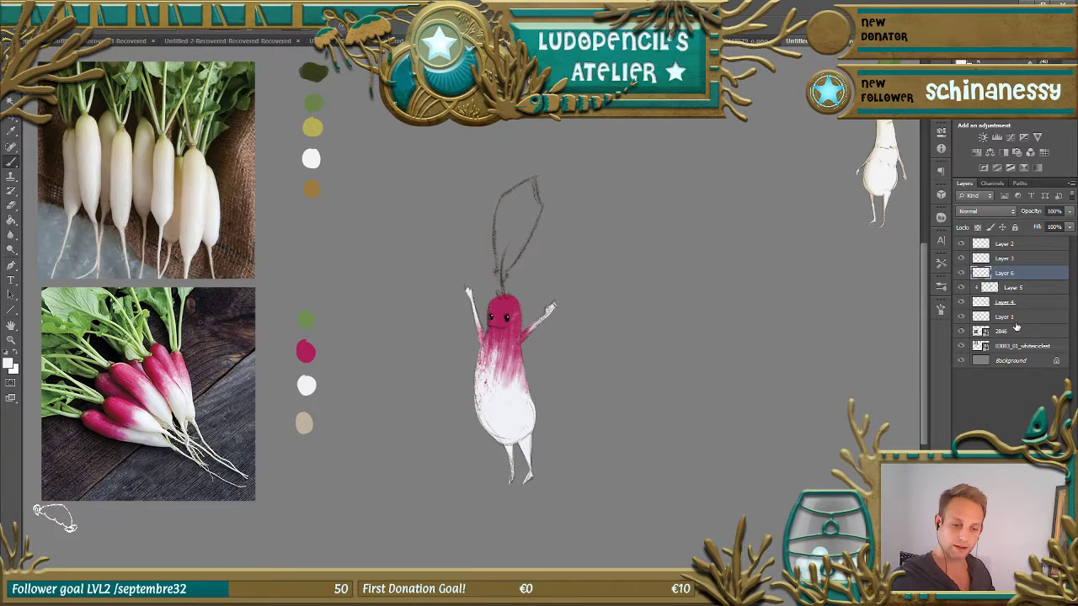
- Select the leaf and crown shape on a new layer, fill it with the lower green swatch, and place the layer beneath the sketch
key("alt+bracketright")
key("ctrl+shift+alt+n")
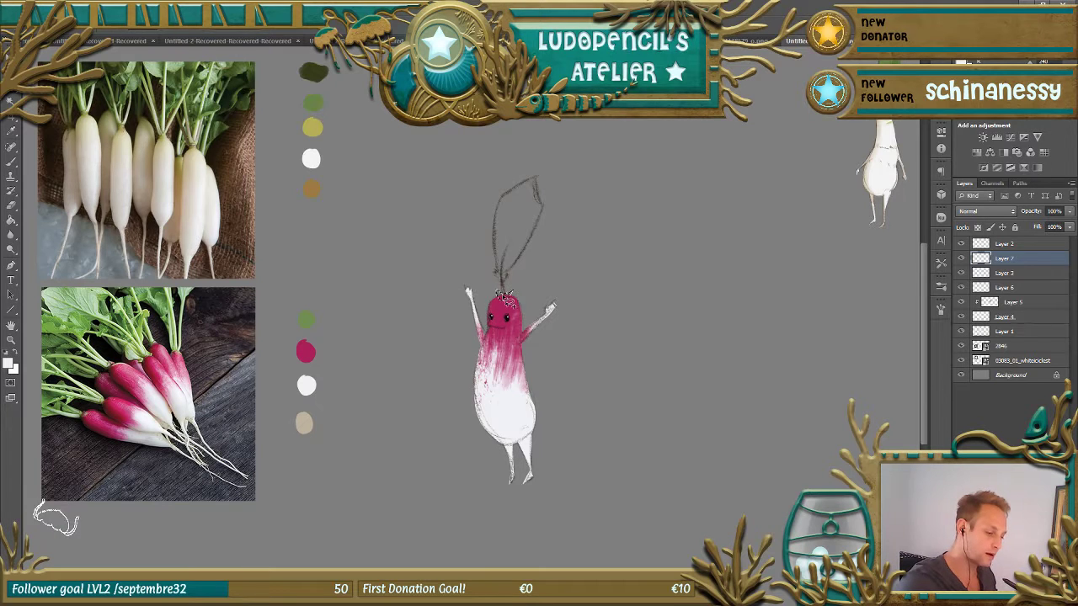
mouse_move(502, 274)
left_mouse_down()
mouse_move(510, 201)
mouse_move(544, 180)
mouse_move(539, 232)
mouse_move(508, 294)
mouse_move(503, 285)
left_mouse_up()
key("b")
left_click(306, 320, "alt")
key("alt+BackSpace")
left_click_drag(1021, 256, 1010, 275)
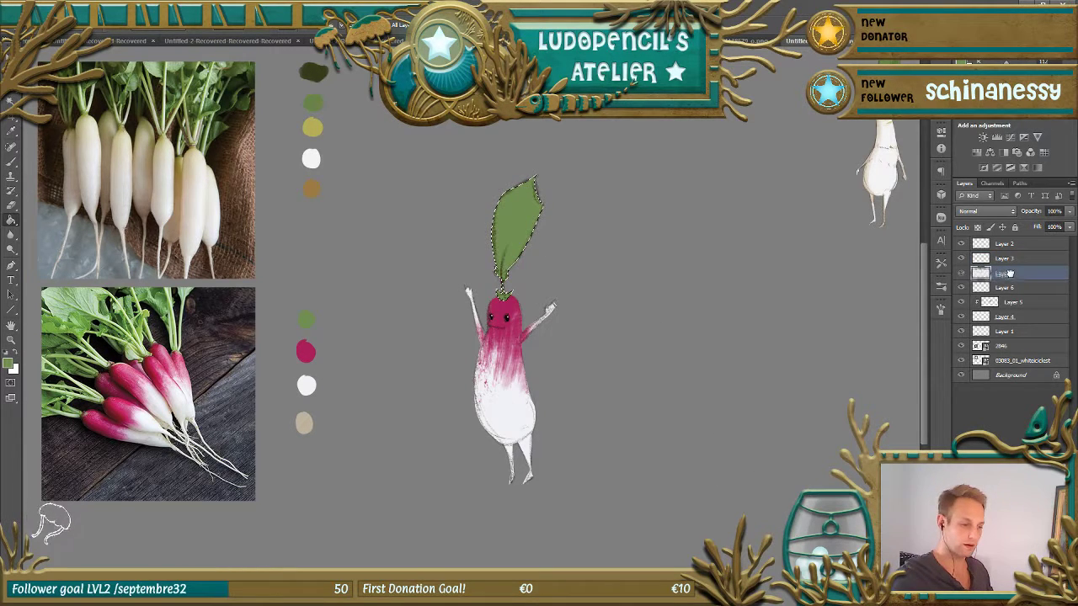
left_click(161, 18)
left_click(169, 31)
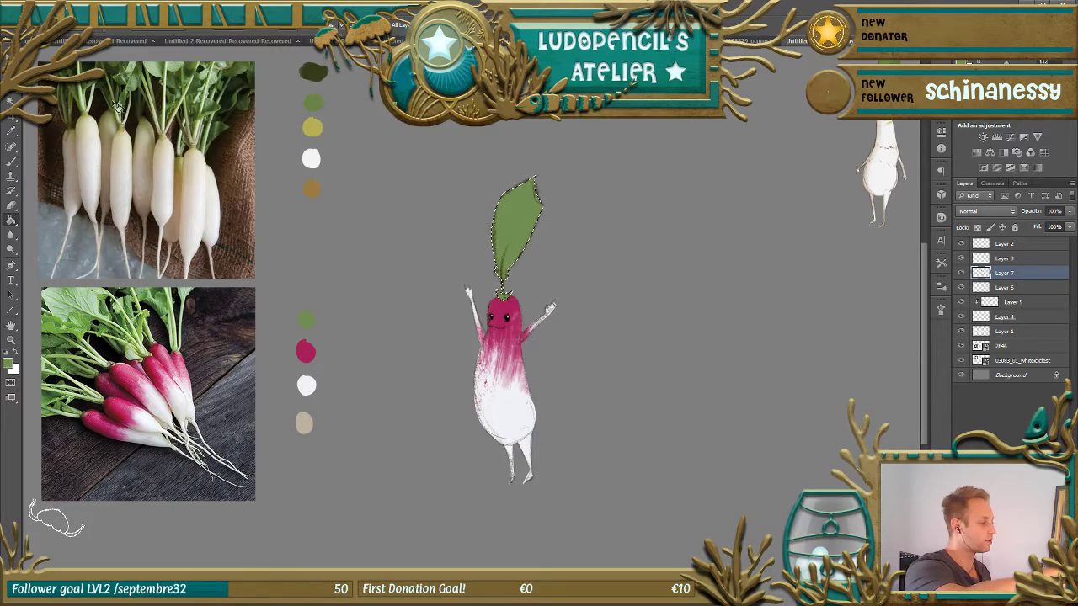
- Add two new layers above the leaf layer, place the second directly over the leaf and clip it to the leaf shape
key("b")
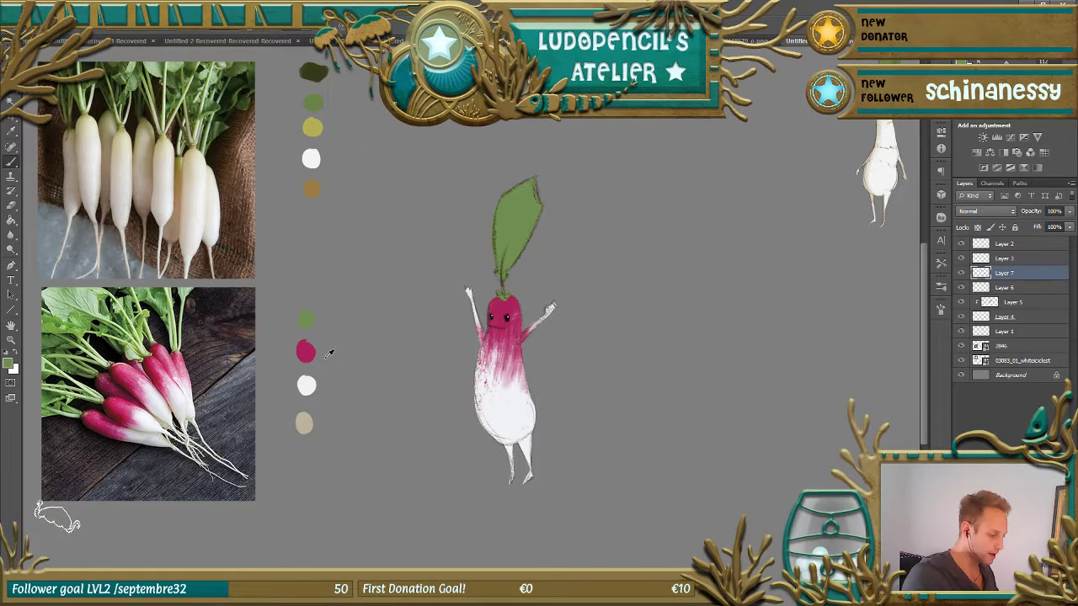
left_click(149, 300, "alt")
right_click(535, 241, "alt")
key("ctrl+shift+alt+n")
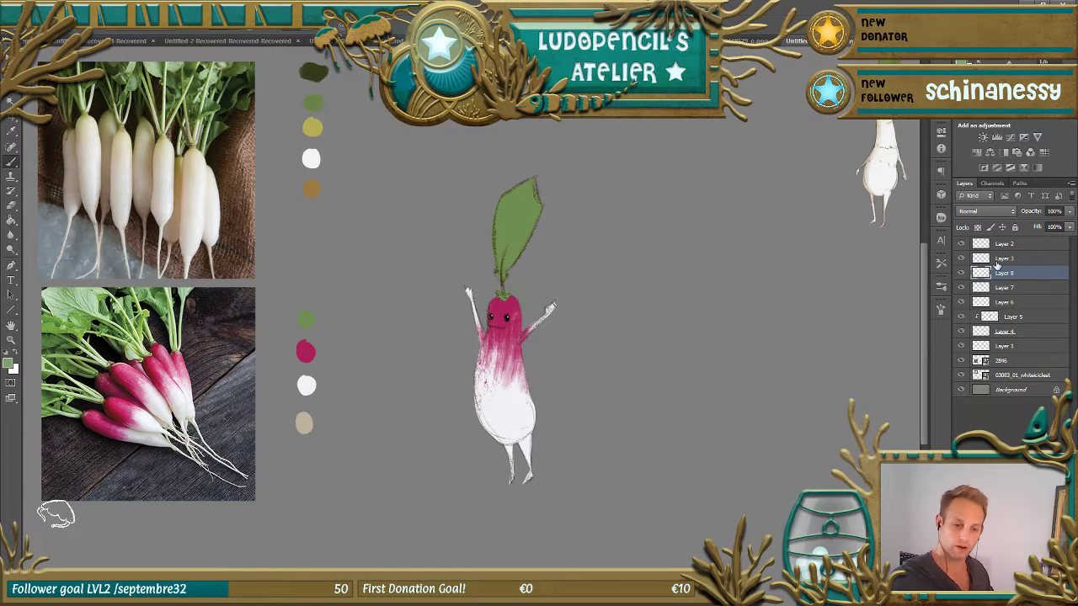
key("ctrl+shift+alt+n")
right_click(998, 271)
left_click(968, 336)
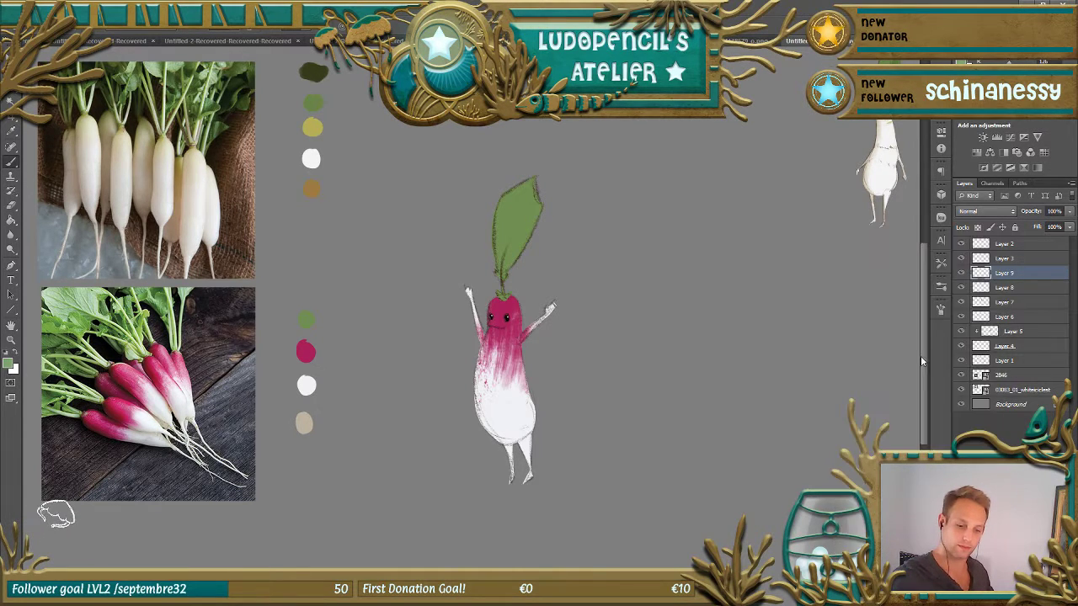
left_click(964, 303)
left_click_drag(1014, 273, 1012, 284)
right_click(1012, 284)
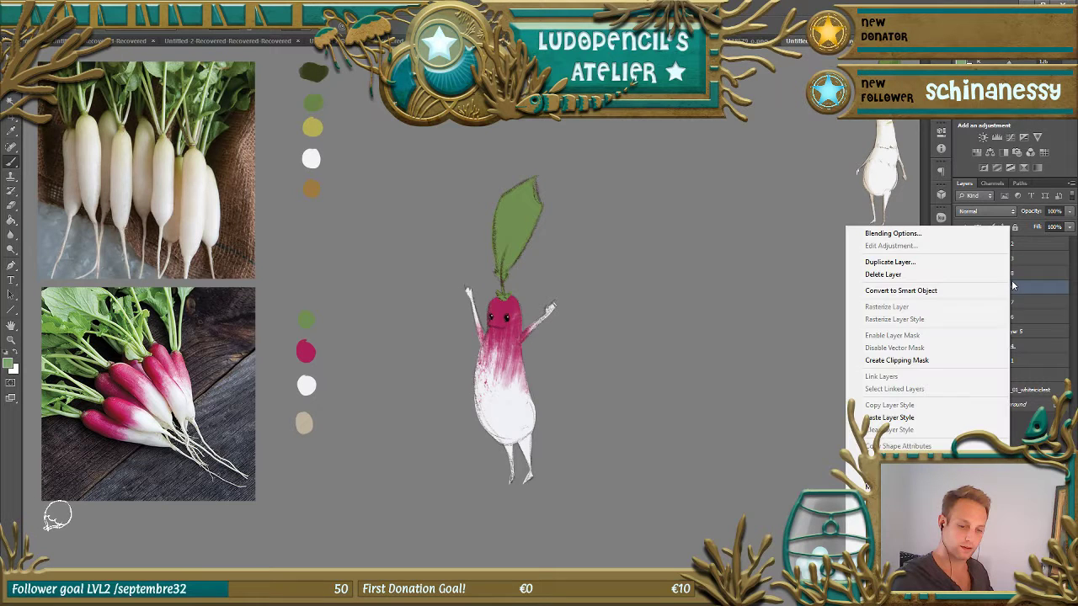
left_click(936, 360)
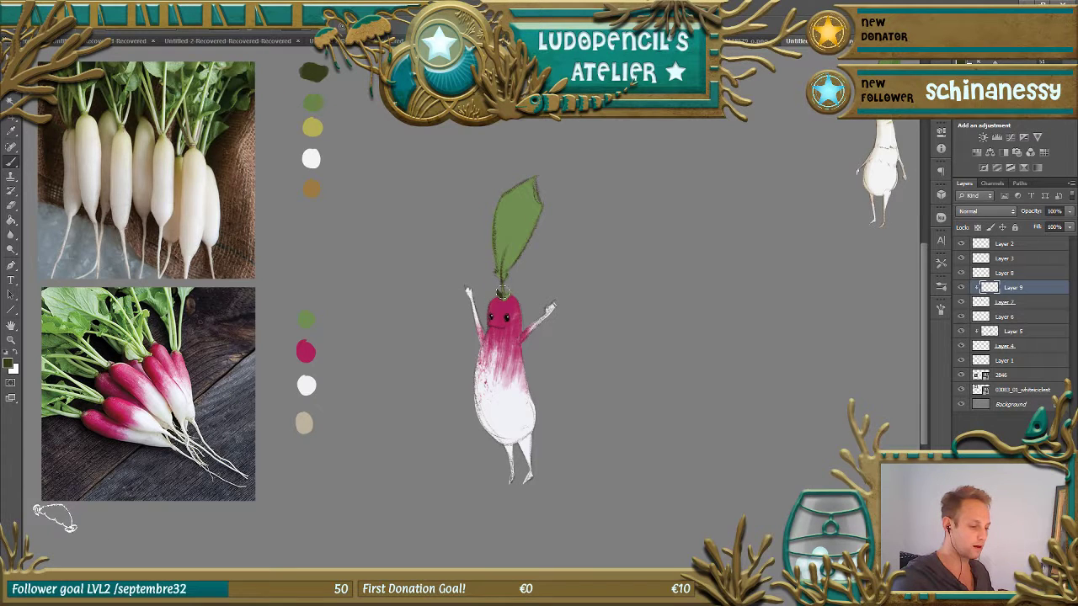
- Shade the right half of the leaf in dark green, reduce the shading layer's opacity to 34%, and check the leaf layer's visibility
mouse_move(526, 216)
left_mouse_down()
mouse_move(508, 278)
mouse_move(532, 186)
mouse_move(512, 244)
mouse_move(534, 192)
mouse_move(527, 223)
mouse_move(536, 207)
mouse_move(514, 255)
mouse_move(532, 188)
mouse_move(508, 229)
mouse_move(509, 242)
mouse_move(524, 196)
mouse_move(502, 267)
mouse_move(534, 179)
mouse_move(513, 218)
mouse_move(532, 191)
left_mouse_up()
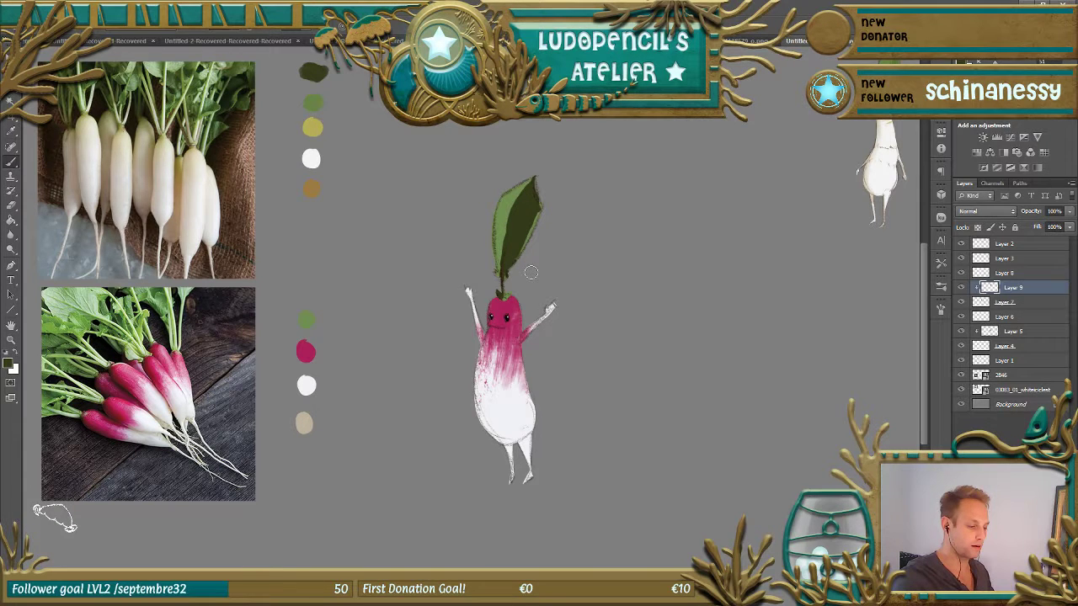
left_click_drag(1069, 216, 1033, 226)
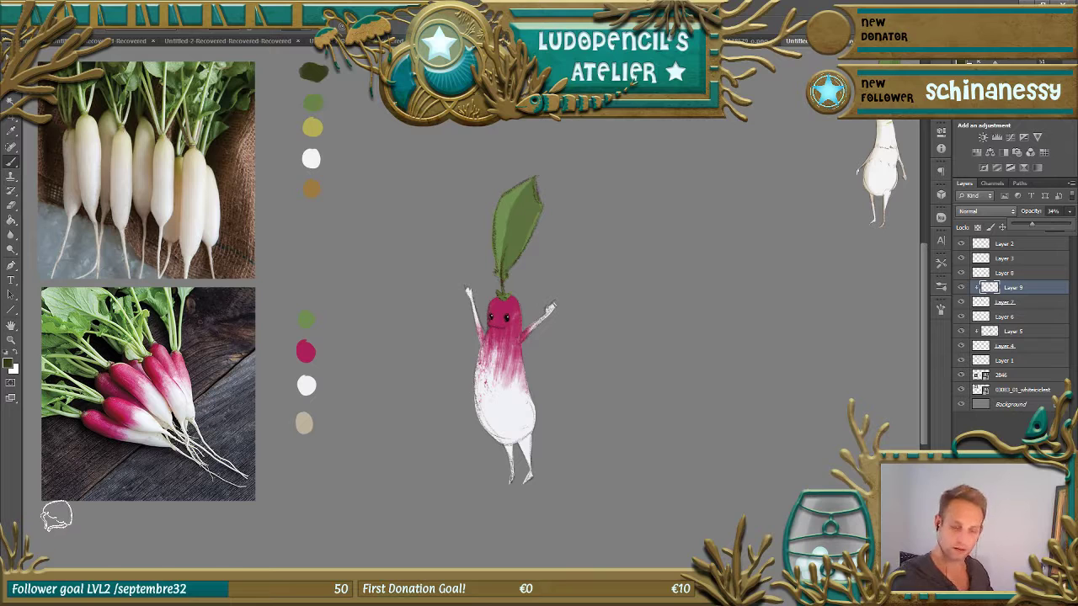
left_click(965, 274)
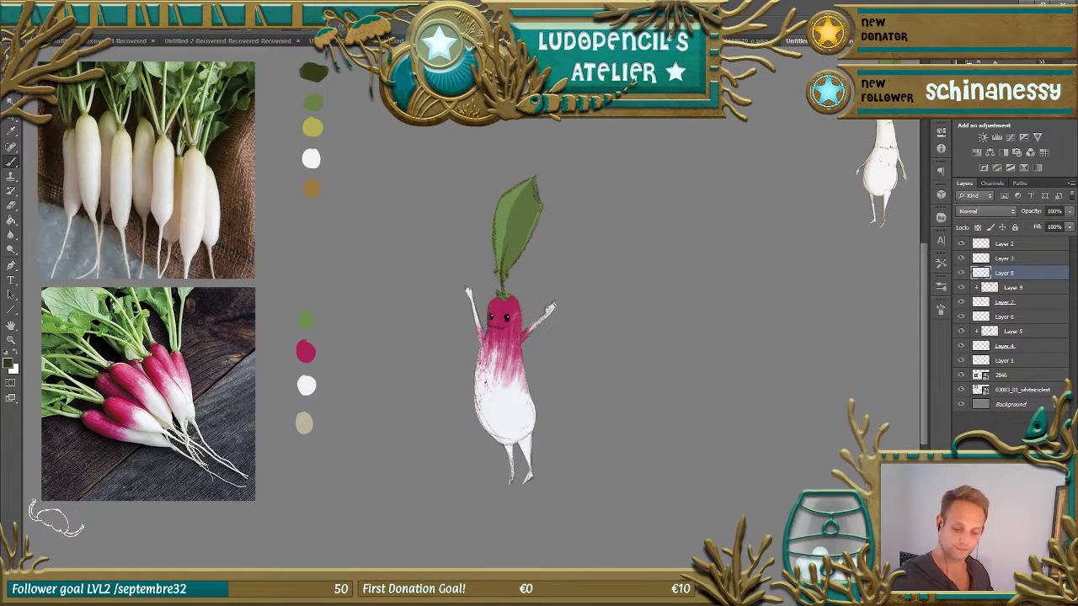
left_click(960, 301)
left_click(961, 302)
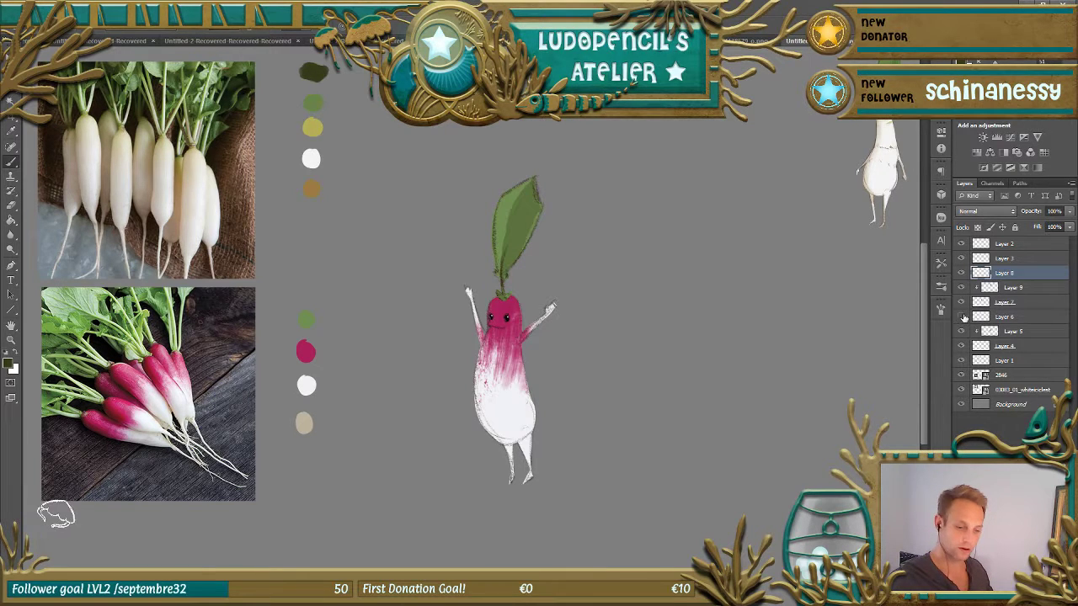
- Add a new layer above the magenta layer and clip it to the radish's body
left_click(1010, 331)
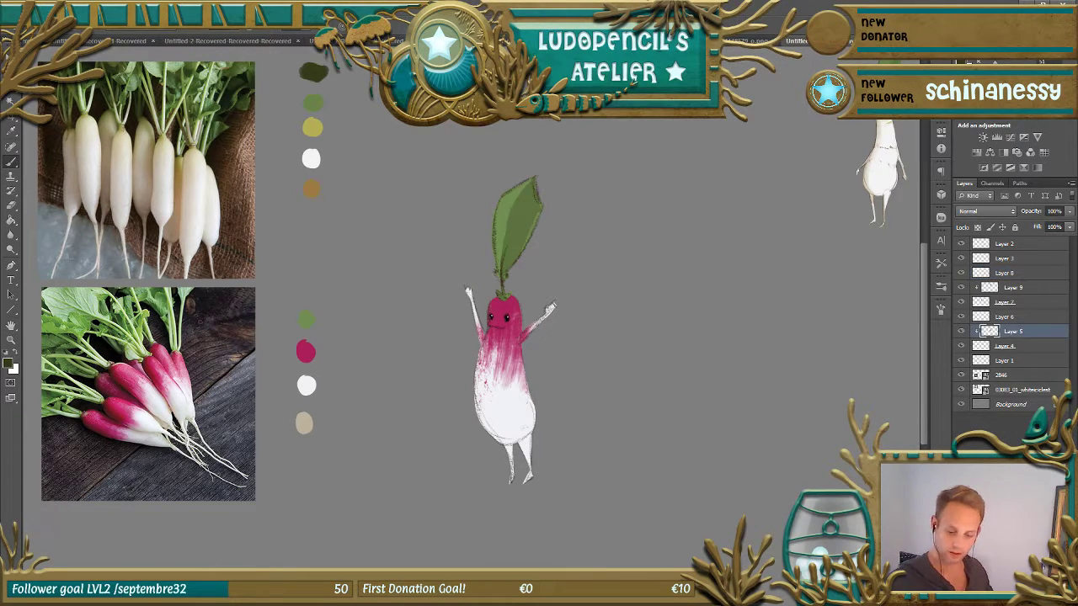
key("ctrl+shift+alt+n")
right_click(1018, 332)
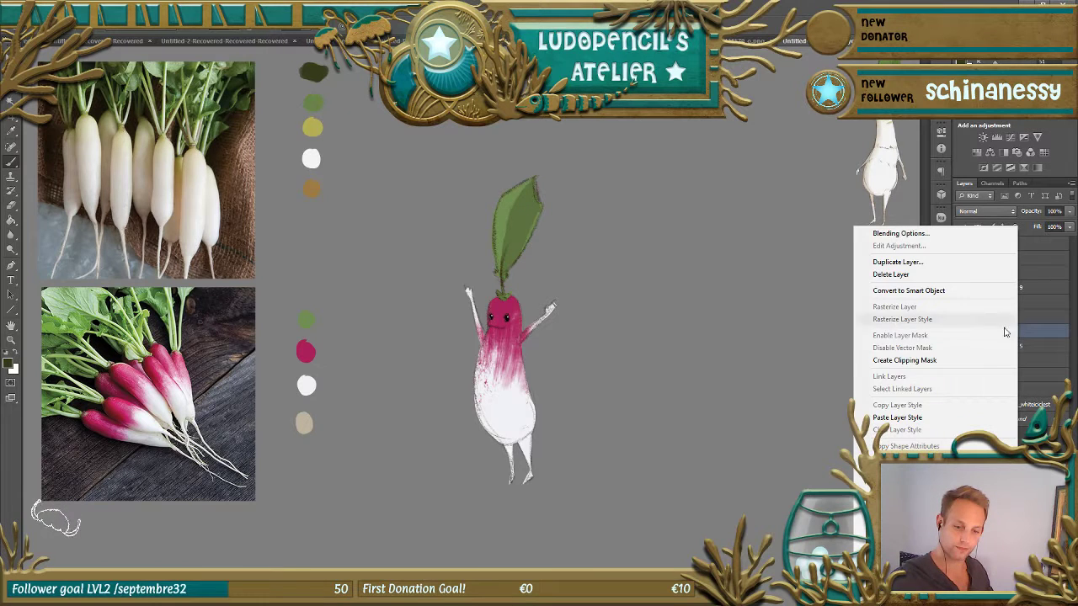
left_click(965, 361)
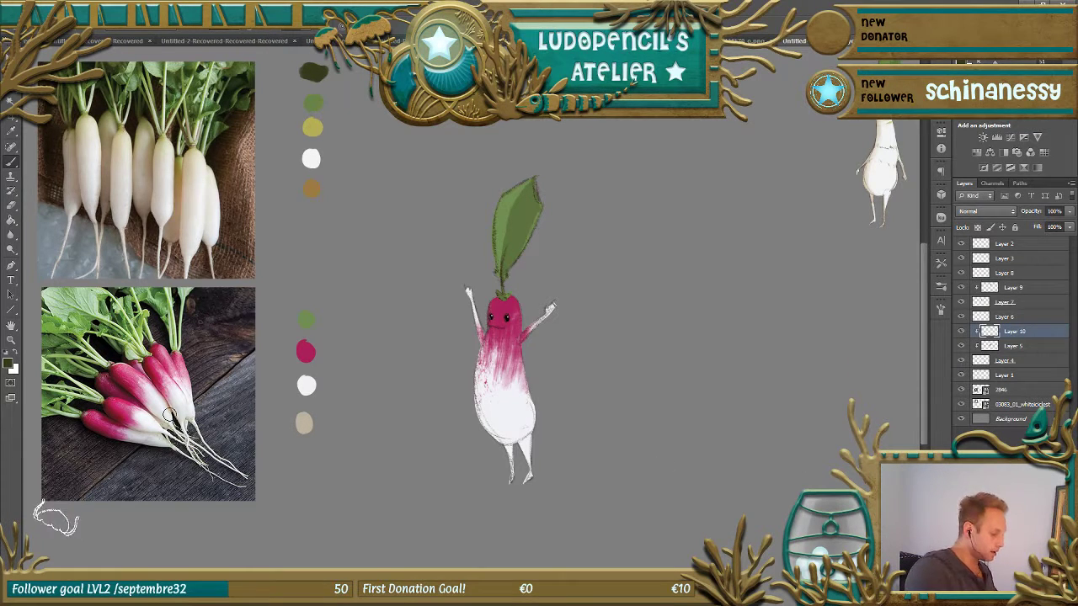
- Paint beige shading down the left side of the body, arms and legs, and soften its inner edge with the eraser
left_click(305, 422, "alt")
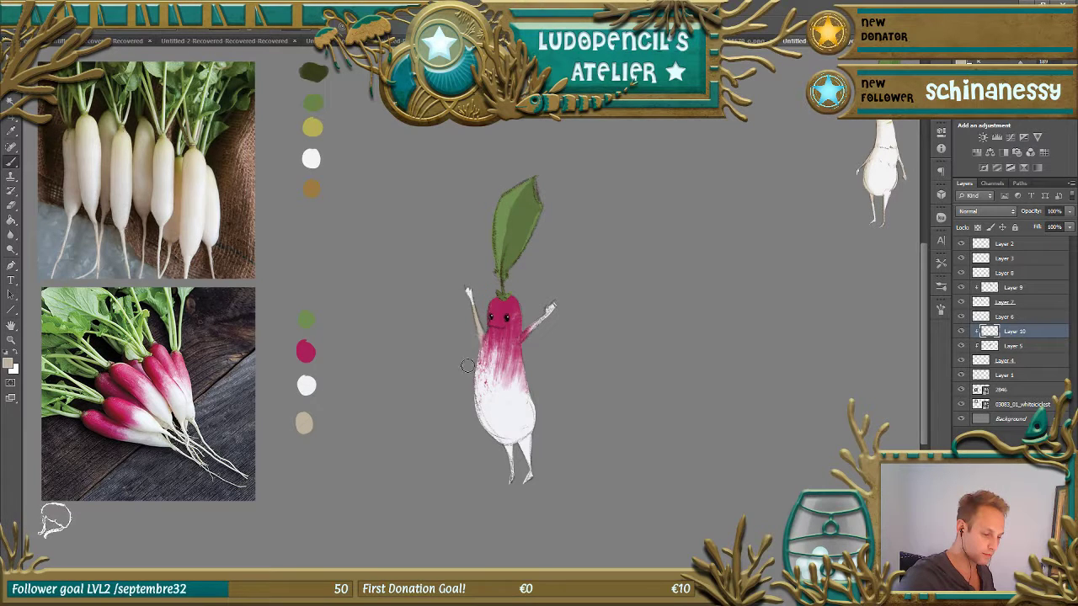
mouse_move(495, 300)
left_mouse_down()
mouse_move(490, 324)
mouse_move(502, 329)
mouse_move(492, 331)
left_mouse_up()
mouse_move(490, 330)
left_mouse_down()
mouse_move(468, 370)
mouse_move(493, 337)
mouse_move(488, 433)
mouse_move(491, 342)
mouse_move(474, 369)
mouse_move(494, 434)
mouse_move(470, 394)
mouse_move(505, 443)
mouse_move(483, 358)
left_mouse_up()
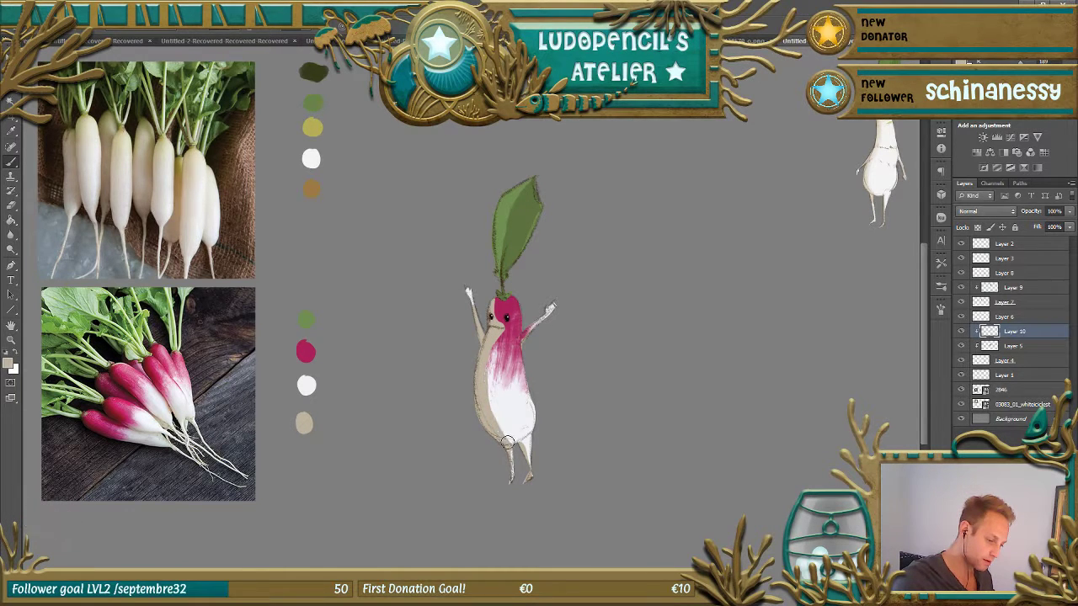
key("e")
mouse_move(503, 302)
left_mouse_down()
mouse_move(504, 396)
mouse_move(502, 383)
mouse_move(513, 430)
mouse_move(500, 411)
mouse_move(511, 387)
mouse_move(511, 420)
mouse_move(539, 445)
left_mouse_up()
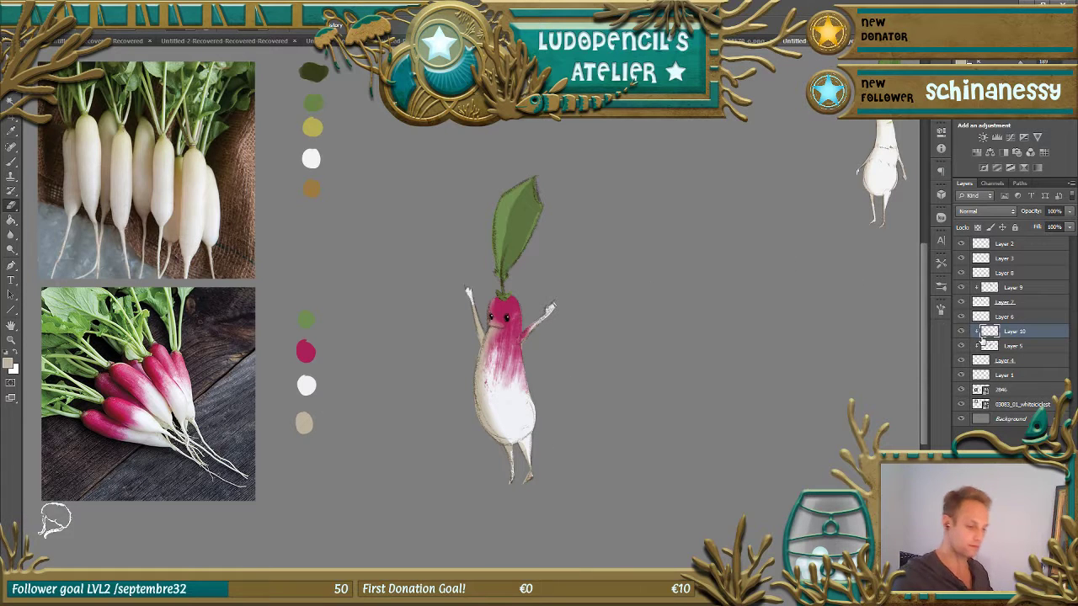
- Try Overlay on the beige shading layer, settle on Multiply, and lower its opacity to 57%
left_click(985, 210)
left_click(985, 359)
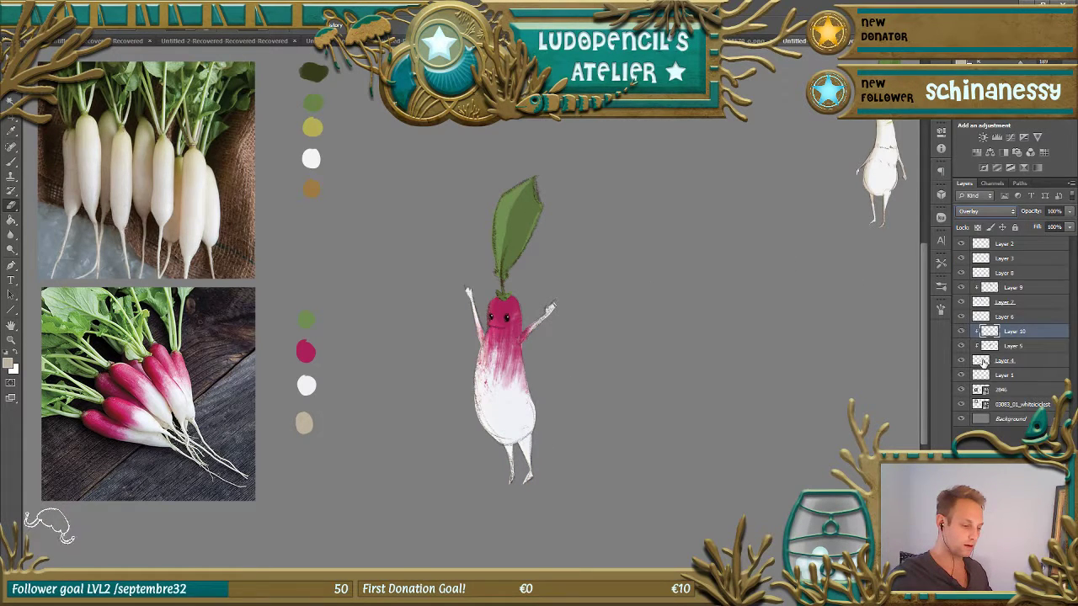
left_click(983, 211)
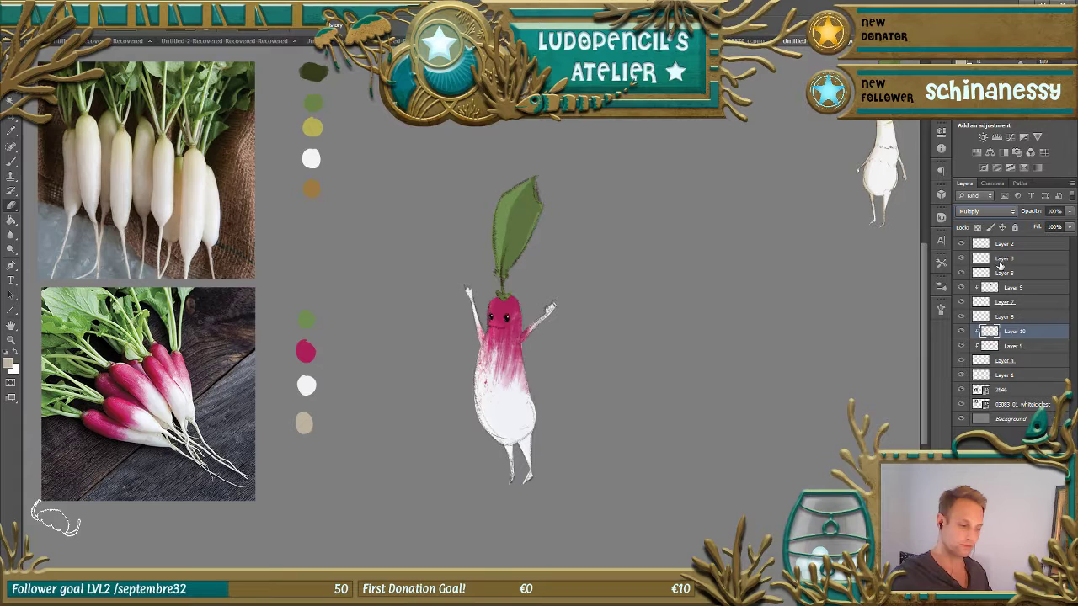
left_click(976, 258)
left_click_drag(1067, 218, 1047, 228)
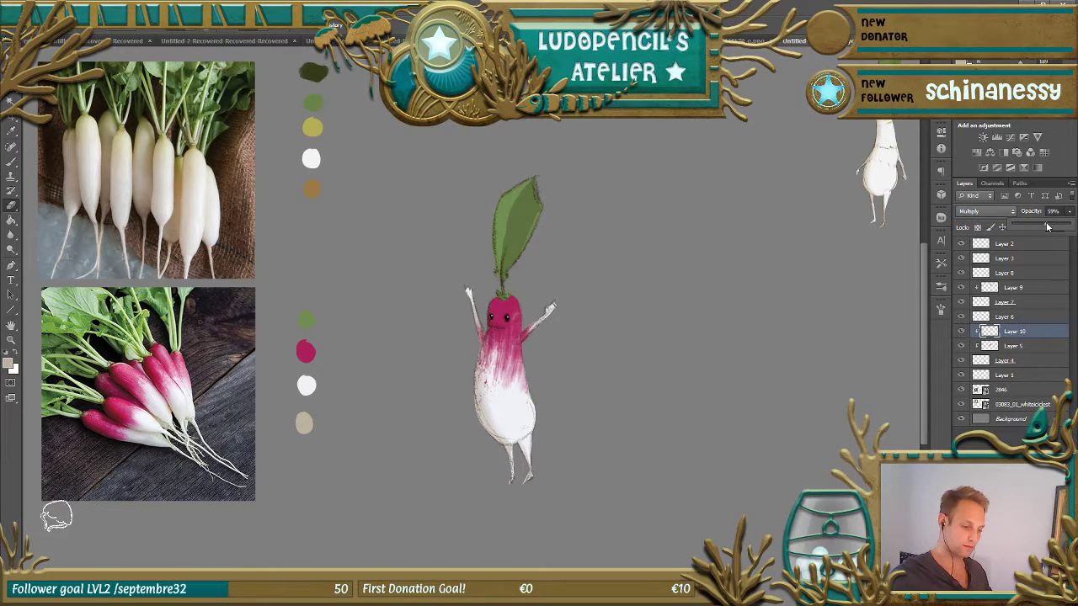
left_click(965, 359)
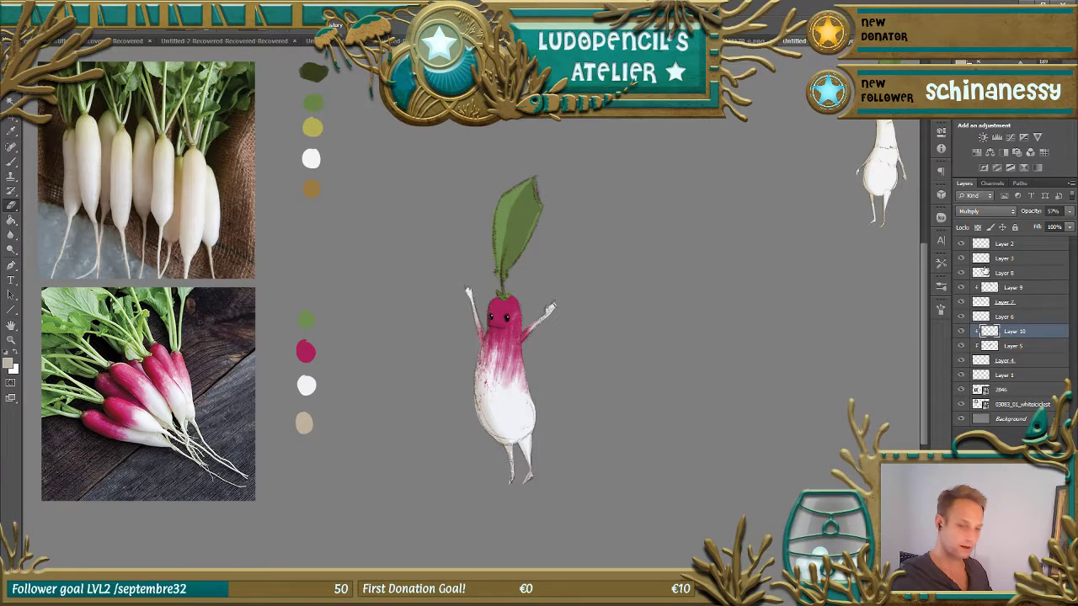
- Merge all of the pink radish's layers, from Layer 3 down to Layer 4, into one and check the remaining layers' visibility
left_click(961, 258)
left_click(961, 258)
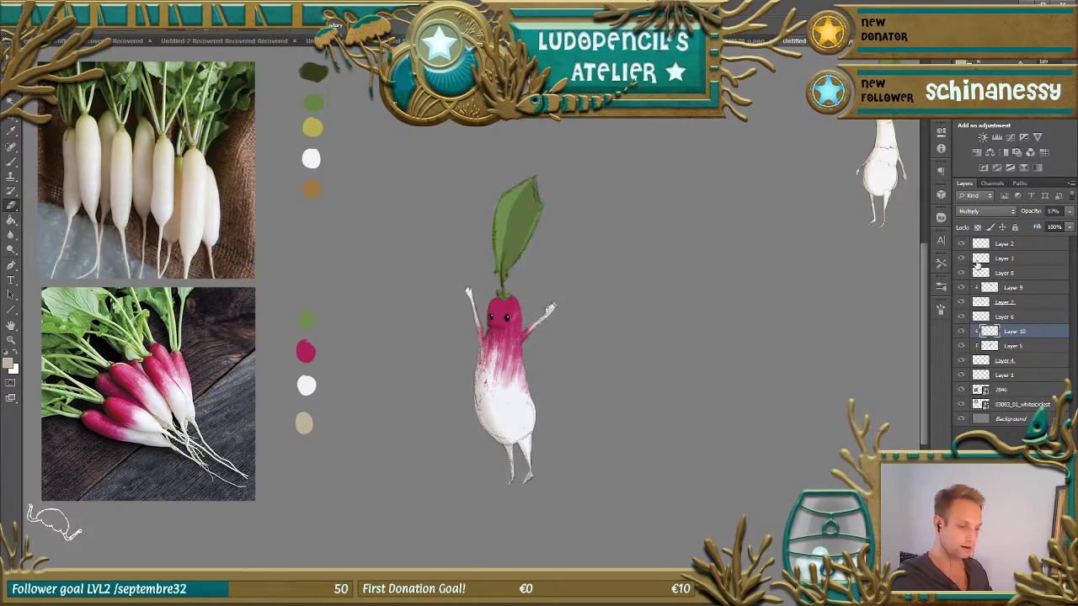
left_click(1010, 258)
left_click(1003, 360, "shift")
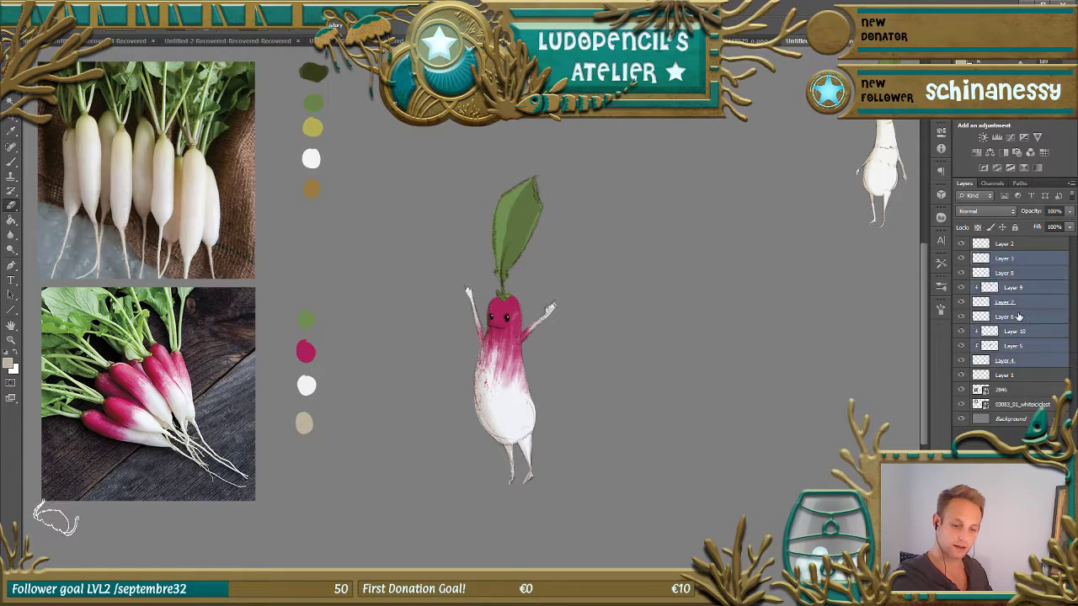
right_click(986, 341)
left_click(905, 484)
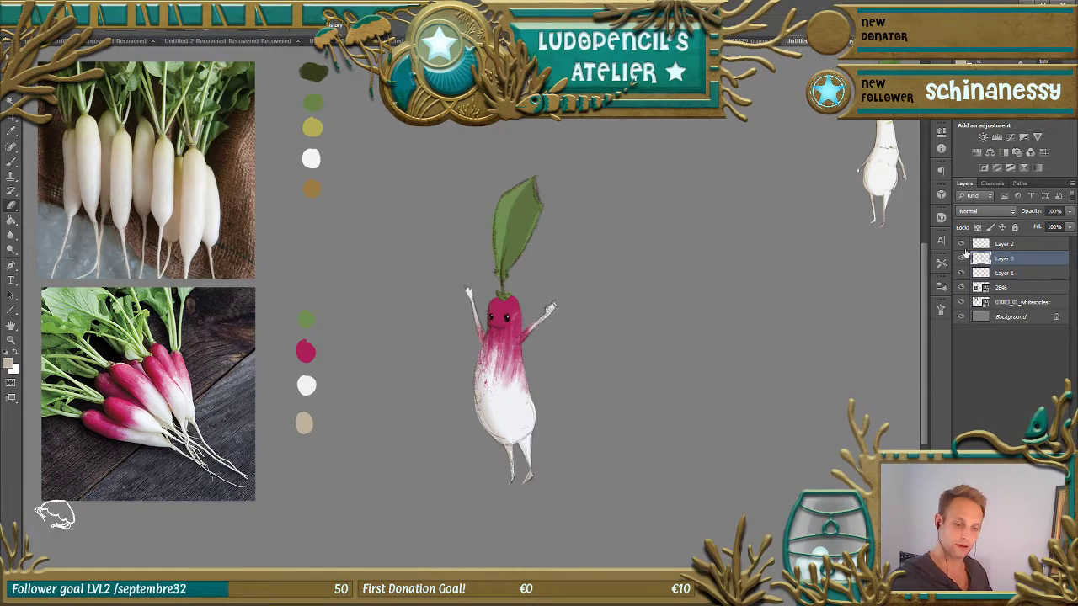
left_click(962, 244)
left_click(962, 244)
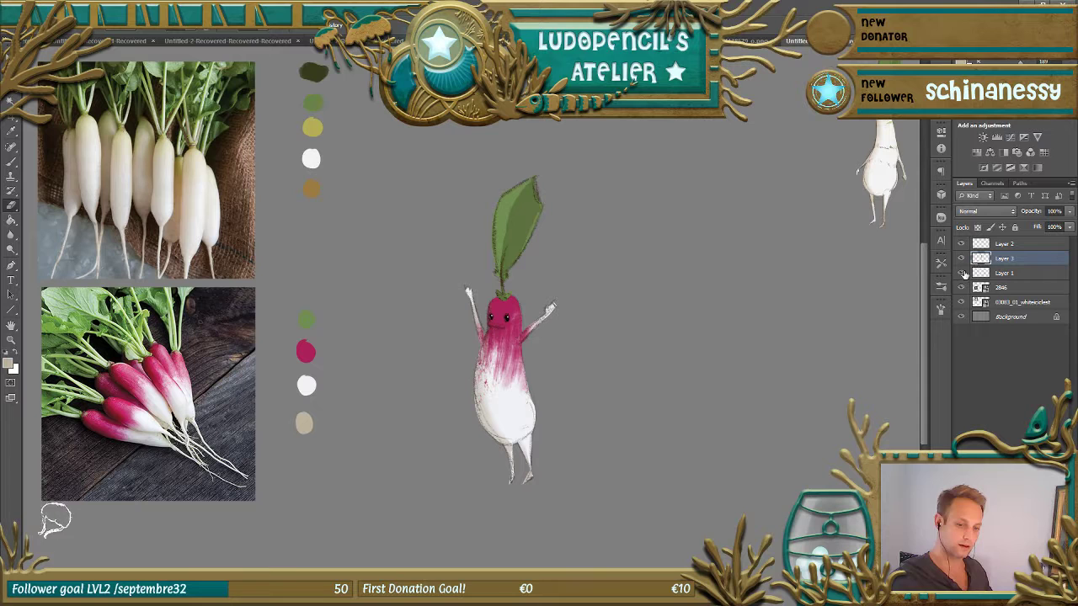
left_click(962, 272)
left_click(961, 272)
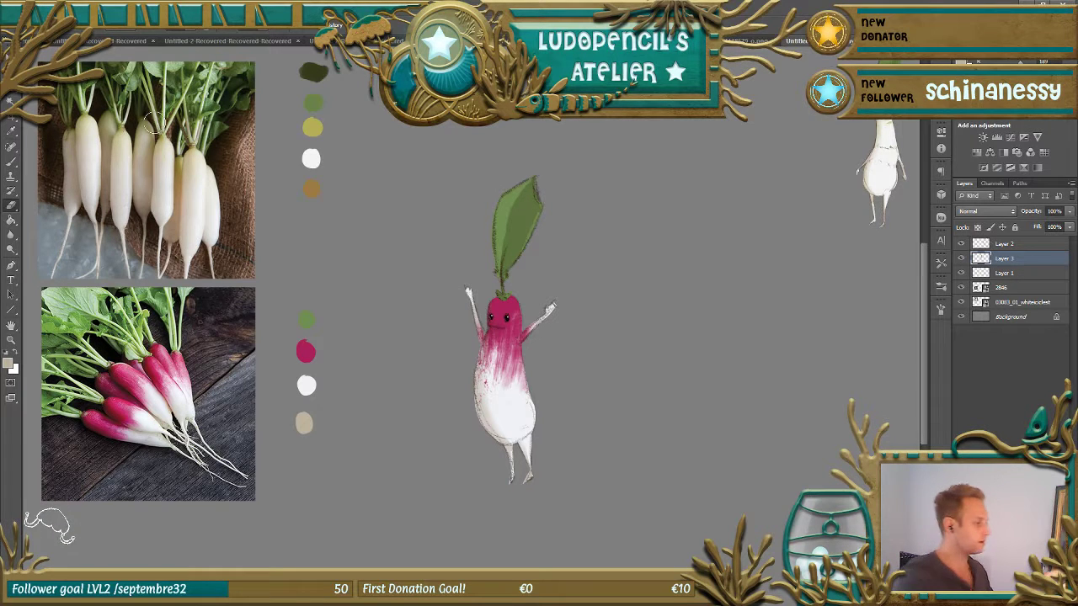
- Move the merged pink radish next to the white radish
mouse_move(508, 407)
left_mouse_down()
mouse_move(829, 165)
mouse_move(848, 181)
left_mouse_up()
key("ctrl+t")
left_click_drag(889, 255, 850, 234)
key("Escape")
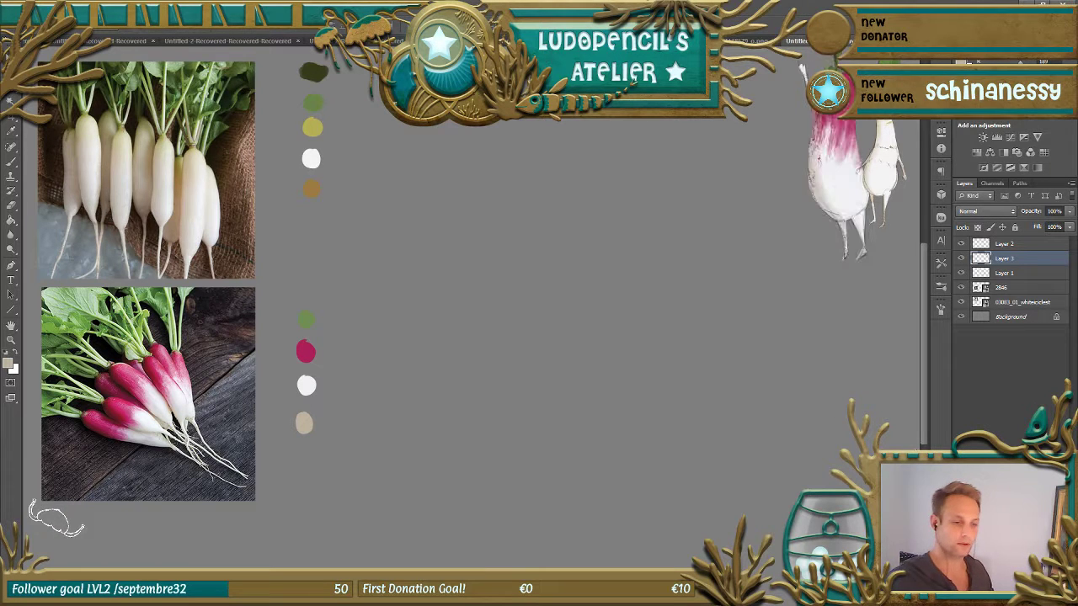
- Scale the pink radish down to about the white radish's size and line it up beside it
key("ctrl+t")
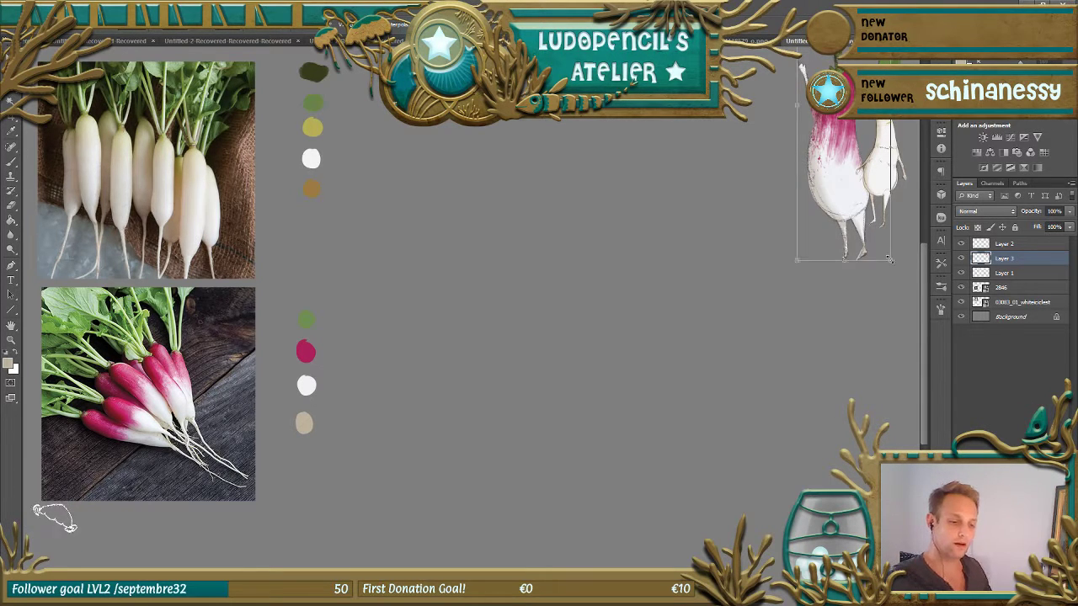
left_click_drag(889, 261, 857, 212)
left_click_drag(840, 158, 821, 185)
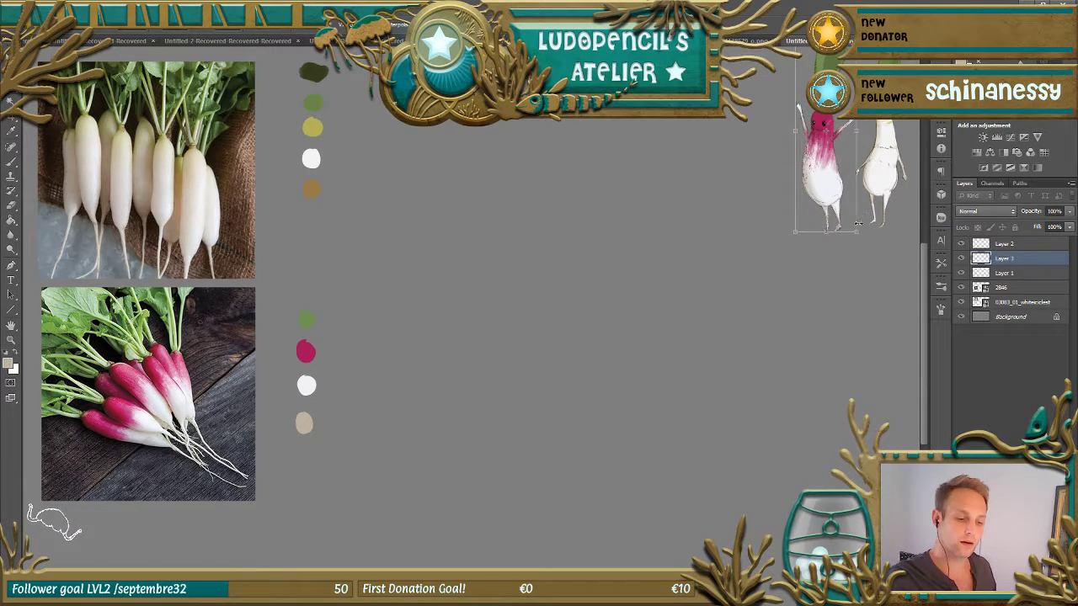
left_click_drag(853, 229, 856, 224)
left_click_drag(838, 188, 841, 187)
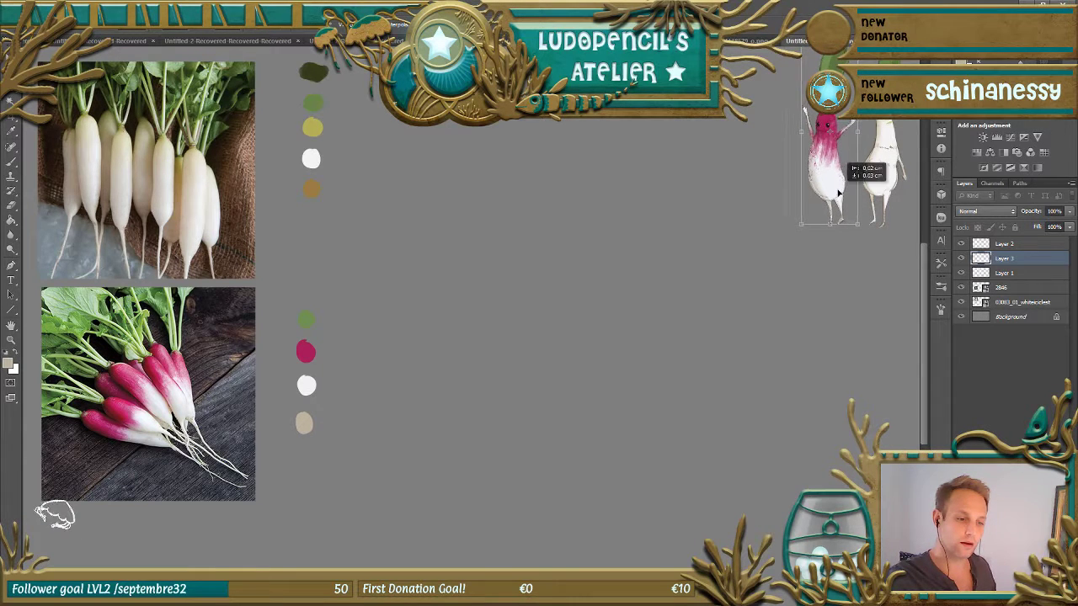
key("Return")
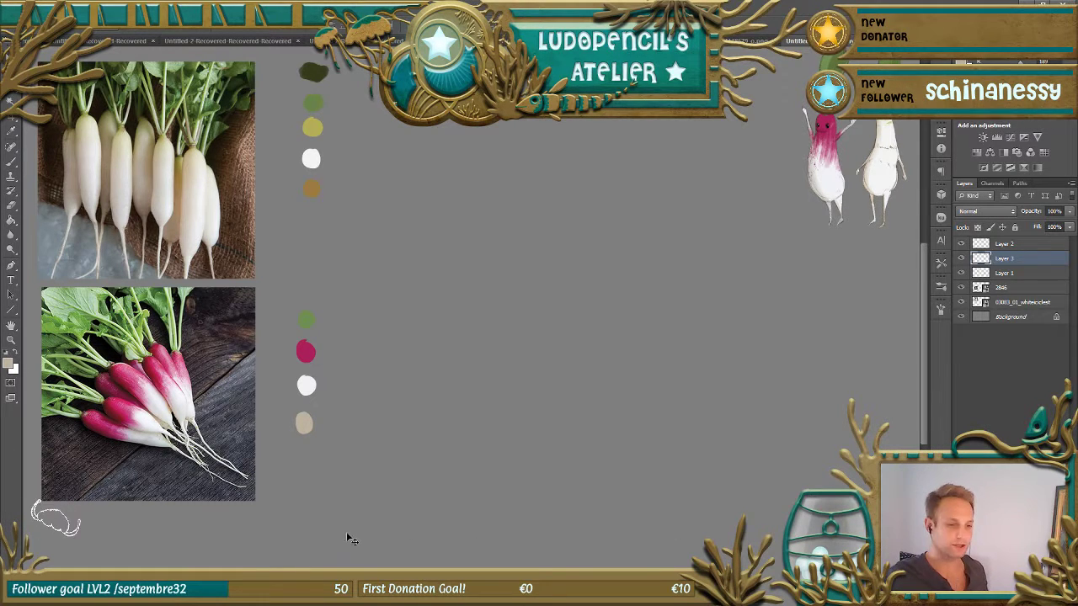
left_click(1006, 274, "shift")
left_click_drag(875, 170, 858, 171)
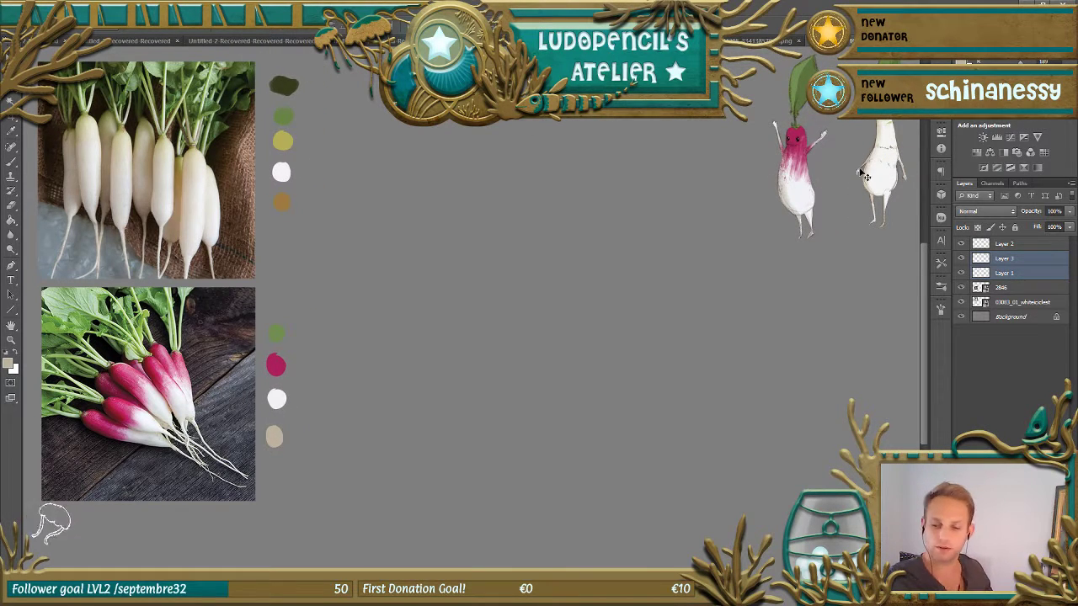
key("ctrl+z")
- Select both radish layers and move the two characters together down and further in from the canvas edge
left_click(1007, 260)
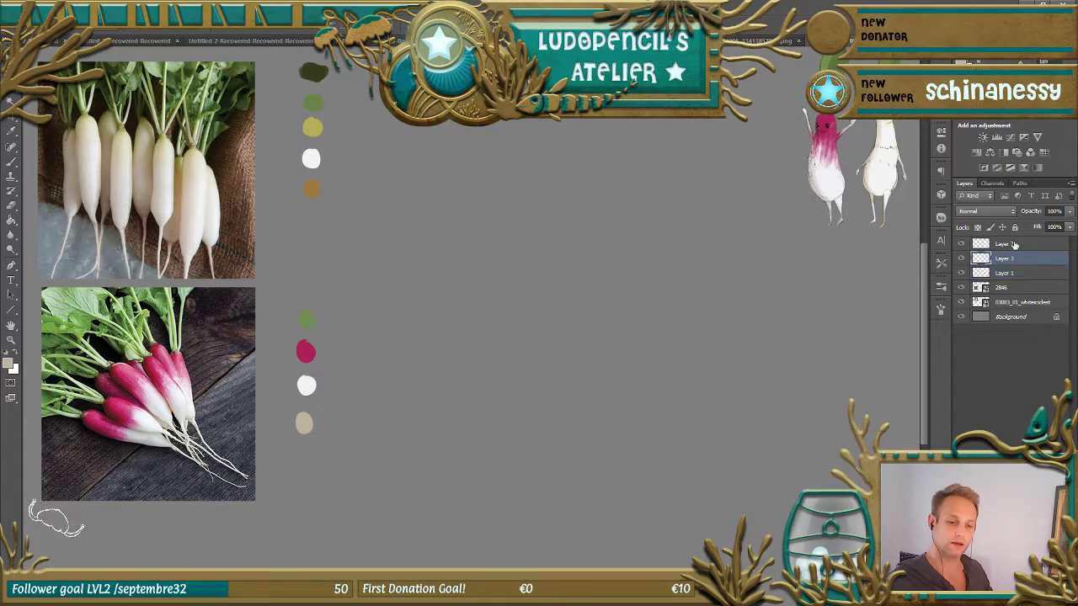
left_click(1006, 244, "shift")
left_click_drag(830, 192, 763, 236)
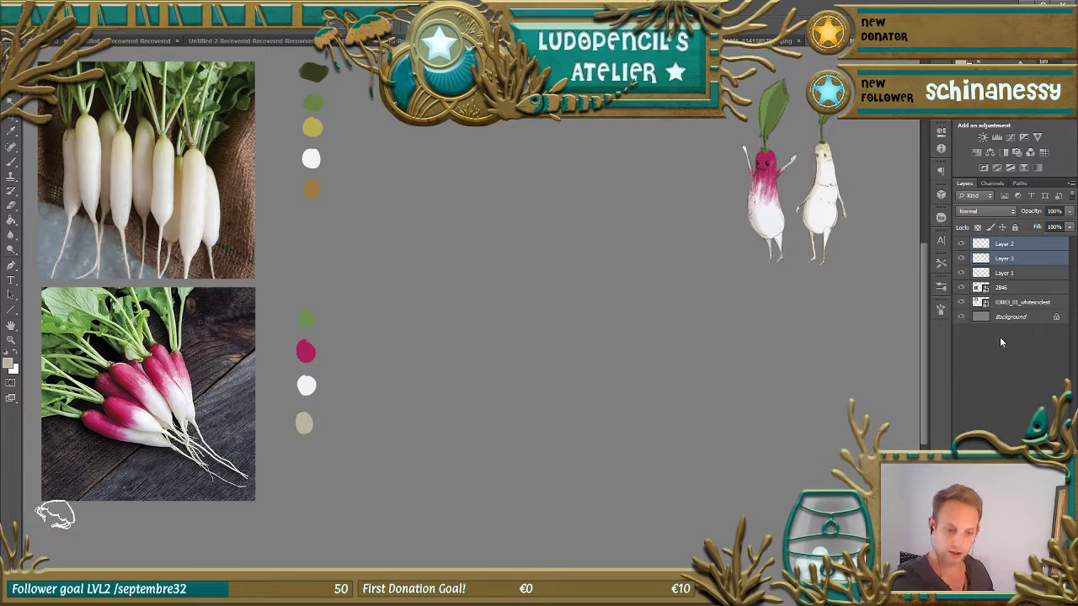
- Check which layer holds each radish by toggling their visibility, with only the pink radish's layer selected
left_click(961, 244)
left_click(960, 243)
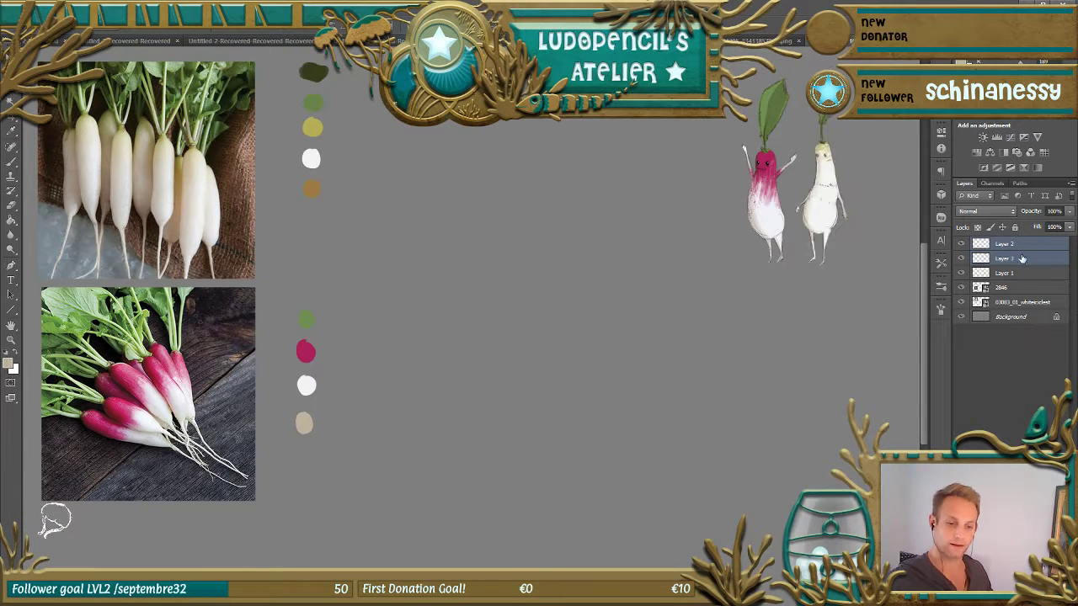
left_click(1021, 258)
left_click(960, 259)
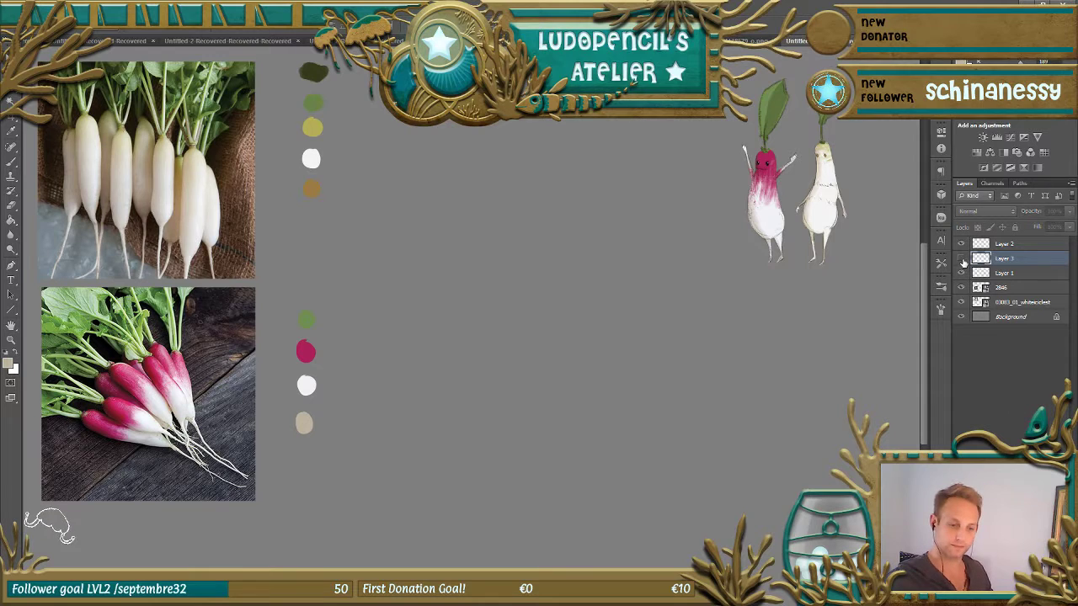
left_click(961, 258)
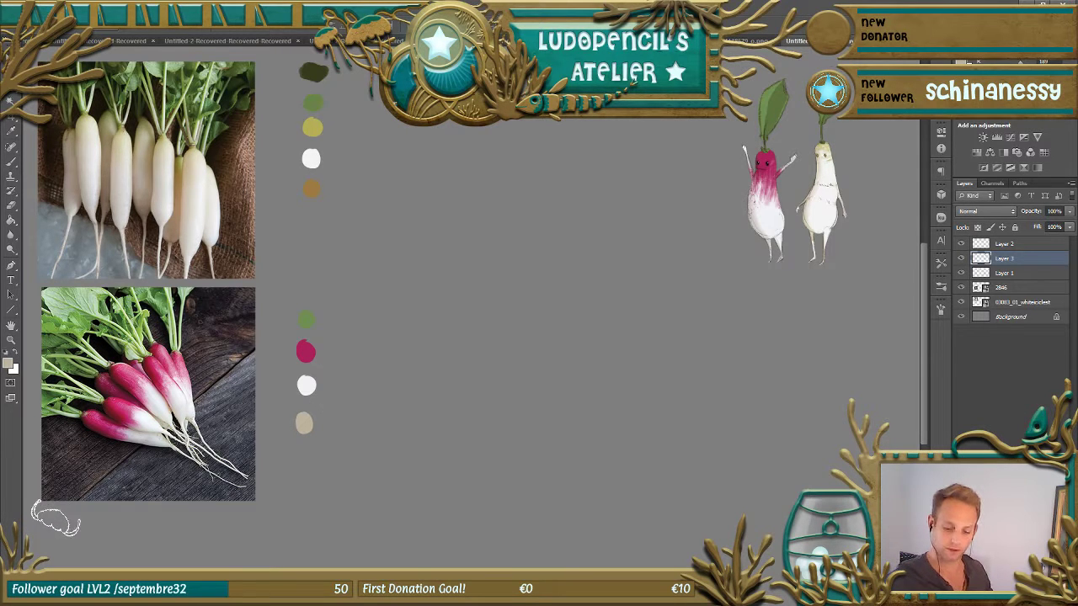
- Add a new layer and set the foreground colour to a very dark brown, based on a brown sampled from the white-radish photo
key("ctrl+alt+shift+n")
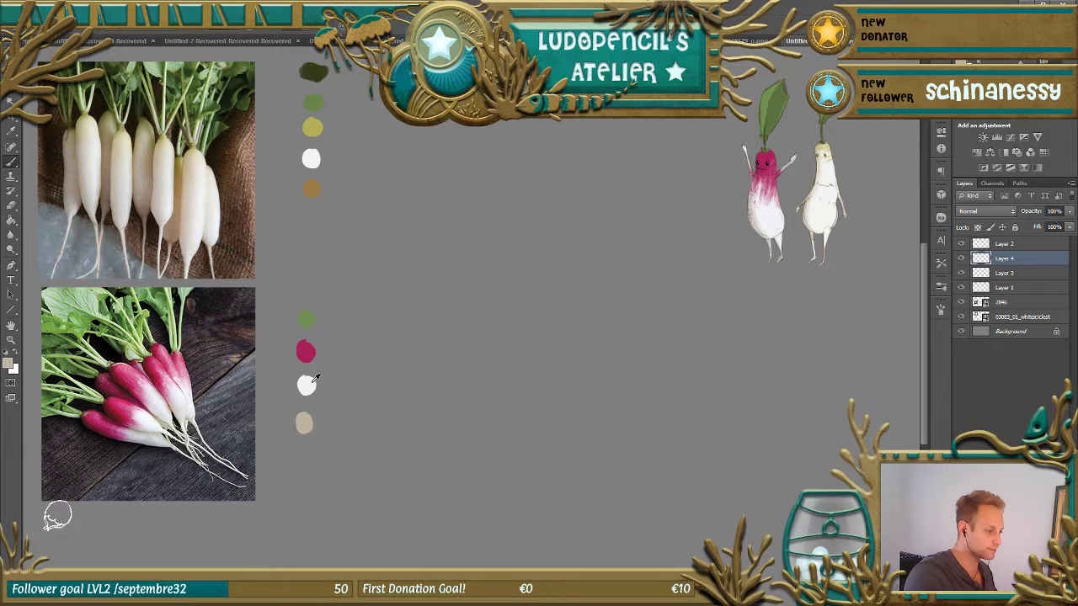
left_click(314, 70, "alt")
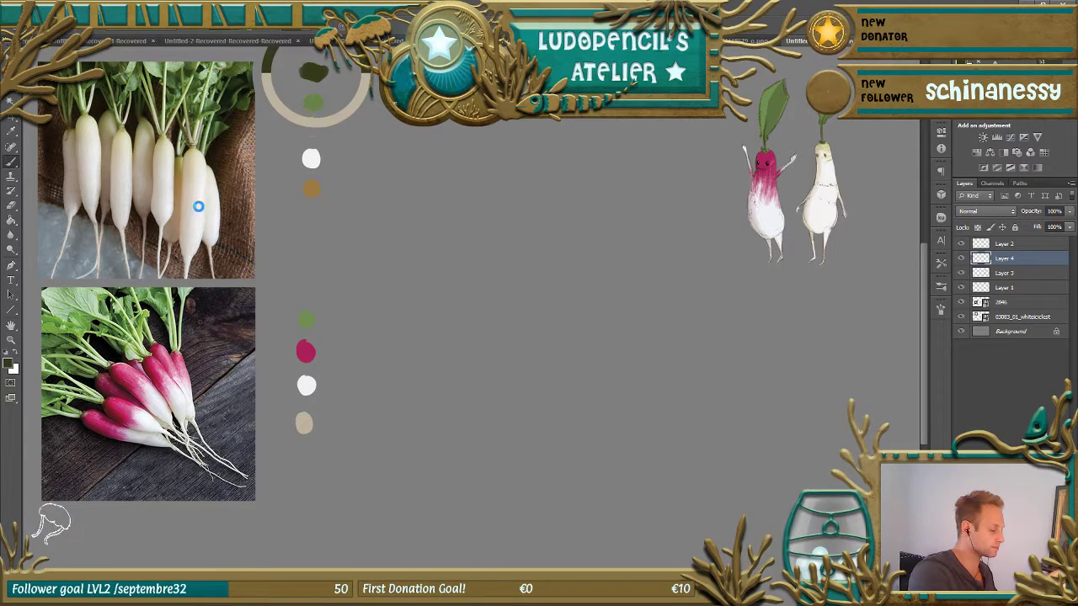
left_click(137, 168, "alt")
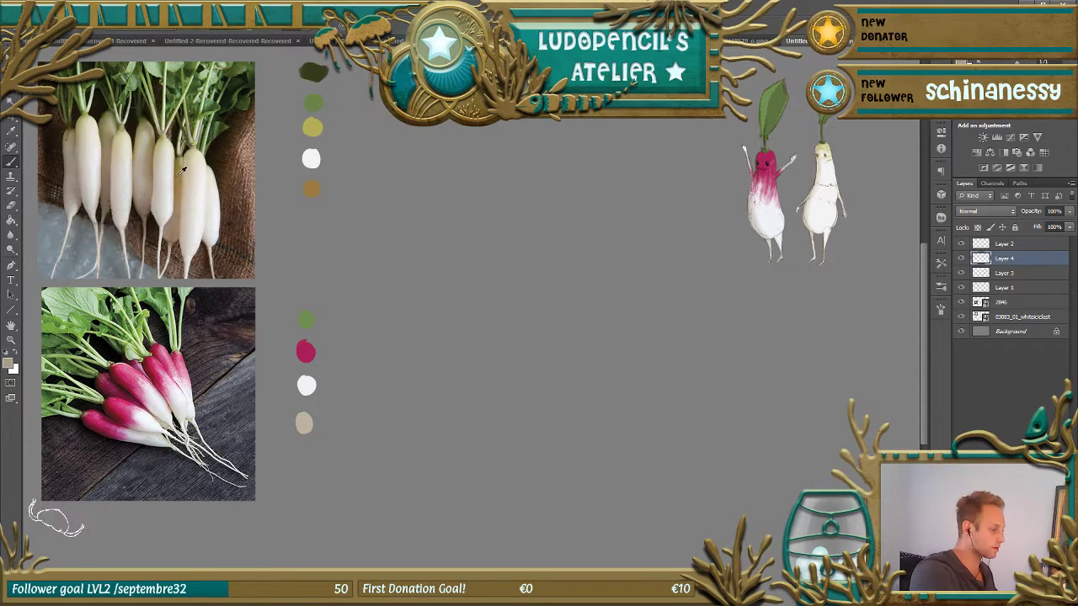
left_click(181, 169, "alt")
left_click(9, 363)
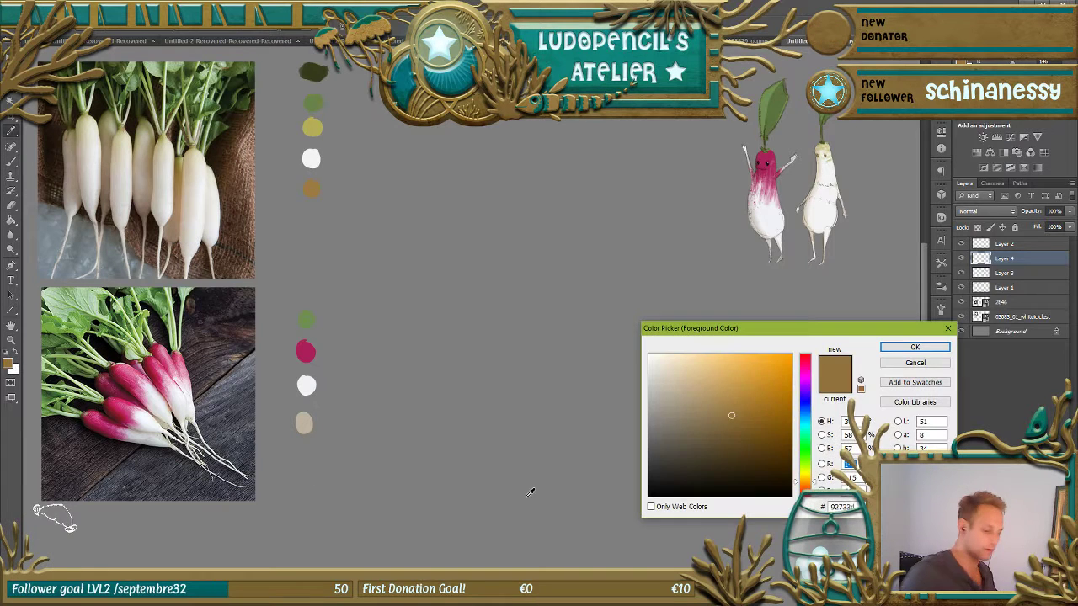
left_click(760, 459)
left_click(914, 347)
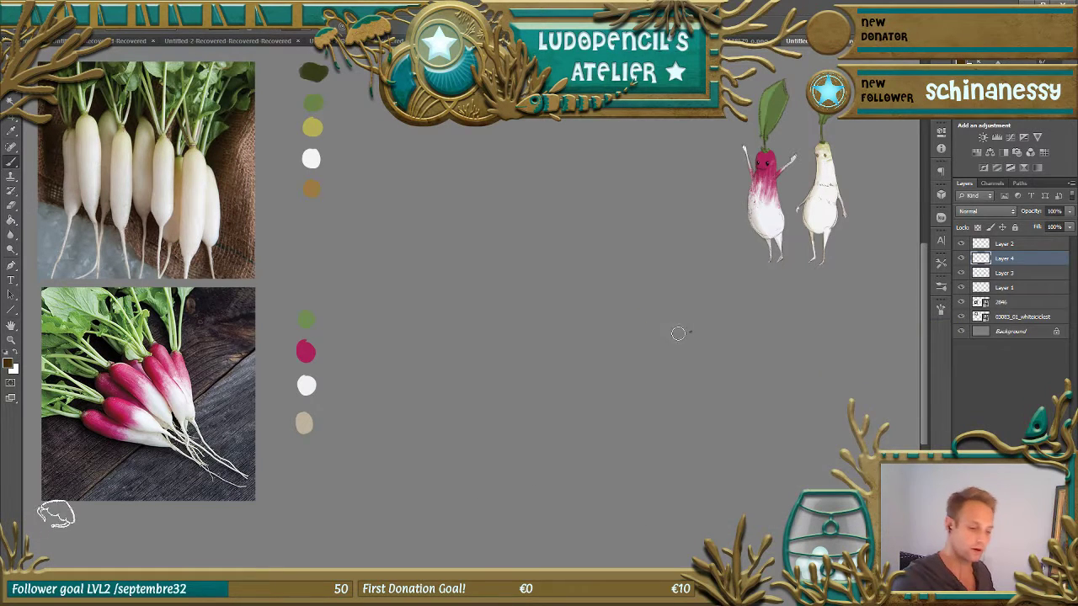
- Choose the 3 px textured brush at 100% hardness for line sketching
right_click(678, 333)
left_click_drag(808, 411, 809, 459)
left_click(723, 445)
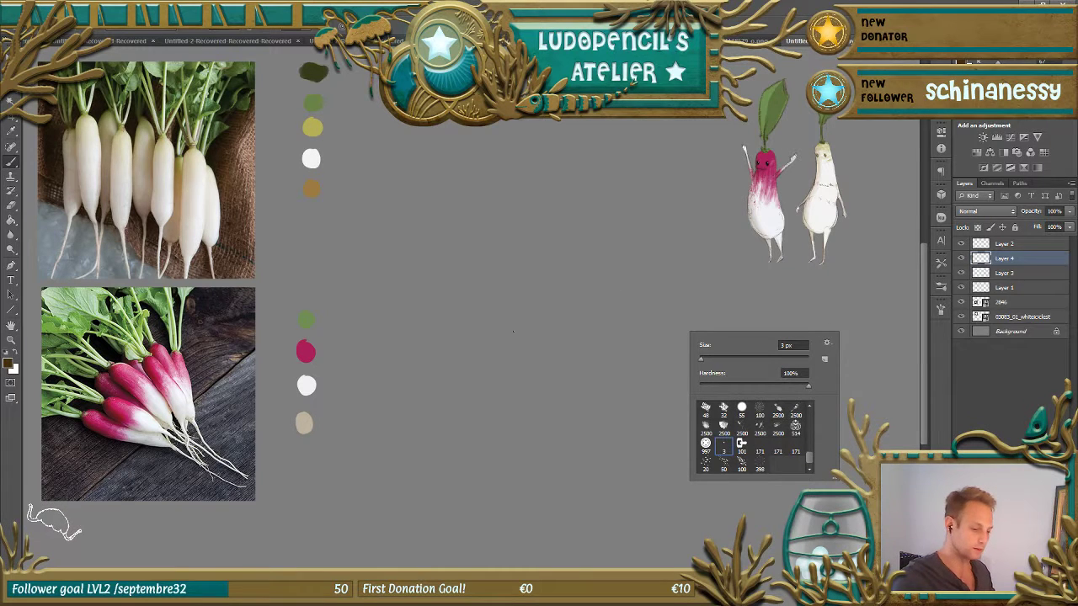
key("Return")
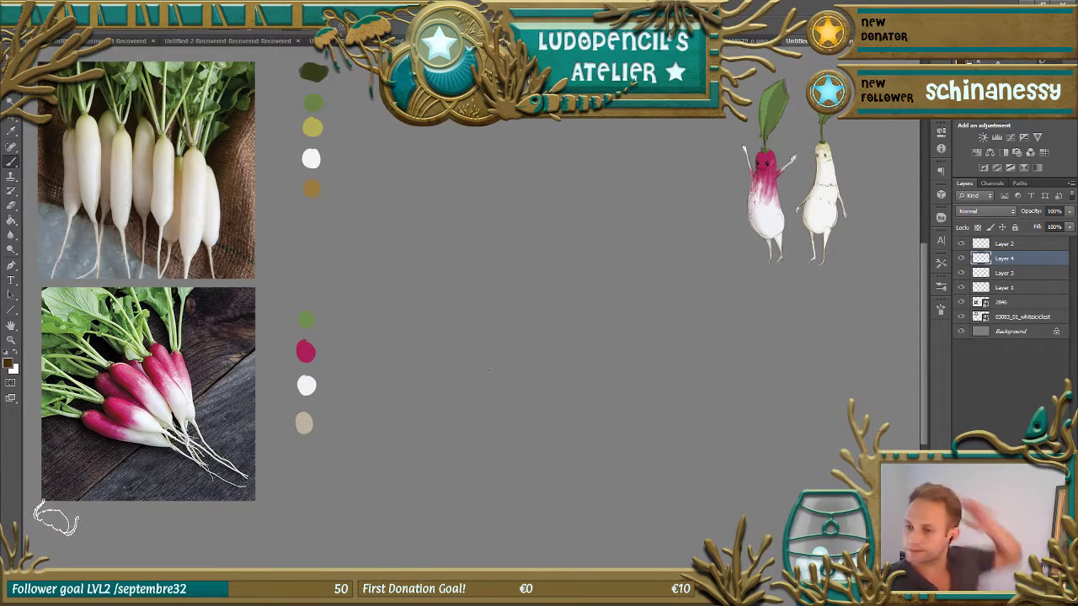
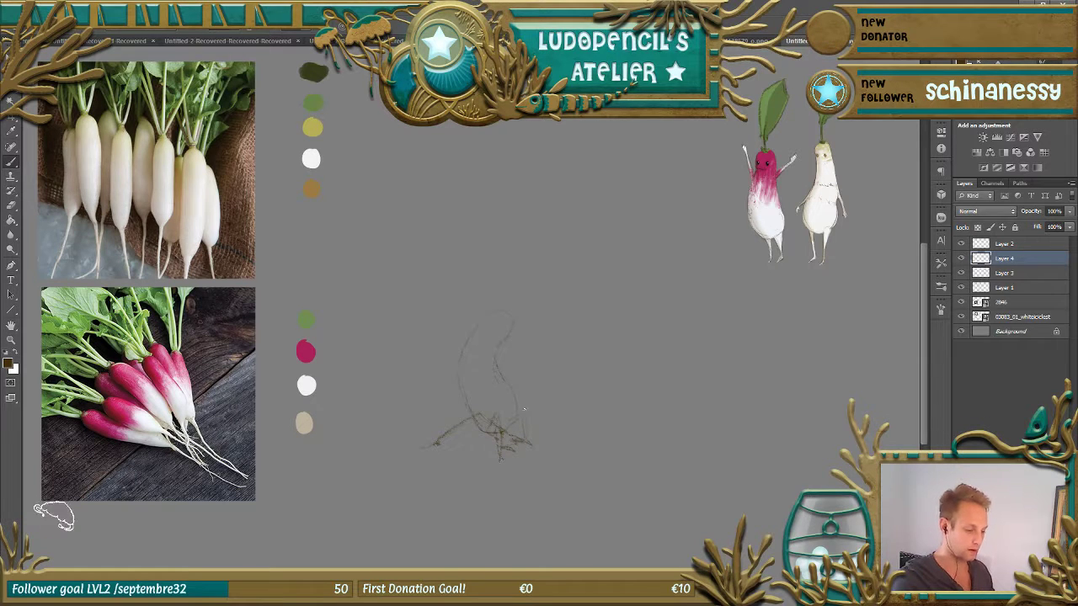
- Sketch a third radish character with a curved body and thin root legs, reworking the outline of its bowed head
left_click_drag(476, 330, 517, 327)
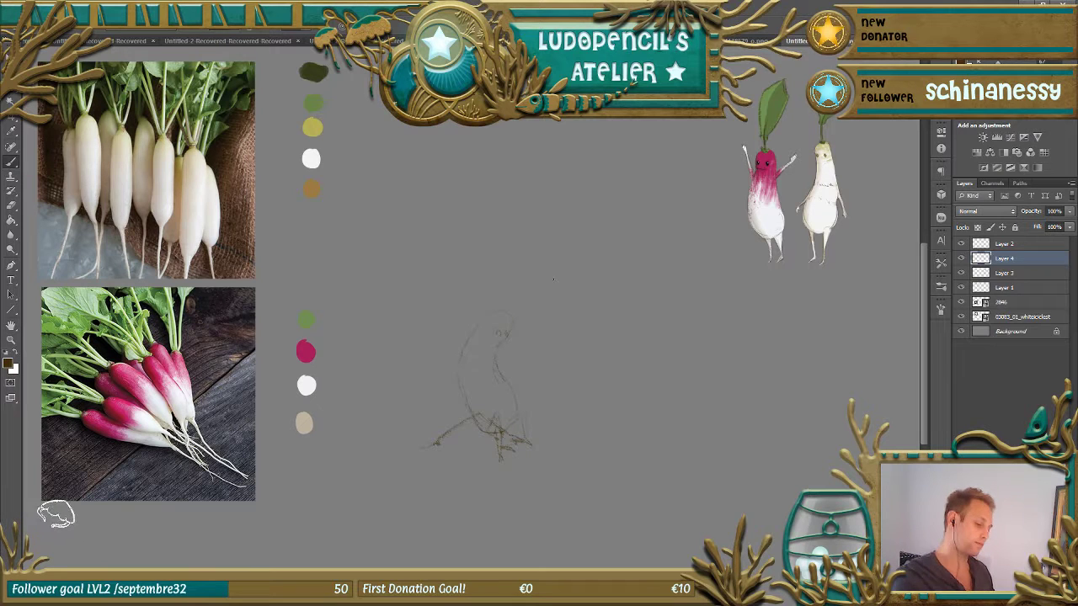
left_click_drag(537, 328, 499, 334)
key("b")
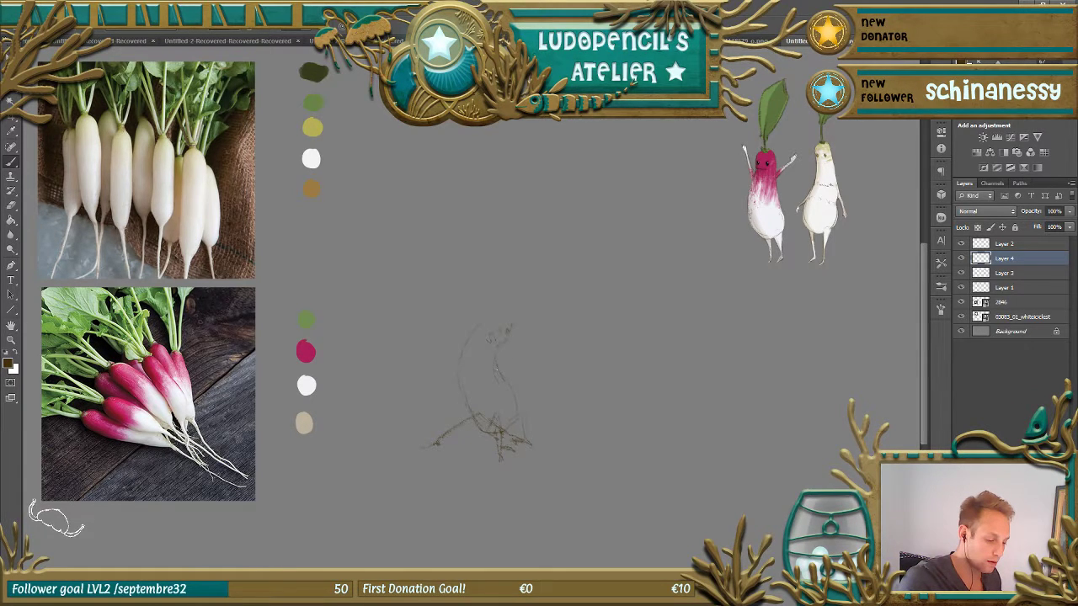
left_click(10, 162)
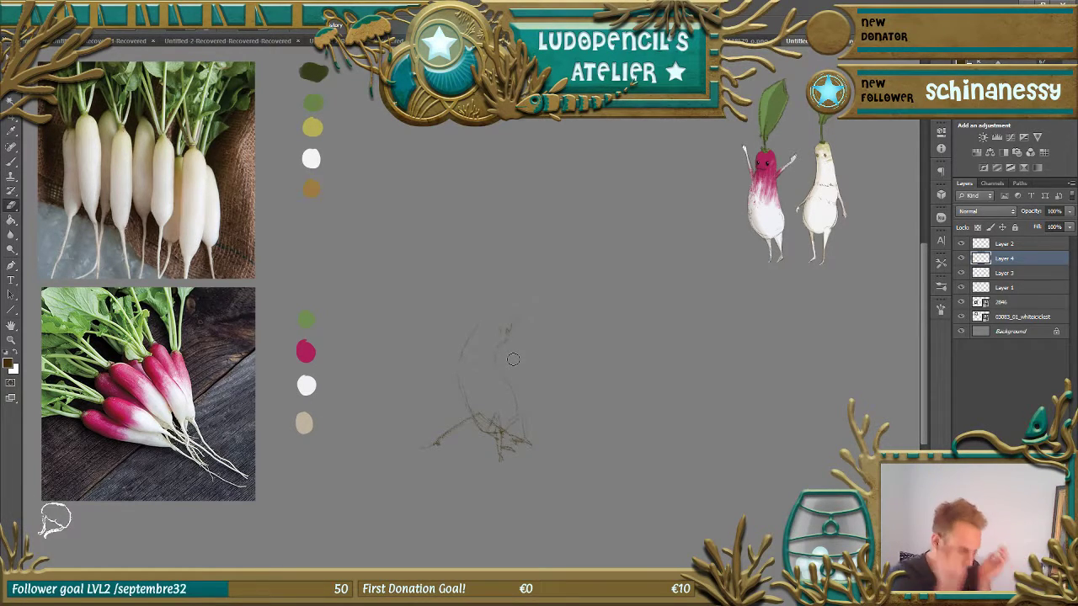
key("b")
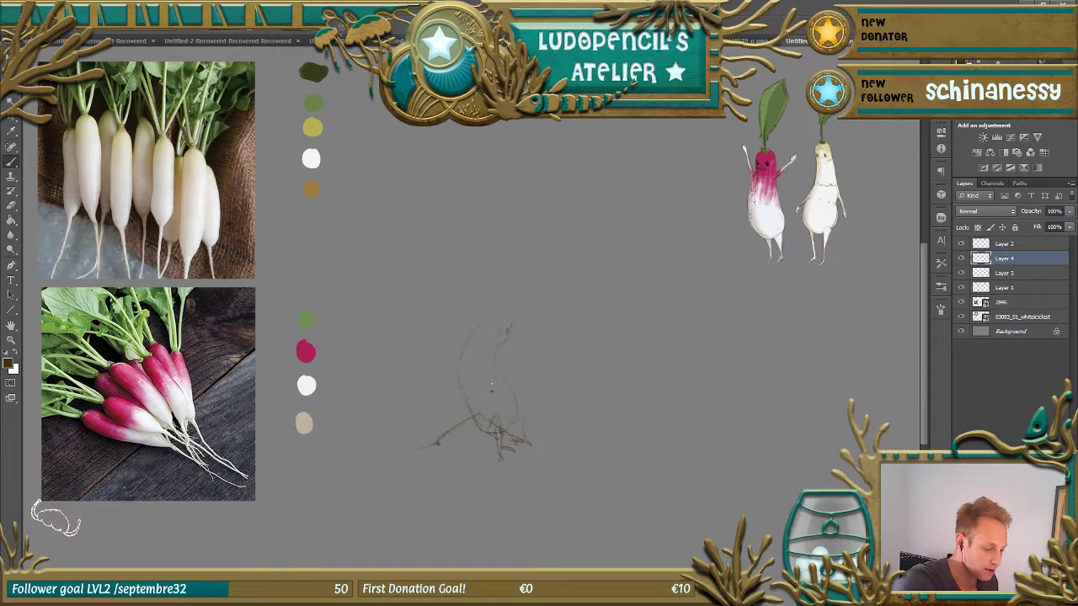
- Sketch arms raised to the face and a drooping leaf, erasing the leg lines that cross the body
left_click_drag(496, 337, 495, 352)
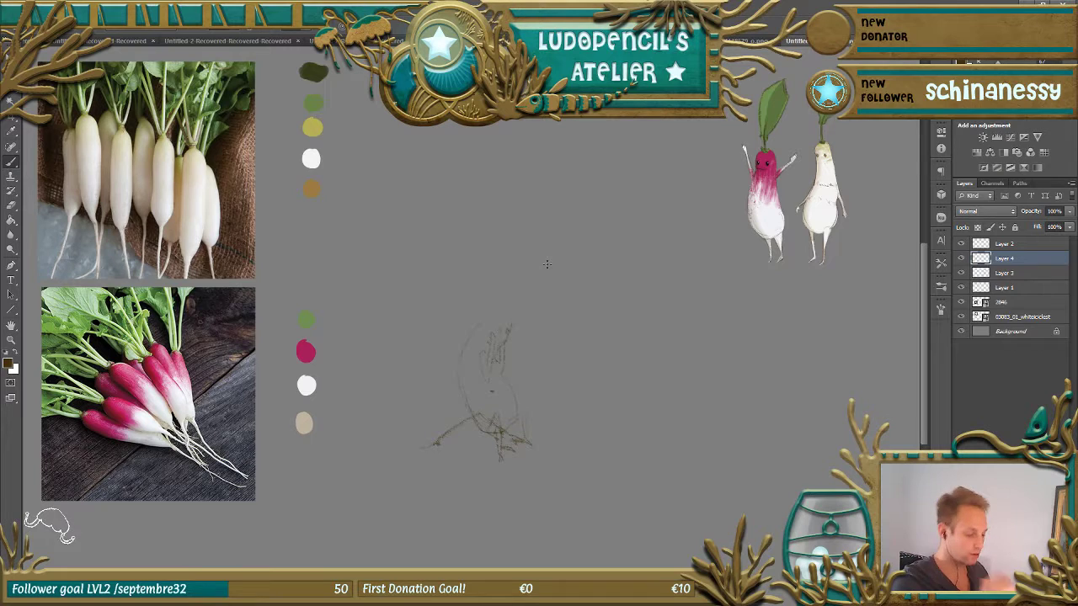
key("e")
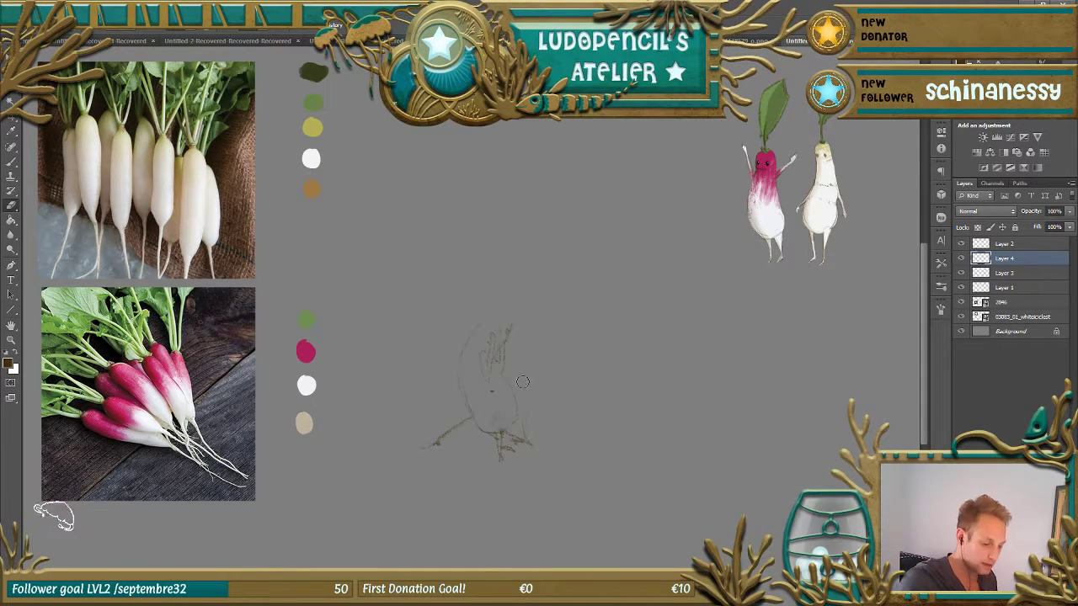
left_click(16, 162)
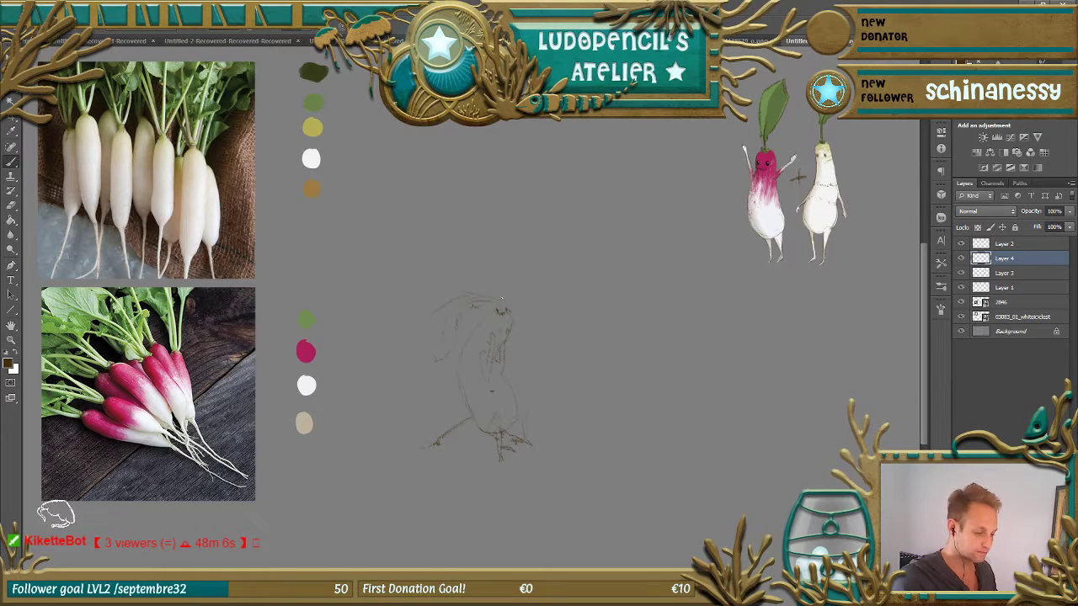
- Darken the two small round eyes on the sketched radish's face
scroll(476, 353, "up", 6)
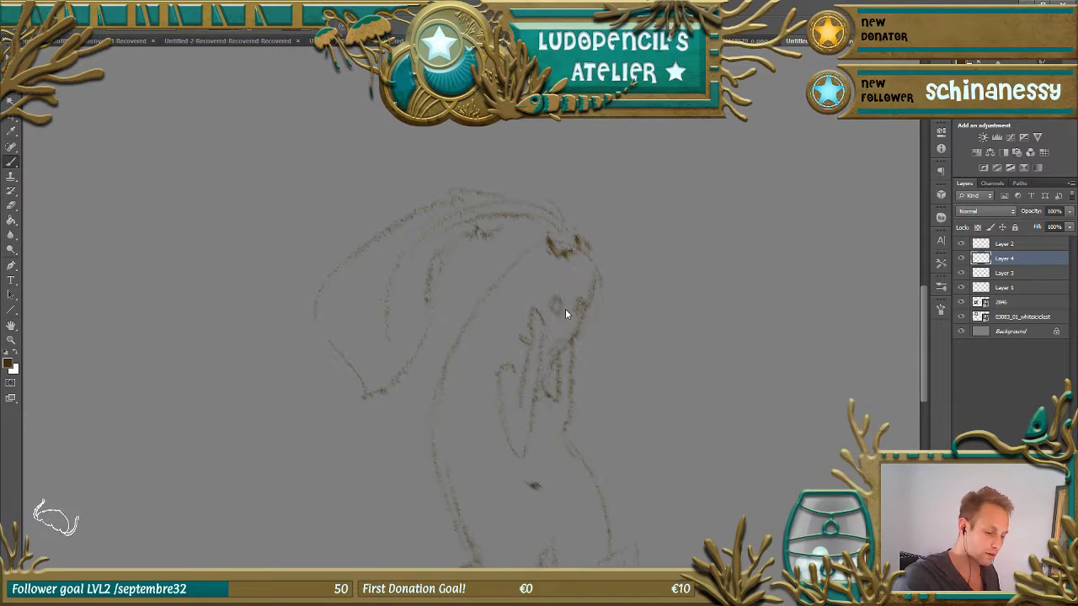
left_click_drag(553, 311, 571, 312)
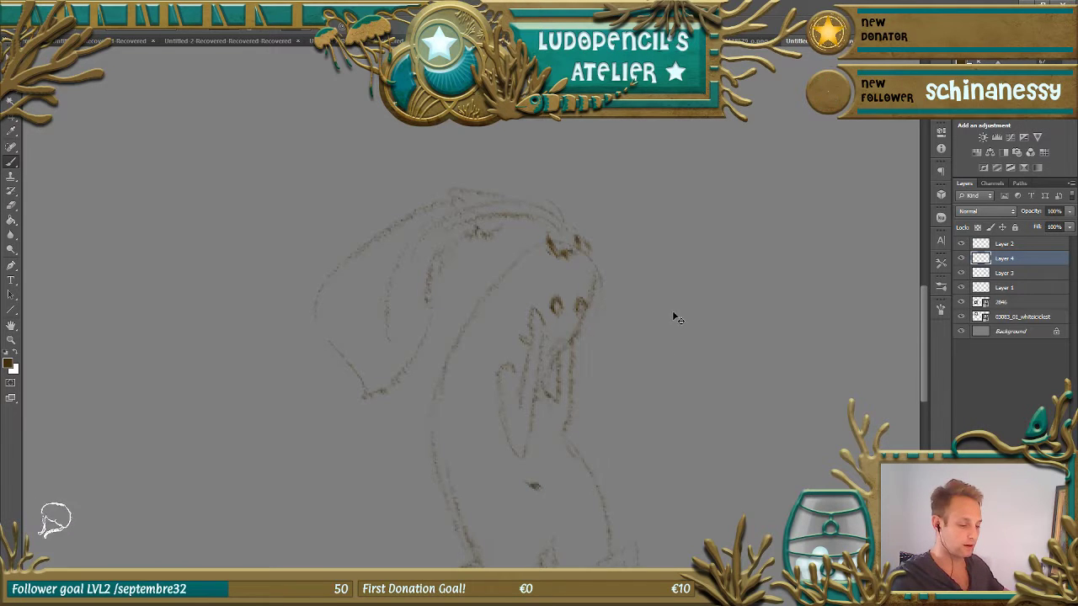
key("ctrl+minus")
key("ctrl+minus")
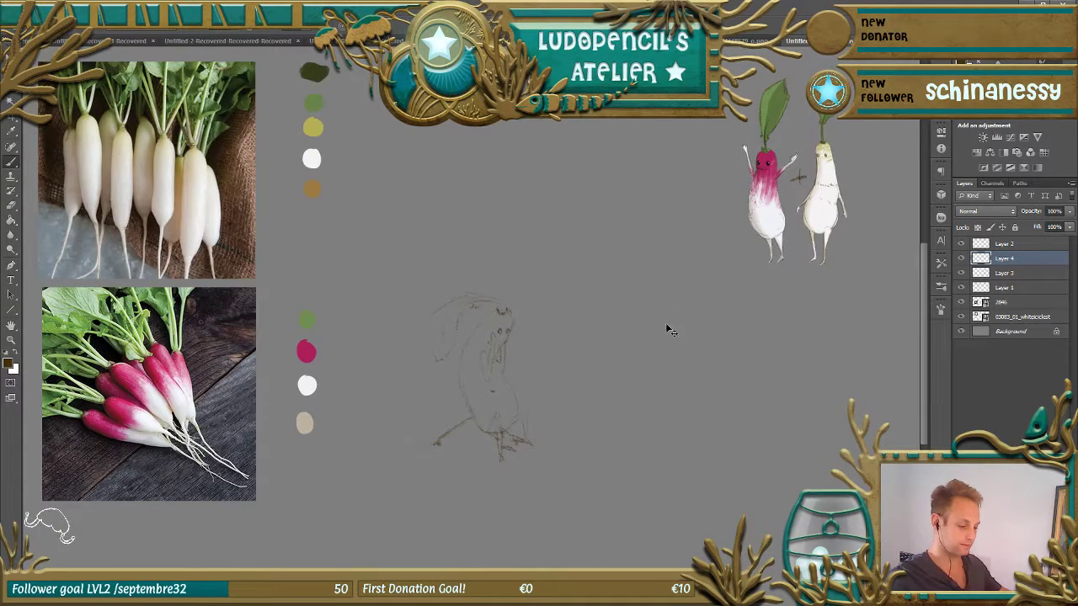
- Redraw the sketched radish's legs with firmer lines and a bent knee on the front leg
key("ctrl+plus")
mouse_move(517, 486)
left_mouse_down()
mouse_move(509, 506)
mouse_move(528, 476)
mouse_move(525, 562)
left_mouse_up()
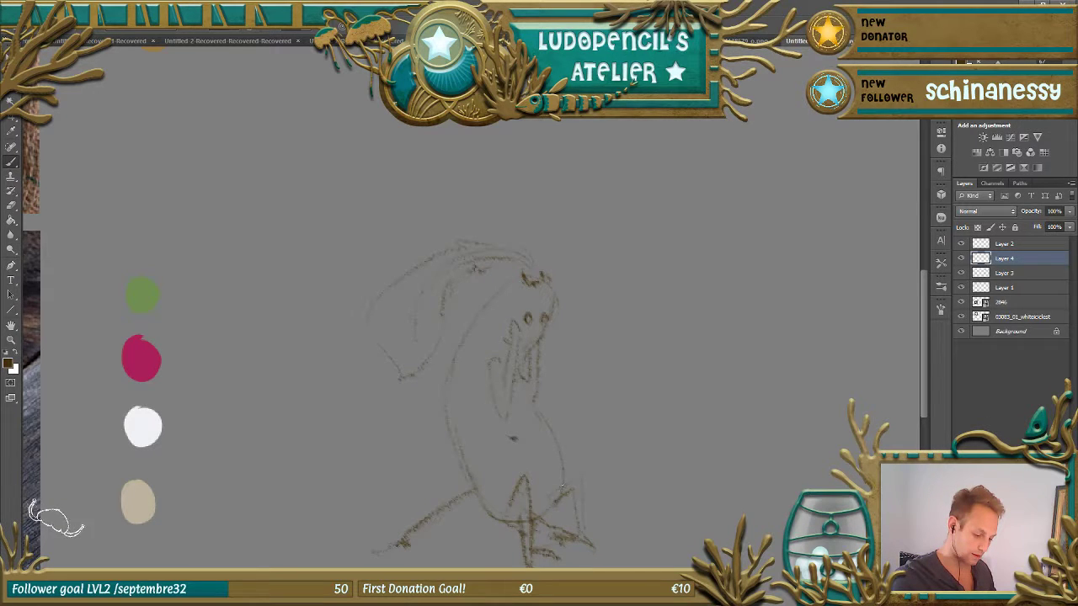
left_click_drag(580, 479, 583, 506)
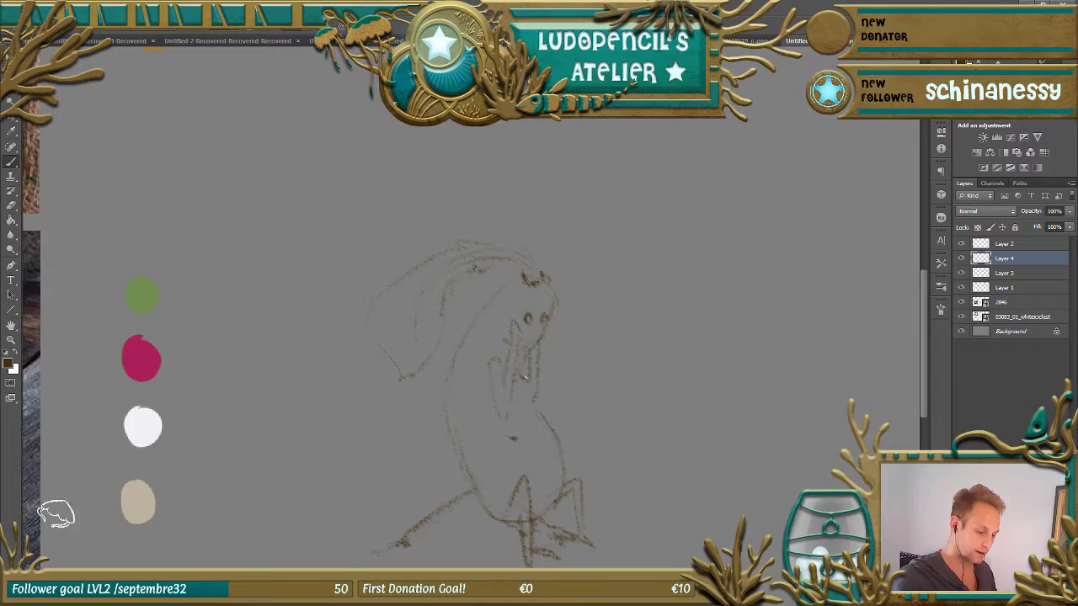
- Erase the small mark on the sketched radish's belly and strengthen the outline of its belly and back
key("e")
left_click_drag(511, 436, 513, 421)
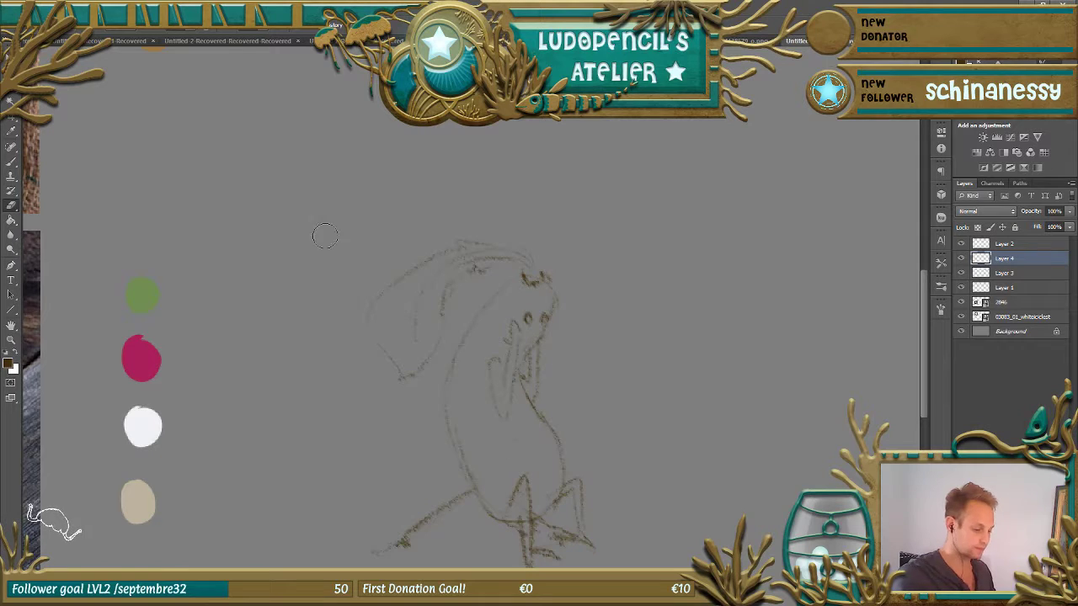
key("b")
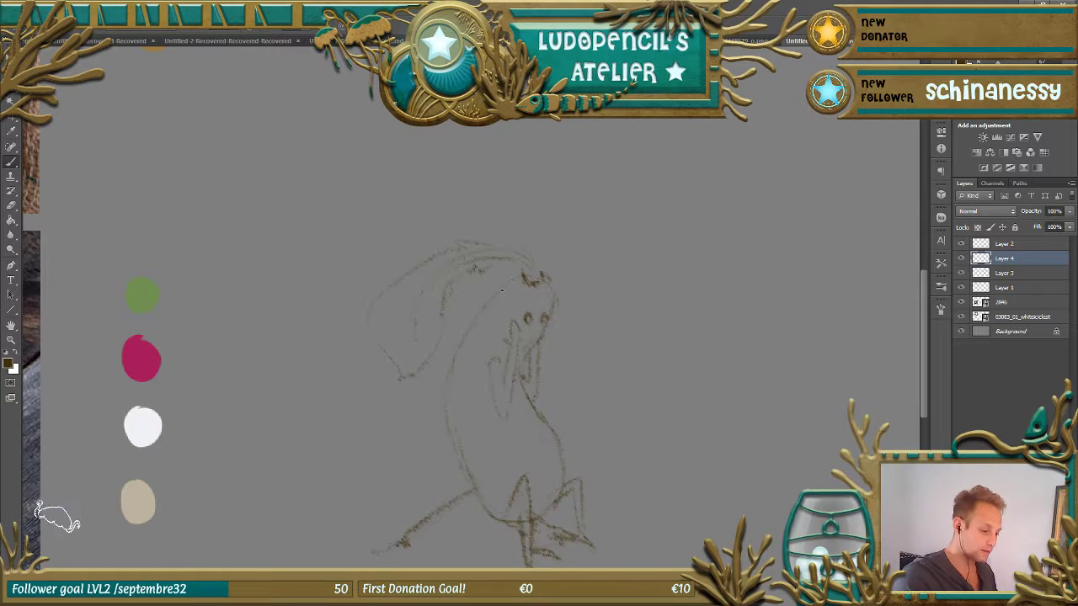
left_click_drag(451, 416, 451, 439)
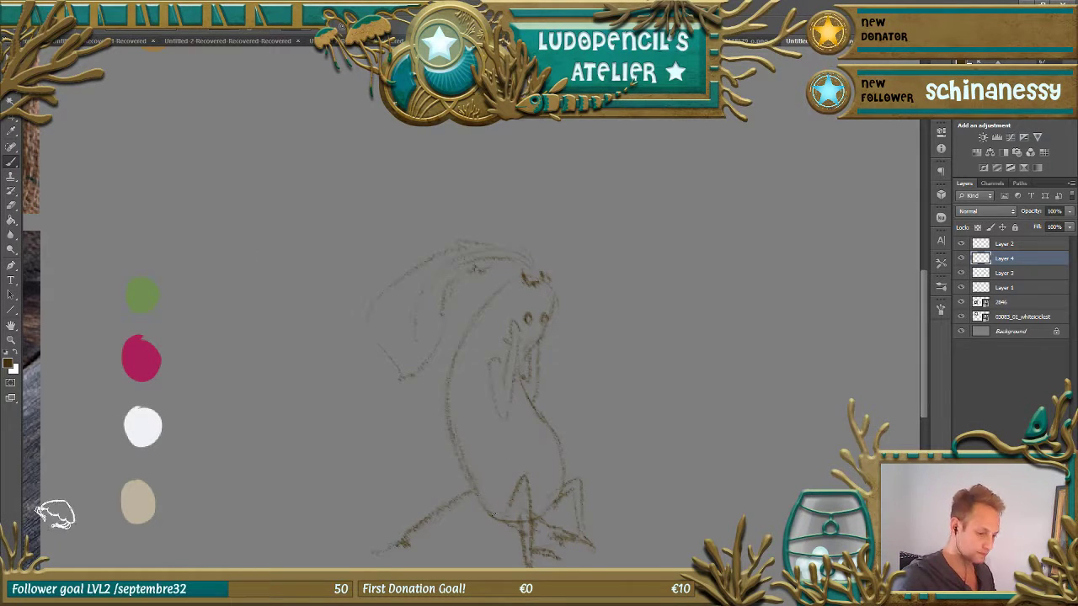
- Erase the round eyes from the sketched radish's face with a small eraser
key("e")
right_click(632, 280, "alt")
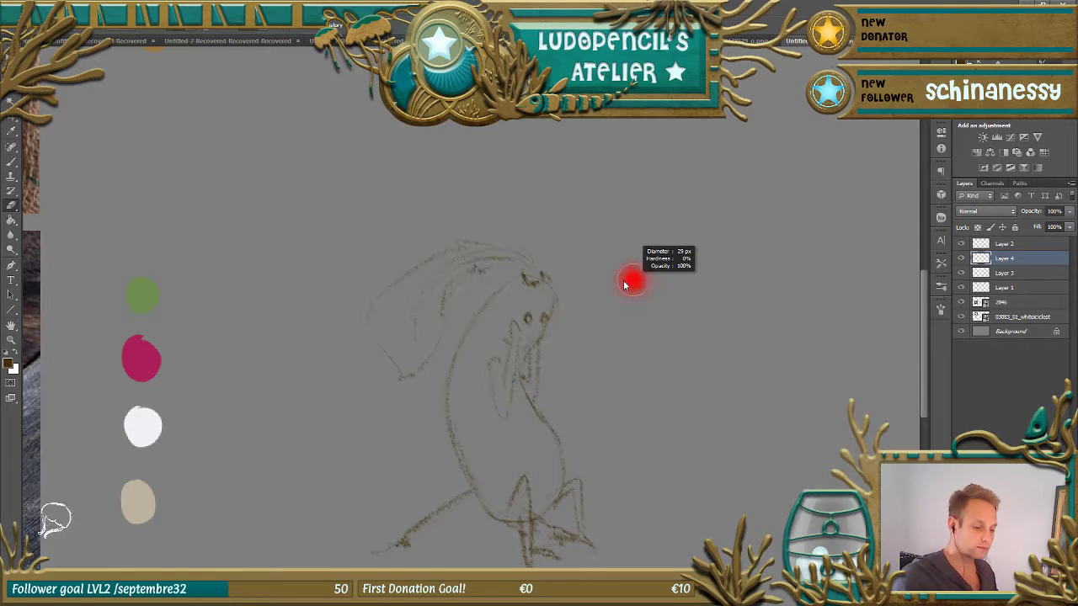
left_click(88, 41)
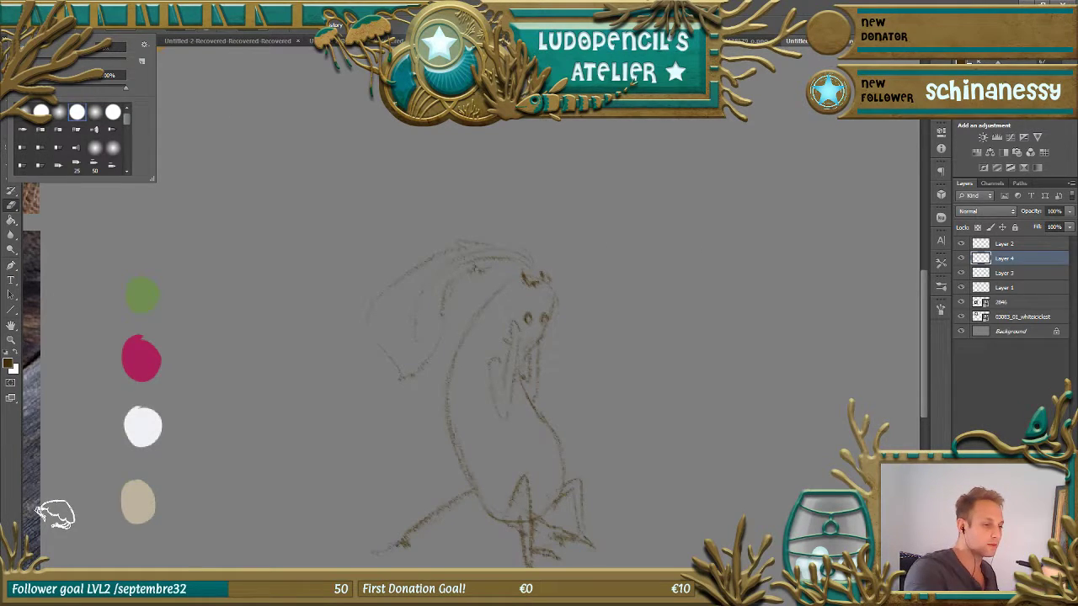
key("Escape")
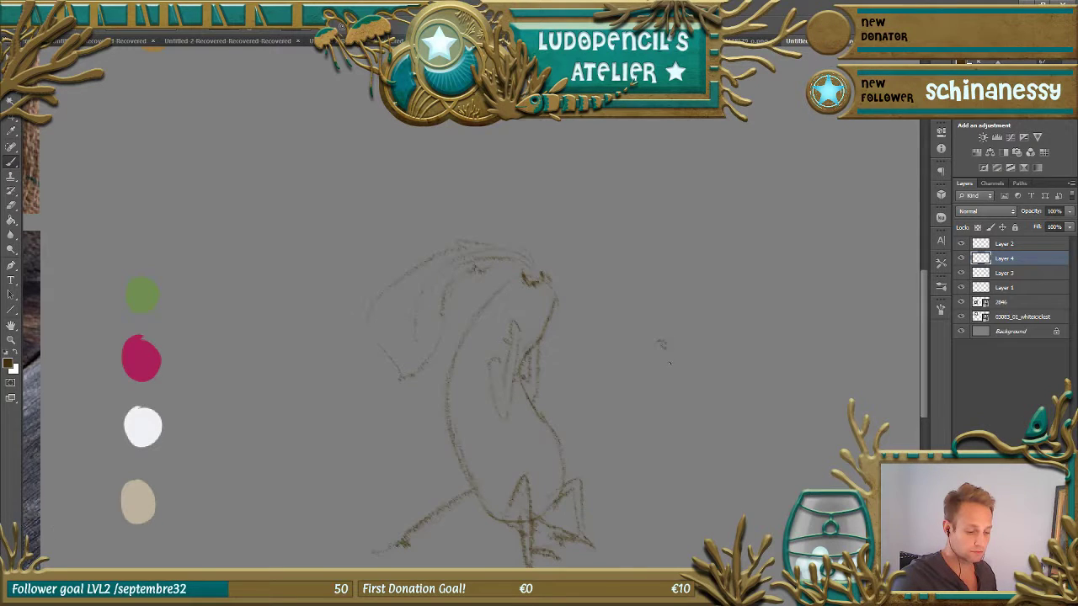
- Draw closed eyes on the sketched radish, trying shapes in the empty space beside it and erasing those trial marks
left_click(680, 348)
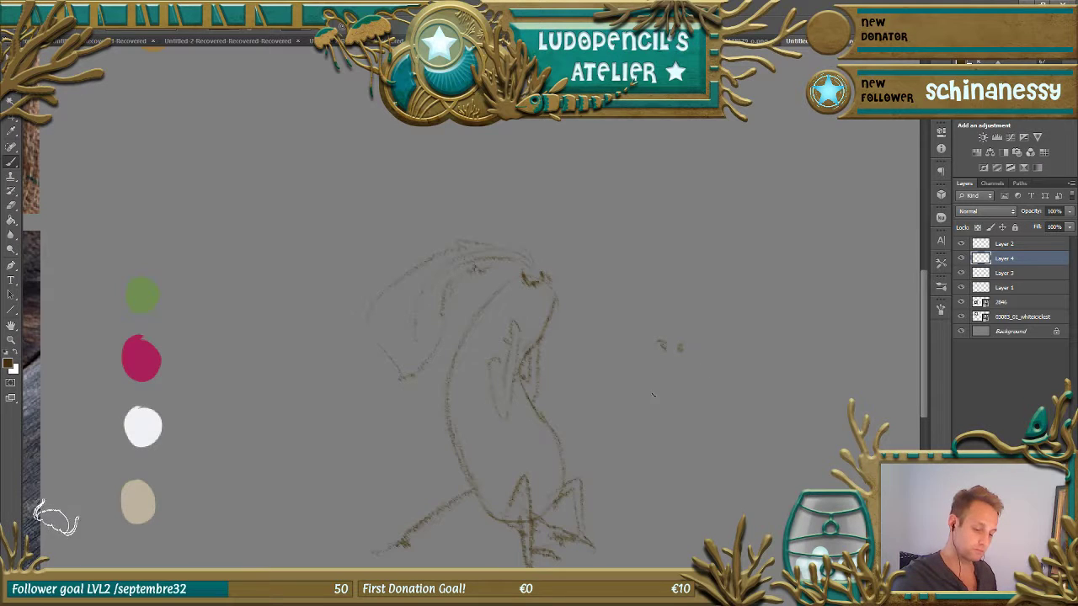
mouse_move(662, 387)
left_mouse_down()
mouse_move(650, 395)
mouse_move(664, 393)
left_mouse_up()
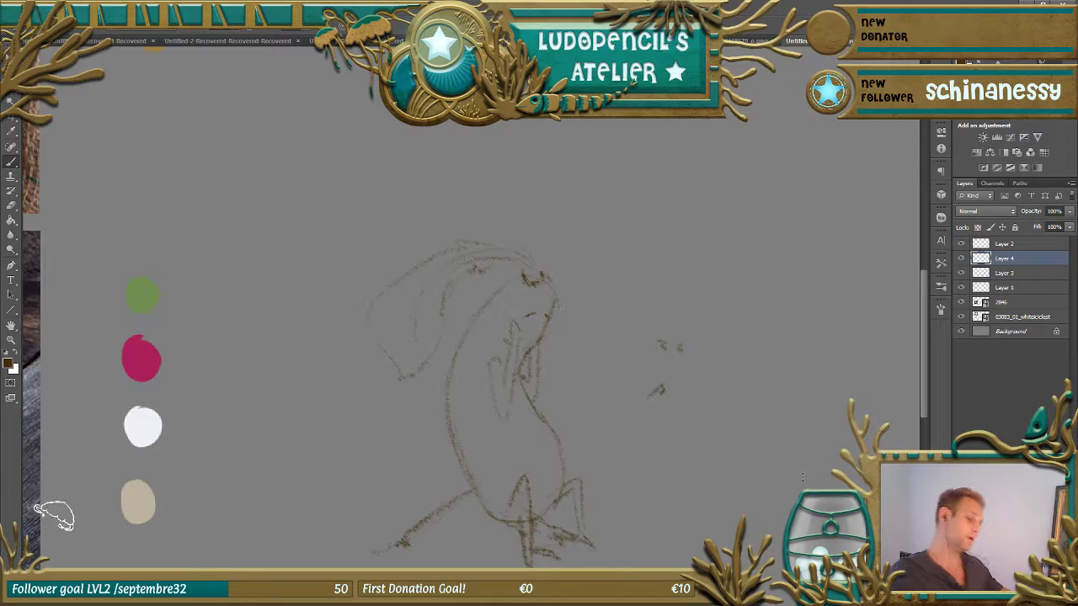
key("ctrl+minus")
key("ctrl+minus")
key("ctrl+minus")
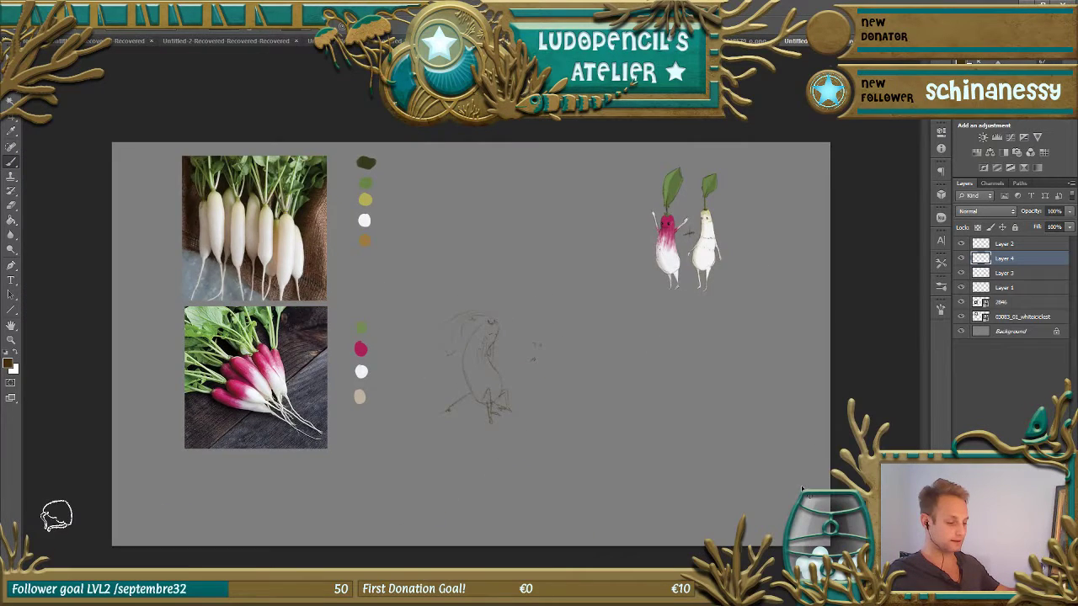
key("ctrl+plus")
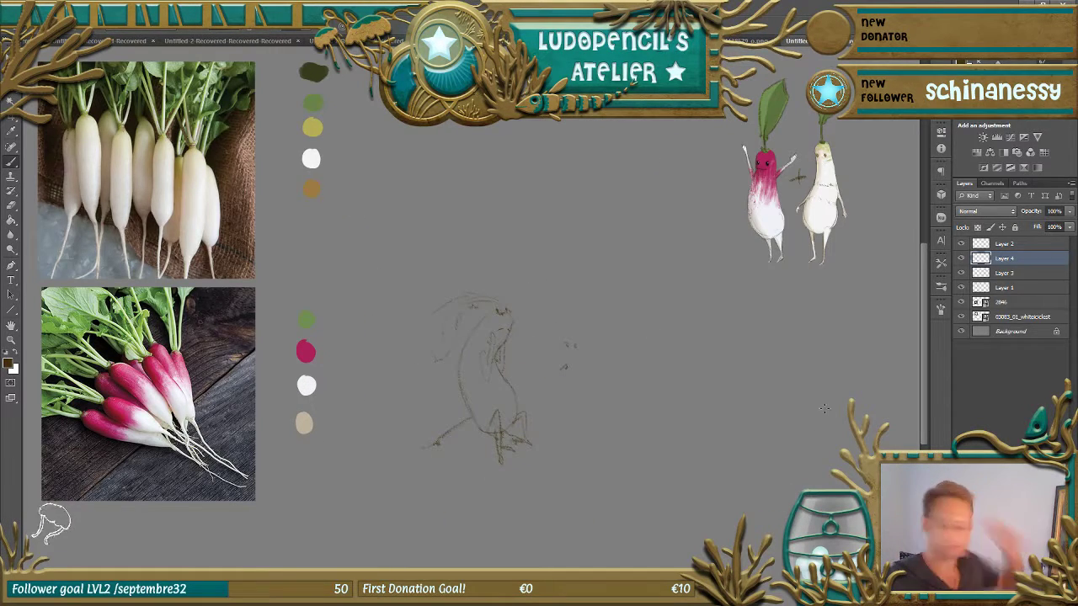
key("e")
mouse_move(585, 349)
left_mouse_down()
mouse_move(565, 368)
mouse_move(567, 336)
left_mouse_up()
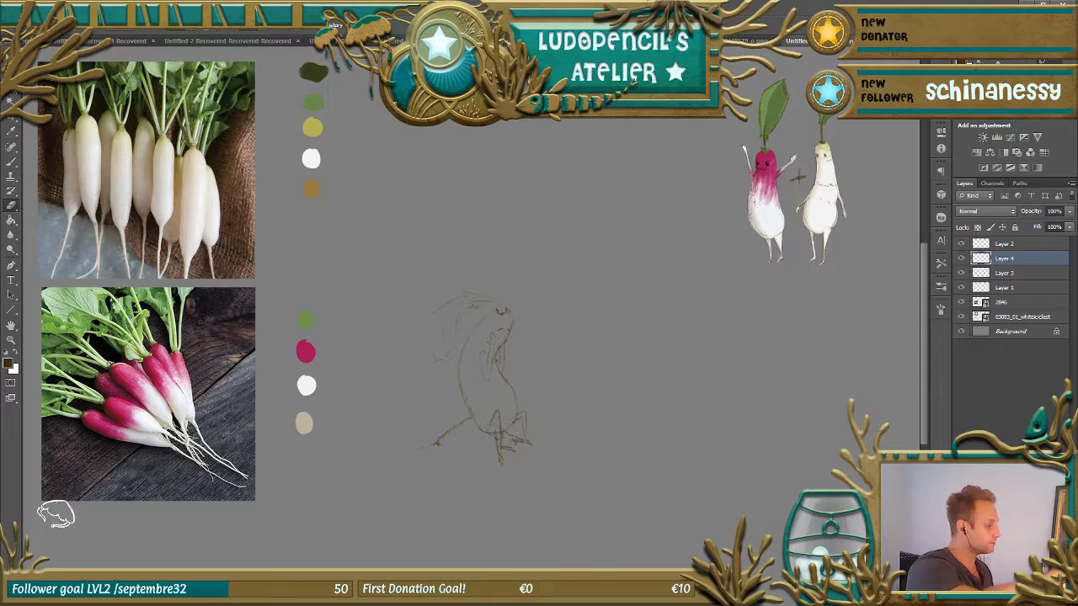
- Identify the sketch layer by toggling its visibility, and add a new layer directly beneath it
left_click(962, 258)
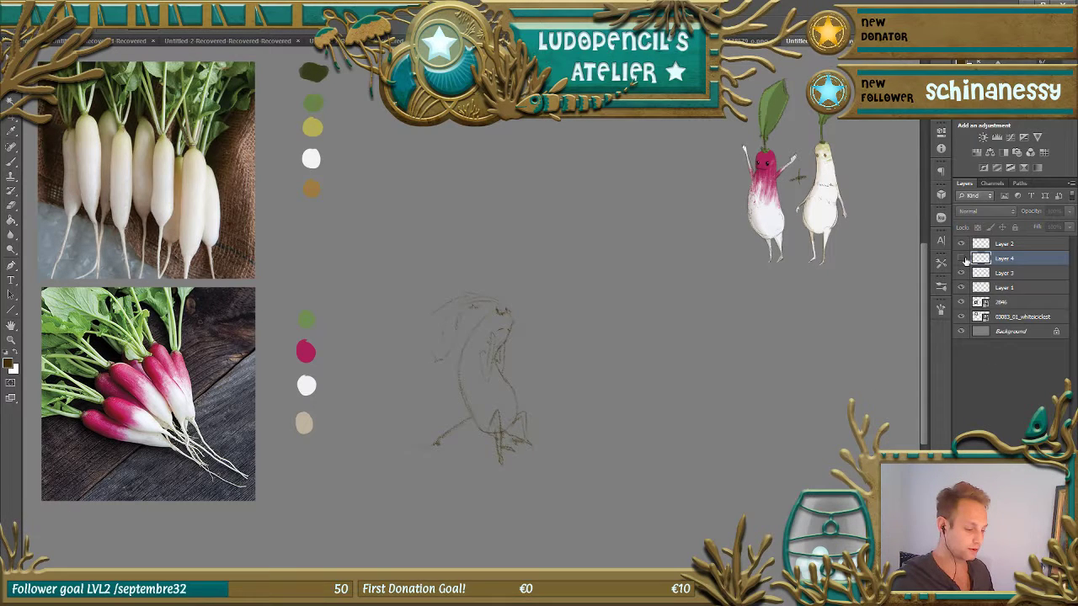
left_click(961, 259)
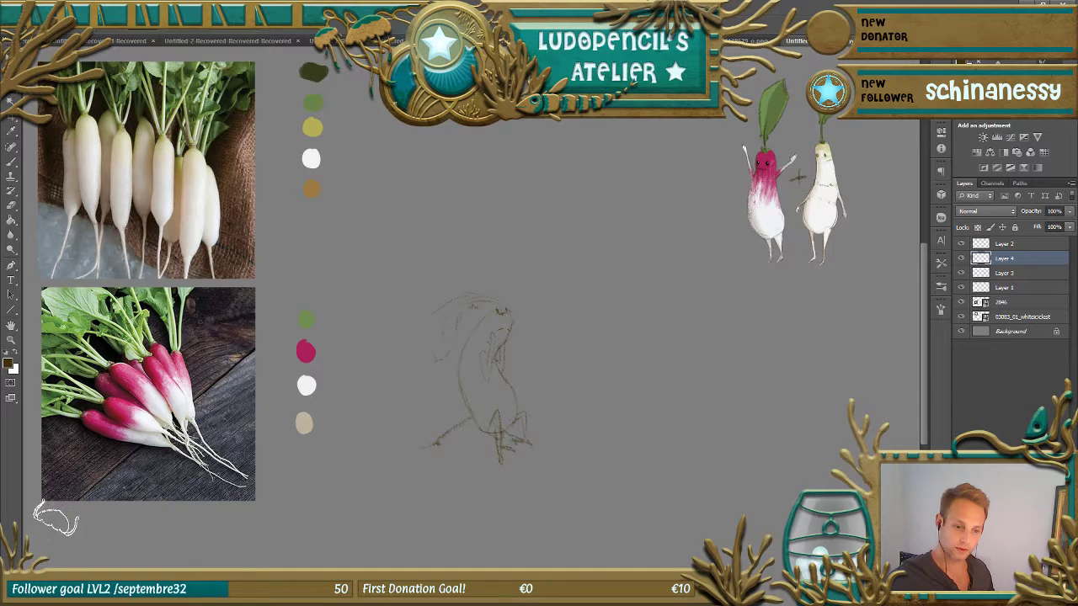
key("ctrl+shift+alt+n")
mouse_move(1019, 259)
left_mouse_down()
mouse_move(1017, 284)
mouse_move(1031, 276)
left_mouse_up()
- Select the sketched radish's body and legs freehand and fill the selection with the white swatch colour
mouse_move(505, 313)
left_mouse_down()
mouse_move(467, 351)
mouse_move(462, 379)
mouse_move(477, 429)
mouse_move(500, 441)
mouse_move(521, 425)
mouse_move(504, 370)
mouse_move(516, 326)
mouse_move(503, 311)
mouse_move(511, 319)
left_mouse_up()
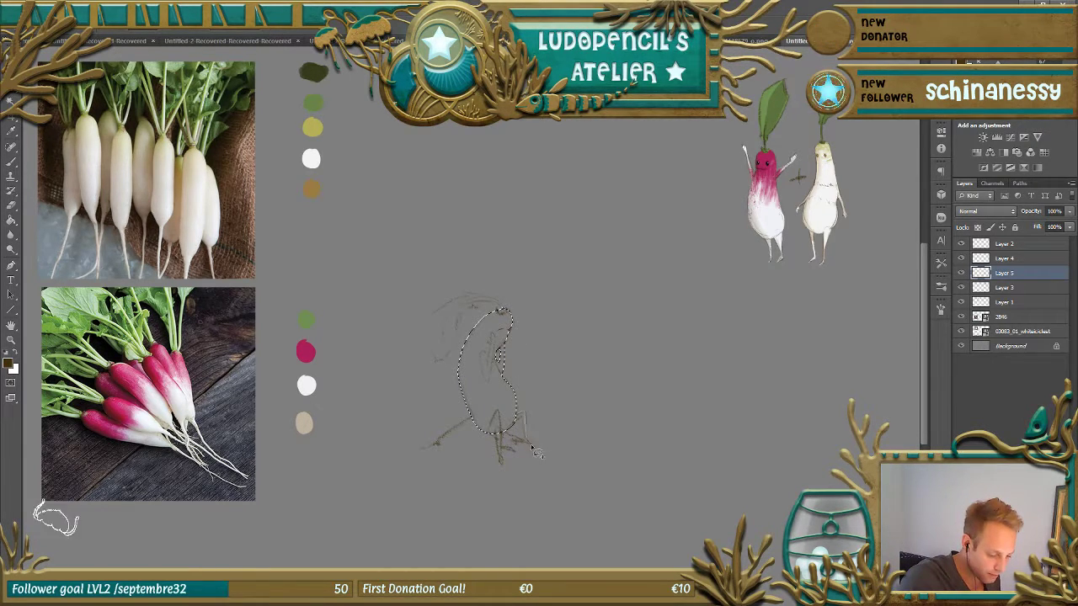
mouse_move(529, 447)
left_mouse_down()
mouse_move(520, 406)
mouse_move(502, 438)
mouse_move(509, 471)
mouse_move(505, 317)
left_mouse_up()
left_click(11, 218)
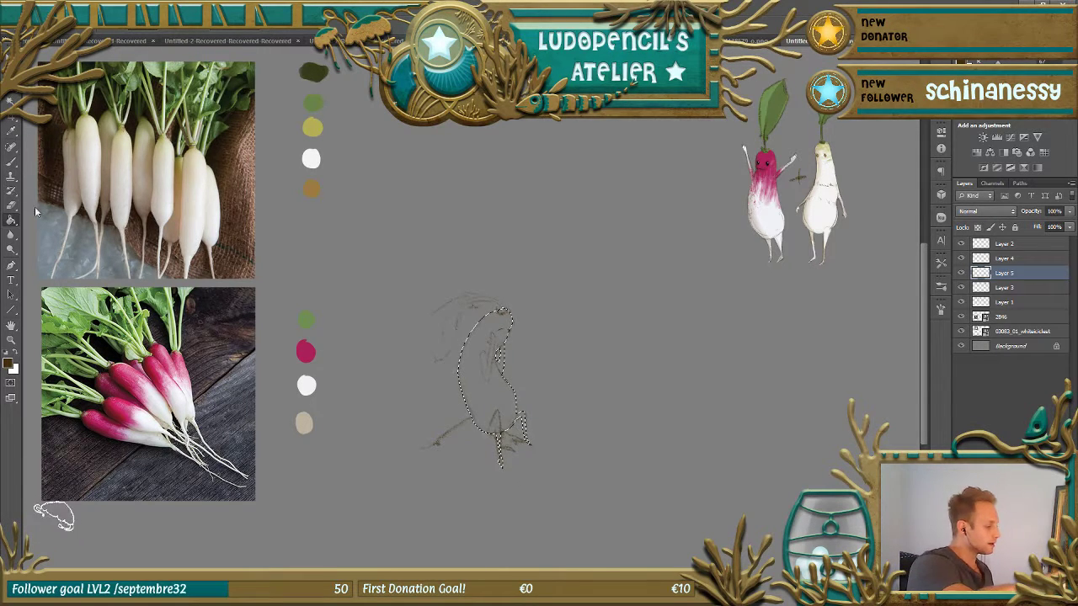
left_click(318, 150, "alt")
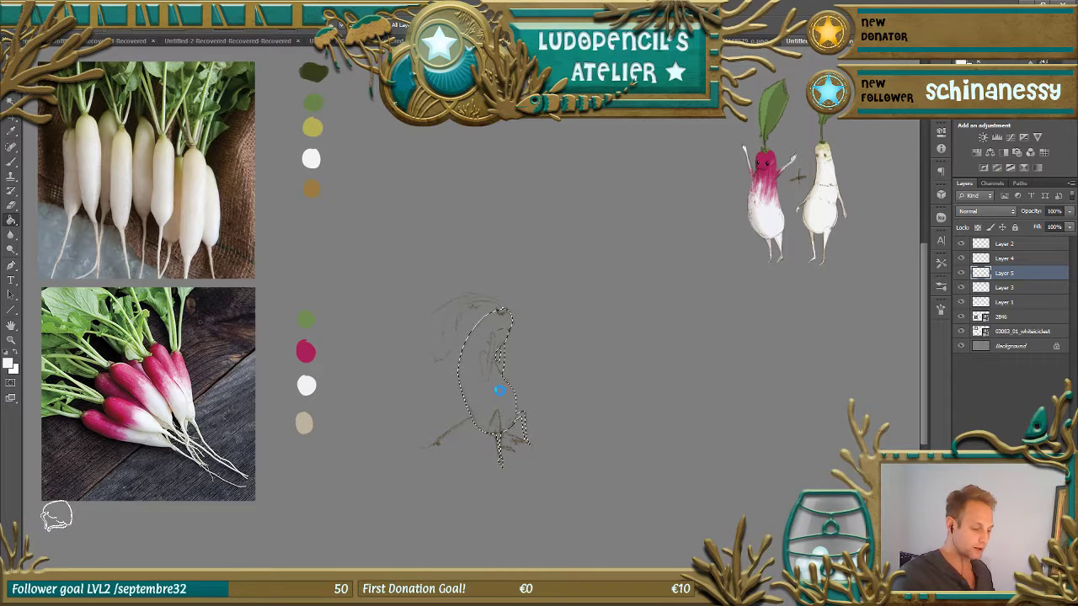
left_click(527, 443)
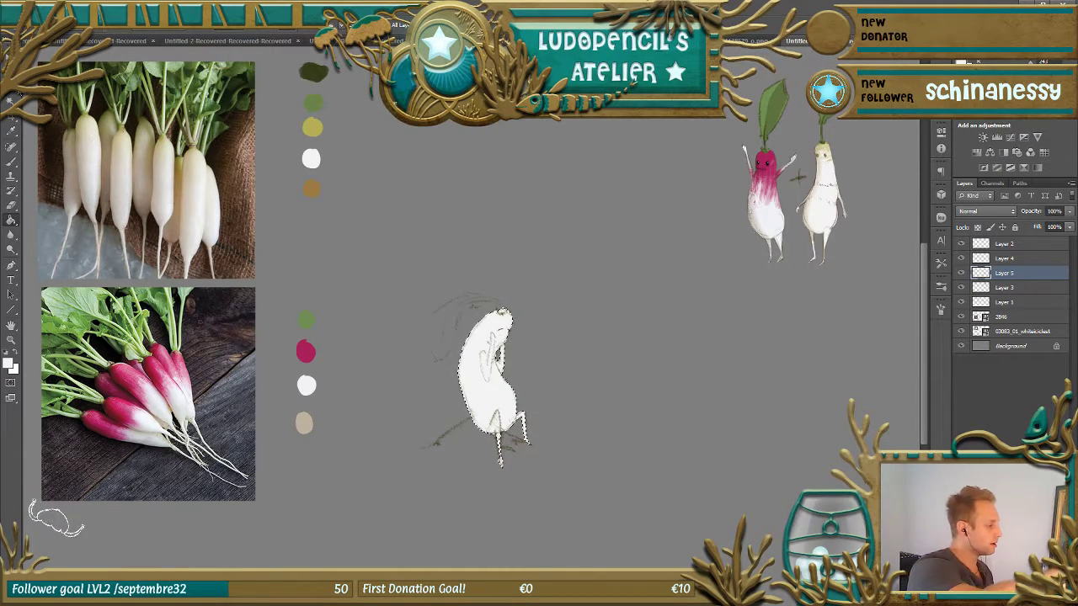
- Add a layer beneath the white body fill, outline a ground shadow under the radish freehand, and choose a textured brush
key("ctrl+alt+shift+n")
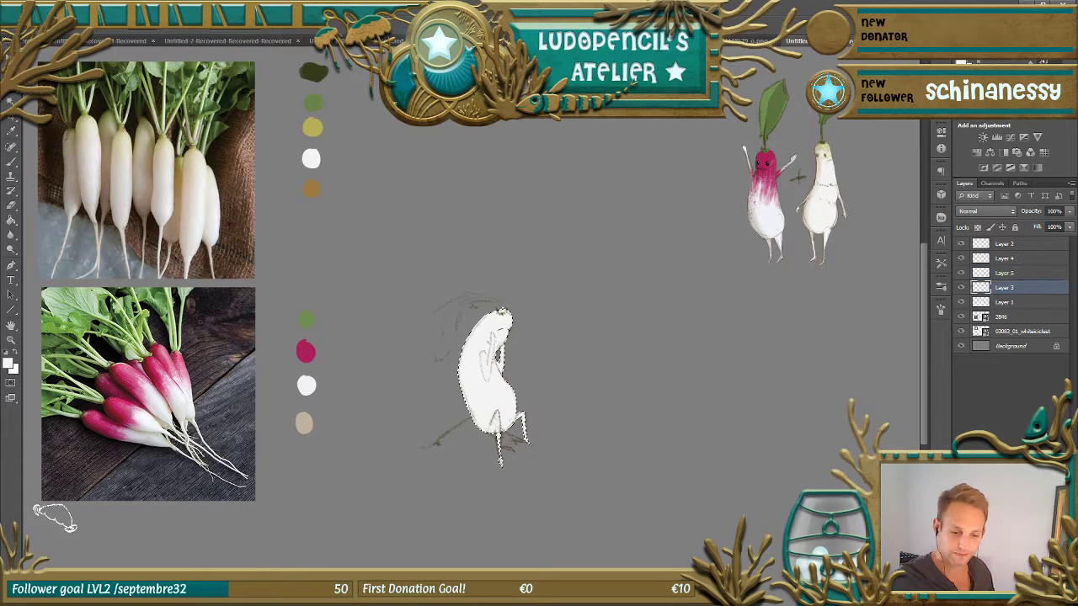
mouse_move(444, 446)
left_mouse_down()
mouse_move(439, 438)
mouse_move(464, 428)
mouse_move(523, 446)
mouse_move(520, 476)
mouse_move(453, 461)
left_mouse_up()
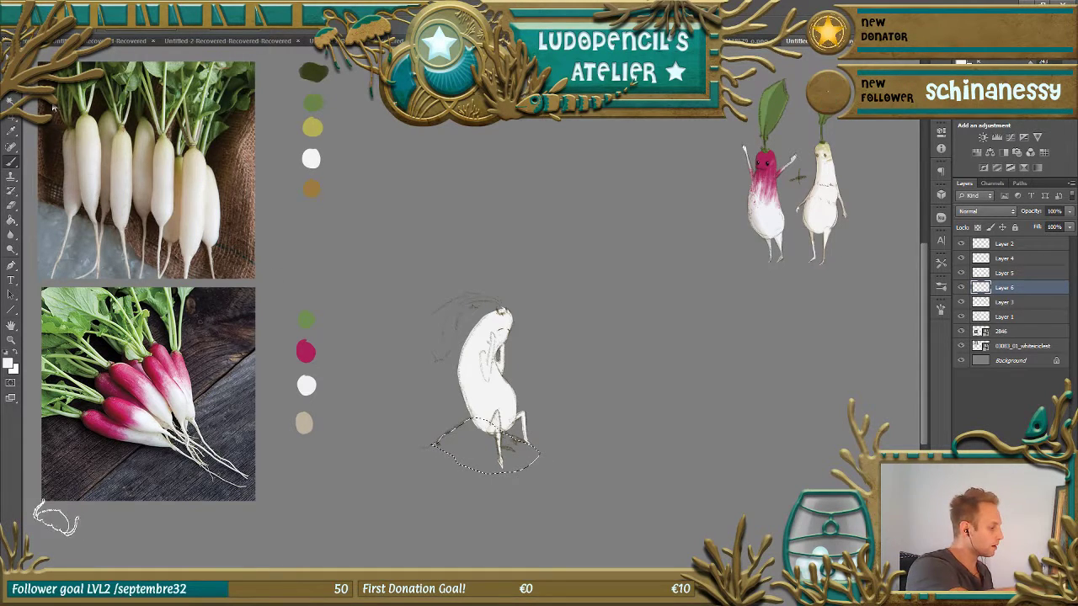
left_click(72, 34)
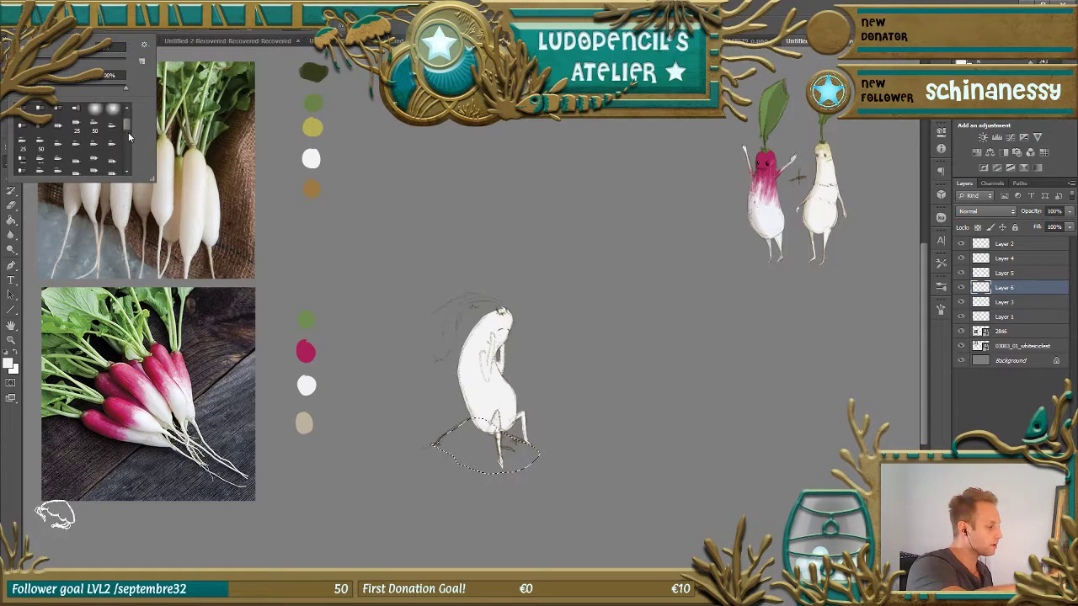
left_click_drag(127, 138, 127, 148)
left_click(99, 154)
key("Return")
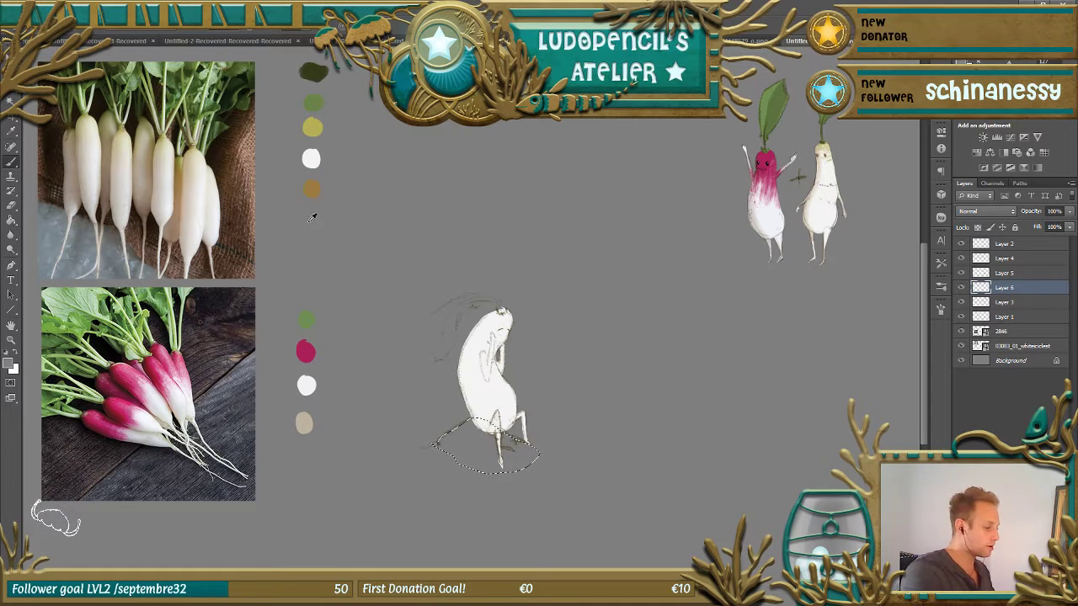
- Paint the ground shadow dark grey near the radish and a lighter grey of 37% brightness around it, and clear the selection
left_click(11, 365)
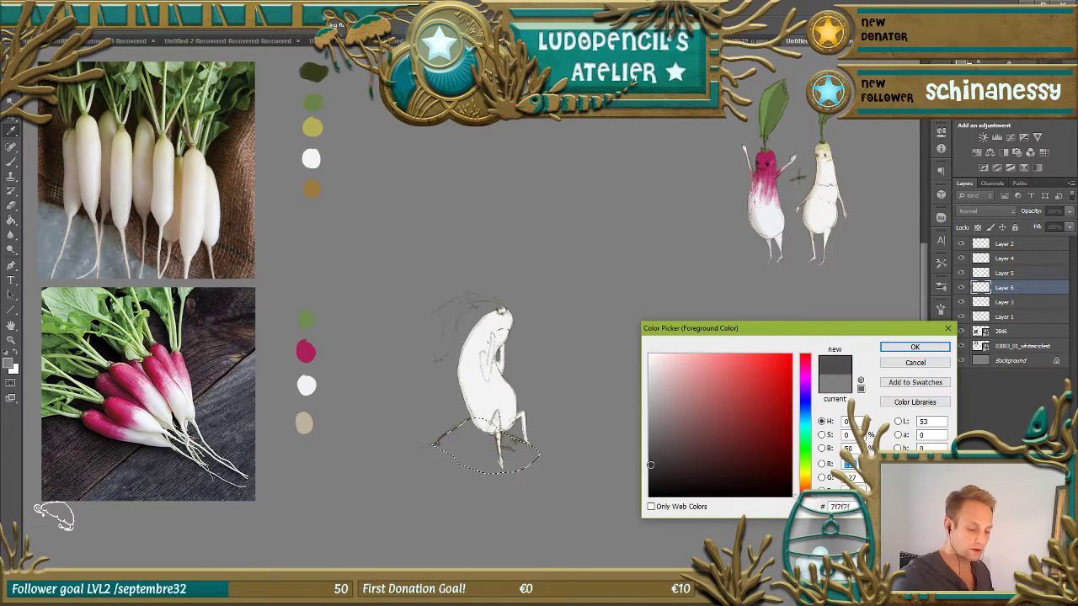
left_click(914, 347)
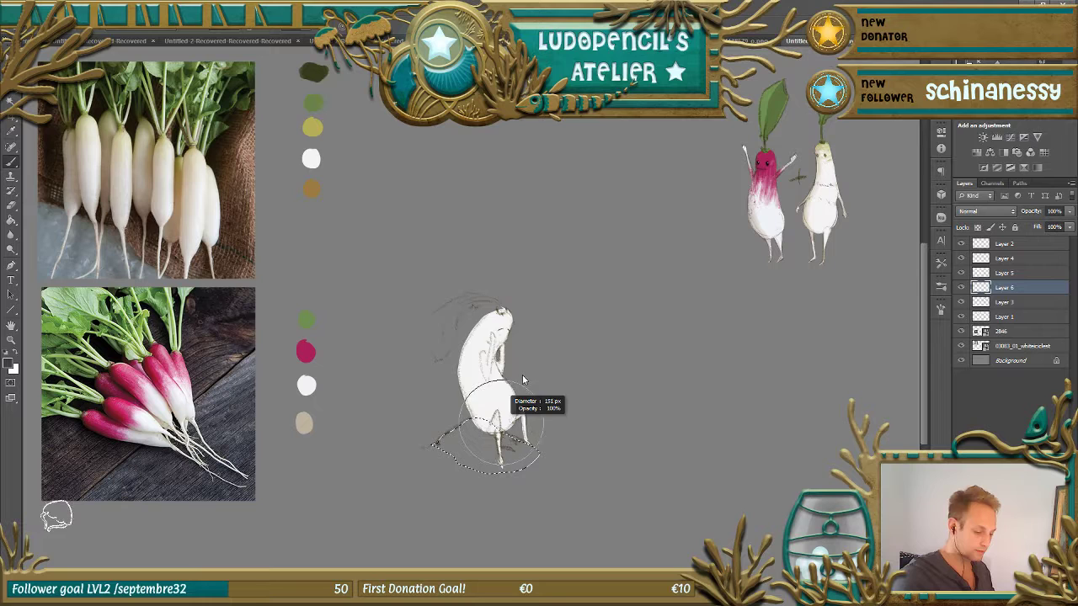
left_click_drag(547, 421, 514, 442)
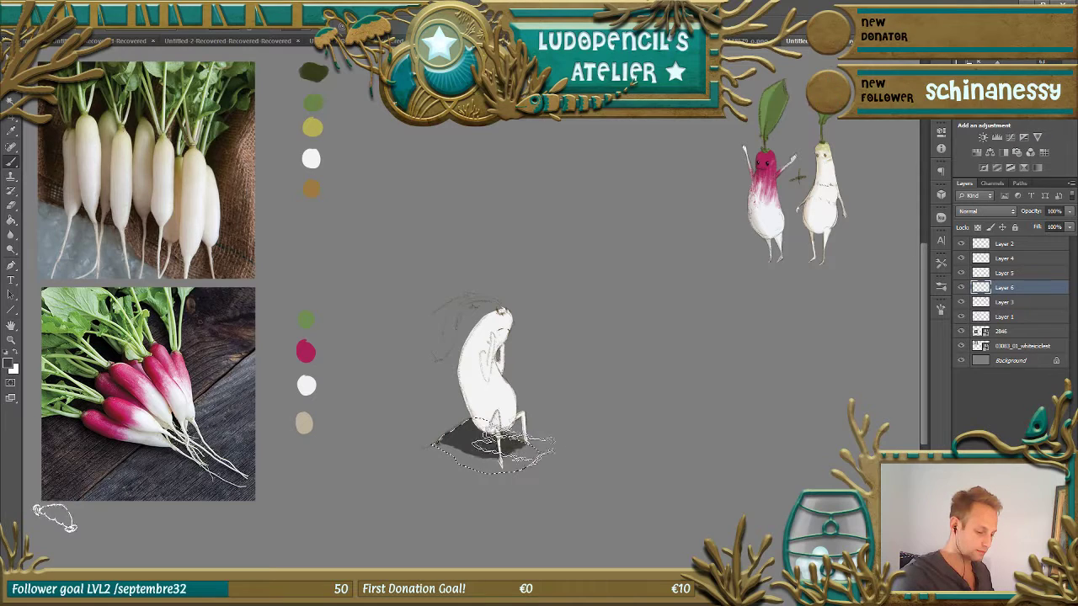
left_click(9, 363)
left_click(651, 443)
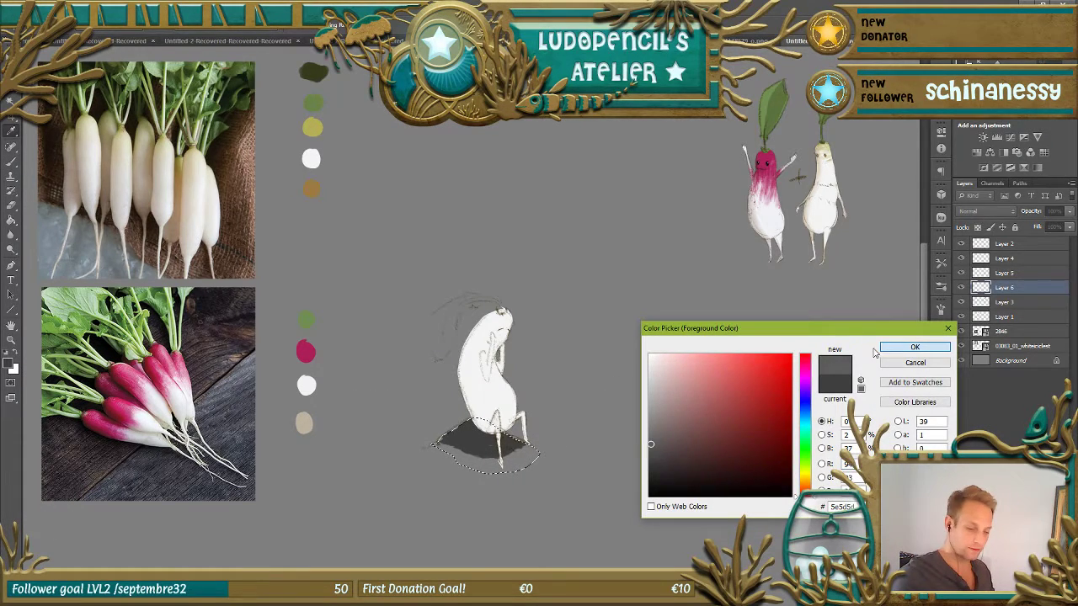
left_click(887, 349)
mouse_move(454, 484)
left_mouse_down()
mouse_move(420, 450)
mouse_move(472, 438)
mouse_move(431, 450)
mouse_move(484, 473)
mouse_move(538, 455)
mouse_move(493, 425)
mouse_move(487, 463)
mouse_move(473, 463)
mouse_move(509, 461)
mouse_move(500, 459)
left_mouse_up()
key("ctrl+d")
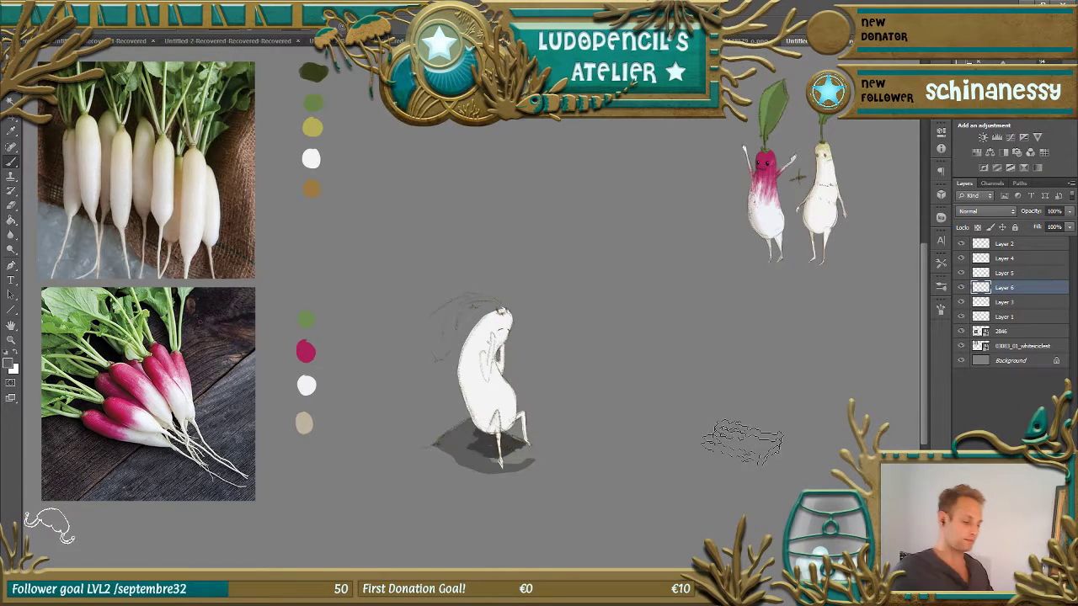
- Add a new layer, place it directly above the white body fill, and clip it to that fill
key("ctrl+0")
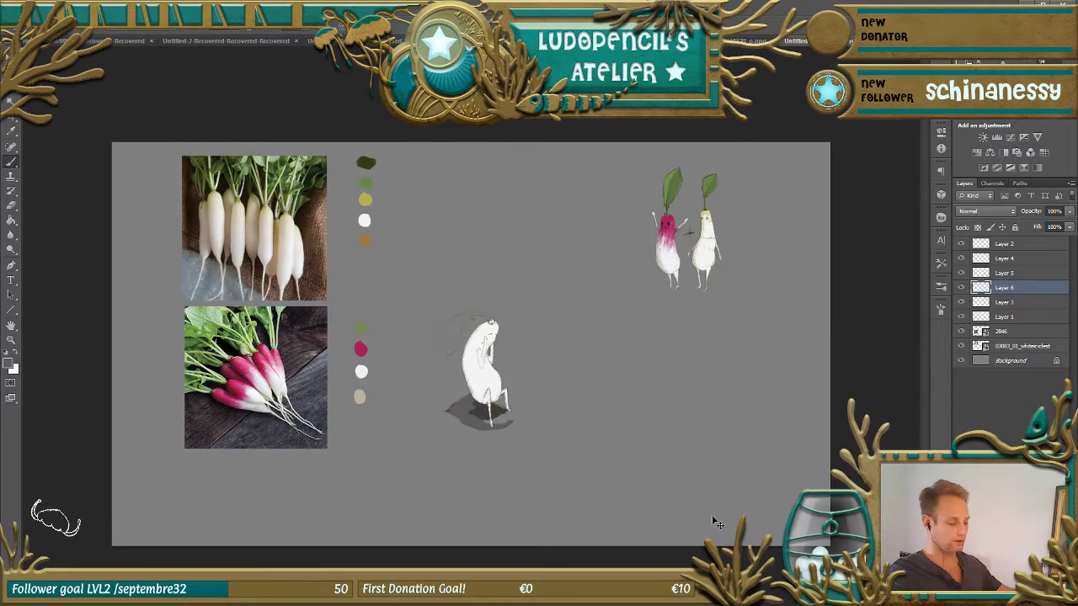
key("ctrl+plus")
key("ctrl+plus")
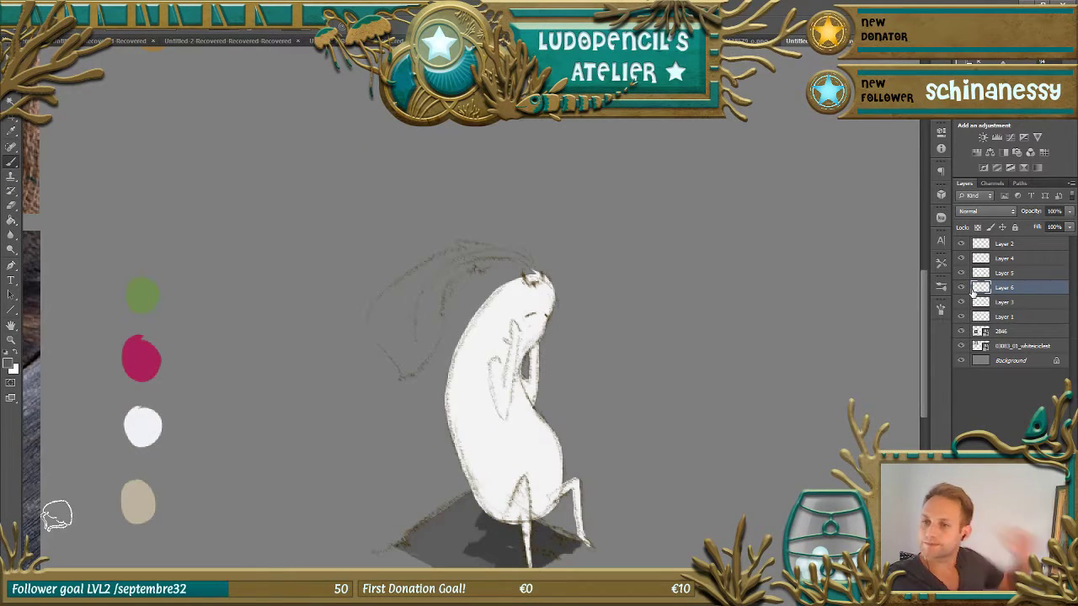
key("ctrl+shift+alt+n")
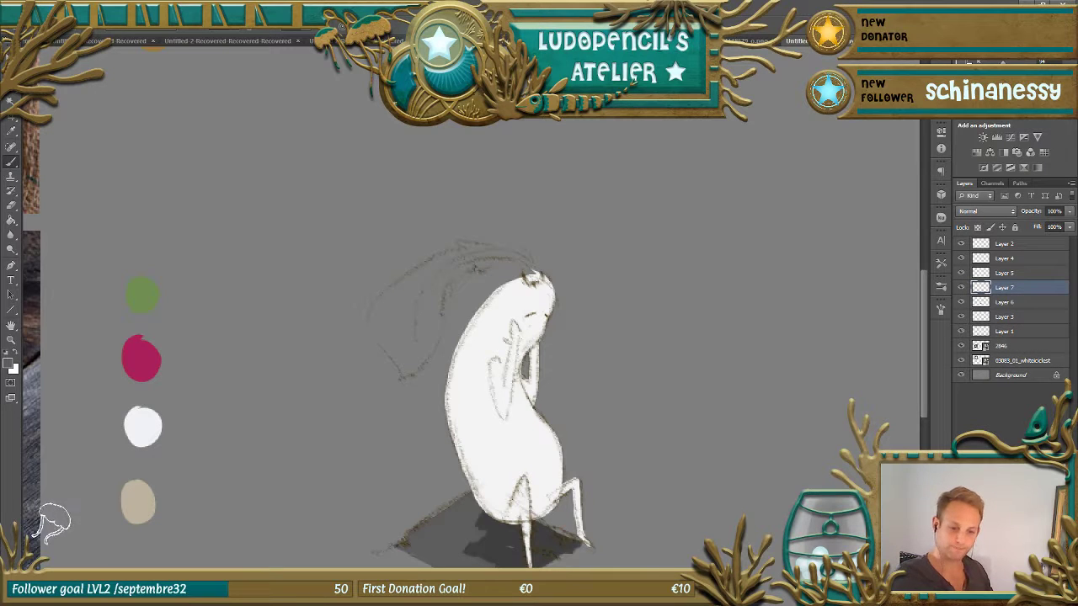
left_click(961, 274)
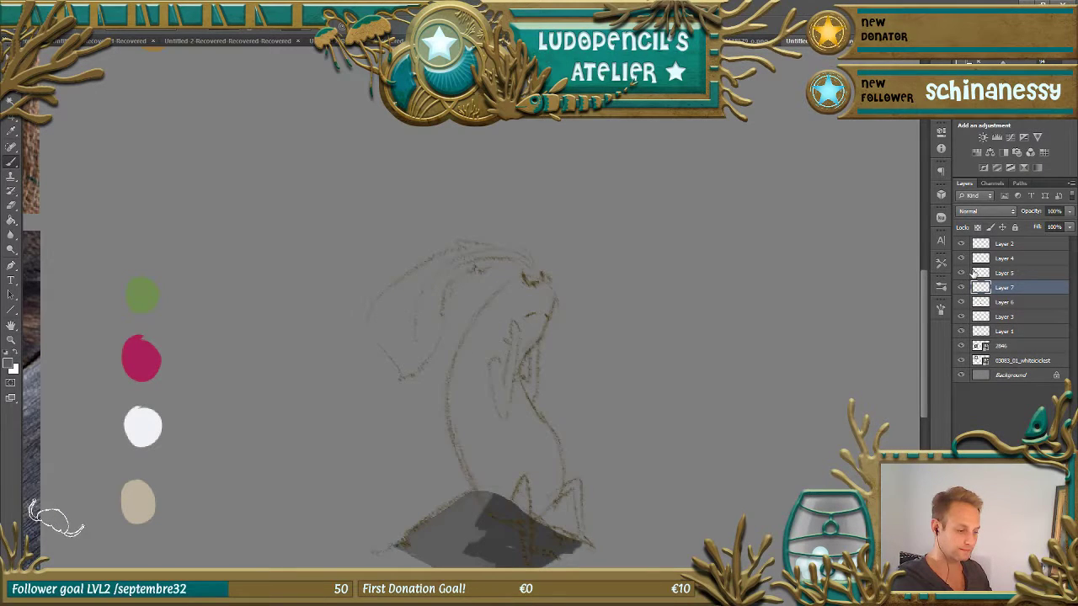
left_click(961, 274)
left_click_drag(1006, 288, 1014, 271)
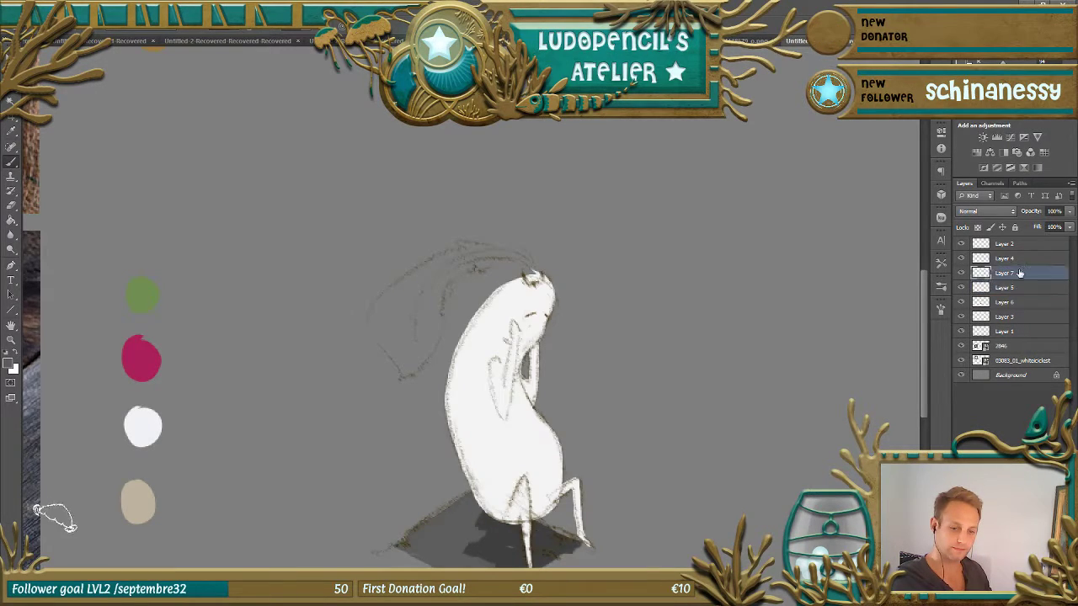
right_click(1020, 274)
left_click(930, 360)
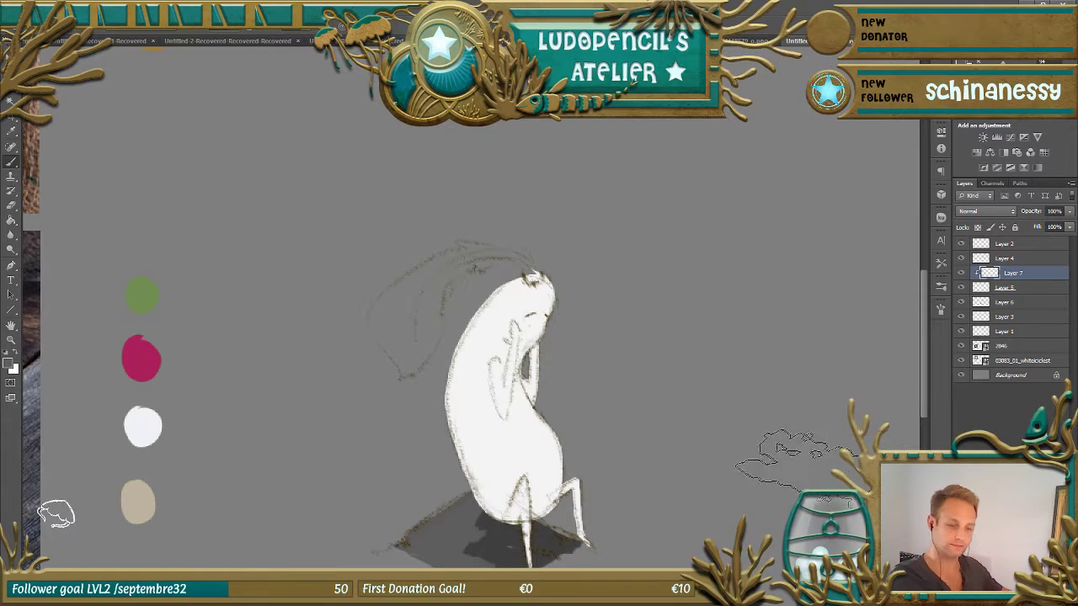
- Try shading the sketched radish's head with the beige swatch colour
key("ctrl+minus")
key("ctrl+minus")
left_click_drag(555, 379, 520, 383)
left_click(301, 421, "alt")
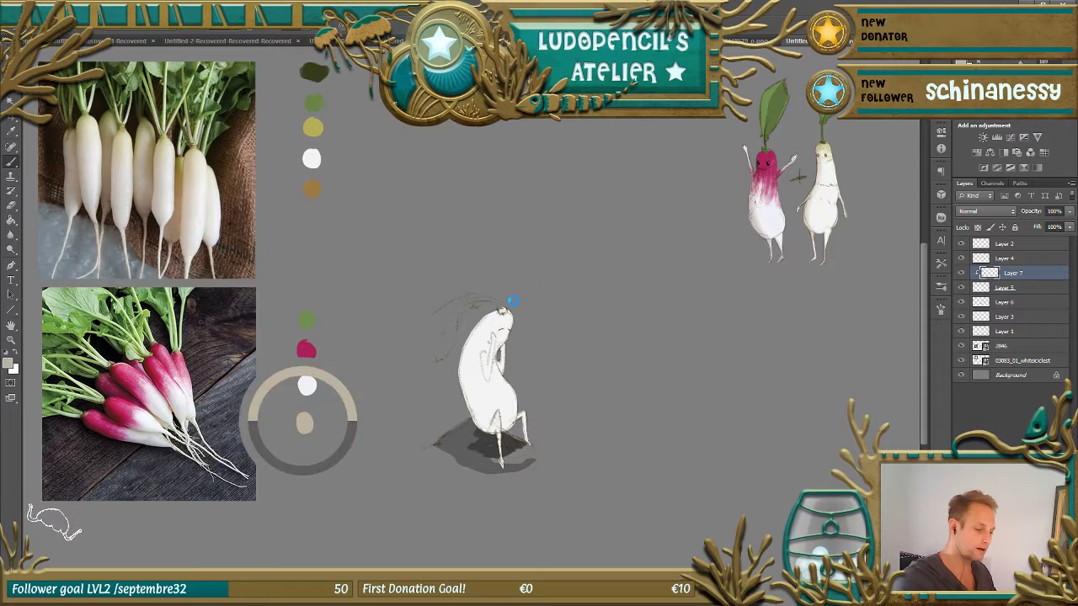
mouse_move(499, 294)
left_mouse_down()
mouse_move(522, 293)
mouse_move(505, 313)
left_mouse_up()
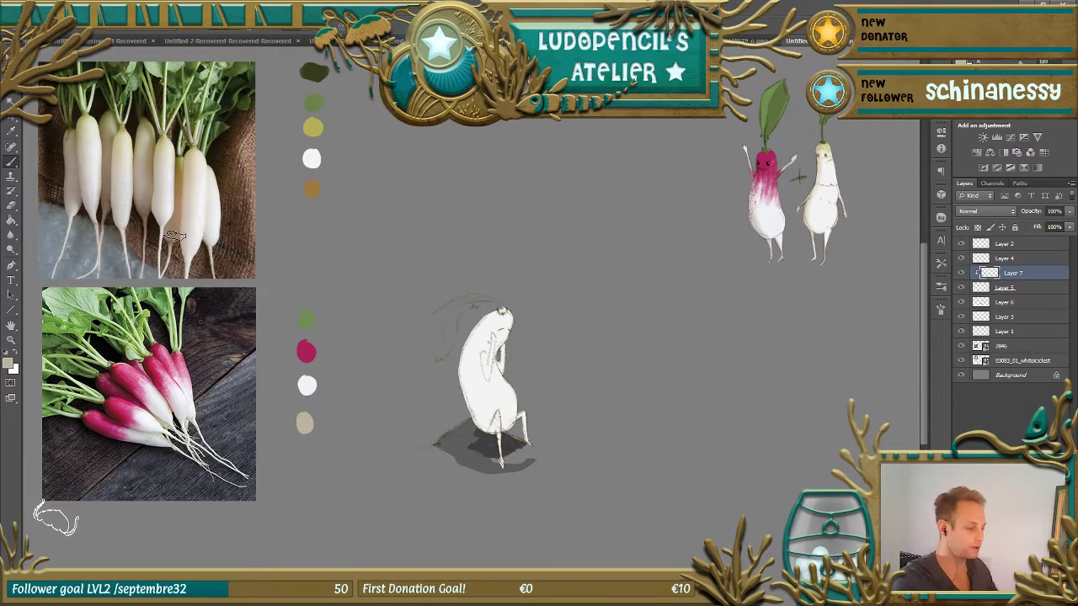
- Shade the radish's back, arms and front leg with the brown swatch colour on the clipped layer
left_click(311, 188, "alt")
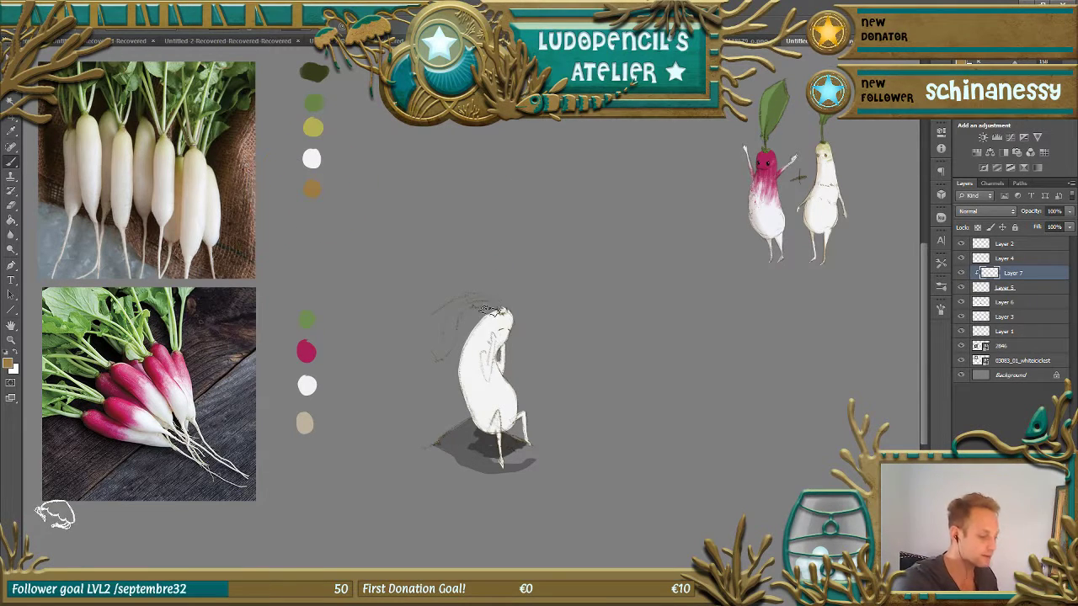
mouse_move(488, 315)
left_mouse_down()
mouse_move(466, 359)
mouse_move(476, 315)
mouse_move(466, 331)
mouse_move(471, 388)
left_mouse_up()
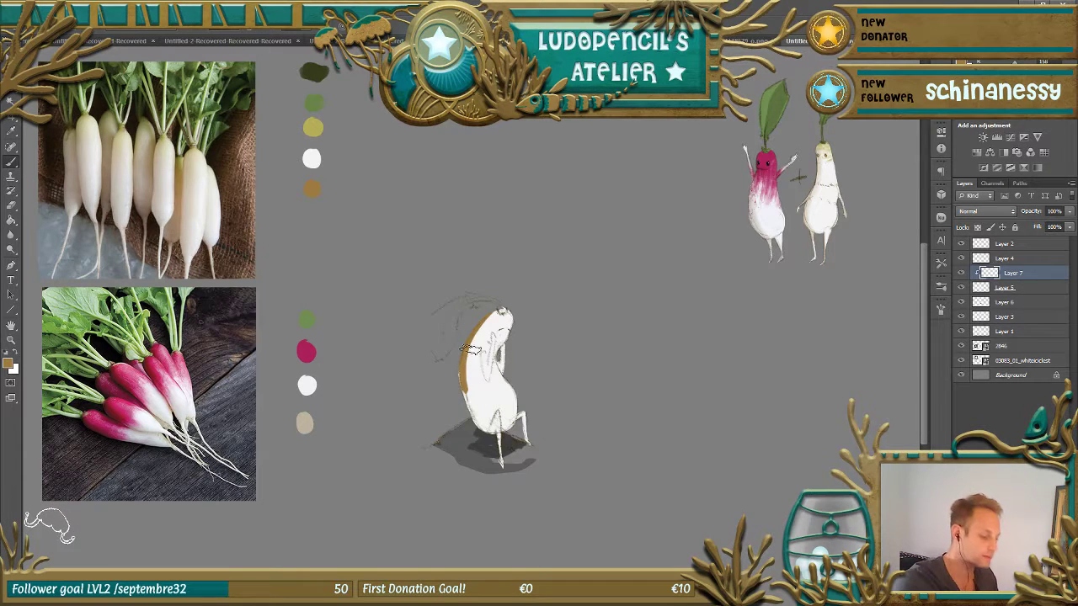
mouse_move(476, 330)
left_mouse_down()
mouse_move(462, 396)
mouse_move(482, 431)
left_mouse_up()
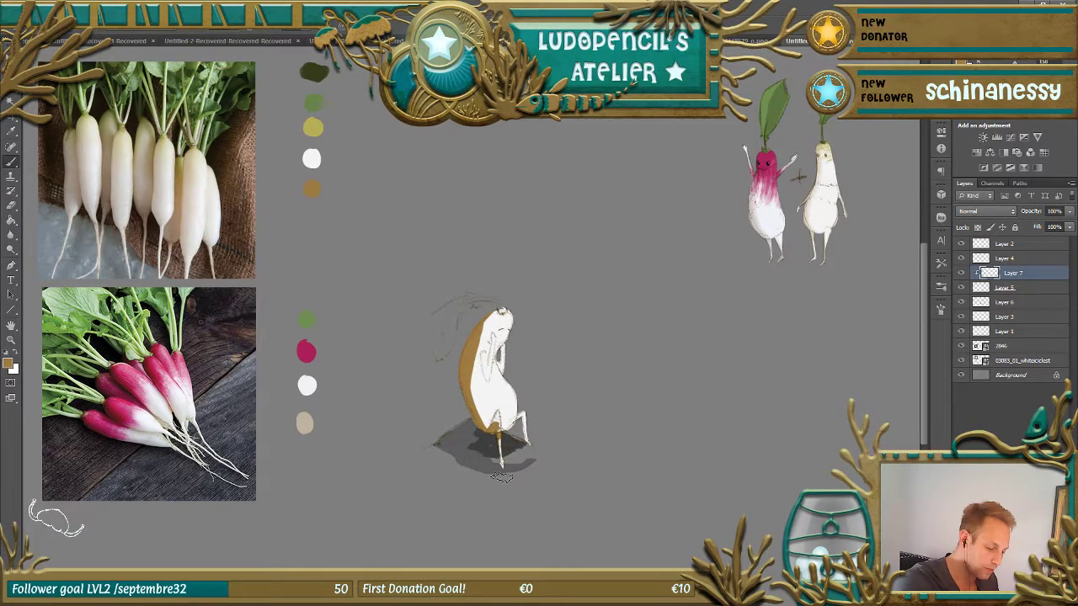
right_click(533, 404, "alt")
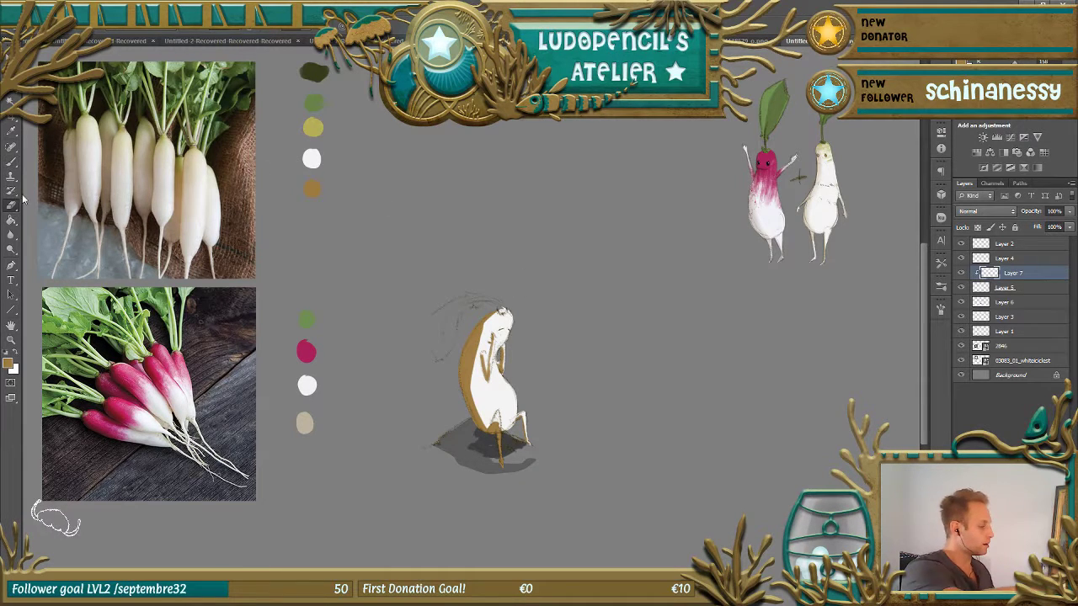
- Soften the inner edge of the brown shading with a soft round eraser and lower the shading layer's opacity to just over half
right_click(166, 192)
left_click(96, 112)
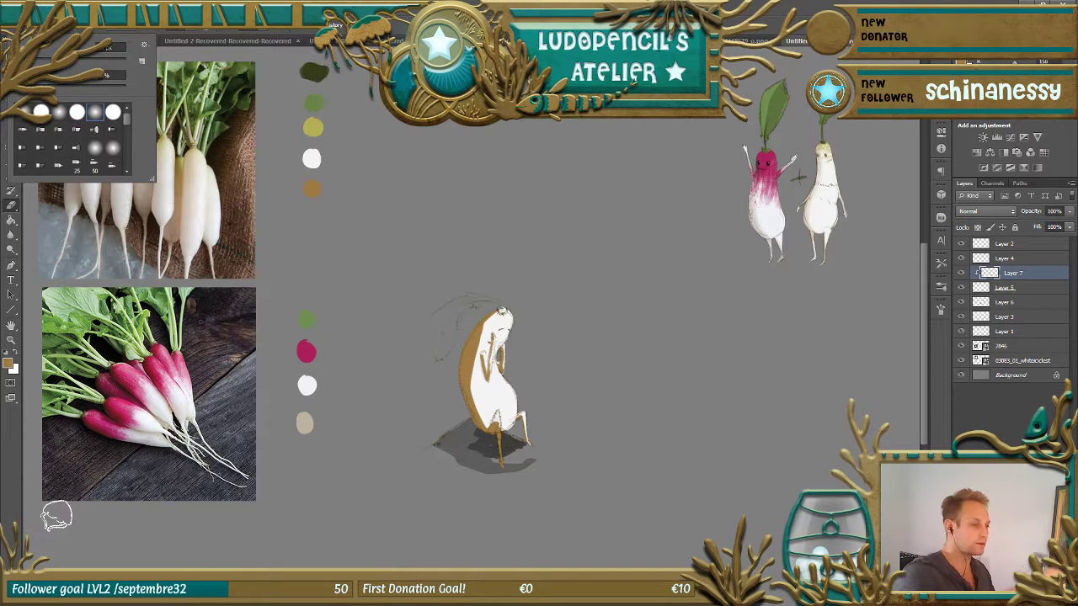
key("Return")
right_click(497, 331, "alt")
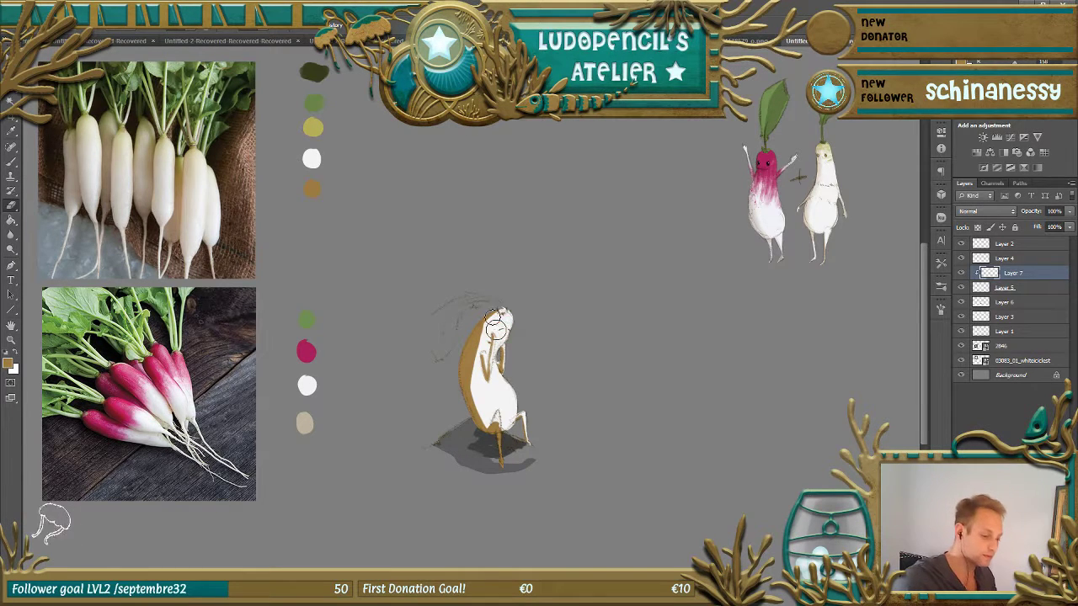
mouse_move(489, 328)
left_mouse_down()
mouse_move(478, 398)
mouse_move(471, 359)
mouse_move(484, 414)
mouse_move(504, 384)
left_mouse_up()
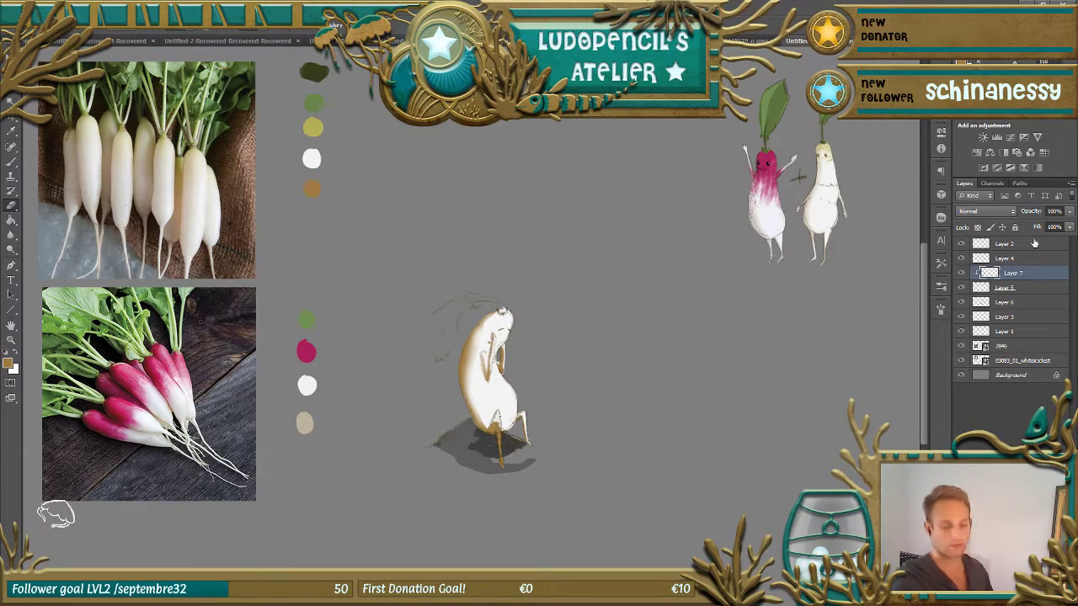
left_click(1067, 212)
left_click_drag(1064, 226, 1042, 225)
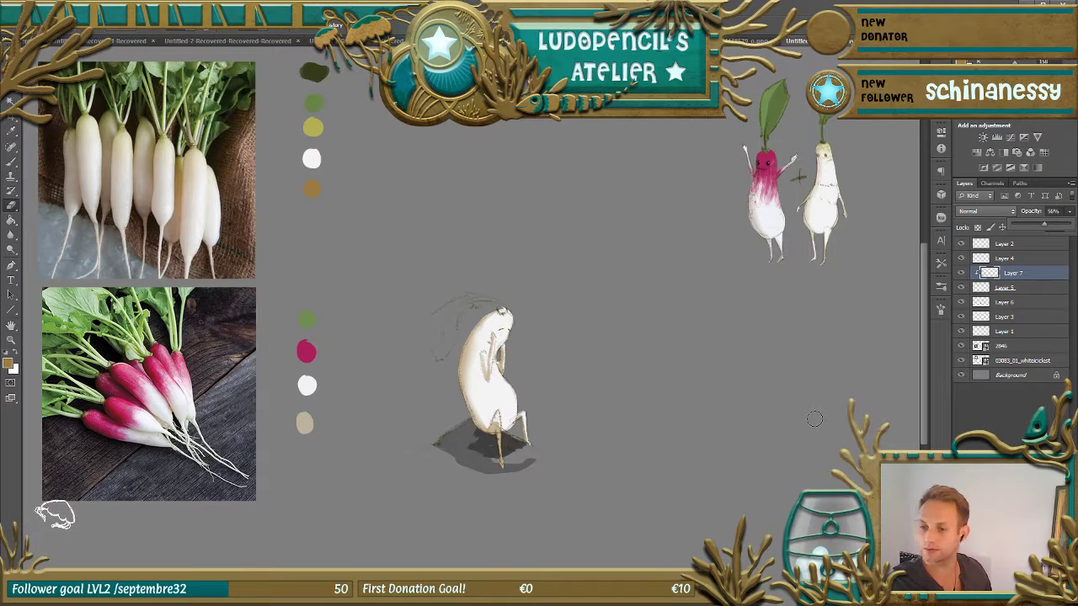
- Identify the white body fill layer by toggling its visibility, and add a clipped layer directly above it, beneath the brown shading
left_click(961, 288)
left_click(960, 288)
key("ctrl+shift+alt+n")
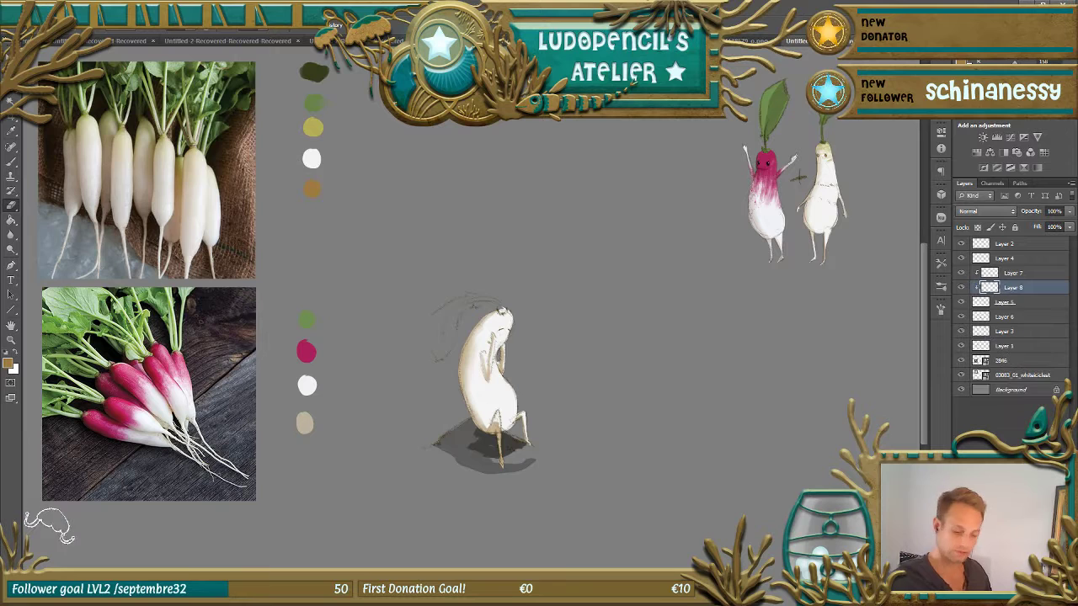
- Tint the top of the curved radish's head with the yellow-green swatch colour, using a textured brush from the 2500 px presets
left_click(13, 162)
left_click(39, 27)
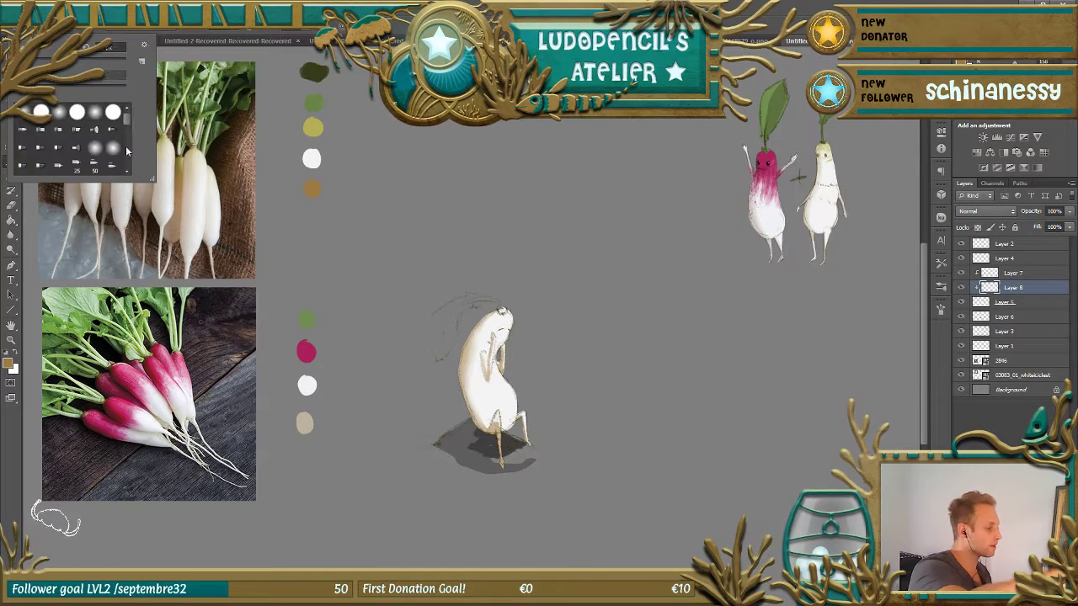
scroll(126, 157, "up", 5)
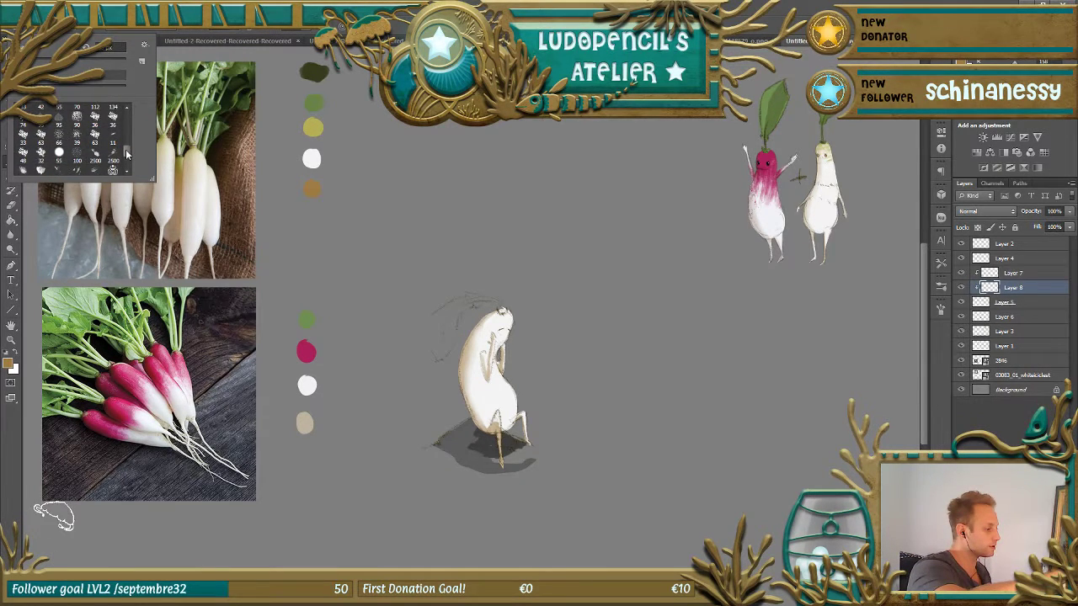
left_click_drag(127, 157, 127, 155)
left_click(114, 144)
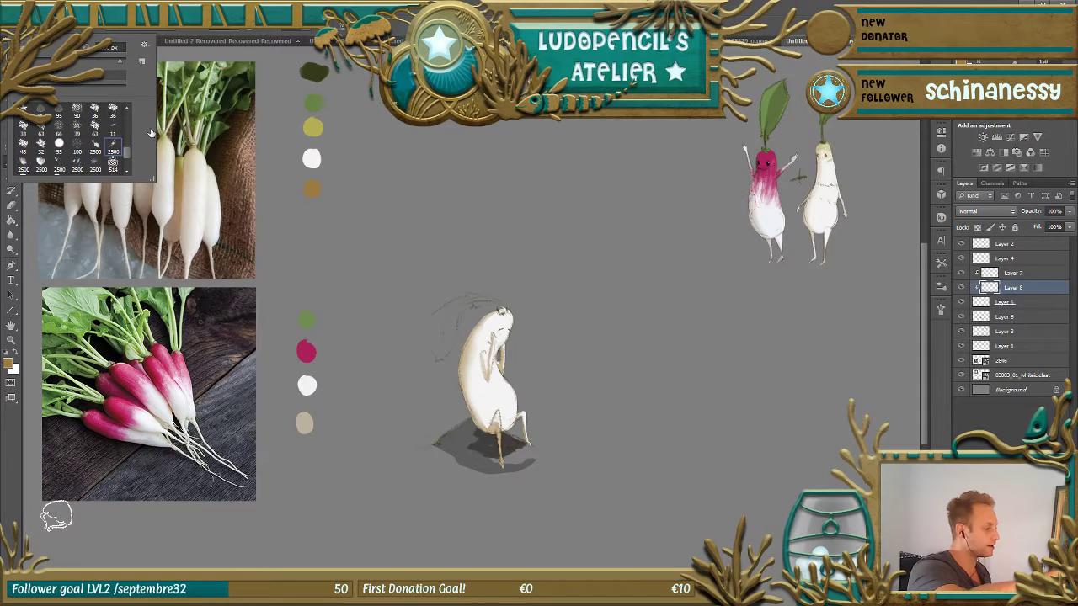
mouse_move(656, 280)
left_mouse_down()
mouse_move(474, 320)
mouse_move(34, 326)
left_mouse_up()
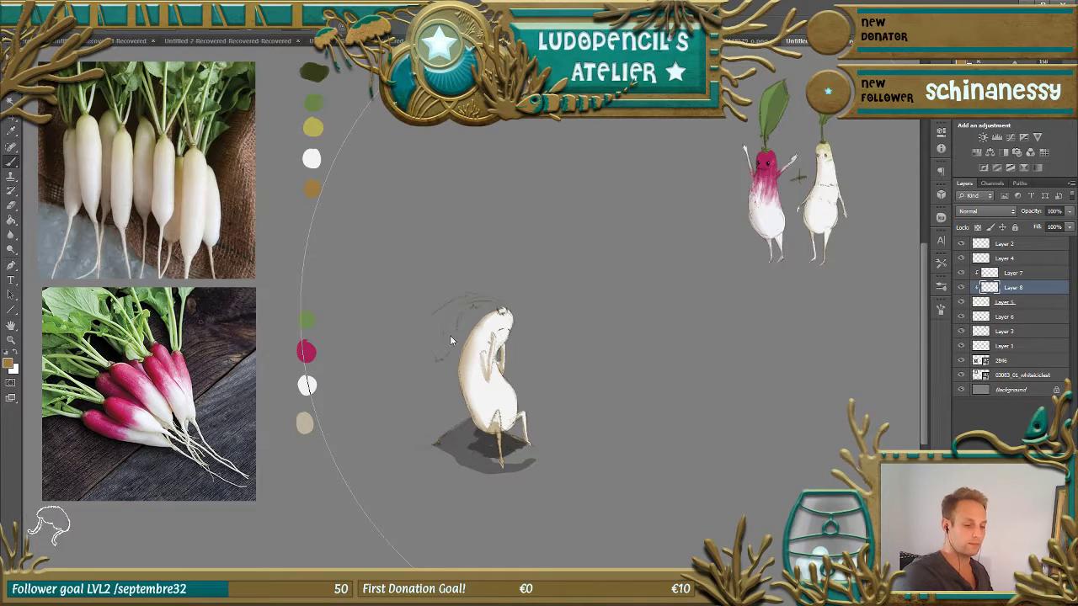
mouse_move(675, 367)
left_mouse_down()
mouse_move(561, 352)
mouse_move(326, 350)
mouse_move(345, 340)
mouse_move(407, 228)
left_mouse_up()
left_click(315, 125, "alt")
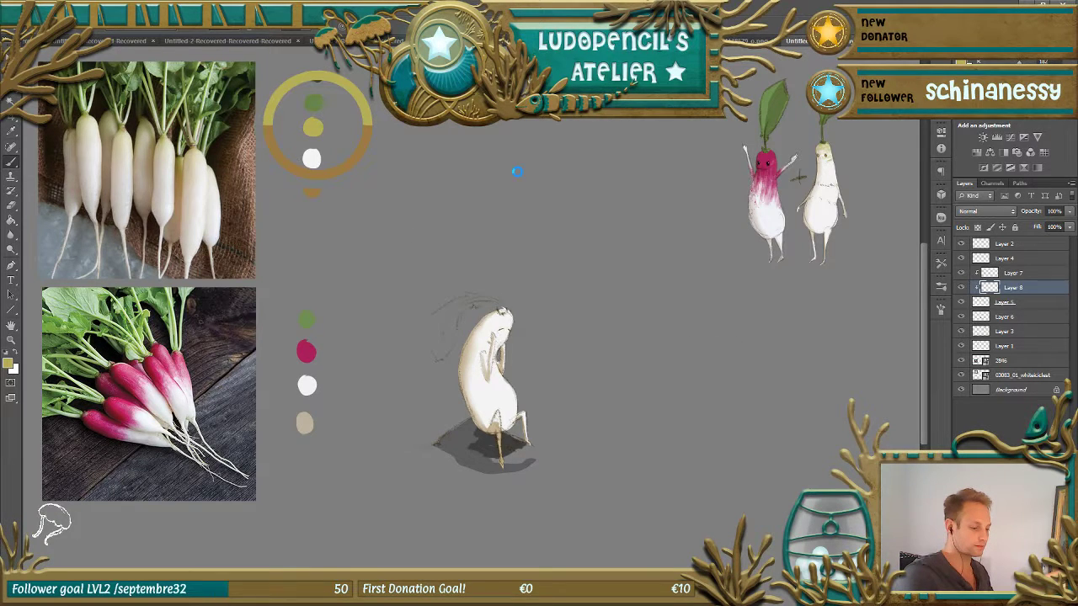
mouse_move(484, 330)
left_mouse_down()
mouse_move(543, 290)
mouse_move(526, 327)
left_mouse_up()
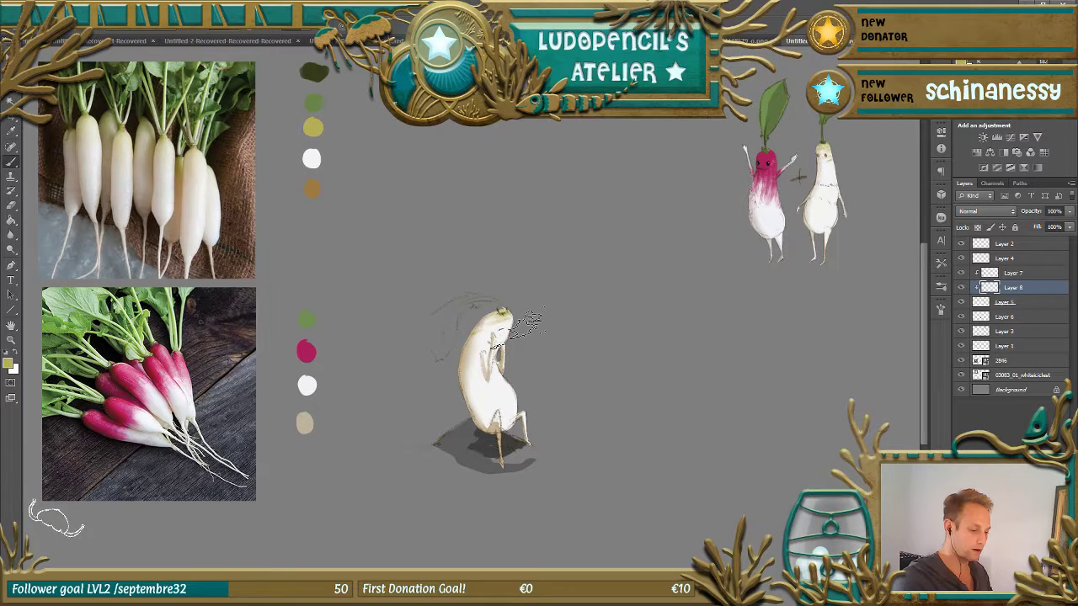
- Adjust the brush tip, set its size to 124 px, and add more yellow-green streaks down the radish's head
key("F5")
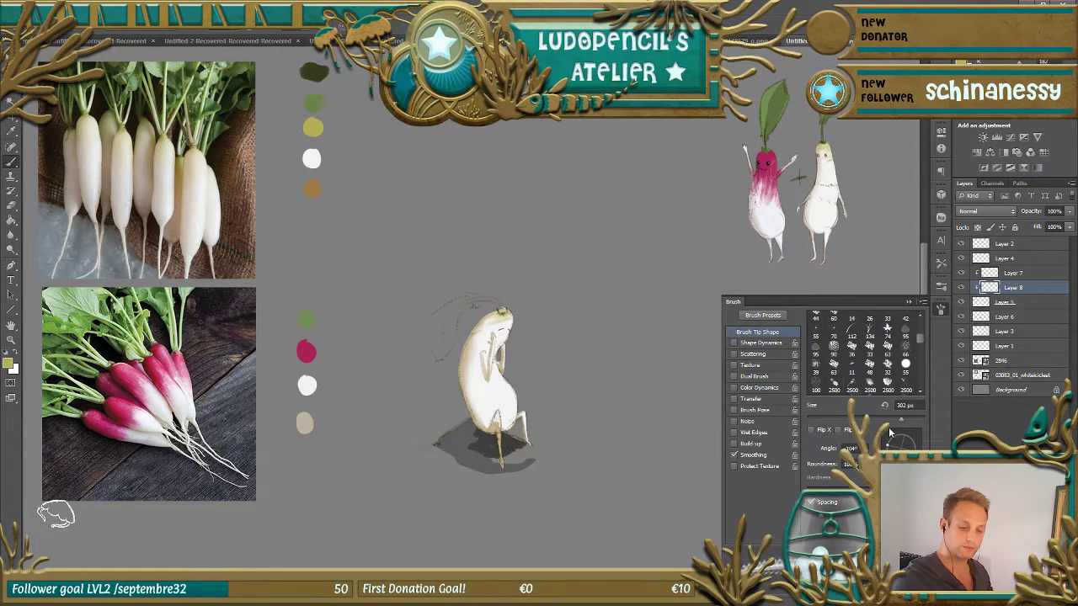
left_click(851, 381)
left_click_drag(522, 353, 502, 312)
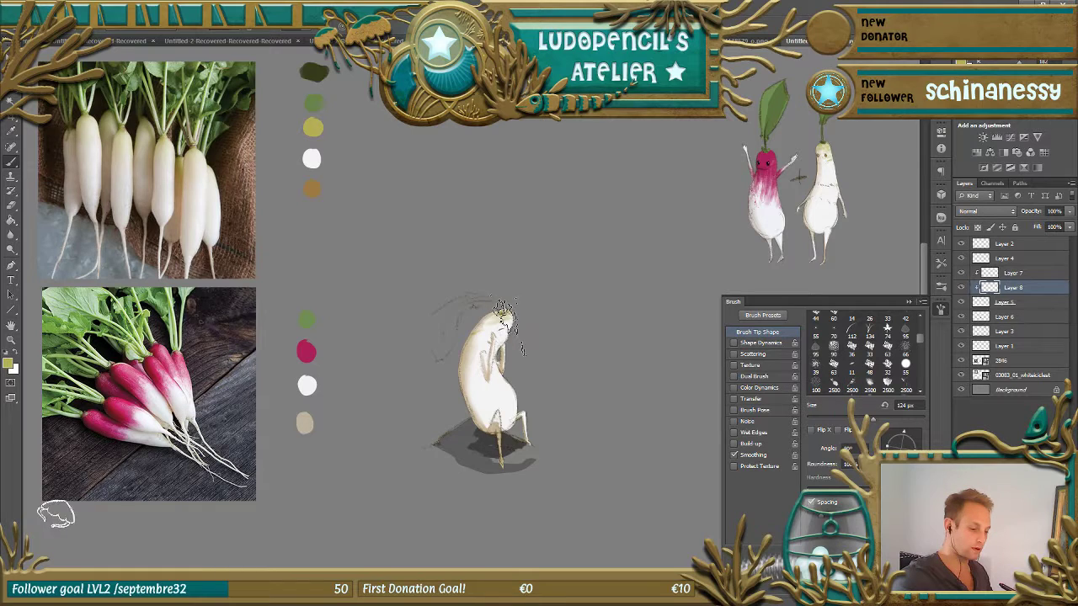
key("F5")
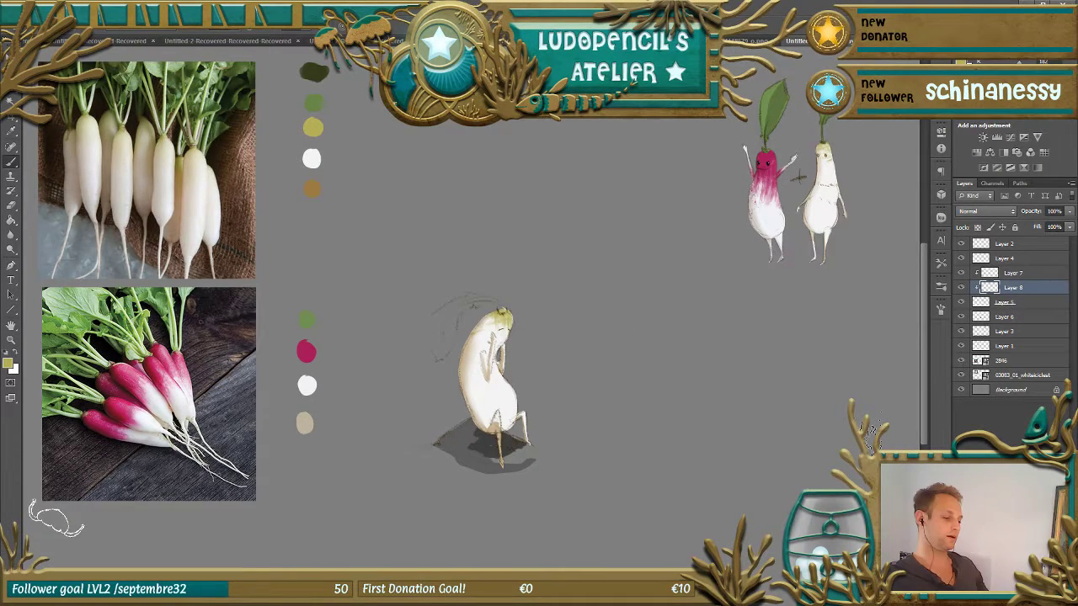
- Add a new layer above the brown shading layer and outline the radish's drooping leaf with a freehand lasso selection
left_click(962, 274)
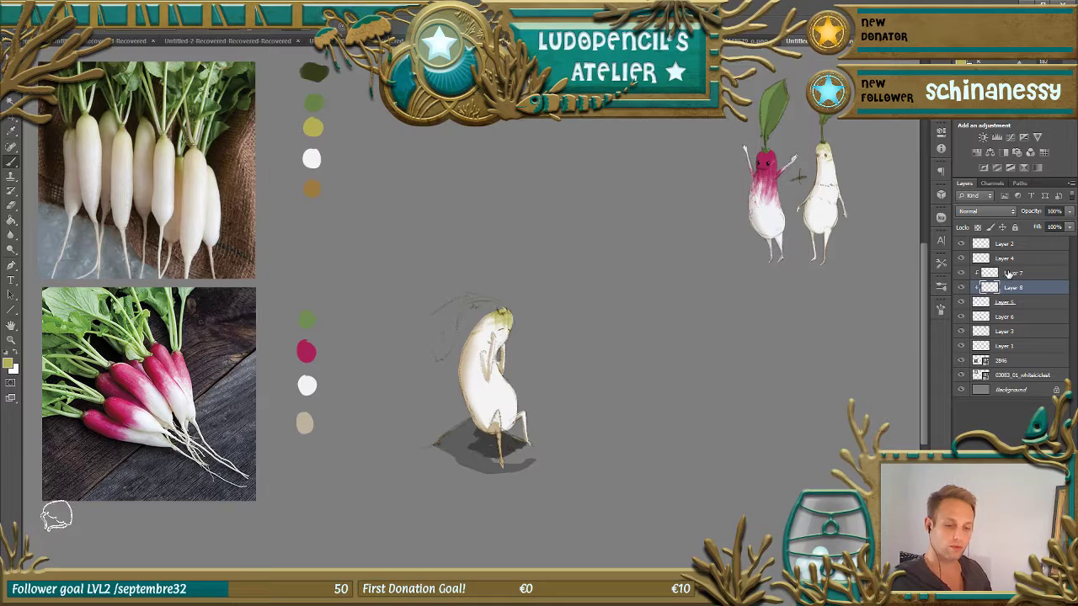
left_click(1002, 268)
left_click(962, 258)
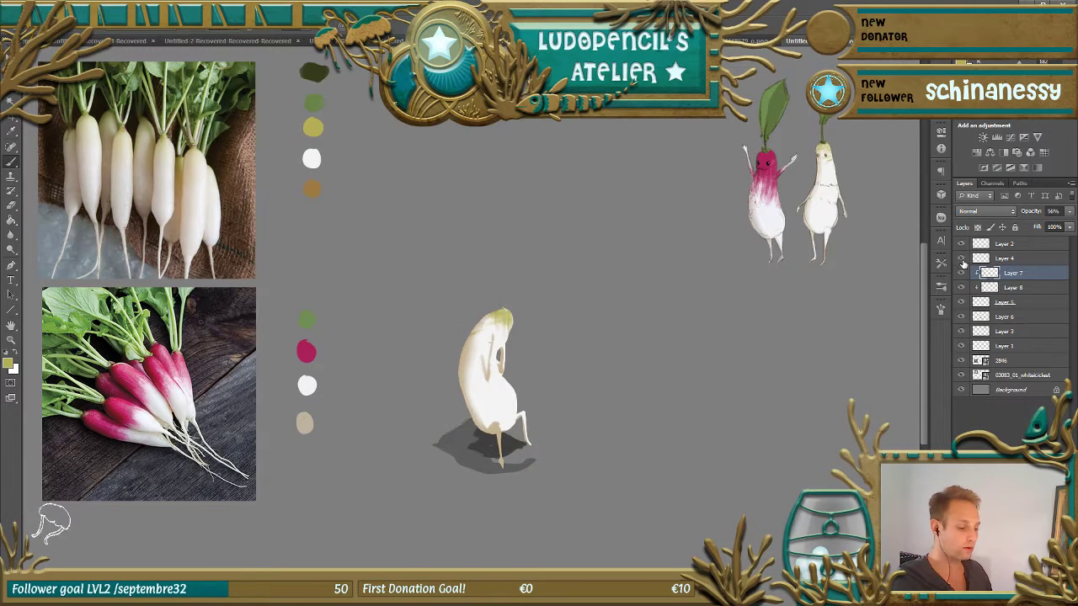
left_click(962, 259)
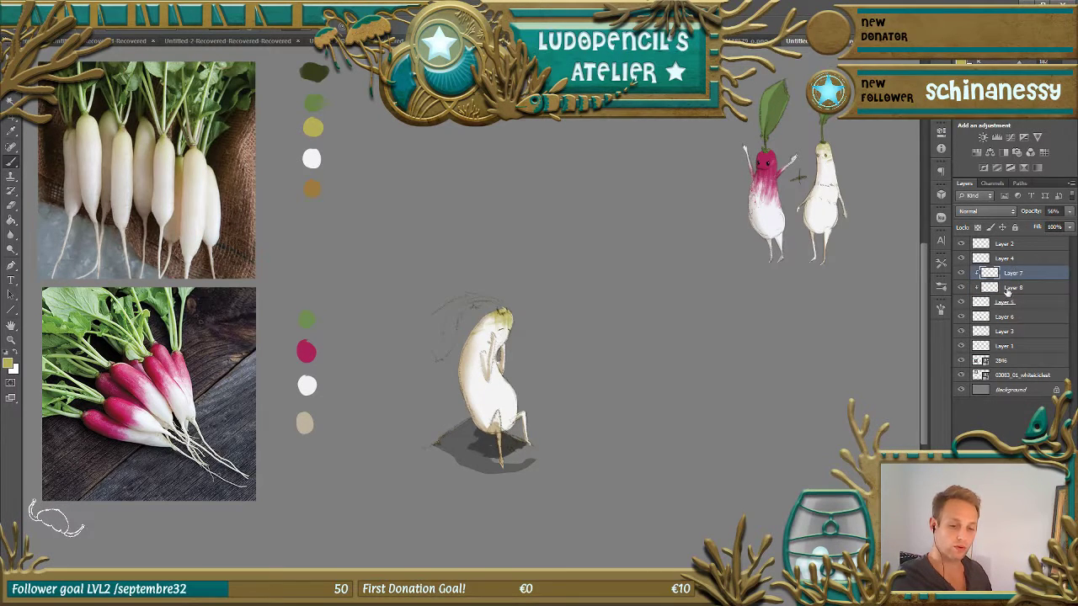
key("ctrl+shift+alt+n")
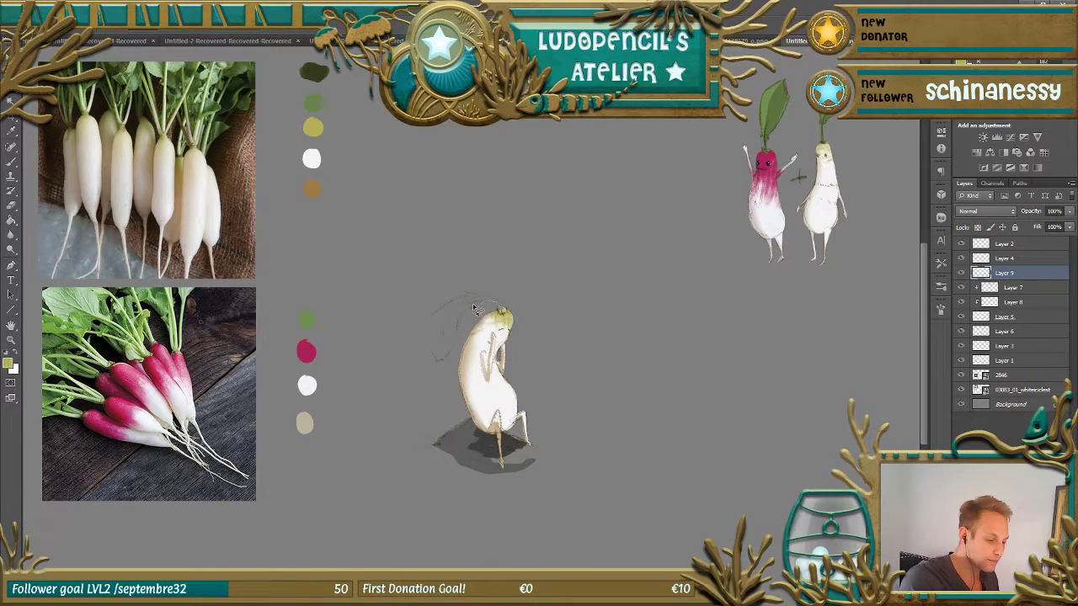
mouse_move(431, 368)
left_mouse_down()
mouse_move(421, 341)
mouse_move(439, 317)
mouse_move(471, 299)
mouse_move(512, 313)
mouse_move(505, 301)
left_mouse_up()
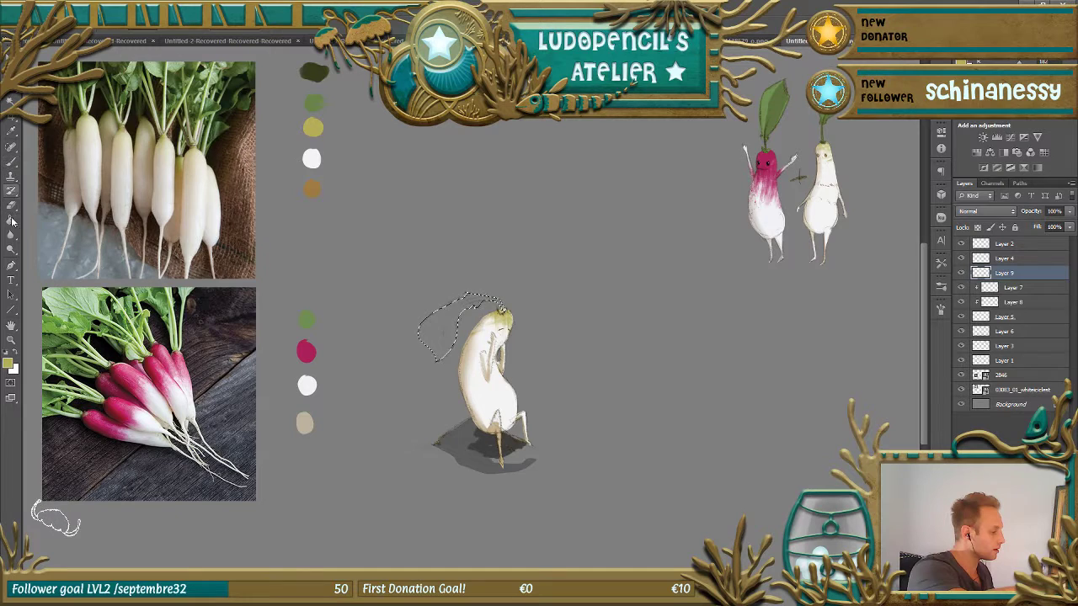
- Fill the leaf selection with the mid-green swatch colour using the Paint Bucket, and deselect it
left_click(13, 221)
left_click(318, 69, "alt")
left_click(494, 292)
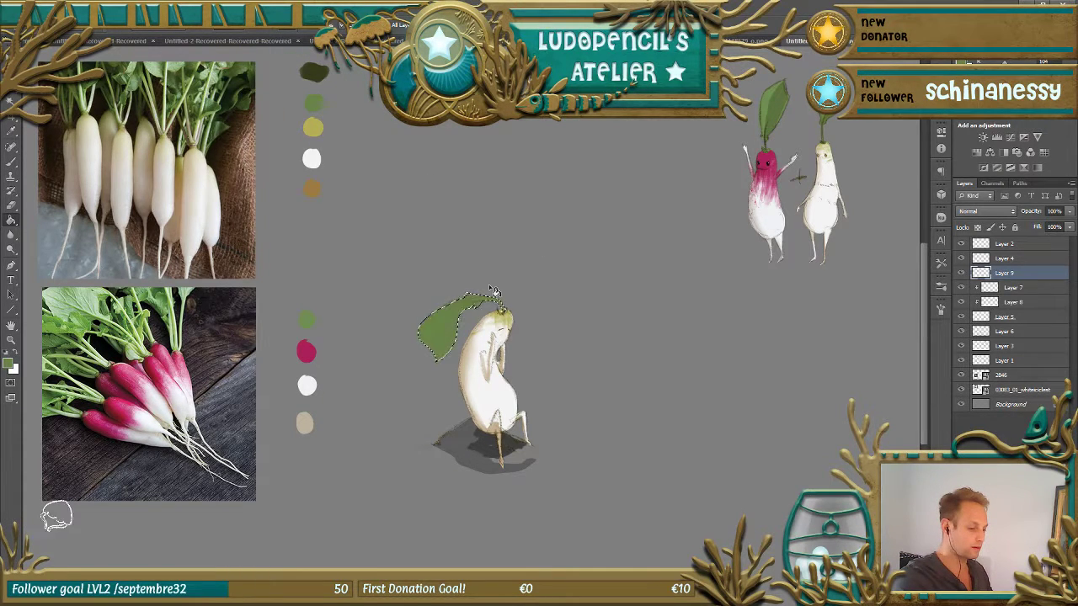
left_click(159, 19)
left_click(168, 46)
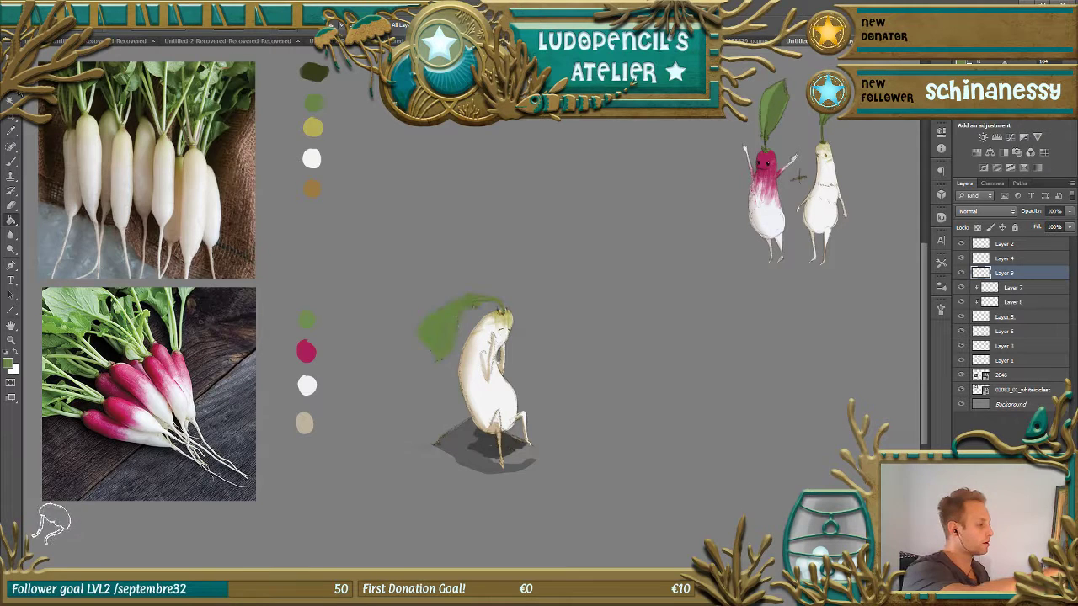
- Shade the lower half of the leaf and its stem end with the dark green swatch colour on a new layer clipped to the leaf fill
key("ctrl+shift+alt+n")
right_click(993, 273)
left_click(926, 362)
left_click(12, 163)
right_click(100, 52)
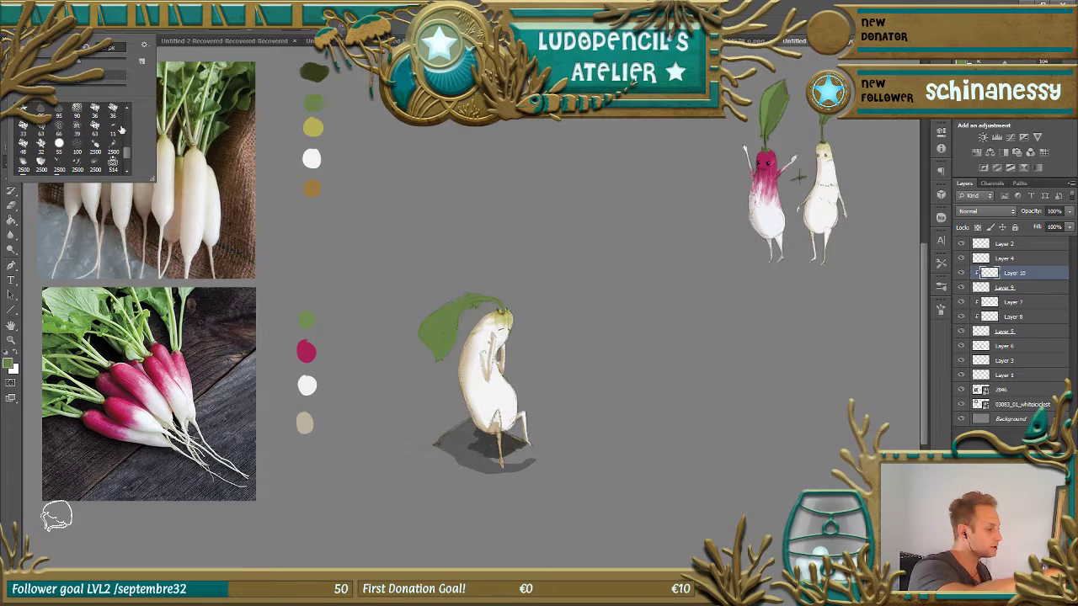
key("Return")
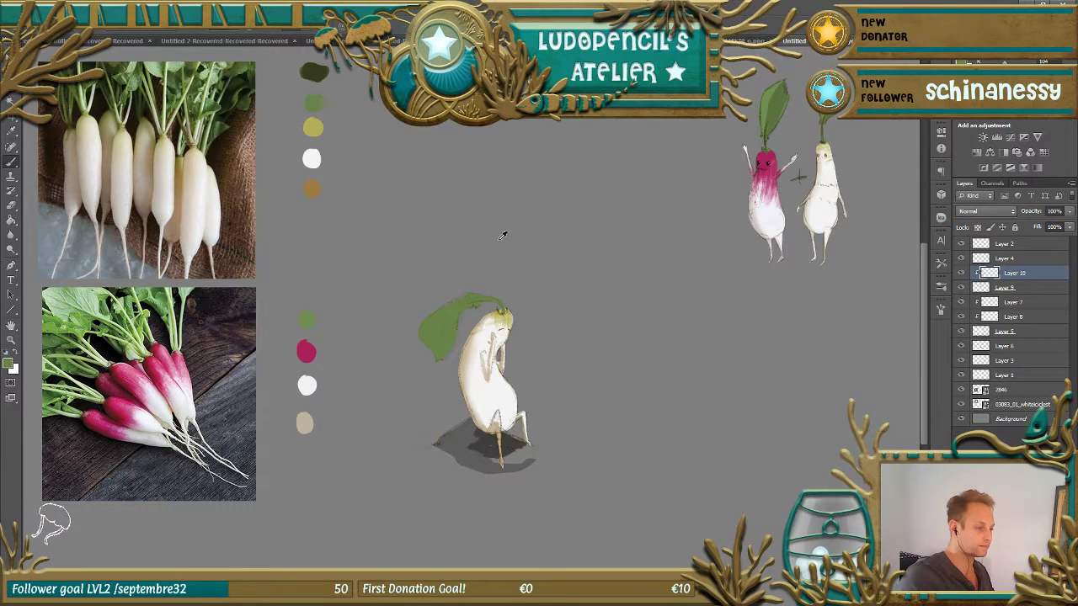
mouse_move(473, 364)
left_mouse_down()
mouse_move(484, 347)
mouse_move(459, 327)
left_mouse_up()
left_click_drag(484, 266, 451, 301)
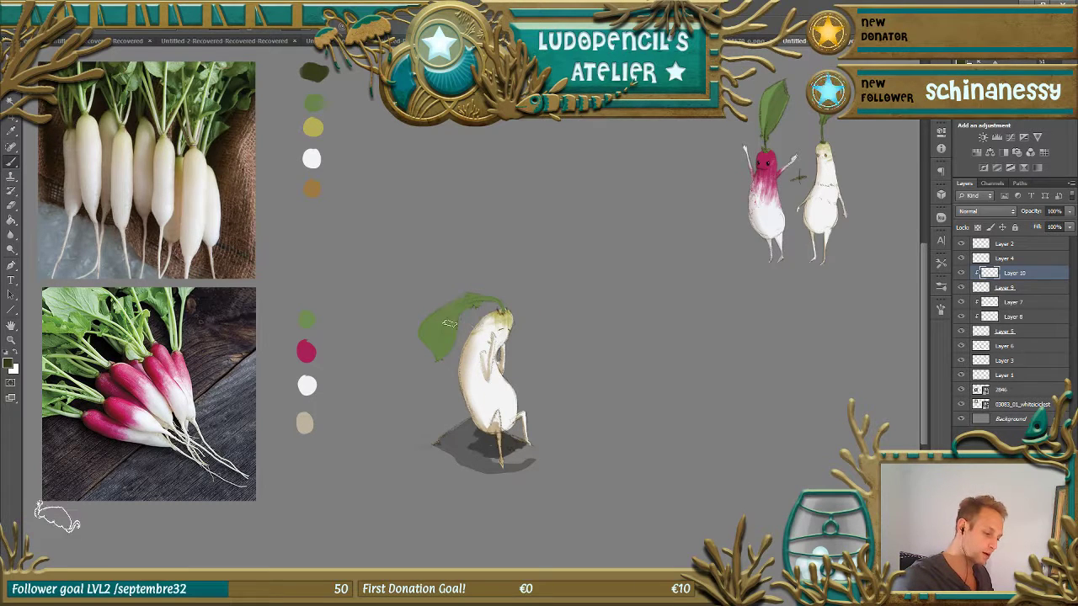
mouse_move(446, 343)
left_mouse_down()
mouse_move(469, 293)
mouse_move(426, 347)
mouse_move(441, 330)
mouse_move(443, 340)
mouse_move(446, 323)
mouse_move(423, 349)
mouse_move(448, 321)
mouse_move(466, 340)
left_mouse_up()
mouse_move(480, 277)
left_mouse_down()
mouse_move(458, 308)
mouse_move(496, 301)
left_mouse_up()
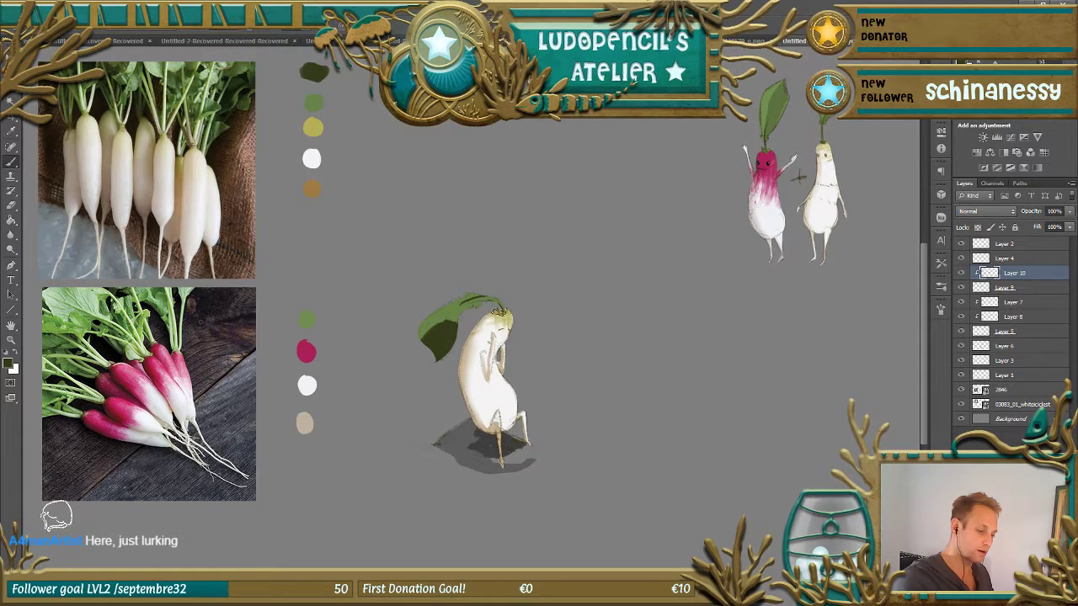
- Lower the leaf shading layer's opacity to 32% and touch up the shading along the leaf near its stem
left_click_drag(1069, 212, 1031, 226)
left_click(477, 295)
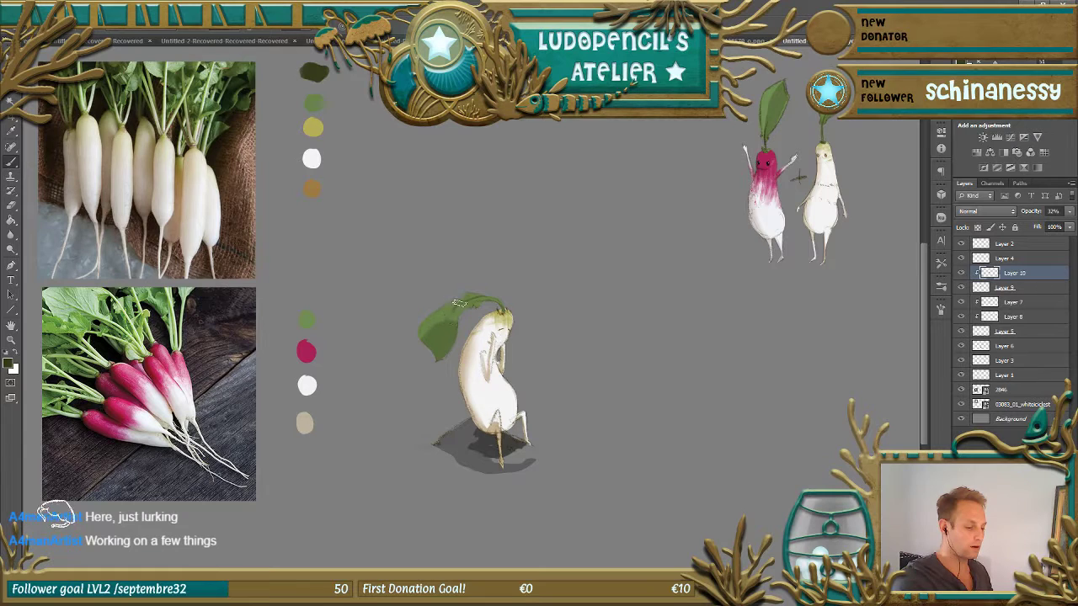
key("e")
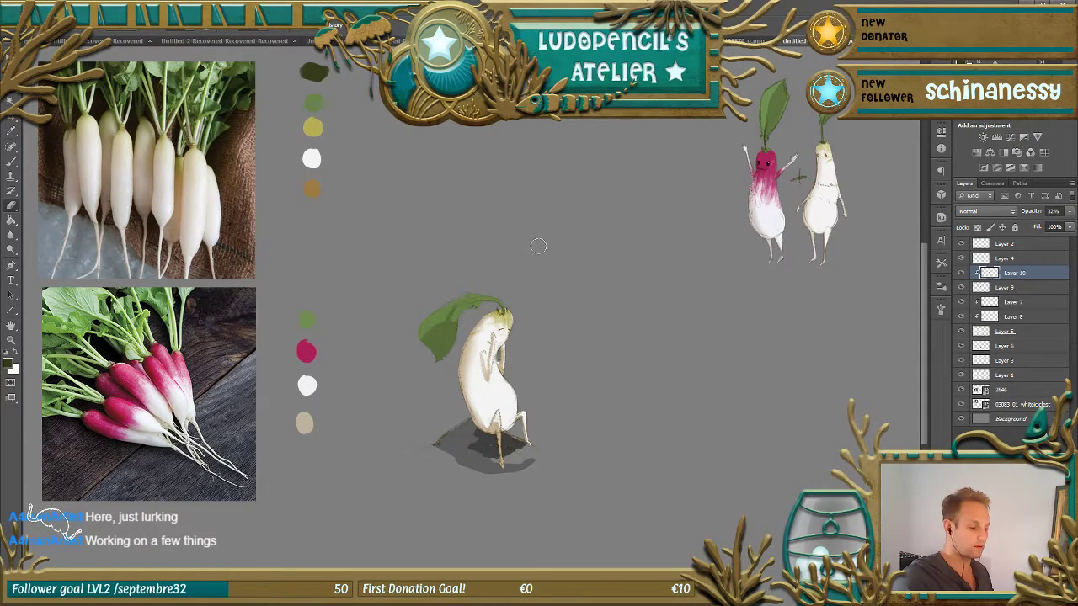
key("b")
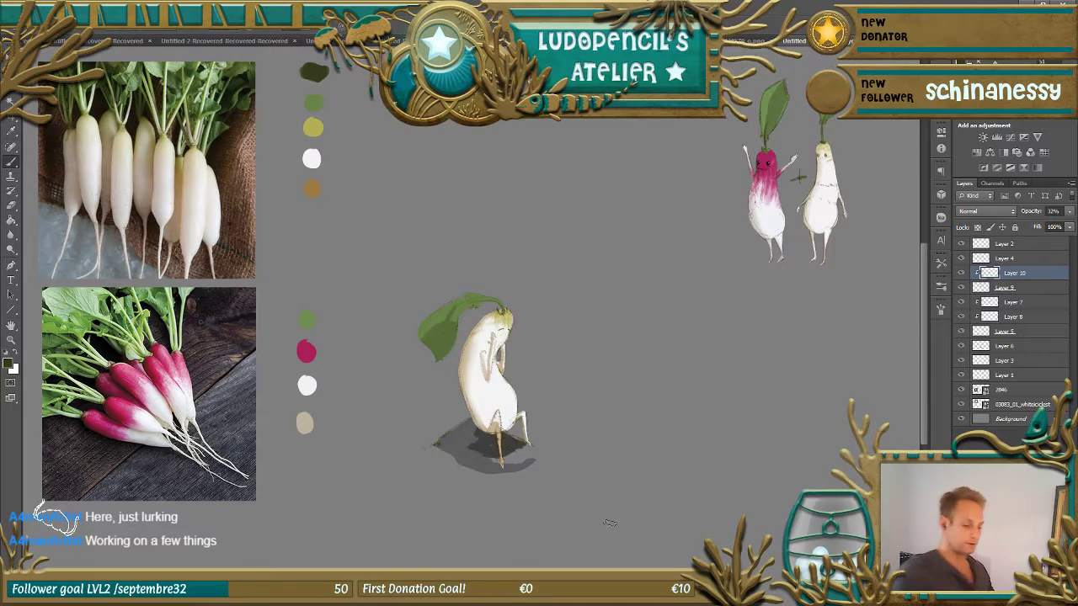
- Identify the curved radish's colour and shadow layers by toggling visibility, and merge Layer 6 through Layer 10 into one layer
key("ctrl+minus")
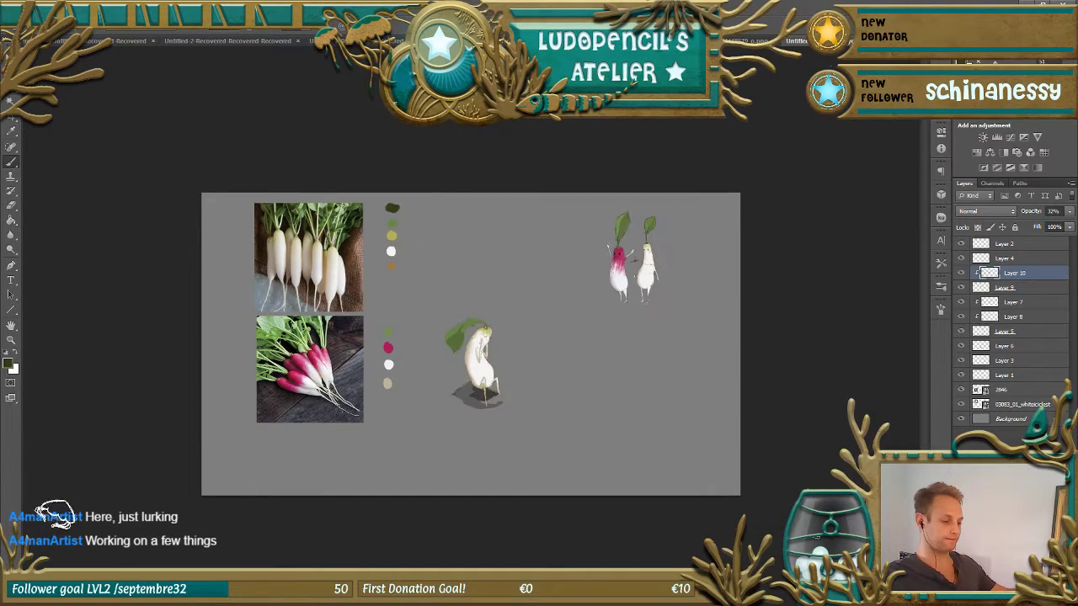
key("ctrl+plus")
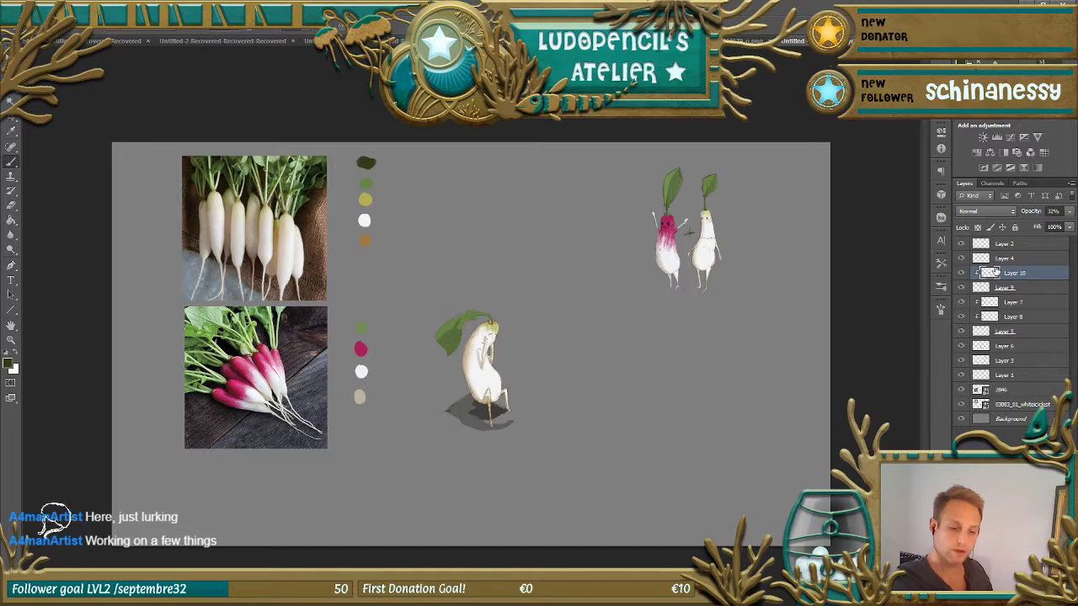
left_click(961, 376)
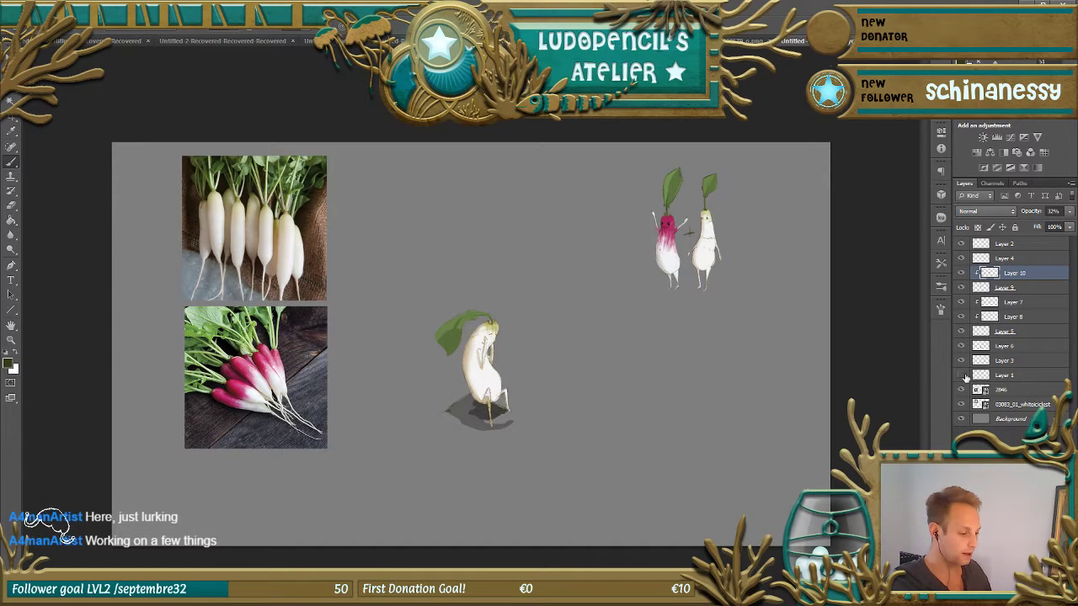
left_click(962, 361)
left_click(962, 362)
left_click(962, 361)
left_click(962, 346)
left_click(963, 346)
left_click(1010, 346, "shift")
right_click(1015, 346)
left_click(913, 447)
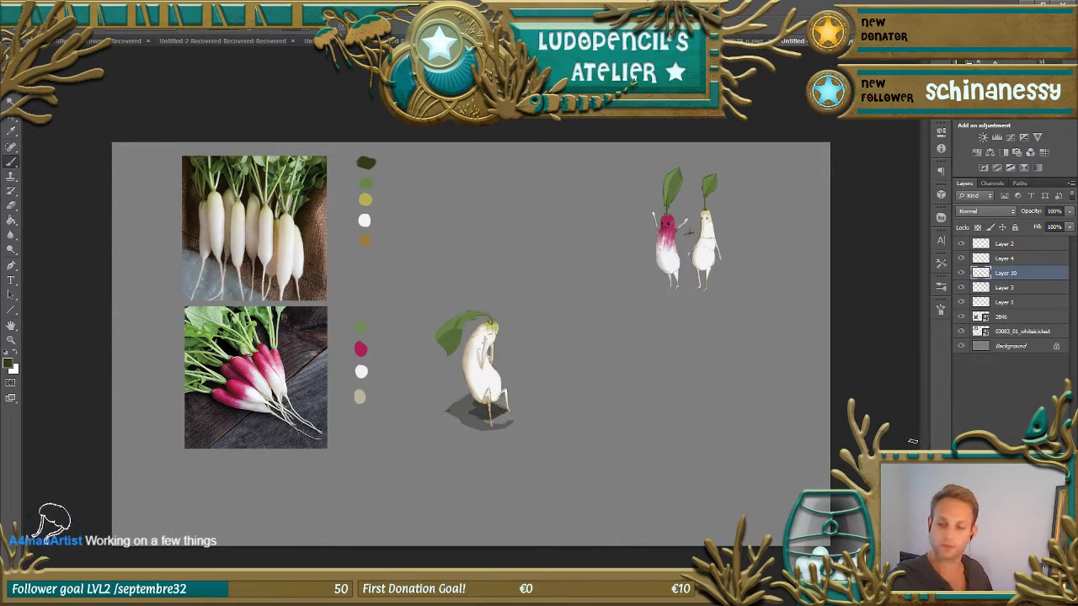
key("ctrl+t")
mouse_move(500, 421)
left_mouse_down()
mouse_move(507, 425)
mouse_move(502, 410)
left_mouse_up()
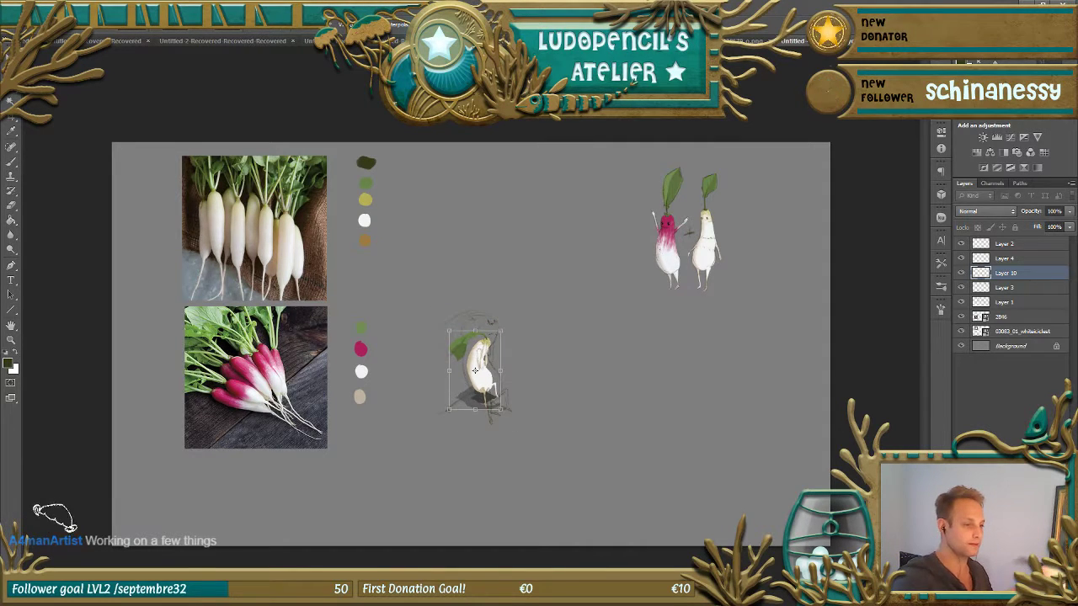
key("ctrl+z")
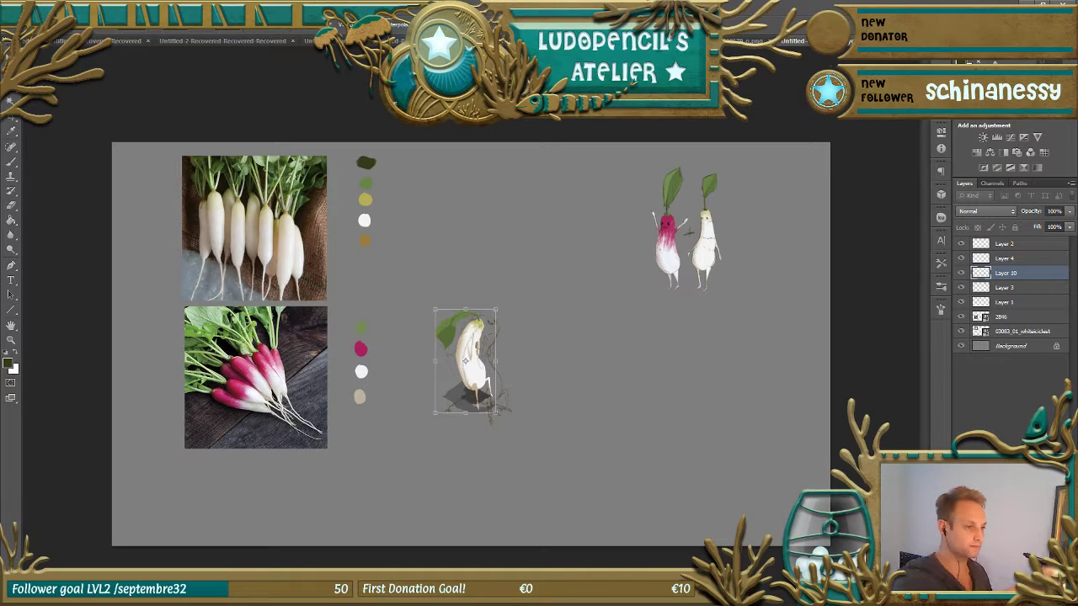
key("Return")
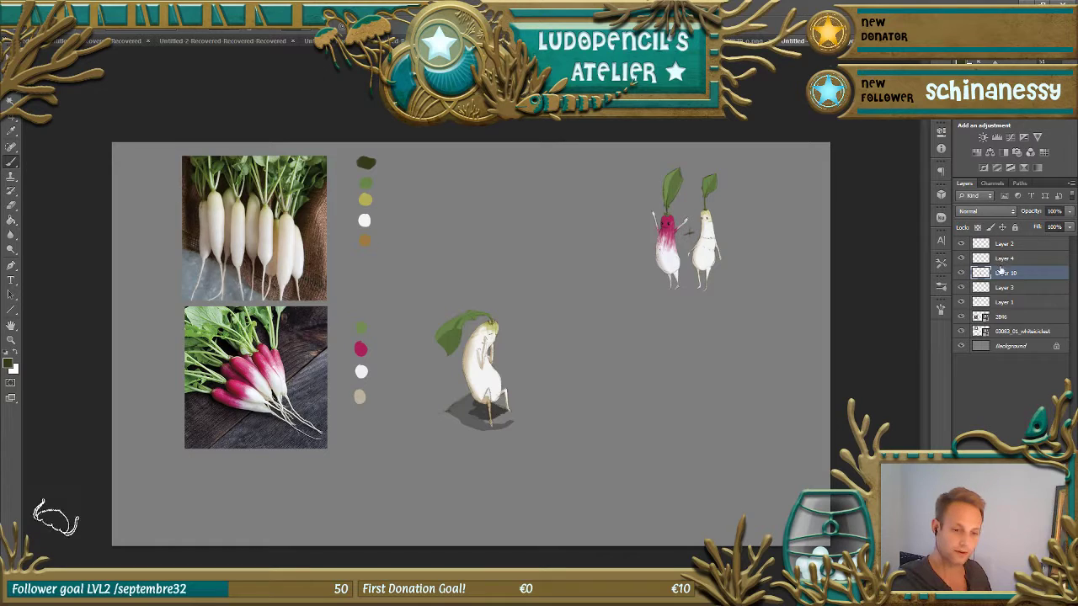
- Merge the curved radish's line art in Layer 4 with its merged colour layer
left_click(1011, 258, "shift")
right_click(1013, 264)
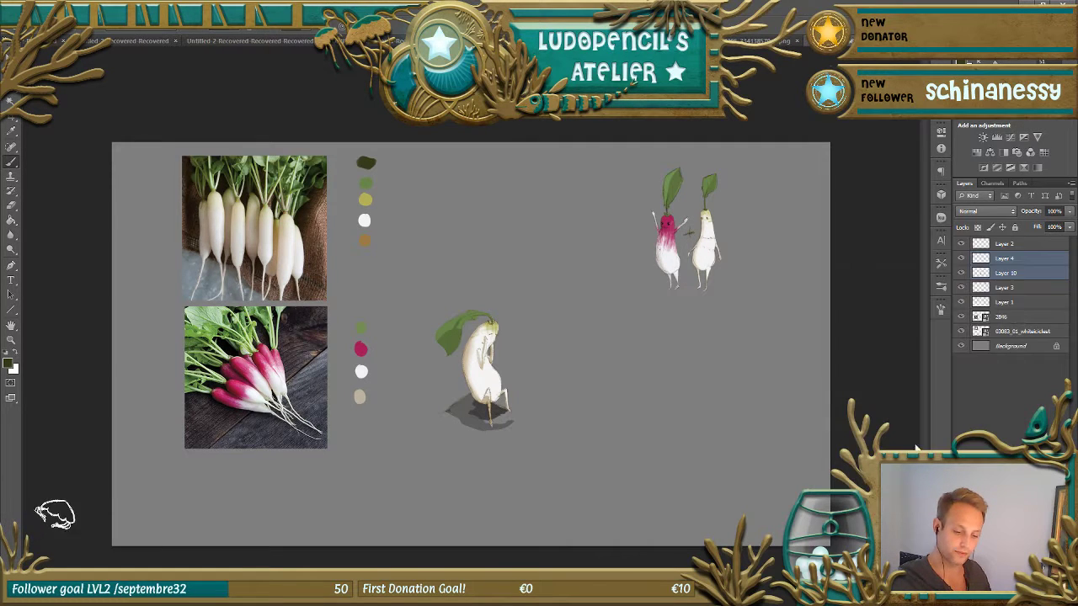
left_click(1004, 289)
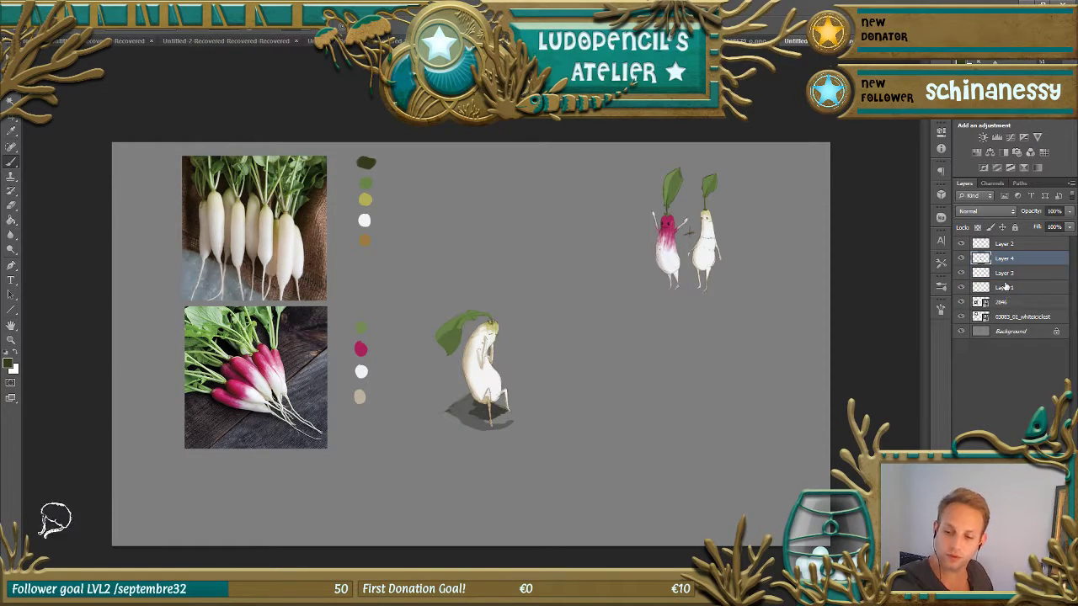
- Scale the merged curved radish down to about three quarters and place it beside the pink radish in the finished group
key("ctrl+t")
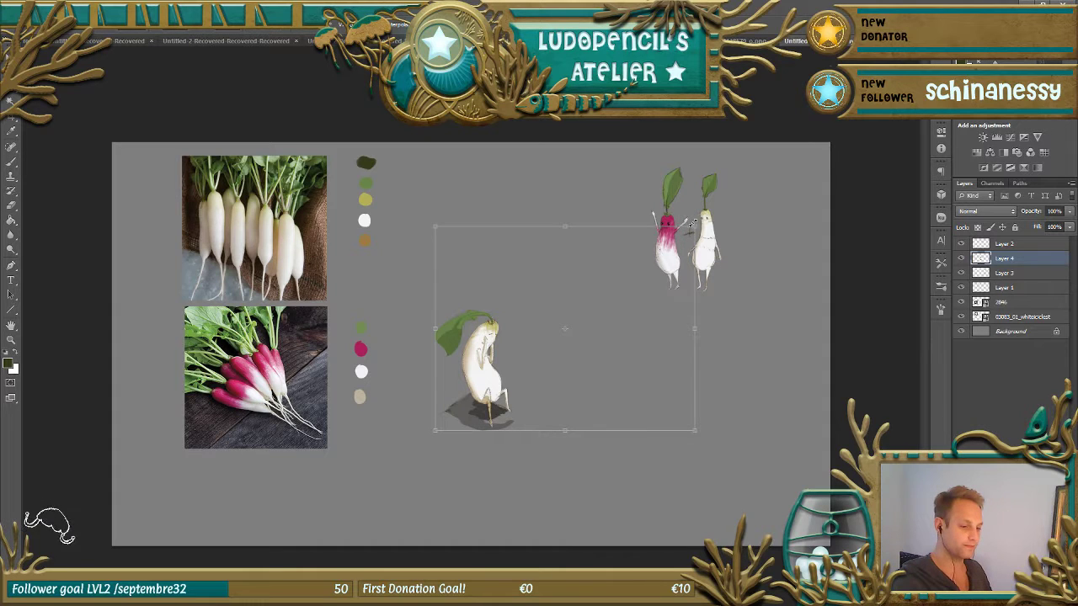
left_click_drag(688, 229, 651, 253)
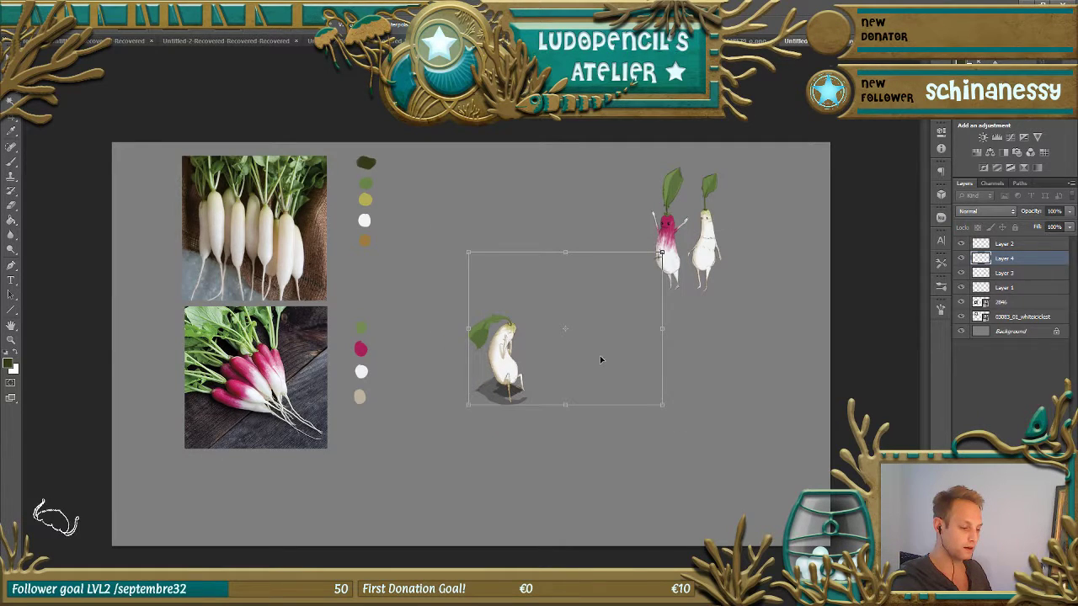
left_click_drag(516, 360, 647, 279)
key("Return")
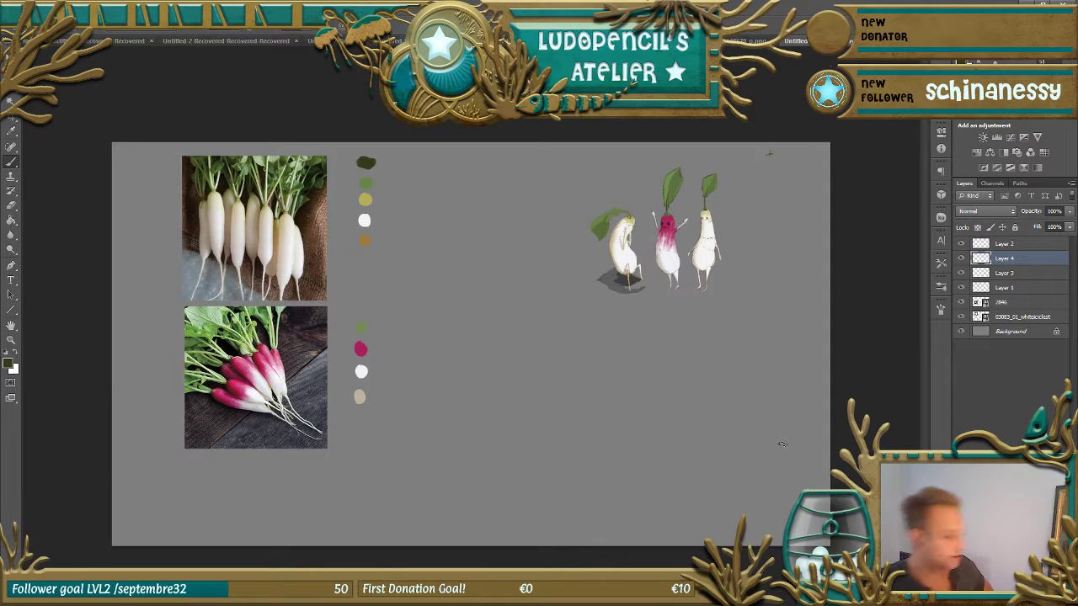
- Check which artwork Layer 4 contains by toggling its visibility
key("e")
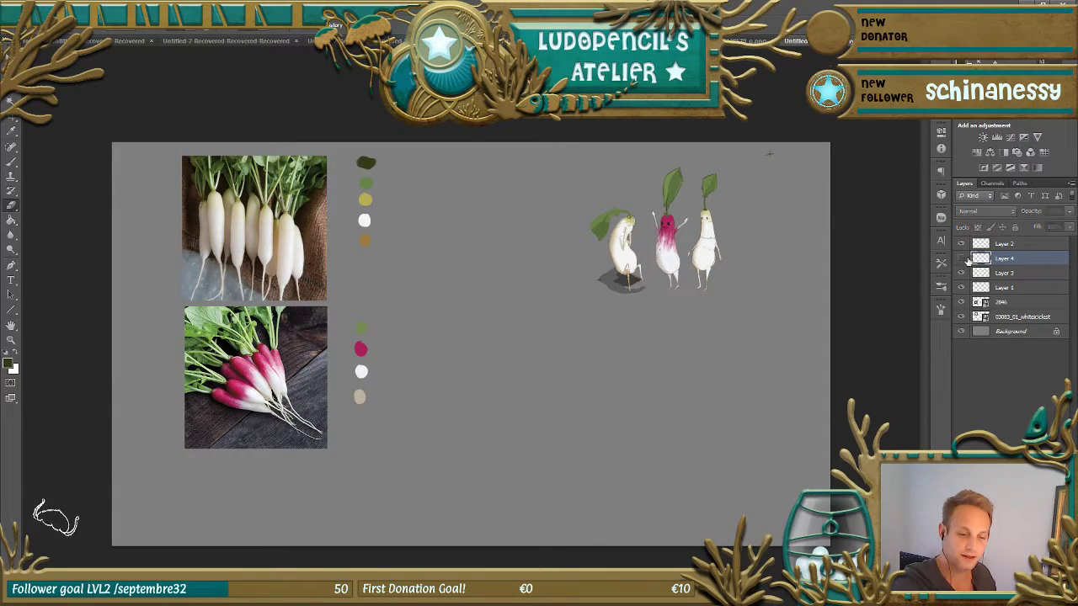
left_click(961, 258)
left_click(960, 258)
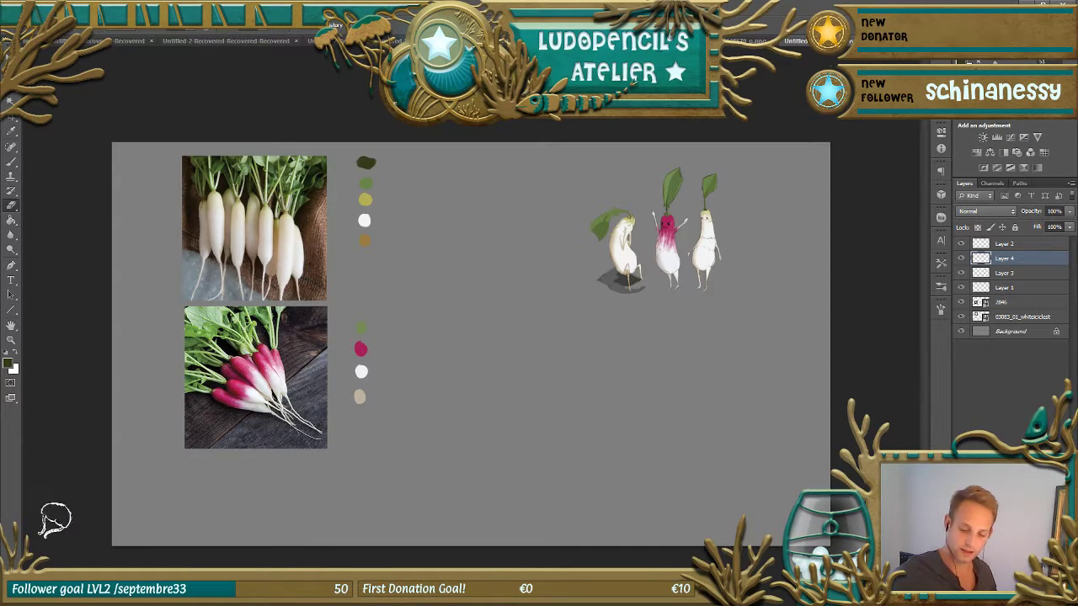
- On a new layer above Layer 4, sketch in black a tall radish body tapering down to two short legs in the canvas's middle
key("ctrl+shift+alt+n")
key("b")
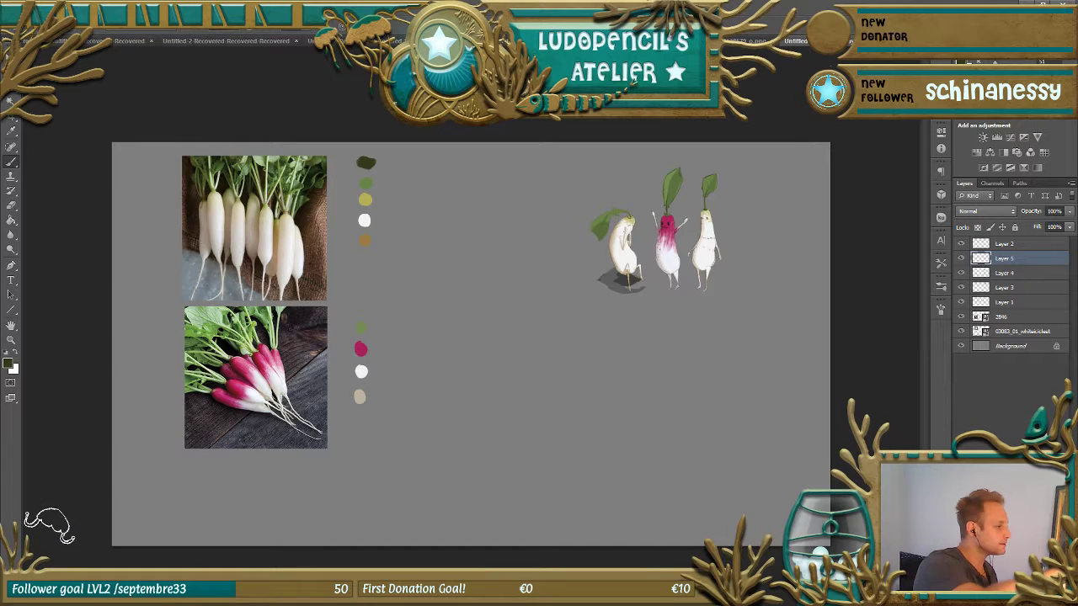
left_click(41, 25)
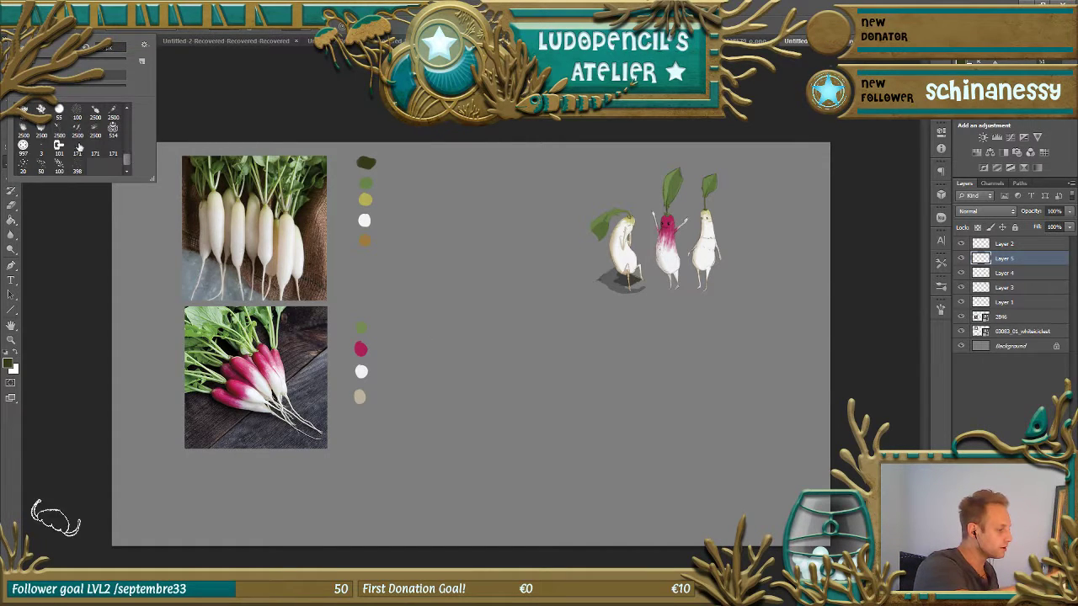
left_click(8, 353)
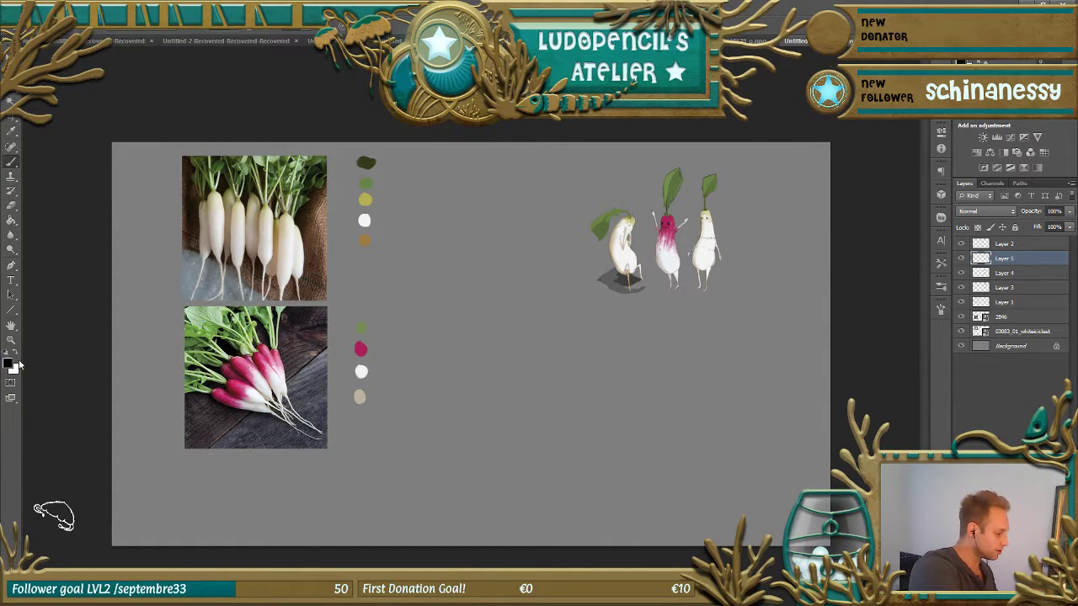
key("ctrl+plus")
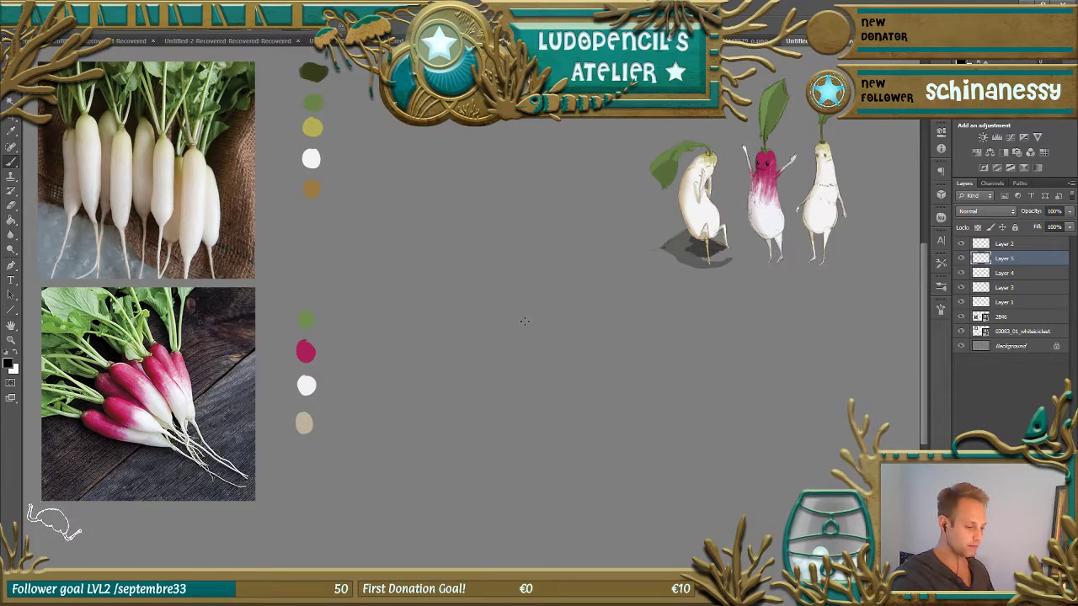
mouse_move(459, 333)
left_mouse_down()
mouse_move(552, 310)
mouse_move(566, 375)
mouse_move(446, 377)
left_mouse_up()
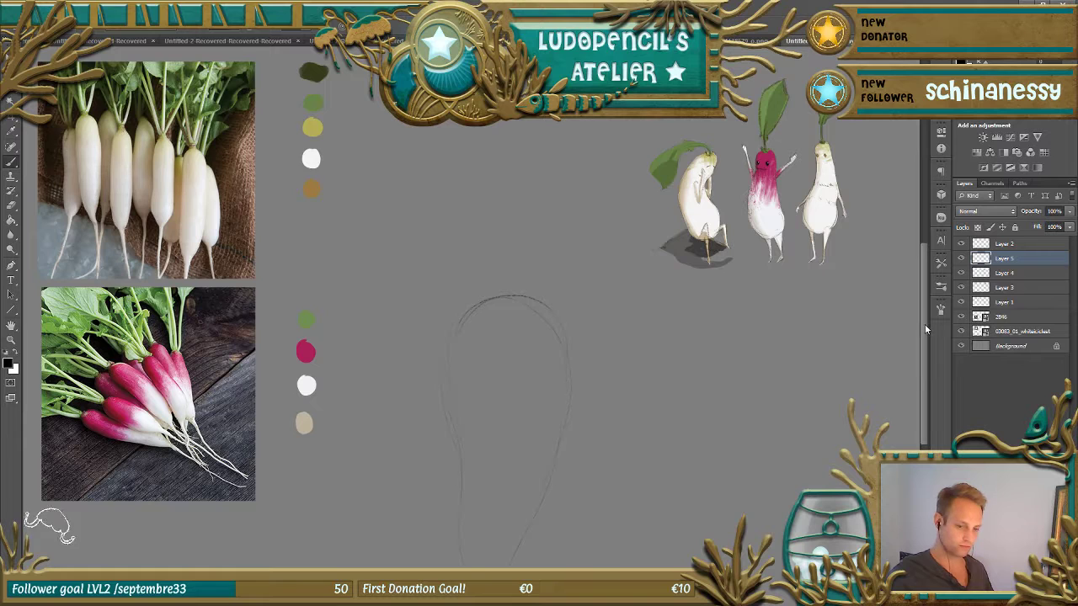
scroll(923, 350, "down", 2)
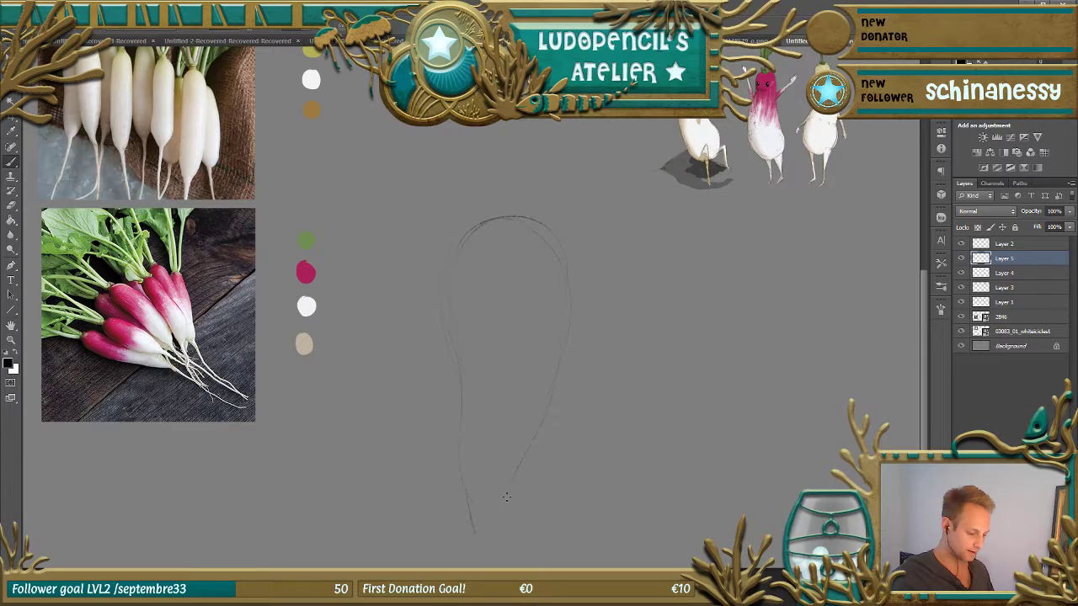
left_click_drag(504, 510, 505, 543)
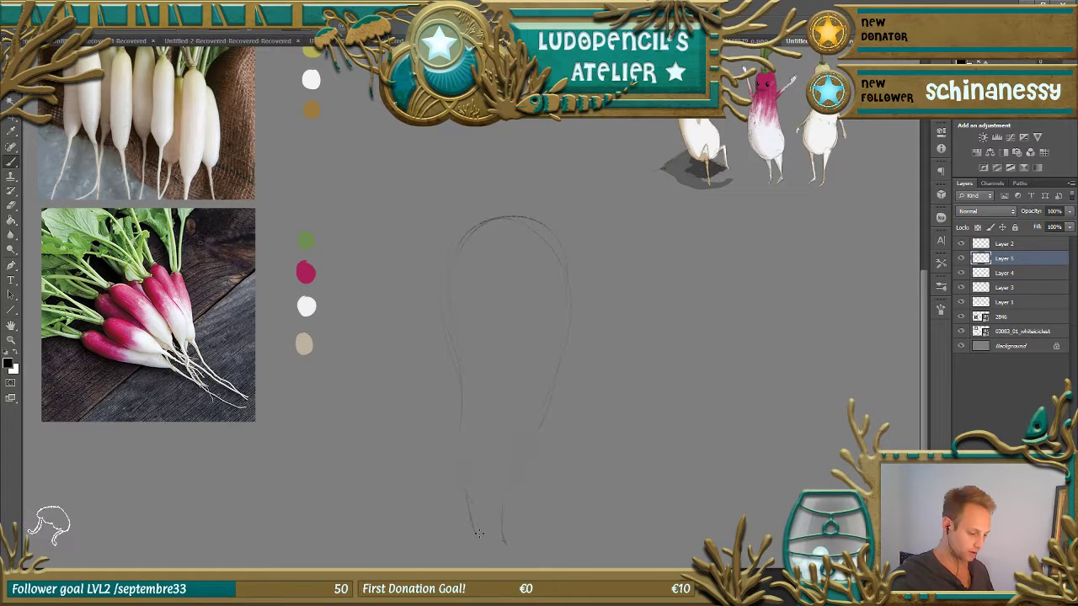
left_click_drag(473, 502, 498, 503)
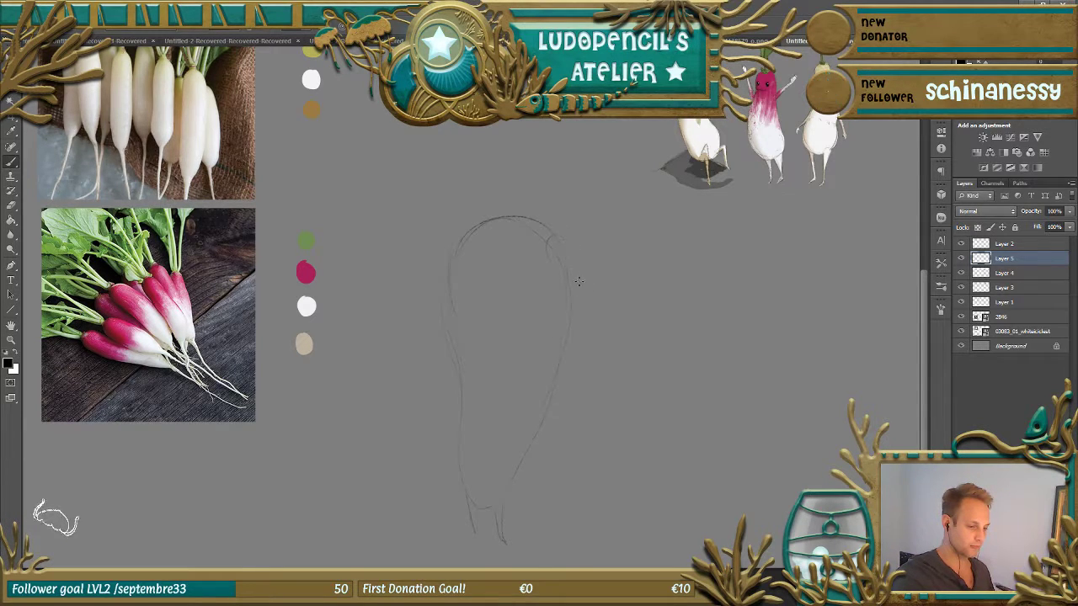
- Sketch a thin arm with a small hand on each side of the body and a tall vertical spear at one hand
left_click_drag(569, 256, 585, 301)
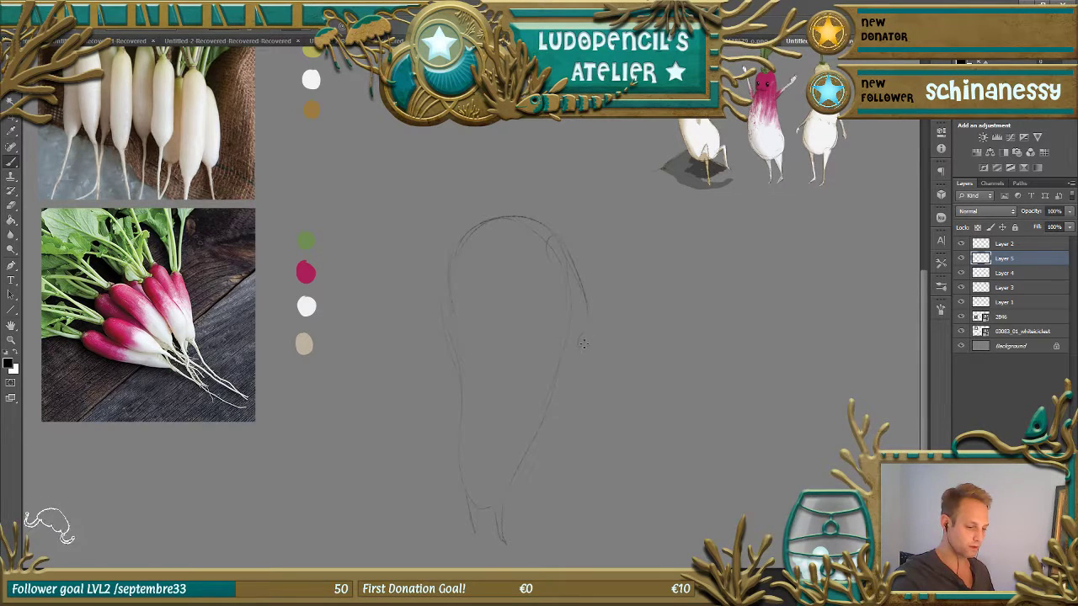
left_click_drag(579, 335, 577, 344)
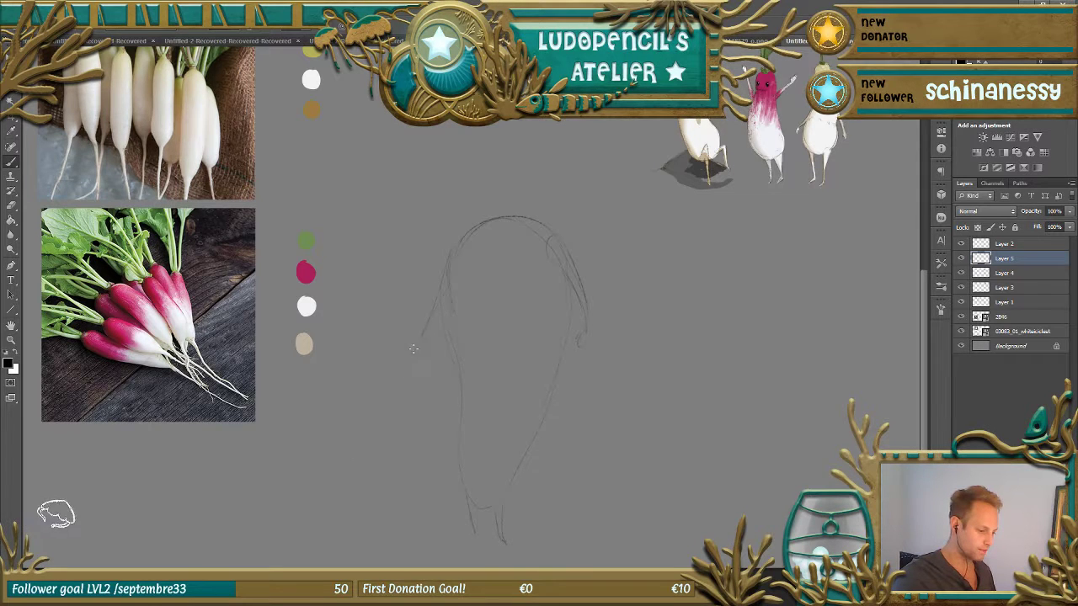
left_click_drag(420, 330, 414, 343)
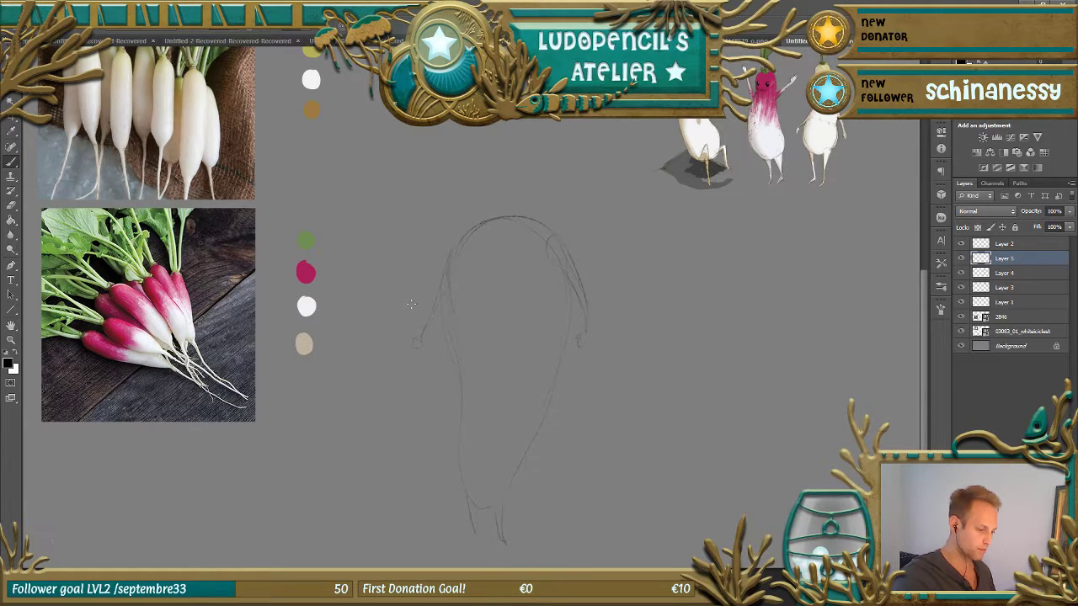
left_click_drag(421, 476, 421, 200)
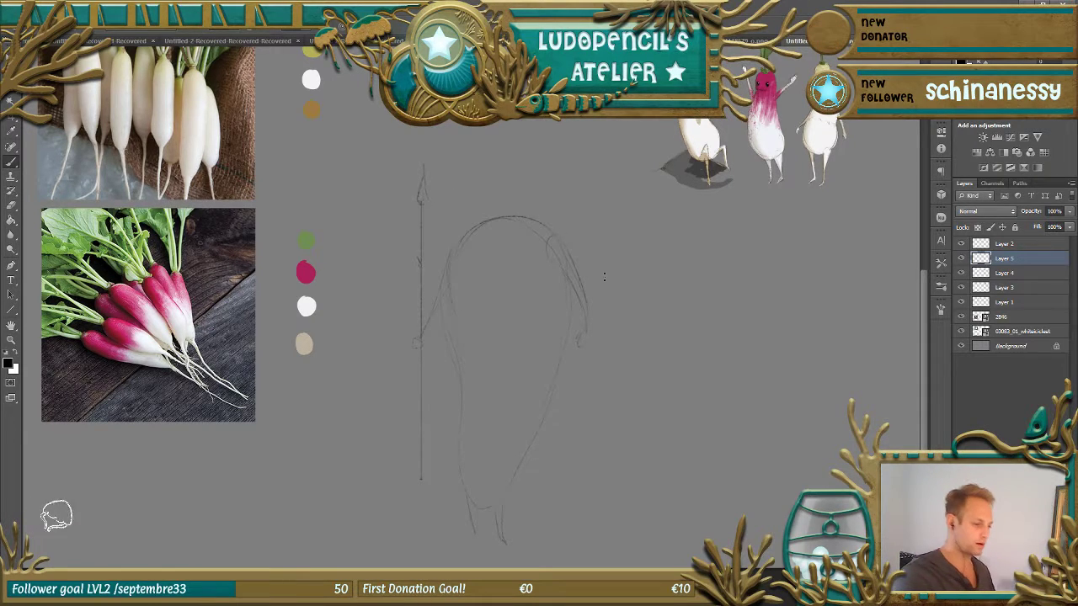
- Erase the rounded head outline and redraw it narrower and taller, refining the shoulder, arm and face
key("ctrl+minus")
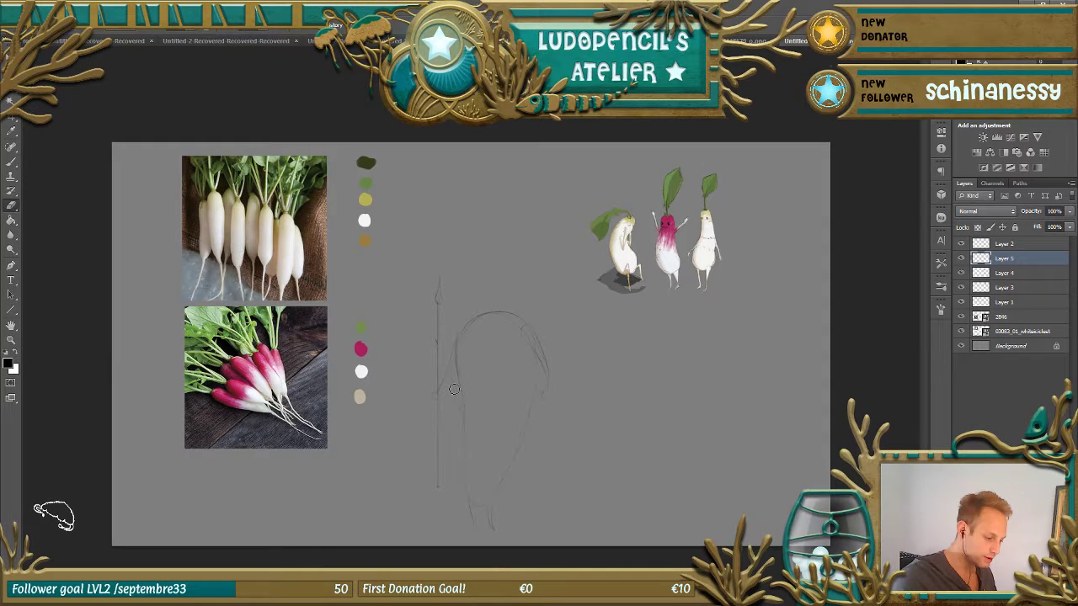
key("e")
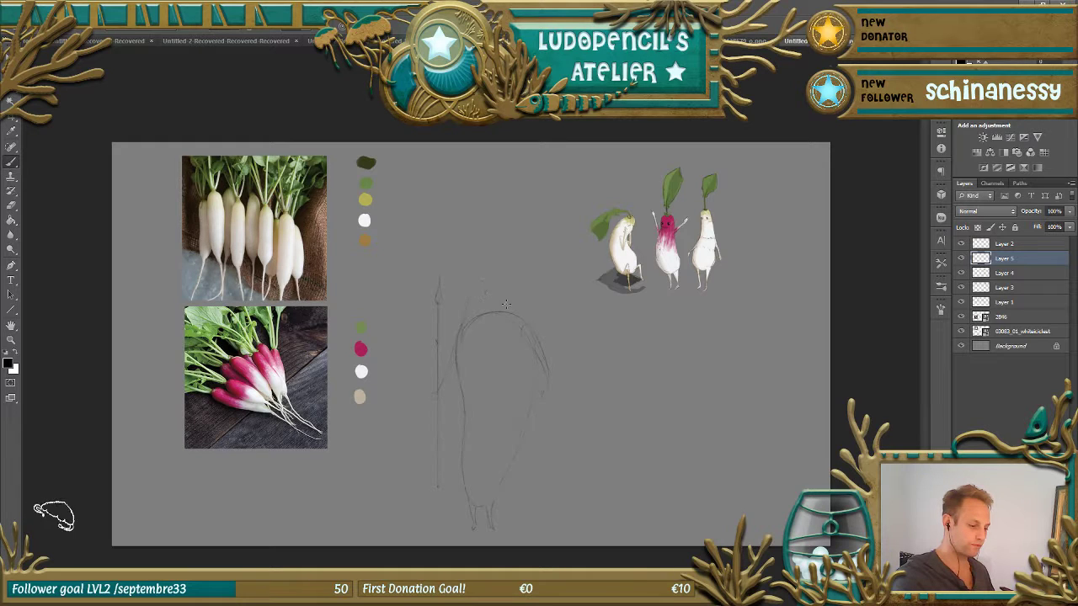
key("b")
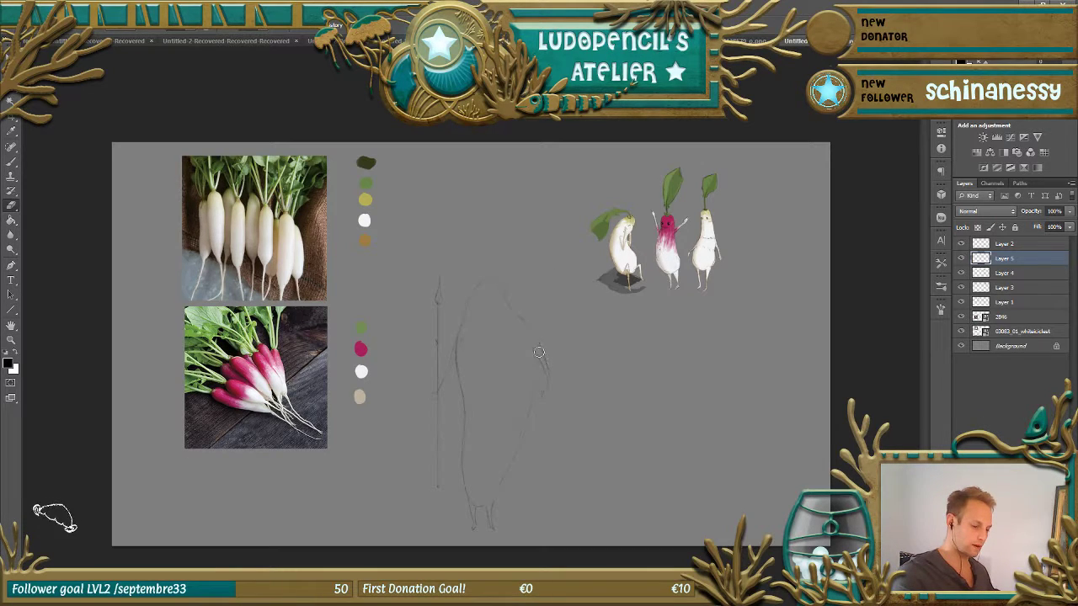
key("b")
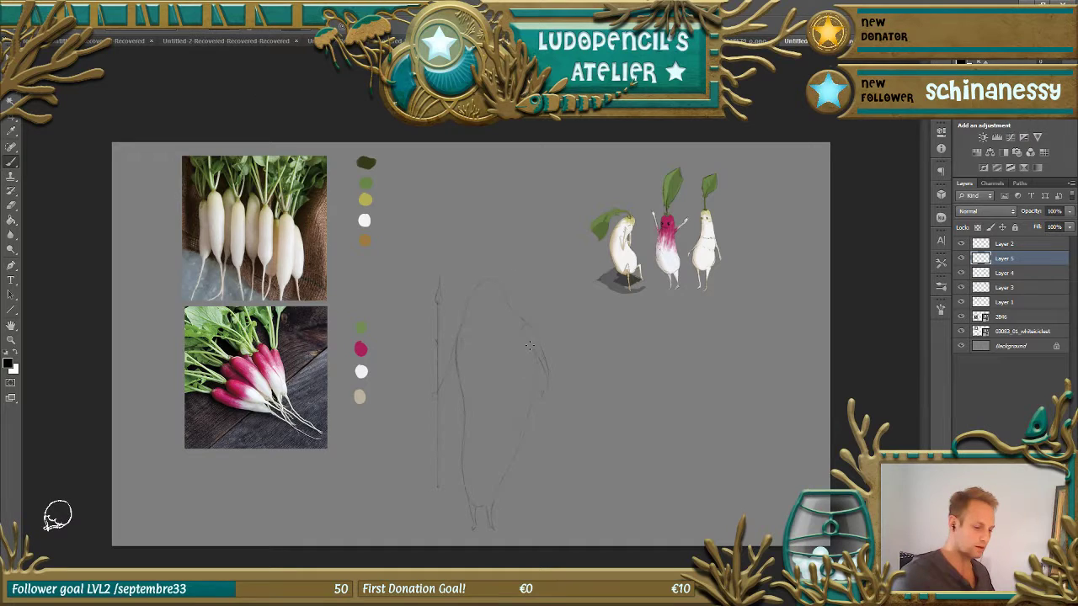
left_click_drag(530, 345, 545, 367)
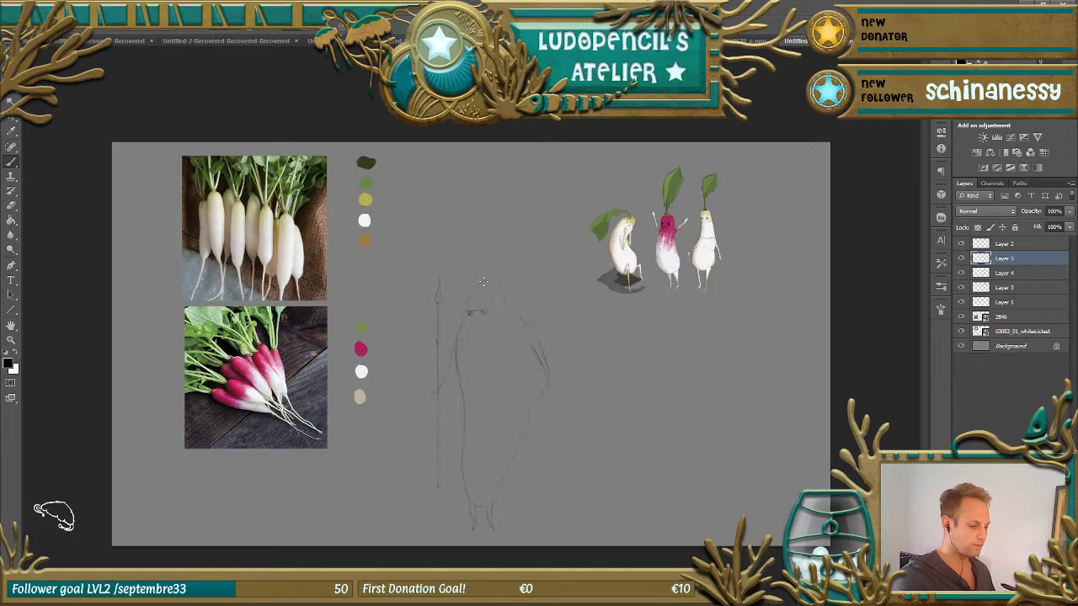
- Sketch cut stems on top of the head, erase the first small leaf and draw a larger upright leaf
mouse_move(487, 282)
left_mouse_down()
mouse_move(500, 277)
mouse_move(487, 280)
left_mouse_up()
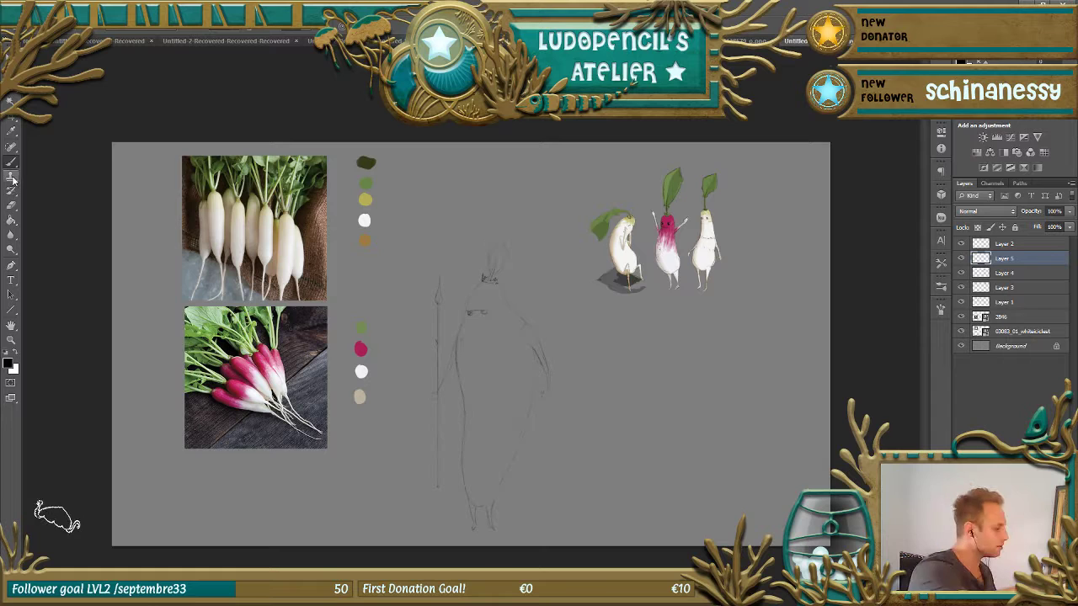
key("e")
left_click_drag(491, 267, 503, 239)
key("b")
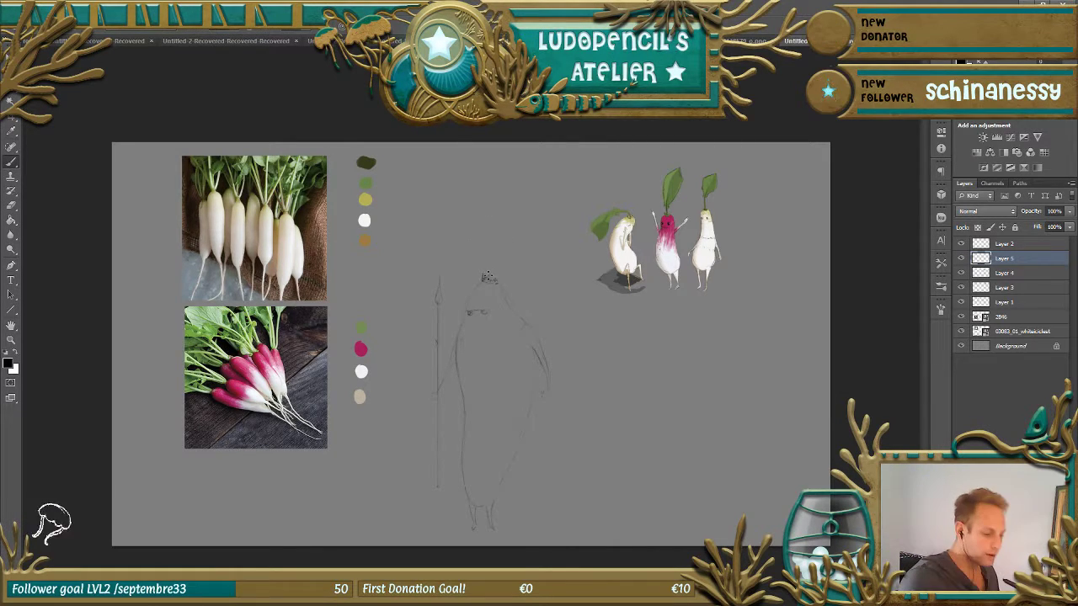
mouse_move(489, 279)
left_mouse_down()
mouse_move(490, 242)
mouse_move(491, 274)
left_mouse_up()
key("e")
key("b")
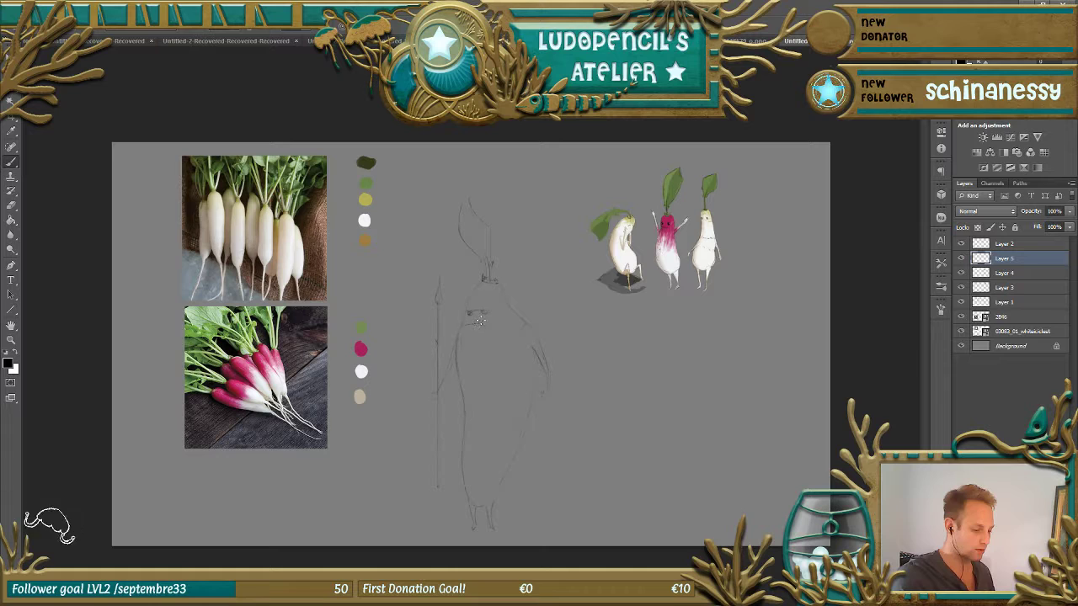
- Erase and redraw the eyes and mouth to give the spear-holding radish a stern, frowning face
key("e")
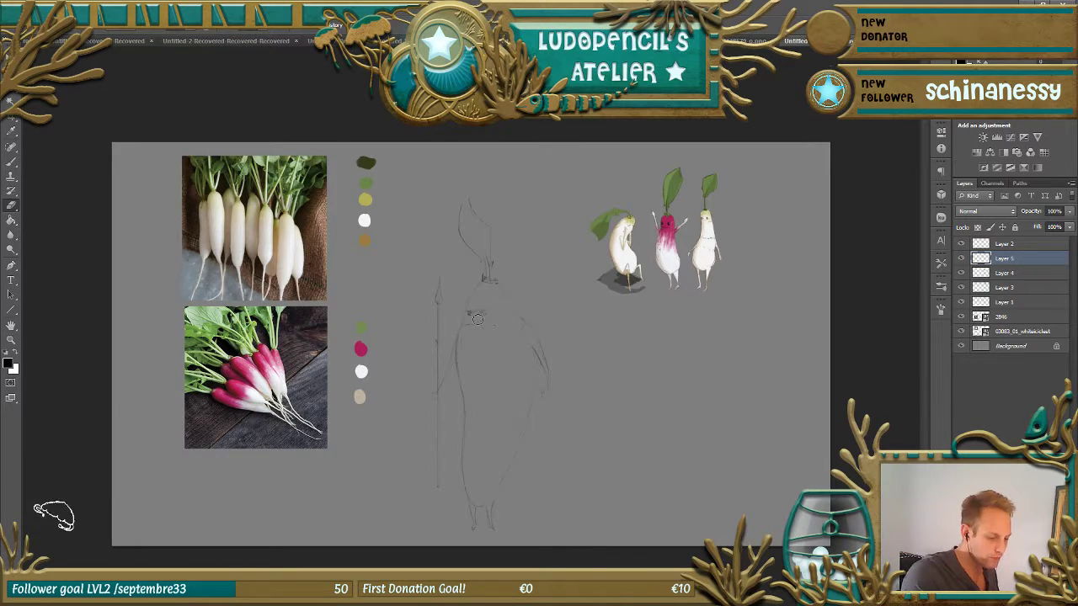
key("b")
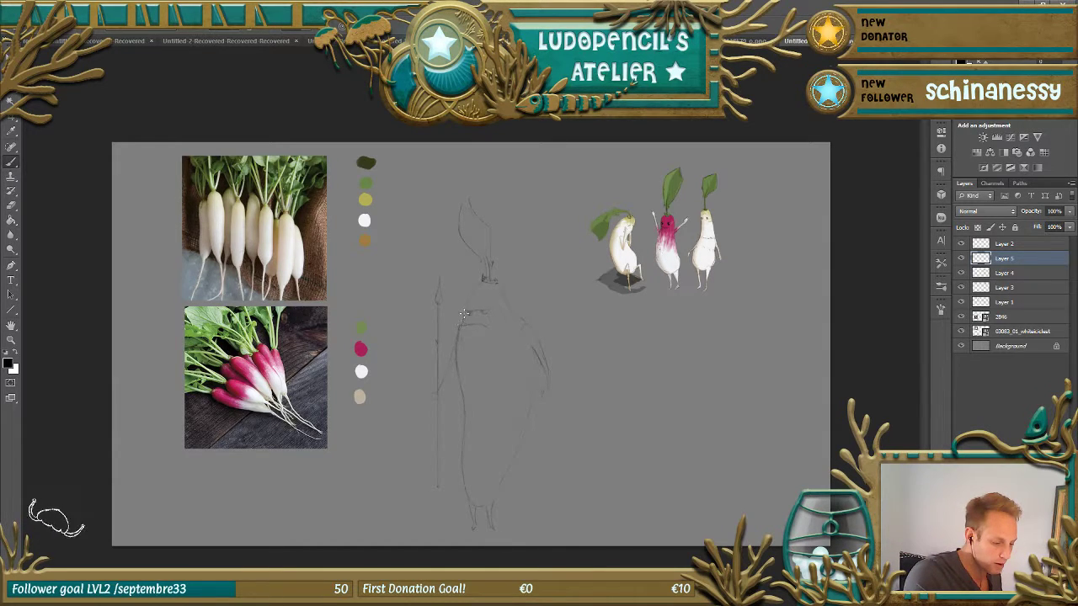
left_click_drag(467, 311, 479, 313)
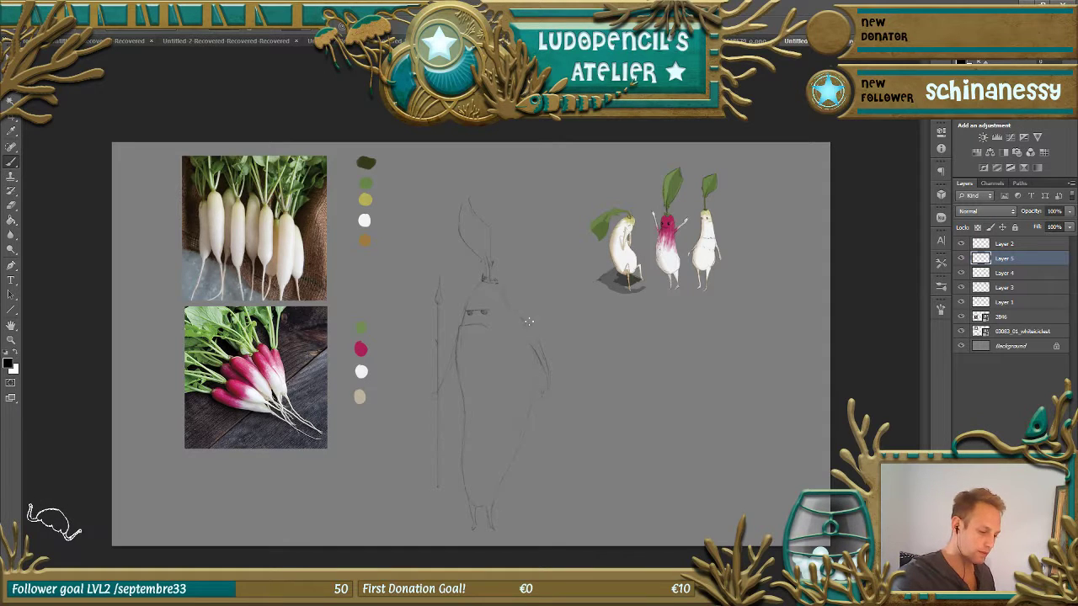
- Try a vertically ribbed armour across the radish's torso, and erase its lines again
key("e")
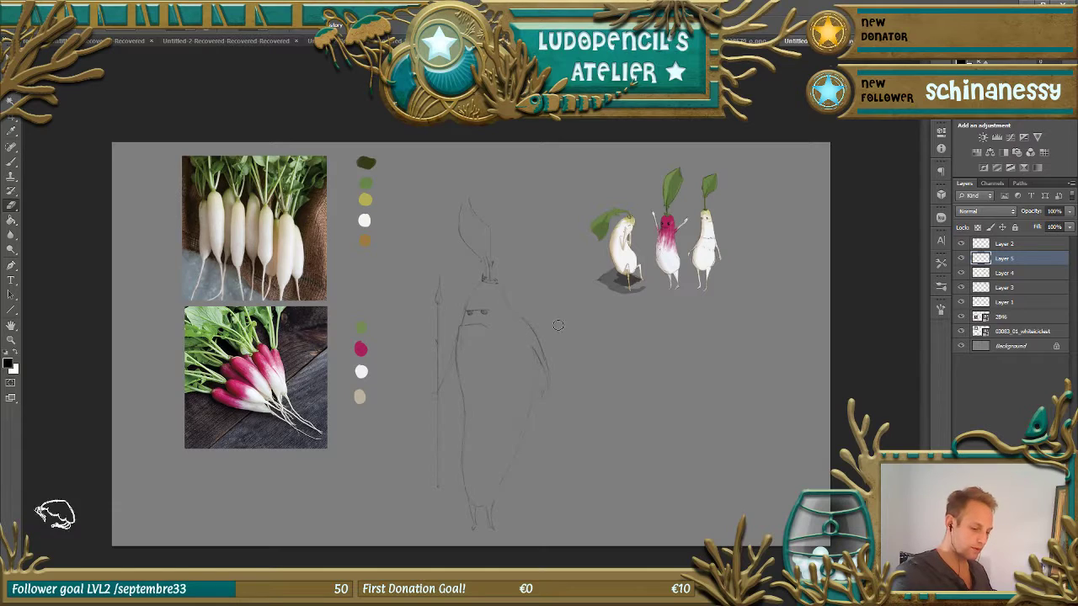
key("b")
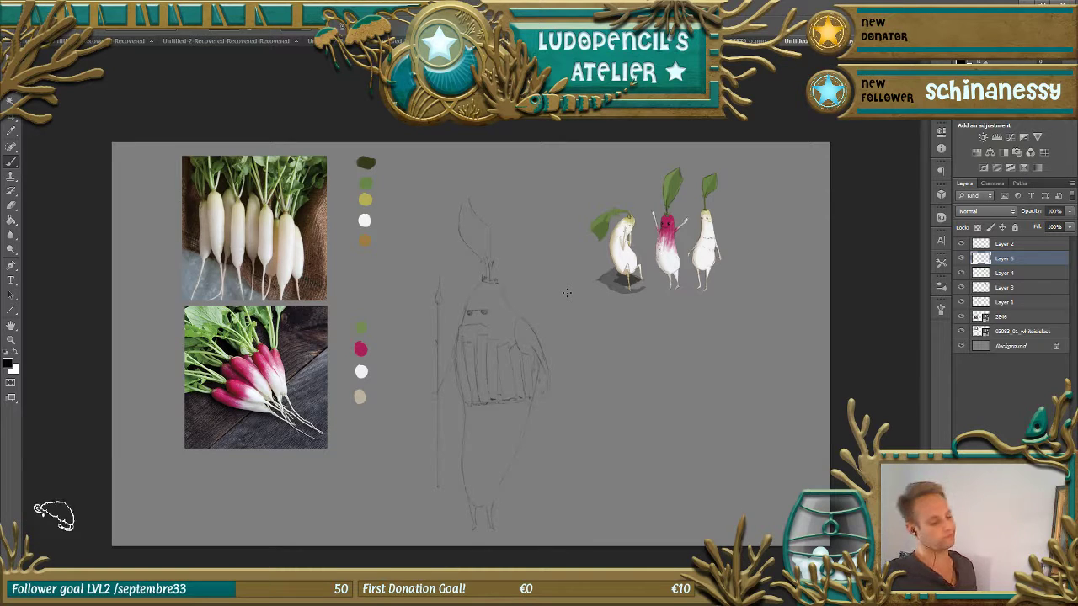
left_click(14, 206)
mouse_move(472, 407)
left_mouse_down()
mouse_move(522, 400)
mouse_move(505, 398)
mouse_move(542, 426)
mouse_move(539, 388)
left_mouse_up()
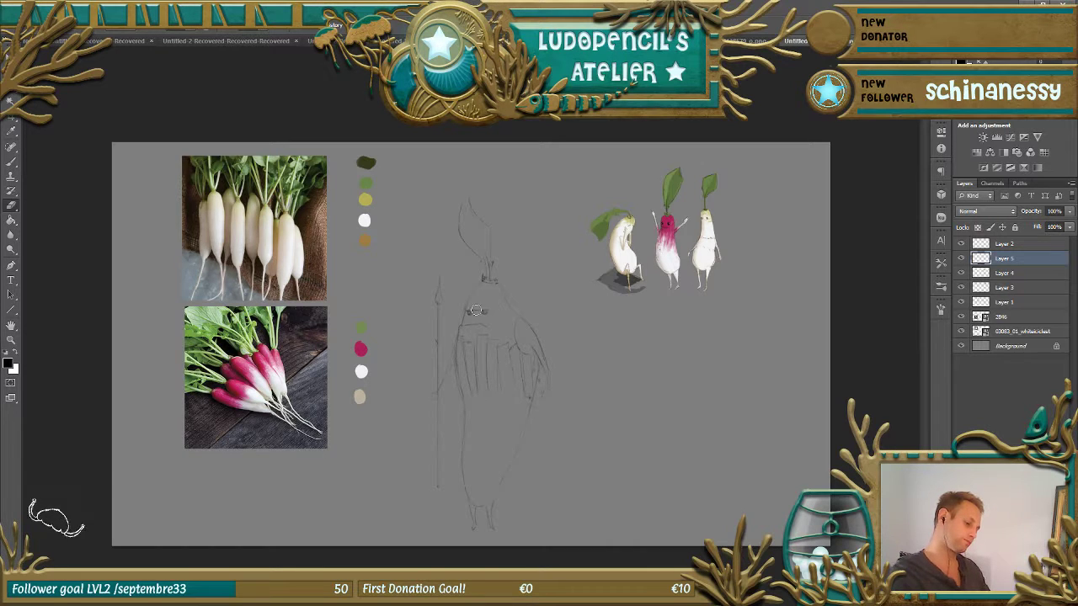
mouse_move(473, 371)
left_mouse_down()
mouse_move(480, 358)
mouse_move(501, 389)
mouse_move(505, 358)
mouse_move(522, 371)
left_mouse_up()
- Sketch a breastplate with a shoulder strap and a small emblem on the torso, and erase the rounded detail above the legs
key("b")
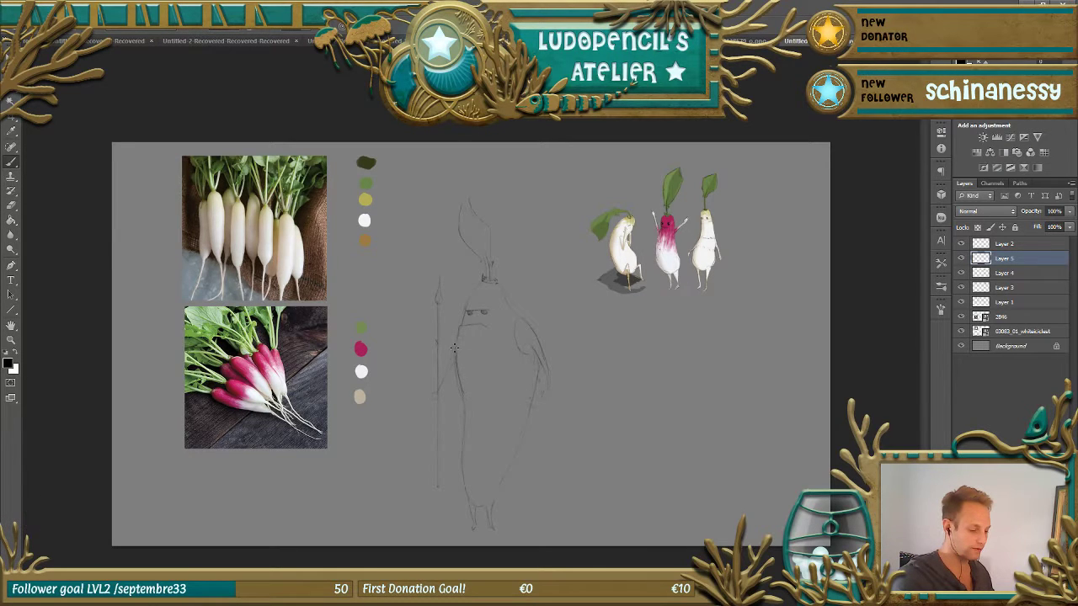
left_click_drag(475, 394, 512, 348)
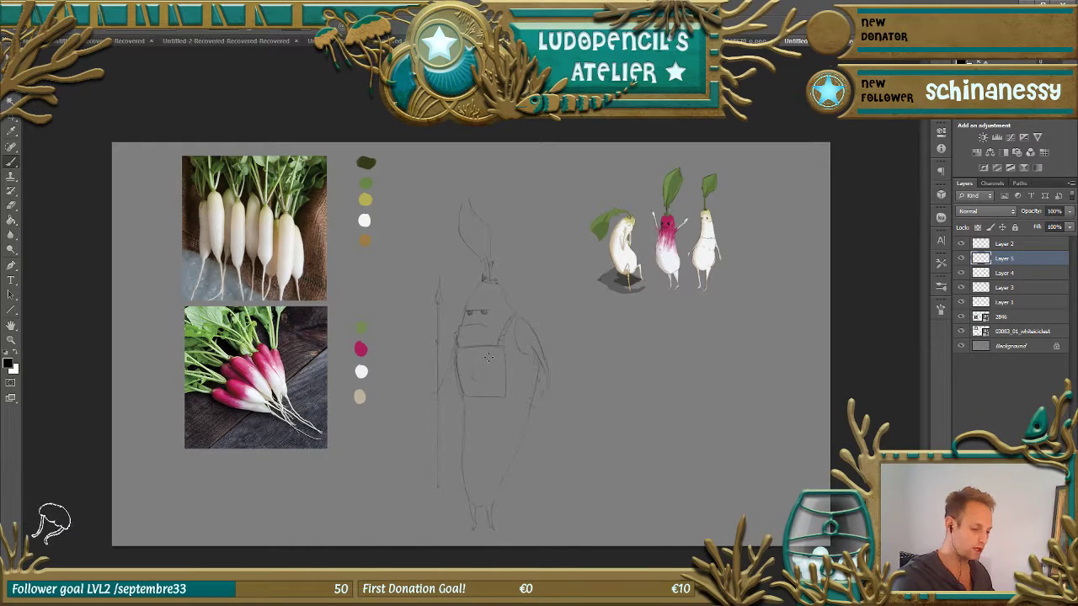
left_click_drag(476, 370, 475, 372)
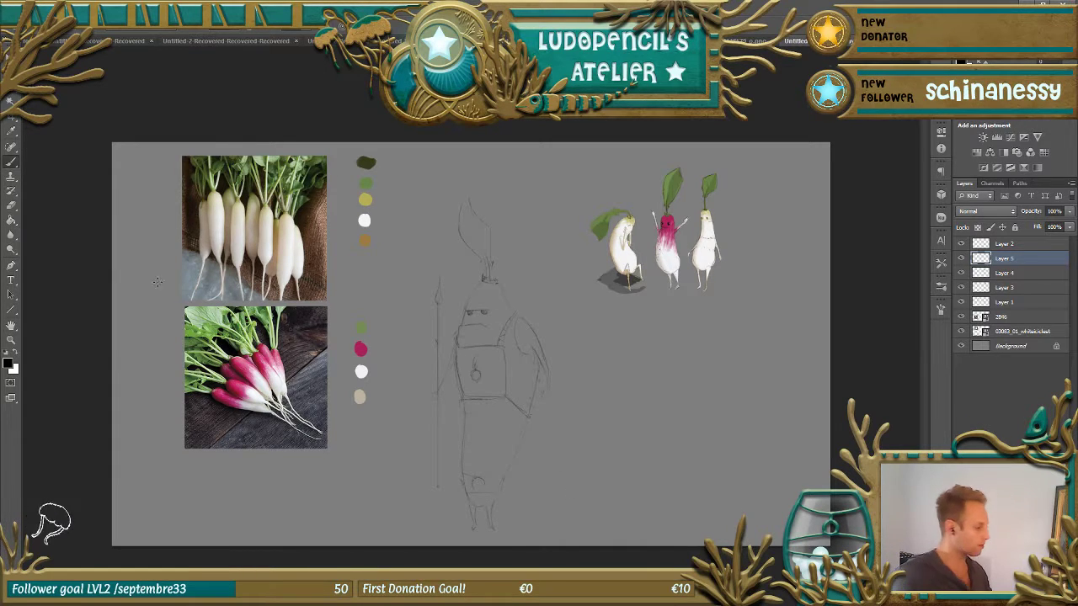
left_click(13, 207)
left_click_drag(473, 479, 471, 489)
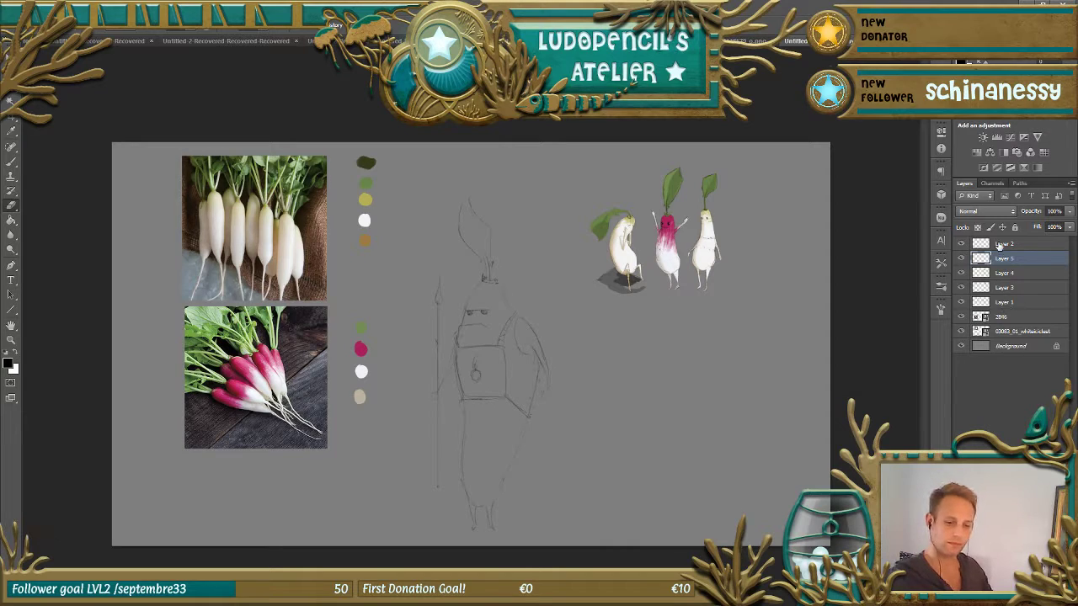
- Check the guard sketch on Layer 5 by toggling its visibility, and select Layer 4 beneath it
left_click(962, 260)
left_click(961, 259)
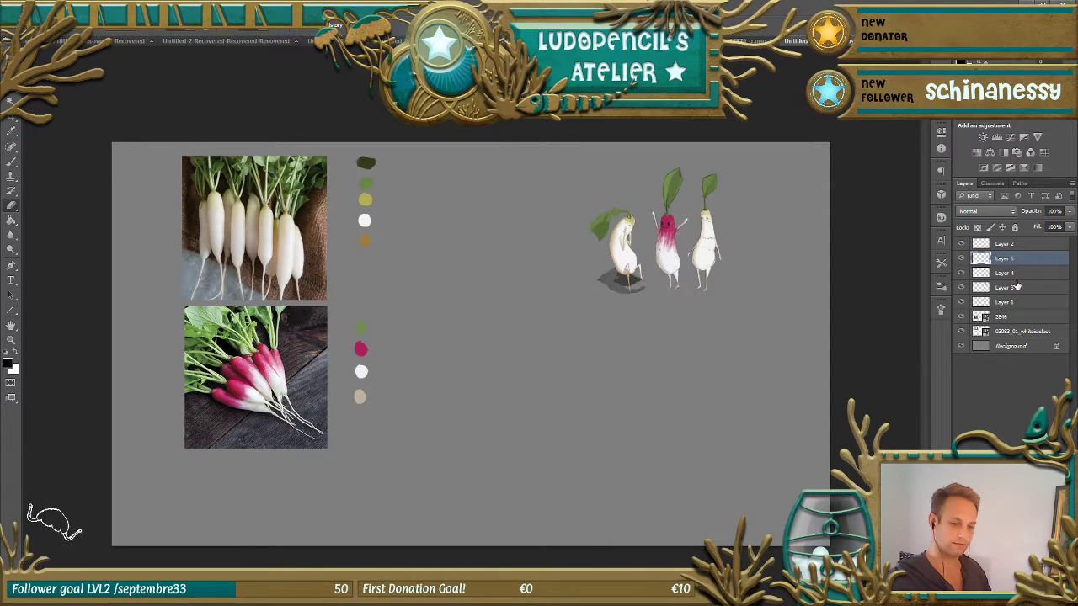
left_click(1011, 272)
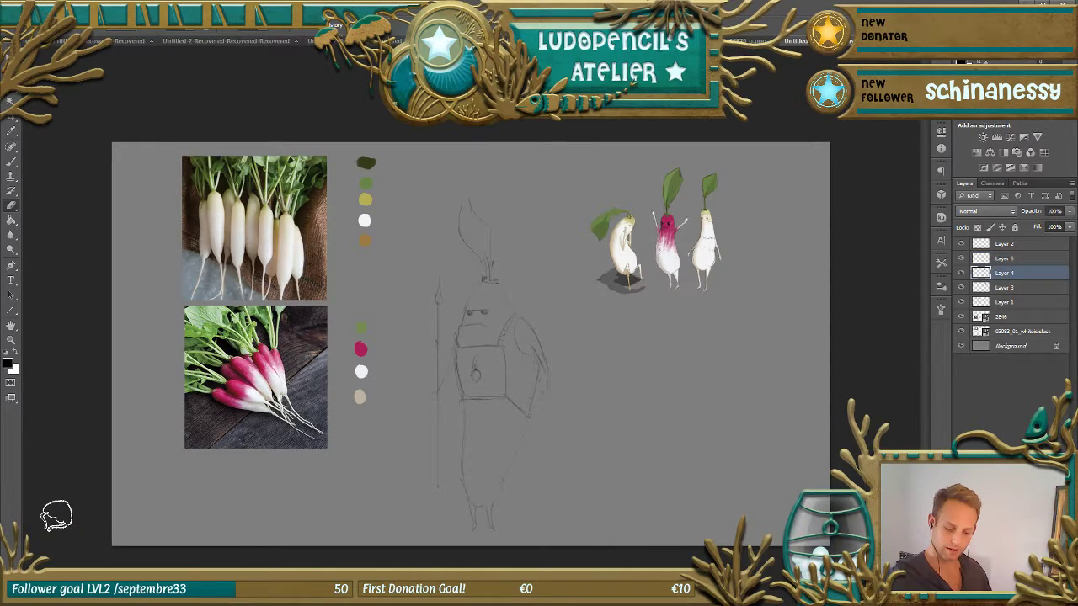
- On a new layer above Layer 4, lasso the large radish character's body, legs and arms and fill the selection with the off-white swatch colour
key("ctrl+shift+alt+n")
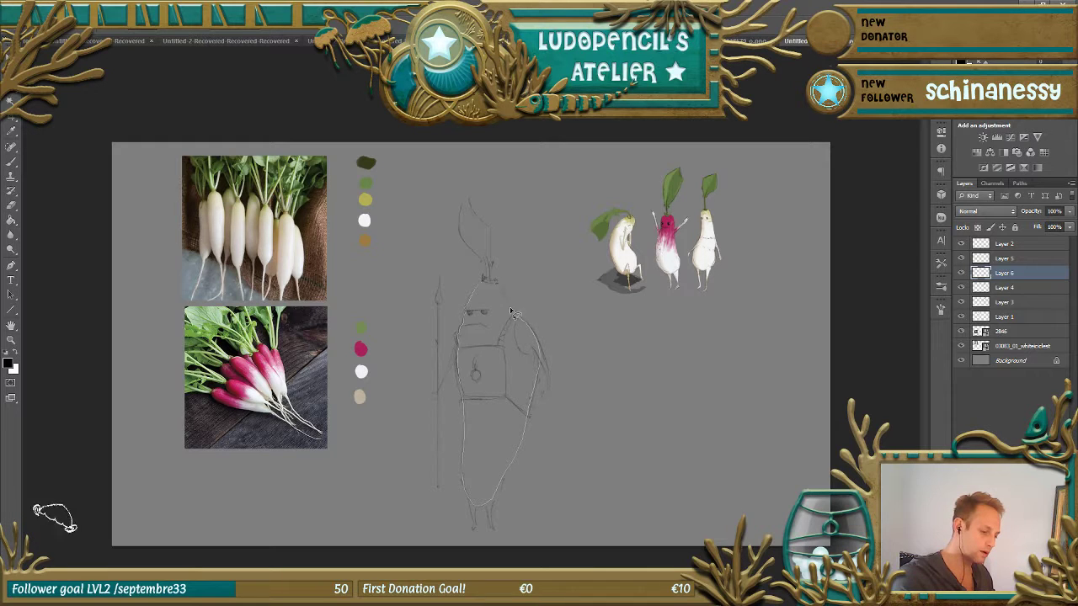
left_click_drag(475, 486, 477, 505)
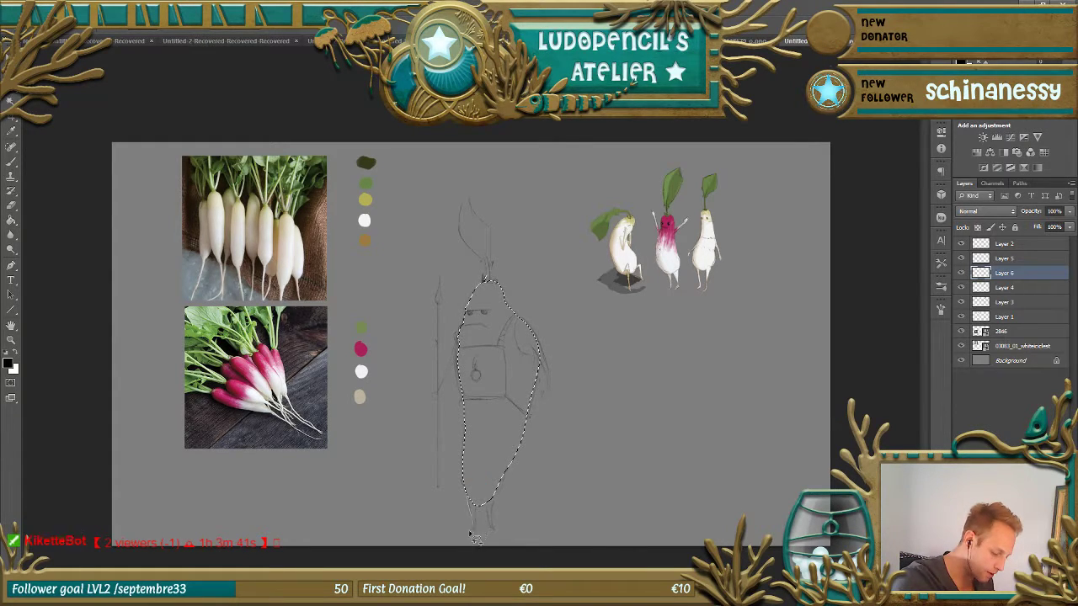
mouse_move(492, 473)
left_mouse_down()
mouse_move(473, 524)
mouse_move(491, 514)
mouse_move(496, 535)
mouse_move(503, 484)
left_mouse_up()
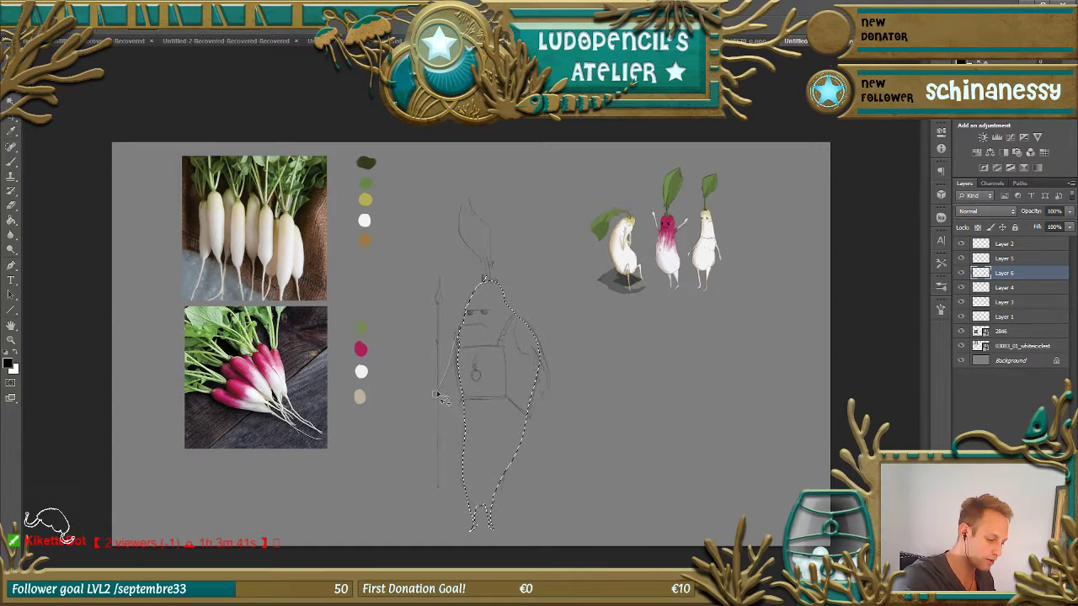
left_click(476, 313)
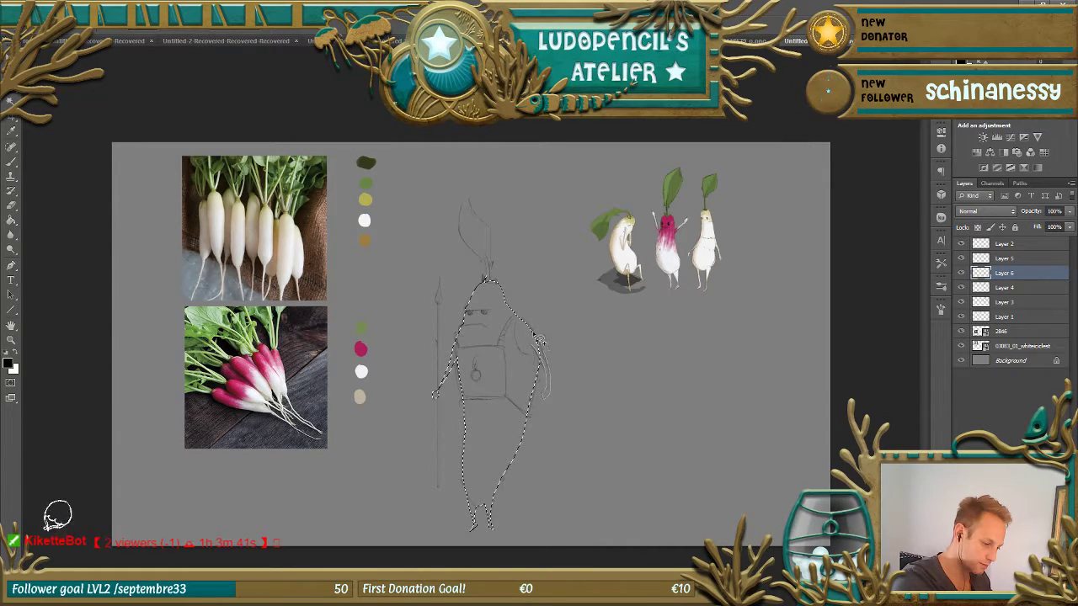
left_click_drag(520, 327, 551, 394)
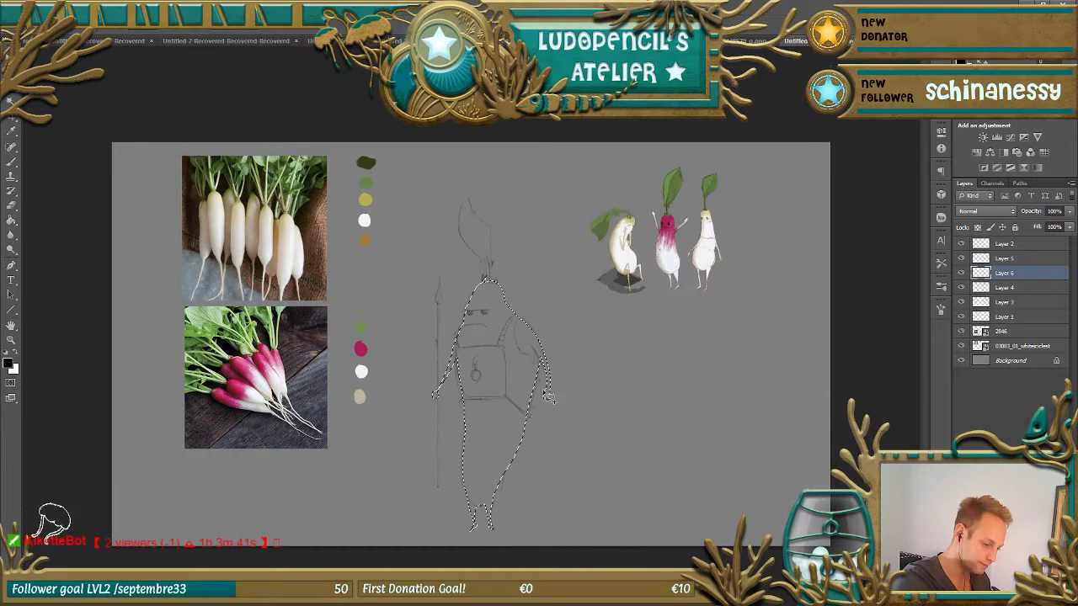
left_click(16, 222)
left_click(361, 371)
left_click(533, 418)
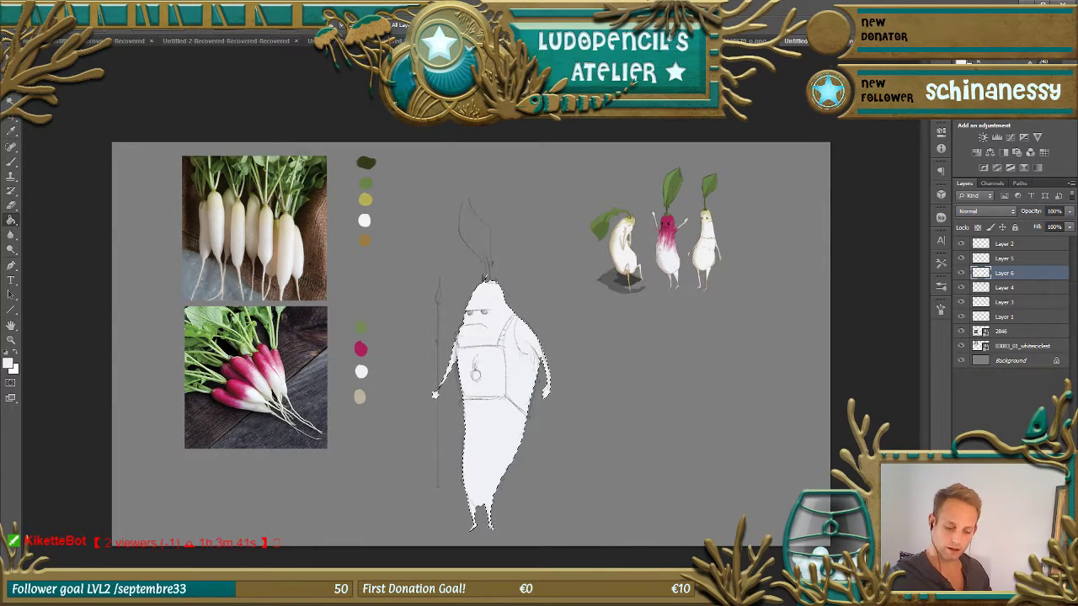
- Add a layer above the off-white body fill and clip it to that fill
key("ctrl+j")
right_click(1006, 273)
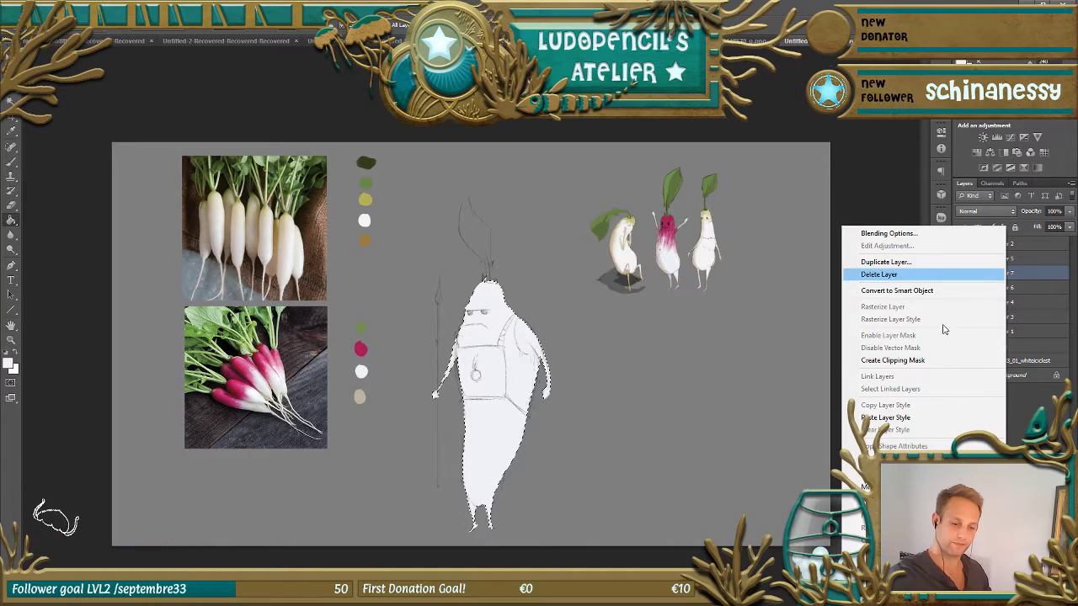
left_click(914, 361)
- Choose a textured streaky brush, sample the magenta swatch and paint slanted strokes across the character's head
left_click(11, 162)
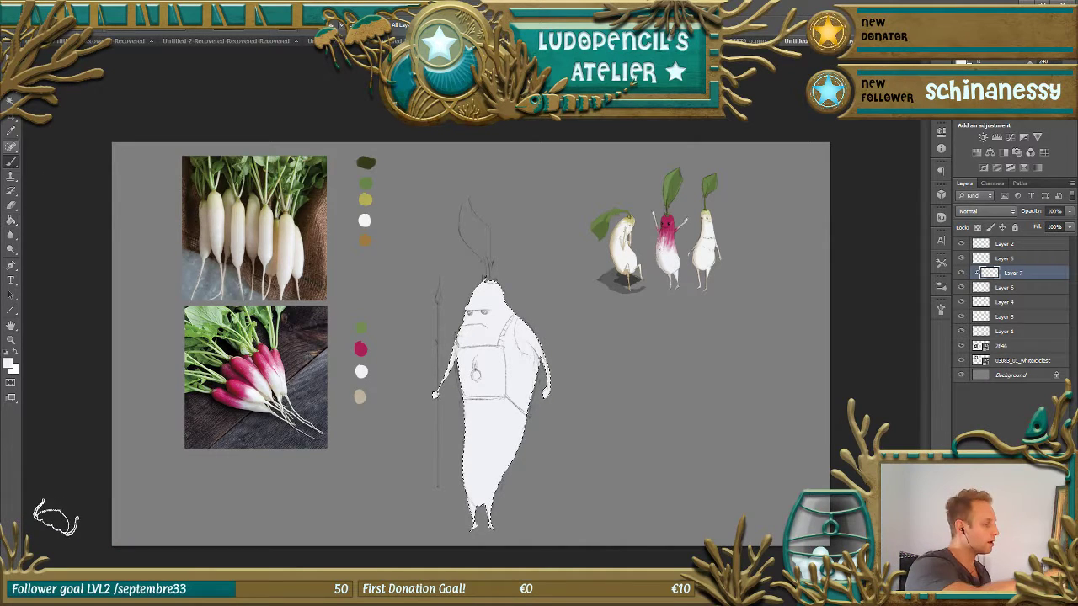
key("F5")
key("F5")
left_click(34, 23)
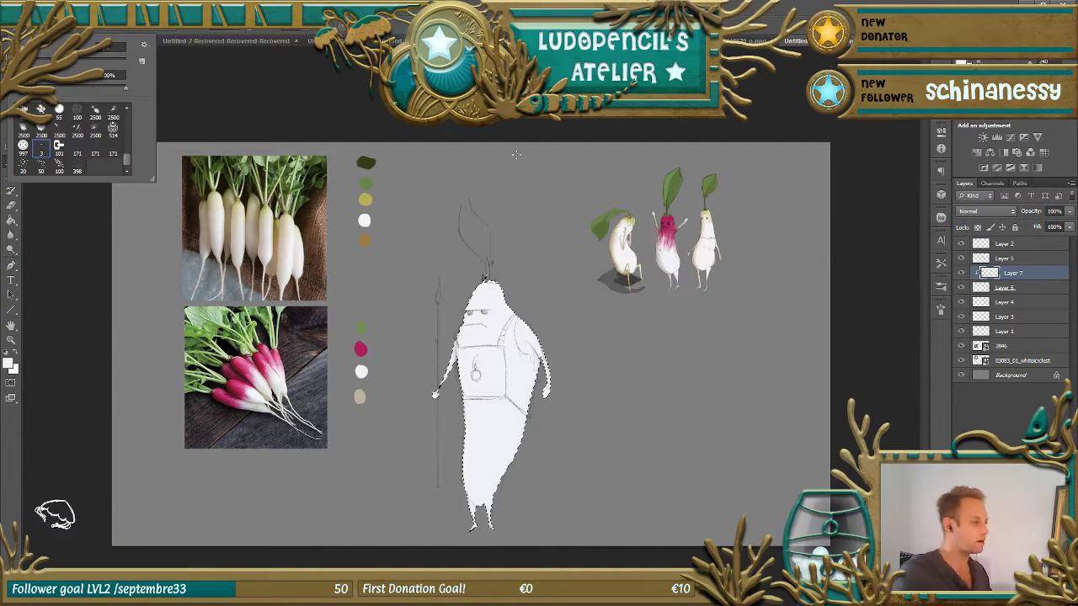
scroll(128, 146, "down", 2)
scroll(128, 148, "down", 2)
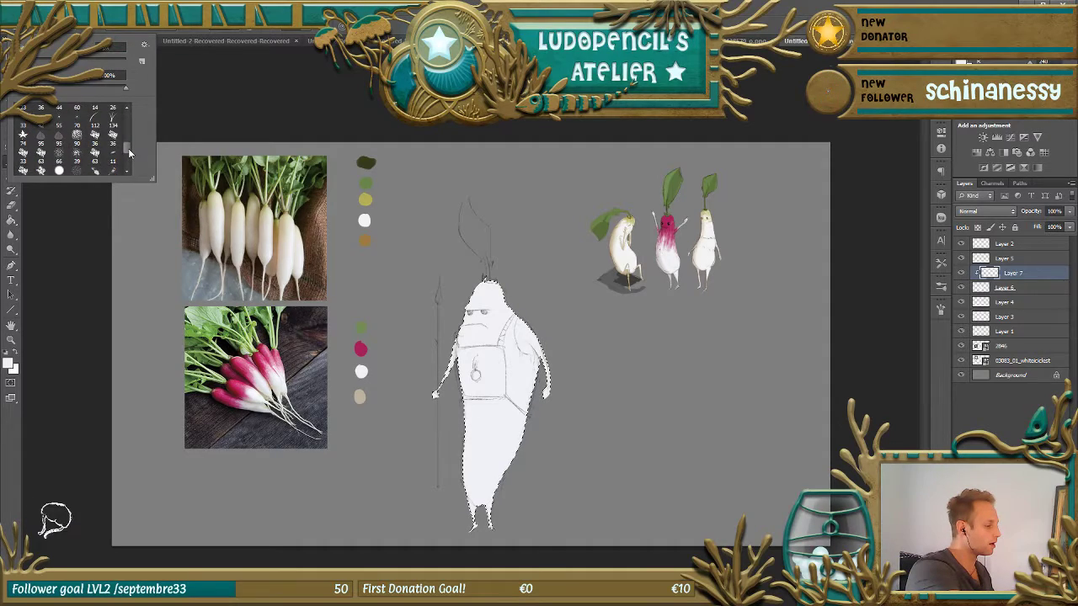
left_click(113, 166)
key("Return")
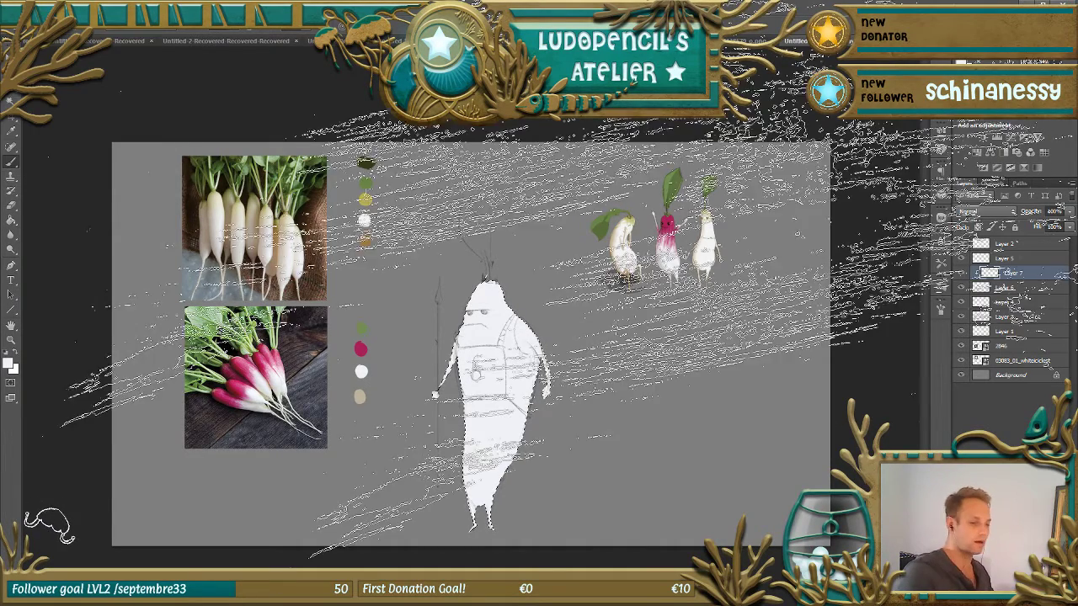
left_click_drag(703, 320, 303, 342)
left_click_drag(718, 376, 727, 388)
left_click(360, 349, "alt")
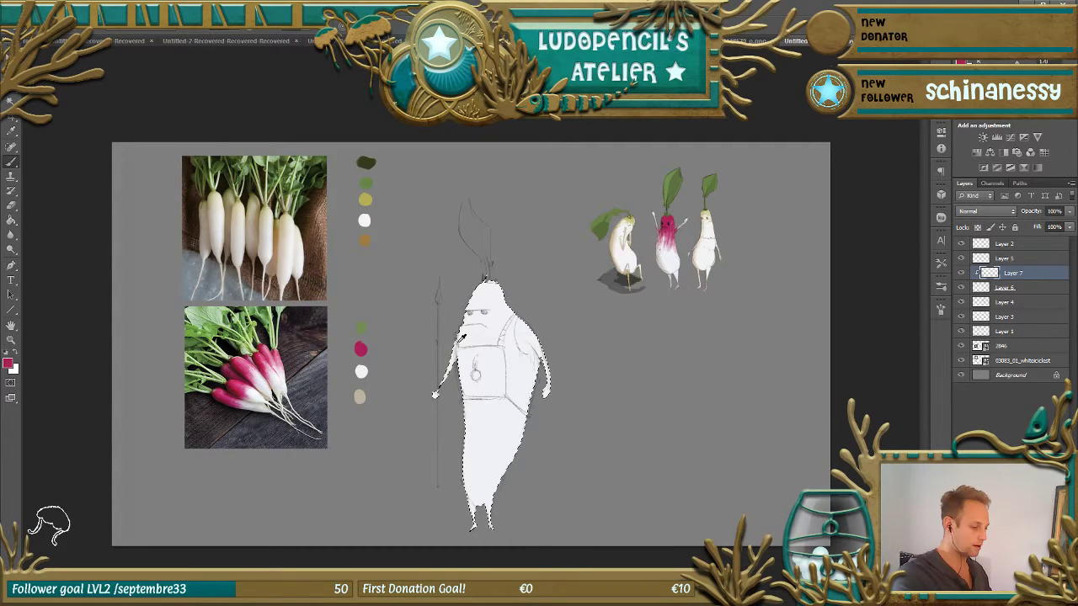
left_click_drag(475, 296, 502, 295)
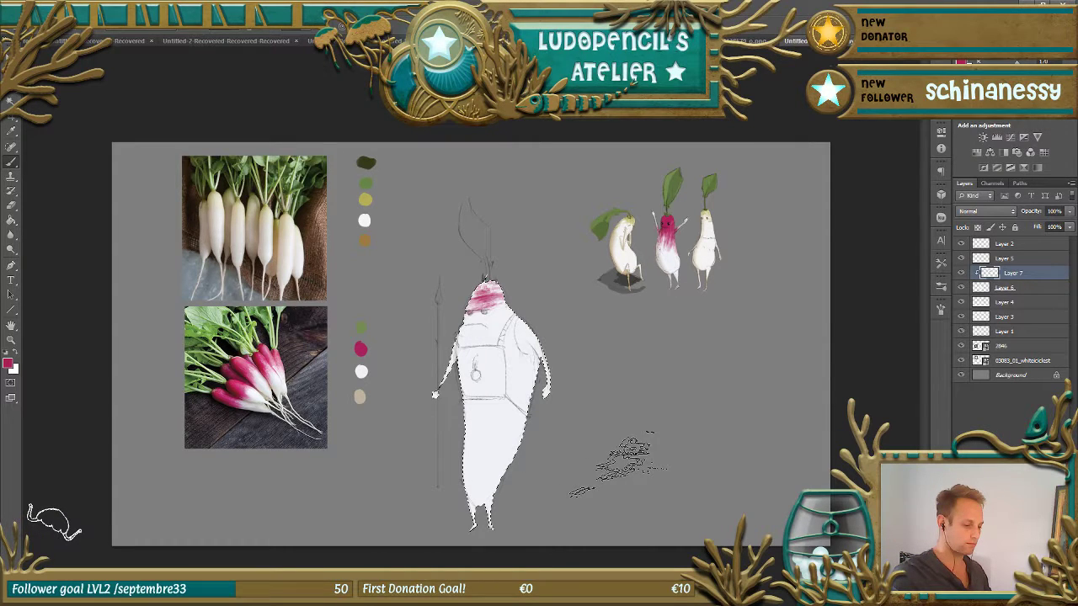
- Turn the brush tip so its streaks run down the body, and paint the head solid magenta, fading out across the chest
left_click(941, 287)
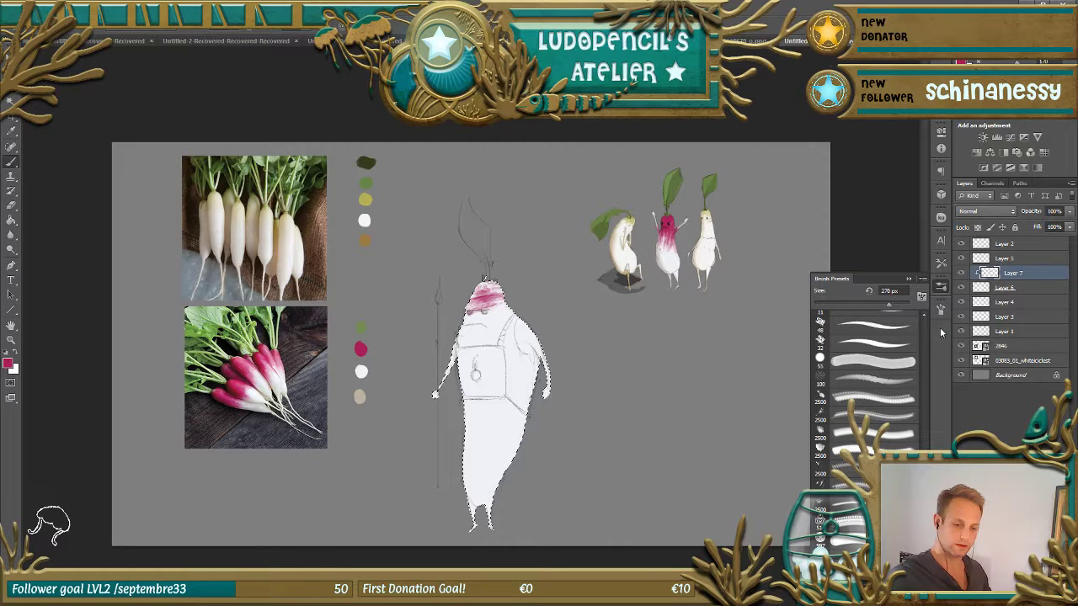
key("F5")
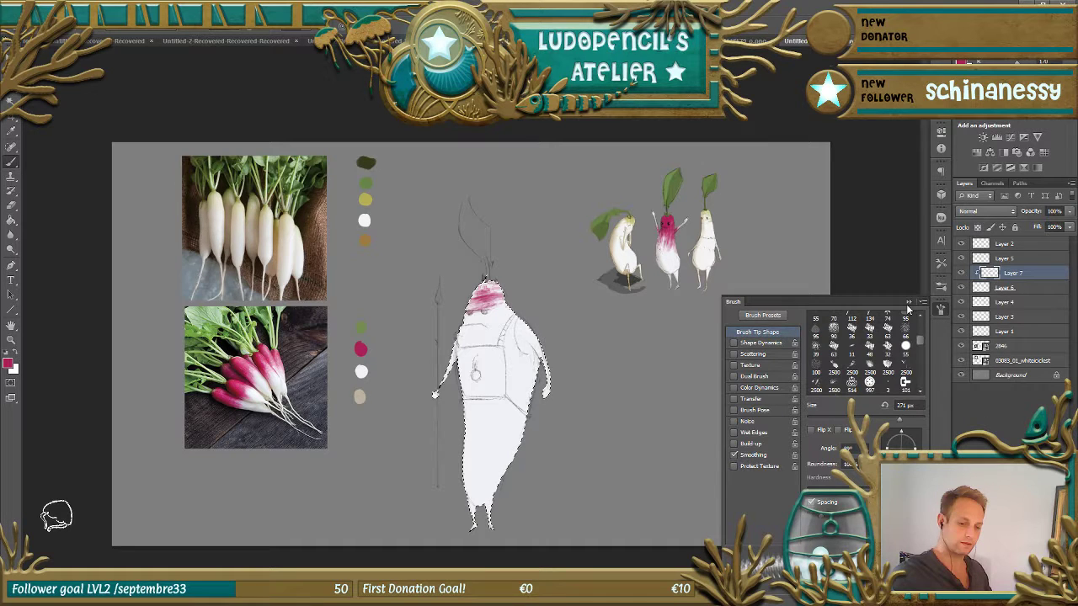
left_click_drag(513, 337, 476, 320)
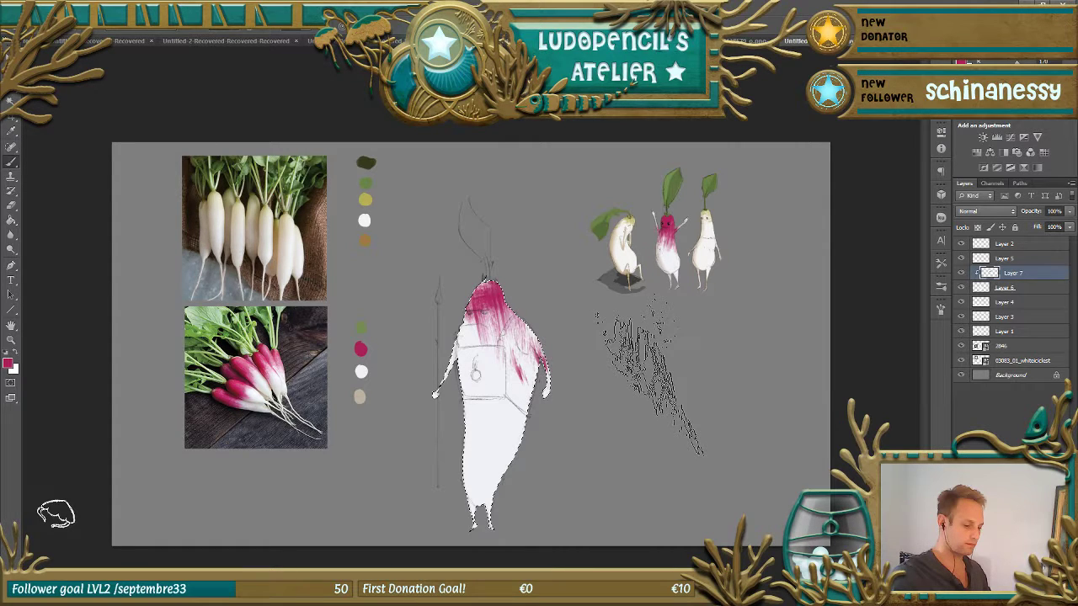
left_click_drag(505, 395, 522, 295)
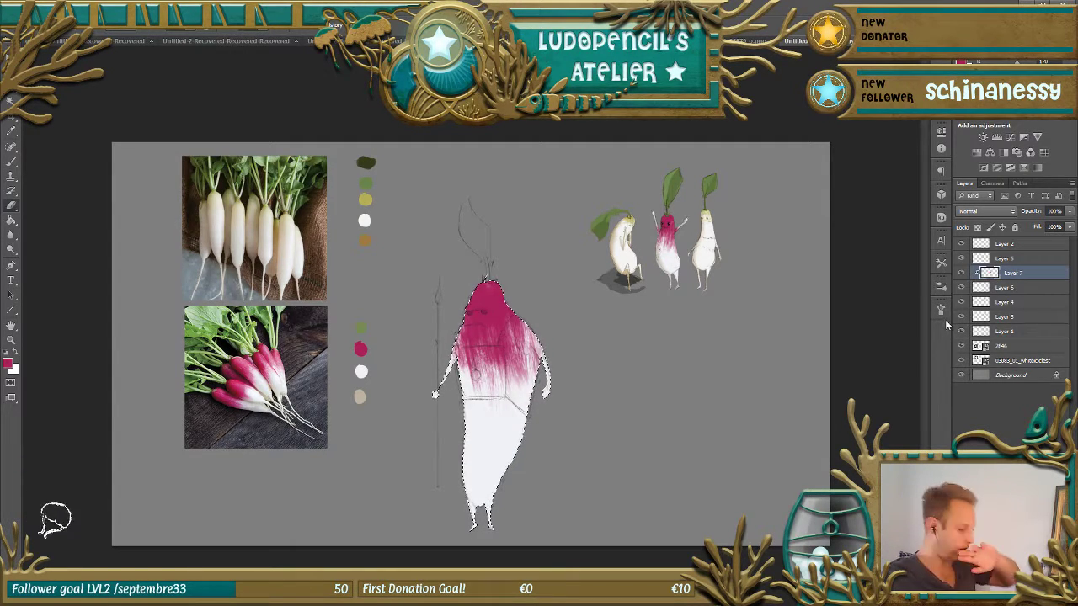
- Toggle layer visibility to compare the character with and without the magenta colouring
left_click(962, 274)
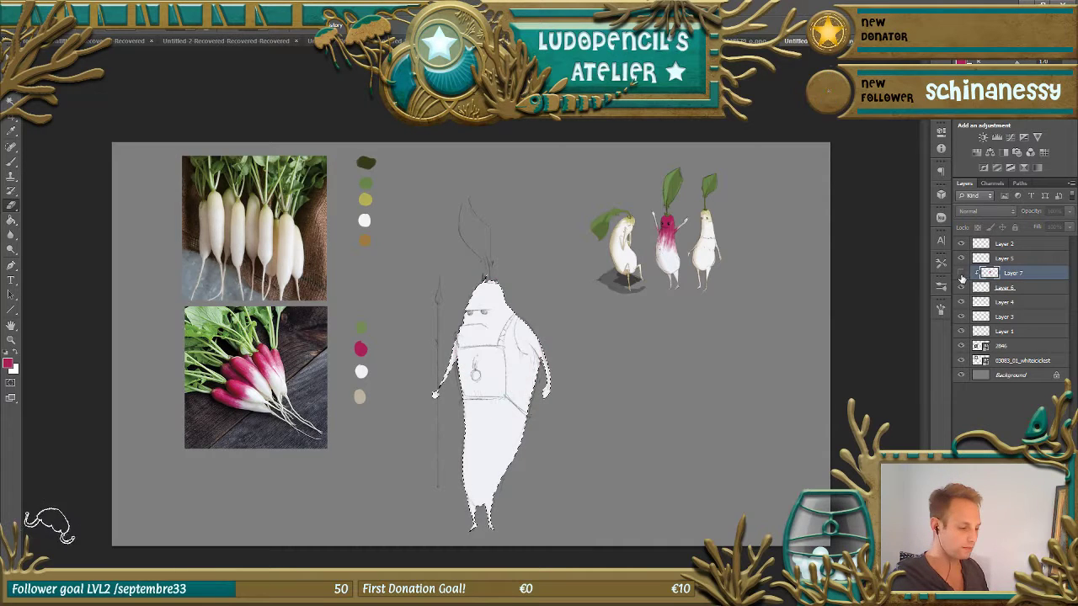
left_click(962, 260)
left_click(963, 260)
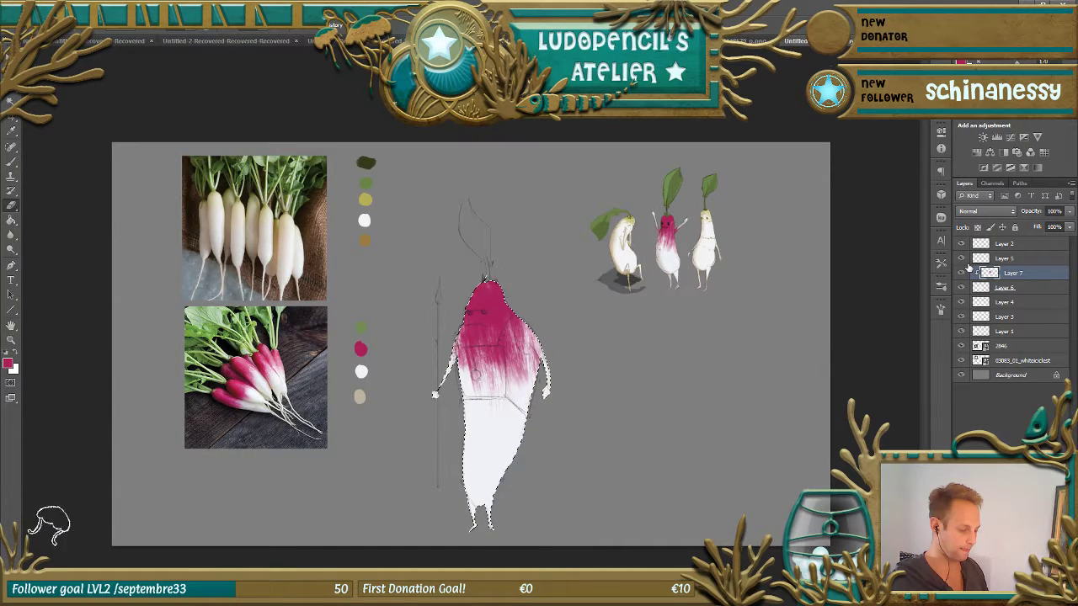
- Add a new layer above the magenta layer and clip it to the body fill
key("ctrl+shift+alt+n")
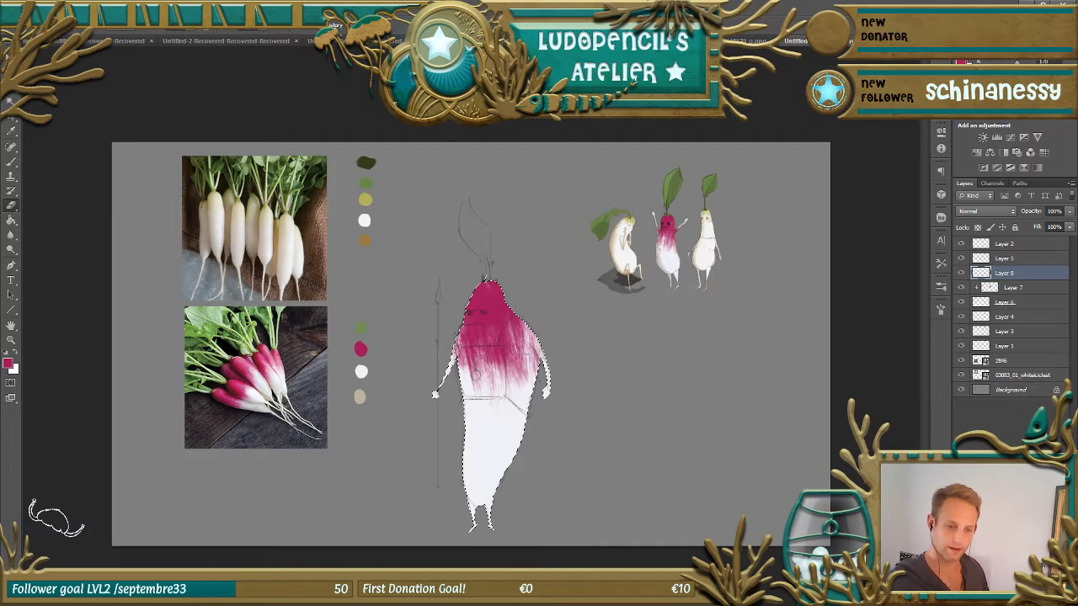
right_click(1010, 276)
left_click(907, 362)
key("ctrl+alt+g")
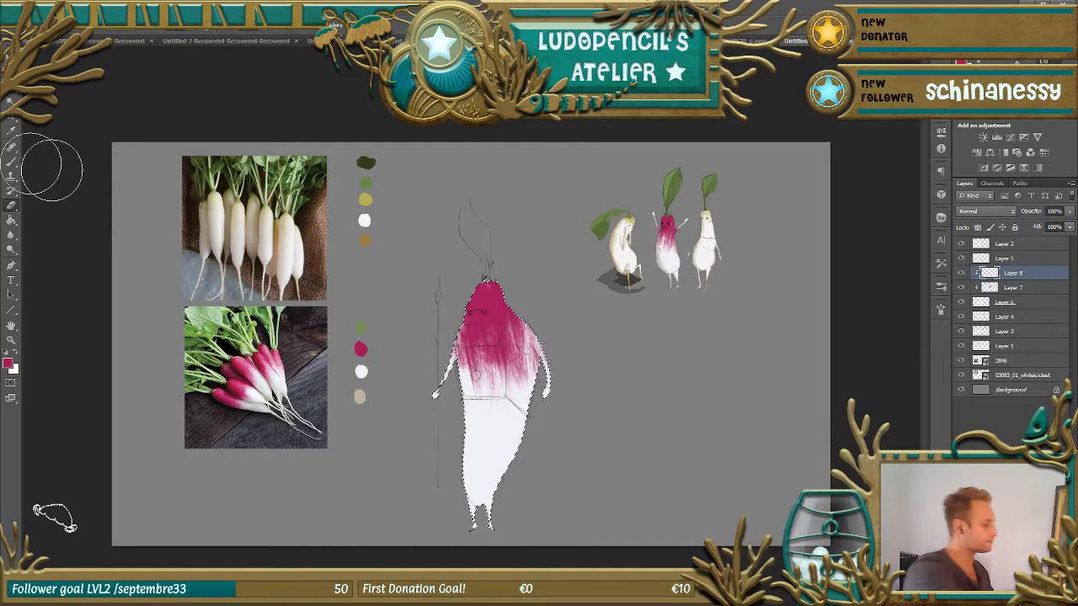
- Pick another brush preset, sample the ochre swatch and paint a shadow band down the left side of the body, arms and legs
right_click(53, 170)
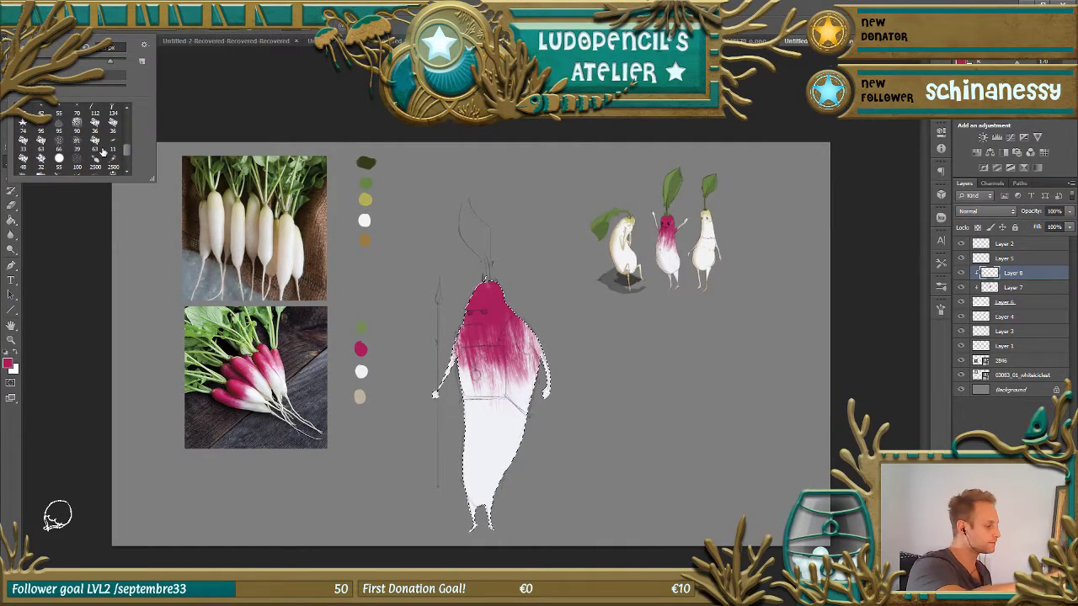
double_click(102, 152)
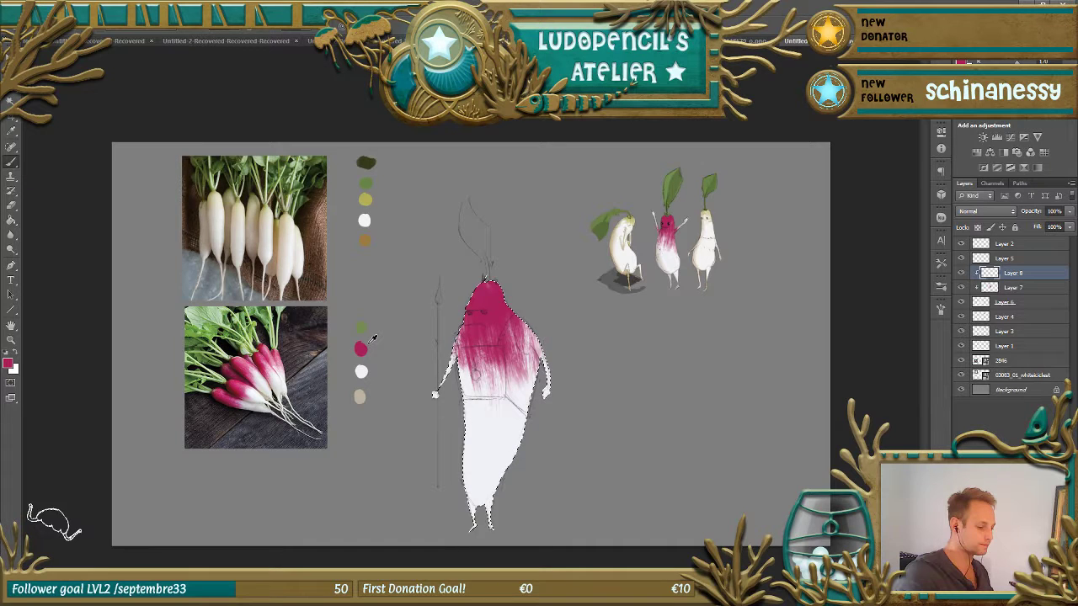
left_click(365, 239, "alt")
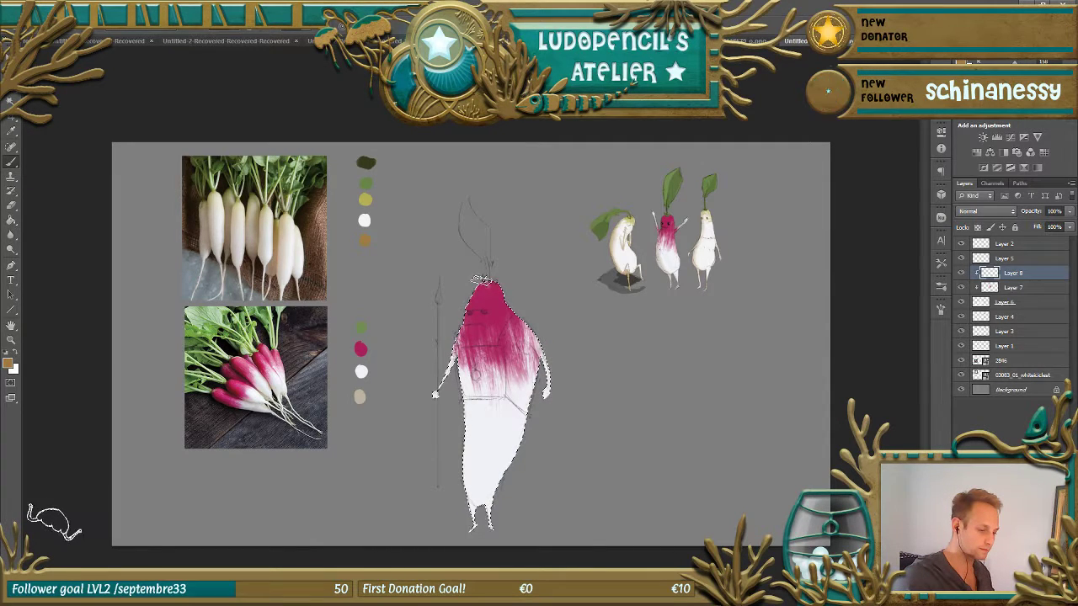
mouse_move(479, 280)
left_mouse_down()
mouse_move(476, 314)
mouse_move(453, 345)
mouse_move(463, 450)
mouse_move(476, 504)
mouse_move(470, 433)
mouse_move(487, 522)
mouse_move(465, 515)
mouse_move(492, 509)
mouse_move(488, 529)
mouse_move(487, 515)
left_mouse_up()
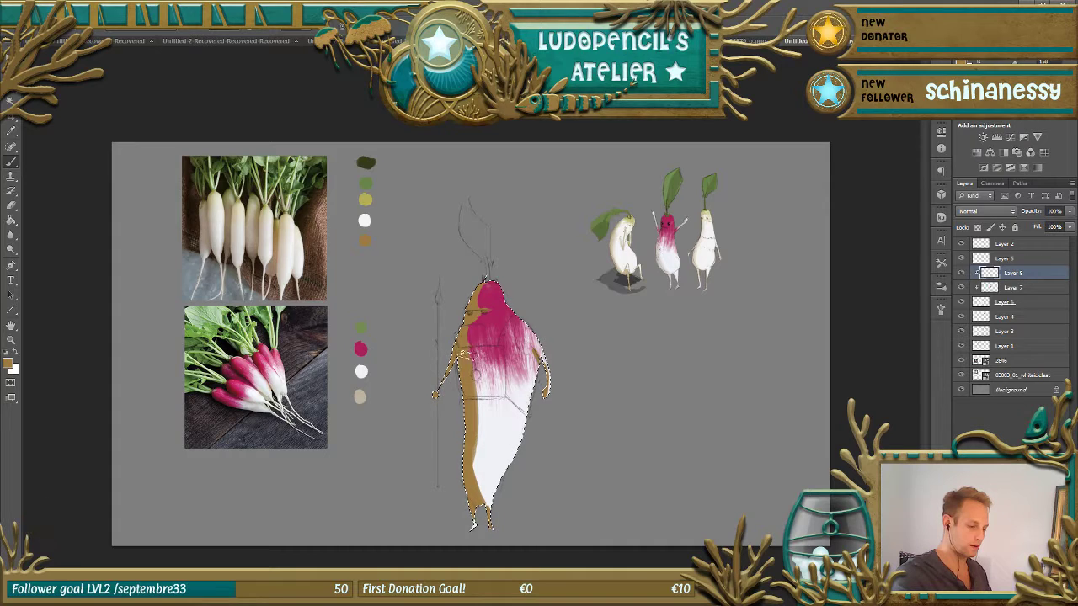
- Try the ochre shadow layer in Overlay mode, first at 47% and then at 100% opacity
left_click_drag(1068, 212, 1039, 227)
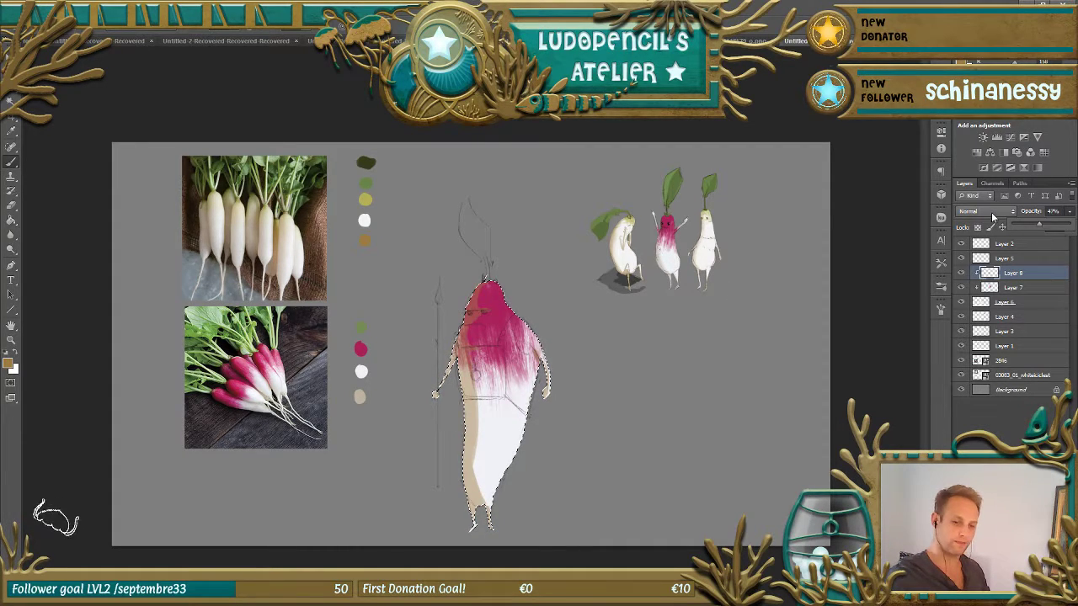
left_click(991, 212)
left_click(981, 360)
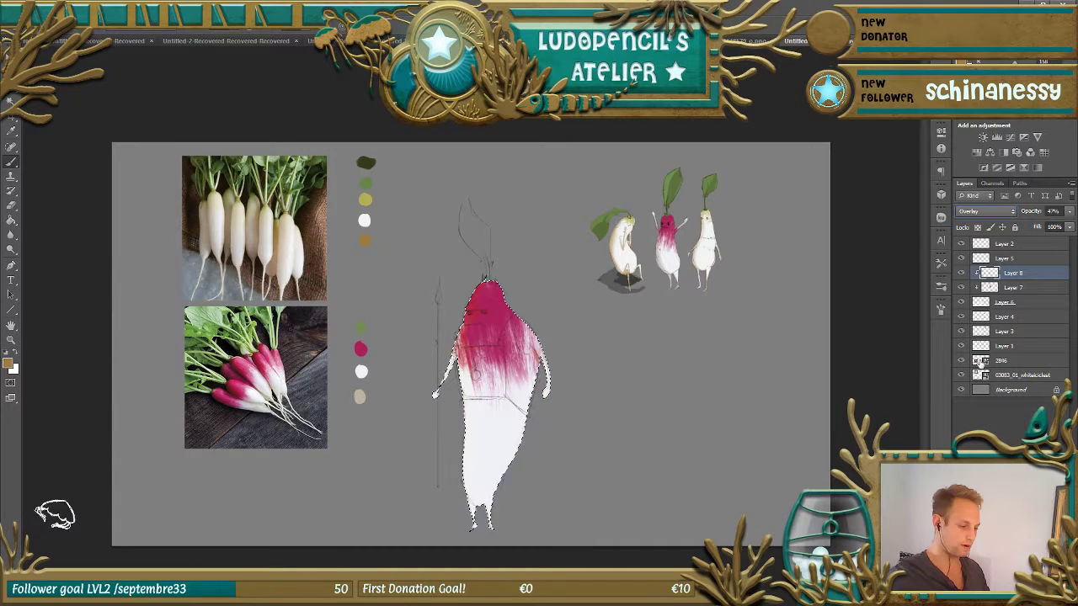
mouse_move(1065, 206)
left_mouse_down()
mouse_move(1043, 227)
mouse_move(1071, 226)
left_mouse_up()
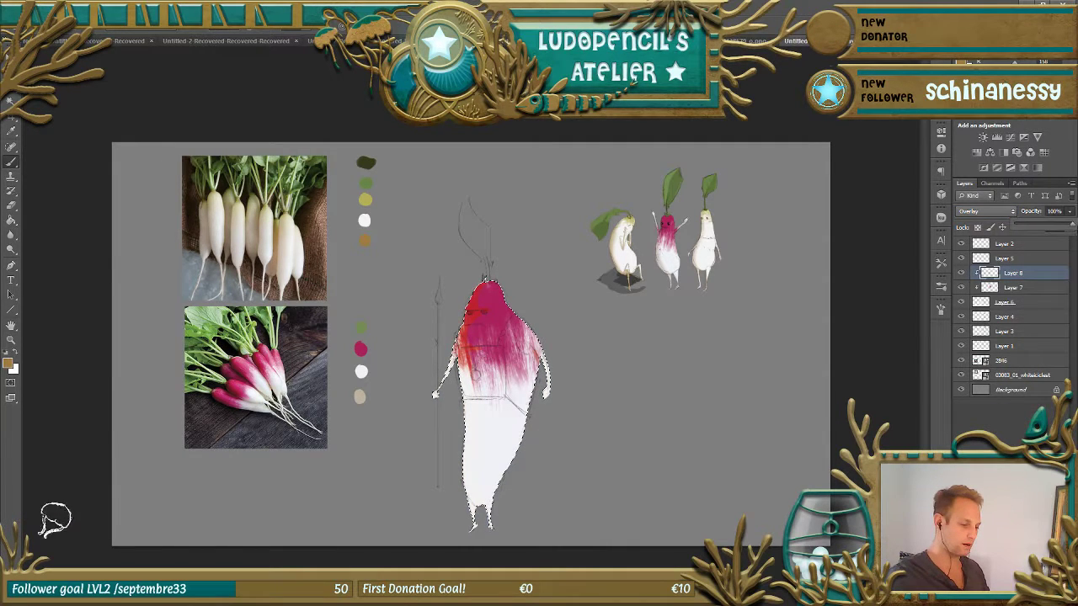
- Settle the shadow layer at 29% opacity, trying Multiply before returning to Normal, and soften the shadow's inner edge with the Eraser
left_click(992, 212)
left_click(1012, 249)
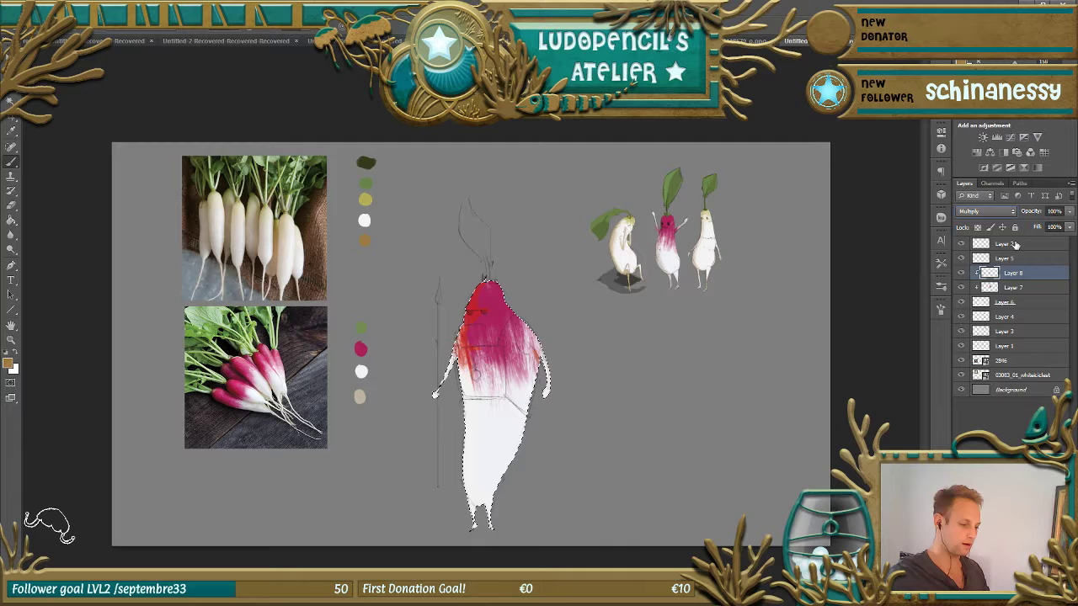
left_click_drag(1068, 215, 1029, 225)
right_click(503, 292, "alt")
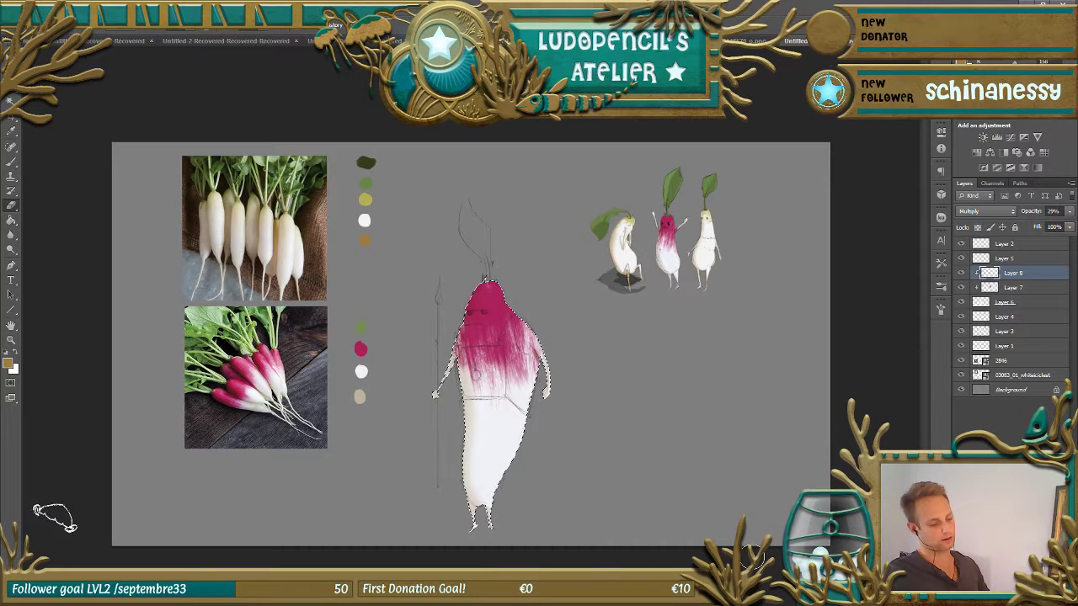
left_click(960, 258)
left_click(961, 258)
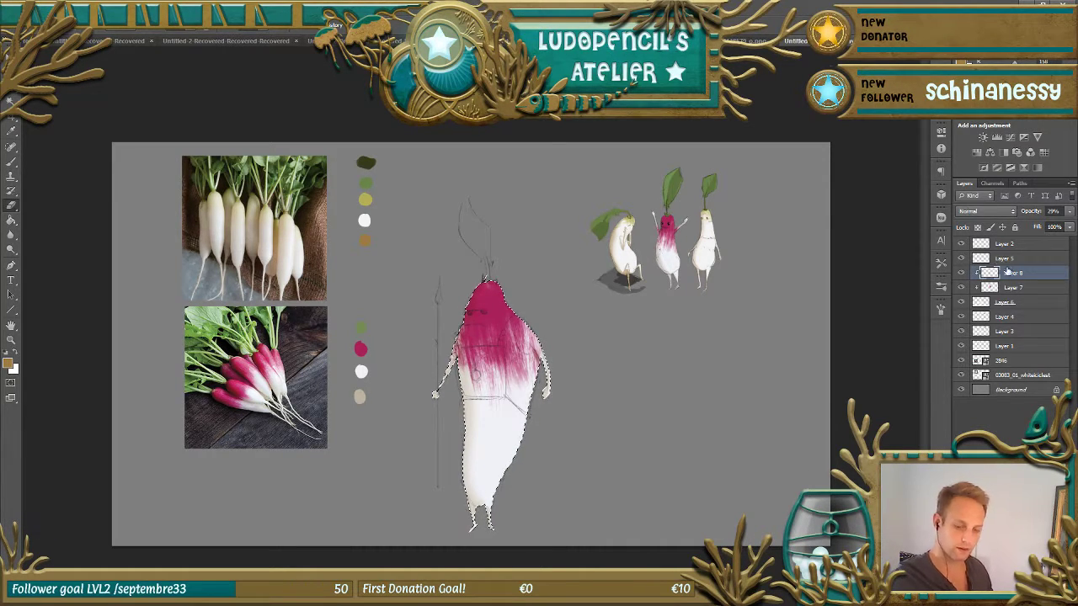
- Add a new layer at 100% opacity, drop the body selection and outline the leaf and stem on the radish's head
key("ctrl+shift+alt+n")
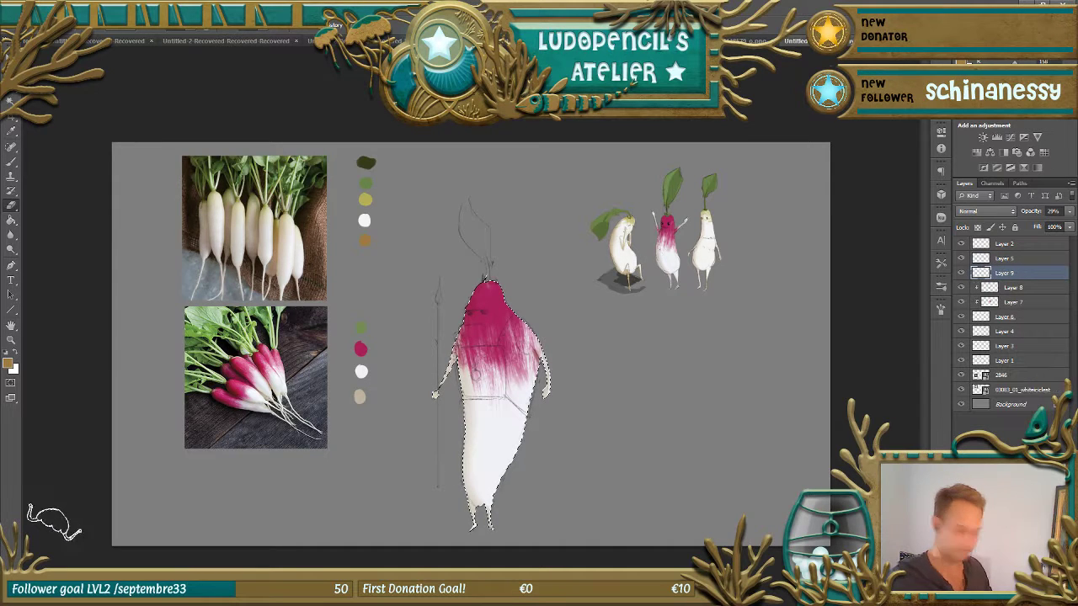
key("0")
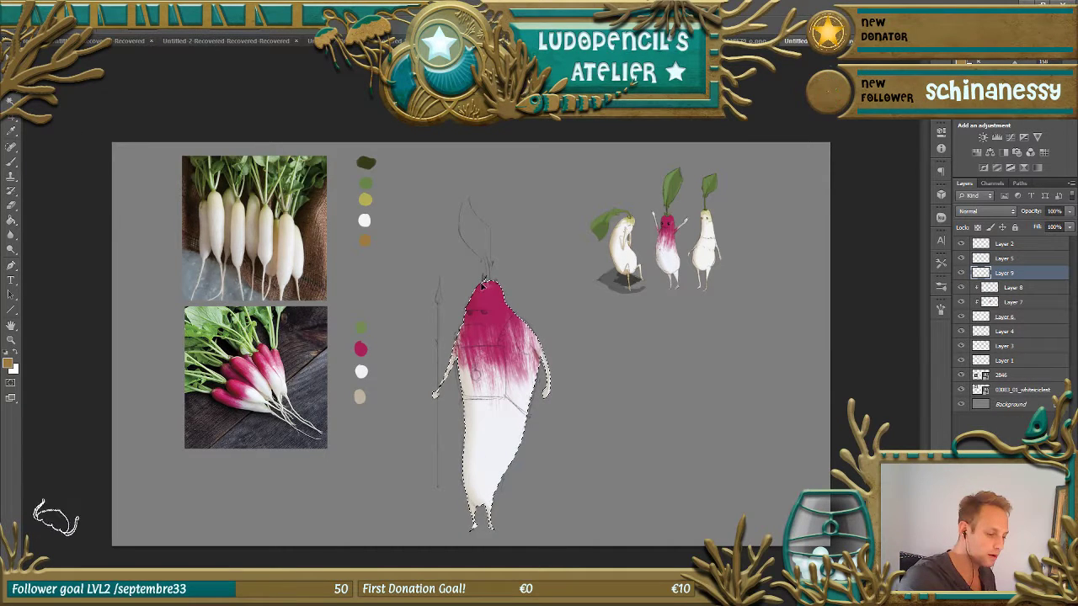
key("ctrl+d")
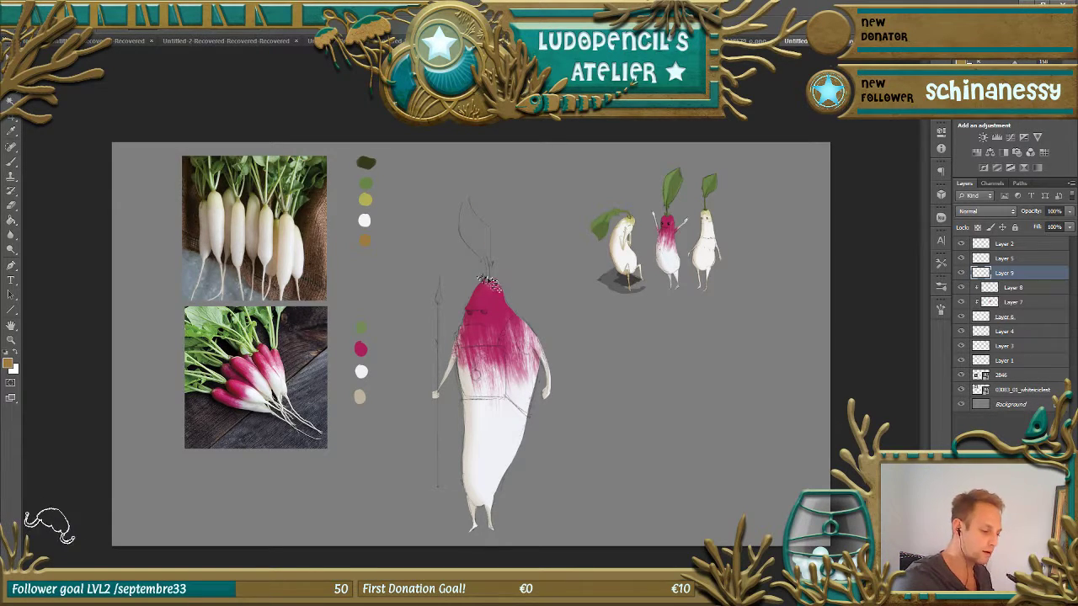
mouse_move(465, 243)
left_mouse_down()
mouse_move(468, 208)
mouse_move(496, 235)
mouse_move(497, 271)
mouse_move(481, 268)
left_mouse_up()
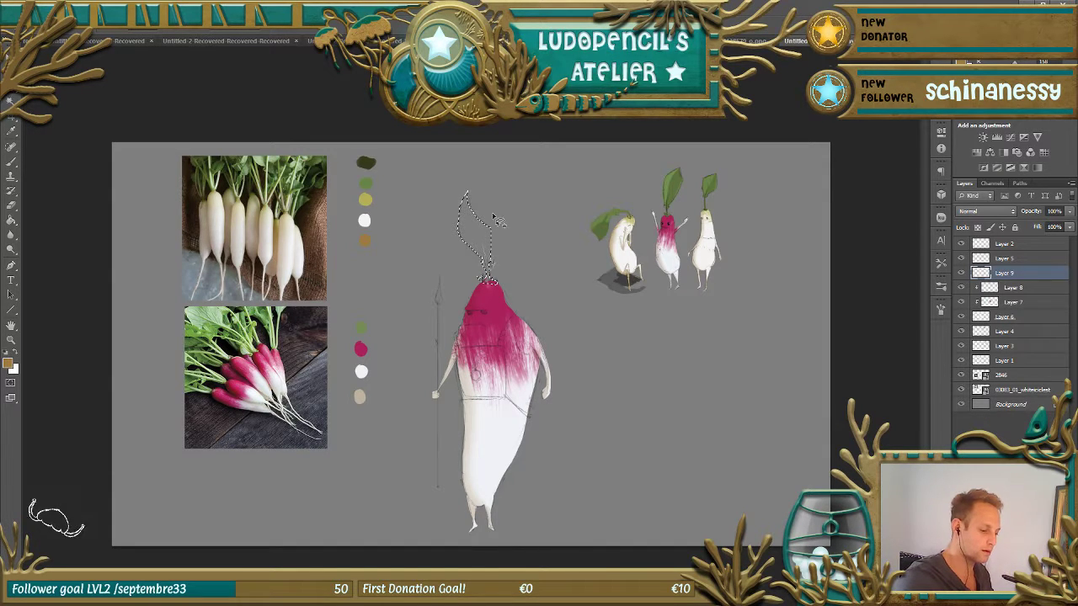
- Fill the leaf and stem outline with the light green from the palette and clear the selection
left_click(11, 221)
left_click(367, 161)
left_click(364, 182)
key("alt+BackSpace")
left_click(361, 327)
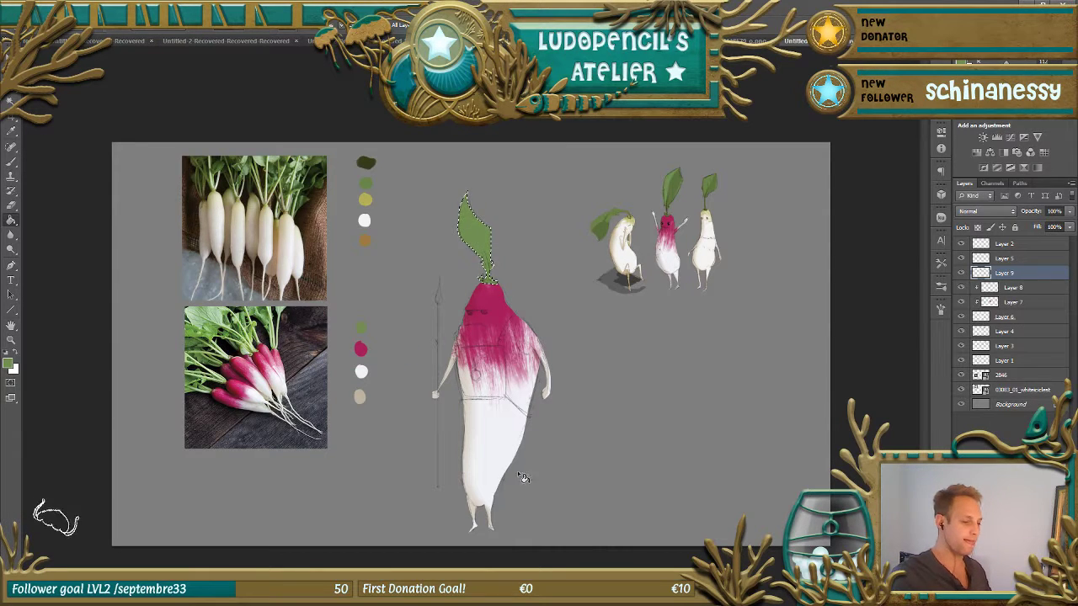
left_click(165, 26)
left_click(165, 31)
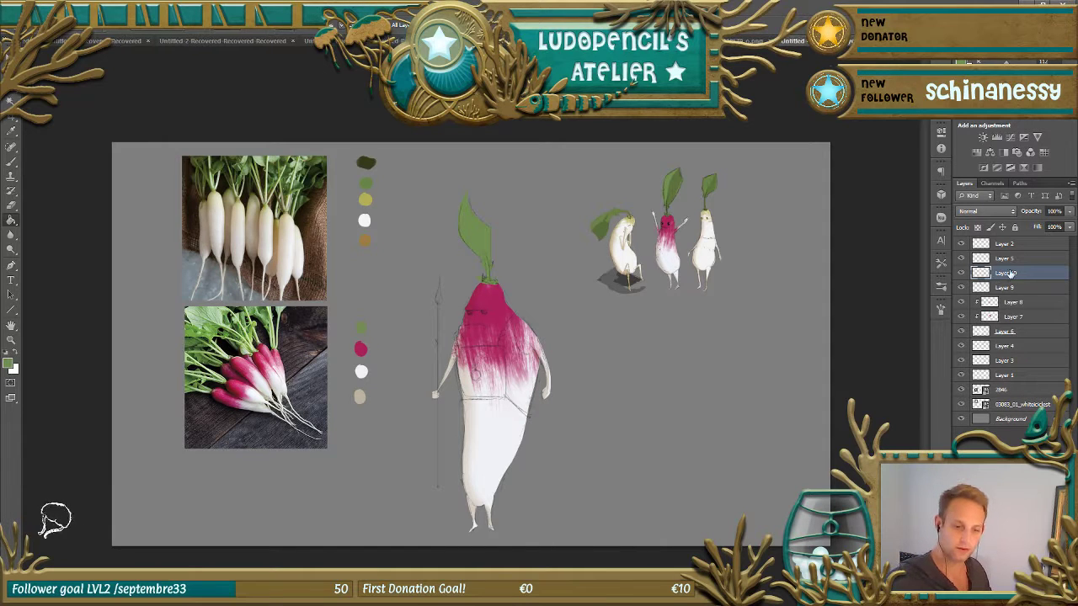
- Clip a new layer to the leaf and fill the leaf's left half with the dark green swatch, clearing the selection
right_click(1006, 275)
left_click(927, 360)
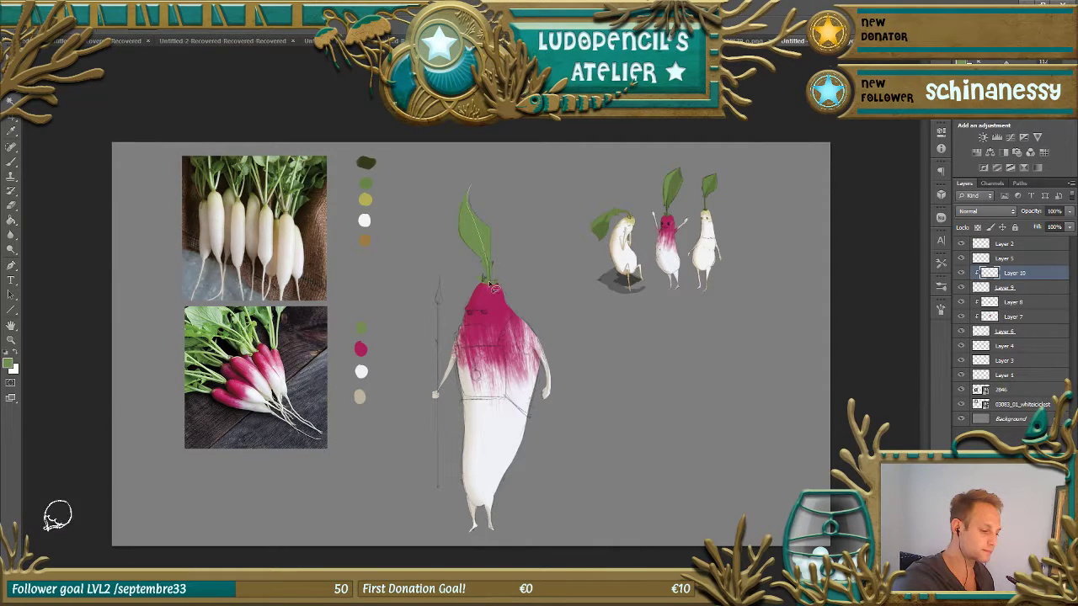
left_click_drag(489, 184, 480, 229)
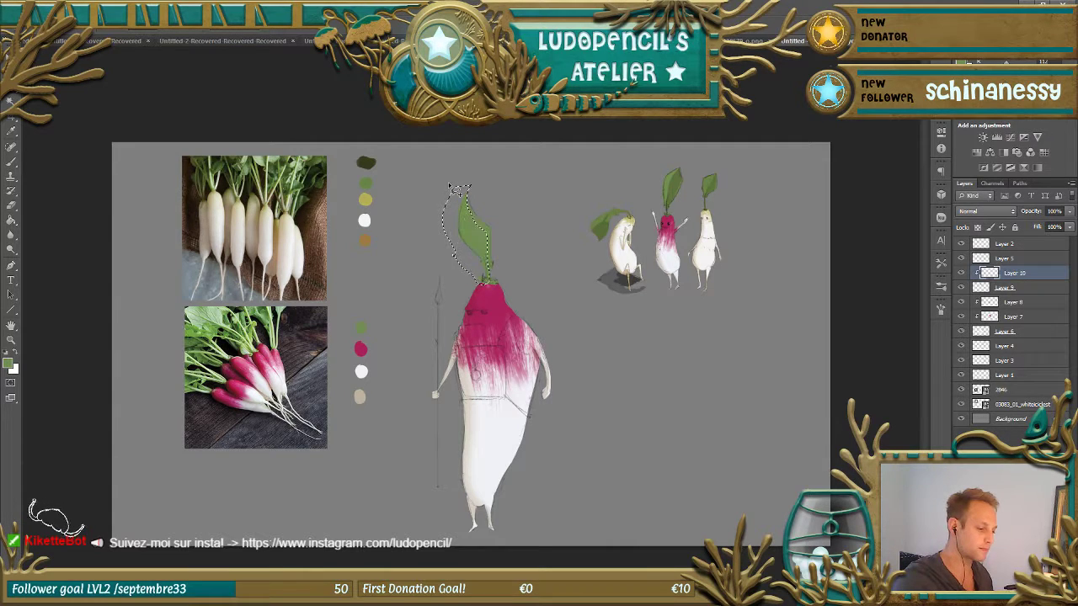
key("i")
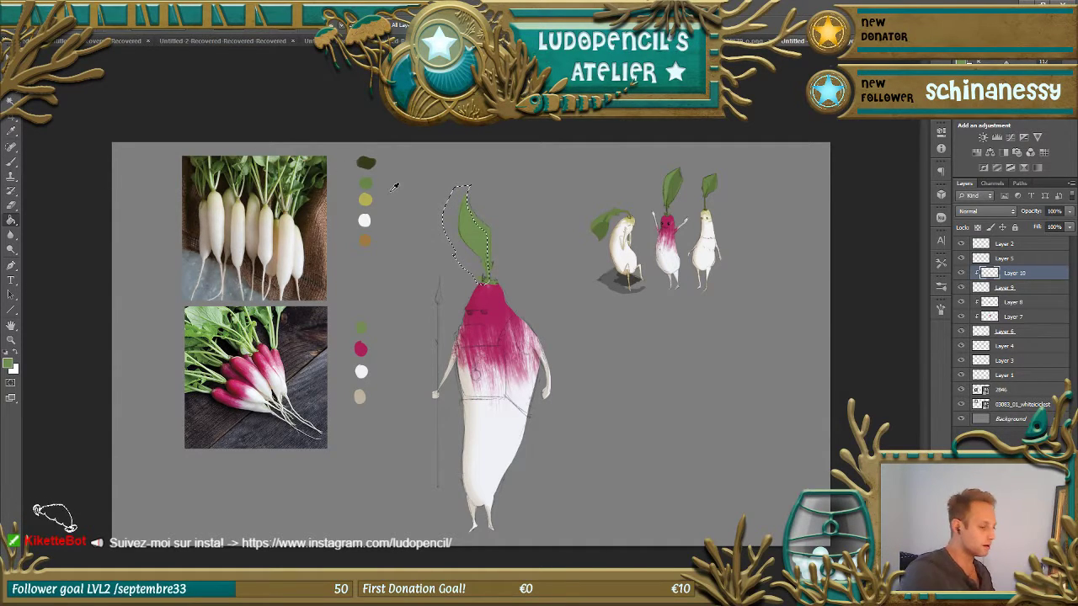
left_click(368, 159)
key("alt+BackSpace")
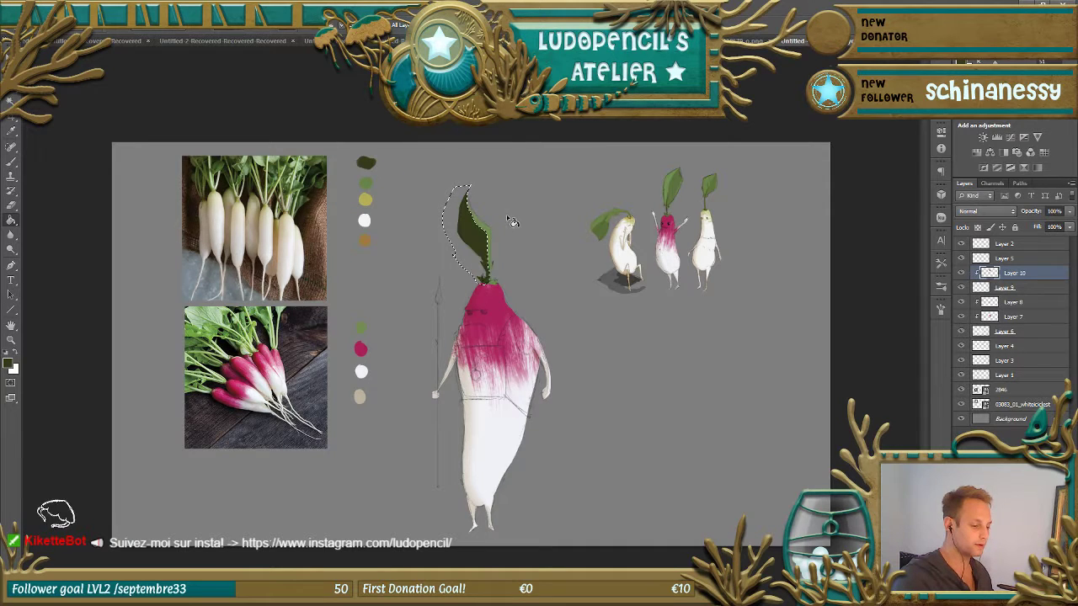
left_click(167, 31)
left_click(169, 45)
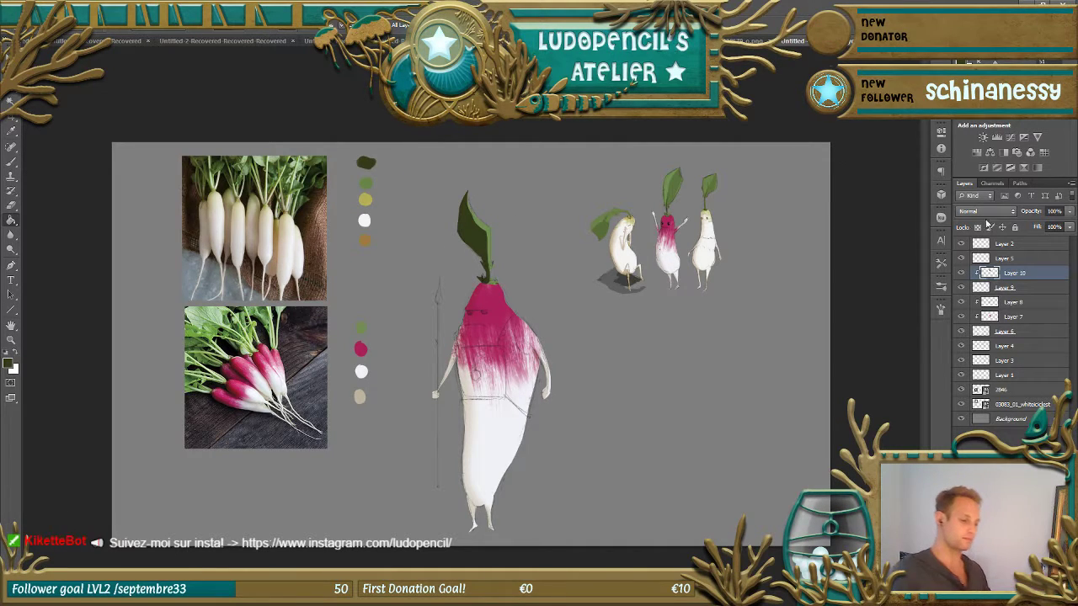
- Reduce the opacity of the leaf's dark green shading layer to 48%
left_click(1068, 212)
left_click_drag(1043, 227, 1041, 227)
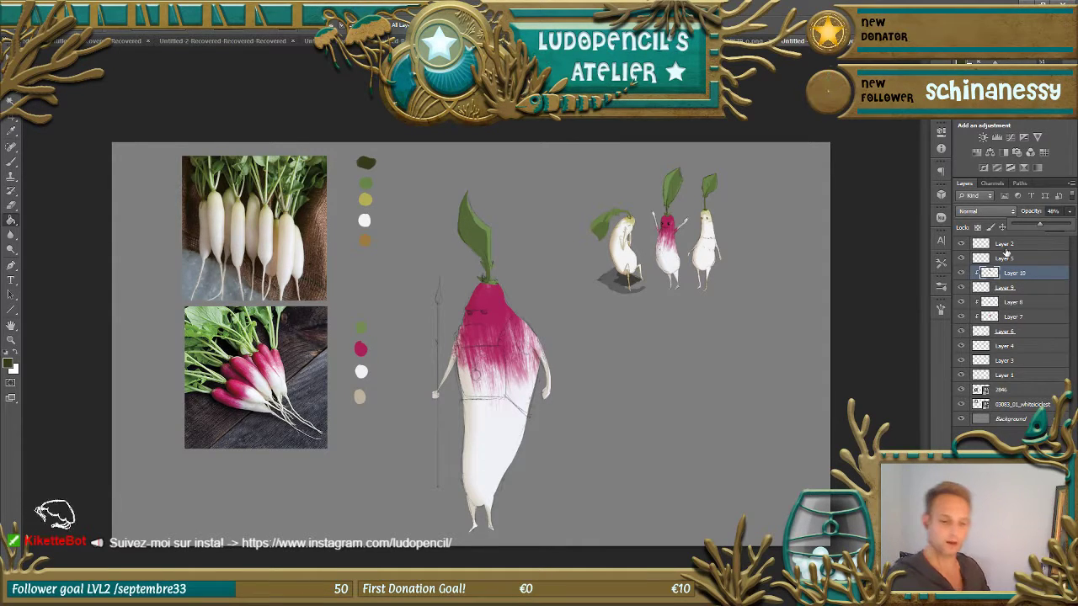
key("Return")
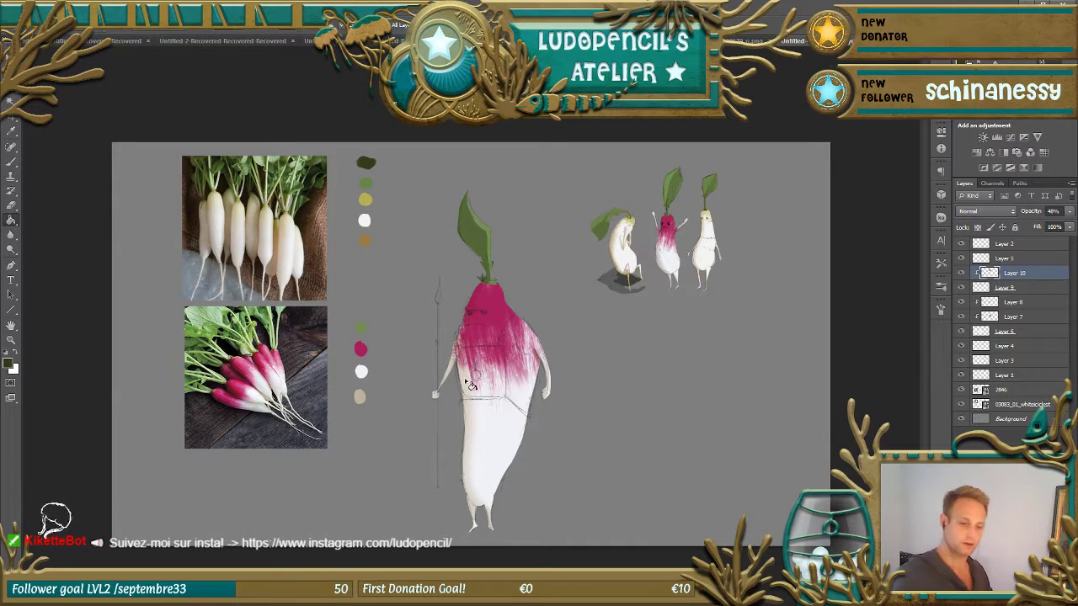
- On a new layer, fill the outlined straps around the body with the ochre brown swatch and clear the selection
key("ctrl+shift+alt+n")
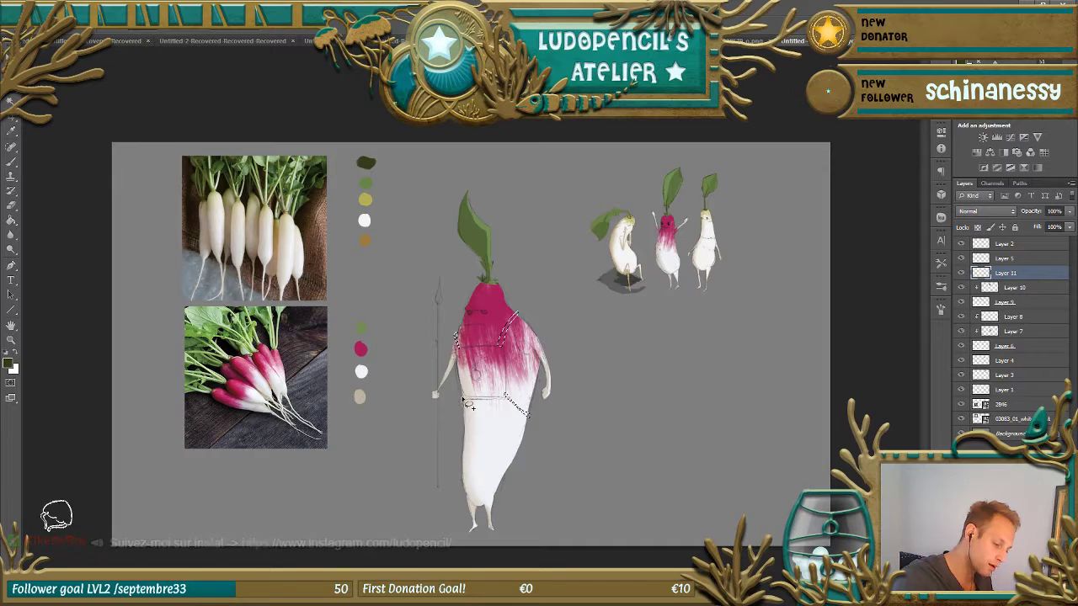
left_click(10, 363)
left_click(365, 240)
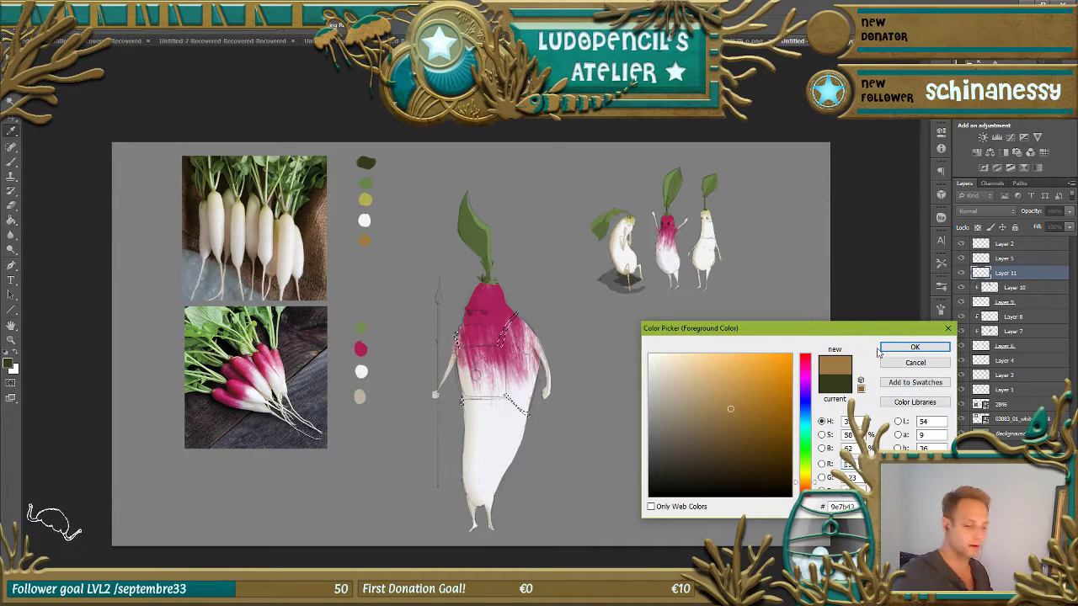
left_click(914, 347)
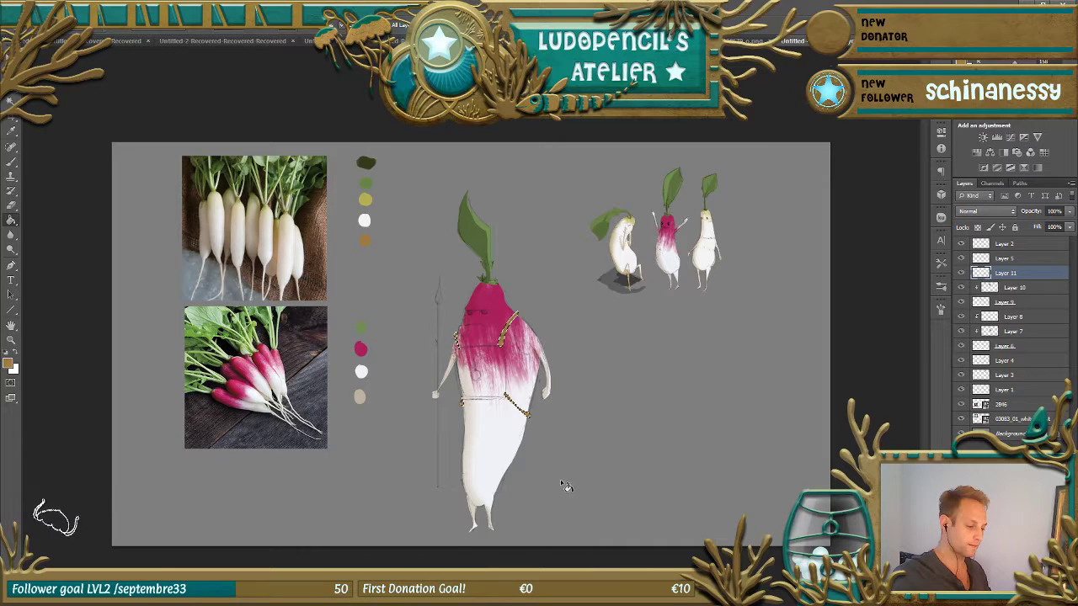
left_click(160, 21)
left_click(164, 32)
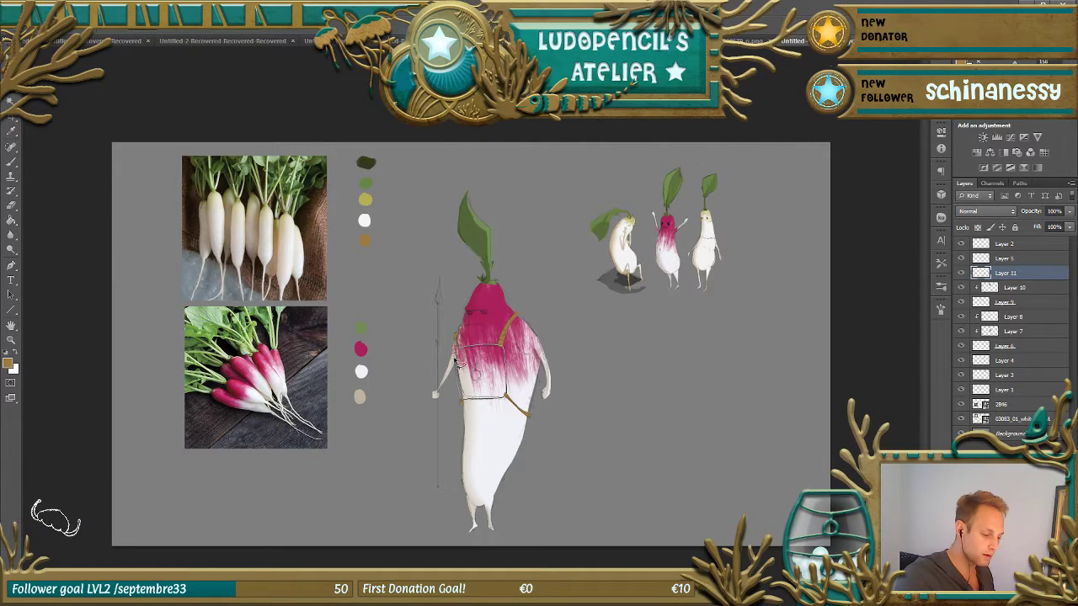
- Fill the outlined square chest piece with a darker brown based on the ochre swatch and clear the selection
key("ctrl+shift+d")
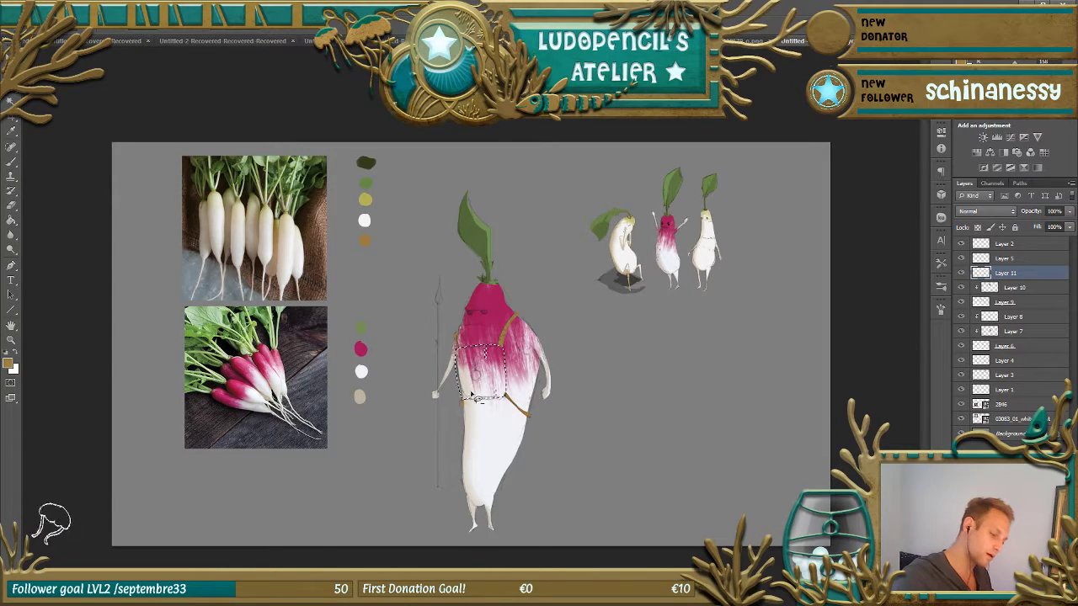
key("g")
left_click(364, 240, "alt")
left_click(11, 364)
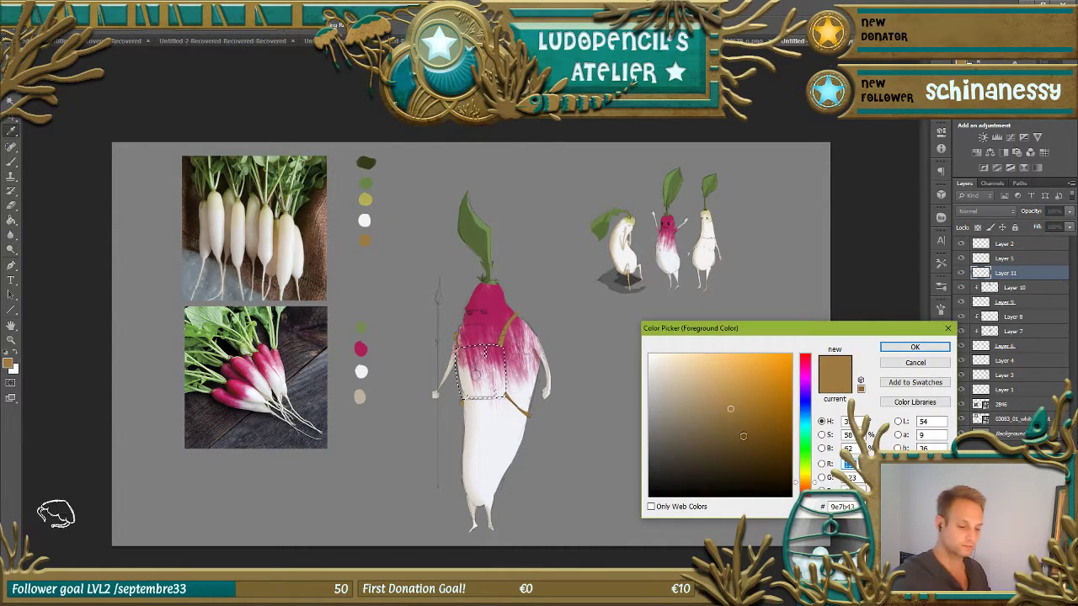
key("Return")
left_click_drag(500, 377, 522, 478)
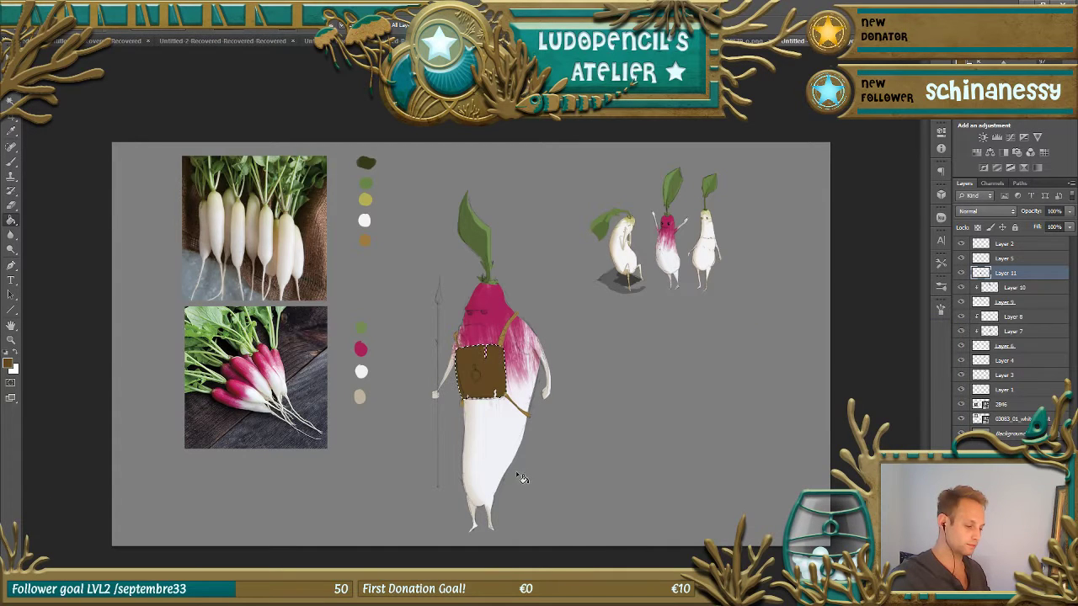
key("alt+s")
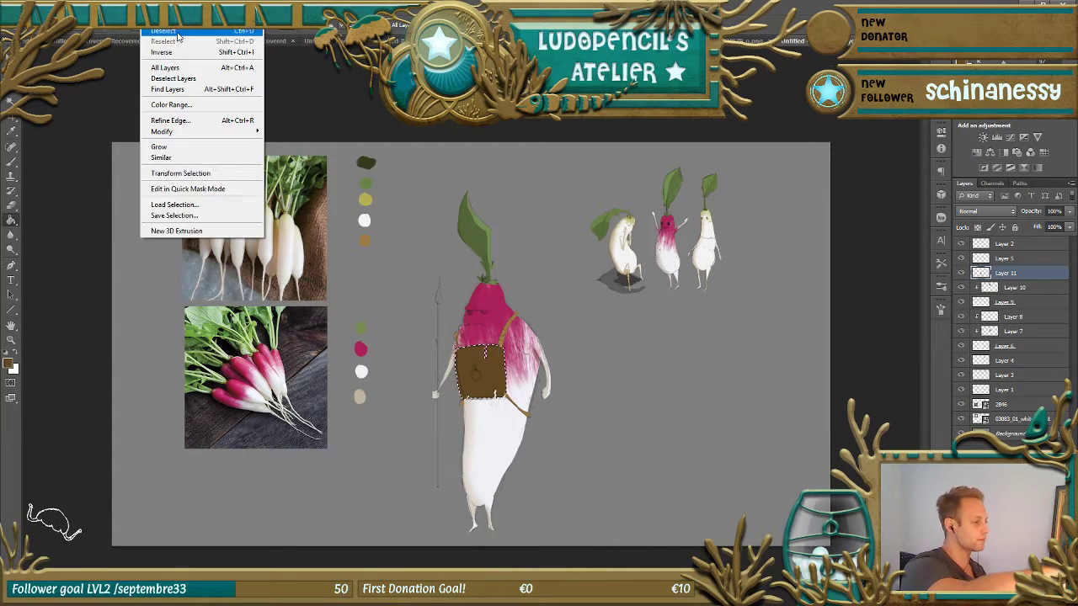
key("d")
- Add a new layer above the straps and chest piece and clip it to them
key("ctrl+minus")
key("ctrl+minus")
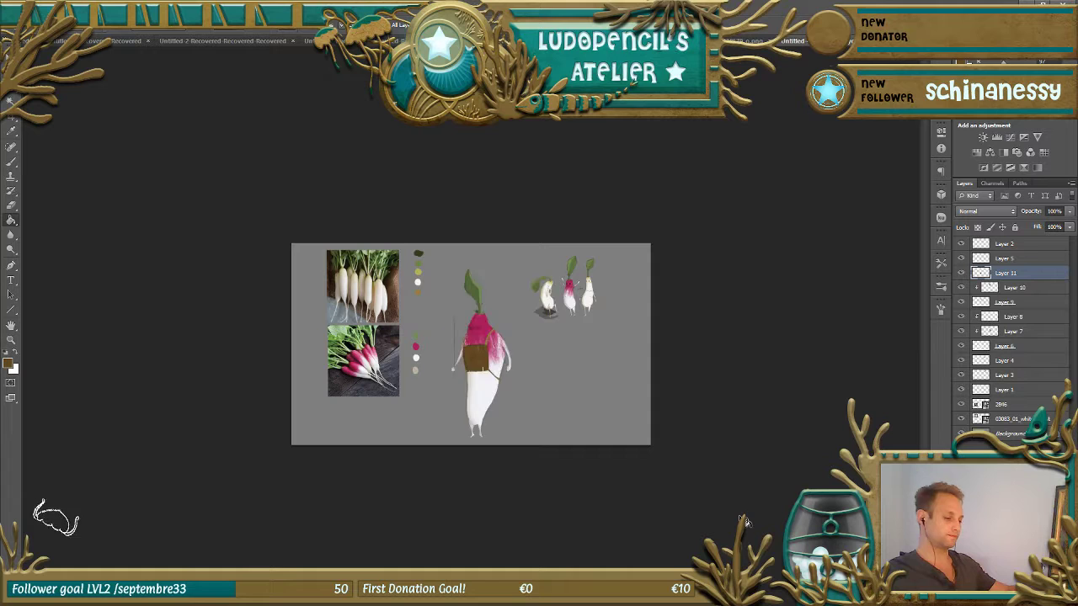
key("ctrl+plus")
key("ctrl+plus")
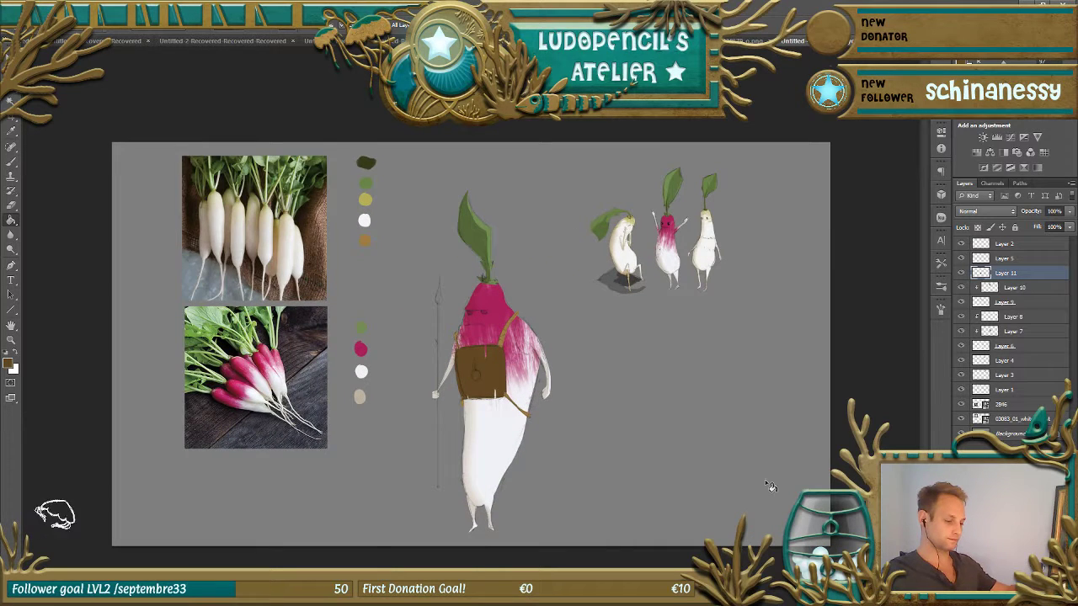
key("ctrl+shift+alt+n")
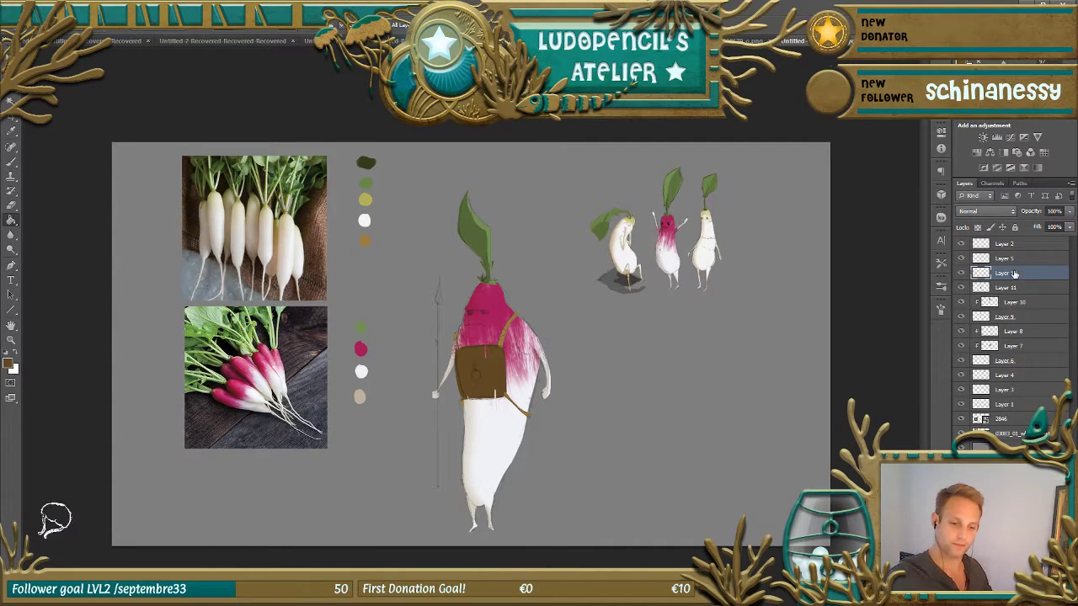
right_click(1014, 274)
left_click(934, 358)
- Paint the dark green swatch over the chest piece on the clipped layer and lower its opacity to 61%
key("b")
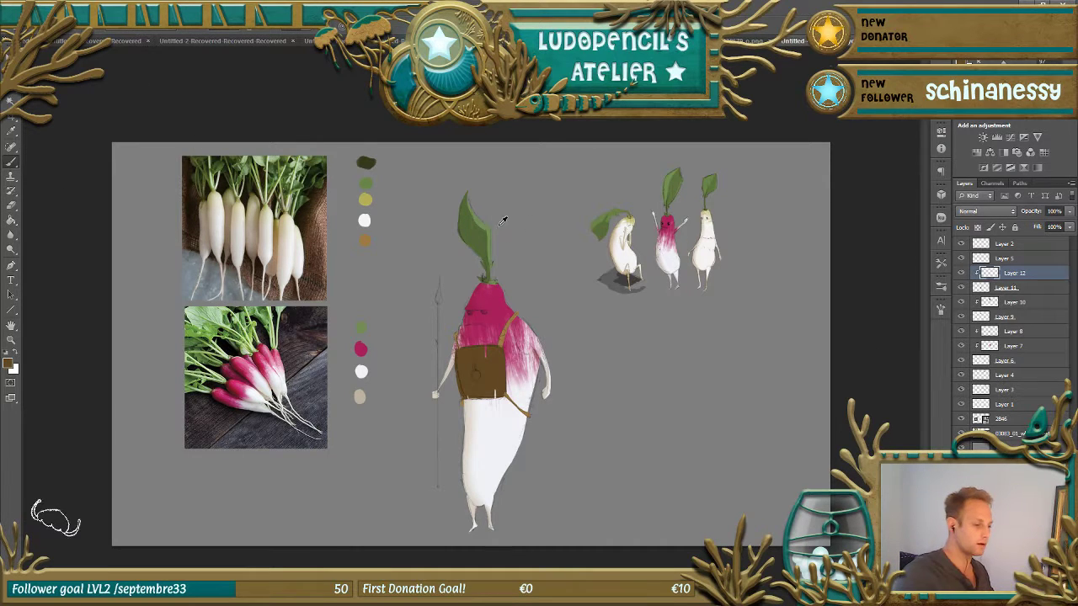
left_click(368, 161, "alt")
mouse_move(451, 354)
left_mouse_down()
mouse_move(488, 350)
mouse_move(493, 385)
mouse_move(456, 361)
mouse_move(455, 380)
mouse_move(453, 353)
mouse_move(468, 396)
mouse_move(478, 392)
mouse_move(469, 352)
mouse_move(454, 353)
mouse_move(484, 350)
mouse_move(489, 395)
mouse_move(465, 393)
mouse_move(522, 337)
left_mouse_up()
left_click(1064, 227)
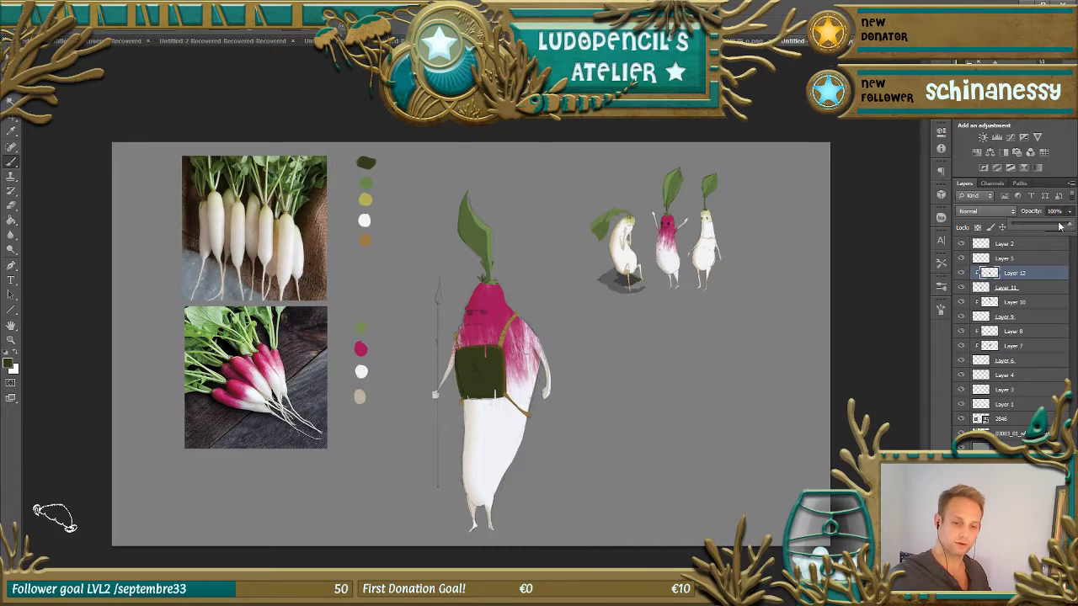
left_click_drag(1050, 227, 1046, 228)
key("Return")
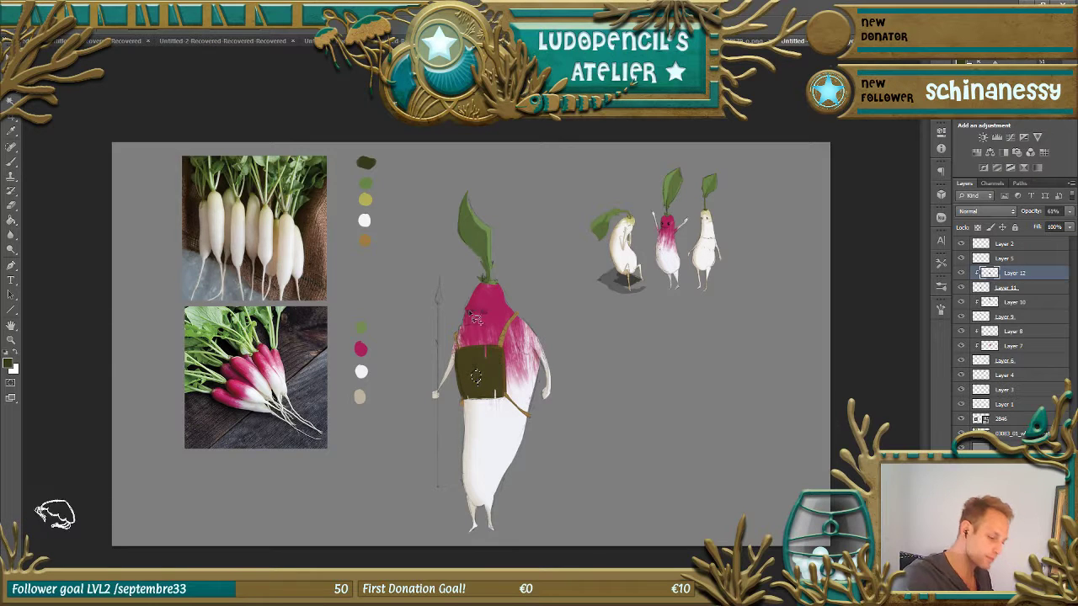
- Paint a small radish emblem on the chest piece with a magenta root and a light green leaf
left_click(11, 161)
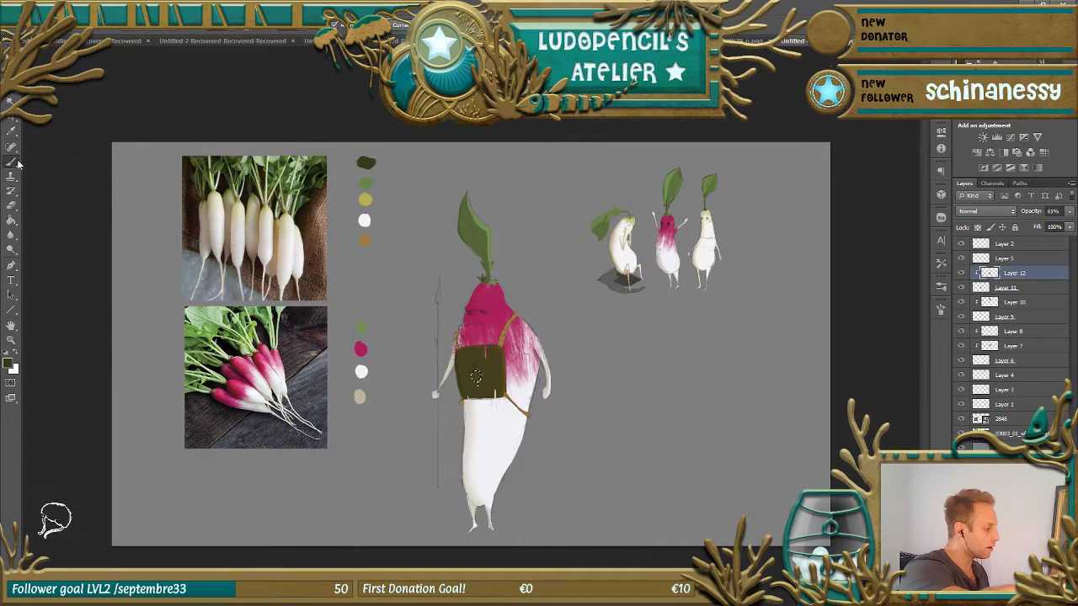
left_click(363, 349, "alt")
left_click(475, 377)
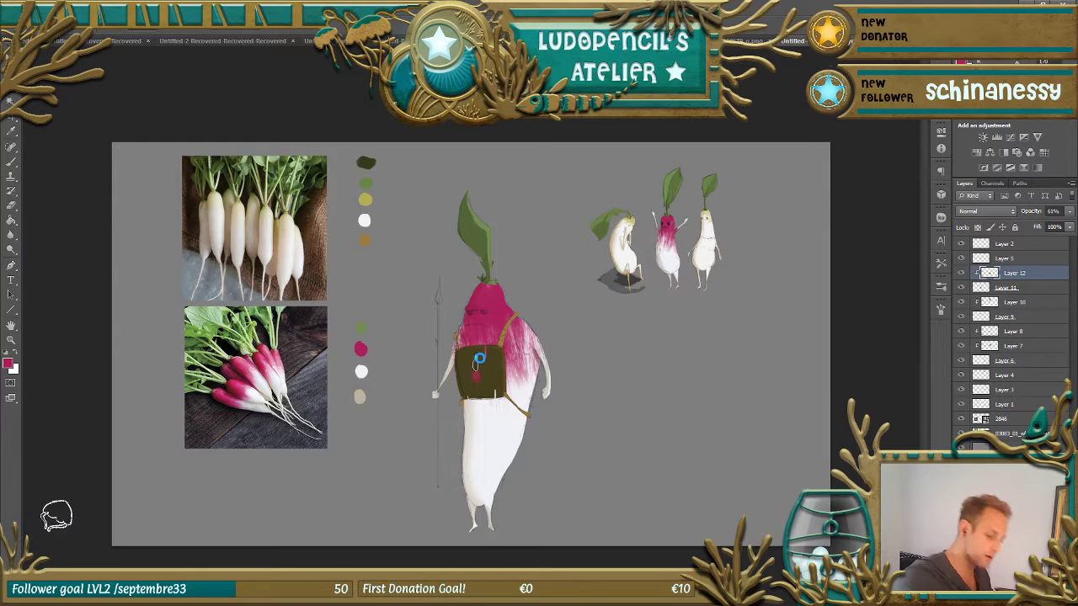
left_click(363, 326, "alt")
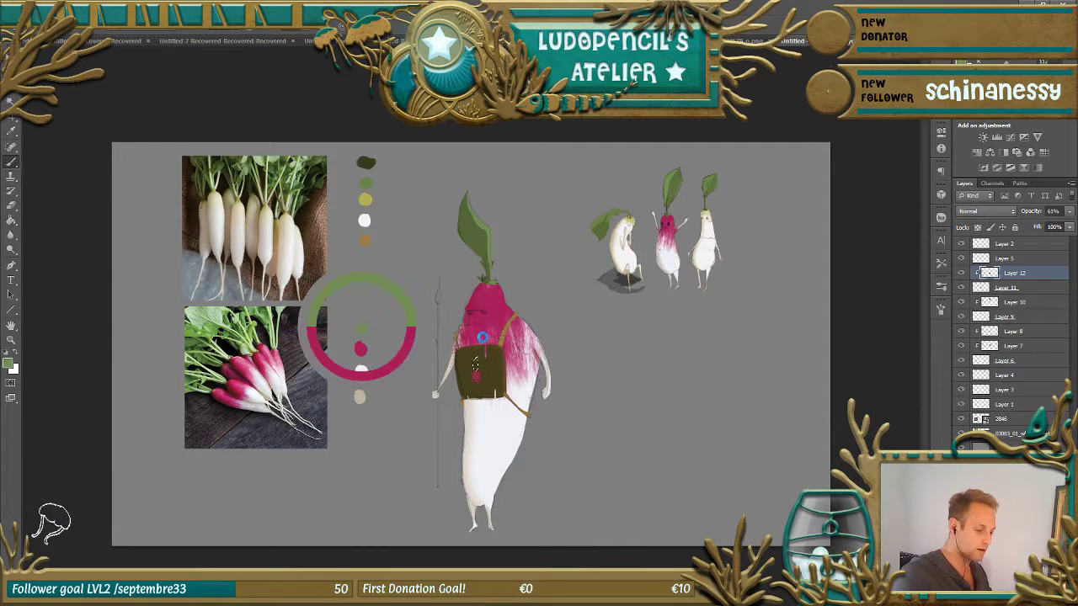
left_click(179, 28)
key("Escape")
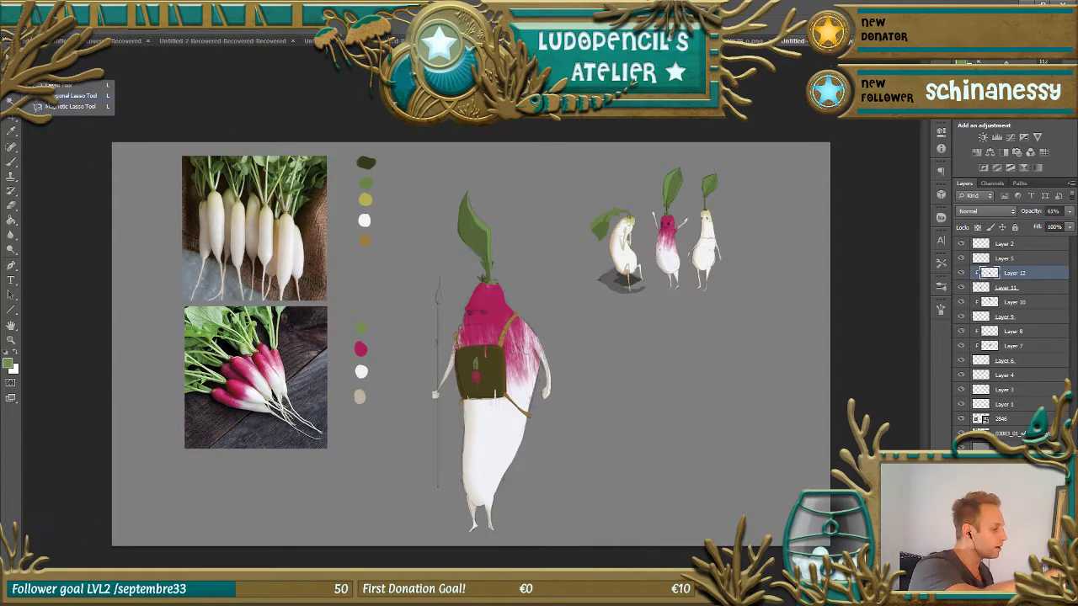
- On a new layer, select the spear's long shaft and fill it with the dark olive sampled from the chest piece
key("ctrl+shift+alt+n")
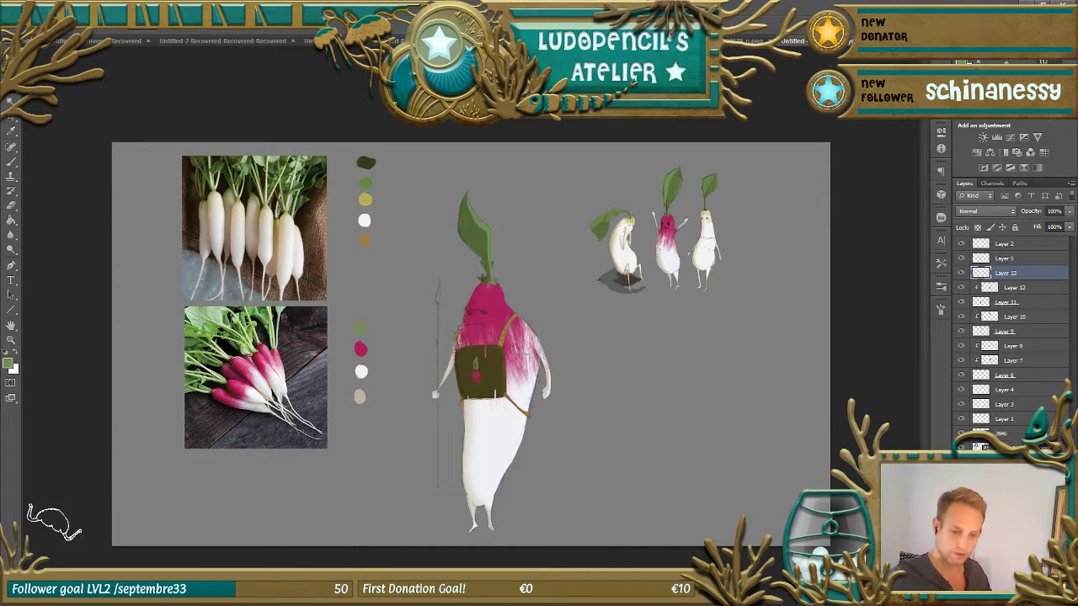
left_click_drag(440, 308, 437, 485)
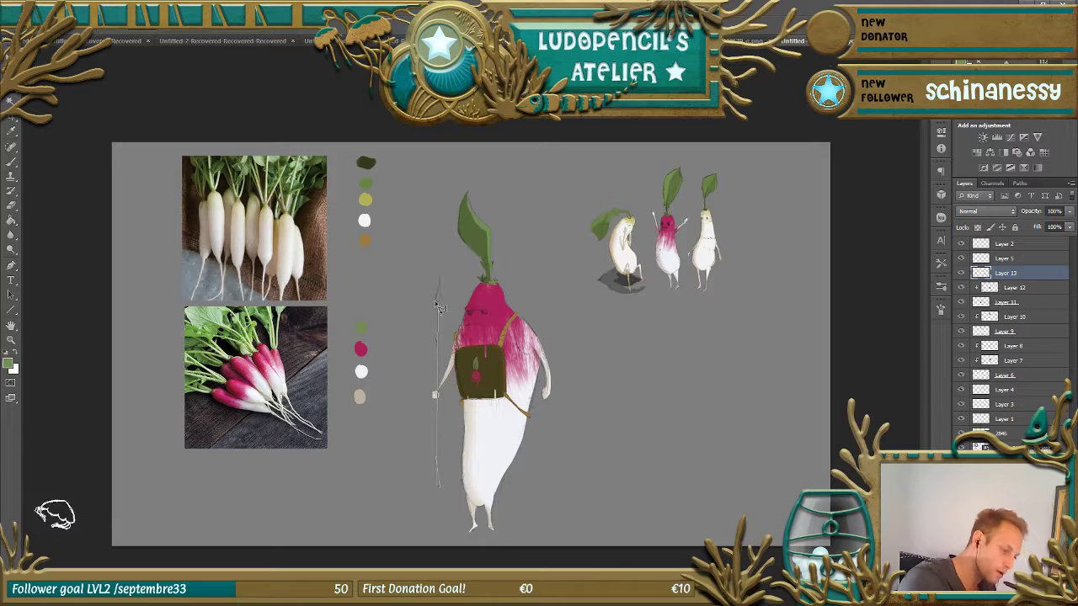
left_click_drag(439, 303, 449, 276)
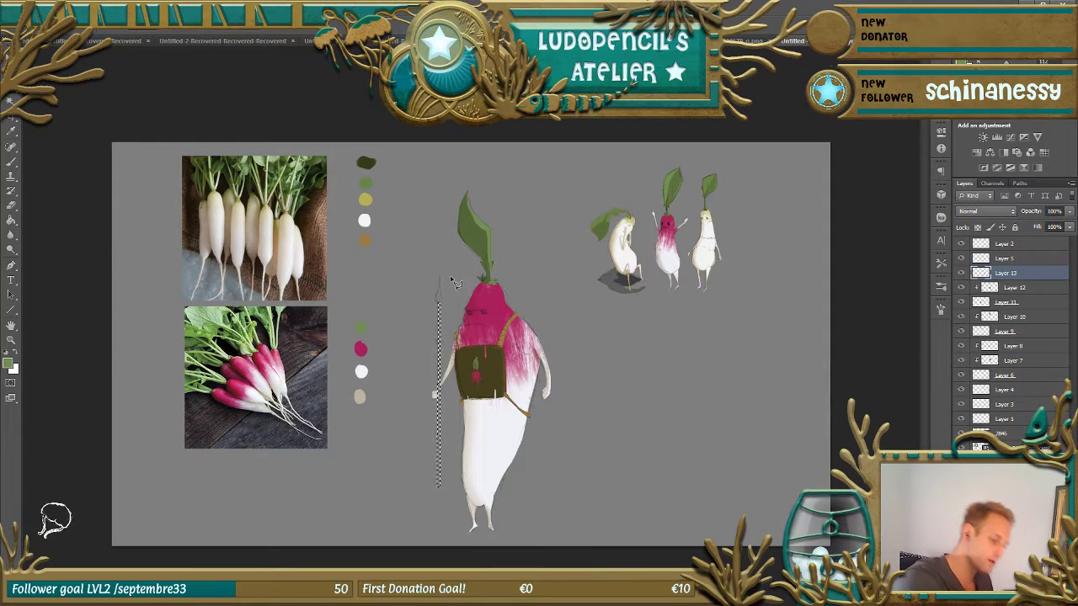
left_click(478, 362, "alt")
left_click_drag(440, 301, 439, 541)
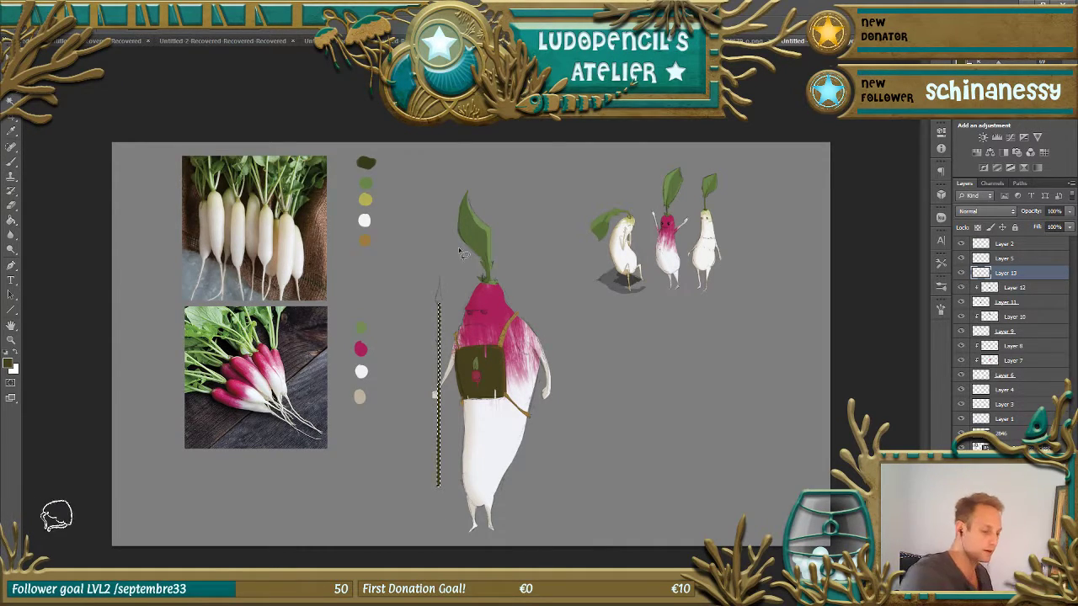
- Fill the selected spear tip with the magenta sampled from the radish guard's head
key("ctrl+d")
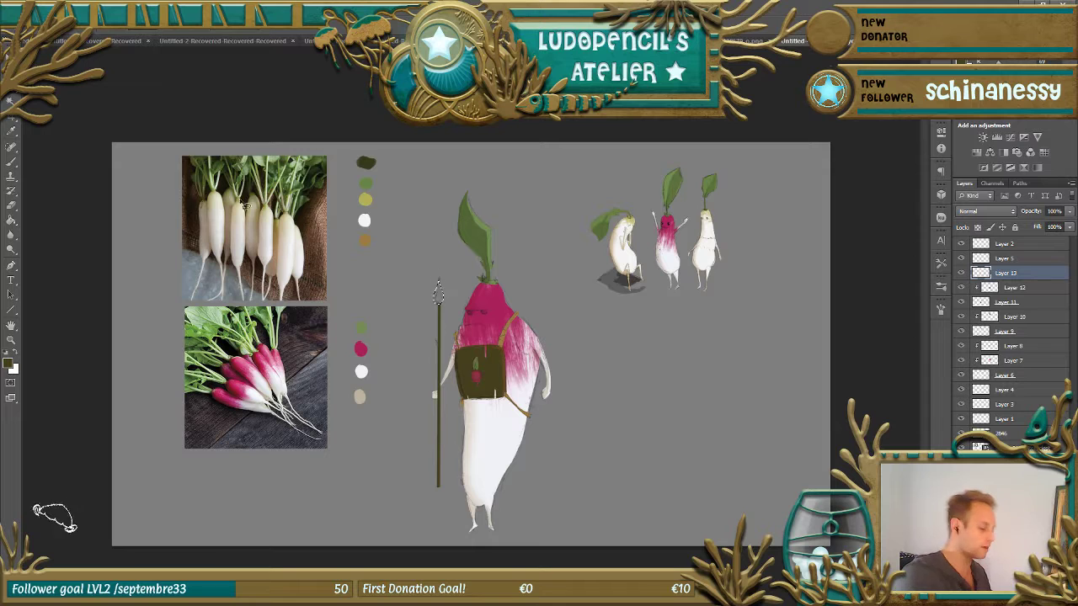
left_click(492, 292, "alt")
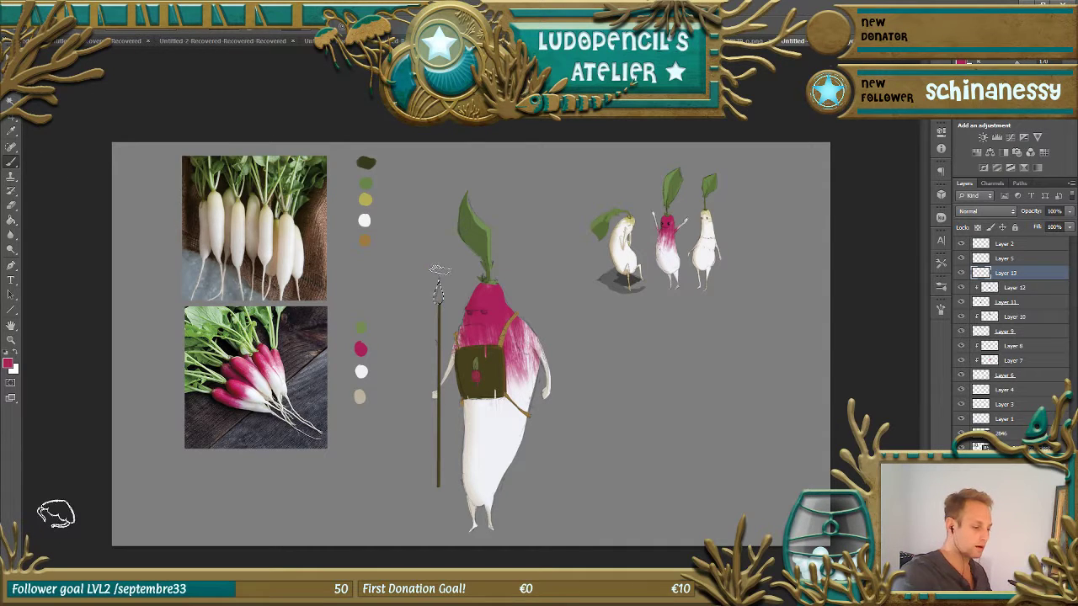
key("alt+s")
key("Escape")
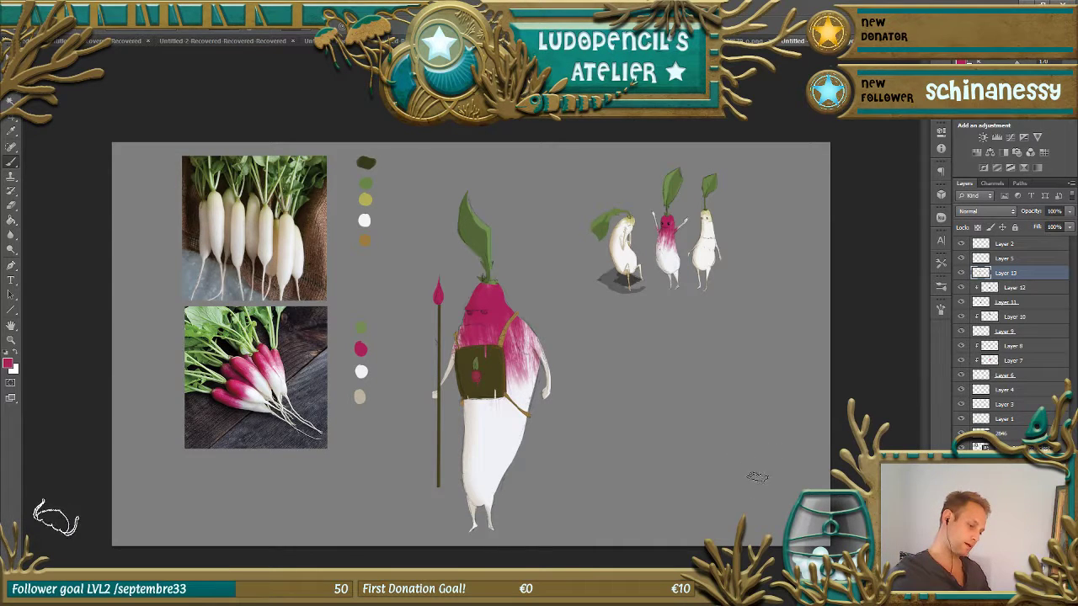
- Switch to another eraser brush, erase the spear shaft where it covers the gripping hand, and roughen the shaft's lower end
left_click(12, 206)
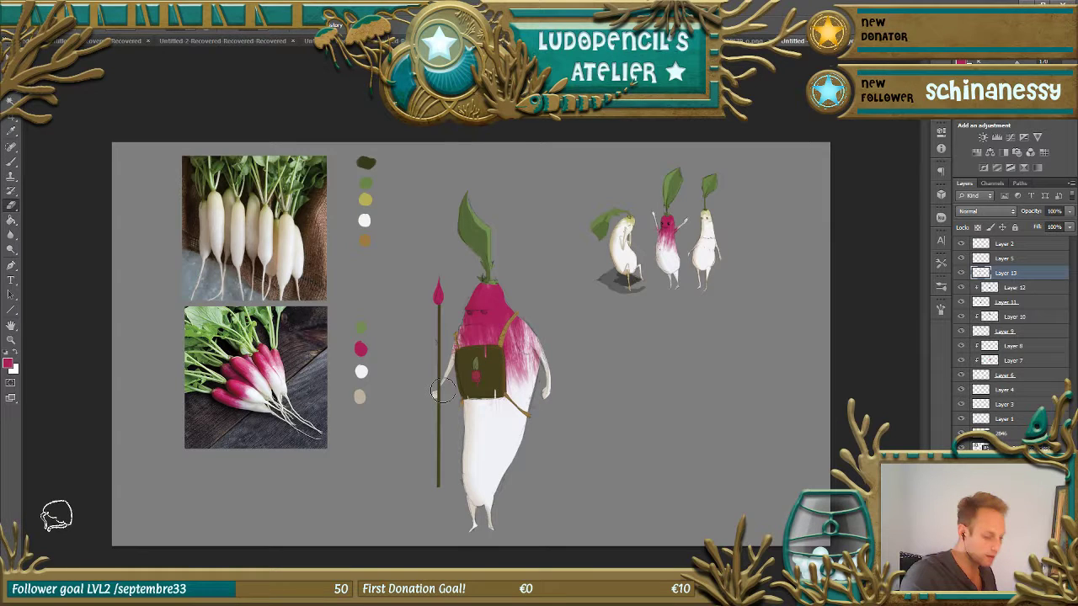
left_click(40, 25)
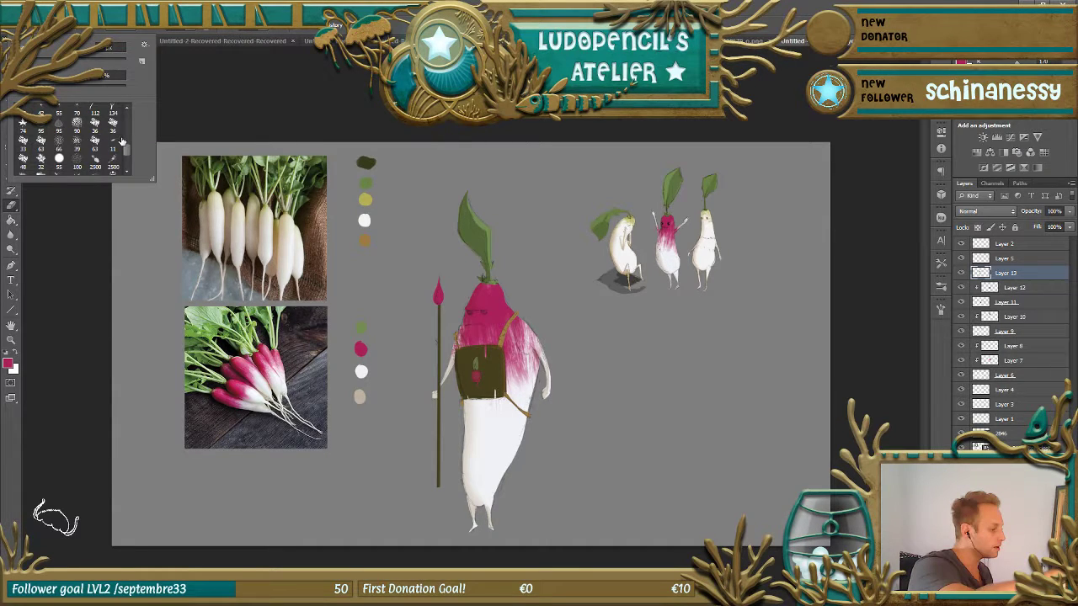
double_click(122, 141)
right_click(454, 360, "alt")
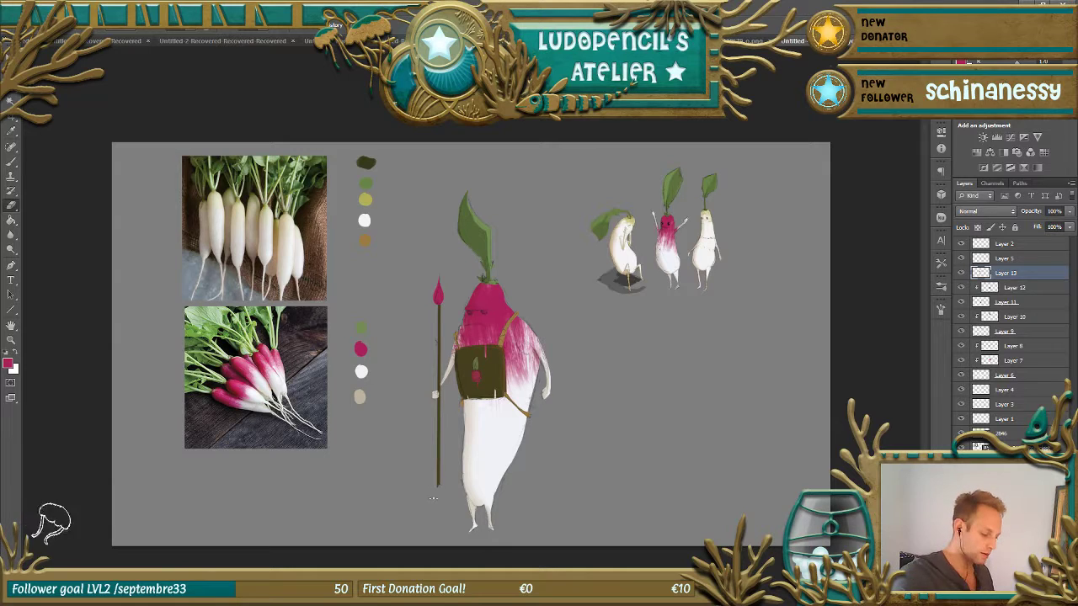
key("ctrl+minus")
key("ctrl+minus")
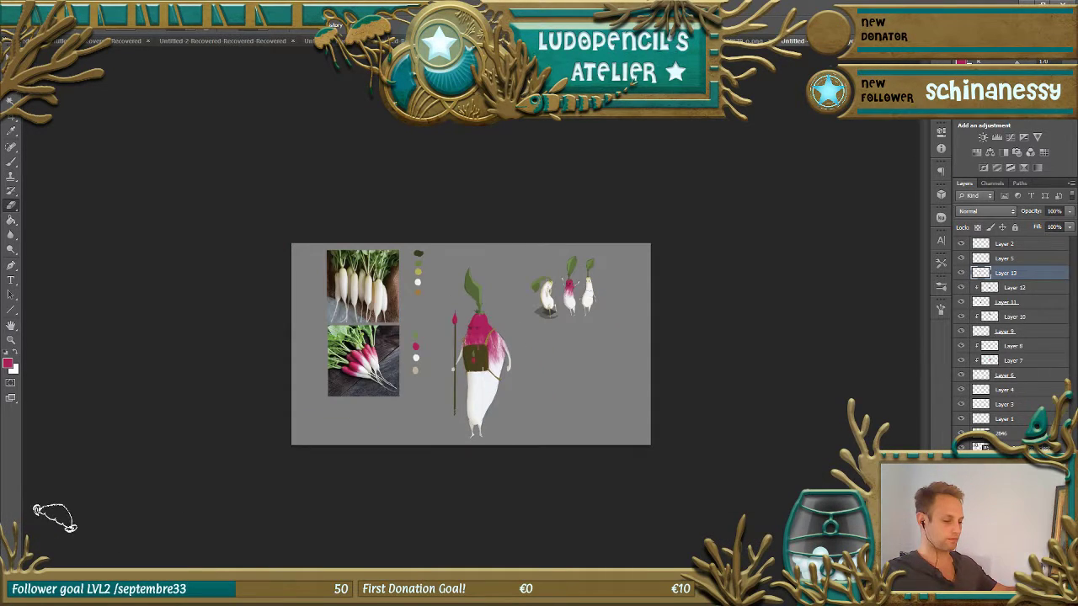
key("ctrl+plus")
key("ctrl+plus")
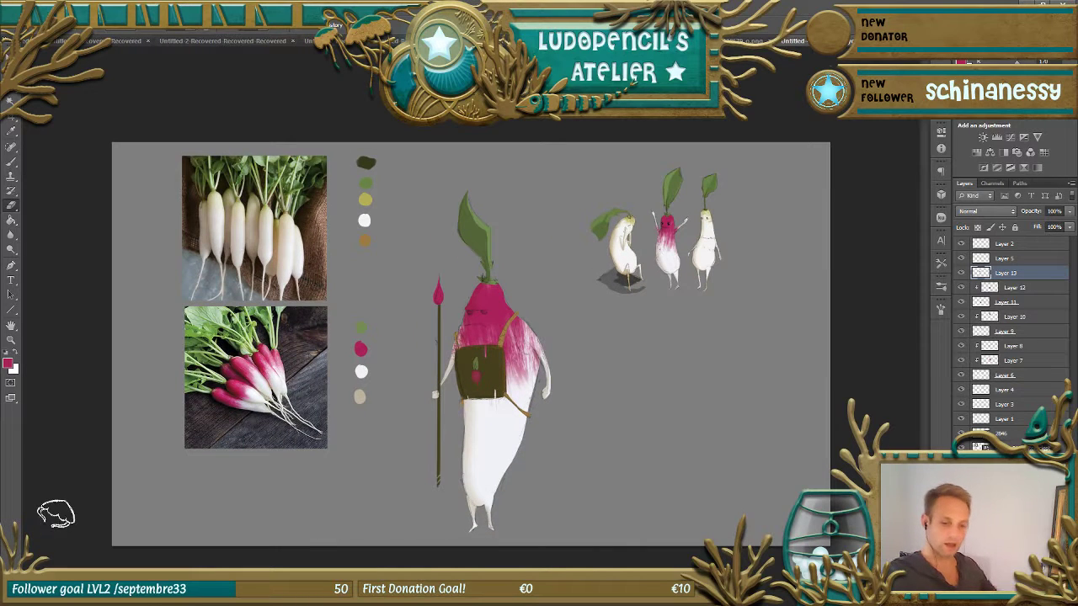
- On a new layer, paint the guard's two eyes with the green sampled from the leaf
key("ctrl+shift+alt+n")
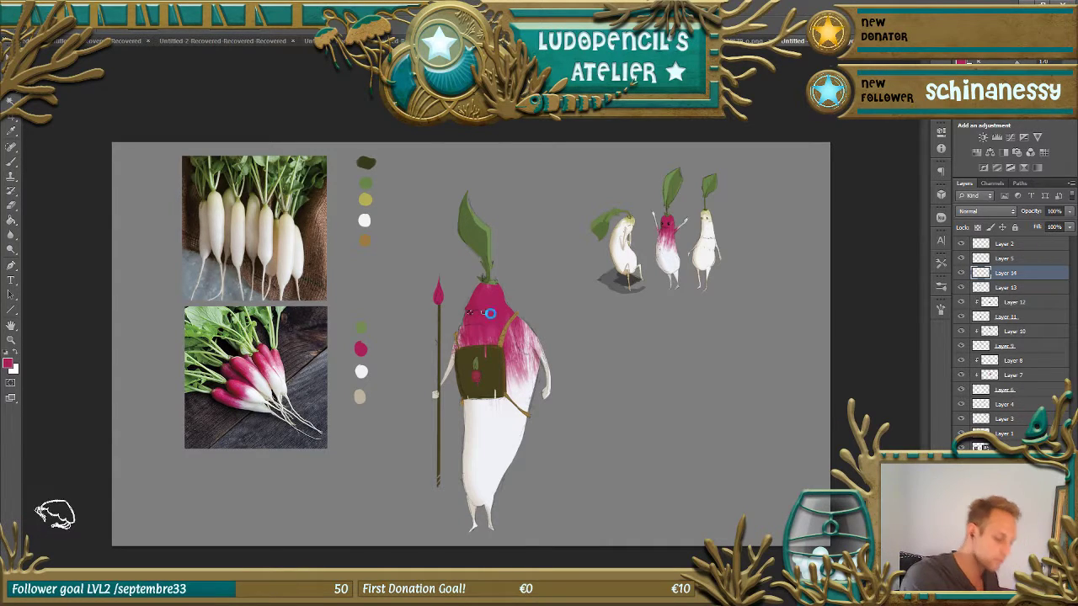
key("b")
left_click(474, 243, "alt")
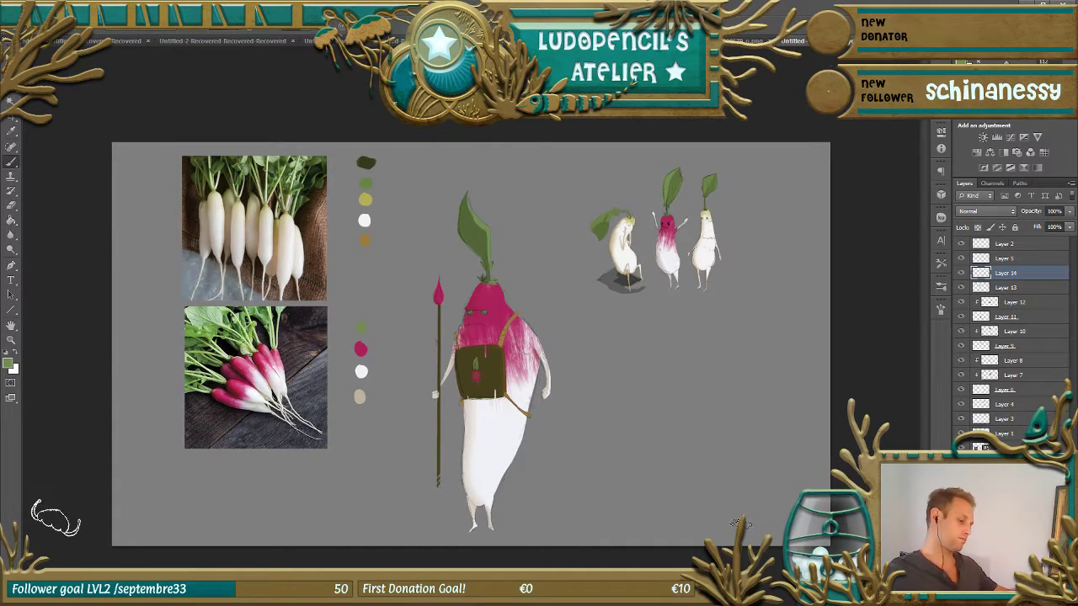
- Pick a smaller brush and paint white glints in the guard's eyes and a white highlight near the top of the head
key("ctrl+plus")
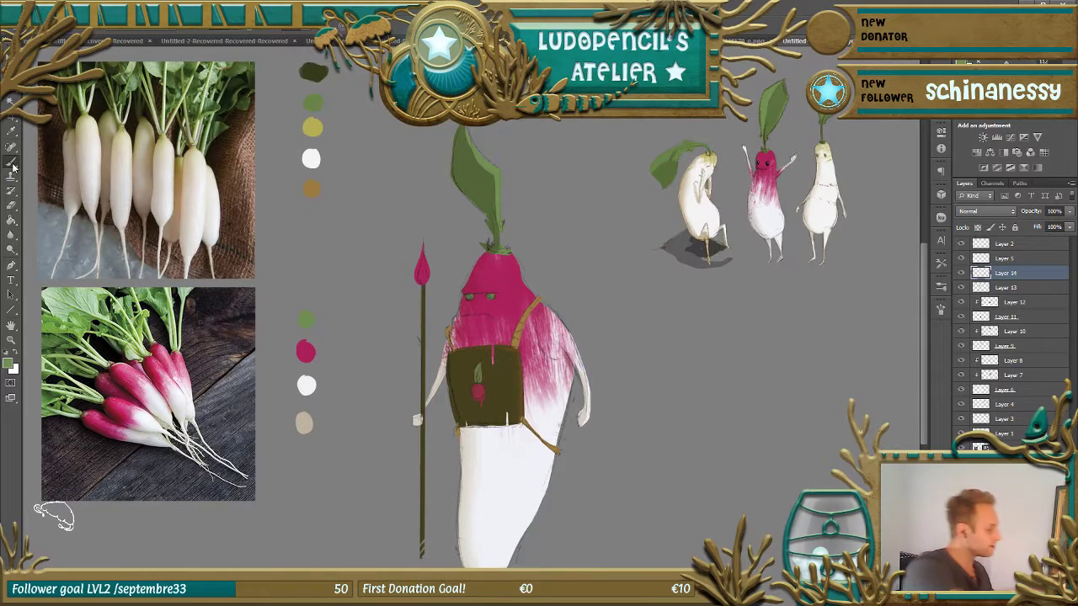
key("x")
right_click(93, 66)
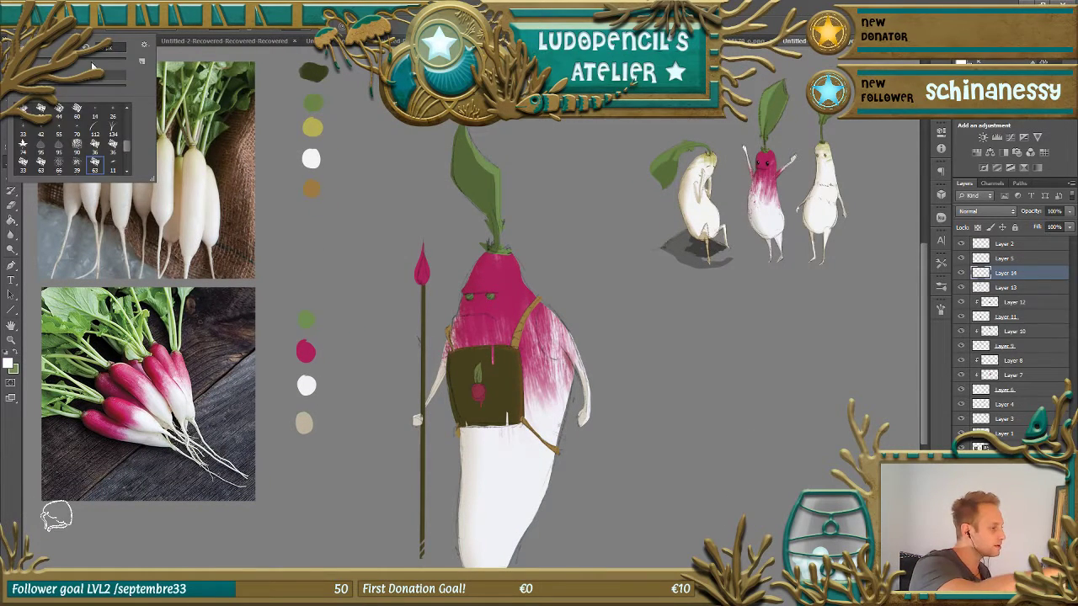
left_click_drag(128, 147, 126, 113)
left_click(78, 111)
left_click(450, 362)
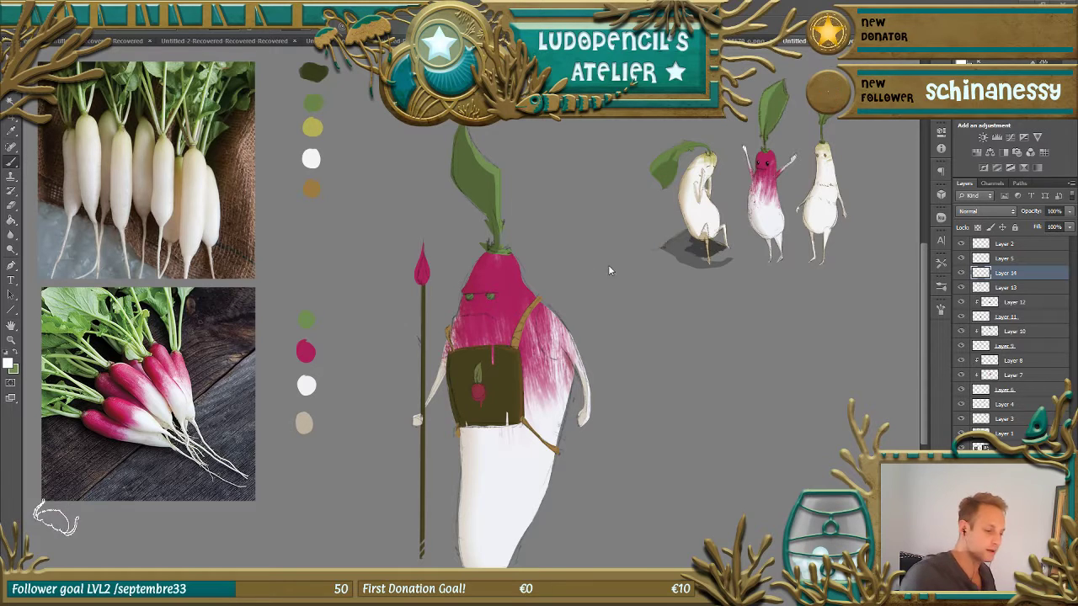
mouse_move(512, 289)
left_mouse_down()
mouse_move(486, 303)
mouse_move(496, 291)
mouse_move(471, 294)
left_mouse_up()
left_click(470, 296)
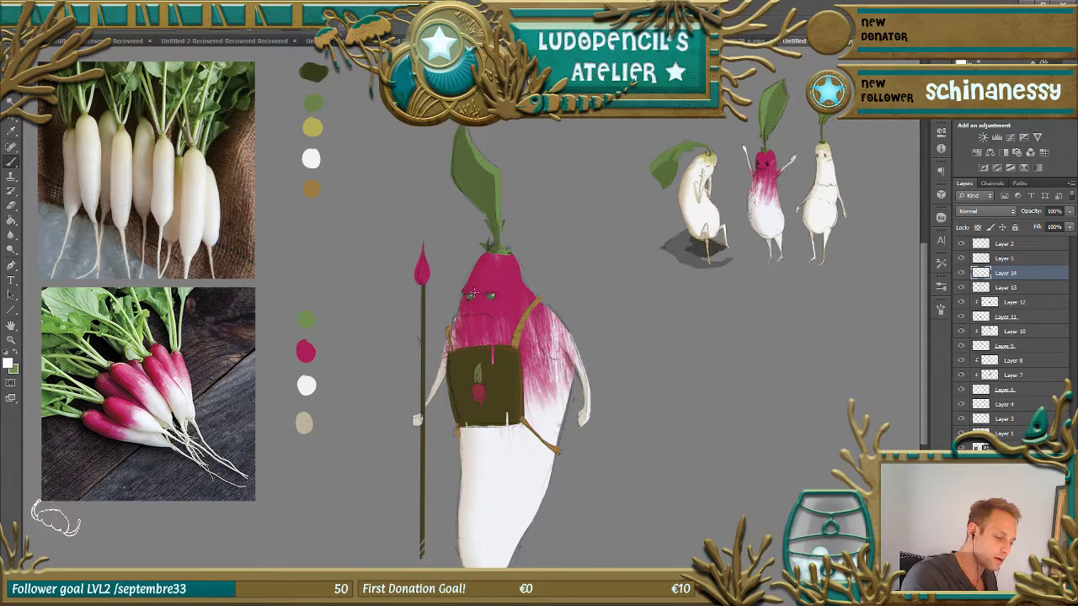
left_click(493, 295)
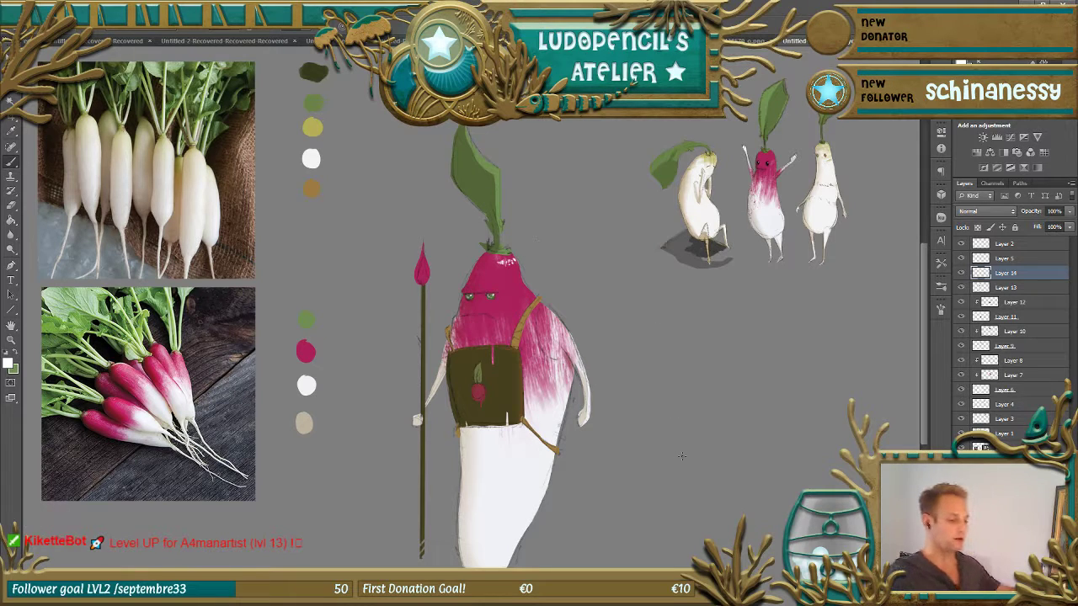
- Choose another eraser brush and erase back the white highlight near the top of the guard's head
key("ctrl+minus")
key("ctrl+minus")
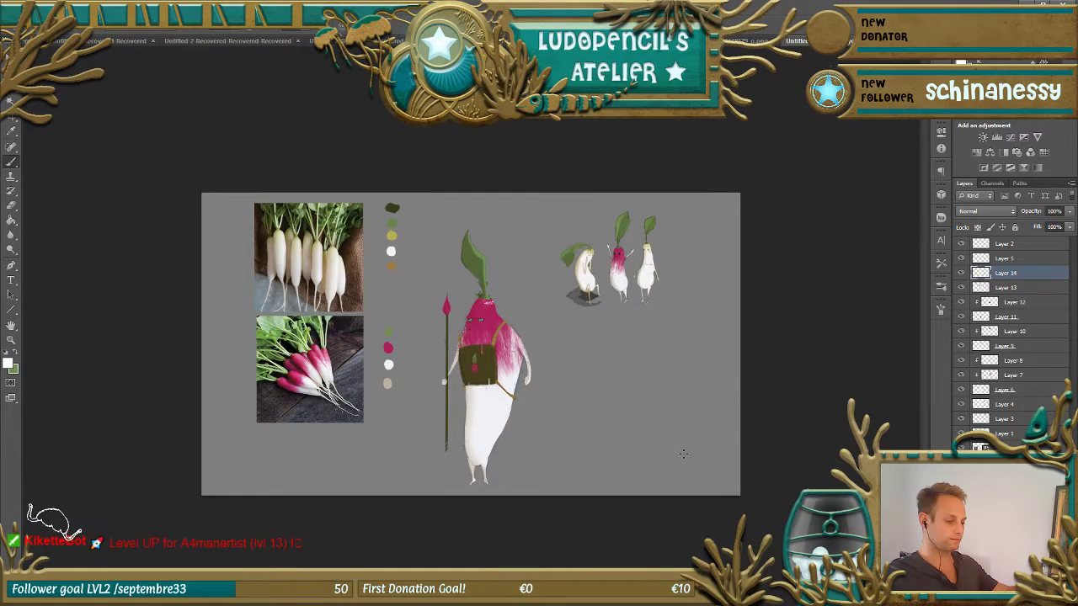
key("ctrl+plus")
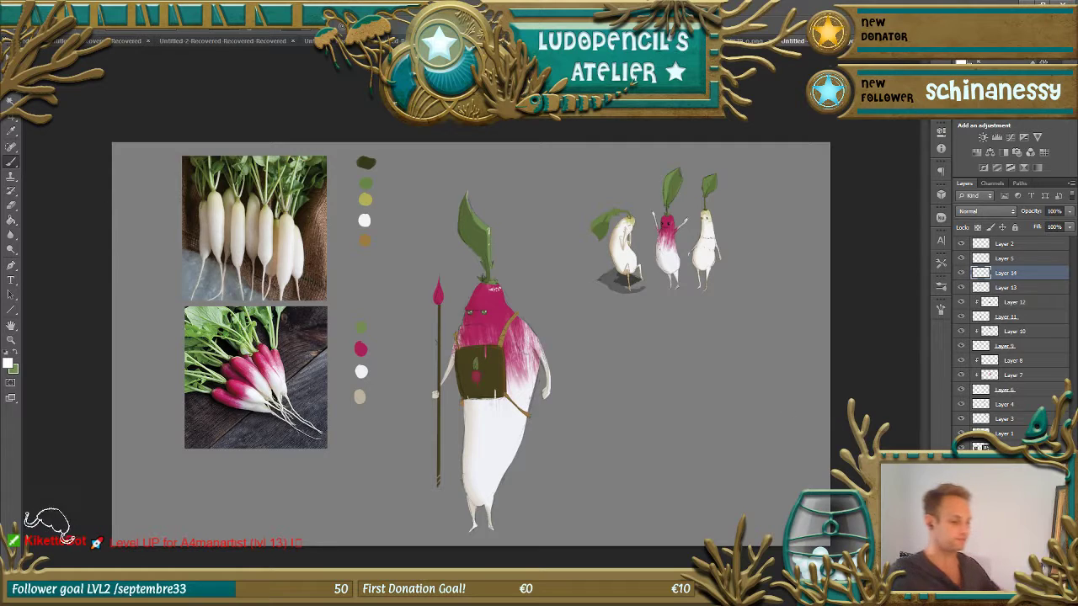
key("ctrl+minus")
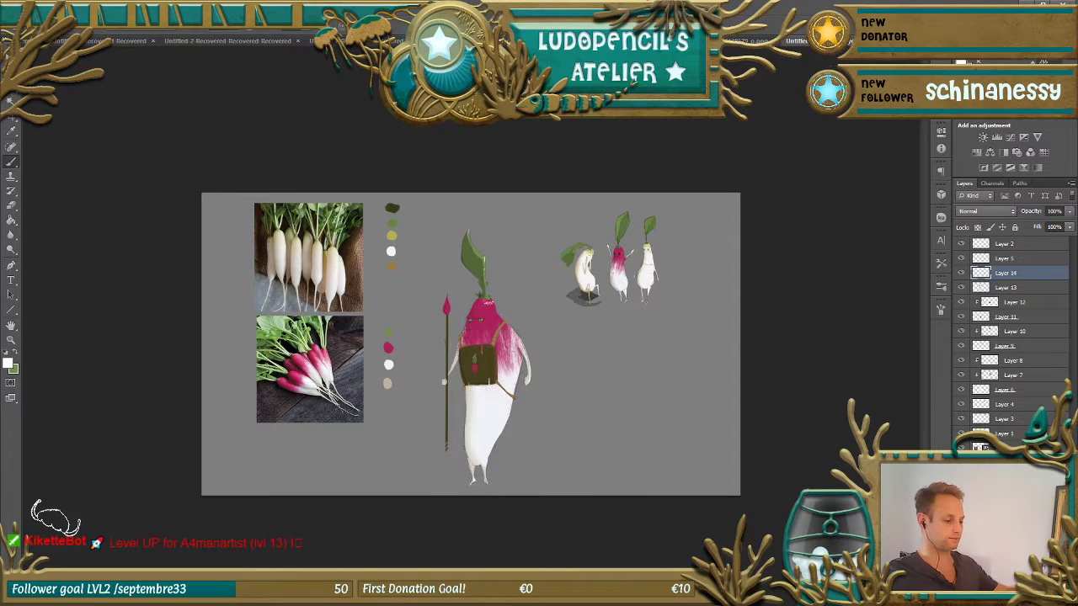
key("ctrl+plus")
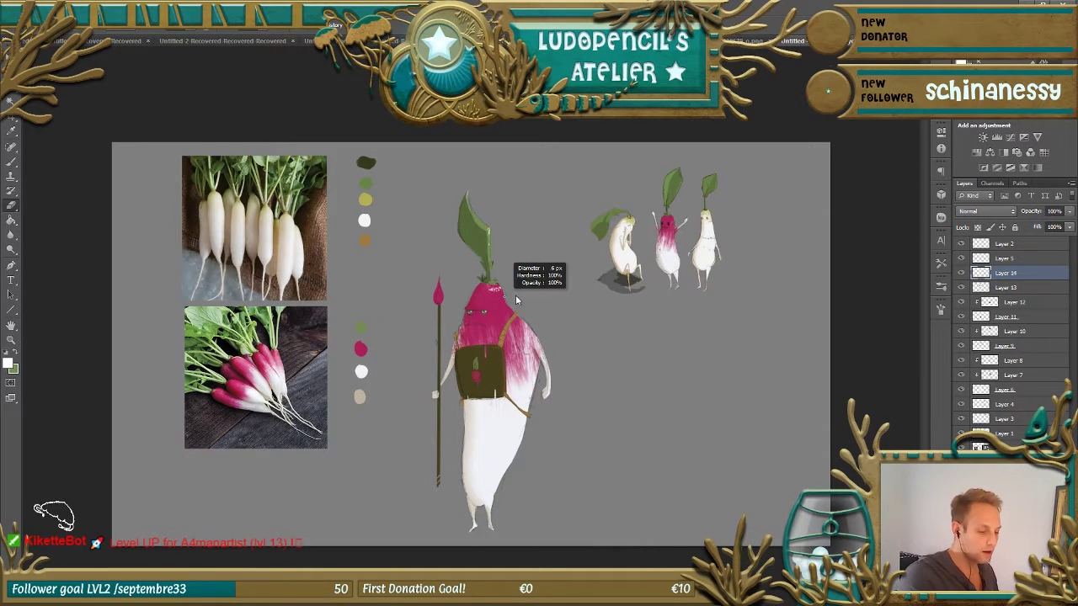
left_click(38, 25)
left_click(95, 113)
key("Return")
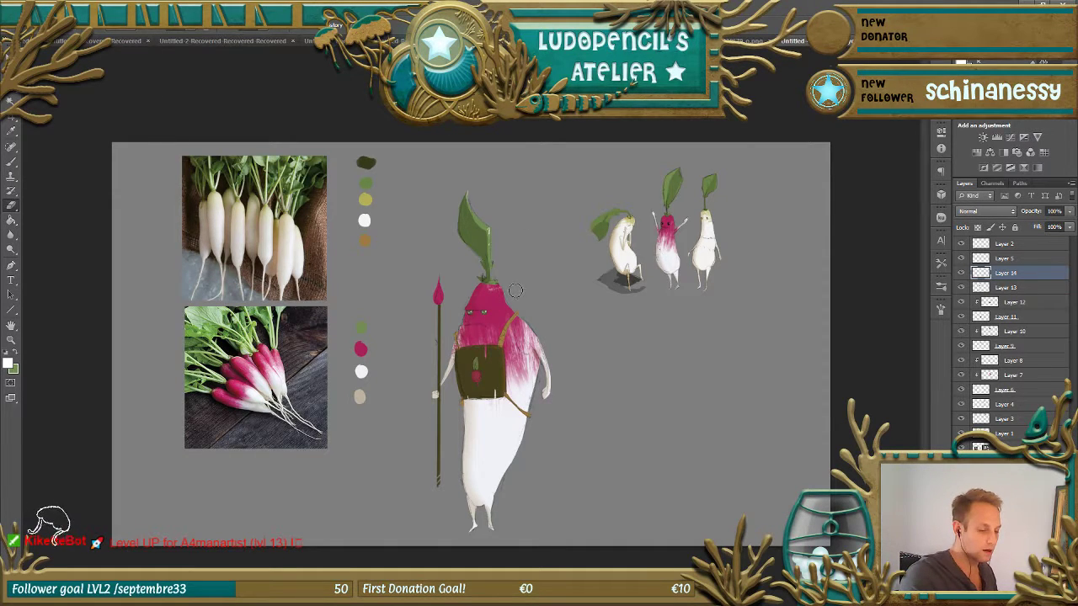
key("ctrl+minus")
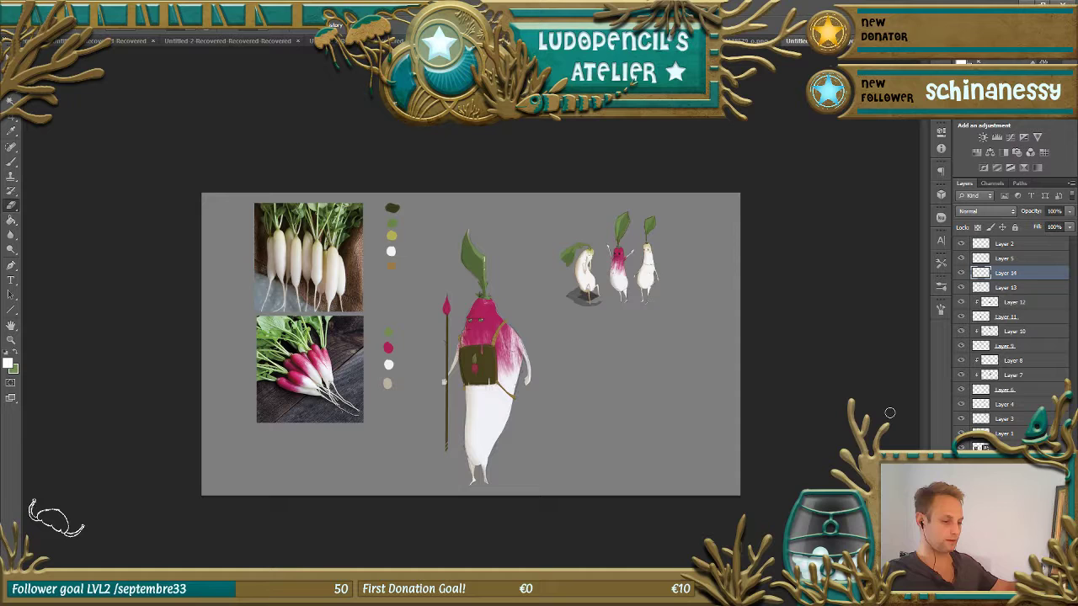
key("ctrl+plus")
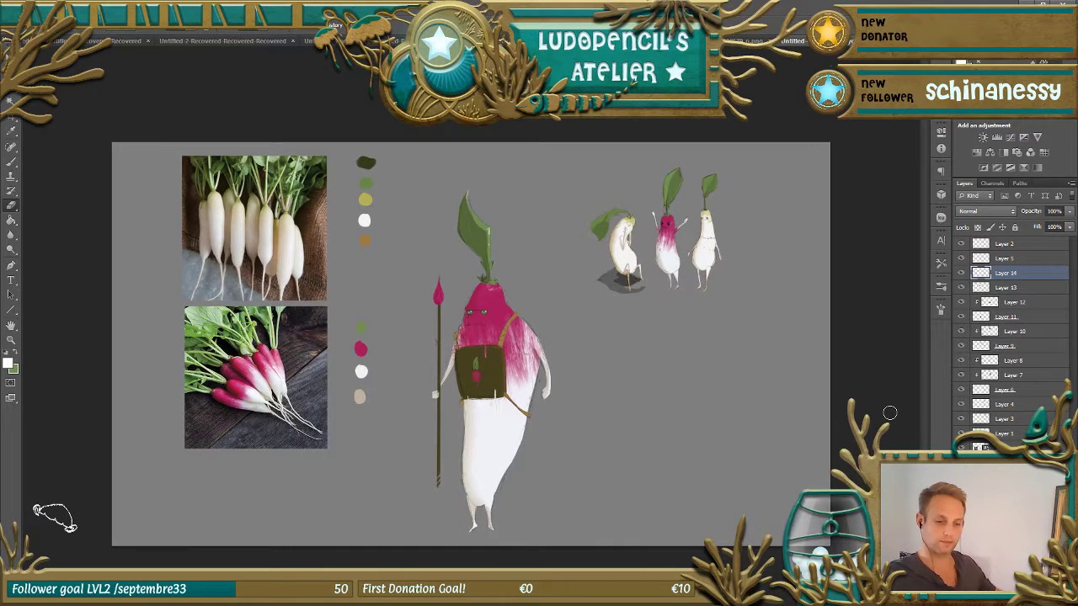
- Merge the guard's layers from Layer 5 down to Layer 6 into one layer and check it by toggling its visibility
left_click(969, 259)
left_click(969, 259)
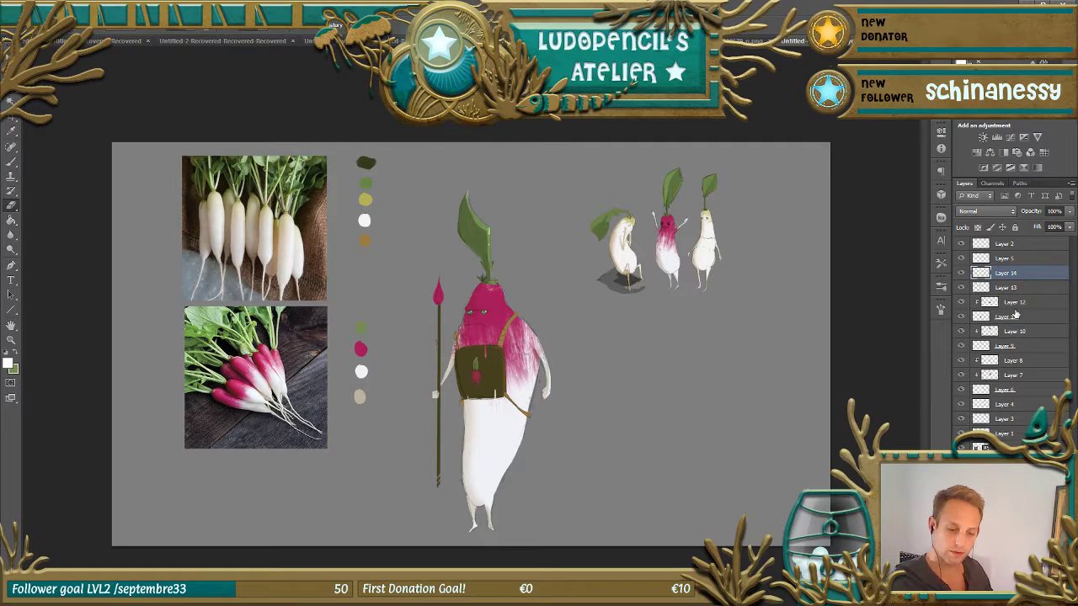
key("alt+bracketright")
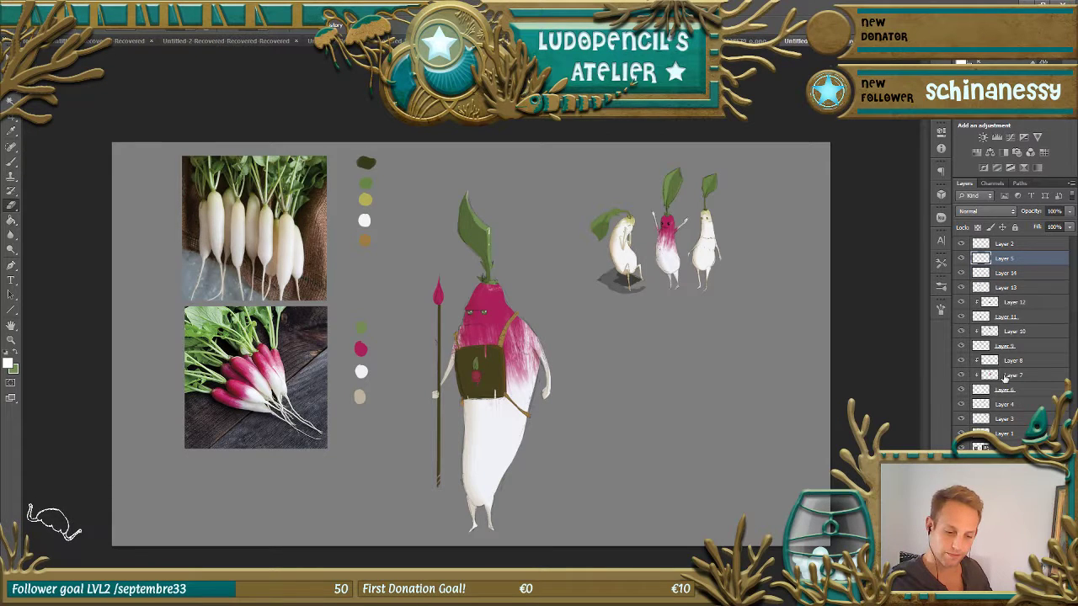
left_click(1001, 388, "shift")
right_click(1002, 388)
left_click(926, 444)
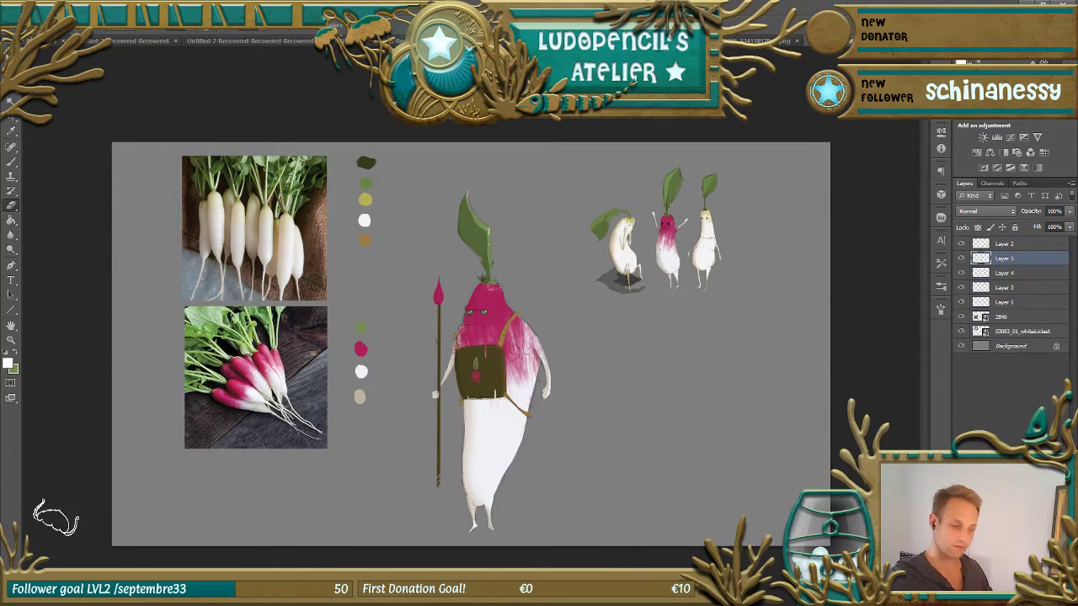
left_click(960, 259)
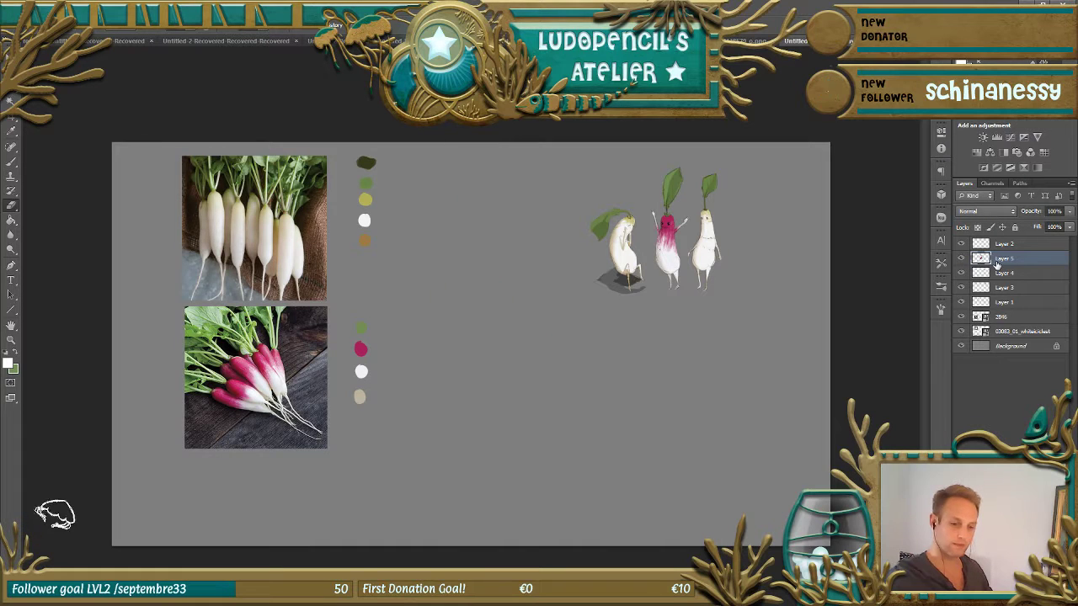
key("ctrl+z")
- Scale the merged guard down and place it beside the three small radish characters, slightly taller than them and standing on the same level
key("ctrl+t")
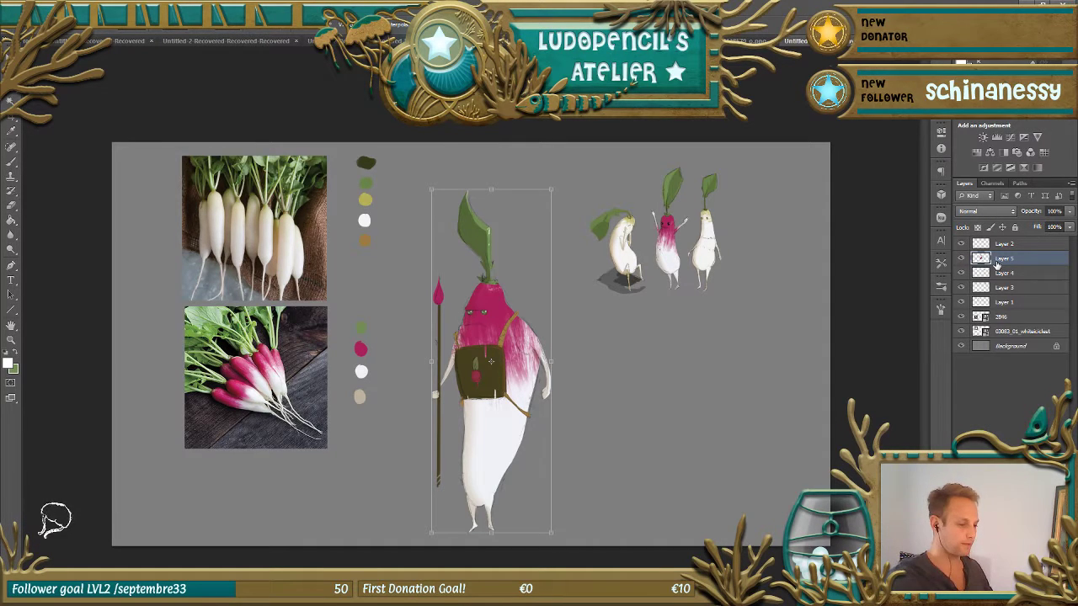
left_click_drag(527, 231, 521, 276)
left_click_drag(497, 401, 745, 268)
left_click_drag(777, 124, 775, 137)
left_click_drag(749, 263, 751, 264)
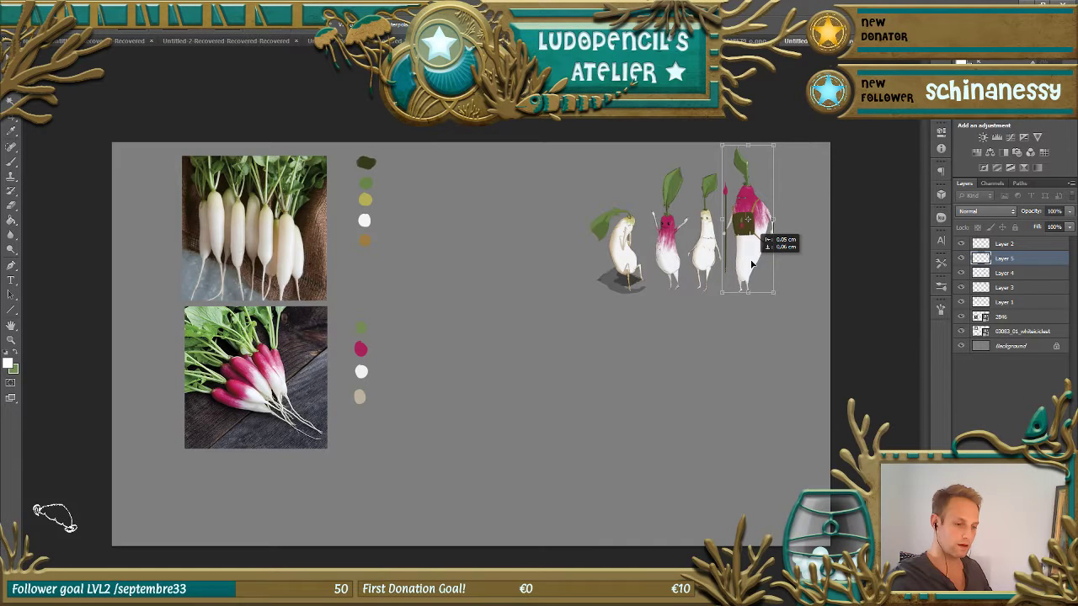
key("Return")
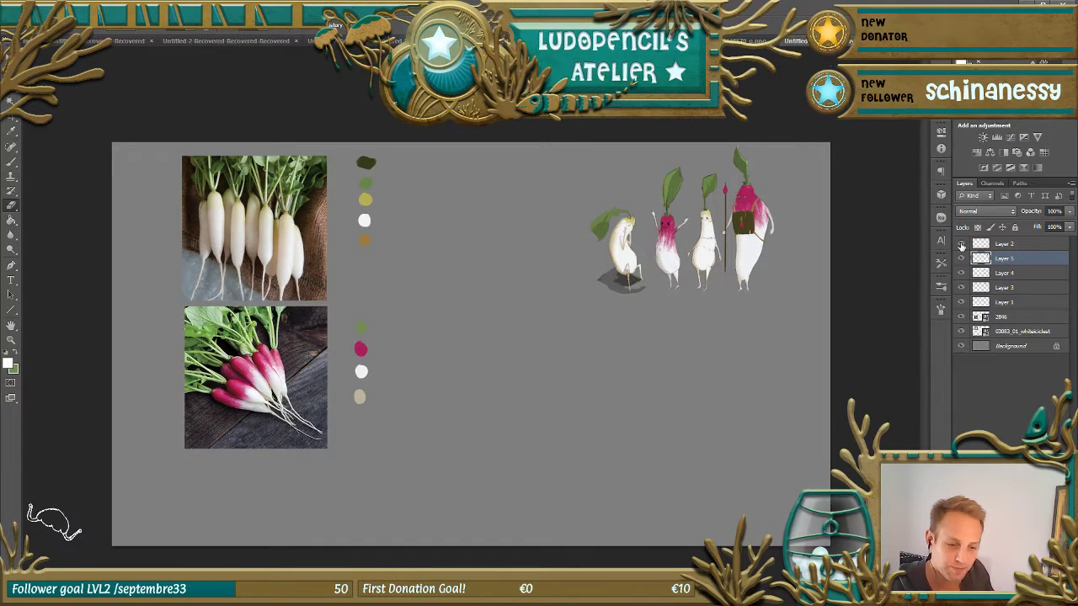
- Check which characters Layer 2, Layer 4 and Layer 3 hold by toggling their visibility, and examine the character lineup up close
left_click(960, 243)
left_click(961, 245)
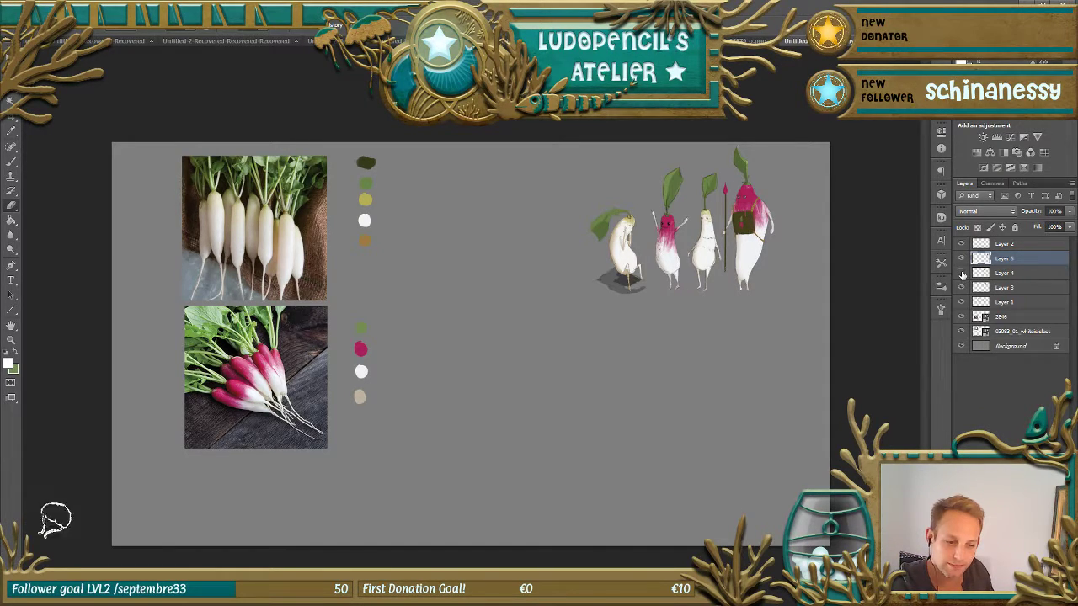
left_click(961, 273)
left_click(961, 274)
left_click(962, 287)
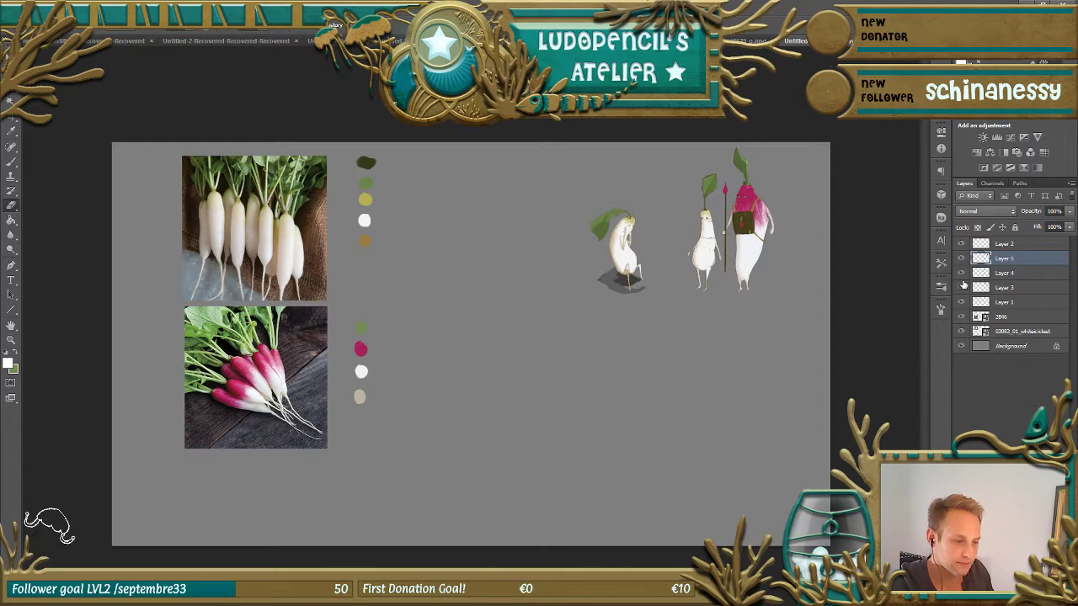
left_click(962, 287)
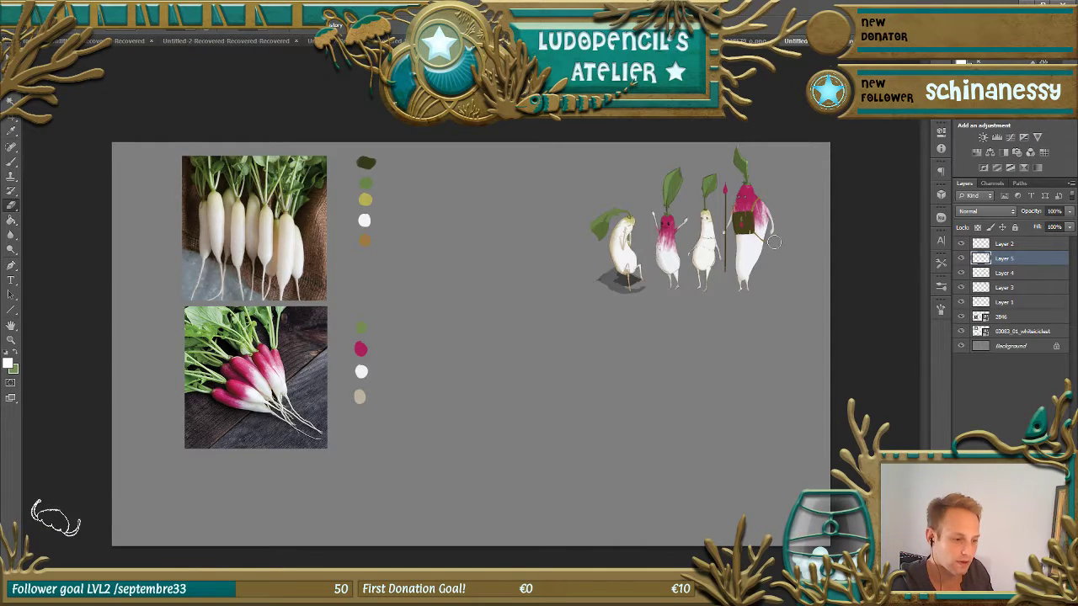
key("ctrl+plus")
key("ctrl+plus")
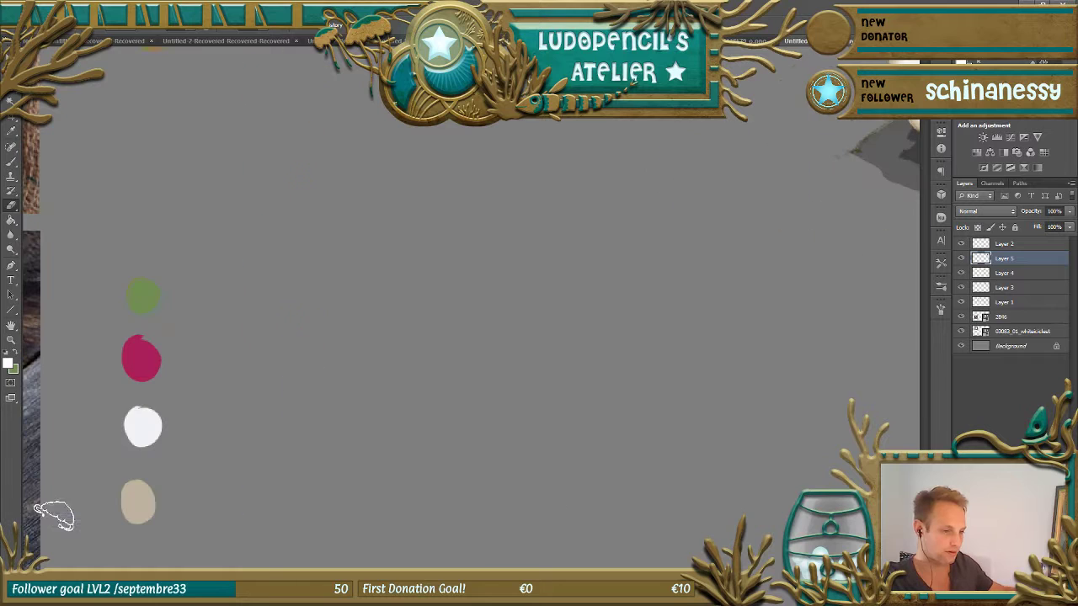
left_click_drag(505, 576, 593, 576)
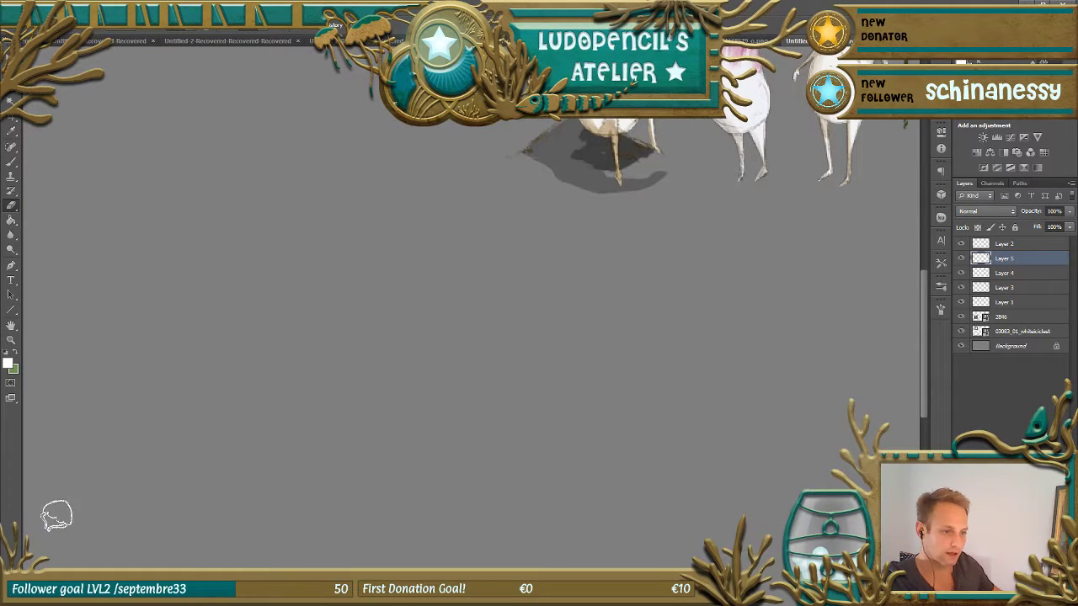
left_click_drag(922, 306, 941, 232)
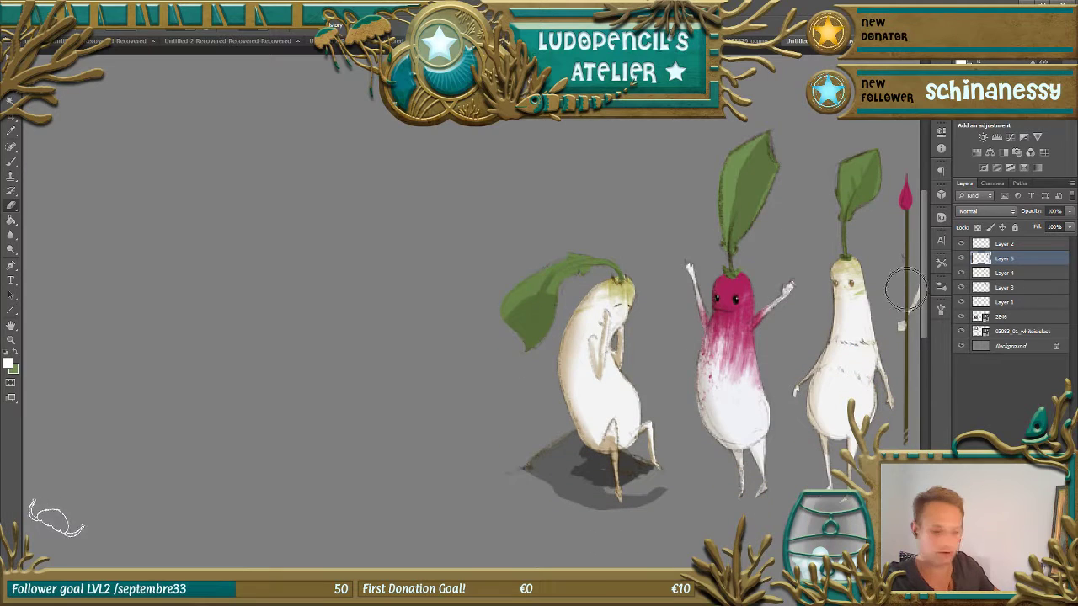
- Examine the full character lineup up close and from afar, along with the radish reference photos and colour swatches
mouse_move(505, 576)
left_mouse_down()
mouse_move(596, 576)
mouse_move(583, 576)
left_mouse_up()
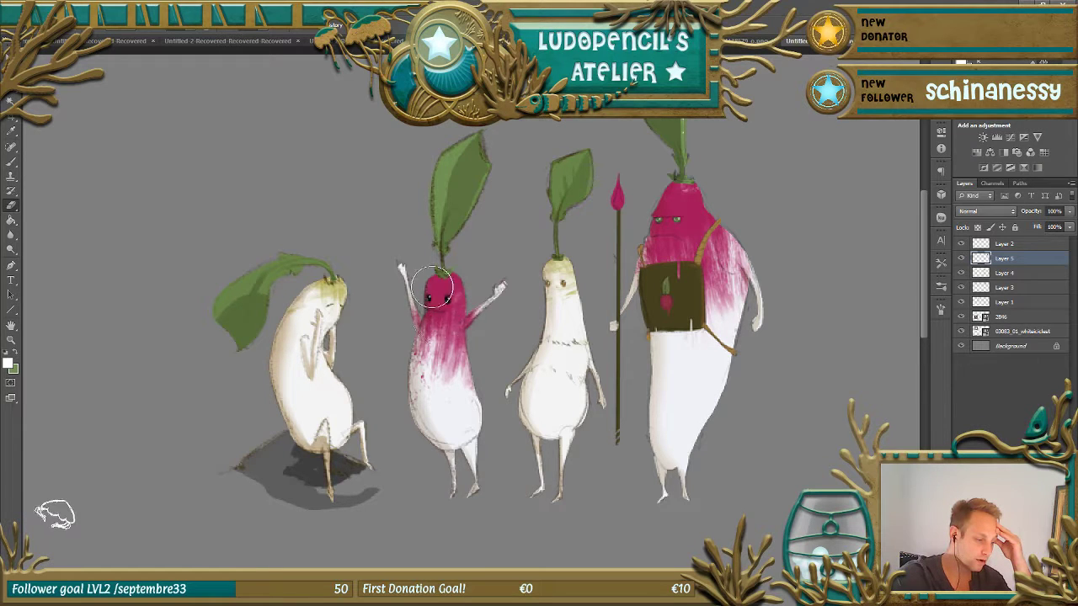
mouse_move(425, 345)
left_mouse_down()
mouse_move(463, 352)
mouse_move(464, 313)
left_mouse_up()
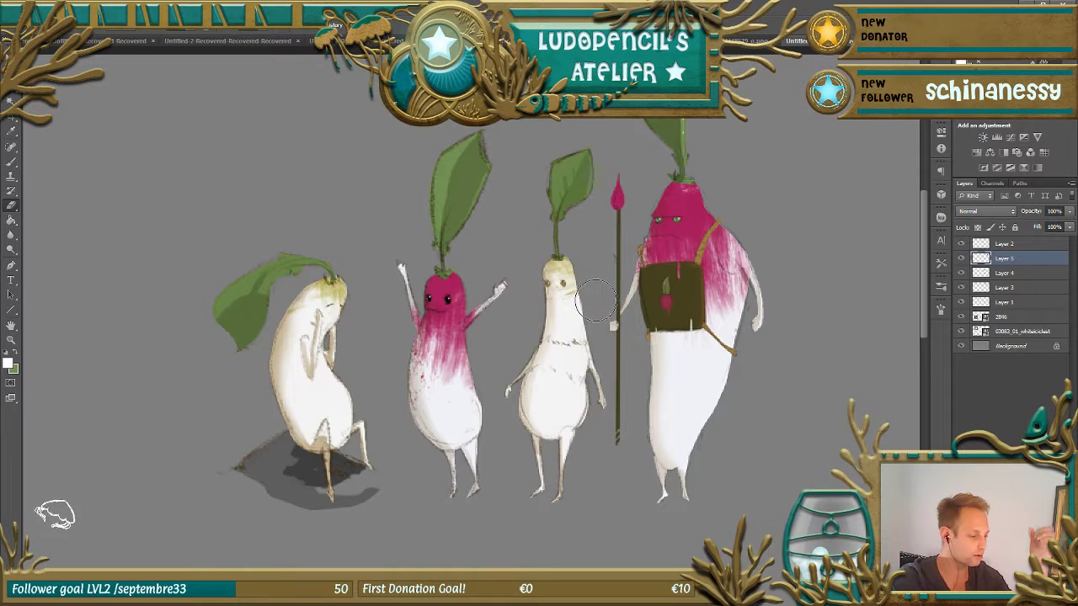
key("ctrl+minus")
key("ctrl+minus")
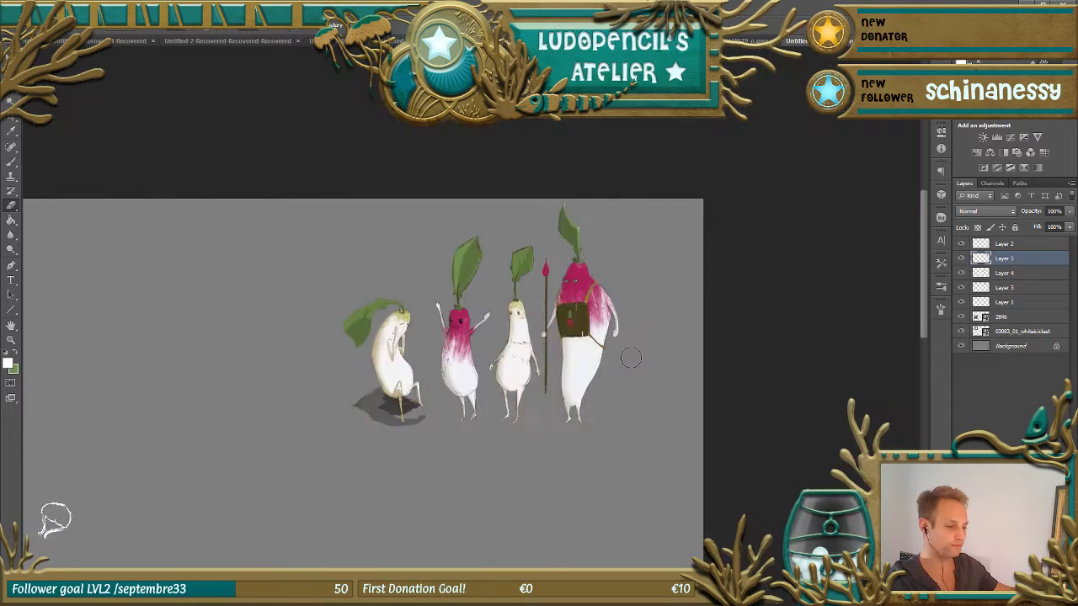
key("ctrl+minus")
key("ctrl+plus")
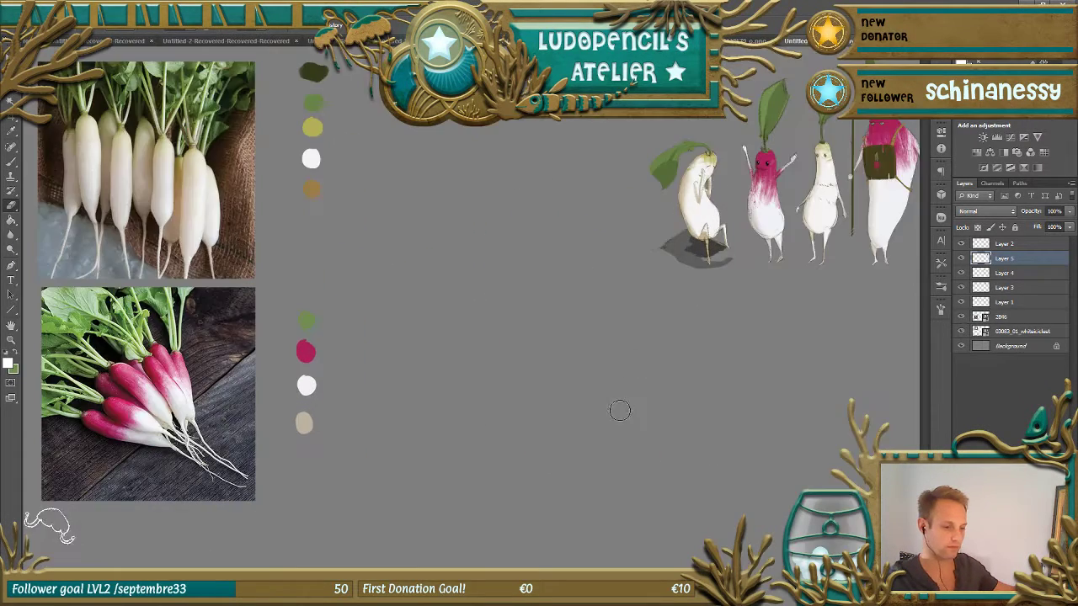
scroll(560, 438, "right", 2)
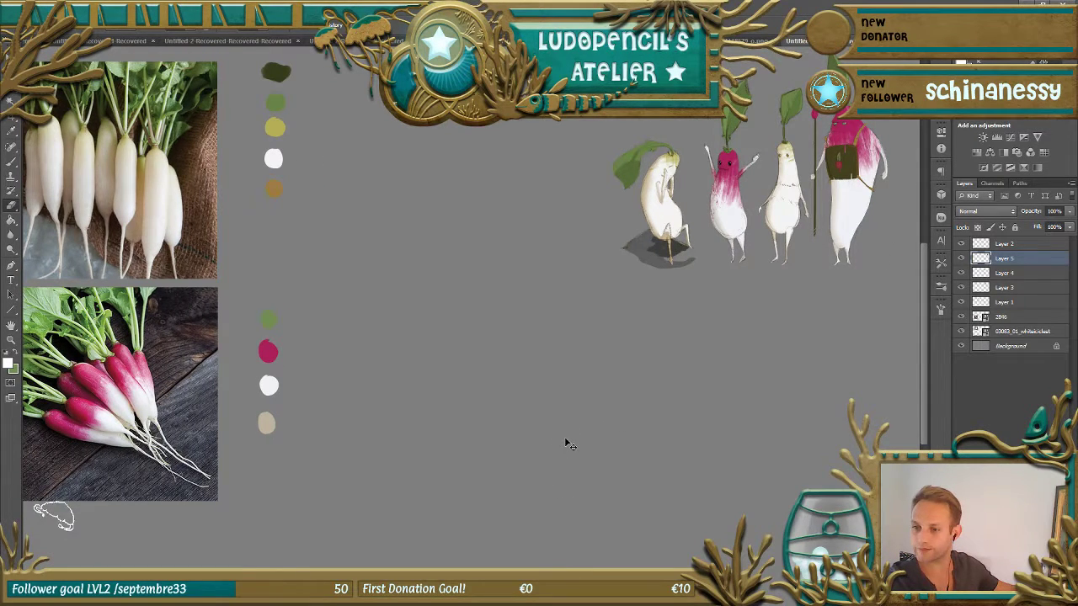
key("ctrl+minus")
key("ctrl+plus")
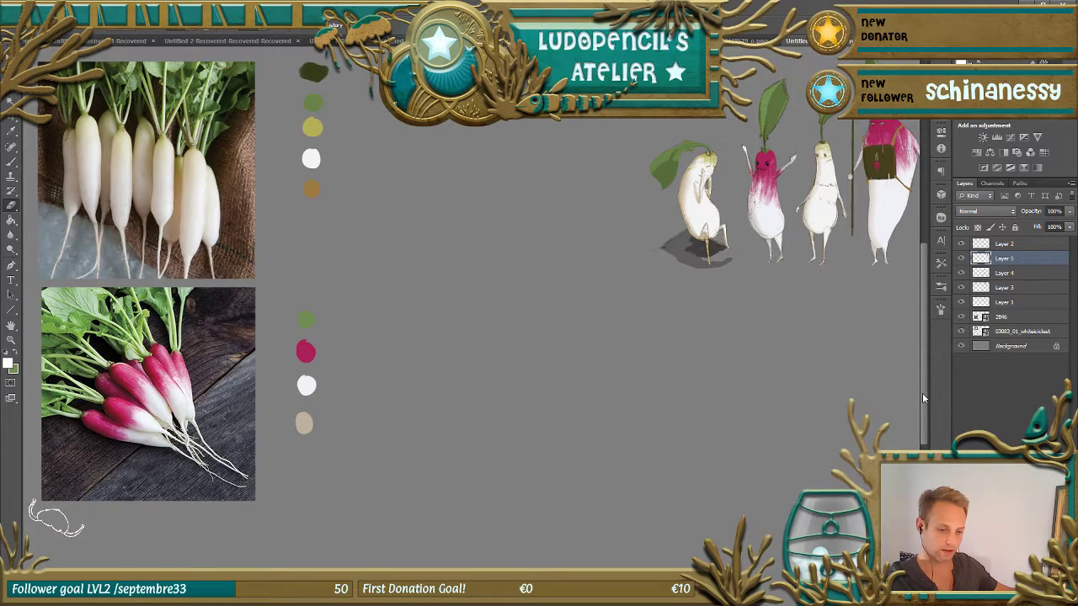
left_click_drag(922, 392, 926, 376)
mouse_move(55, 517)
left_mouse_down()
mouse_move(40, 516)
mouse_move(51, 514)
left_mouse_up()
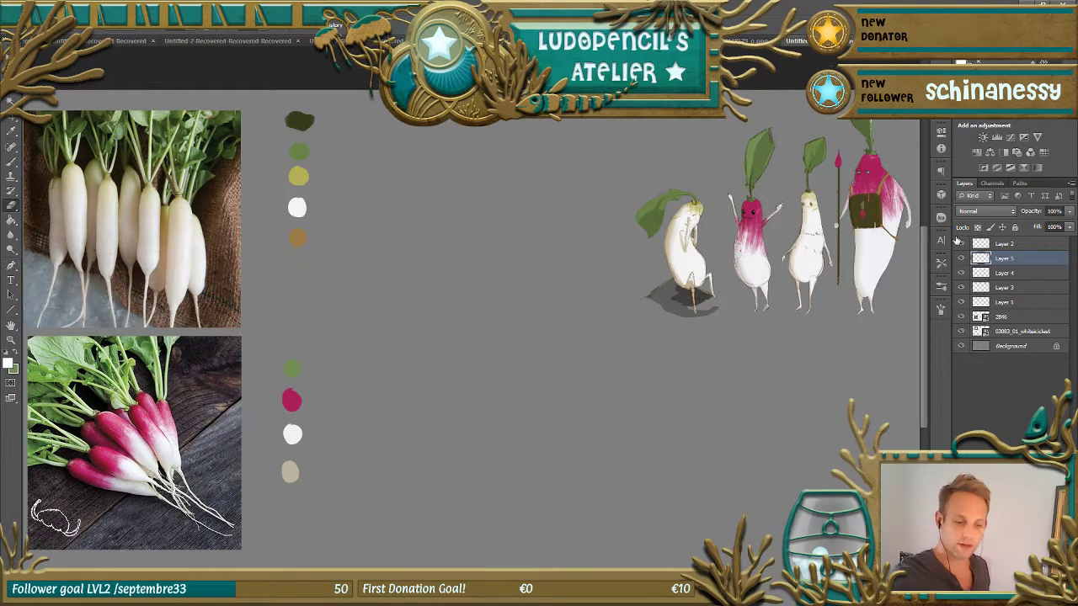
- Check Layer 5 and Layer 2 by toggling their visibility, and add a new layer above Layer 2
left_click(961, 256)
left_click(961, 257)
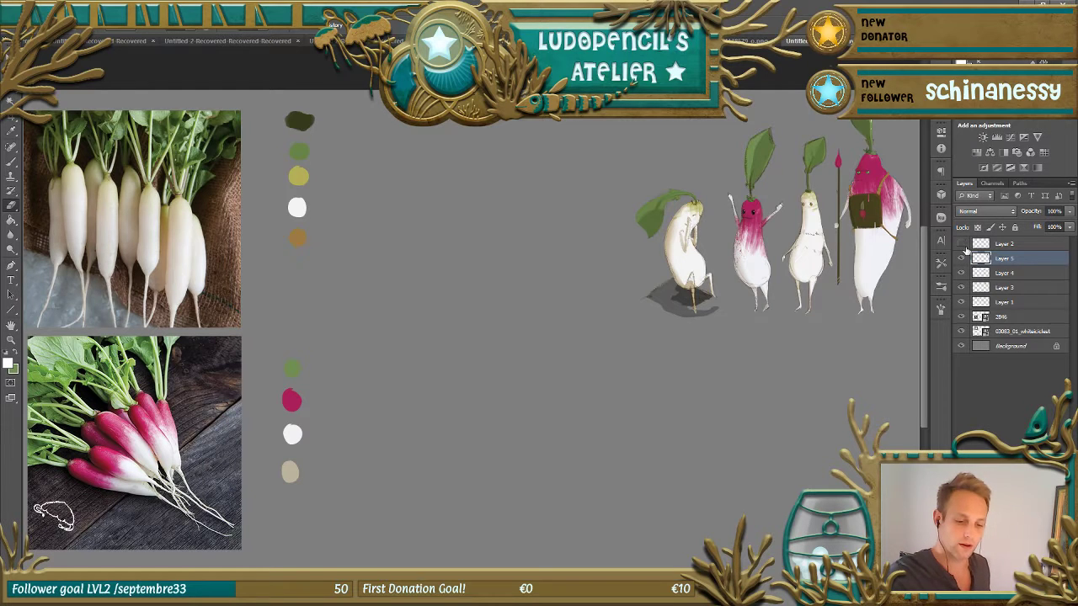
left_click(961, 243)
left_click(961, 244)
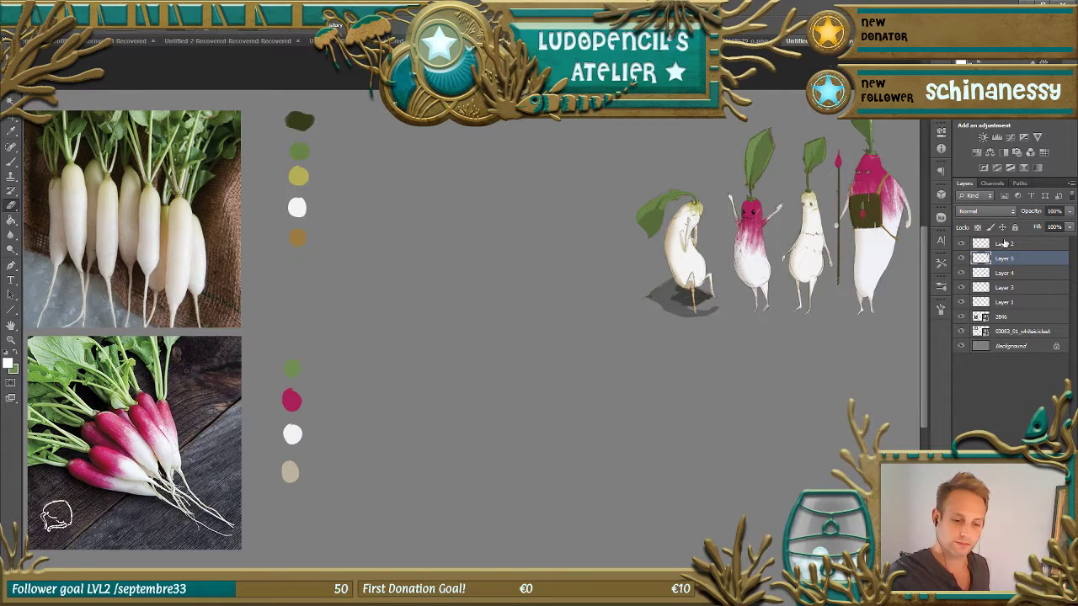
left_click(1003, 243)
key("ctrl+shift+alt+n")
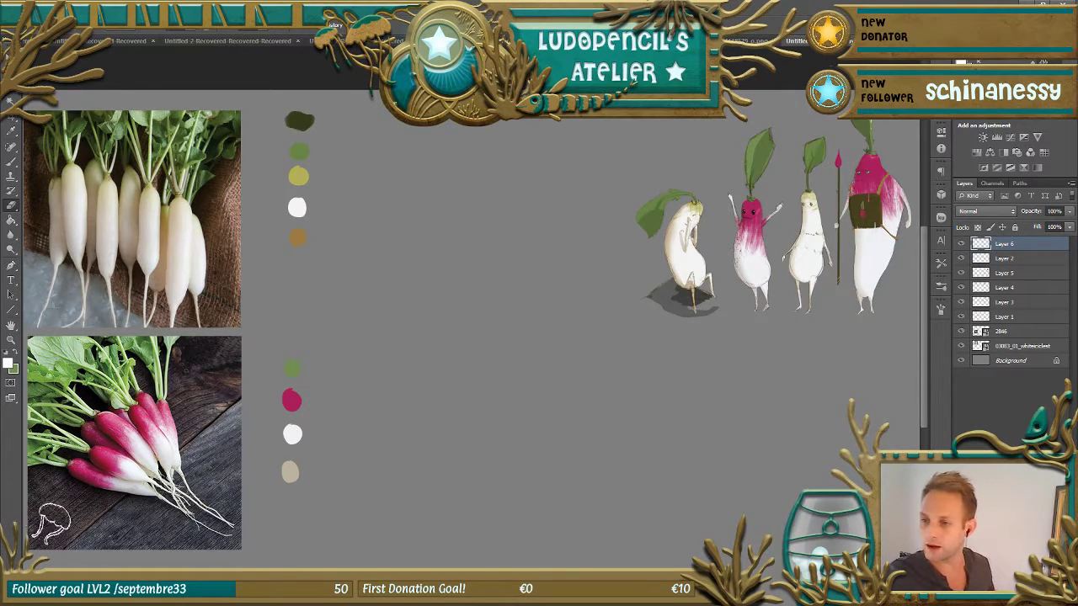
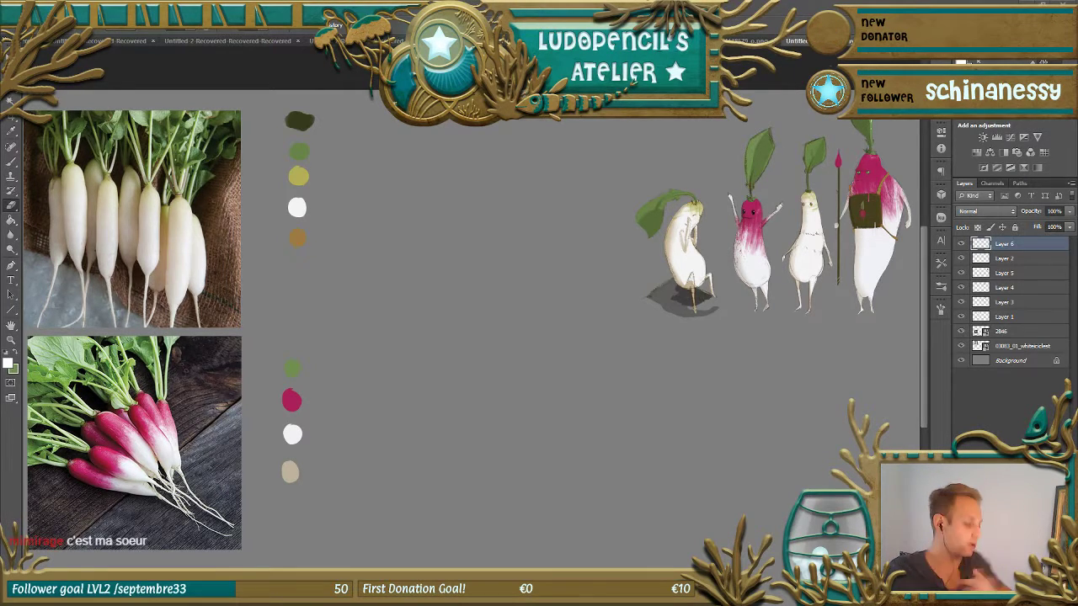
- Switch to the Brush tool and choose a sketching brush from the presets
left_click(12, 162)
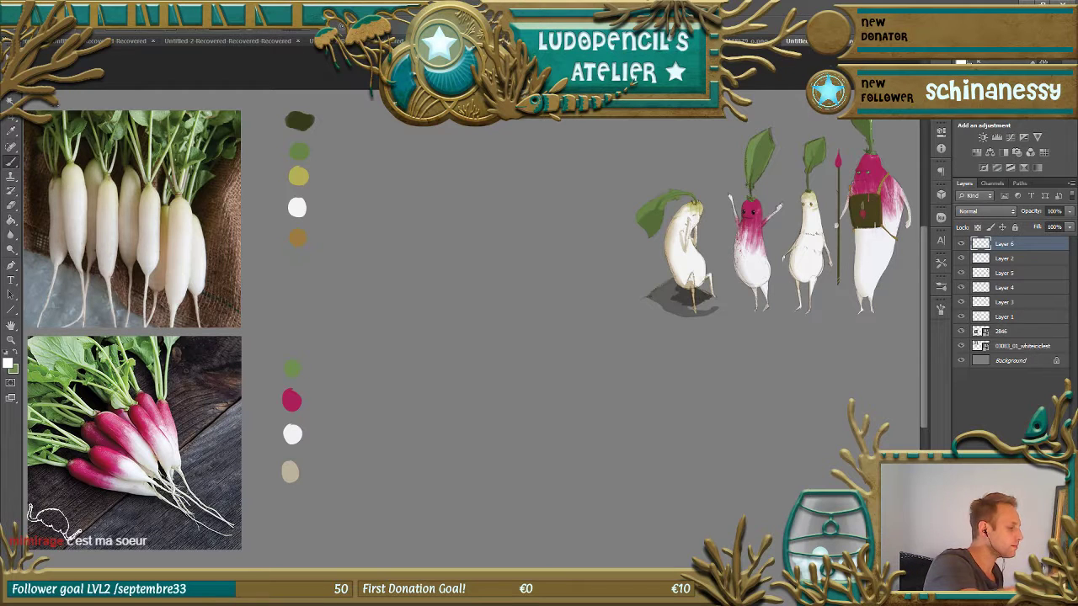
left_click(42, 24)
scroll(92, 127, "down", 5)
left_click(42, 152)
key("Return")
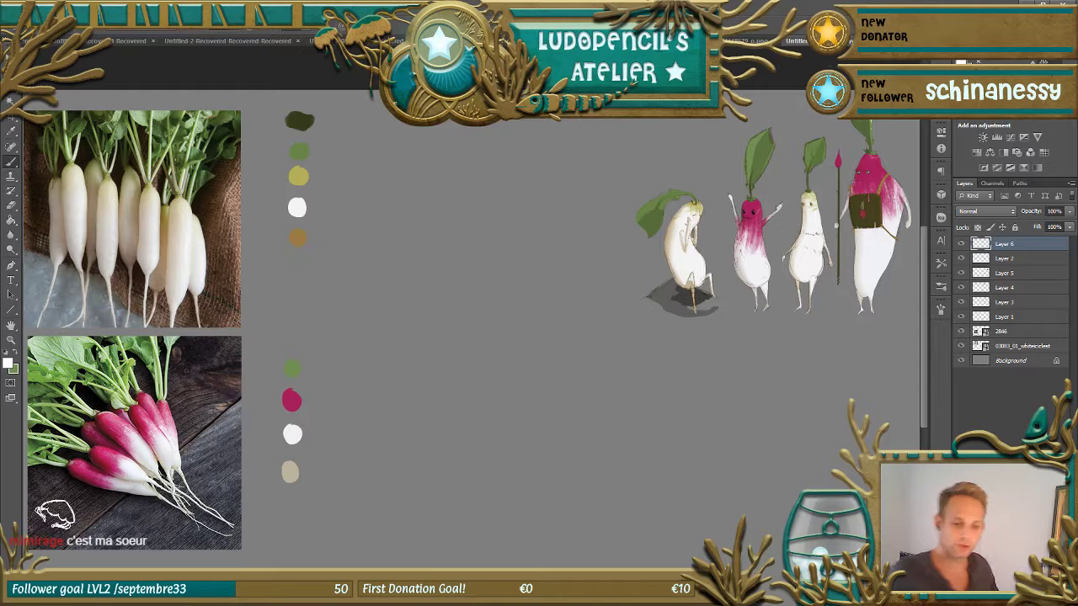
- Find the layer holding the colour swatches by toggling the layers' visibility, and add a new layer directly above Layer 1
left_click(960, 258)
left_click(960, 259)
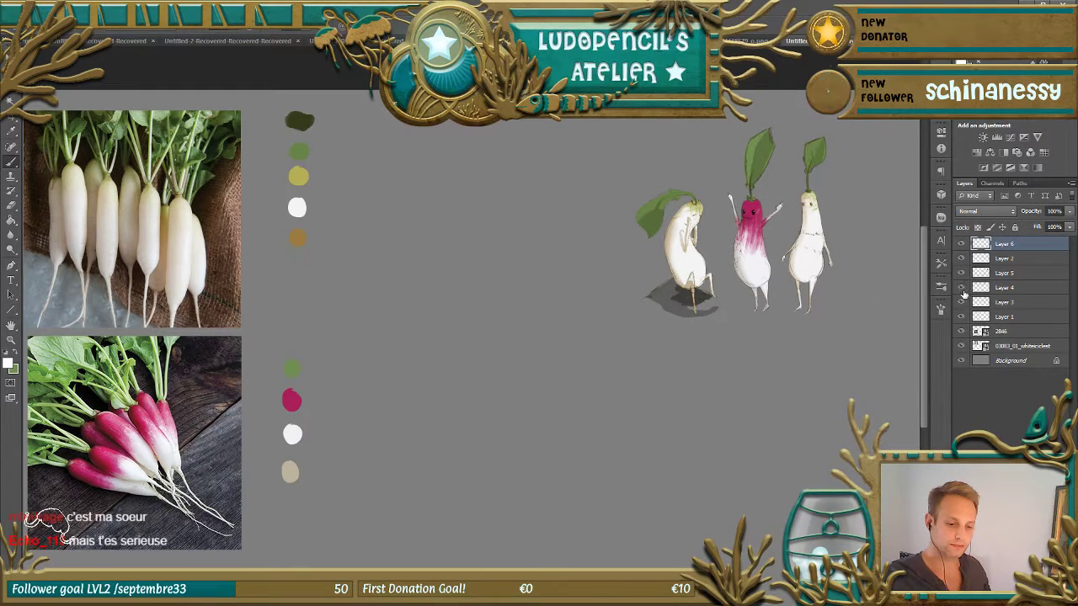
left_click(962, 287)
left_click(962, 302)
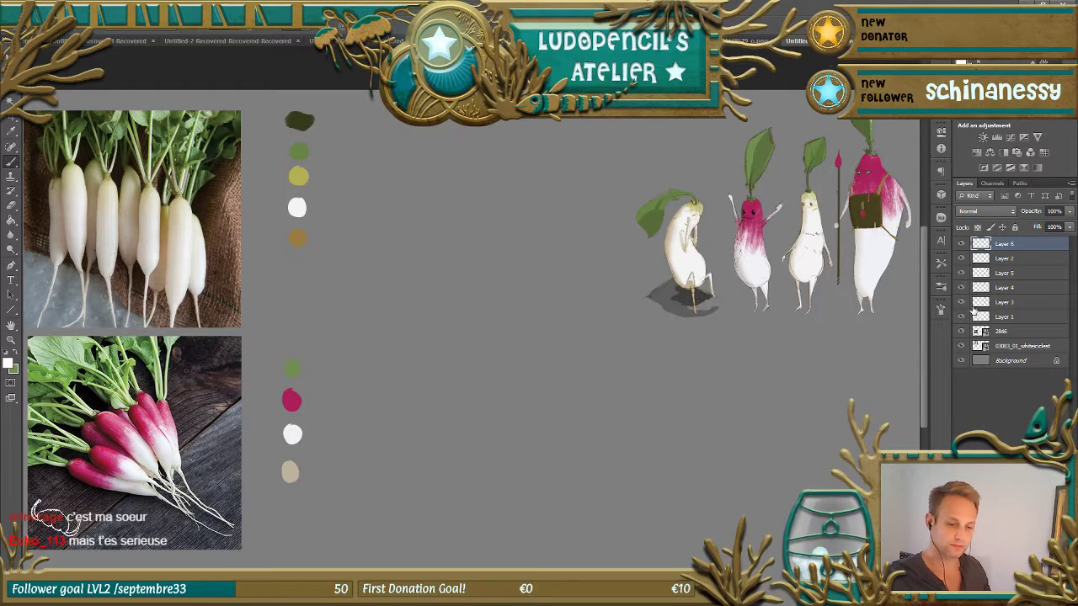
left_click(993, 305)
left_click(961, 303)
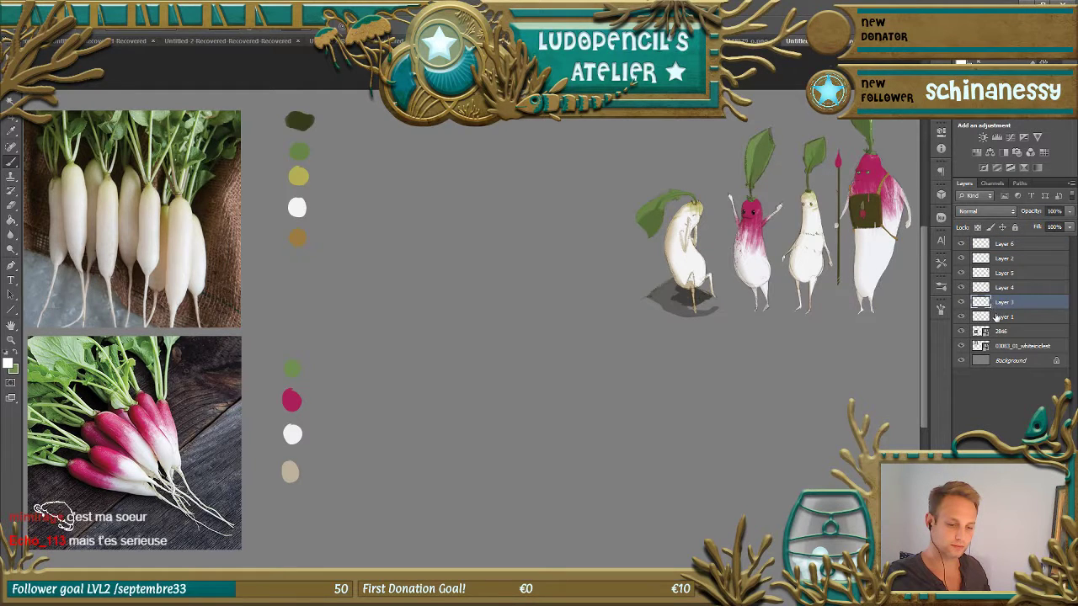
left_click(968, 318)
left_click(962, 317)
left_click(962, 318)
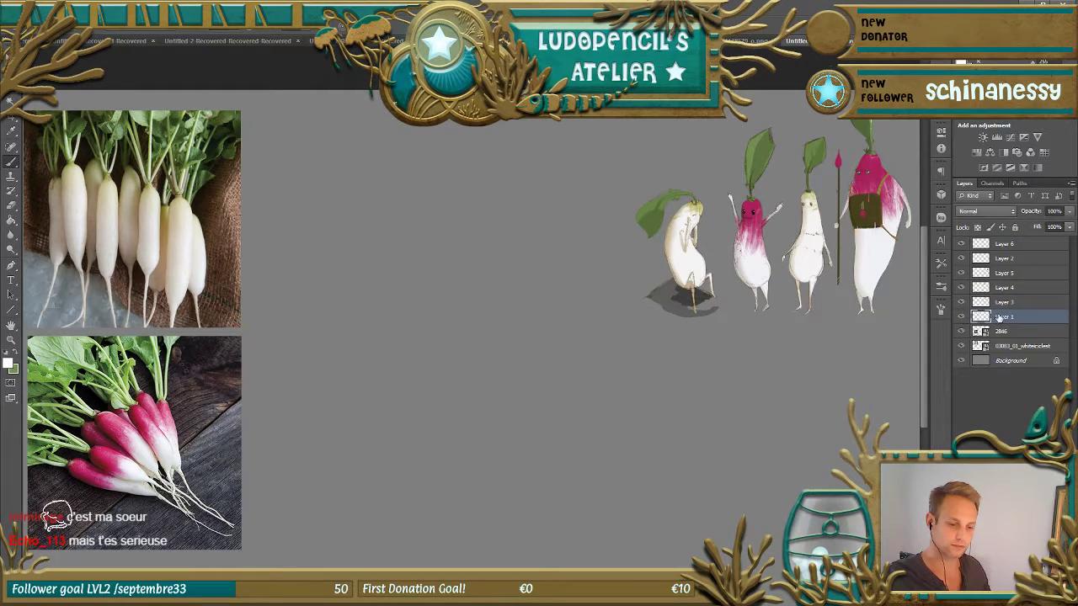
key("ctrl+shift+alt+n")
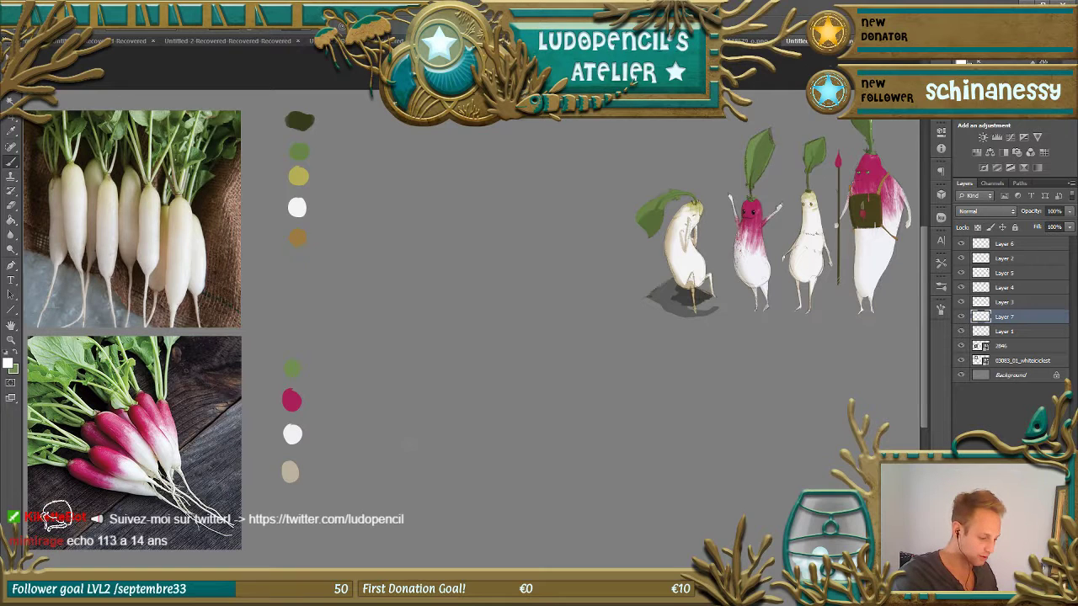
- Set a dark brown foreground colour and sketch a radish character lying stretched out, with arms and legs, in the empty area below the lineup
left_click(8, 361)
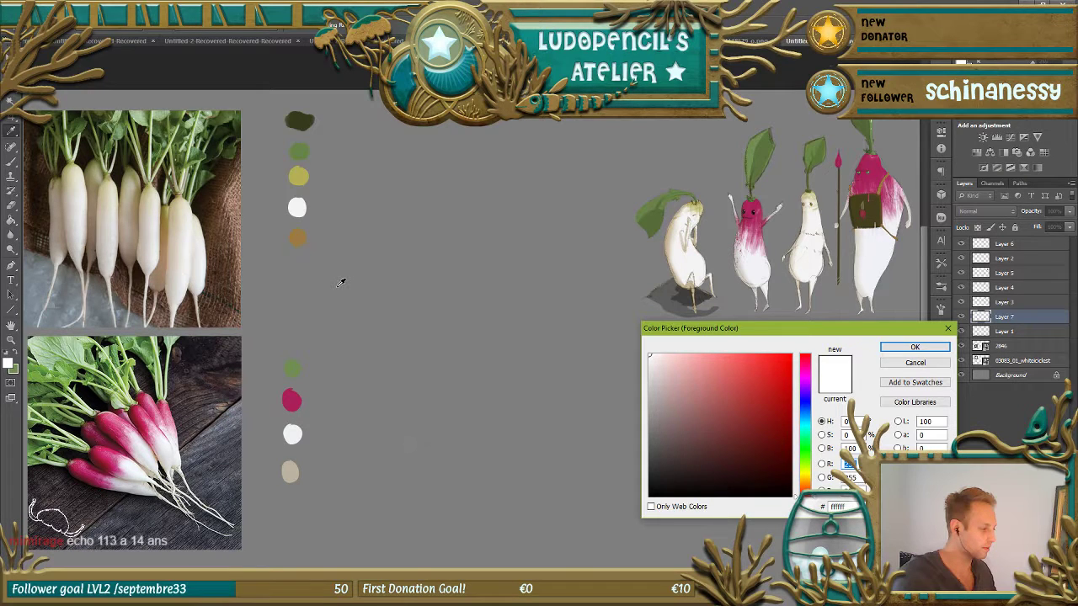
key("Return")
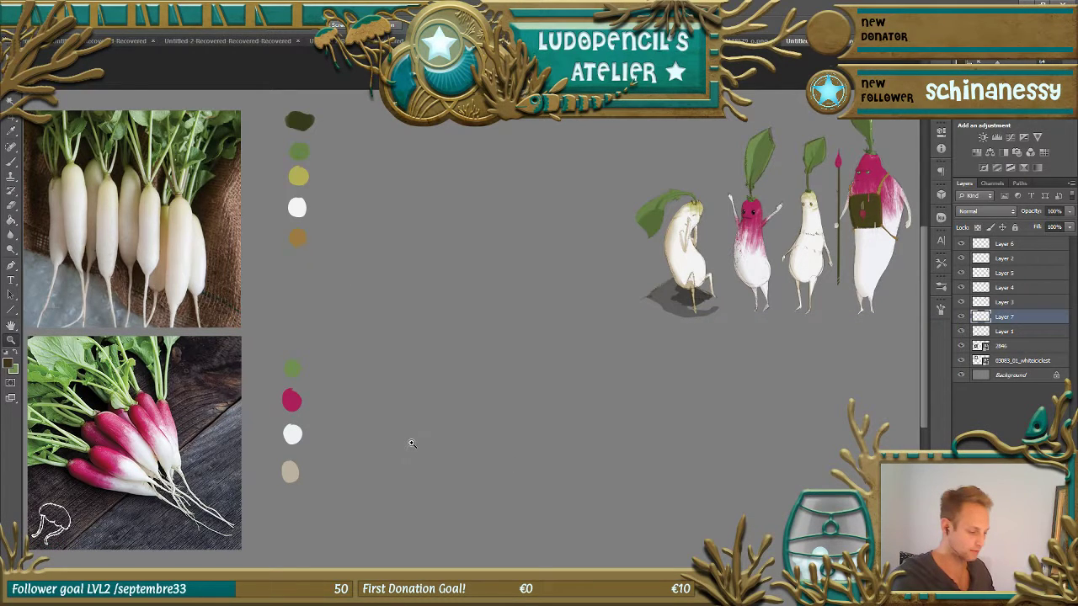
key("b")
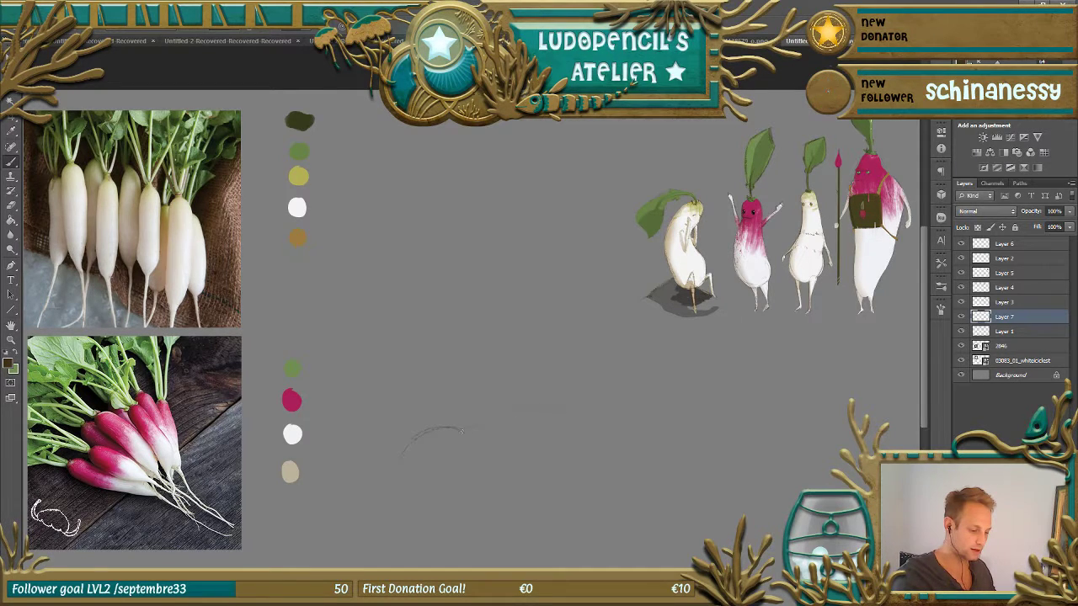
left_click_drag(463, 429, 526, 411)
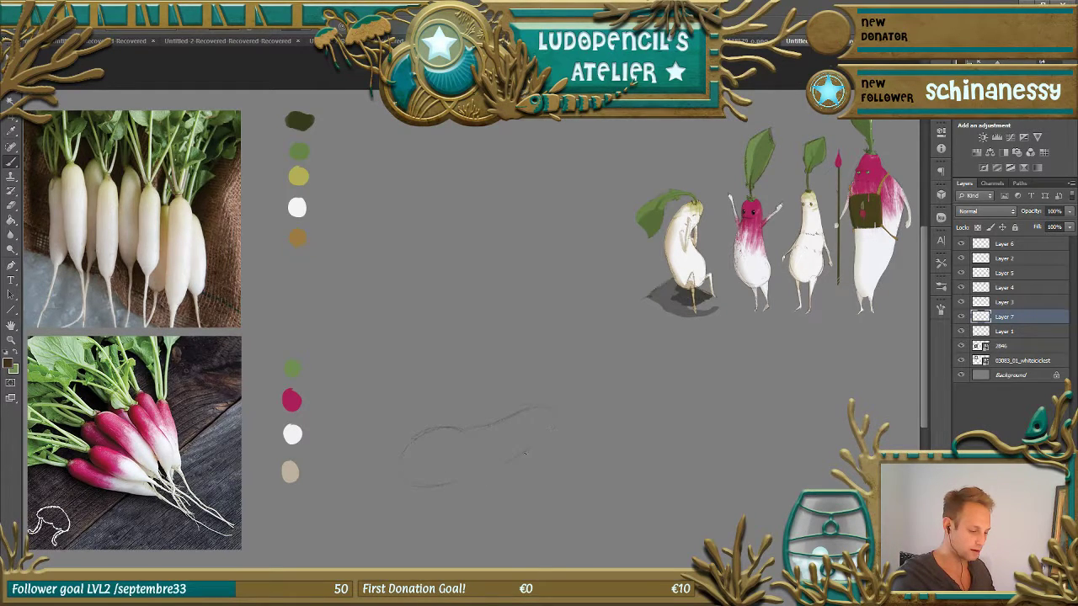
mouse_move(433, 432)
left_mouse_down()
mouse_move(408, 468)
mouse_move(458, 432)
mouse_move(469, 479)
left_mouse_up()
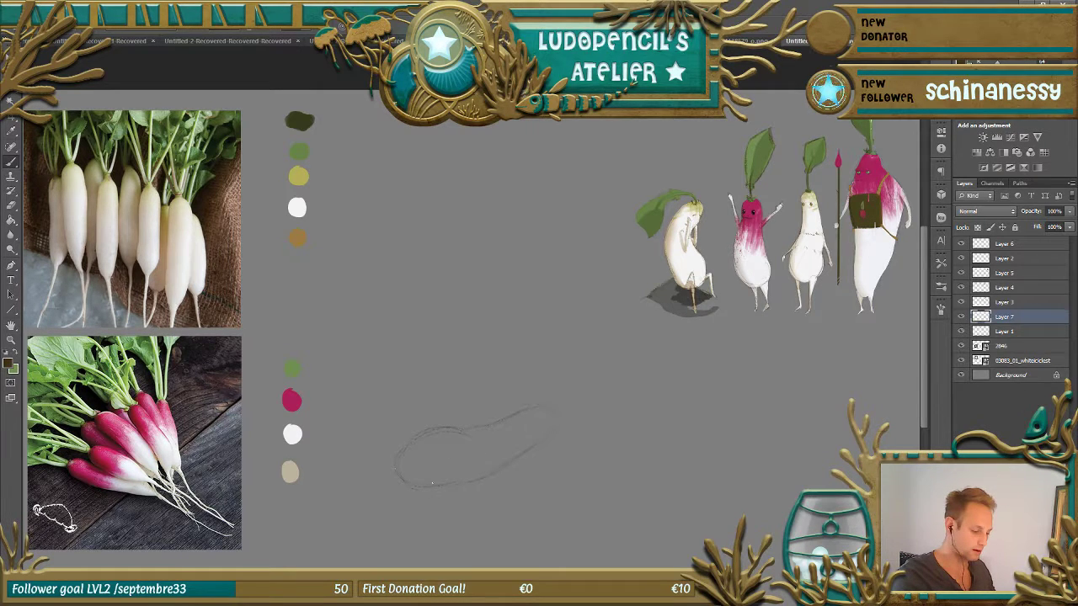
left_click_drag(437, 431, 536, 407)
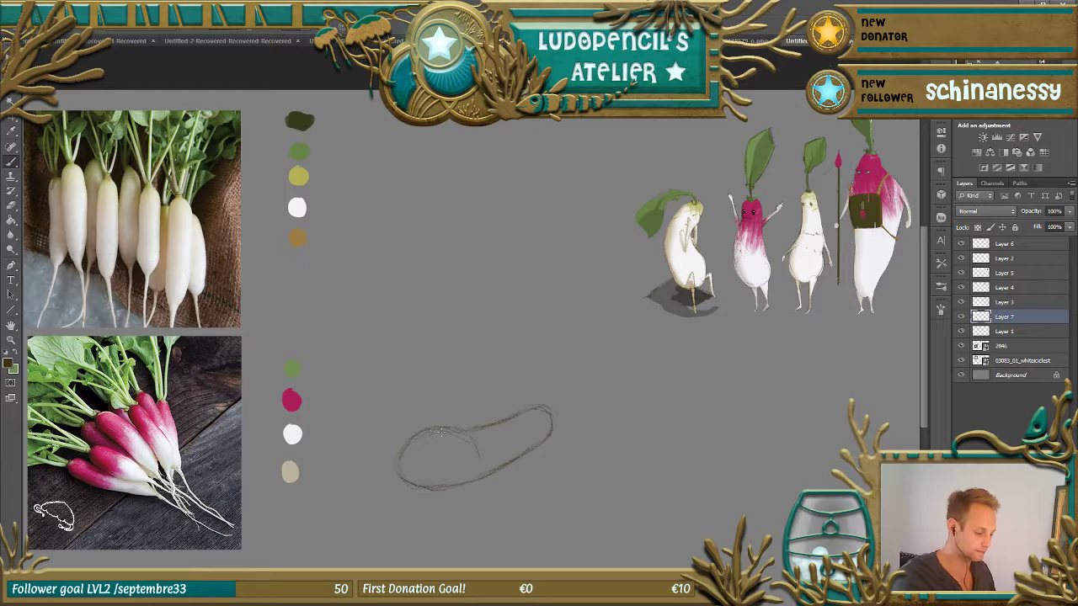
left_click_drag(413, 436, 431, 432)
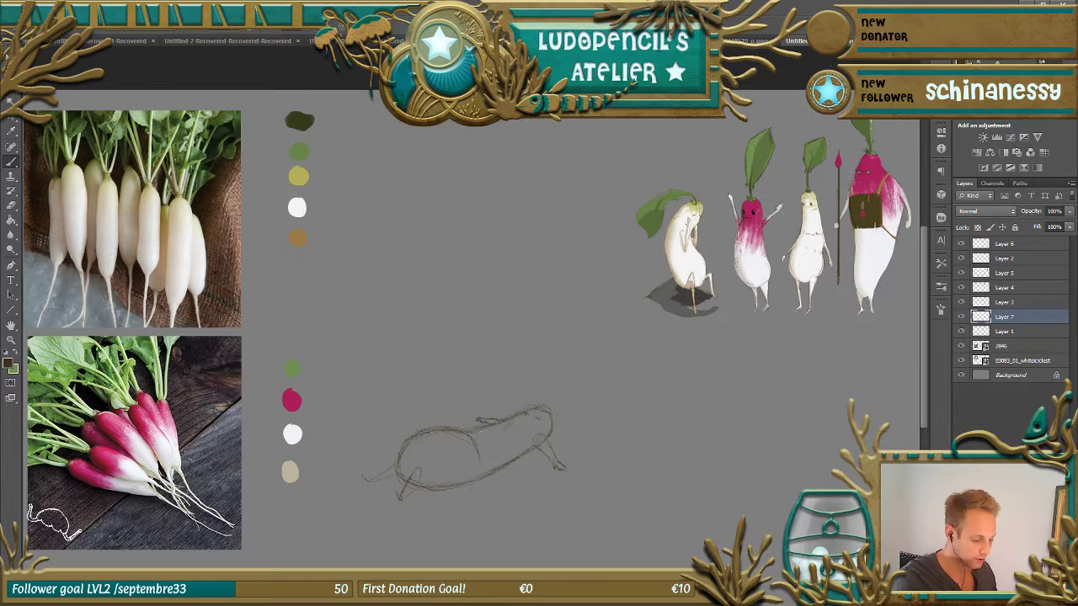
- Erase the stray construction lines inside the lying radish, clean up its legs and outline, and sketch a drooping leaf on its head
left_click(11, 206)
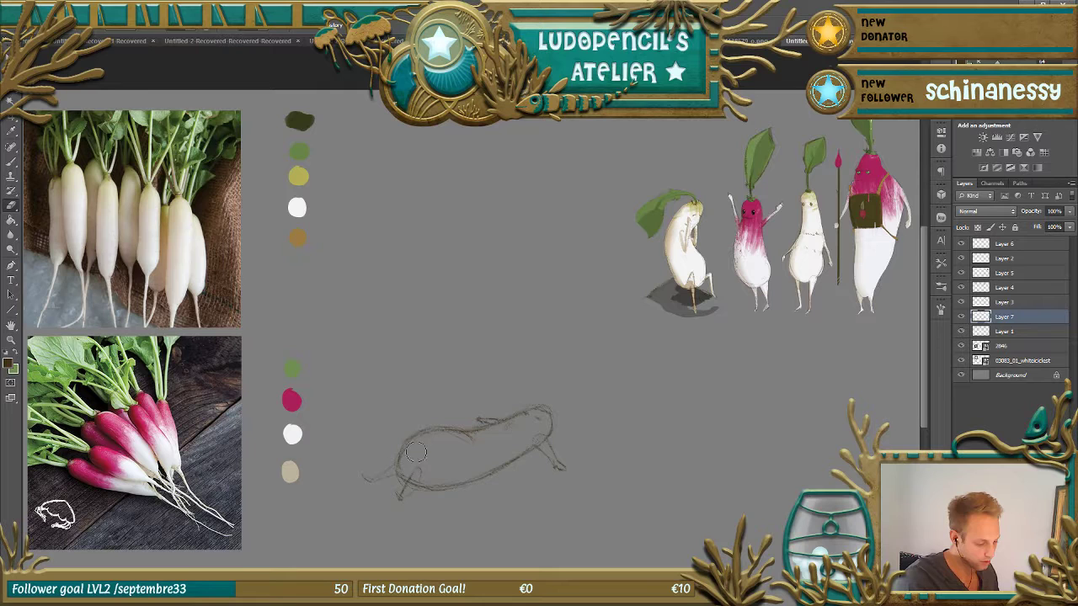
left_click(11, 162)
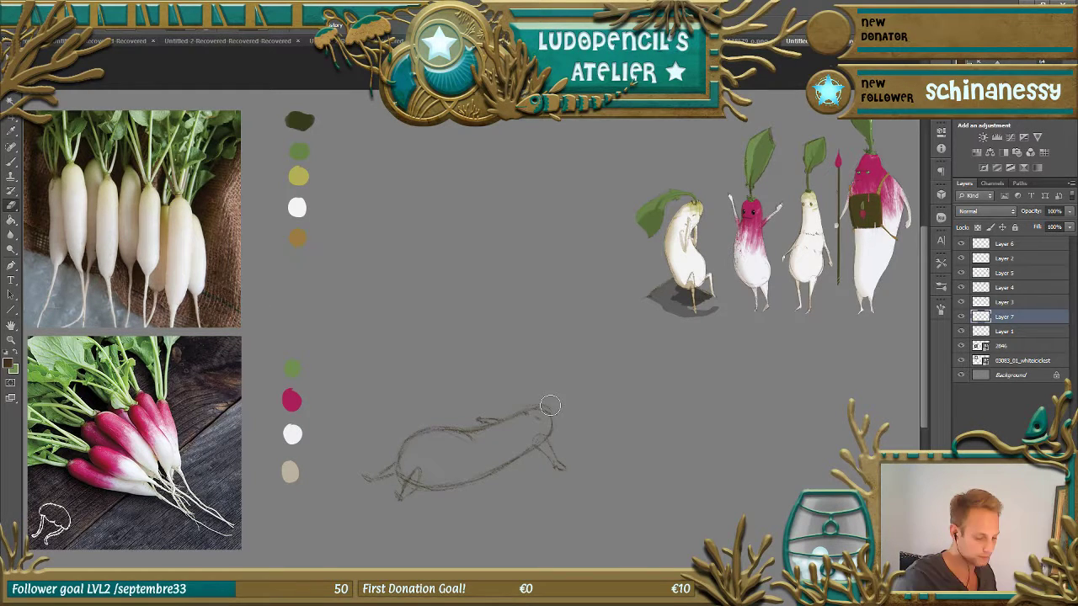
key("b")
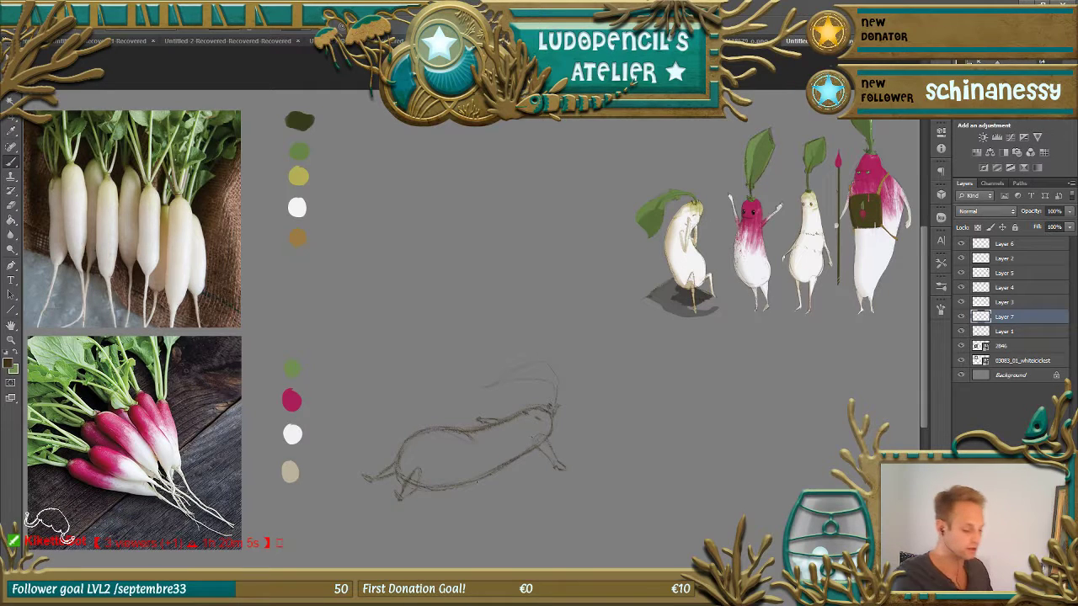
key("e")
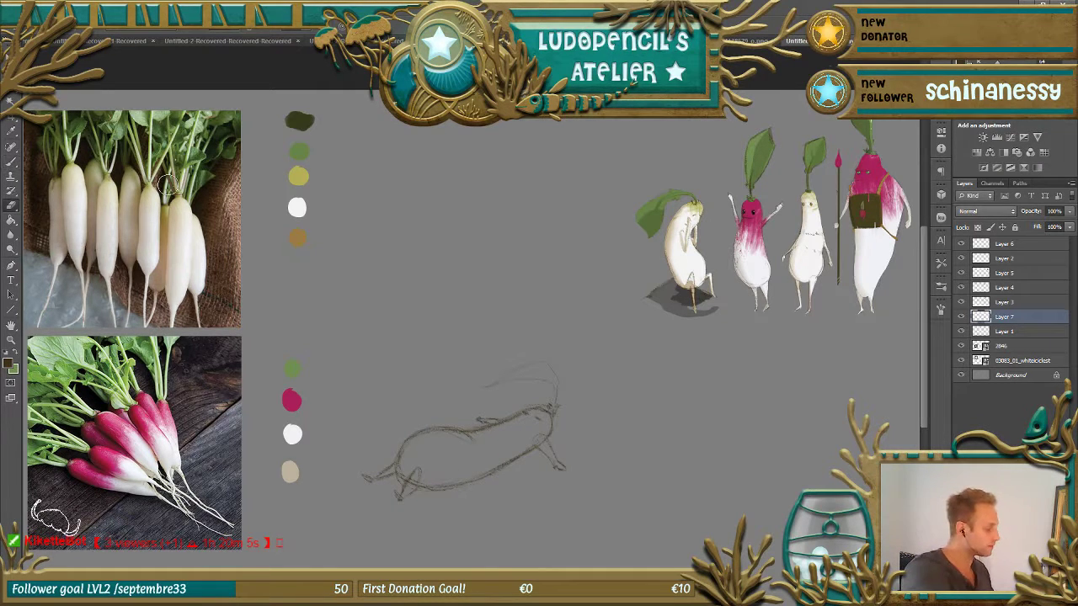
right_click(416, 455, "alt")
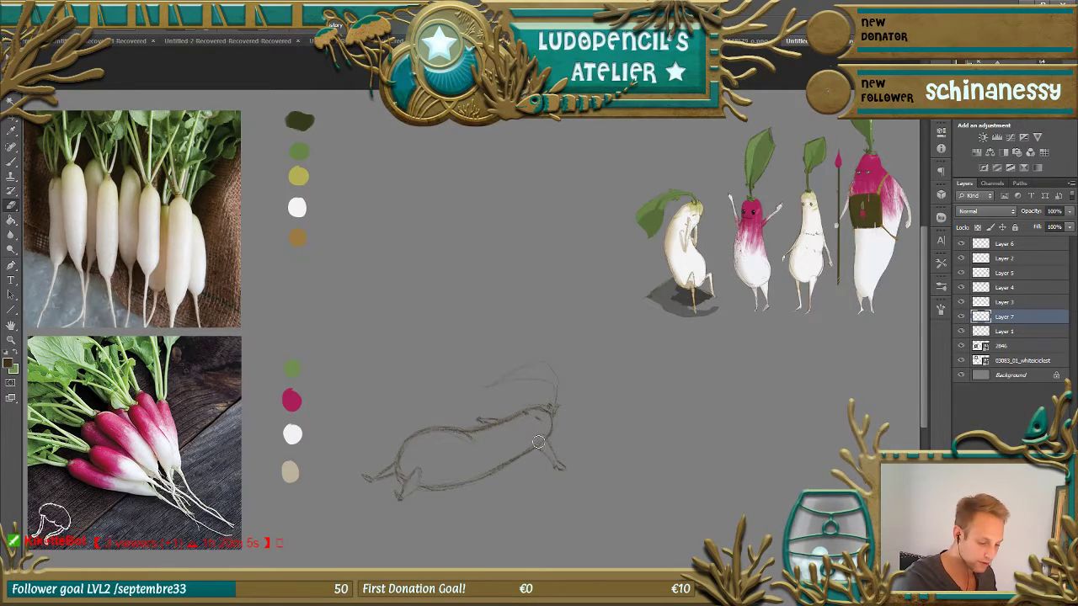
key("b")
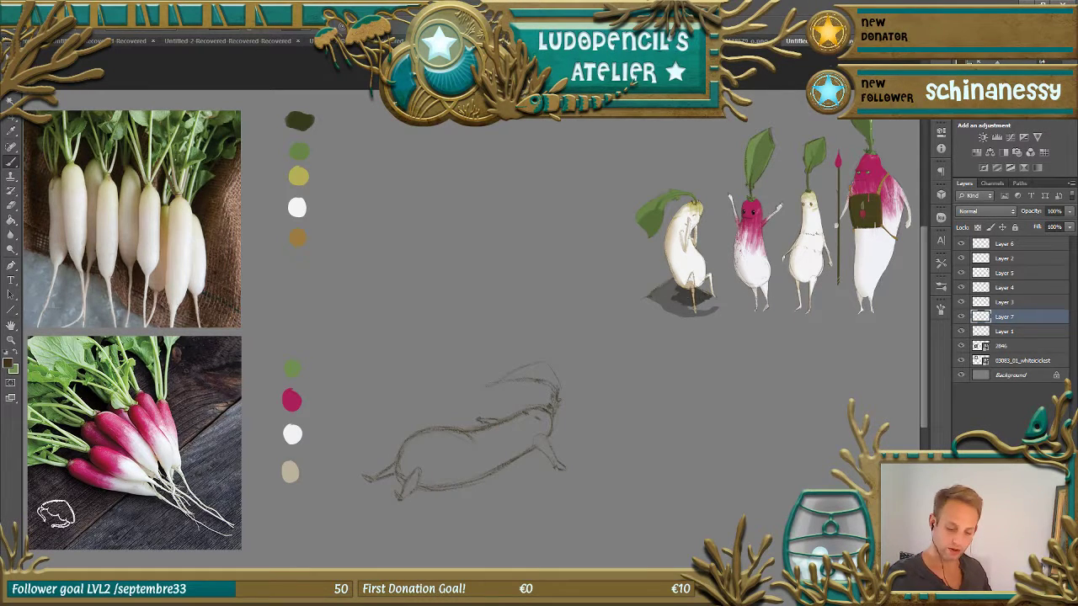
- Add a new layer above the sketch, lasso the lying radish's body and limbs, and fill the selection with the white swatch colour
key("ctrl+shift+alt+n")
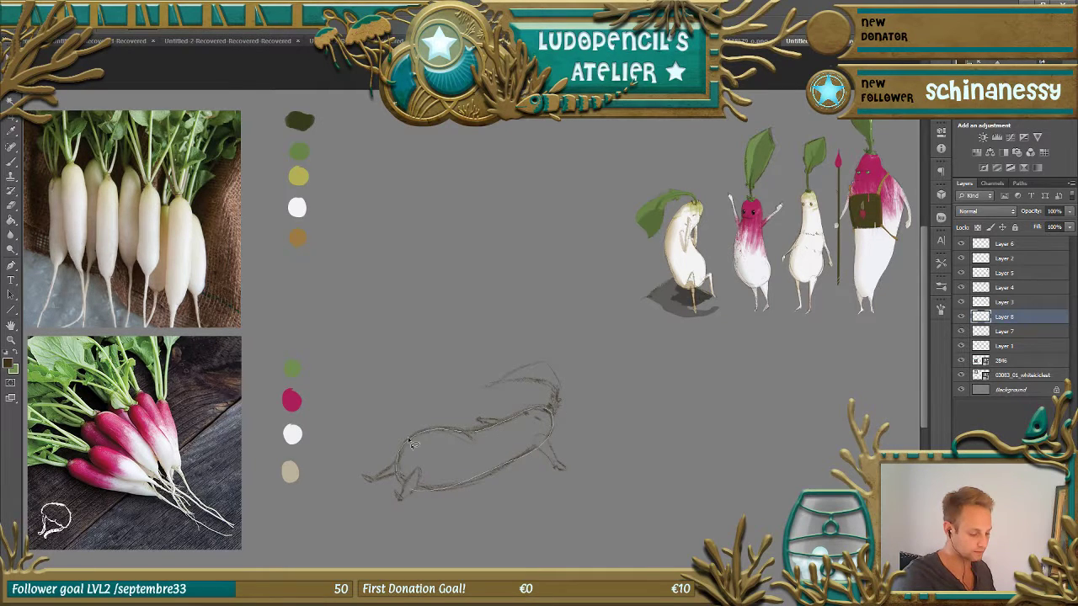
left_click_drag(542, 425, 479, 471)
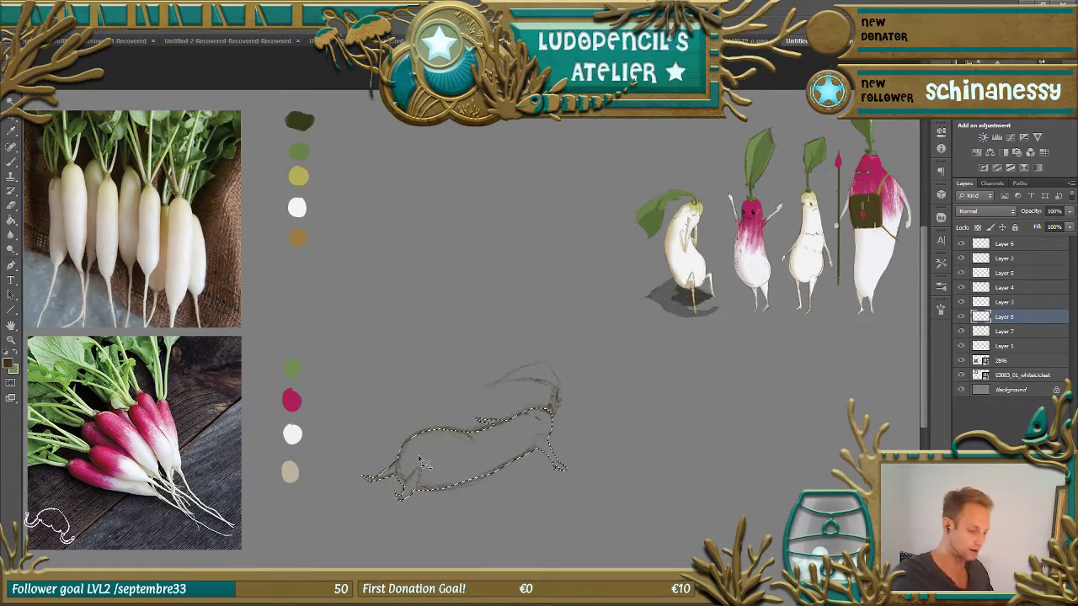
left_click(13, 219)
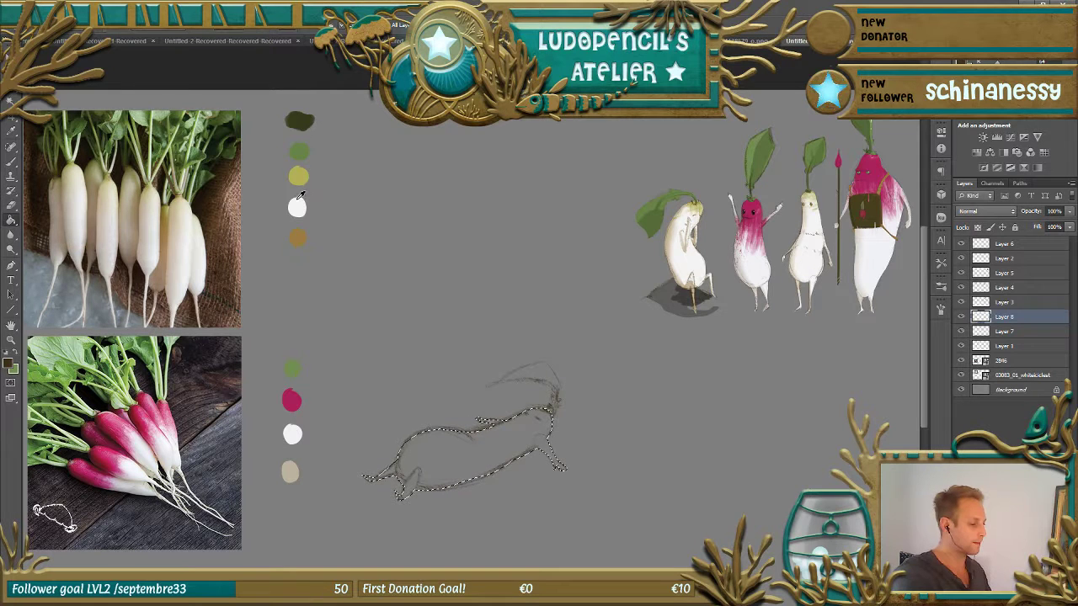
left_click(297, 204, "alt")
left_click(471, 455)
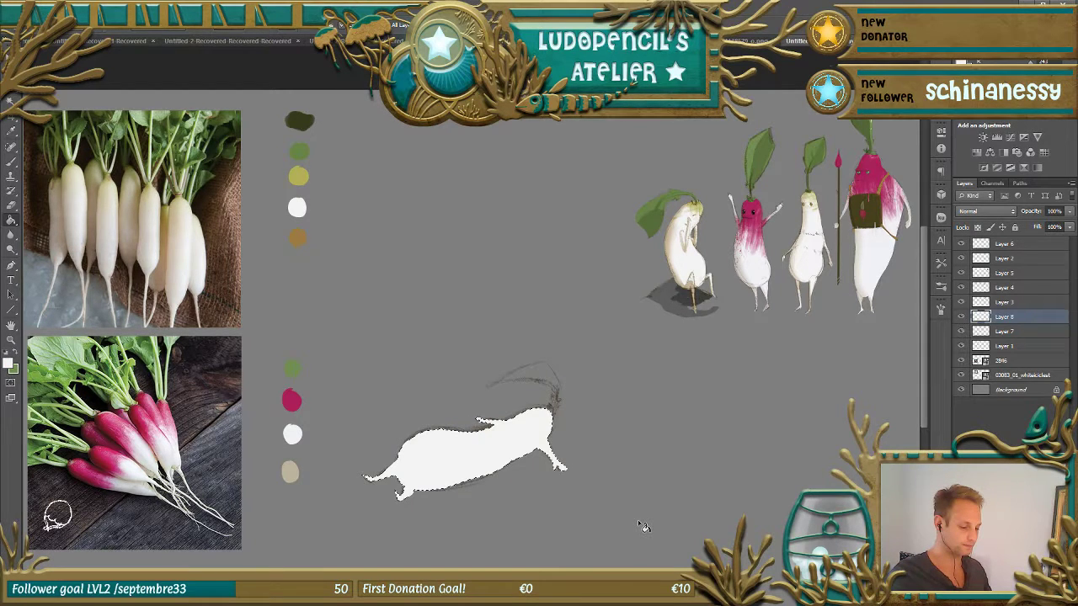
- Move the lying radish's white fill layer below its sketch layer, check the line art's visibility, and deselect the body selection
left_click_drag(1003, 317, 1016, 335)
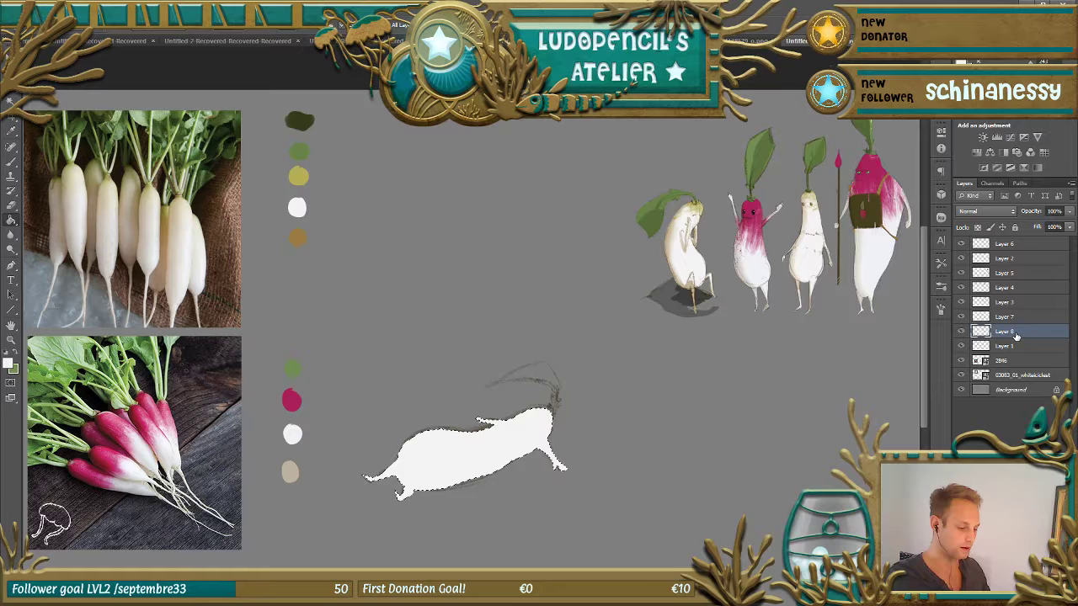
left_click(961, 317)
left_click(961, 316)
left_click(961, 317)
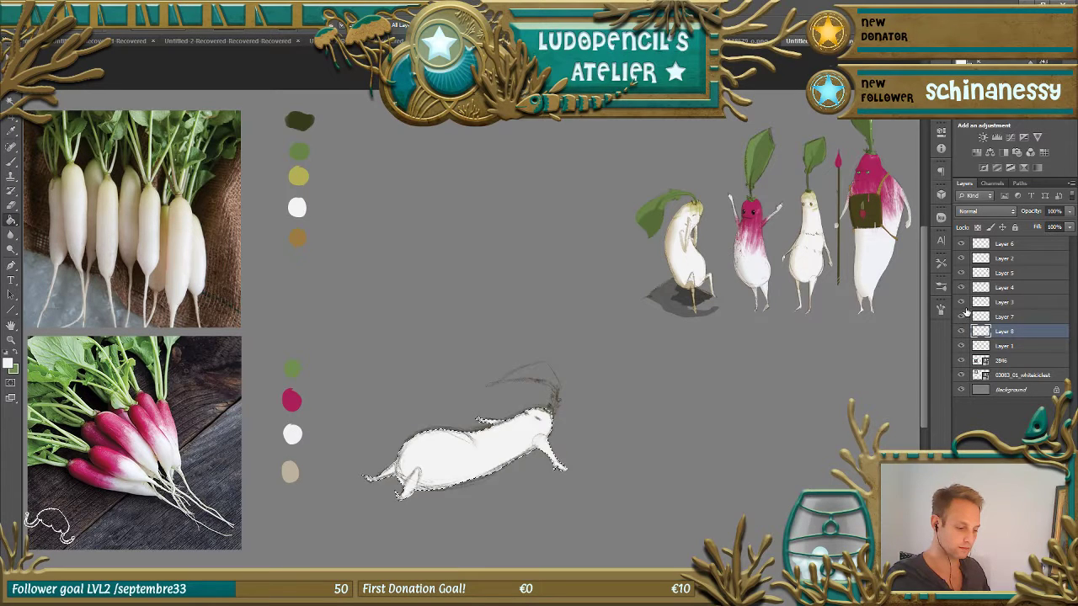
left_click(156, 20)
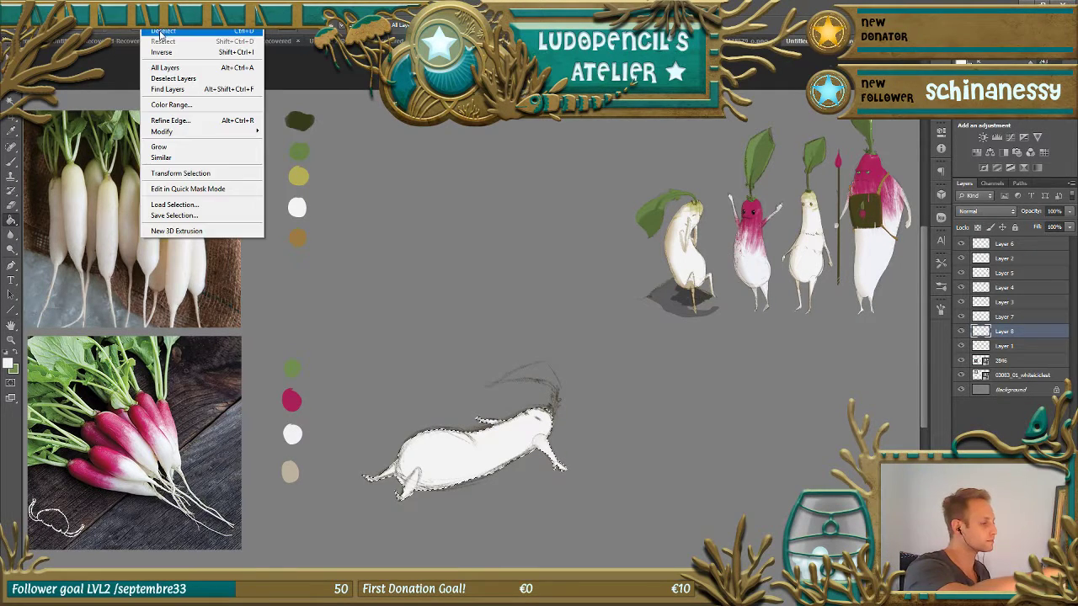
left_click(169, 48)
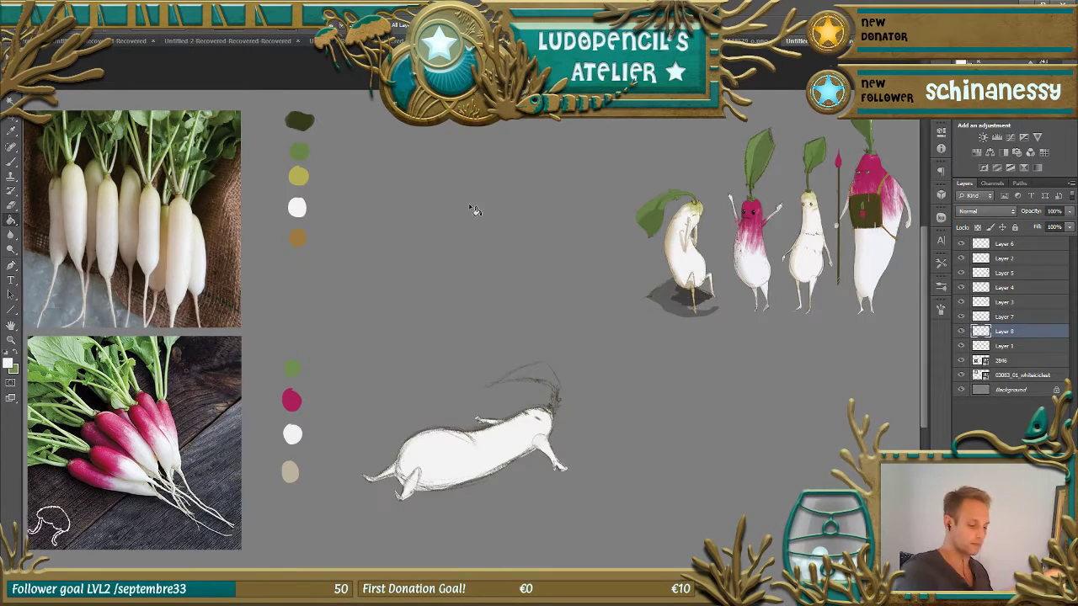
- Add a new layer above the white body fill and clip it to that fill with a clipping mask
left_click(961, 330)
left_click(960, 331)
key("ctrl+shift+alt+n")
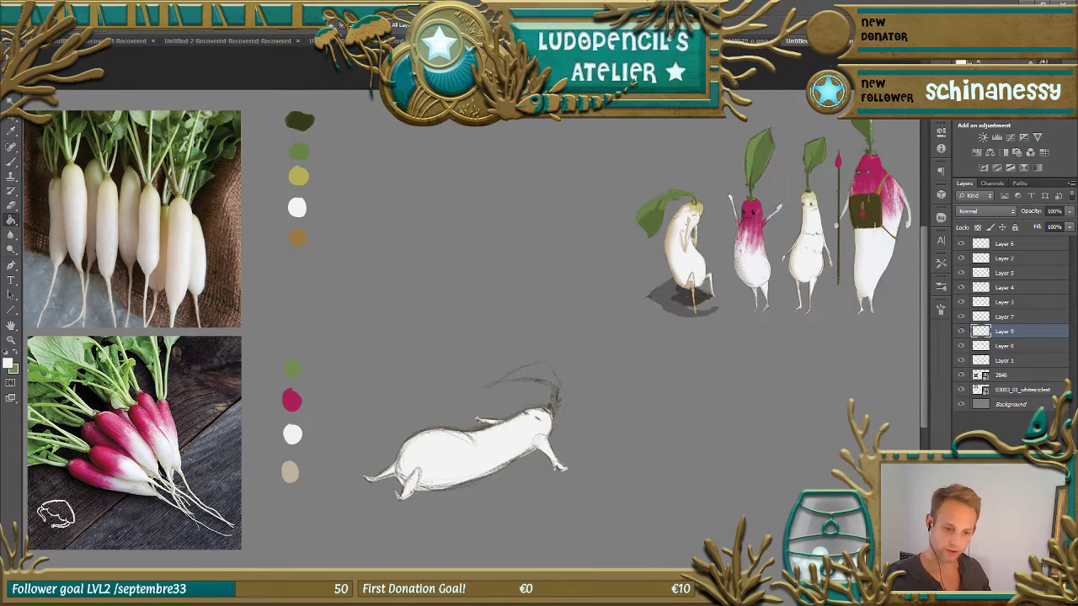
right_click(1020, 333)
left_click(956, 352)
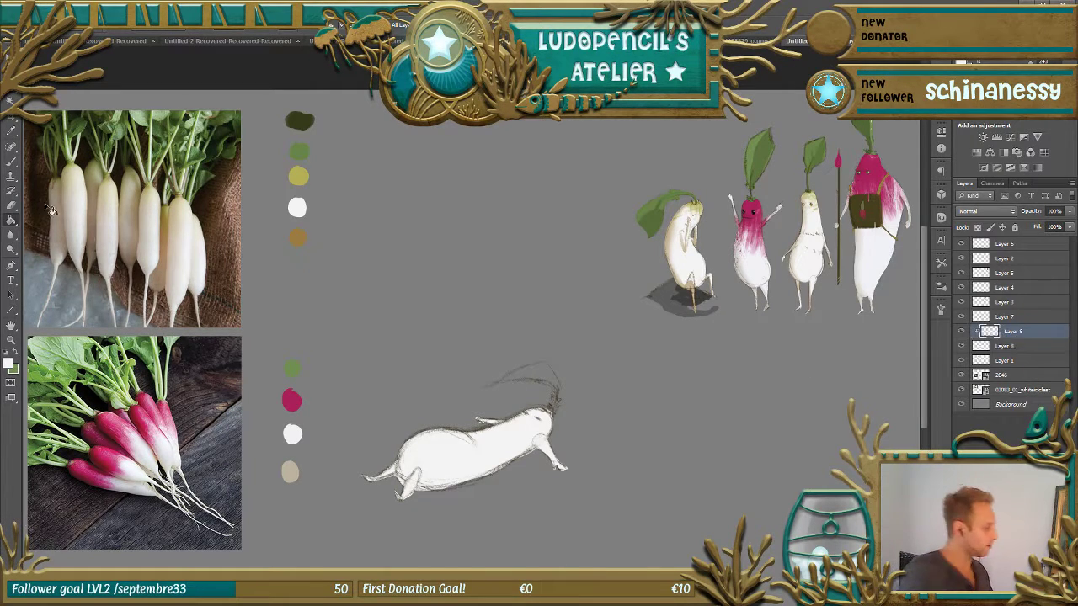
- Sample the brown swatch, choose a textured brush, and paint shading along the lying radish's head, back end, legs and body edges
left_click(299, 237, "alt")
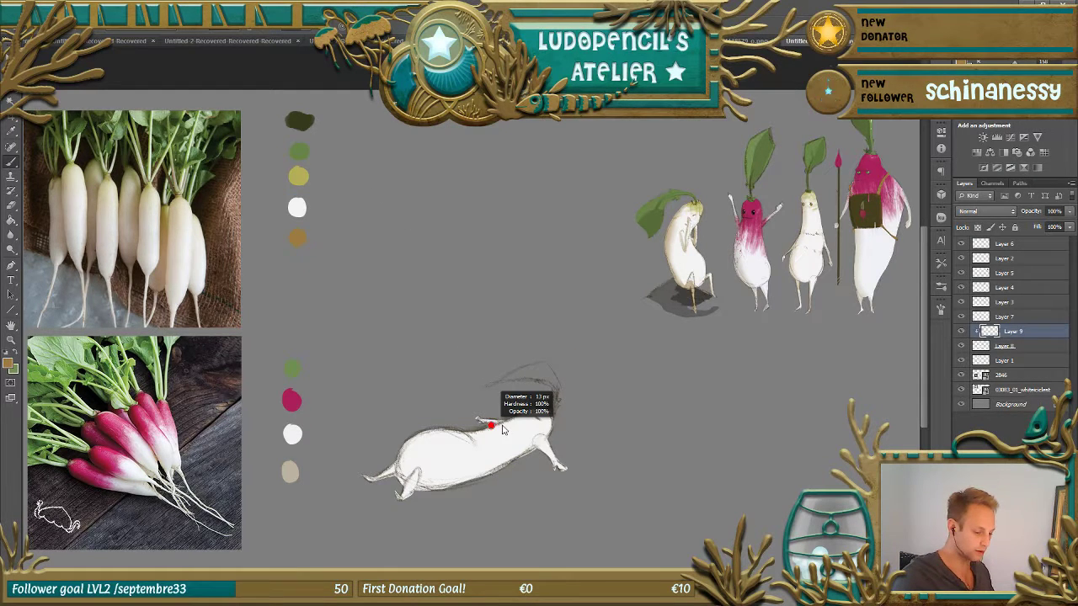
right_click(89, 101)
left_click_drag(126, 158, 128, 147)
left_click(95, 139)
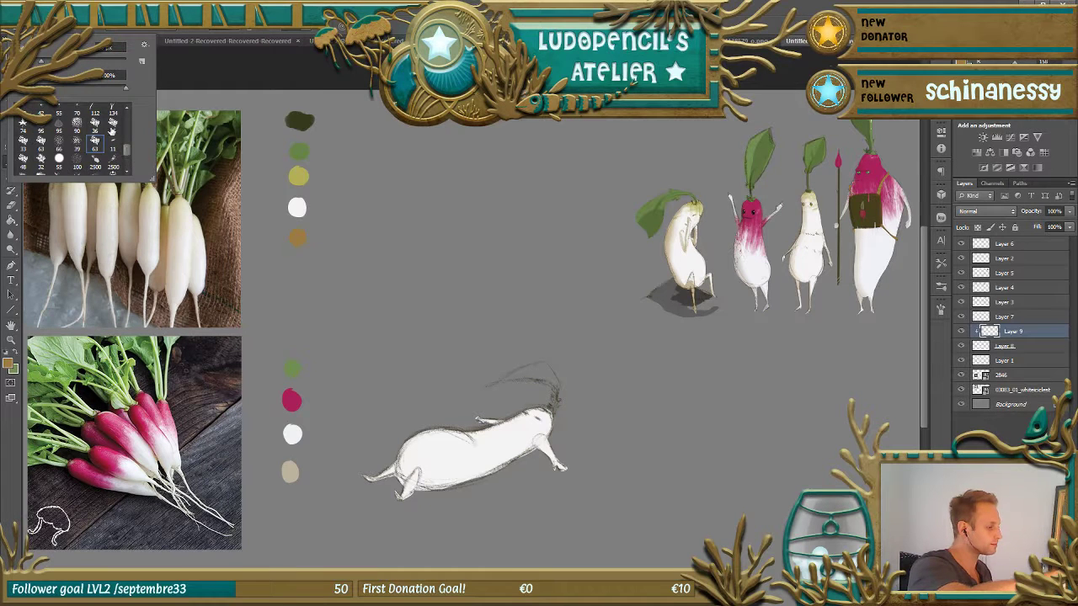
left_click(200, 87)
right_click(505, 419, "alt")
mouse_move(505, 419)
left_mouse_down()
mouse_move(511, 448)
mouse_move(510, 438)
left_mouse_up()
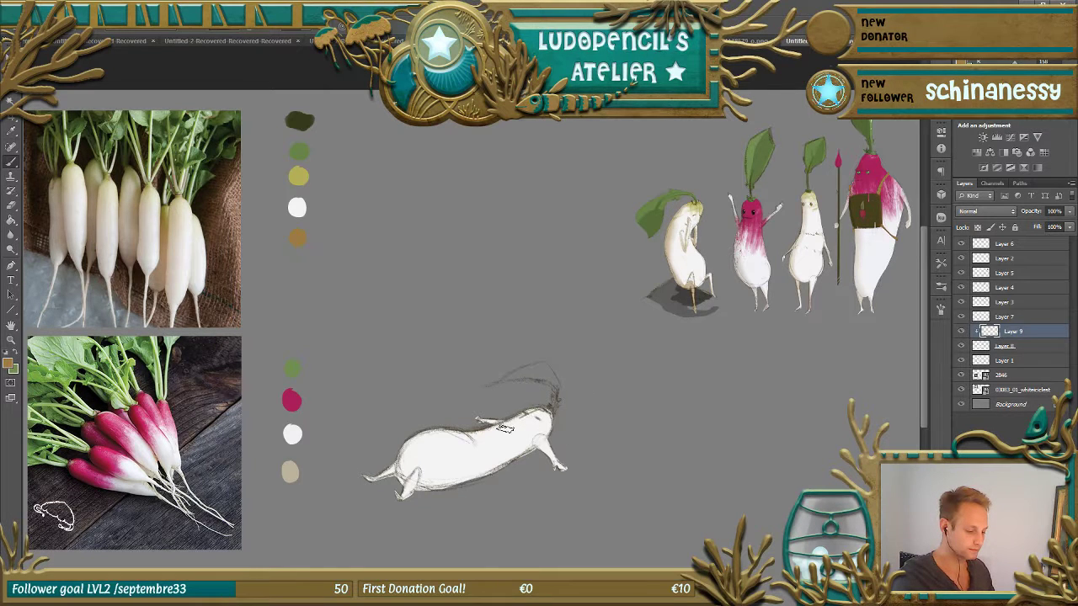
mouse_move(499, 431)
left_mouse_down()
mouse_move(554, 412)
mouse_move(510, 429)
left_mouse_up()
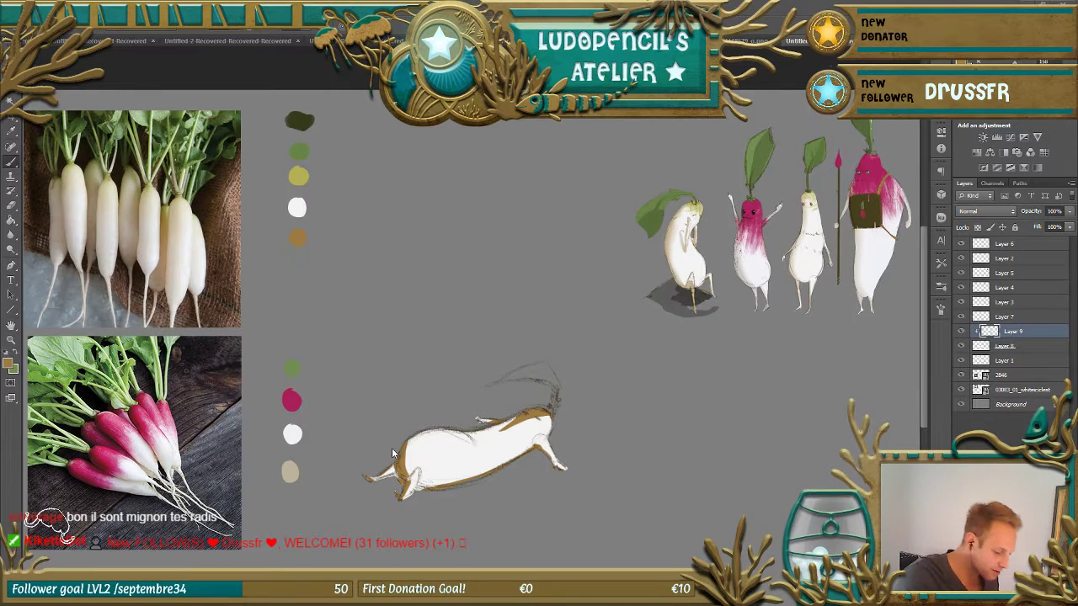
mouse_move(399, 465)
left_mouse_down()
mouse_move(368, 478)
mouse_move(378, 486)
mouse_move(400, 466)
mouse_move(425, 418)
mouse_move(397, 471)
mouse_move(436, 397)
mouse_move(394, 450)
mouse_move(390, 469)
mouse_move(417, 490)
left_mouse_up()
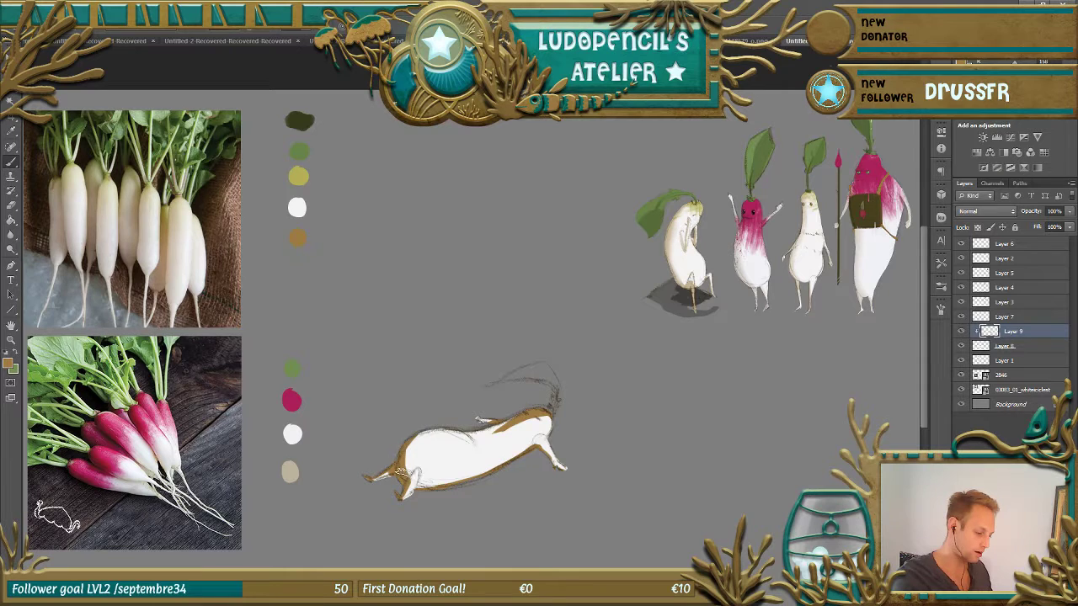
- Try the Overlay blend mode on the brown shading layer, restore it to Normal, and lower the layer's opacity to 36%
left_click(984, 211)
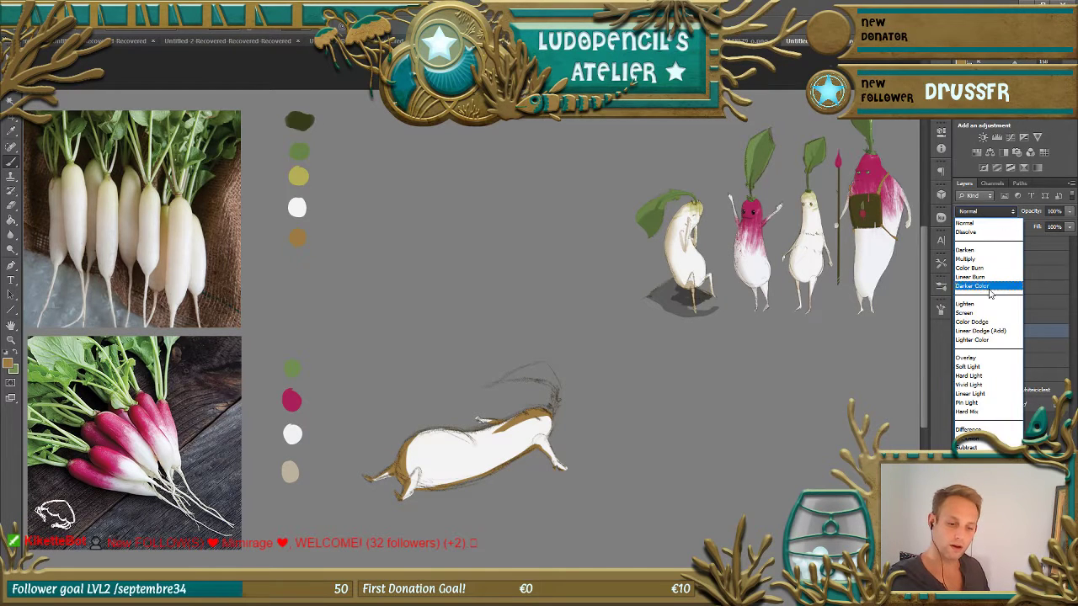
left_click(989, 335)
left_click(1068, 212)
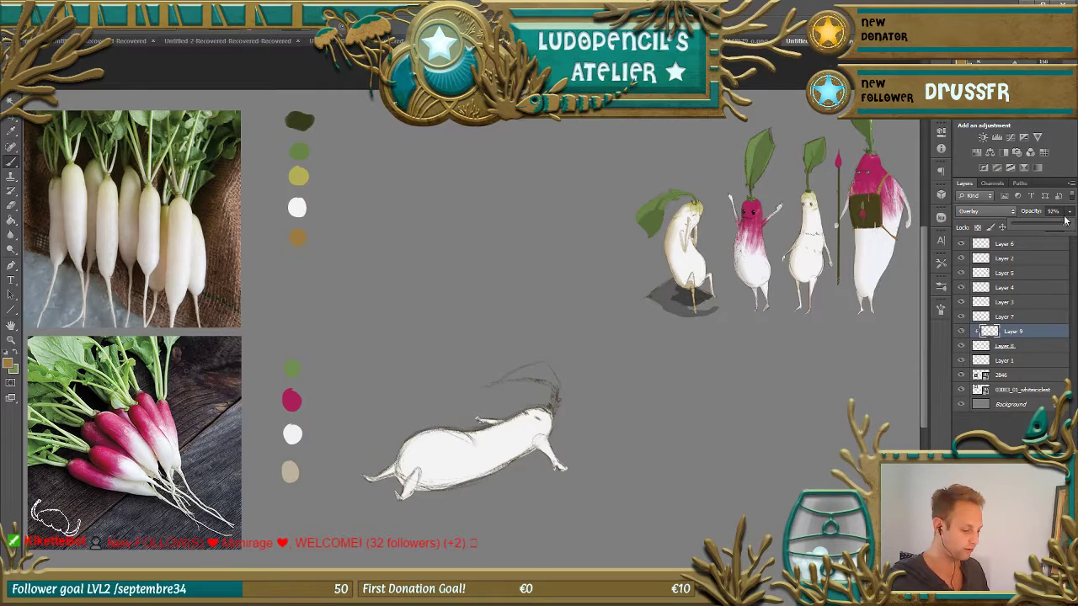
left_click(985, 210)
left_click(981, 217)
left_click_drag(1067, 212, 1038, 226)
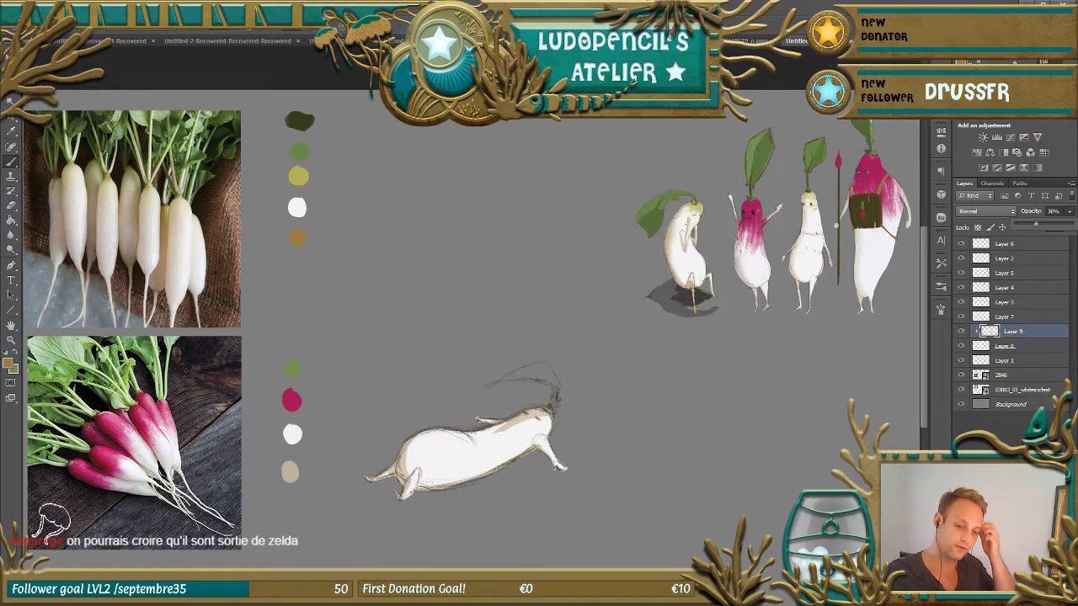
- Add a new layer above the sketch, lasso the lying radish's drooping leaf, and fill the selection with the medium green swatch colour
left_click(943, 331)
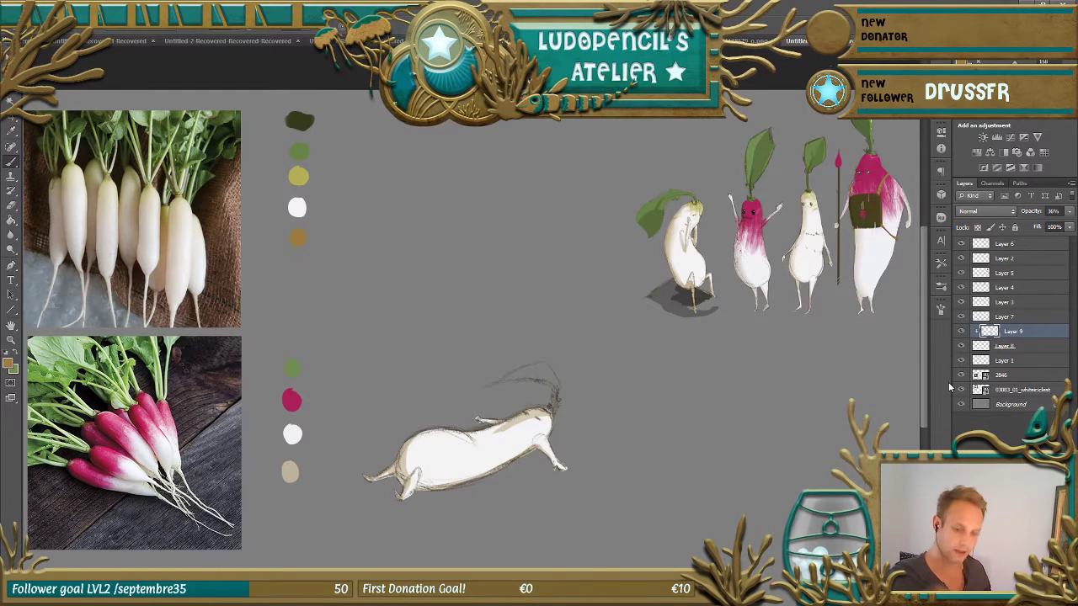
left_click(963, 317)
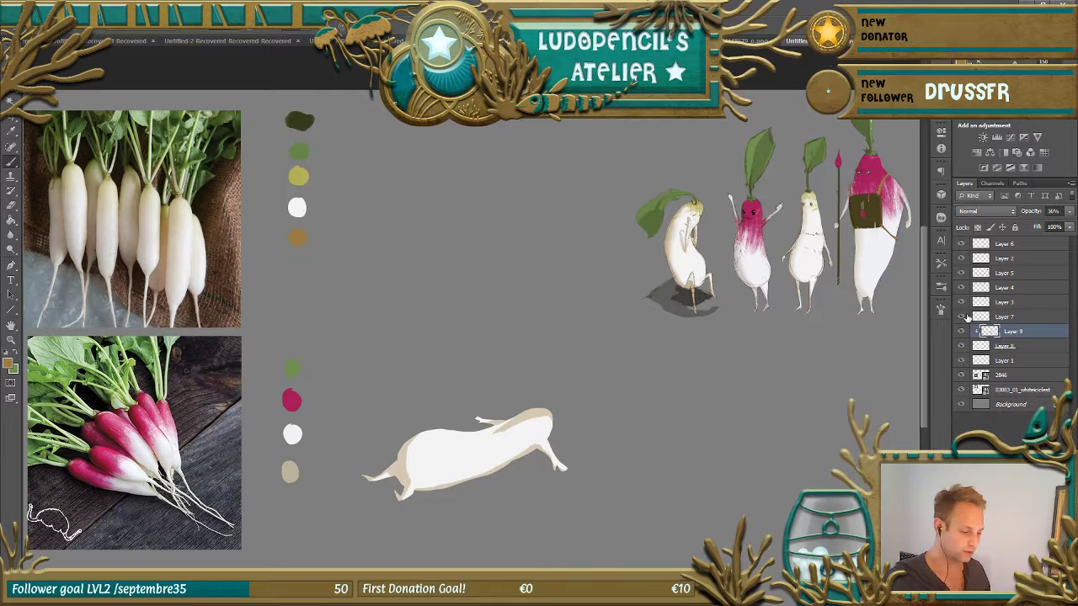
left_click(964, 318)
left_click(1006, 316)
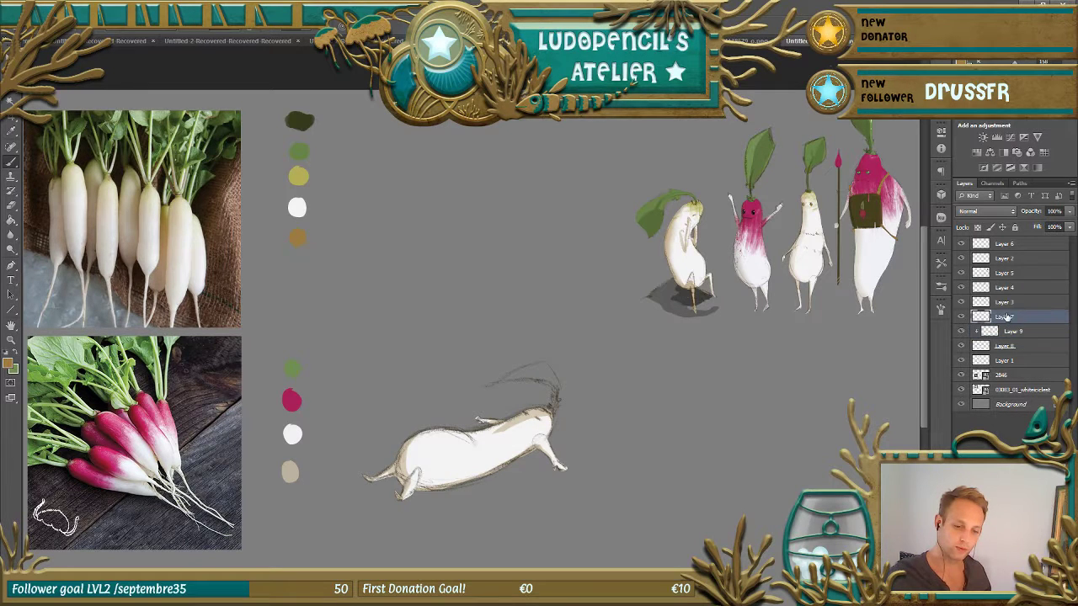
key("ctrl+shift+alt+n")
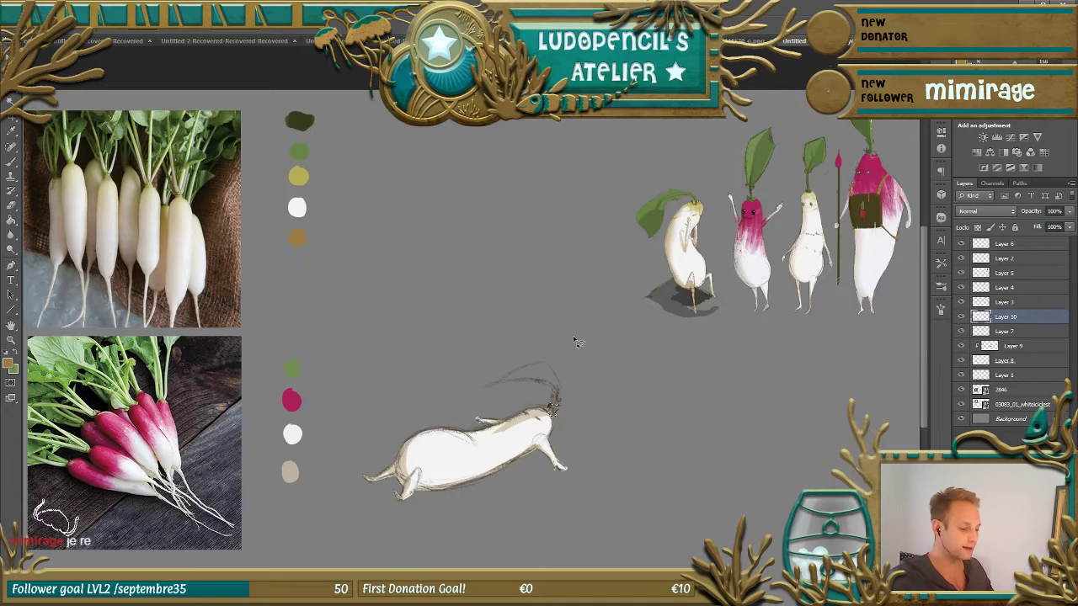
mouse_move(555, 404)
left_mouse_down()
mouse_move(483, 390)
mouse_move(549, 366)
mouse_move(558, 411)
mouse_move(572, 378)
mouse_move(490, 387)
mouse_move(503, 390)
mouse_move(527, 376)
left_mouse_up()
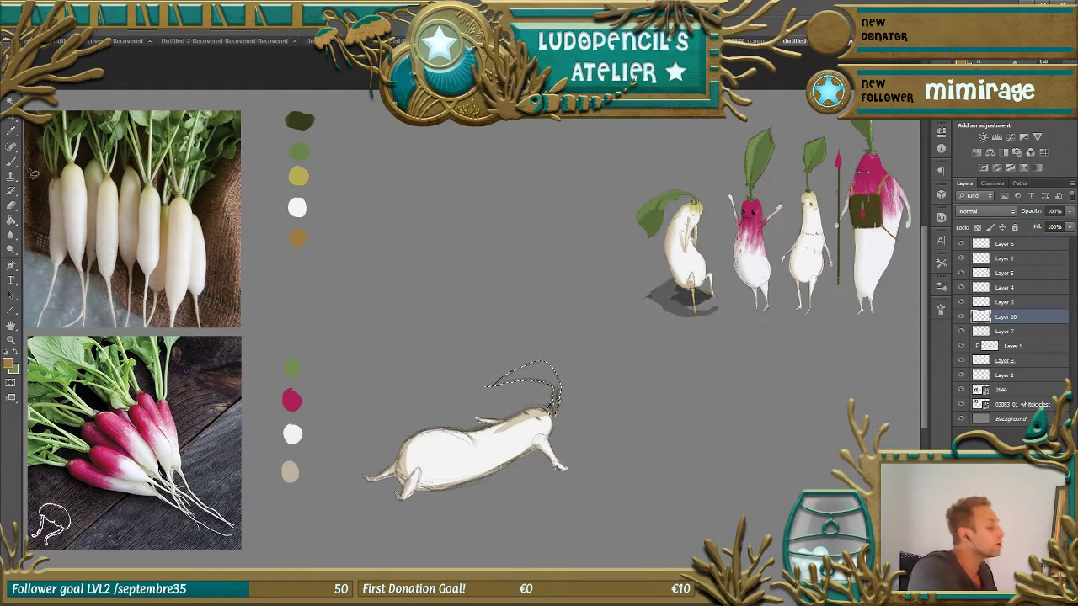
left_click(10, 221)
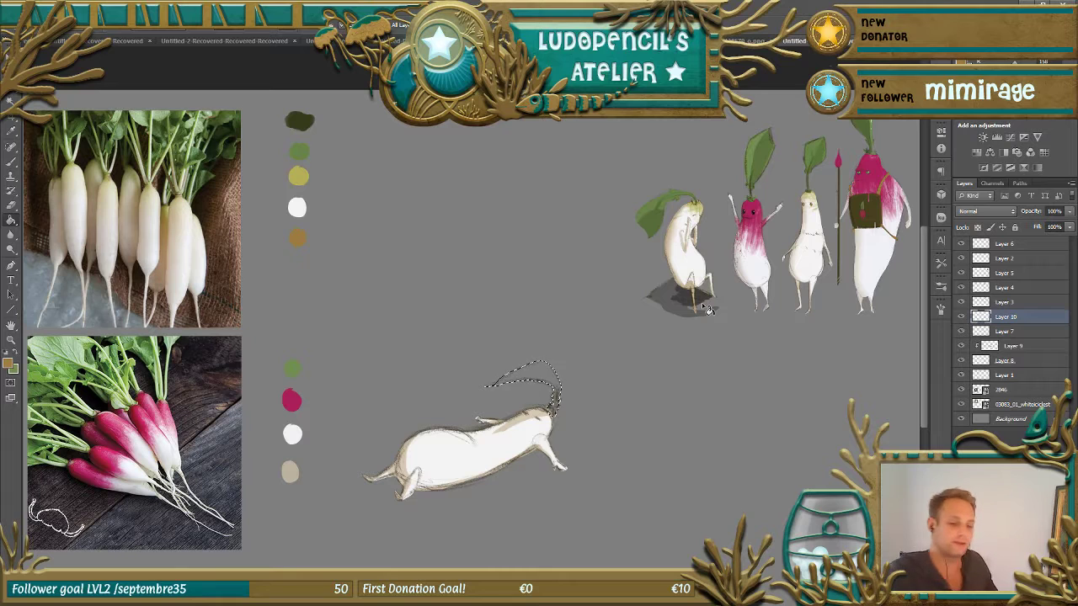
left_click(962, 316)
left_click(962, 316)
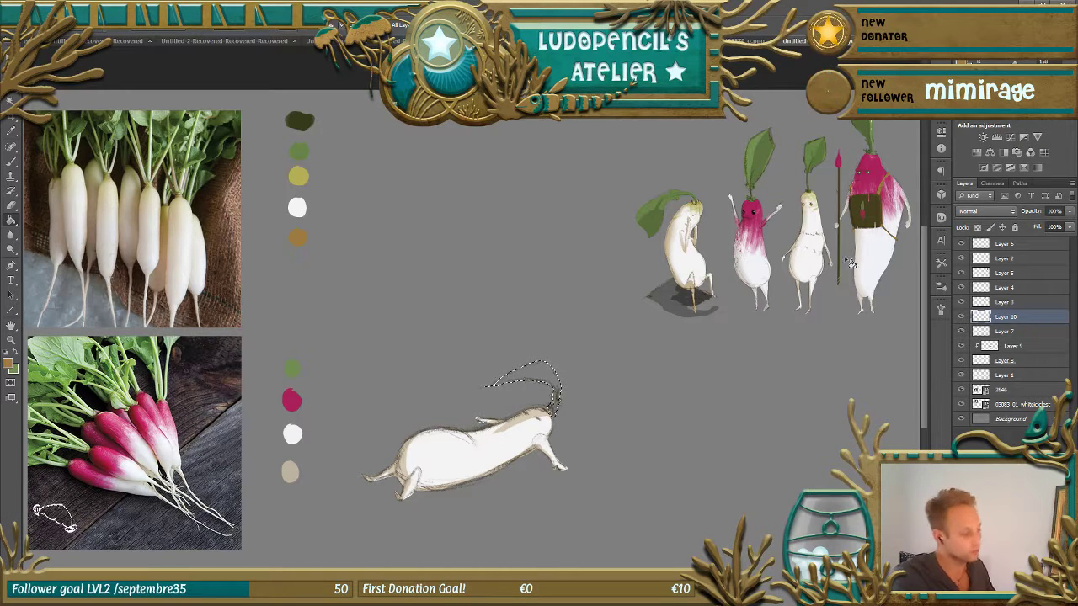
left_click(301, 152)
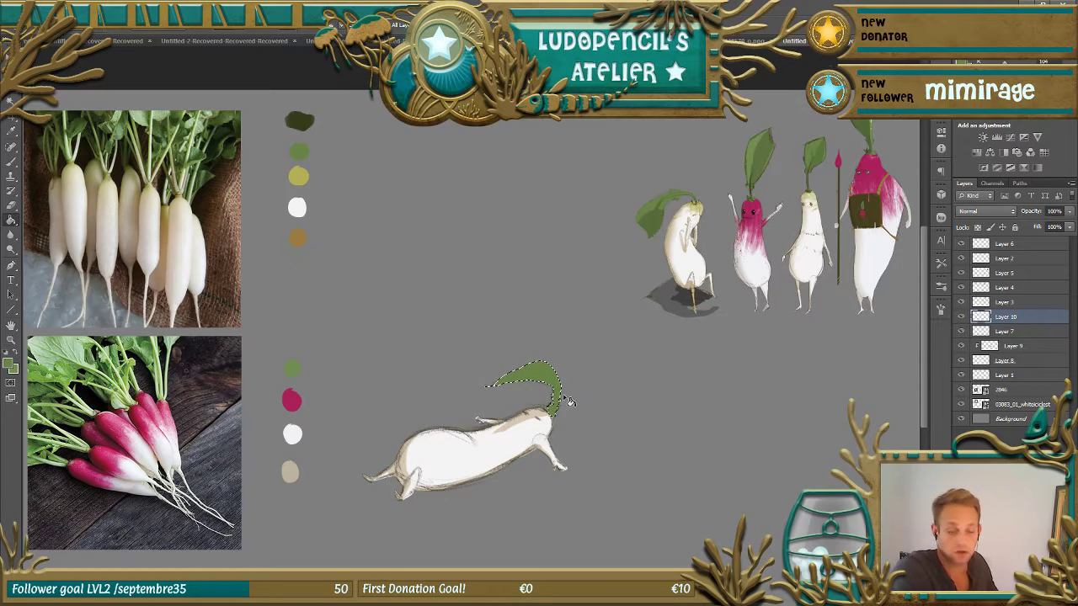
- Add a new layer clipped to the green leaf fill and deselect the leaf selection
left_click(1045, 577)
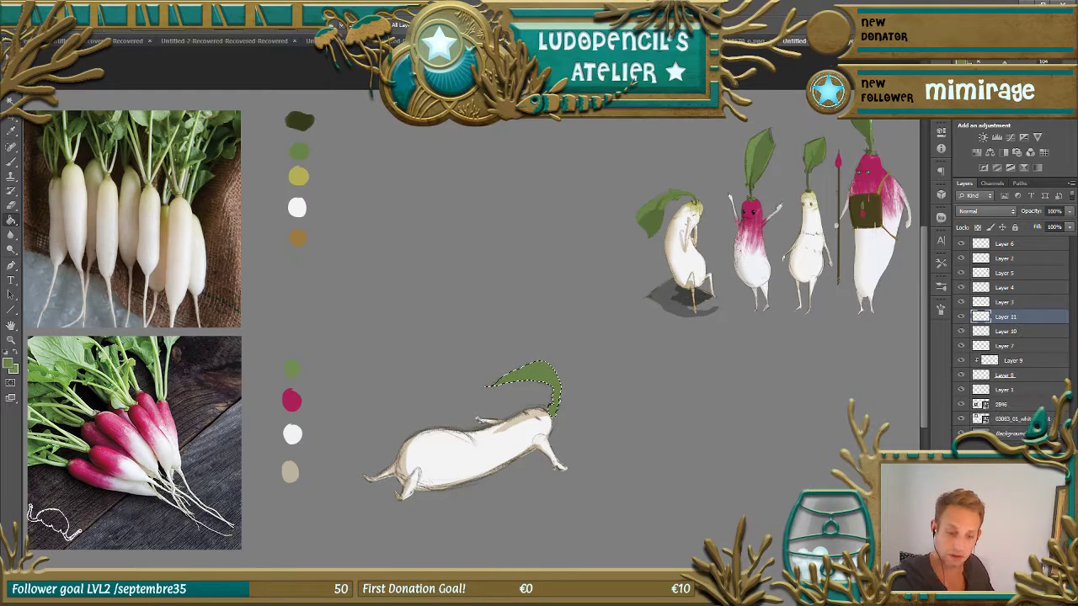
right_click(1005, 318)
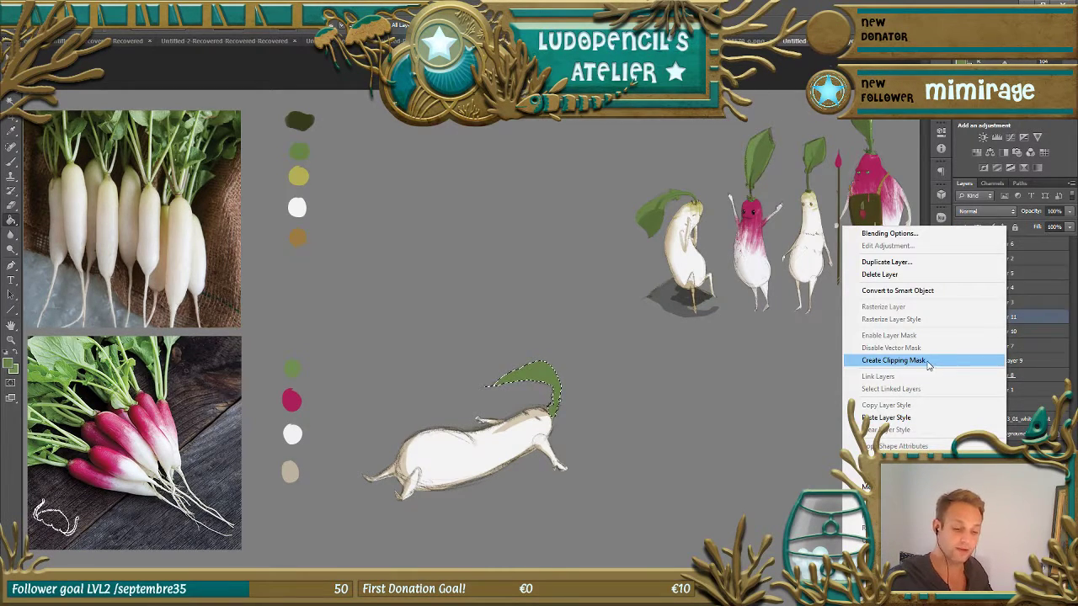
left_click(921, 360)
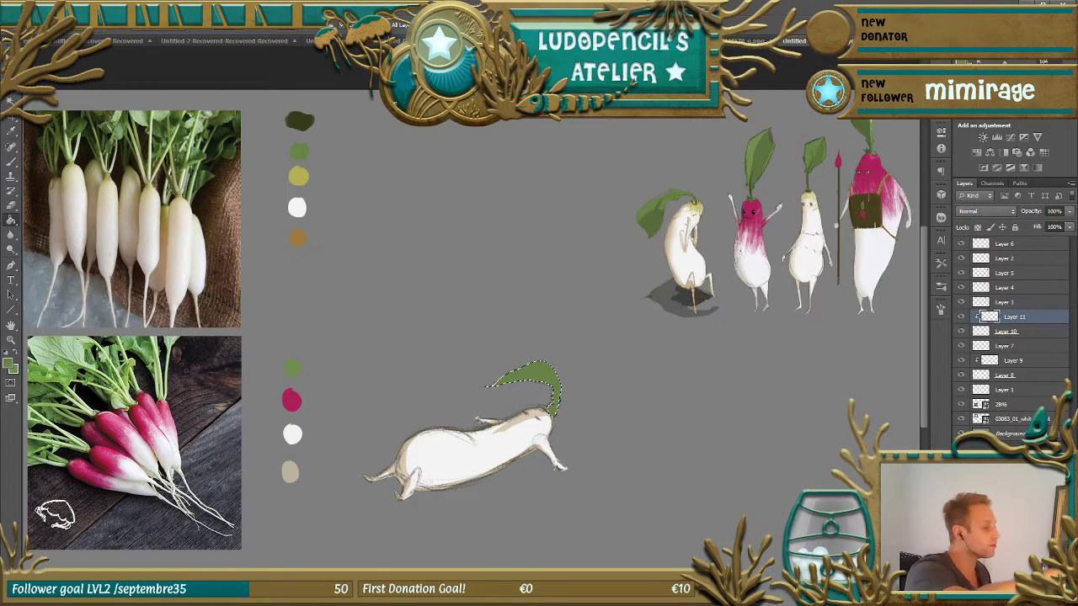
left_click(173, 19)
left_click(144, 18)
- Paint dark green shading with the Brush along the leaf's stem, underside and tip, using the dark green swatch
left_click(11, 163)
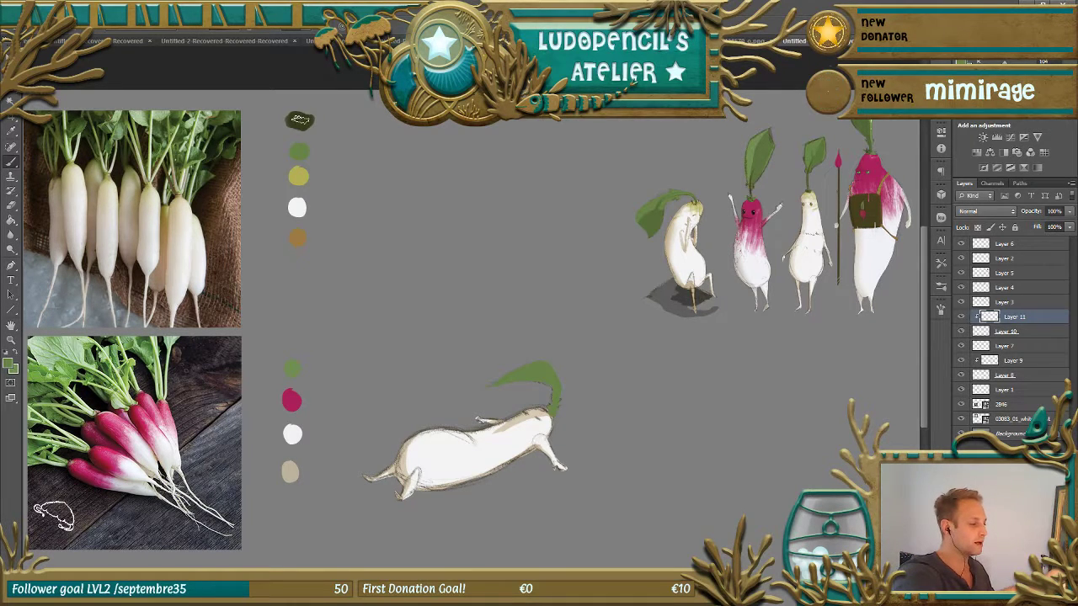
left_click(300, 121, "alt")
left_click_drag(547, 393, 553, 412)
mouse_move(515, 370)
left_mouse_down()
mouse_move(495, 381)
mouse_move(530, 360)
mouse_move(481, 391)
mouse_move(551, 379)
mouse_move(511, 387)
left_mouse_up()
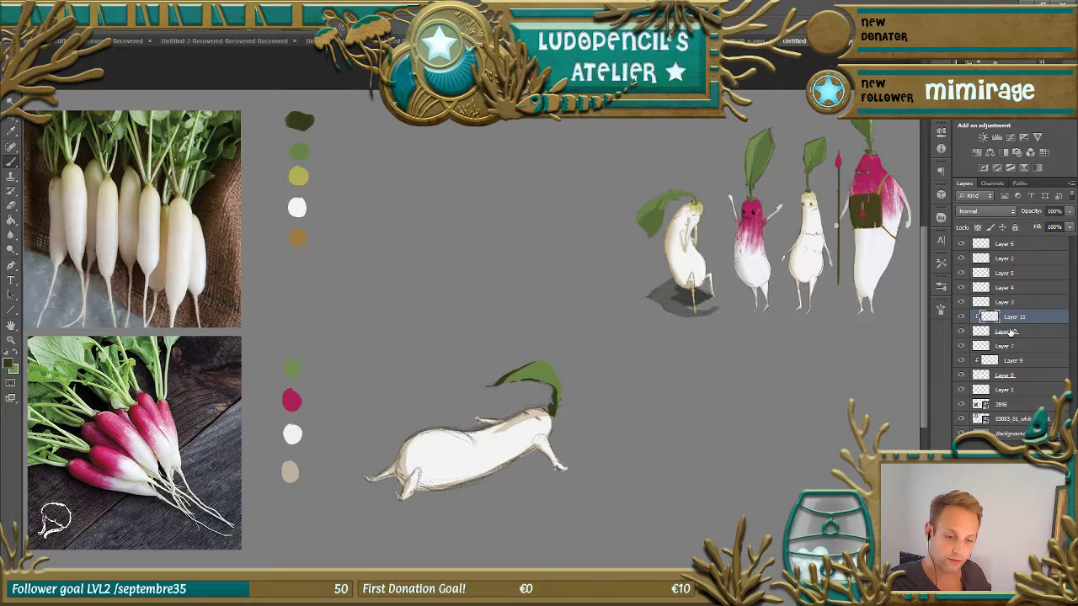
- Move the leaf fill and leaf shading layers below the sketch layer, sample the brown swatch, and select the body shading layer
left_click_drag(1008, 333, 1024, 345)
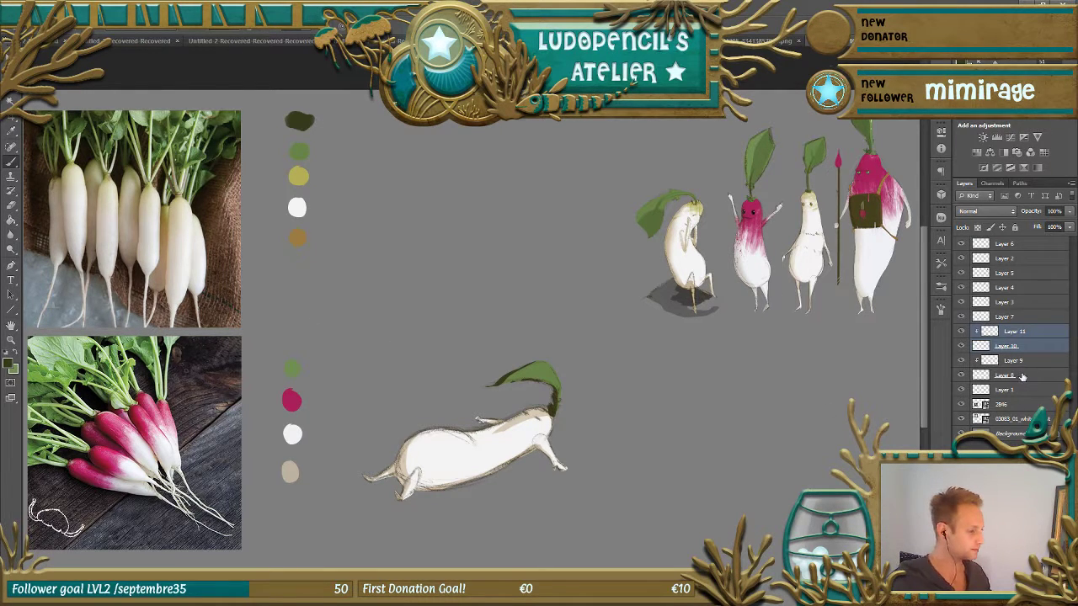
left_click(298, 237, "alt")
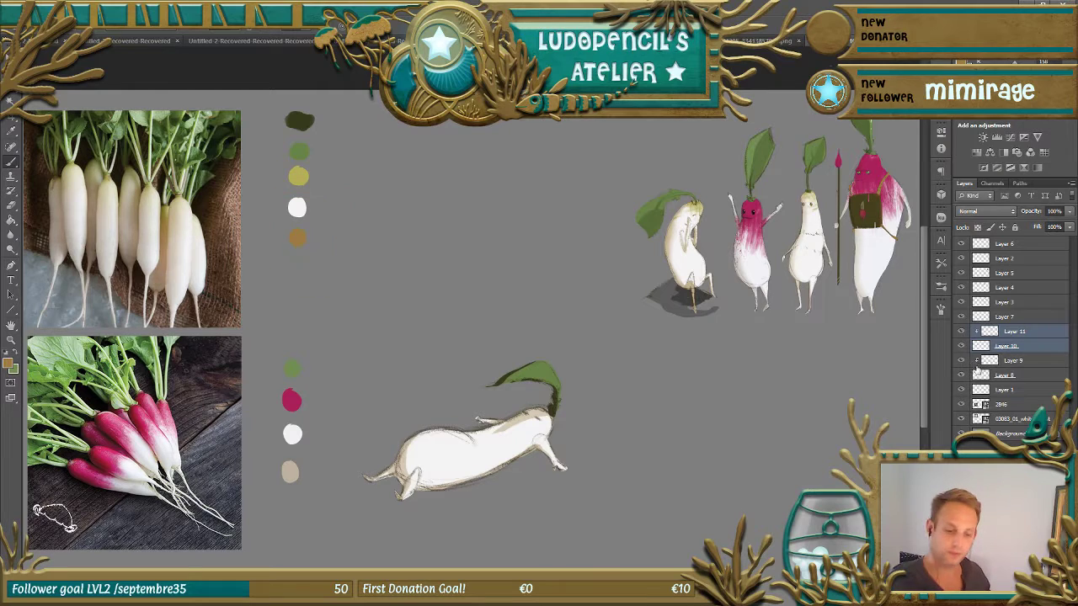
left_click(964, 361)
left_click(964, 361)
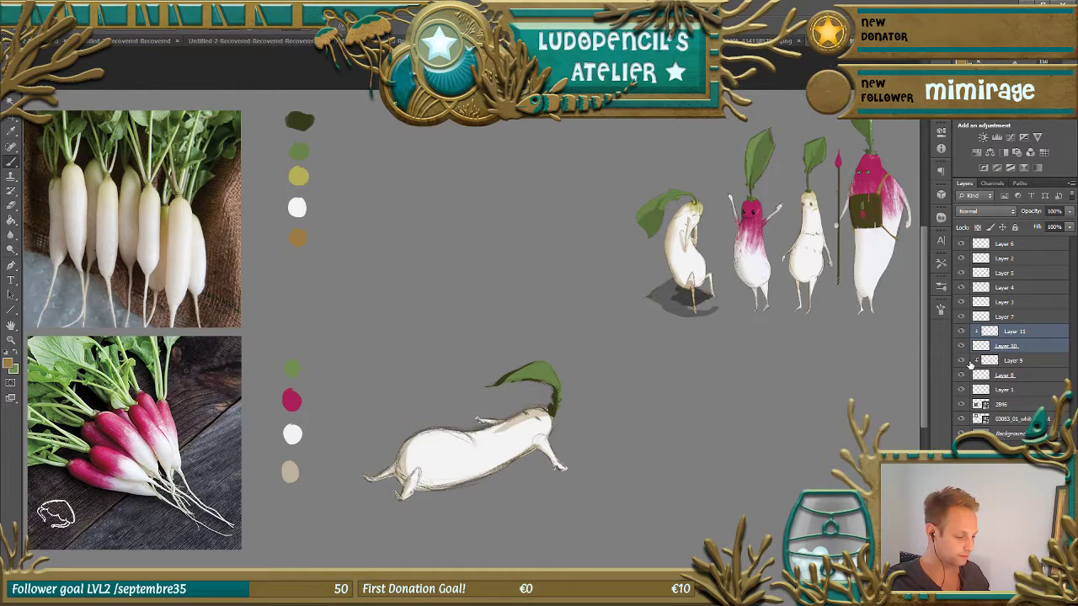
left_click(1013, 361)
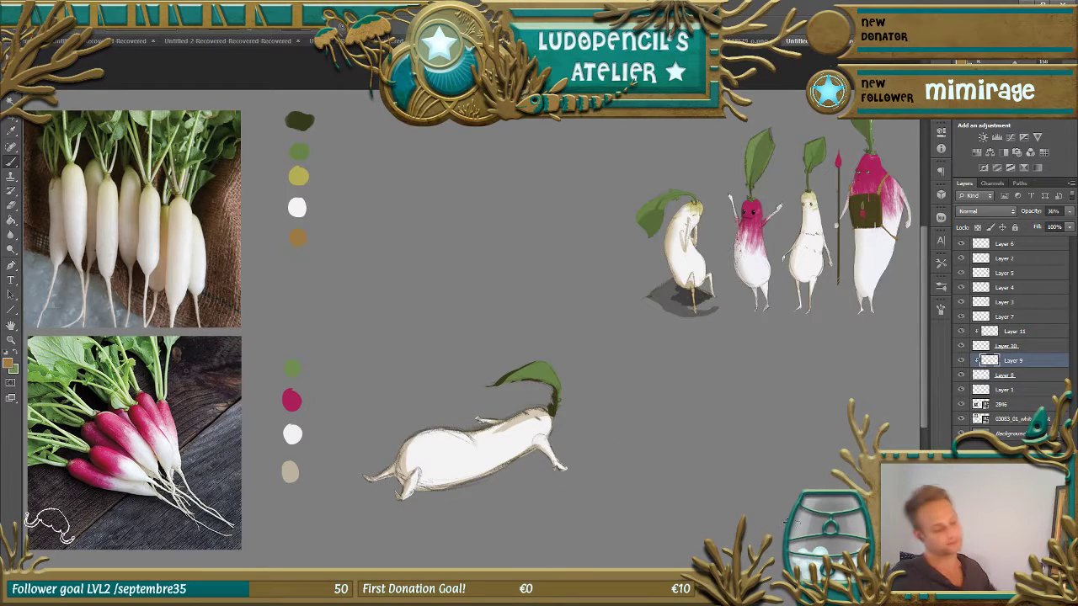
- Check which layers make up the lying radish by toggling their visibility, and select its white body fill layer
key("ctrl+minus")
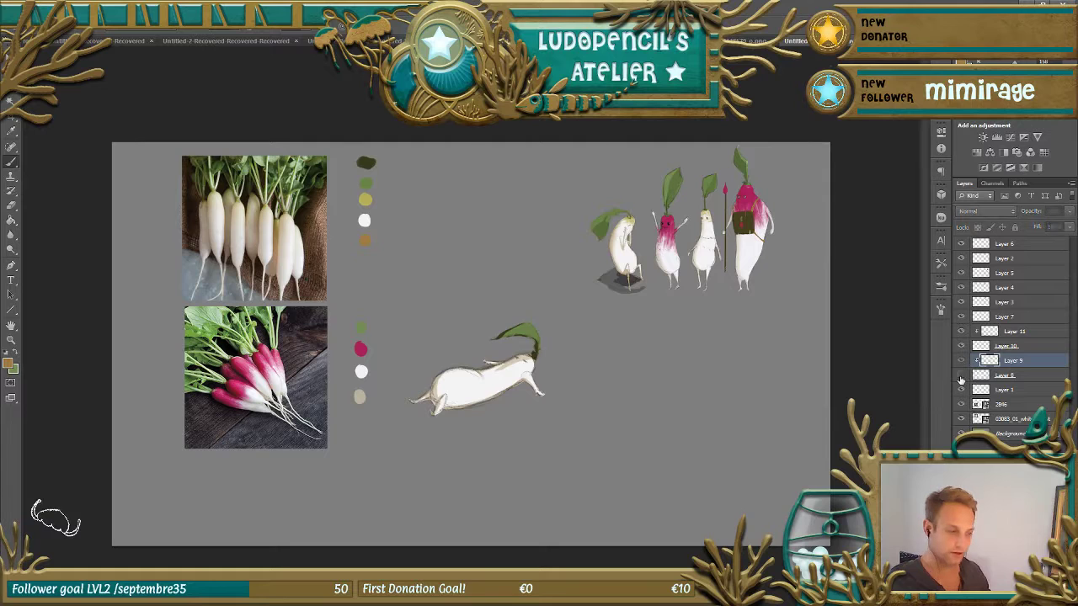
left_click(961, 376)
left_click(961, 376)
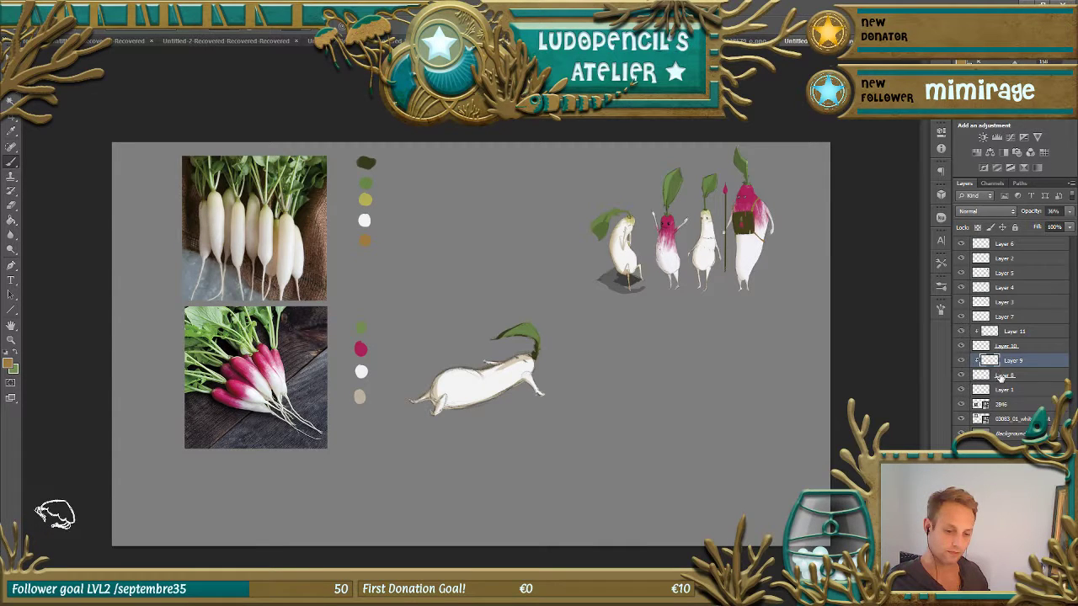
left_click(960, 390)
left_click(991, 376)
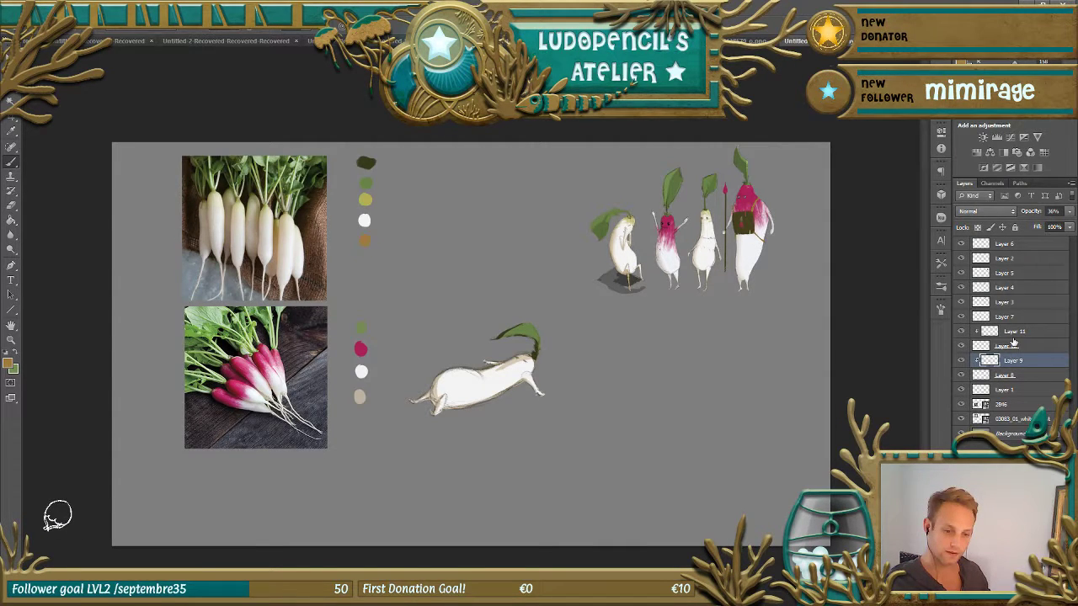
left_click(961, 317)
left_click(960, 316)
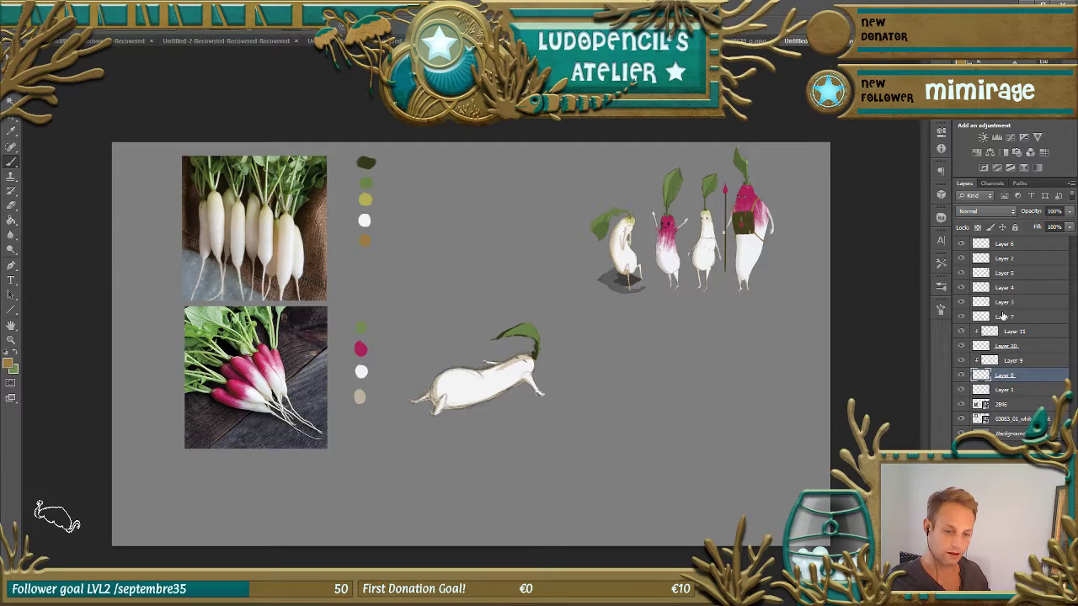
- Merge the lying radish's sketch, leaf, body and shading layers into a single layer and check it by toggling its visibility
left_click(1002, 315, "shift")
right_click(1003, 318)
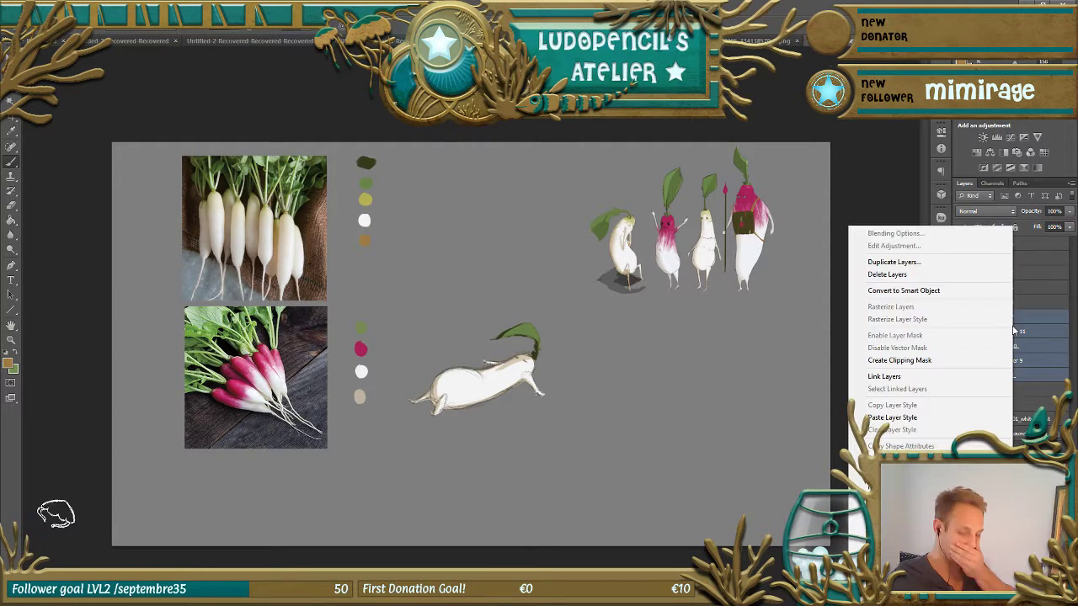
left_click(932, 418)
key("ctrl+e")
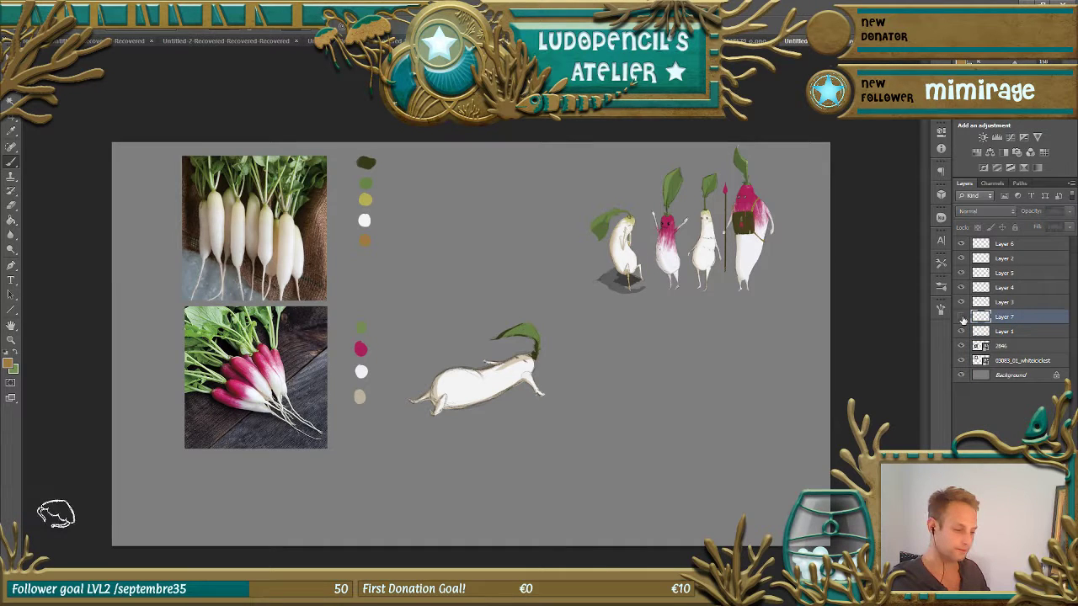
left_click(961, 316)
left_click(962, 317)
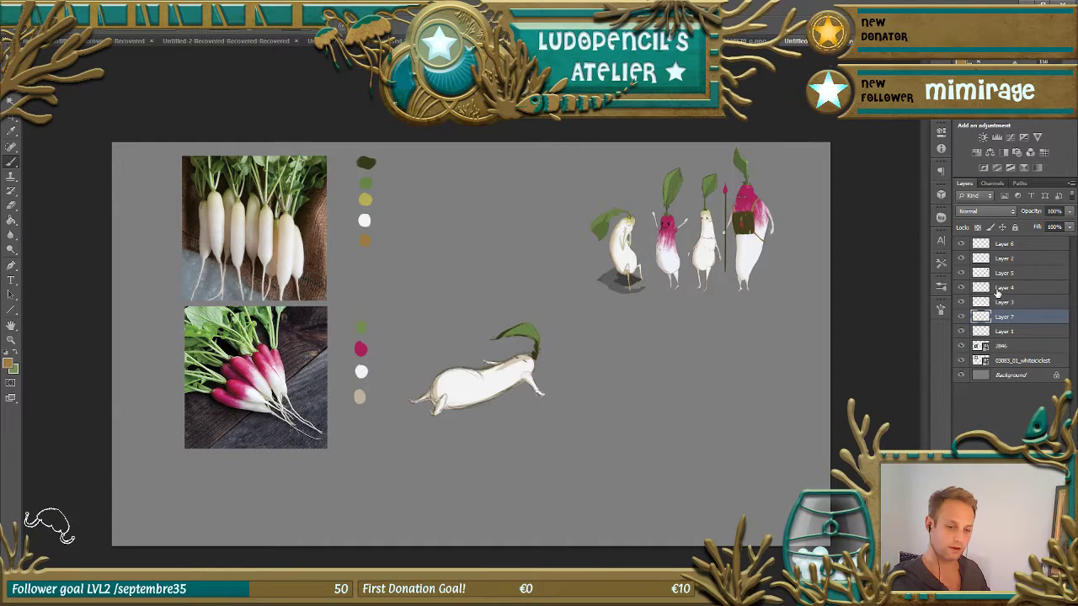
key("ctrl+t")
mouse_move(537, 344)
left_mouse_down()
mouse_move(637, 245)
mouse_move(619, 236)
left_mouse_up()
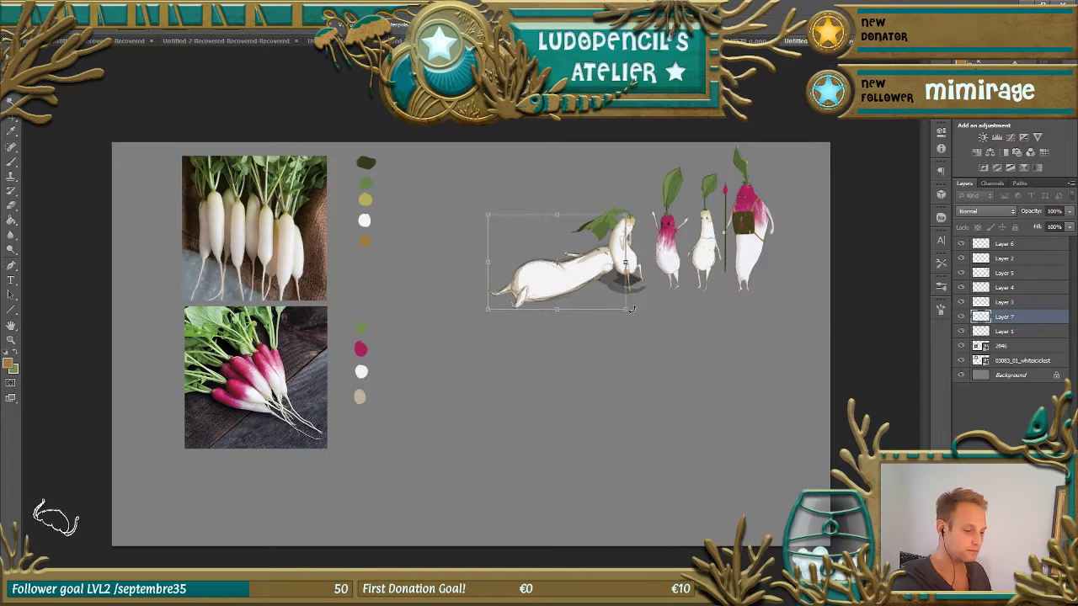
mouse_move(631, 309)
left_mouse_down()
mouse_move(598, 289)
mouse_move(777, 272)
mouse_move(738, 310)
mouse_move(747, 327)
mouse_move(804, 337)
left_mouse_up()
key("ctrl+z")
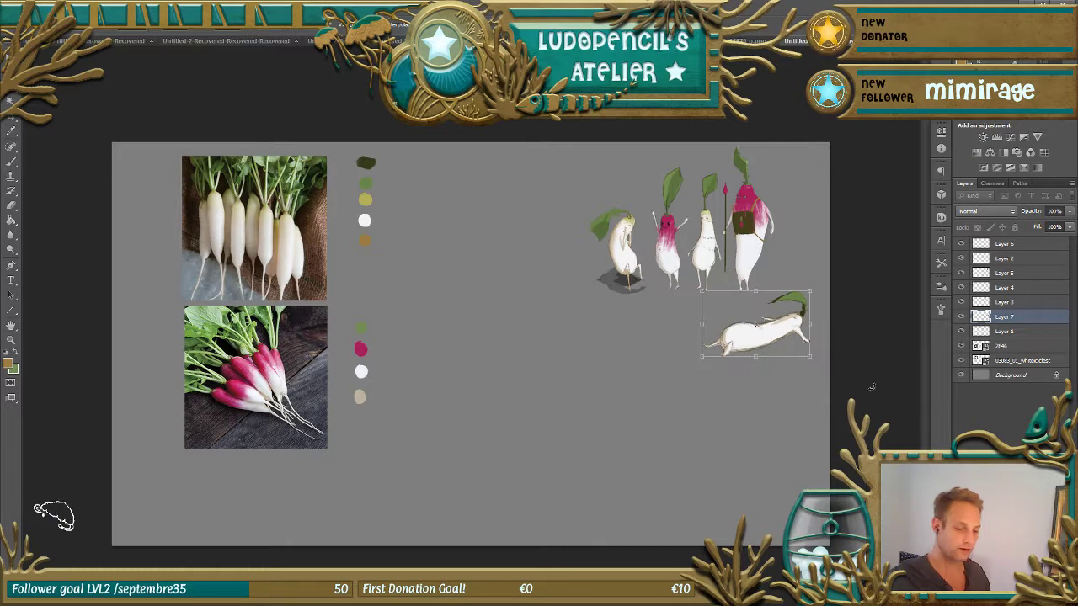
key("Return")
key("ctrl+z")
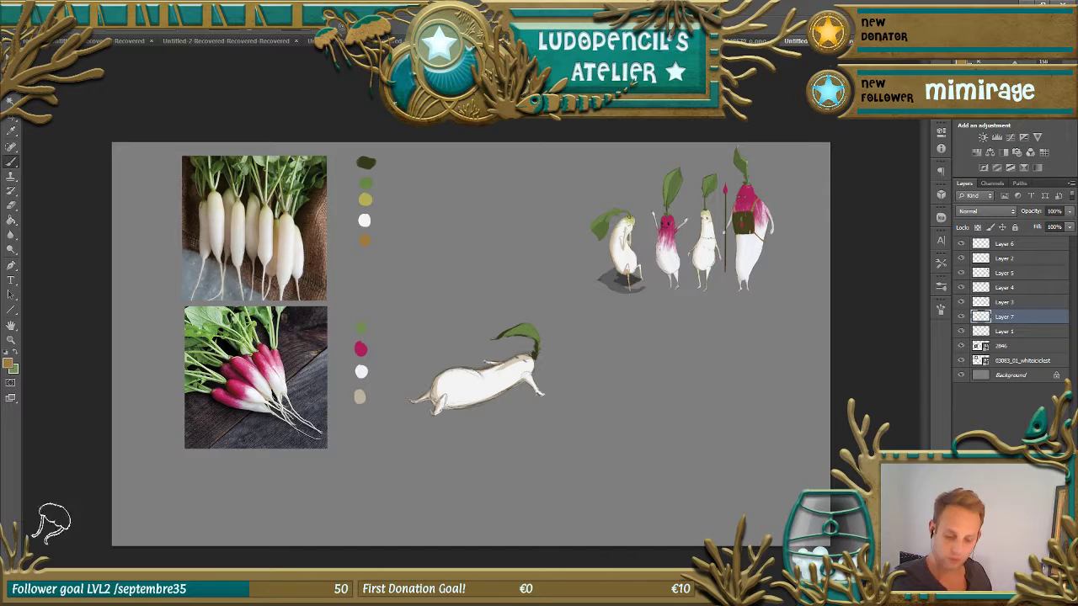
- Add a new layer beneath the lying radish and paint a black ground shadow around its feet and back with the Brush
key("ctrl+shift+alt+n")
key("ctrl+bracketleft")
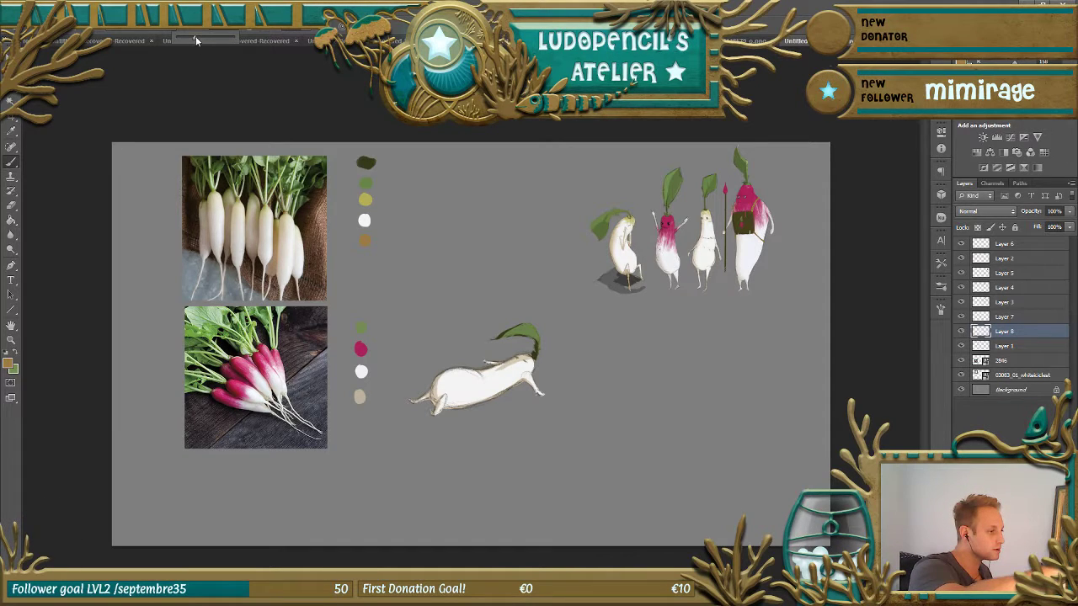
key("d")
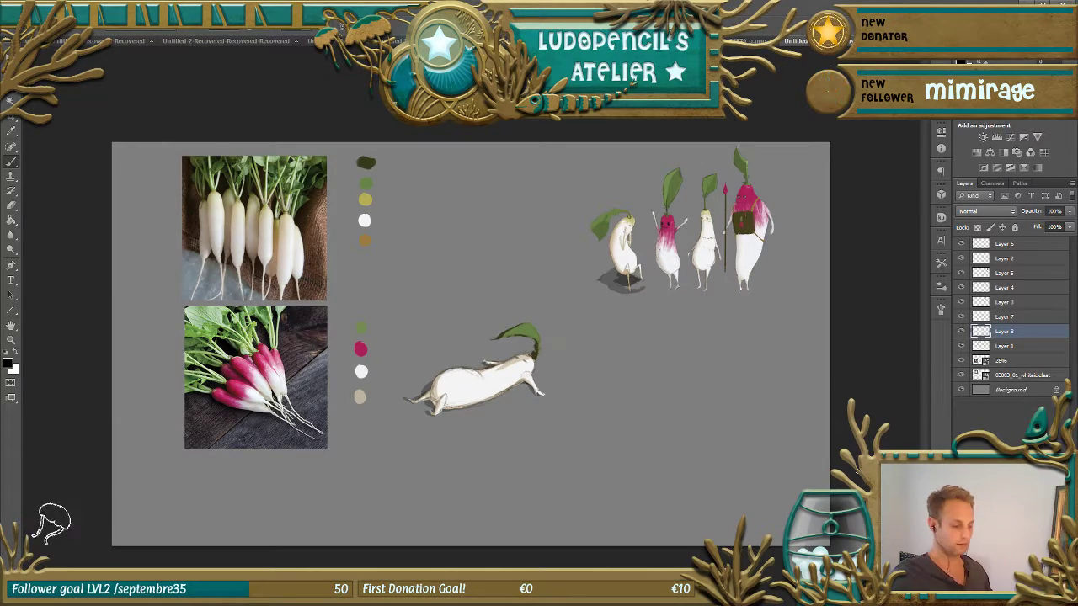
mouse_move(429, 380)
left_mouse_down()
mouse_move(465, 374)
mouse_move(427, 386)
left_mouse_up()
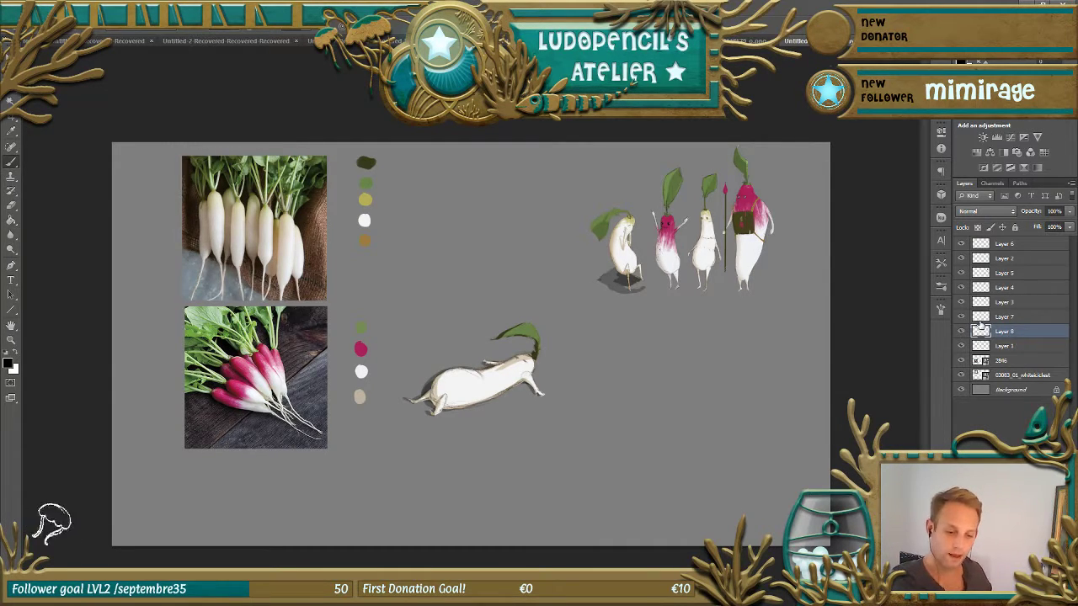
- Lower the shadow layer's opacity to about 48% and merge it with the lying radish layer
left_click(1025, 311, "shift")
left_click(1015, 331)
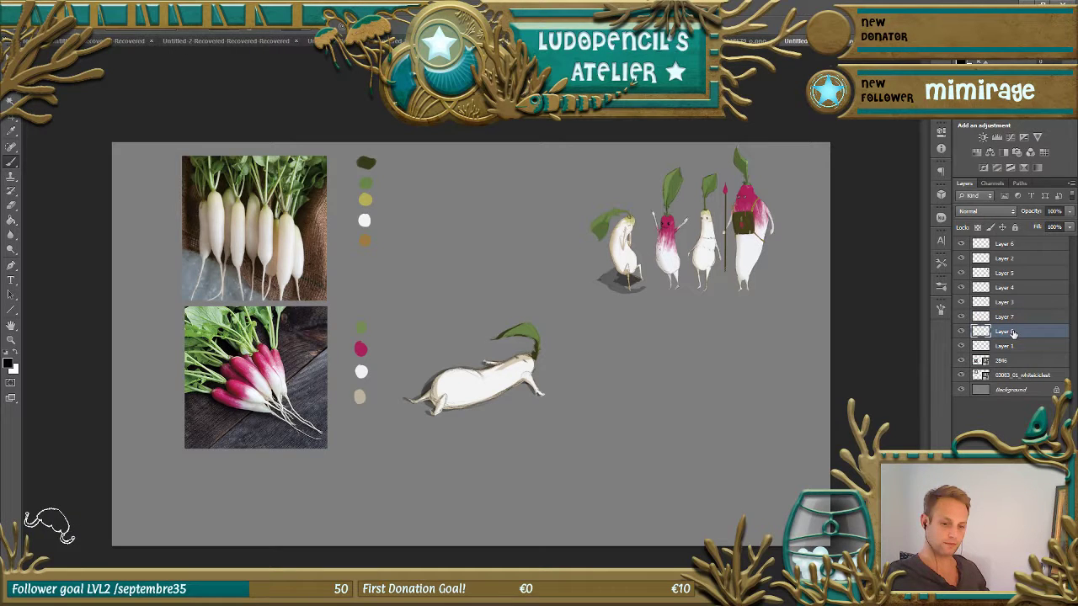
left_click_drag(1070, 214, 1042, 228)
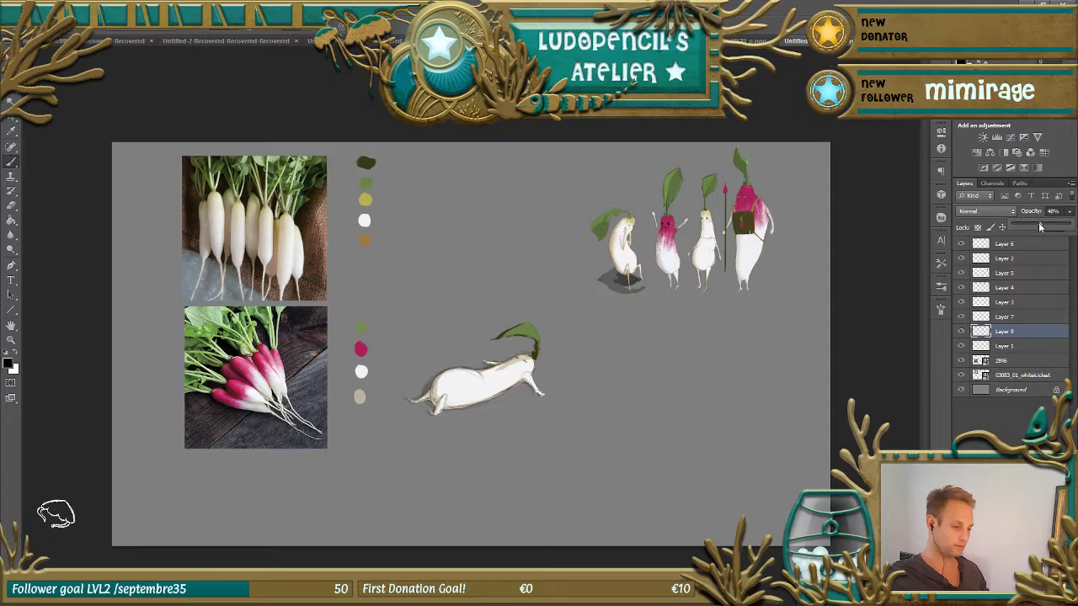
right_click(1017, 227)
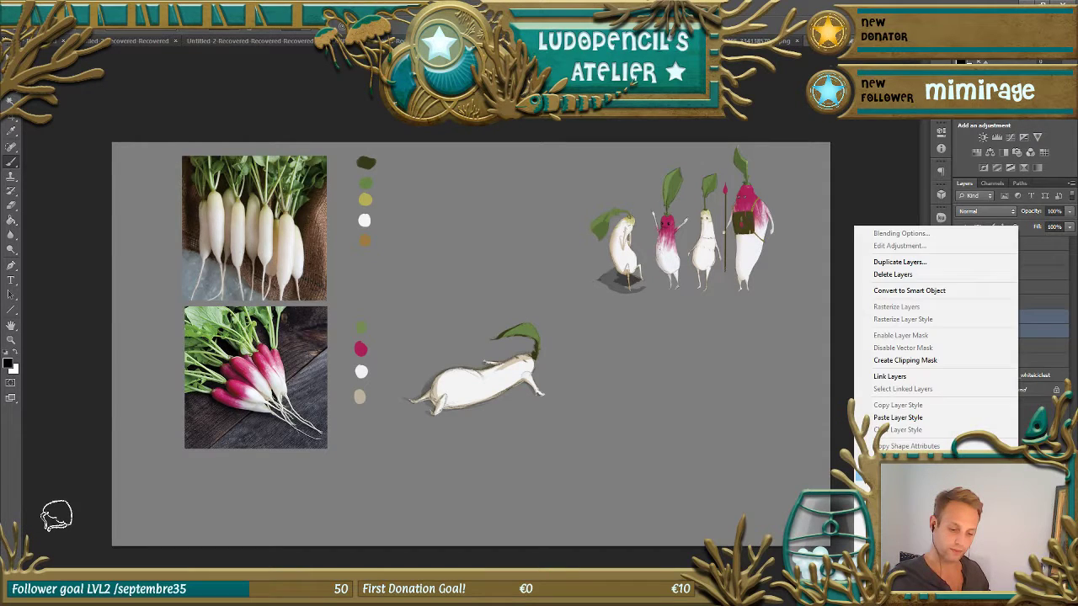
left_click(897, 475)
- Scale the lying radish down with Free Transform and place it below the spear-carrying radish at the end of the lineup
key("ctrl+t")
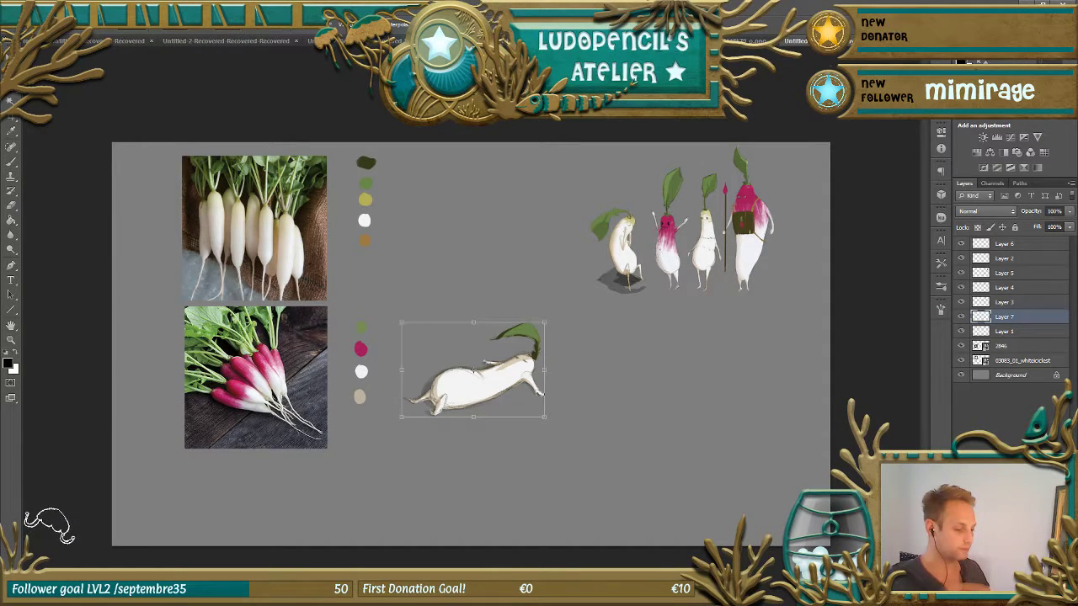
mouse_move(546, 322)
left_mouse_down()
mouse_move(505, 348)
mouse_move(772, 319)
left_mouse_up()
key("Return")
key("b")
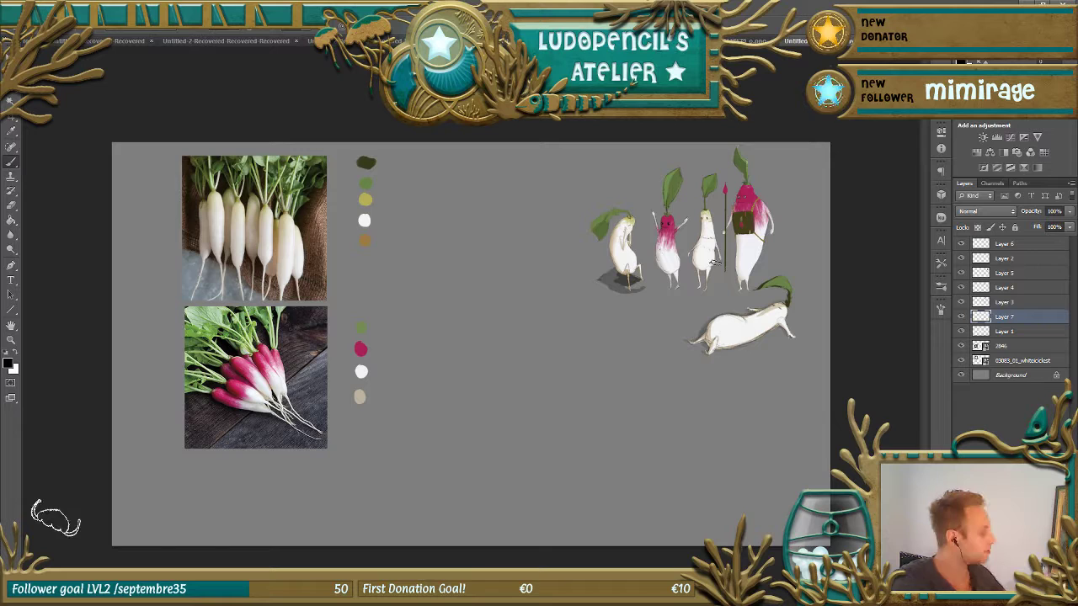
mouse_move(749, 336)
left_mouse_down()
mouse_move(746, 345)
mouse_move(785, 336)
mouse_move(744, 338)
mouse_move(758, 311)
mouse_move(764, 331)
left_mouse_up()
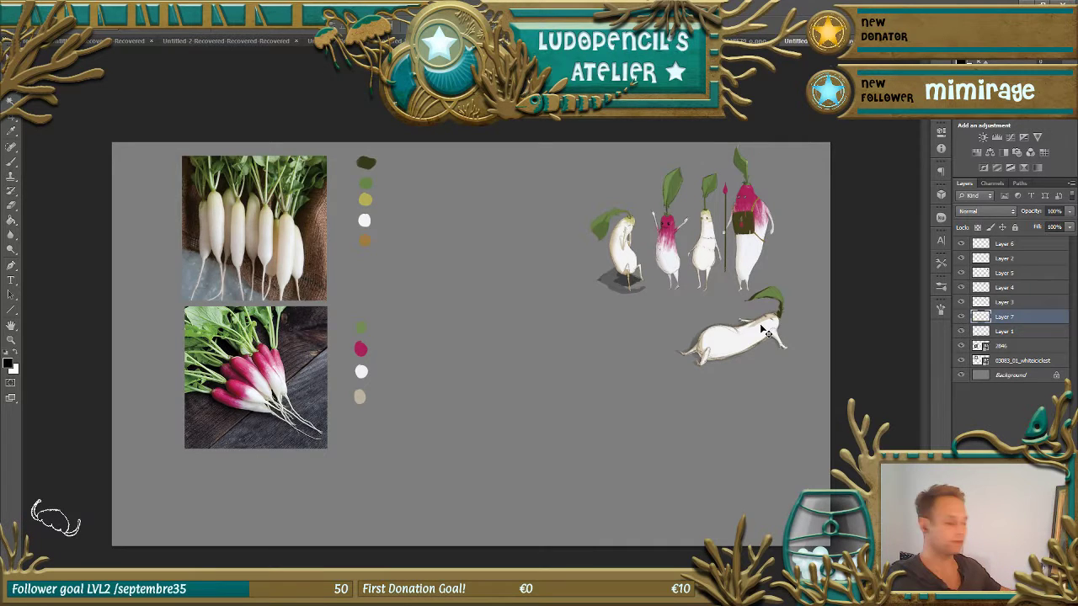
- Examine the radish lineup with the lying radish up close and as a whole, alongside the reference photos and swatches
scroll(475, 351, "up", 5)
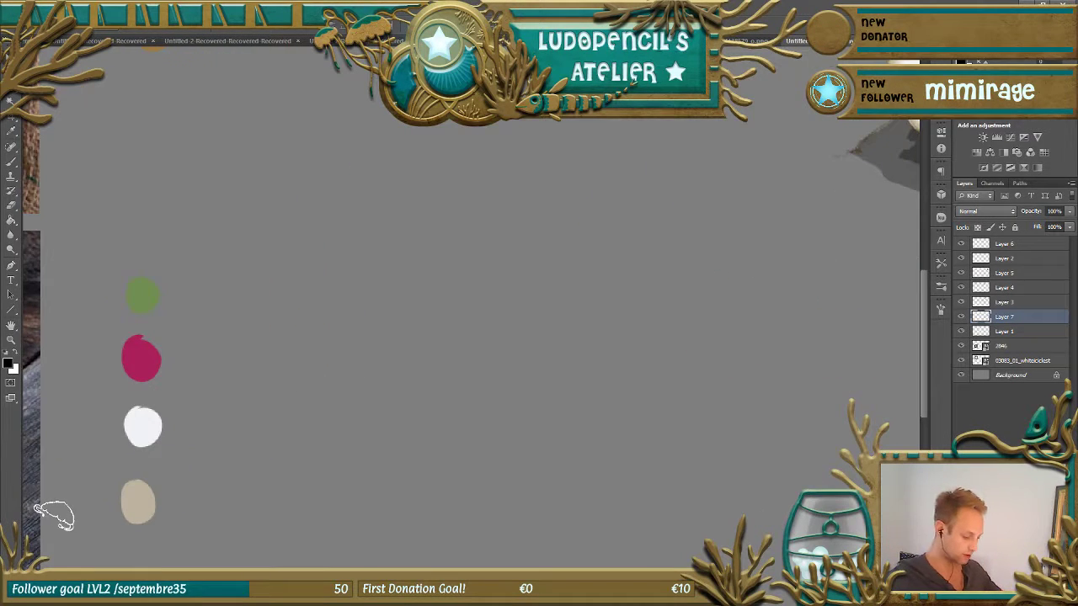
scroll(673, 253, "down", 5)
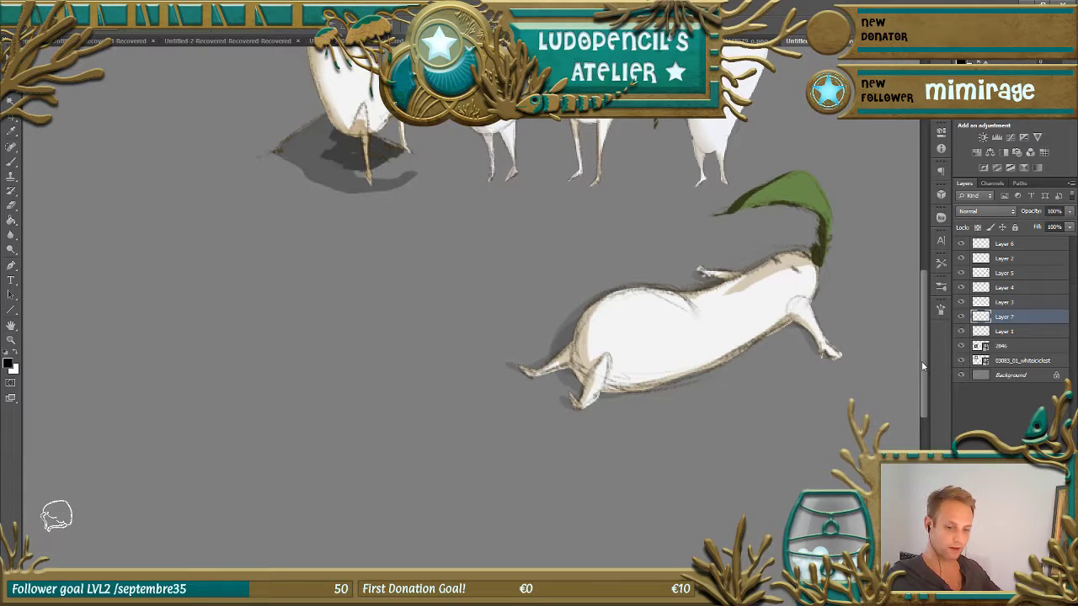
scroll(927, 292, "down", 3)
scroll(931, 296, "down", 4)
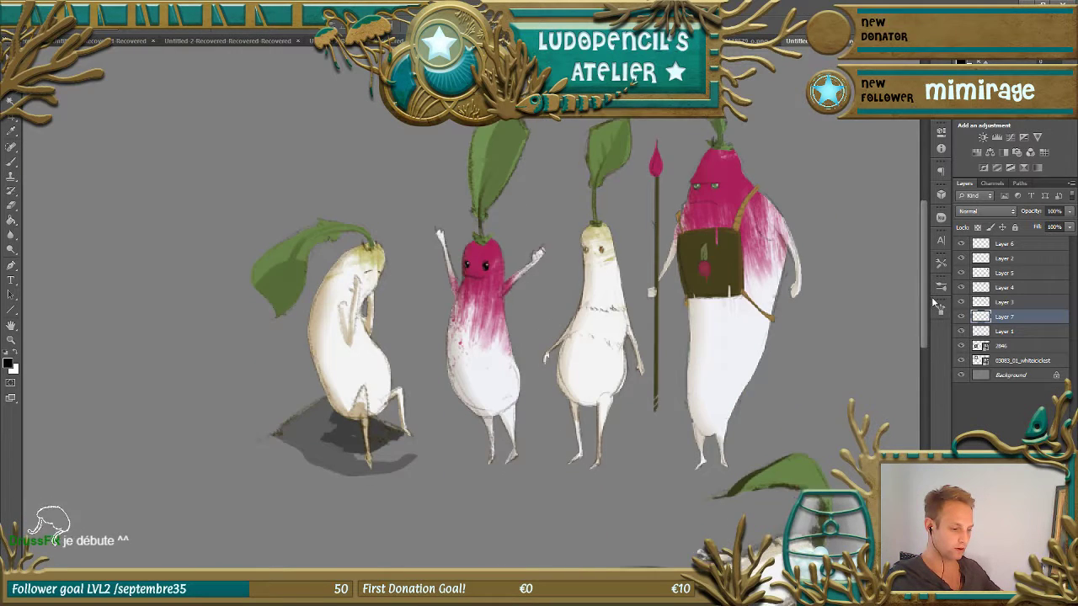
scroll(926, 303, "down", 4)
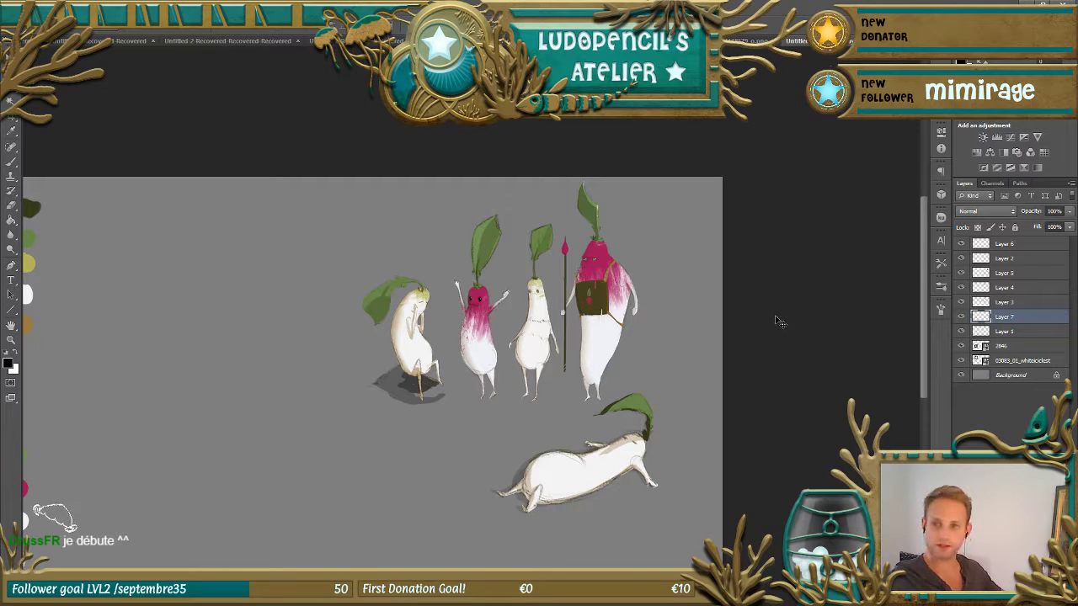
key("ctrl+plus")
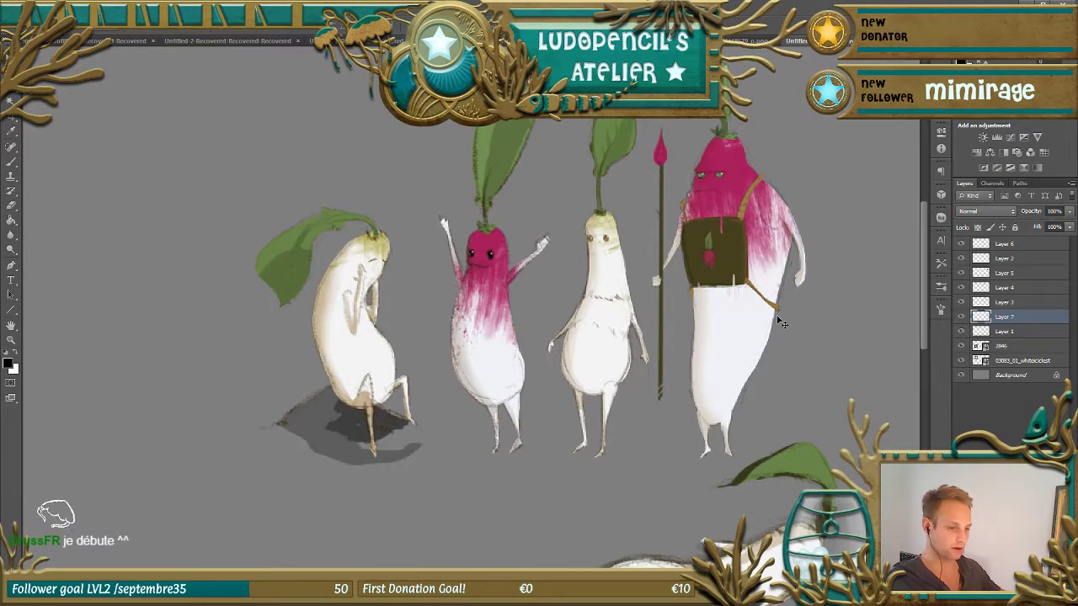
key("ctrl+minus")
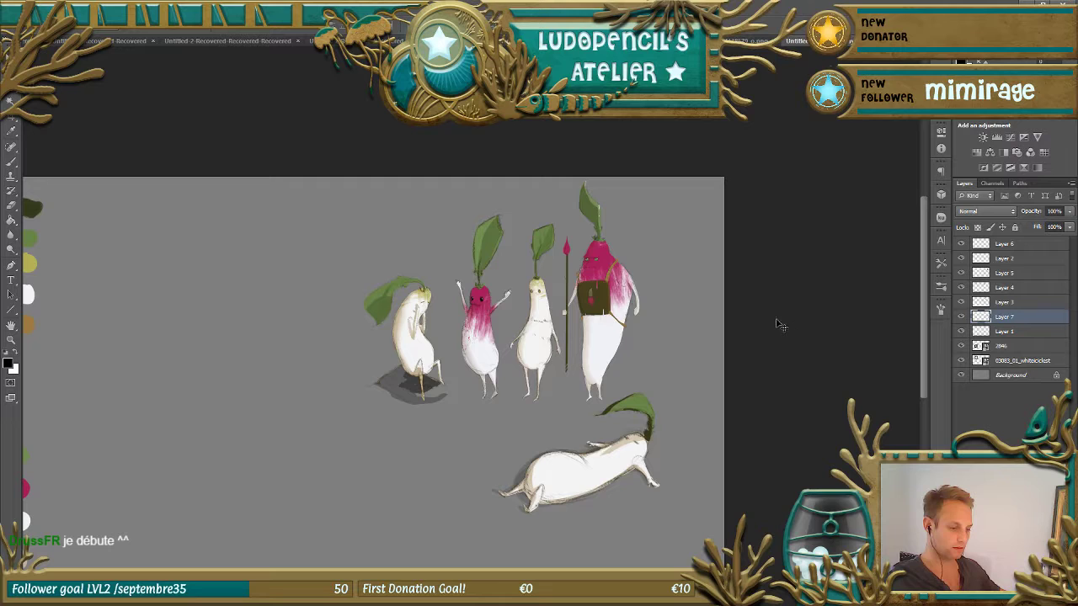
key("ctrl+plus")
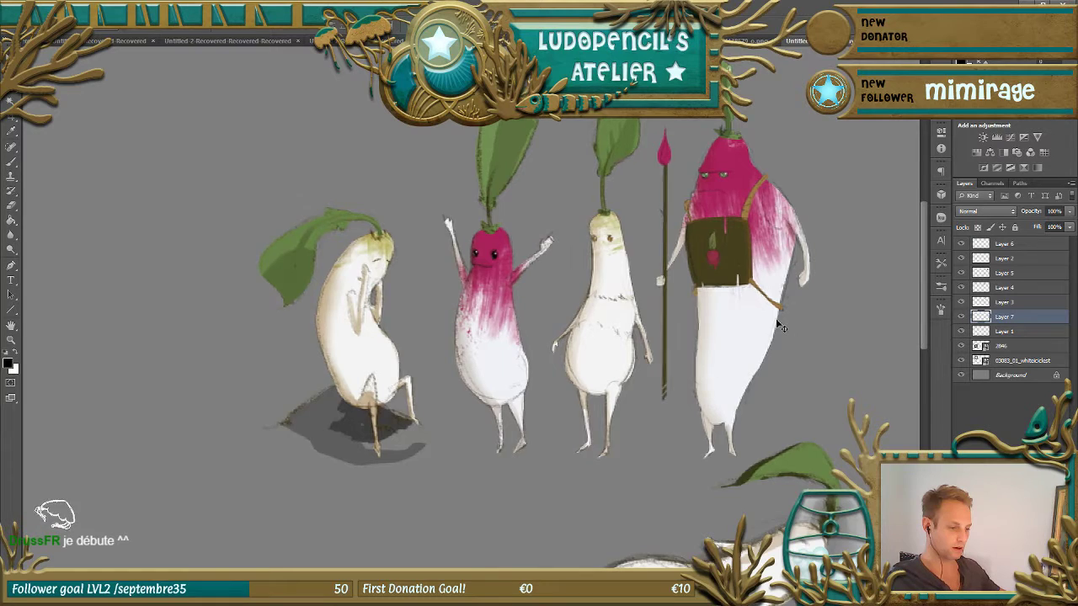
key("ctrl+minus")
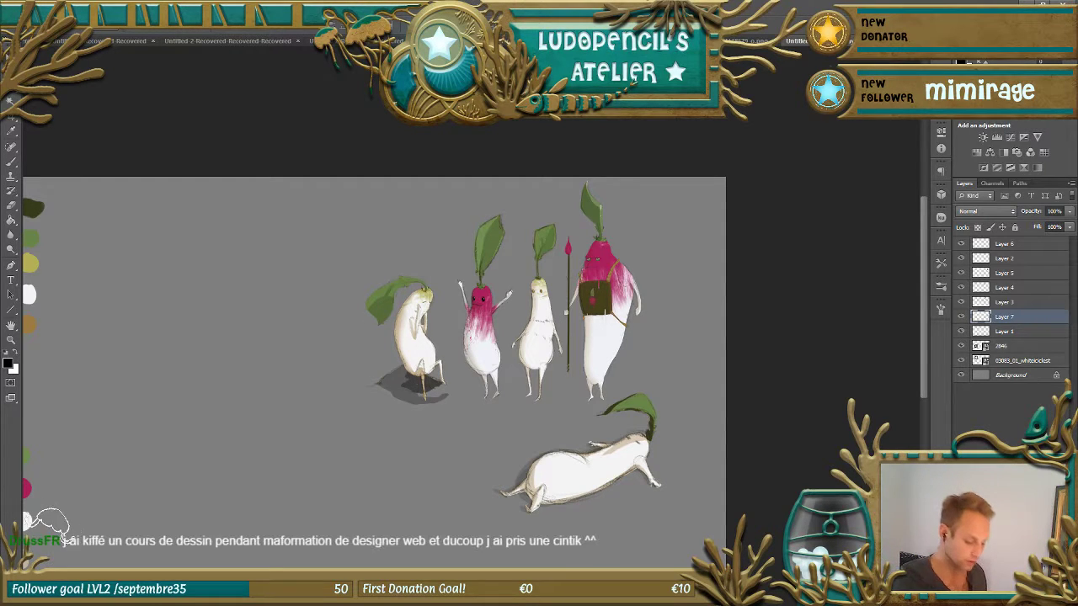
scroll(374, 370, "left", 5)
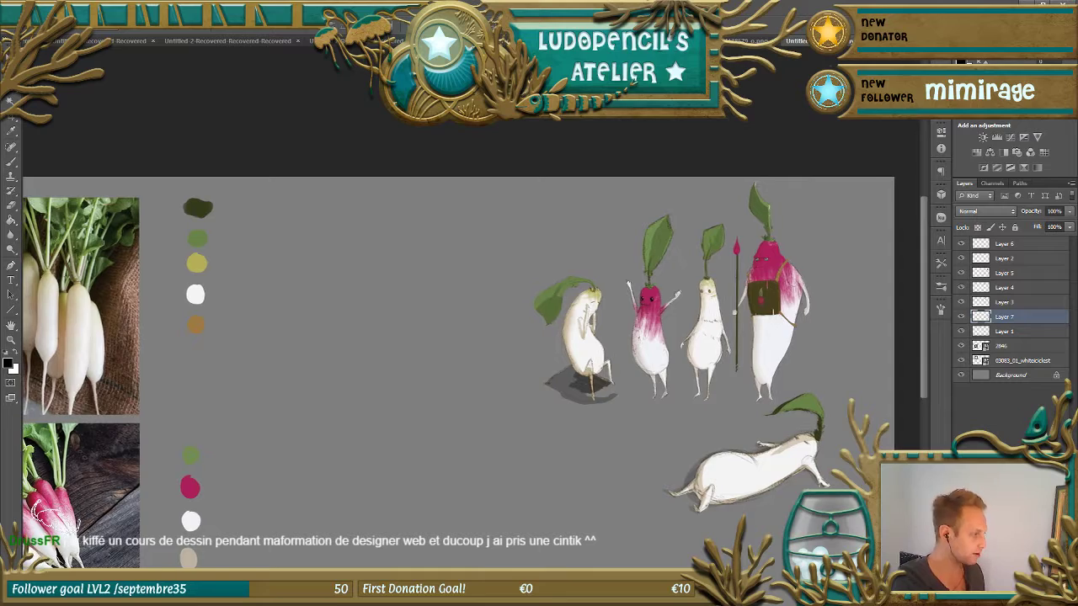
scroll(688, 76, "down", 2)
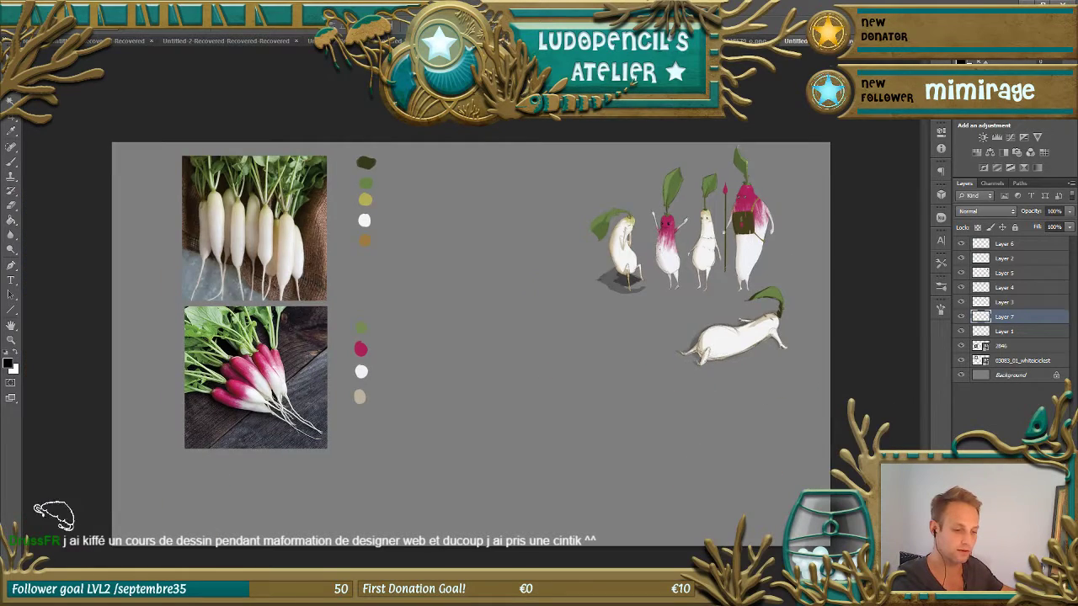
scroll(457, 347, "up", 2)
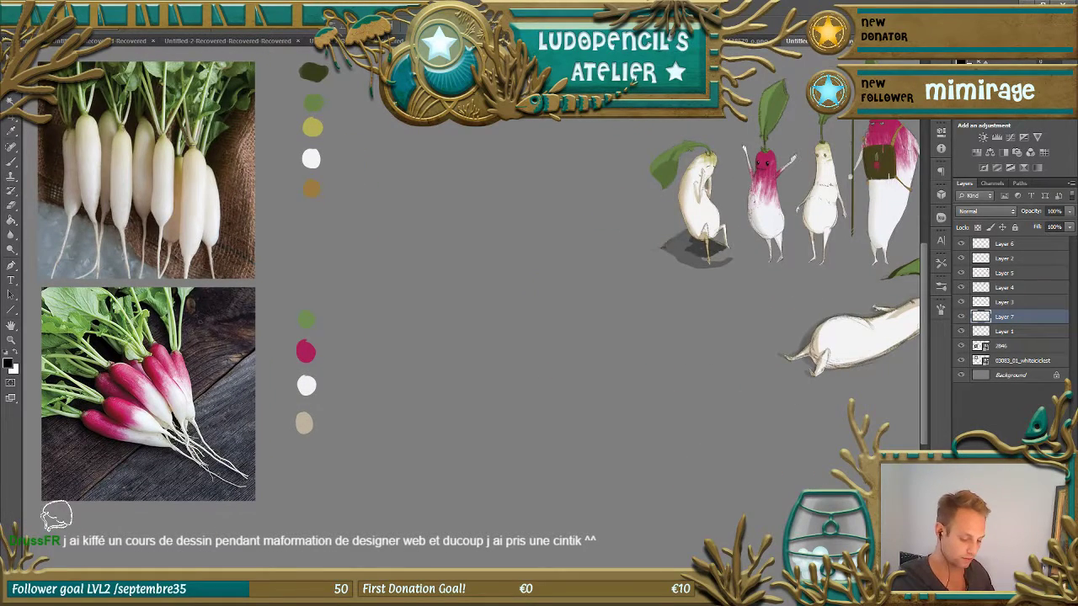
scroll(925, 362, "right", 3)
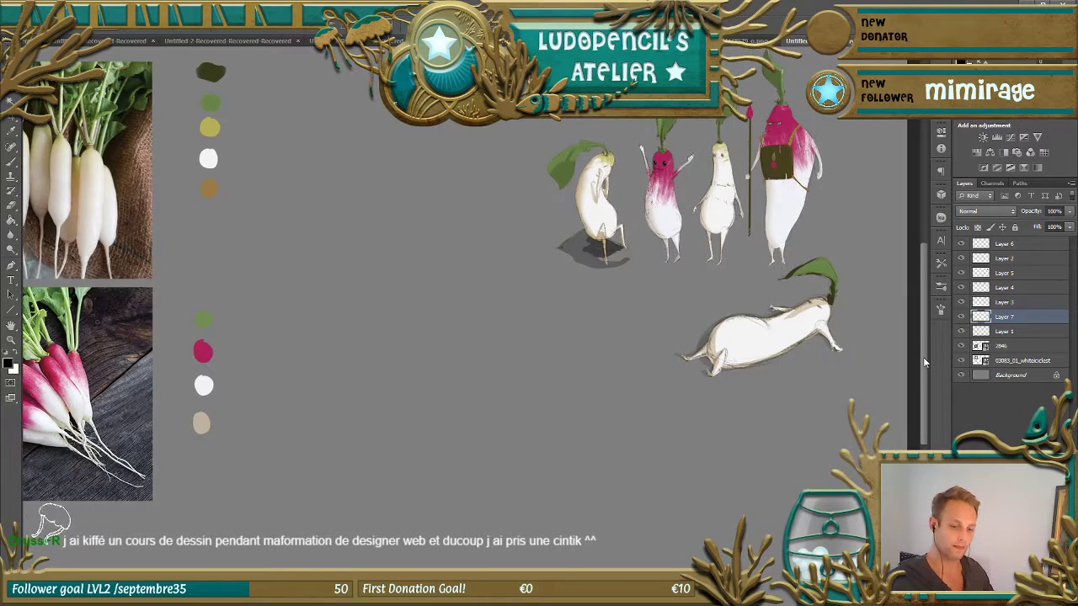
scroll(923, 337, "up", 3)
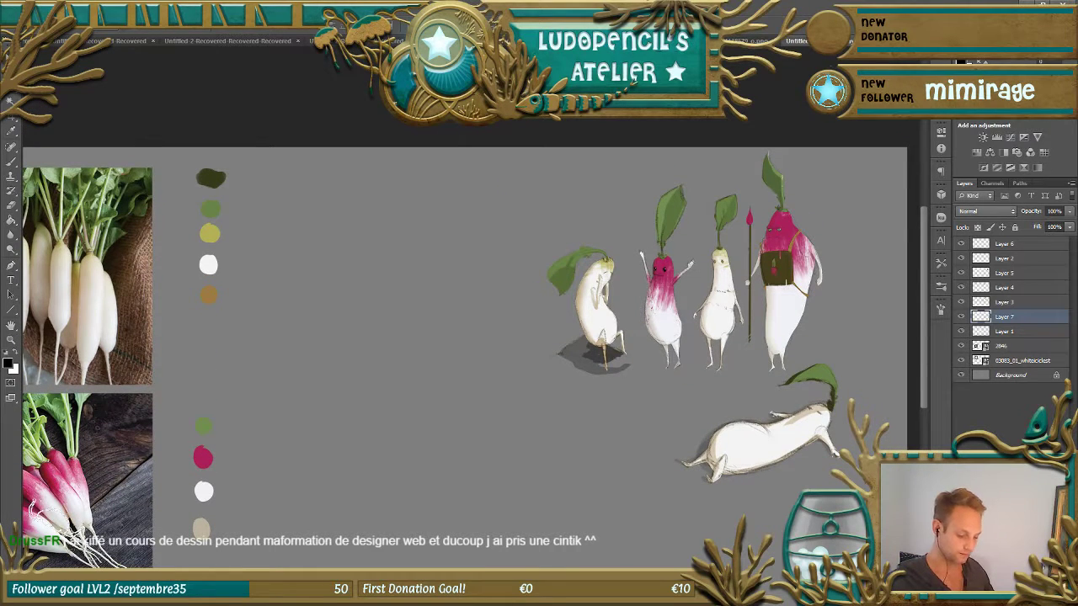
scroll(920, 316, "left", 2)
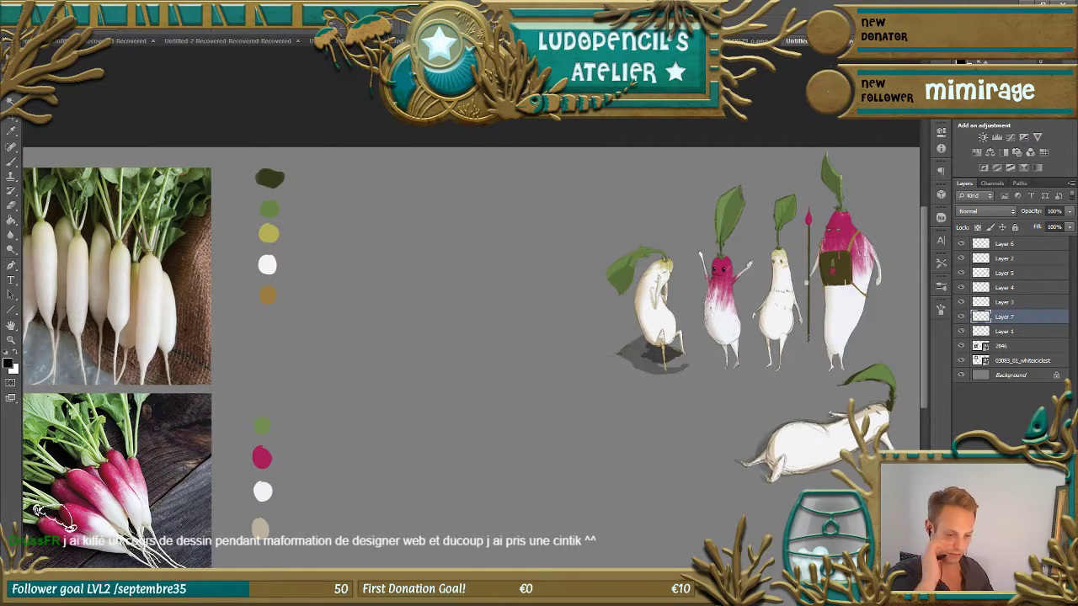
- Check what the lying radish layer and the layer beneath it contain by toggling their visibility
left_click(961, 316)
left_click(960, 317)
left_click(961, 332)
left_click(961, 332)
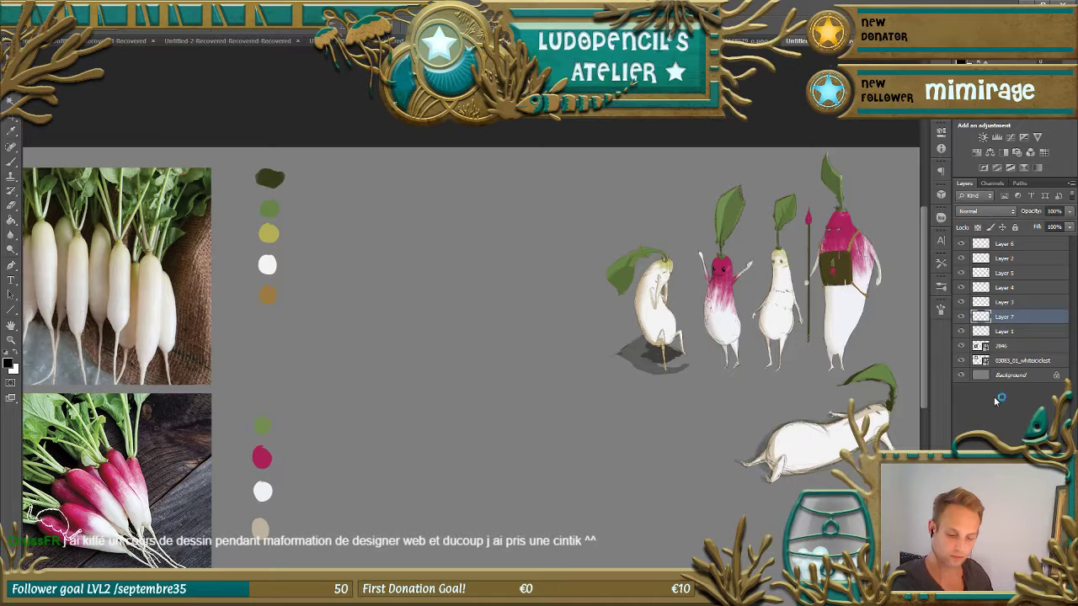
- Add a new layer above the lying radish and choose a Brush preset for sketching
key("ctrl+shift+alt+n")
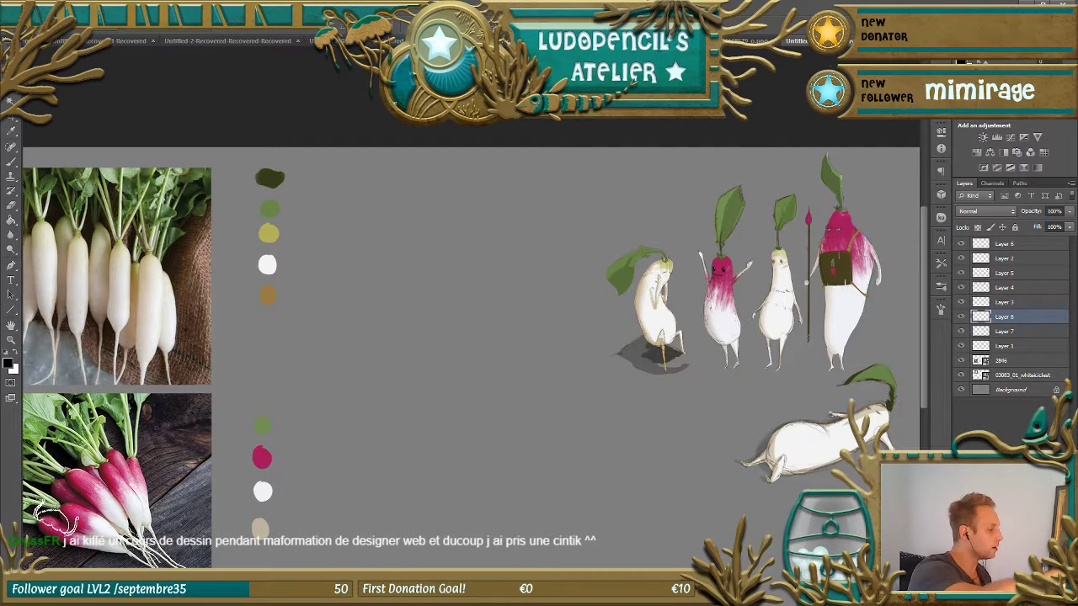
left_click(11, 160)
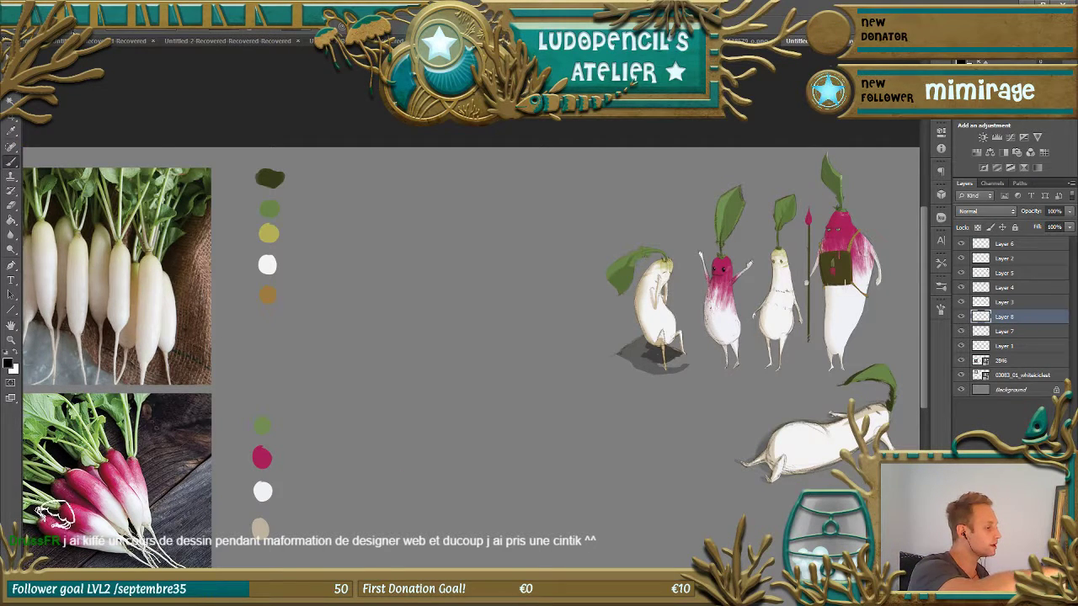
left_click(69, 32)
left_click(40, 150)
key("Return")
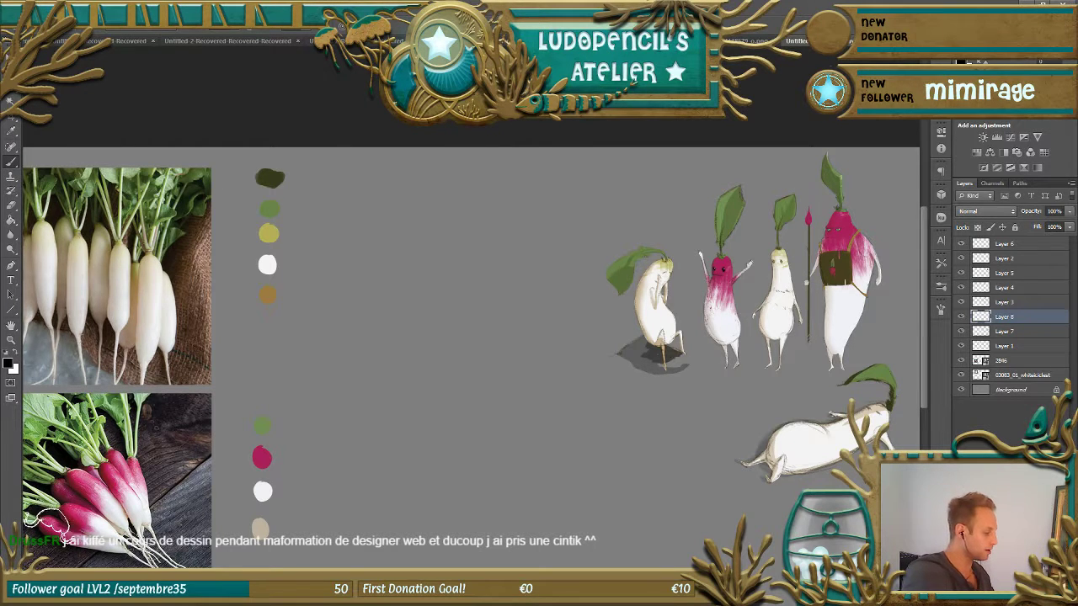
- Set the foreground colour to a very dark brown for sketching
left_click(10, 366)
left_click_drag(762, 432, 774, 476)
left_click(805, 487)
left_click(916, 347)
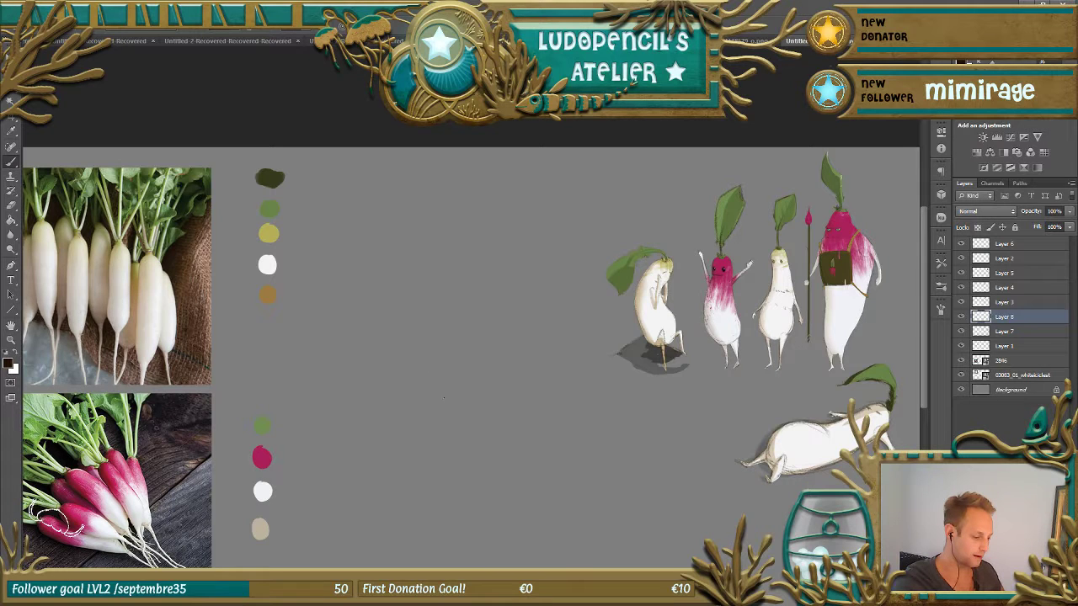
- Sketch a plump radish figure with short legs, an arm, a glum face and a leaf, cleaning the head outline with the Eraser
left_click(961, 318)
left_click(961, 318)
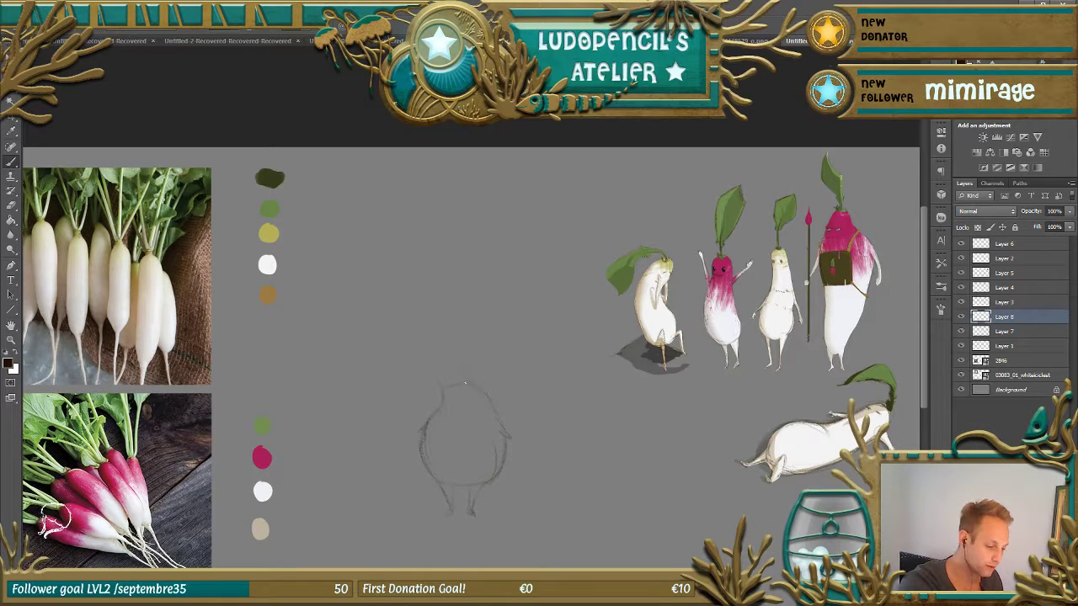
left_click(12, 205)
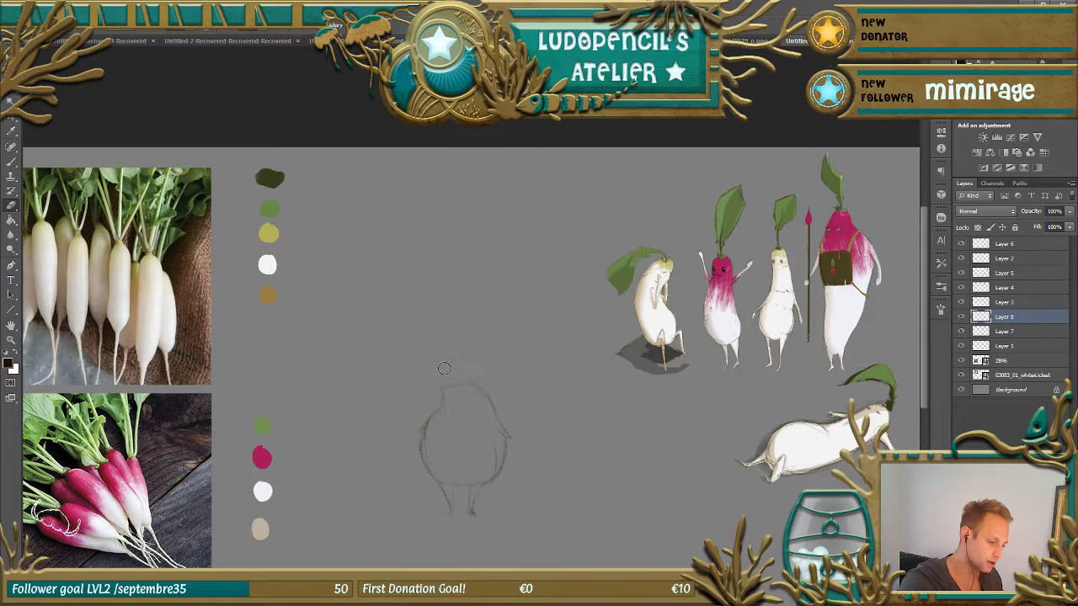
left_click(12, 162)
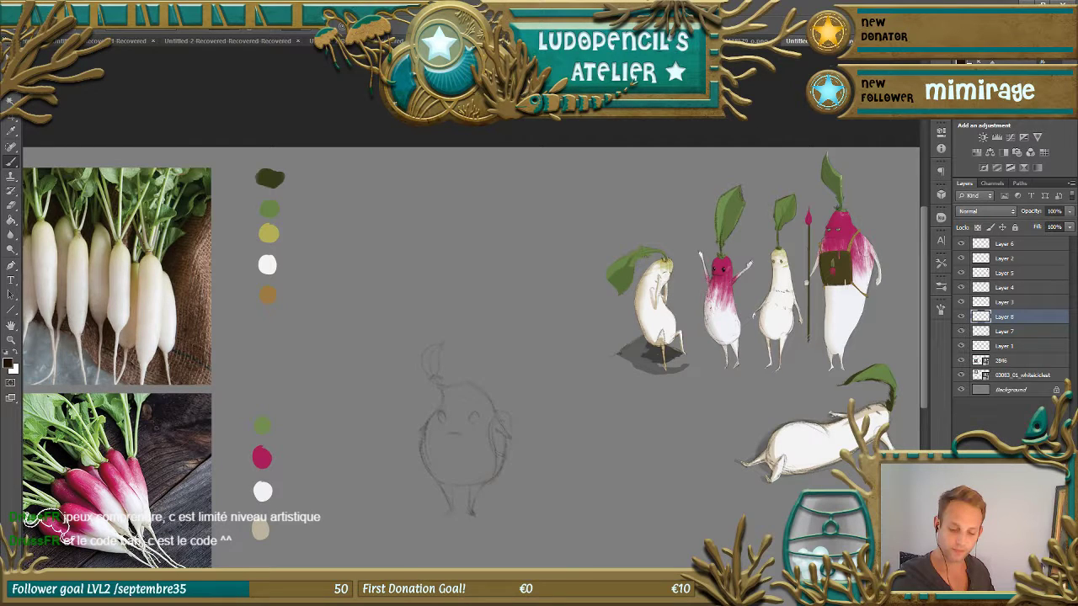
- Add a new layer and lasso the plump radish's body and both legs along the sketched outline
key("ctrl+shift+alt+n")
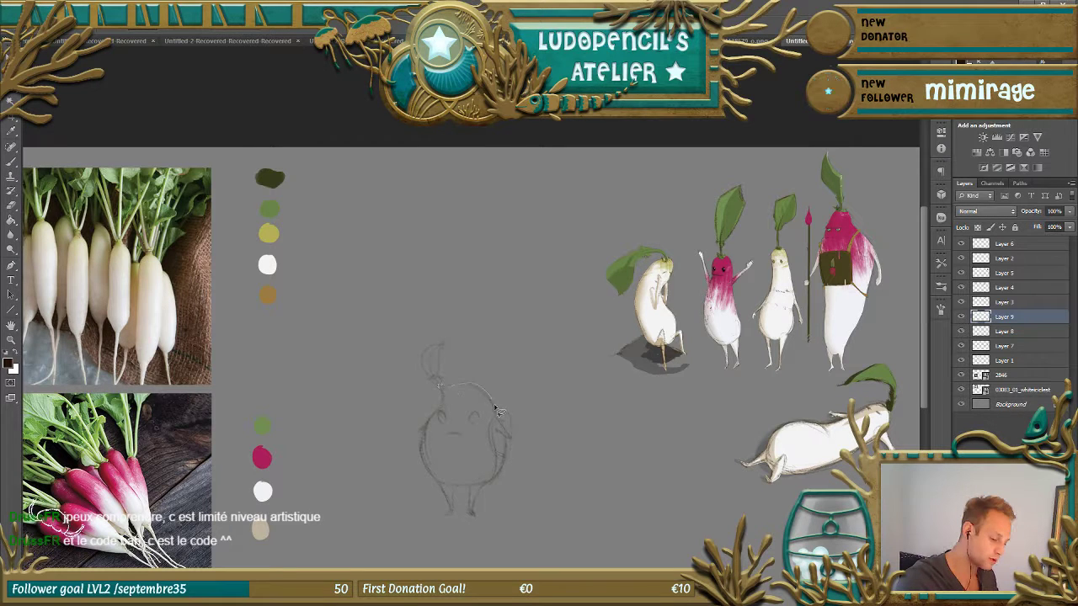
mouse_move(496, 410)
left_mouse_down()
mouse_move(505, 463)
mouse_move(478, 488)
mouse_move(446, 491)
mouse_move(424, 472)
mouse_move(421, 447)
mouse_move(445, 391)
left_mouse_up()
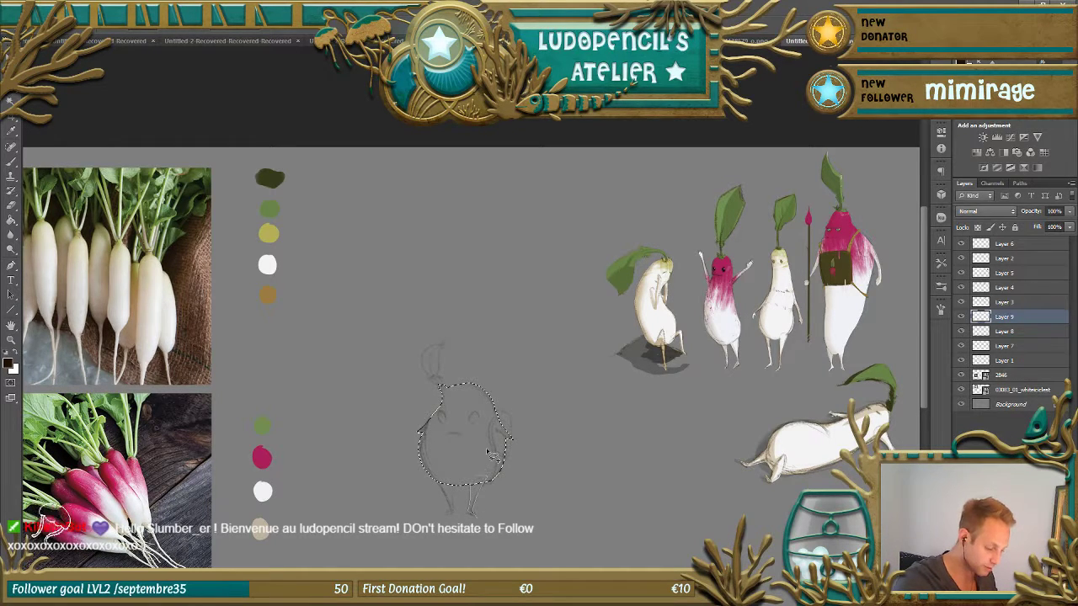
mouse_move(481, 484)
left_mouse_down()
mouse_move(470, 510)
mouse_move(439, 482)
left_mouse_up()
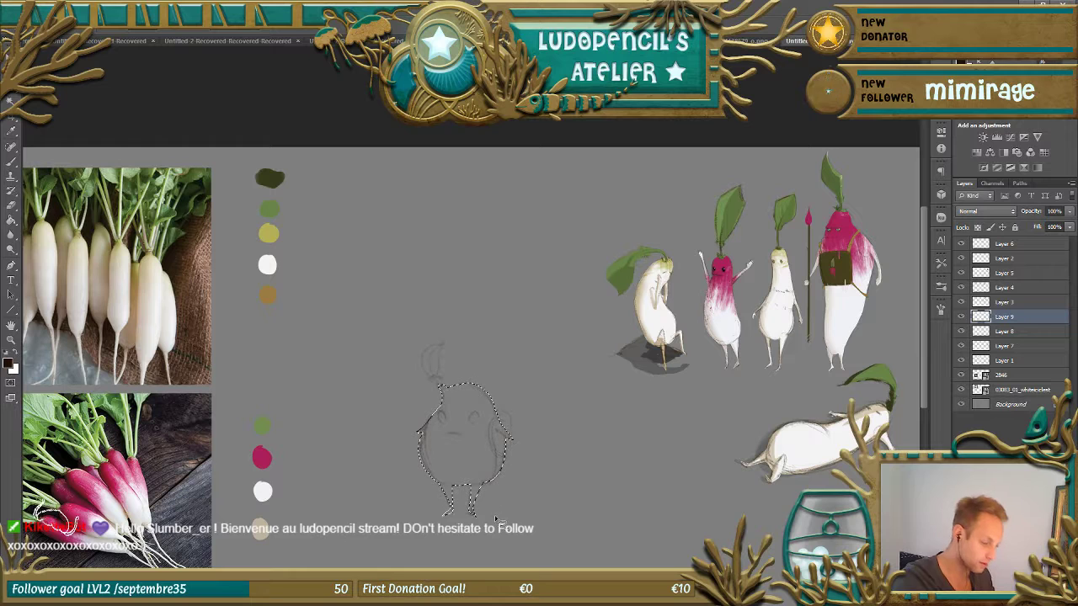
- Fill the body selection on a new layer above the sketch with the off-white sampled from the lower swatch column
left_click(12, 222)
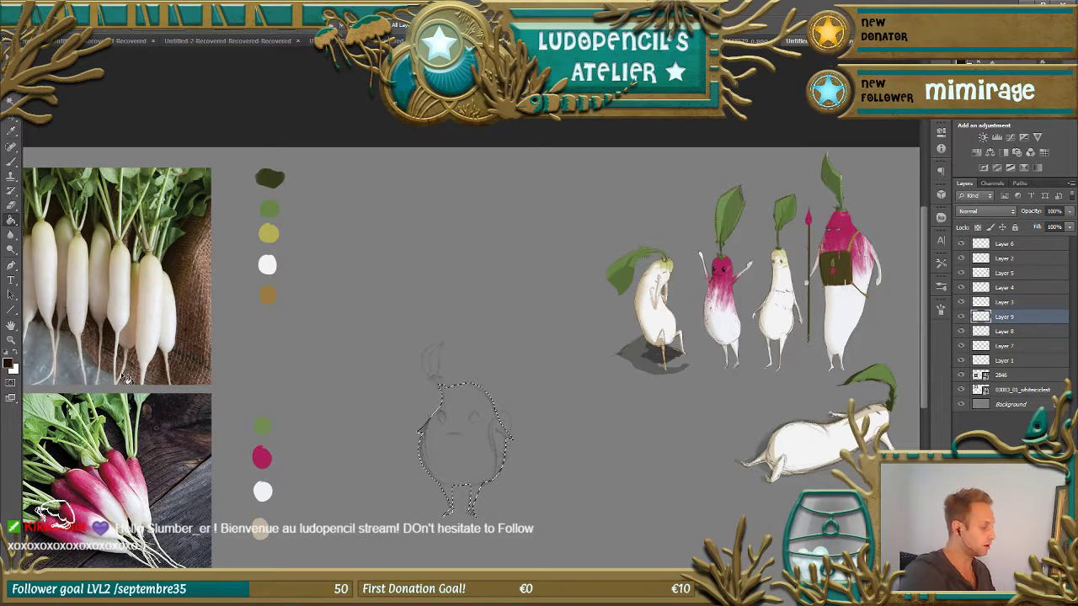
left_click(1005, 331)
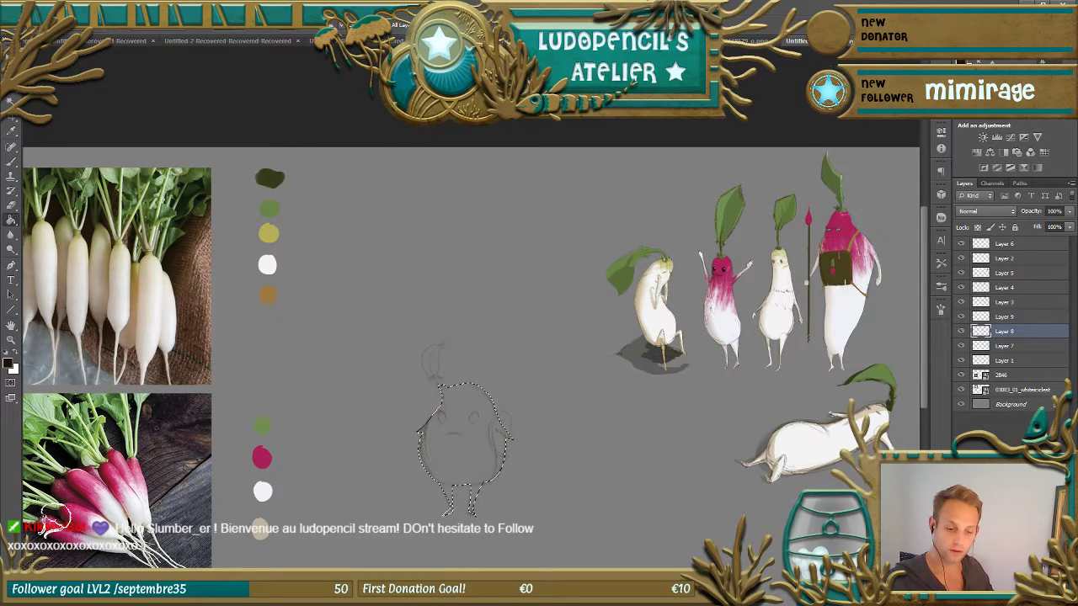
key("ctrl+shift+alt+n")
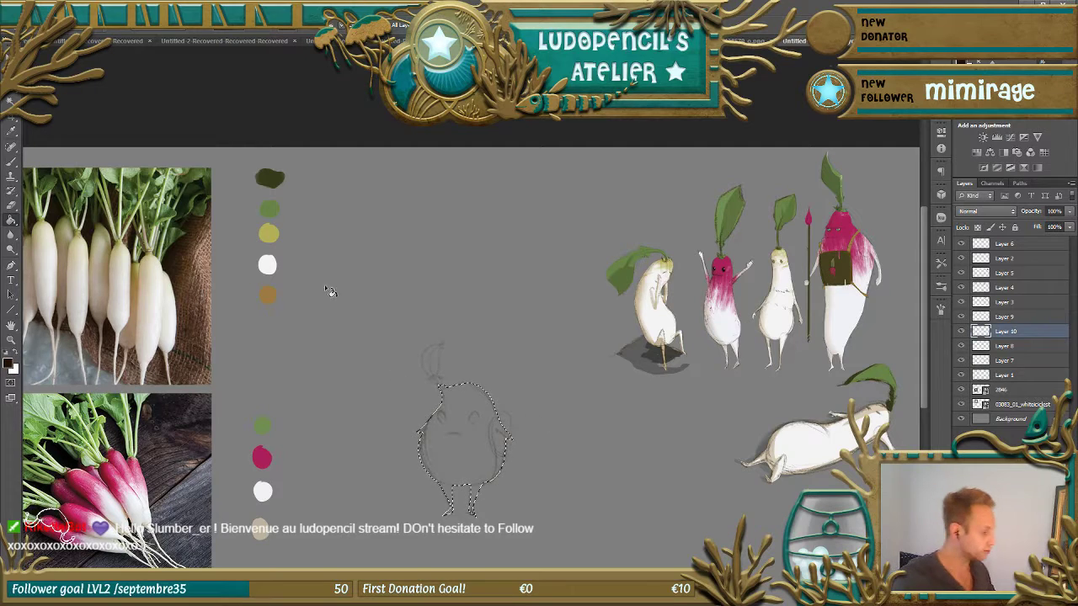
left_click(265, 489, "alt")
left_click(499, 488)
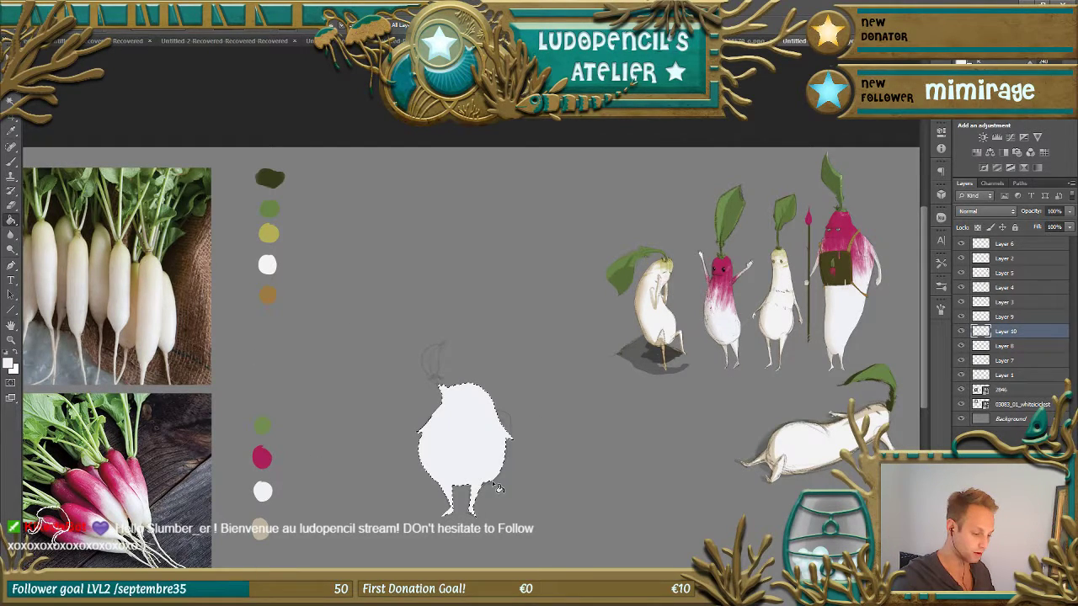
- Move the off-white body fill layer beneath the sketch layer
left_click(962, 346)
left_click(961, 346)
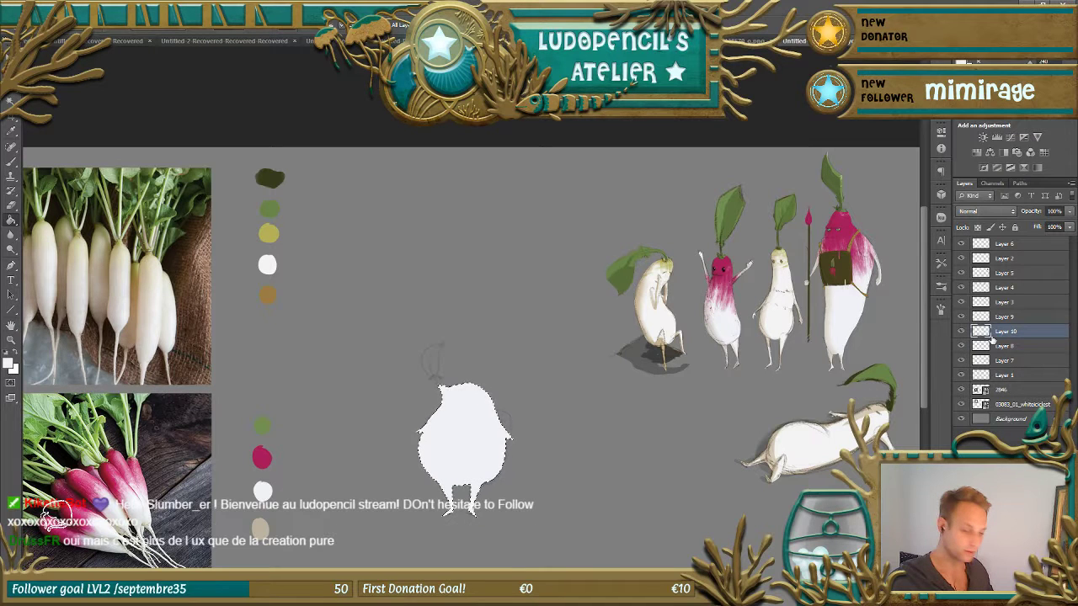
left_click_drag(1000, 349, 998, 354)
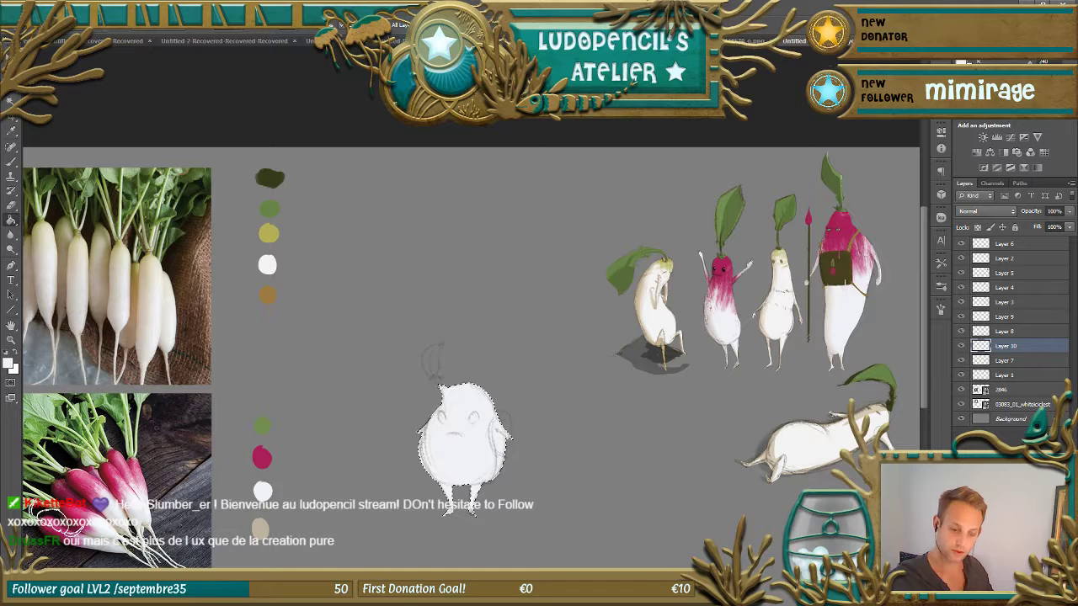
- Clip the sketch layer to a new layer above the off-white fill and sample the magenta swatch as the foreground colour
key("ctrl+shift+alt+n")
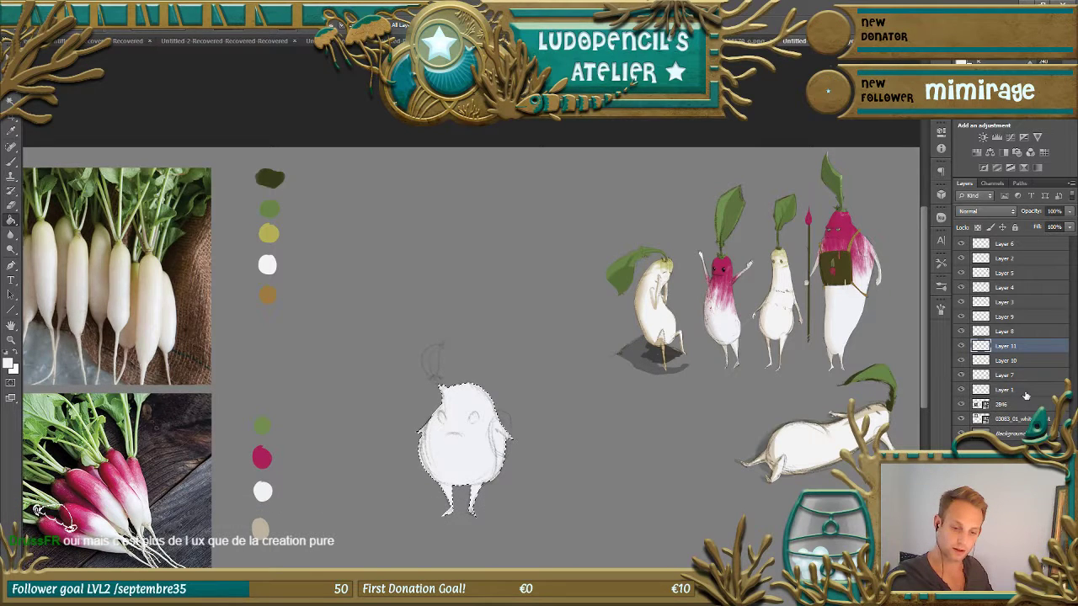
right_click(1014, 332)
left_click(917, 357)
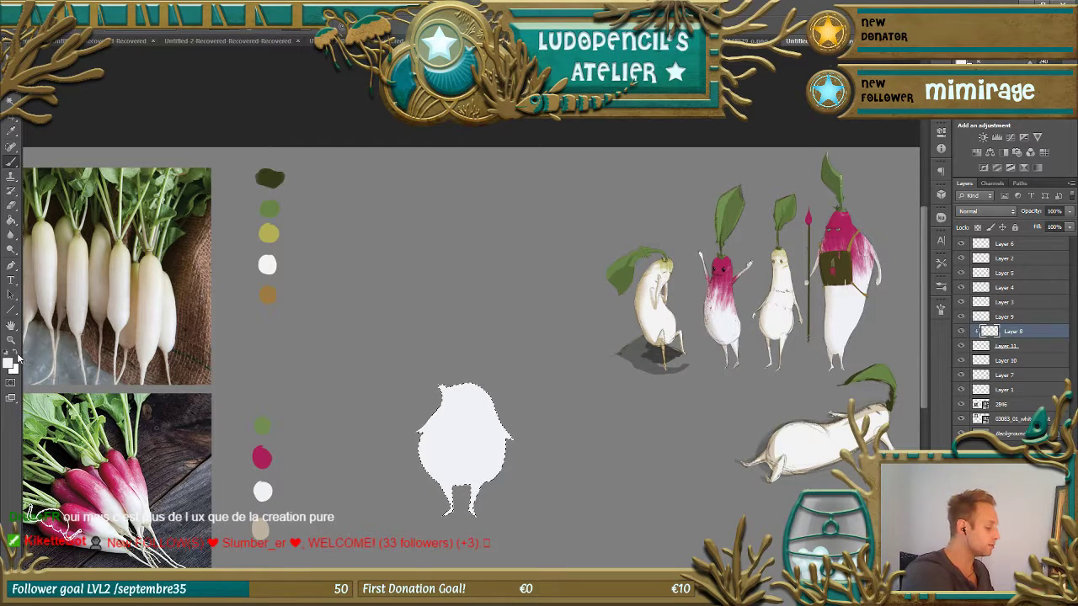
left_click(269, 455, "alt")
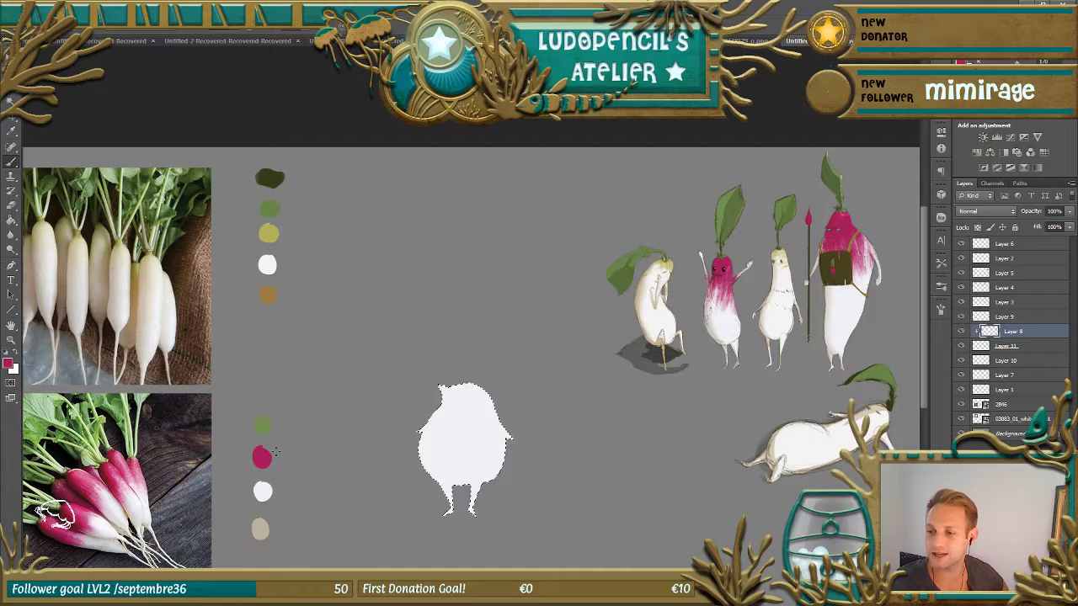
mouse_move(52, 518)
left_mouse_down()
mouse_move(66, 532)
mouse_move(52, 538)
mouse_move(35, 508)
left_mouse_up()
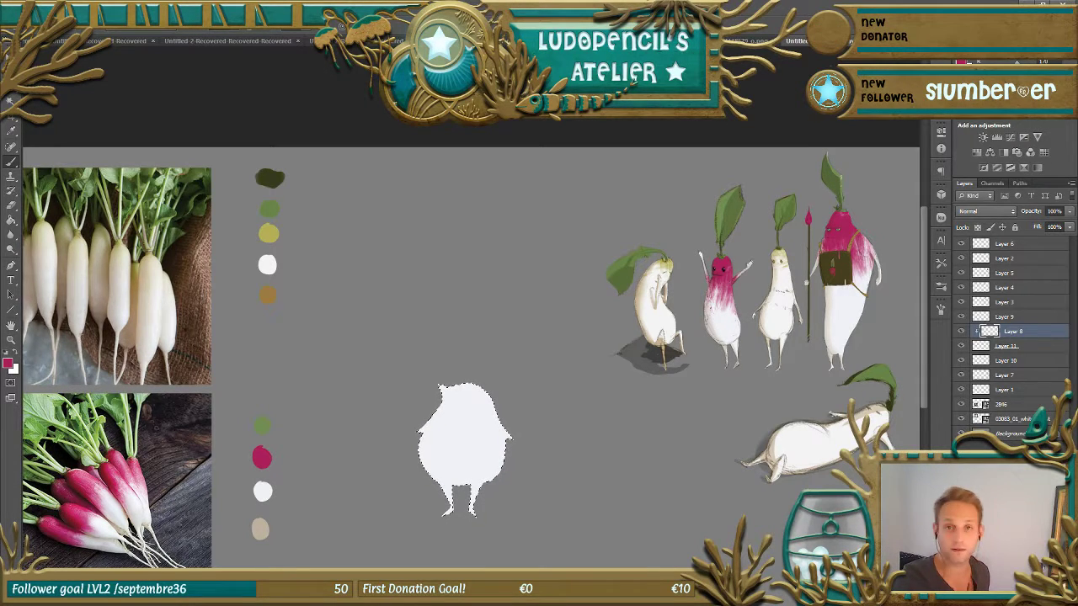
- Release the clipping mask on the sketch layer and check the sketch by toggling its visibility
left_click(961, 332)
left_click(973, 333)
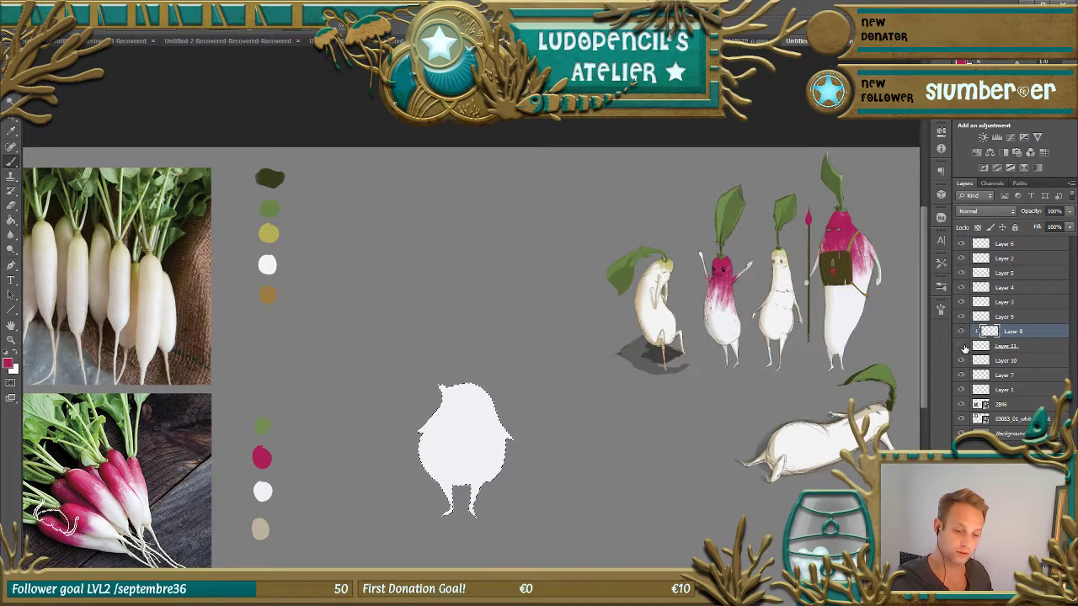
right_click(1014, 333)
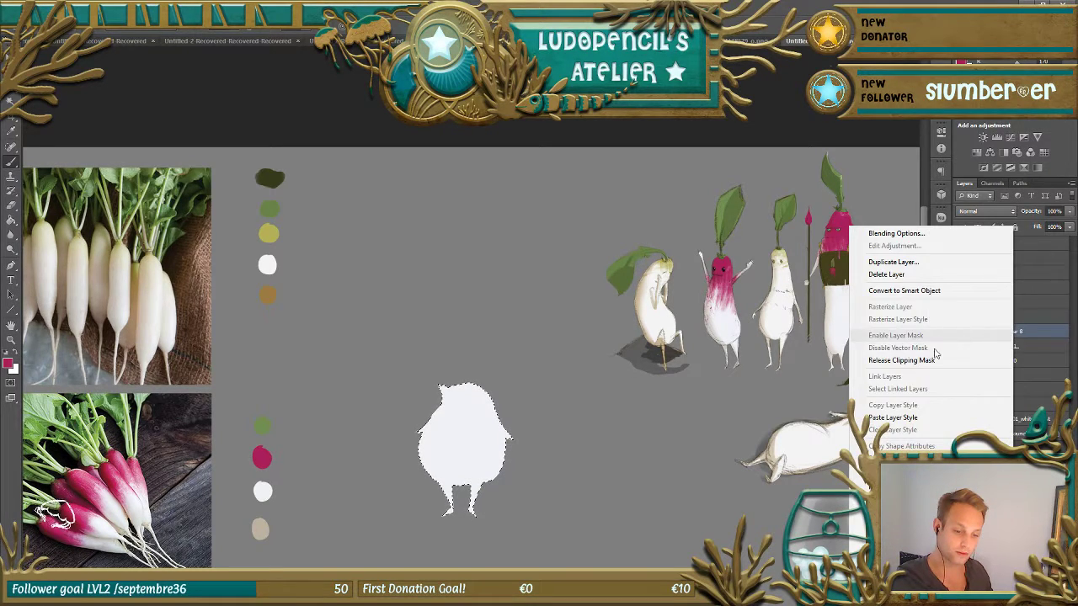
left_click(935, 359)
left_click(962, 332)
left_click(969, 333)
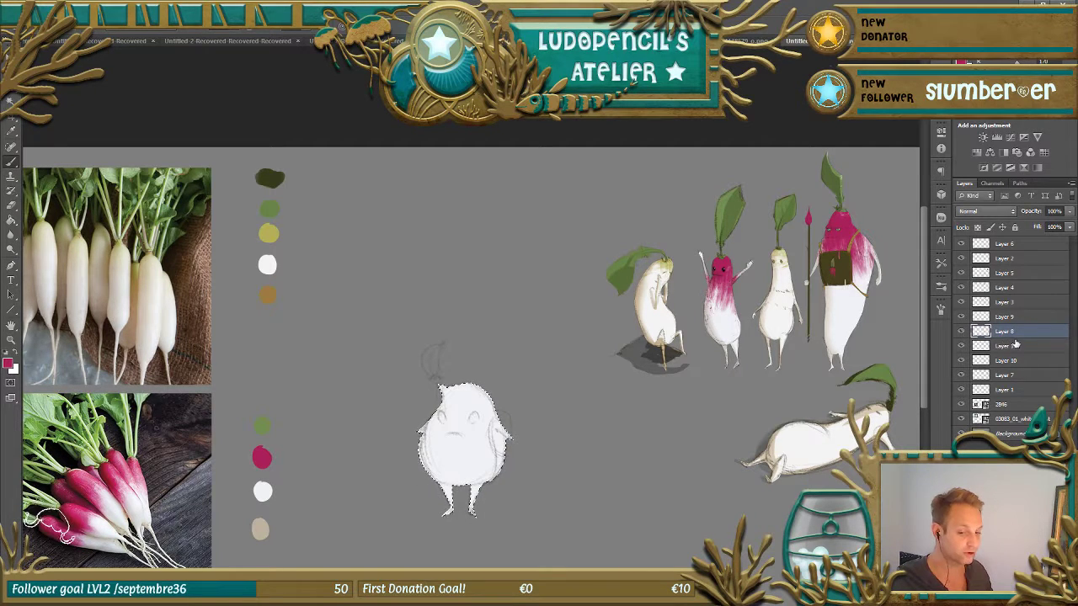
- Check what the sketch layer and the layer directly beneath it contain by toggling their visibility
left_click(1015, 345)
left_click(984, 332)
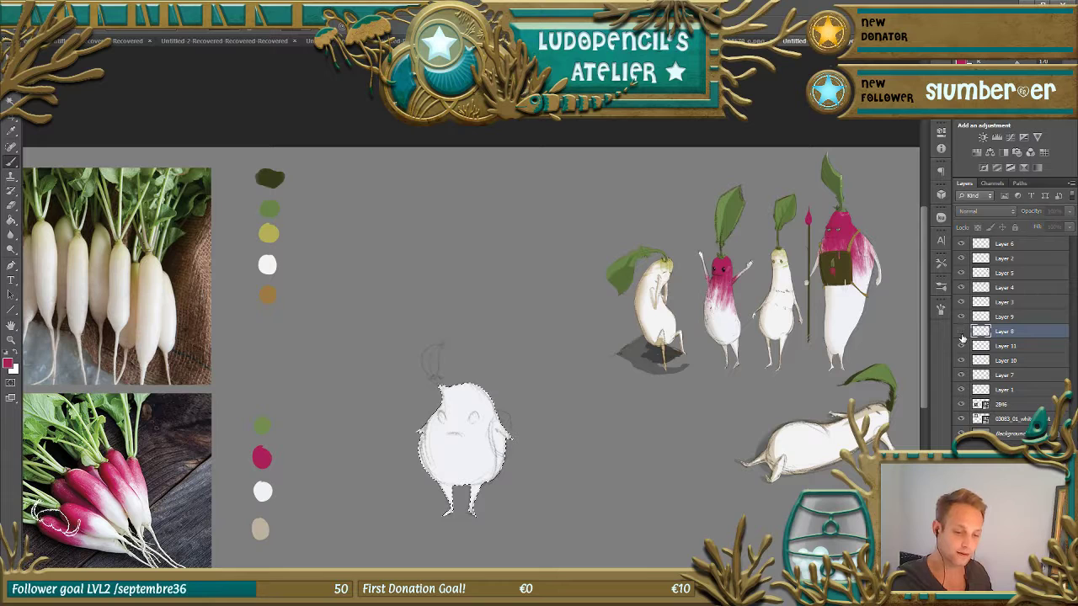
left_click(1010, 344)
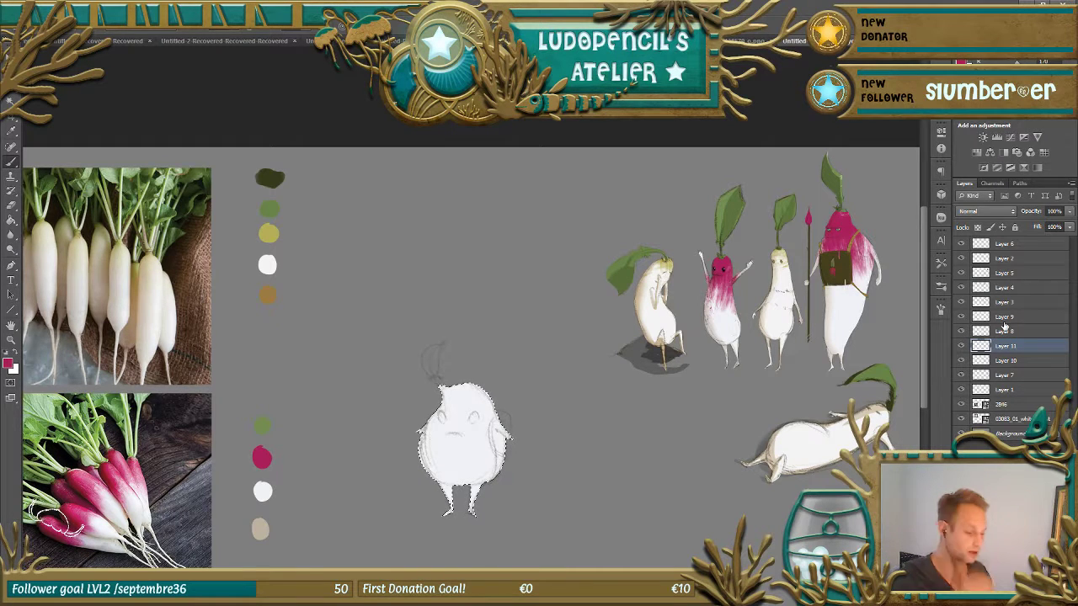
left_click(960, 349)
left_click(960, 348)
left_click(962, 333)
left_click(962, 333)
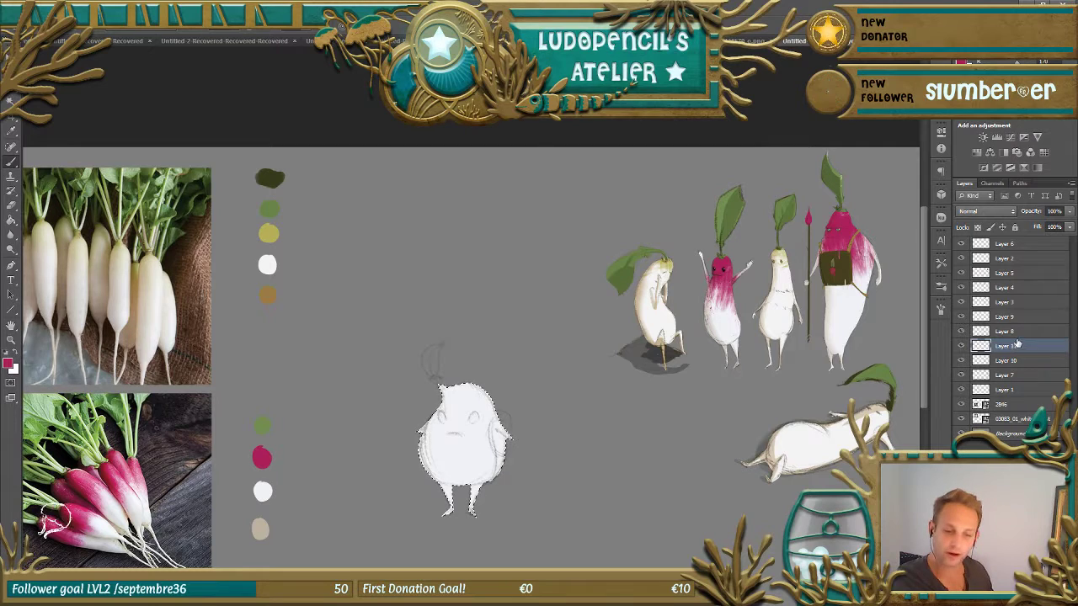
left_click(963, 346)
left_click(962, 346)
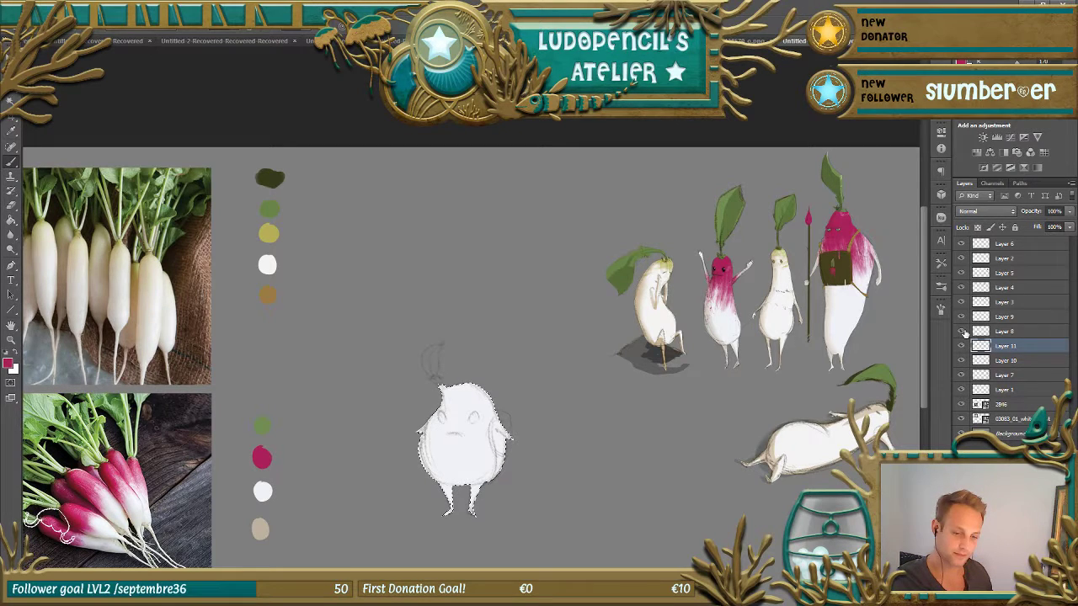
left_click(962, 331)
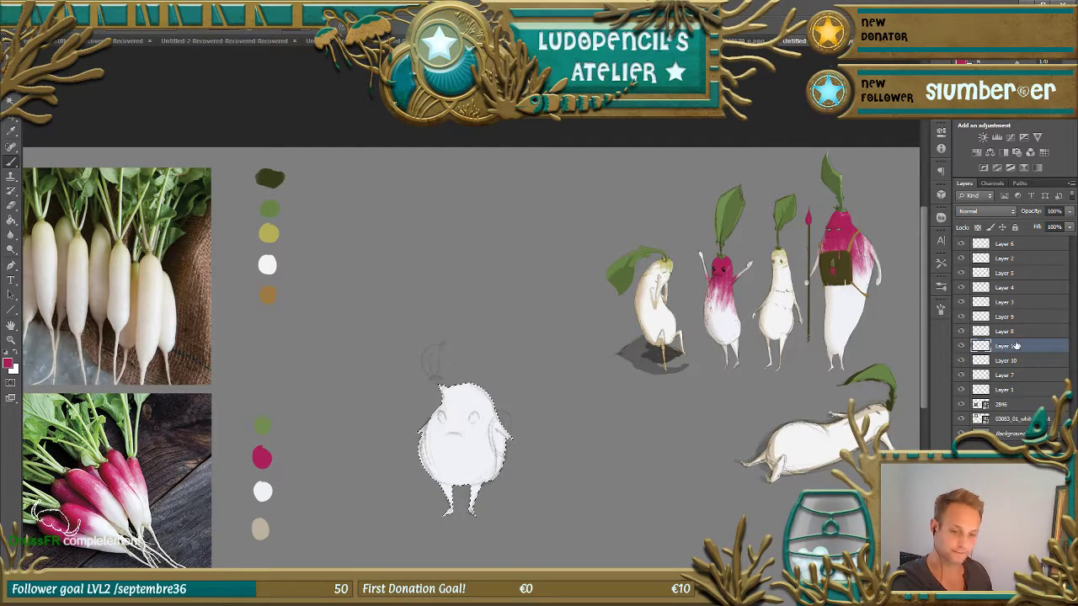
- Add a new layer directly beneath the sketch layer and choose a textured 2500 px brush tip
key("ctrl+shift+alt+n")
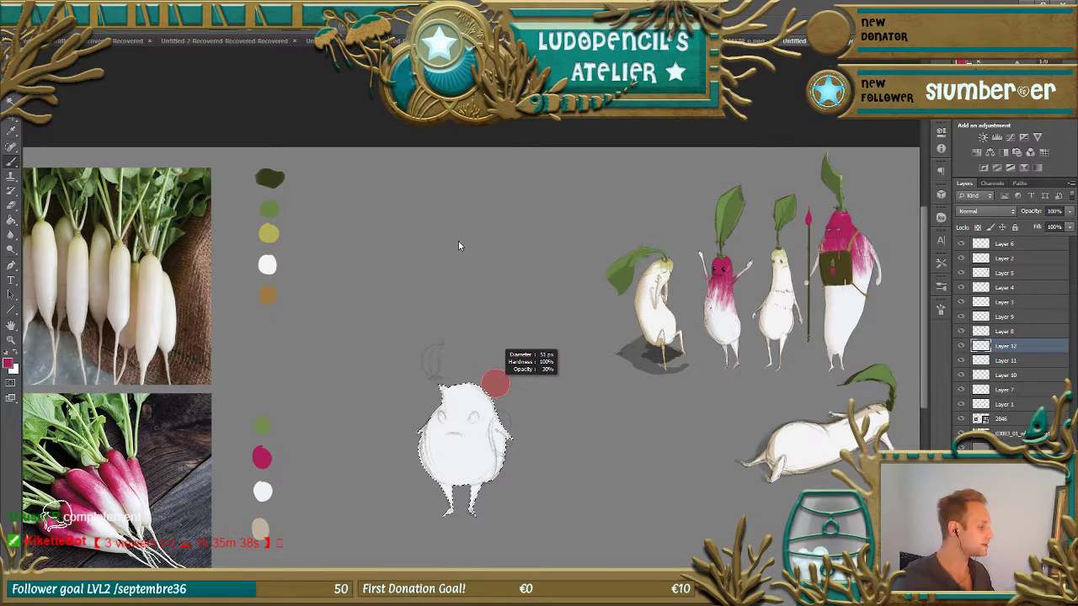
right_click(91, 43)
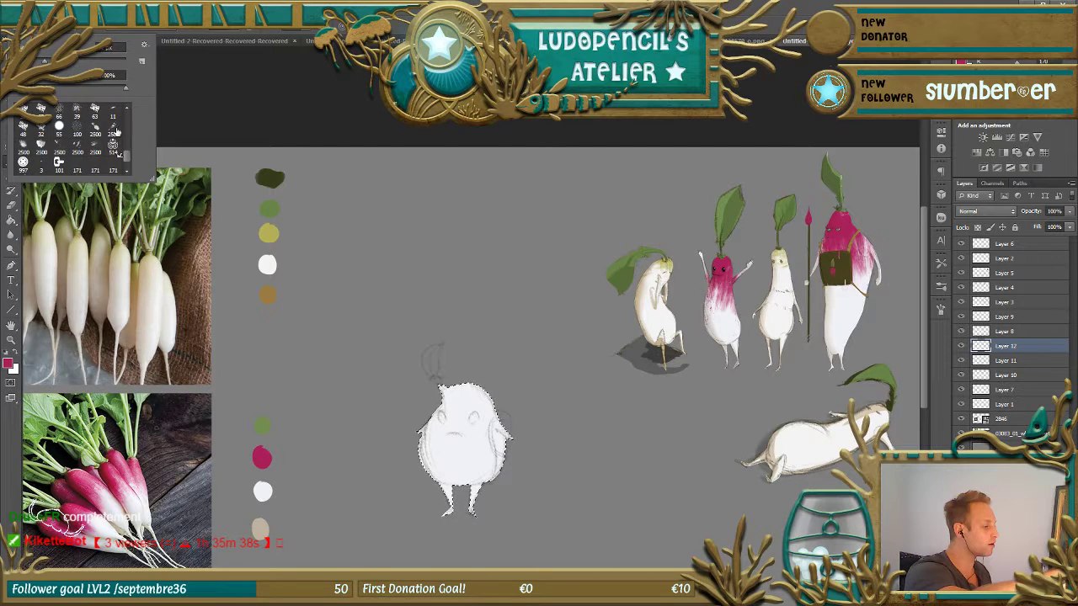
left_click(112, 128)
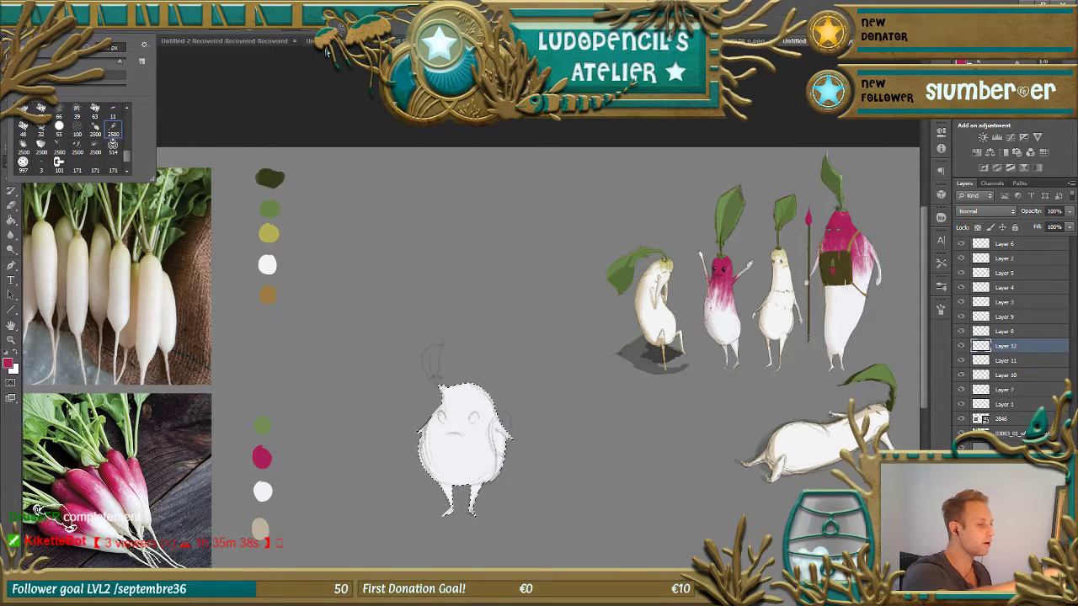
key("Return")
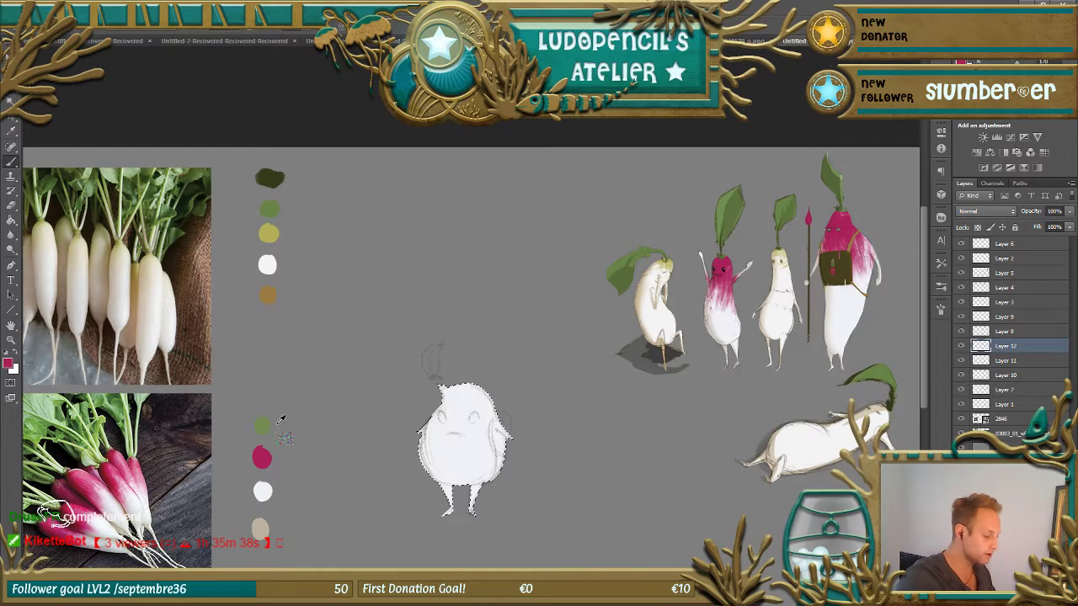
- Brush soft magenta strokes over the plump radish's head, fading out around the face, undoing a stray test stroke first
mouse_move(475, 379)
left_mouse_down()
mouse_move(503, 389)
mouse_move(467, 395)
mouse_move(496, 408)
left_mouse_up()
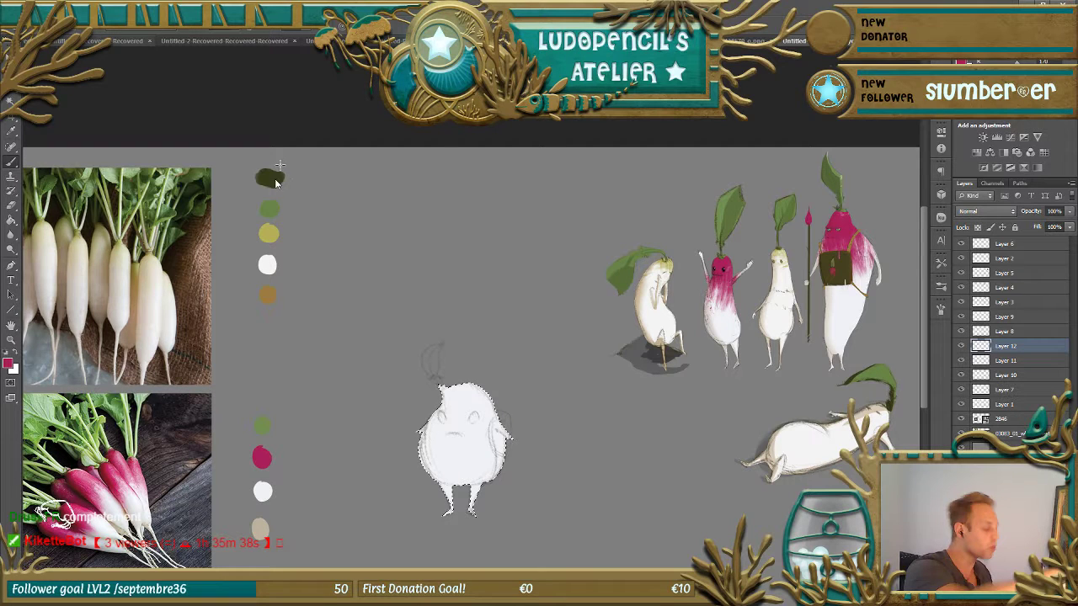
mouse_move(510, 368)
left_mouse_down()
mouse_move(635, 413)
mouse_move(337, 421)
mouse_move(351, 393)
mouse_move(637, 413)
mouse_move(560, 424)
mouse_move(629, 435)
mouse_move(590, 467)
mouse_move(614, 434)
mouse_move(591, 454)
mouse_move(600, 455)
left_mouse_up()
key("ctrl+z")
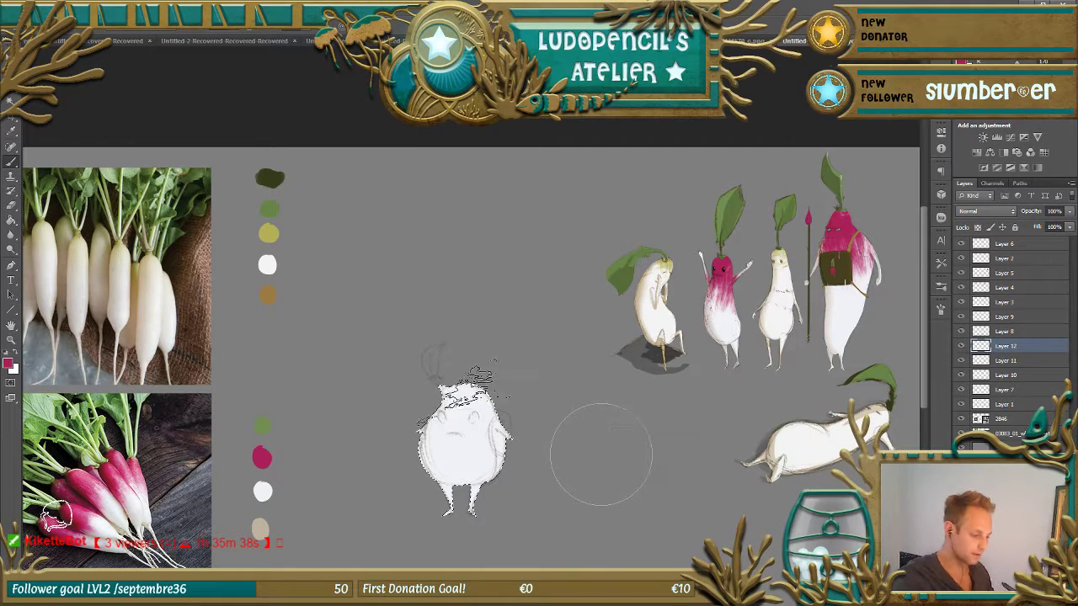
mouse_move(474, 397)
left_mouse_down()
mouse_move(490, 400)
mouse_move(482, 411)
mouse_move(441, 388)
mouse_move(471, 416)
left_mouse_up()
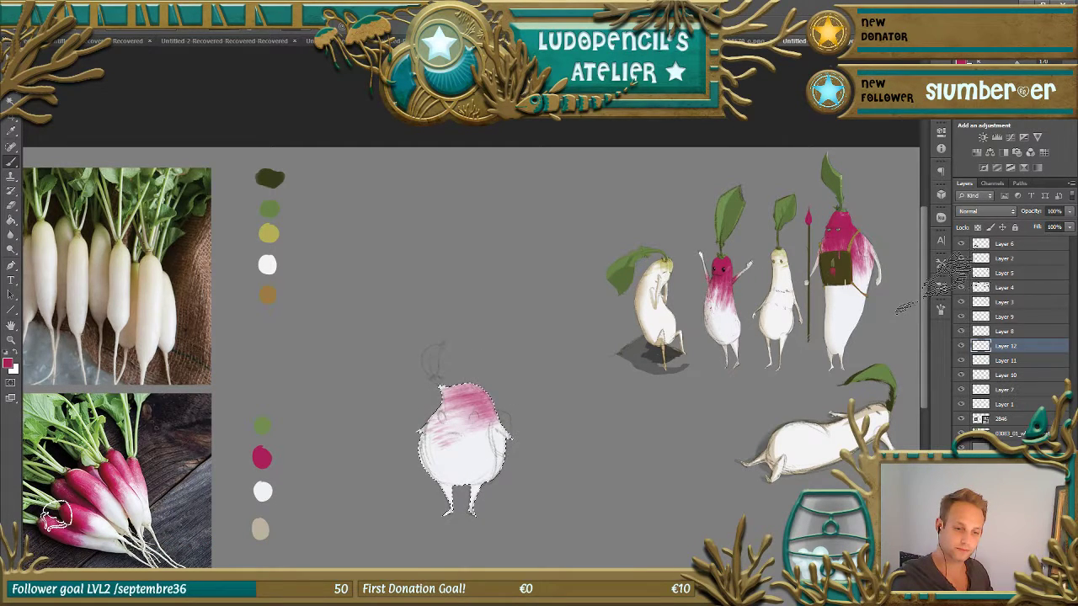
- Review the textured brush's tip settings and deepen the magenta across the plump radish's head
left_click(943, 289)
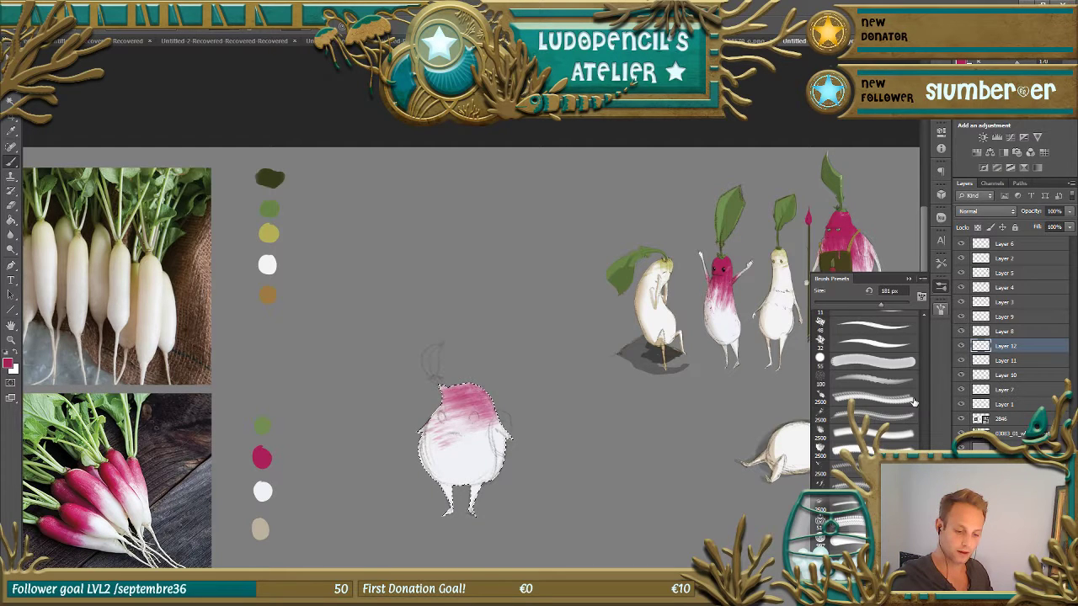
left_click(941, 308)
left_click(852, 368)
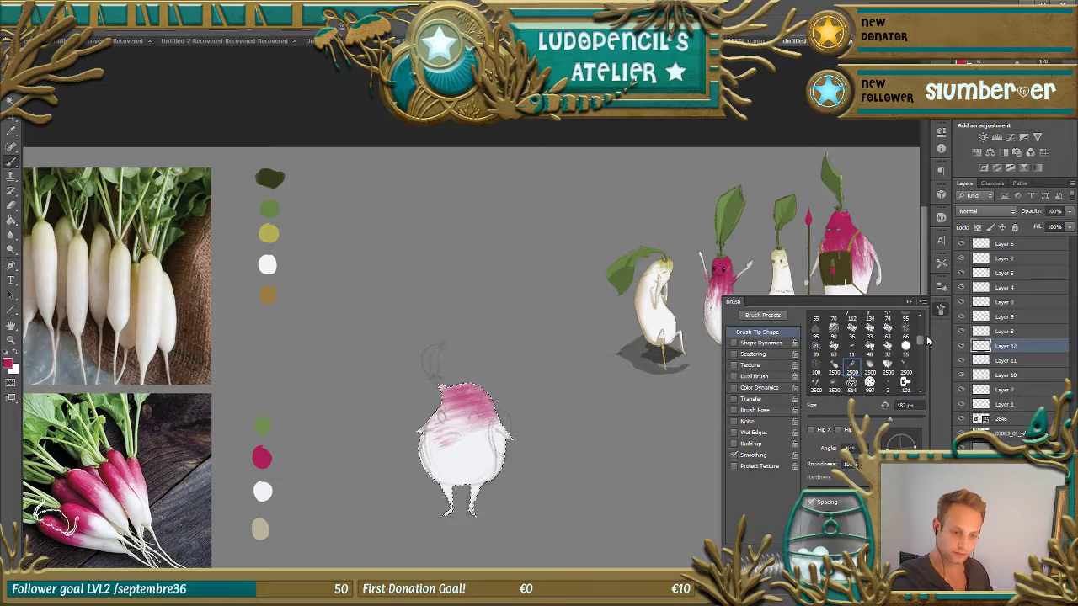
left_click(917, 303)
mouse_move(472, 396)
left_mouse_down()
mouse_move(439, 386)
mouse_move(452, 370)
mouse_move(455, 386)
mouse_move(481, 375)
mouse_move(492, 383)
mouse_move(443, 396)
mouse_move(443, 378)
mouse_move(433, 400)
mouse_move(500, 352)
mouse_move(460, 379)
left_mouse_up()
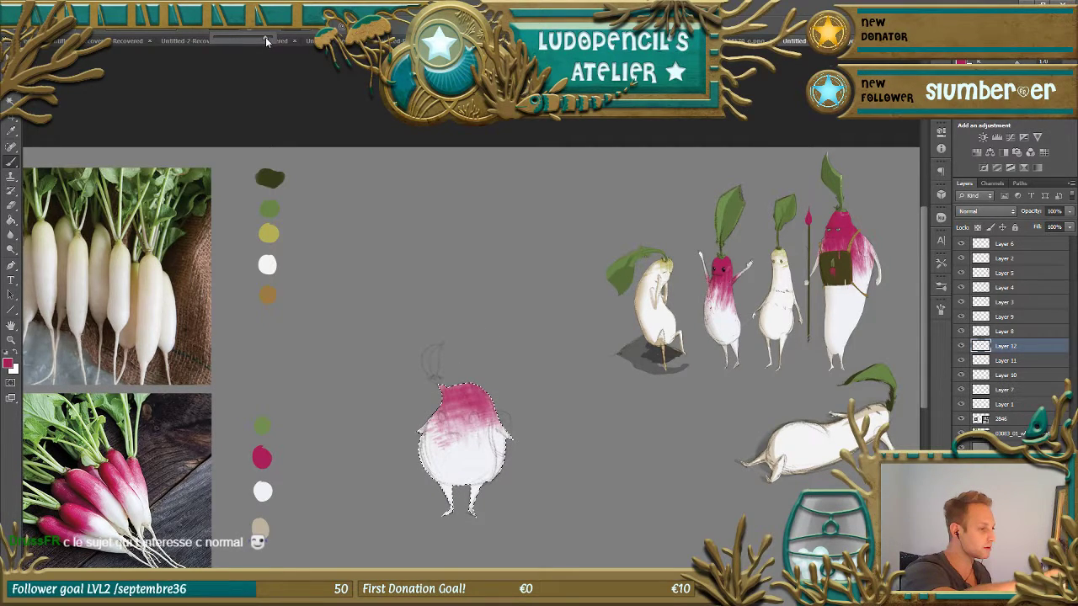
- Brush another pass of magenta over the plump radish's head to strengthen its colour
left_click(462, 388)
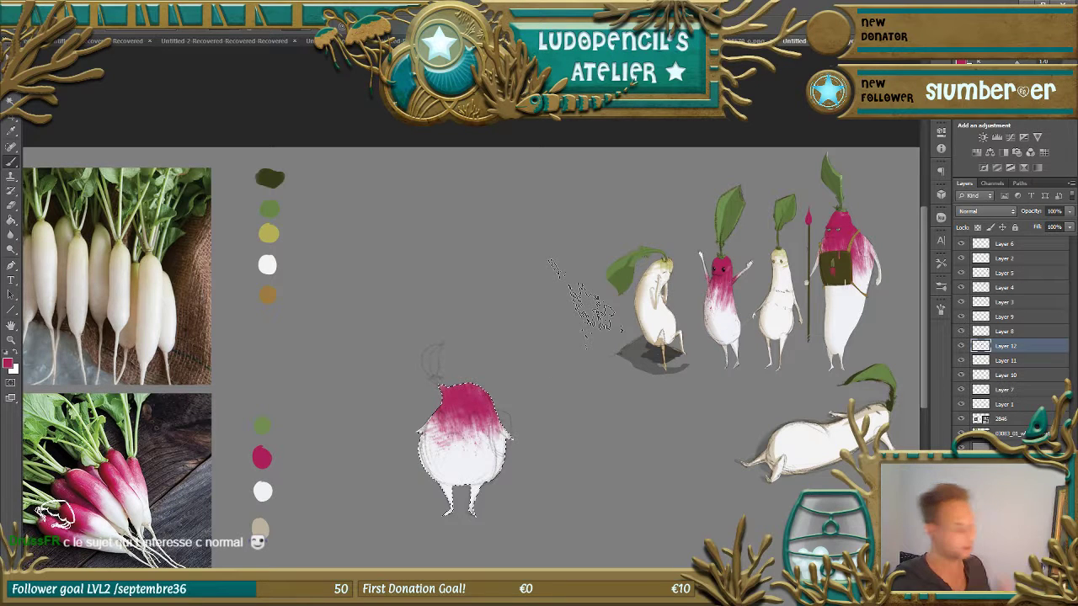
- Add a new layer above the magenta layer, choose a hard round brush tip and sample the brown swatch
key("ctrl+shift+alt+n")
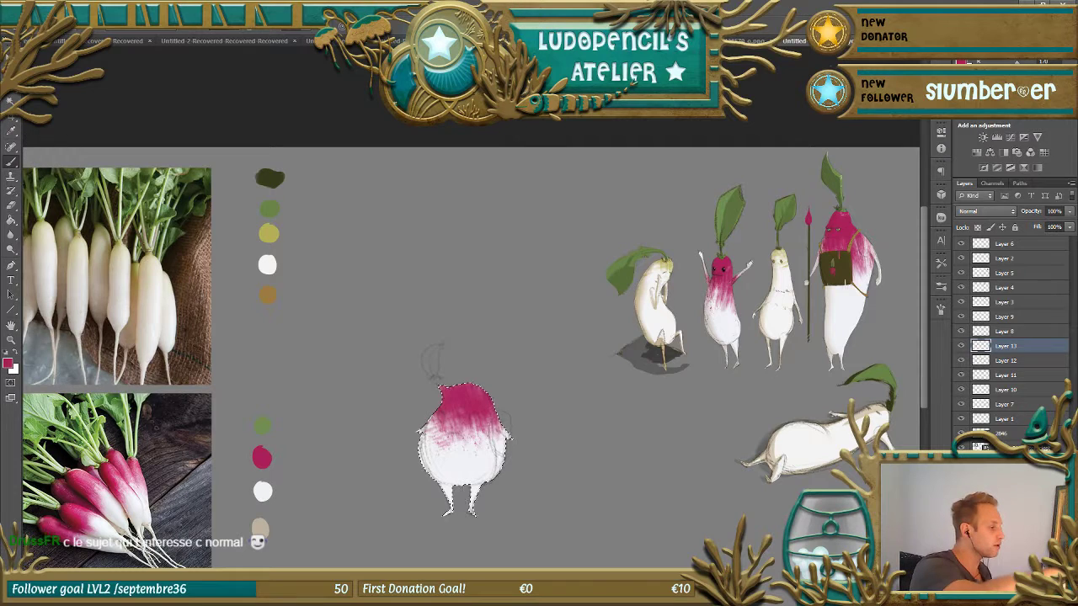
right_click(108, 64)
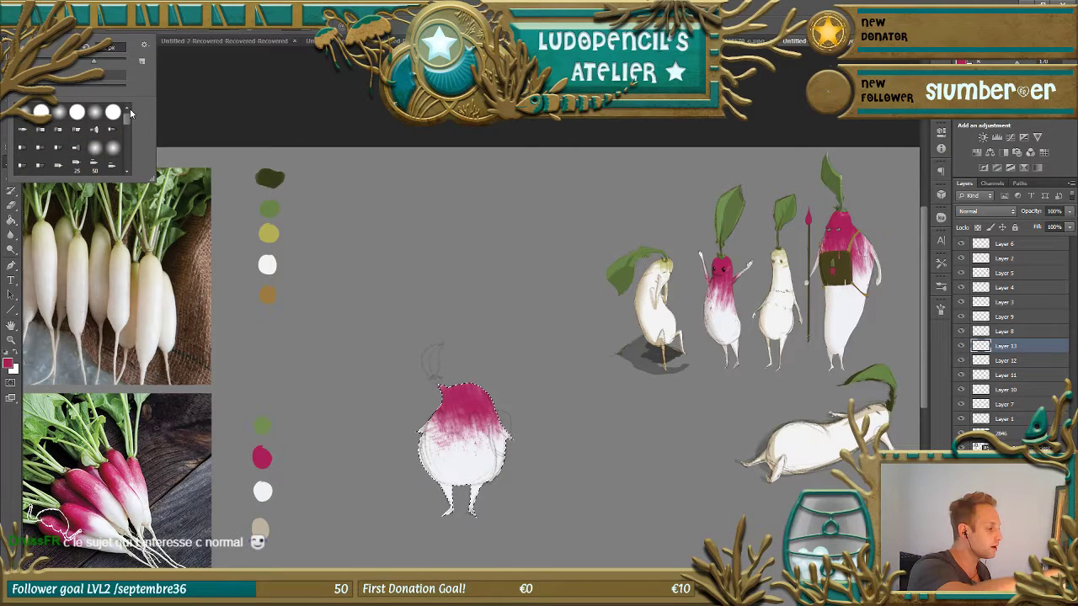
left_click(76, 111)
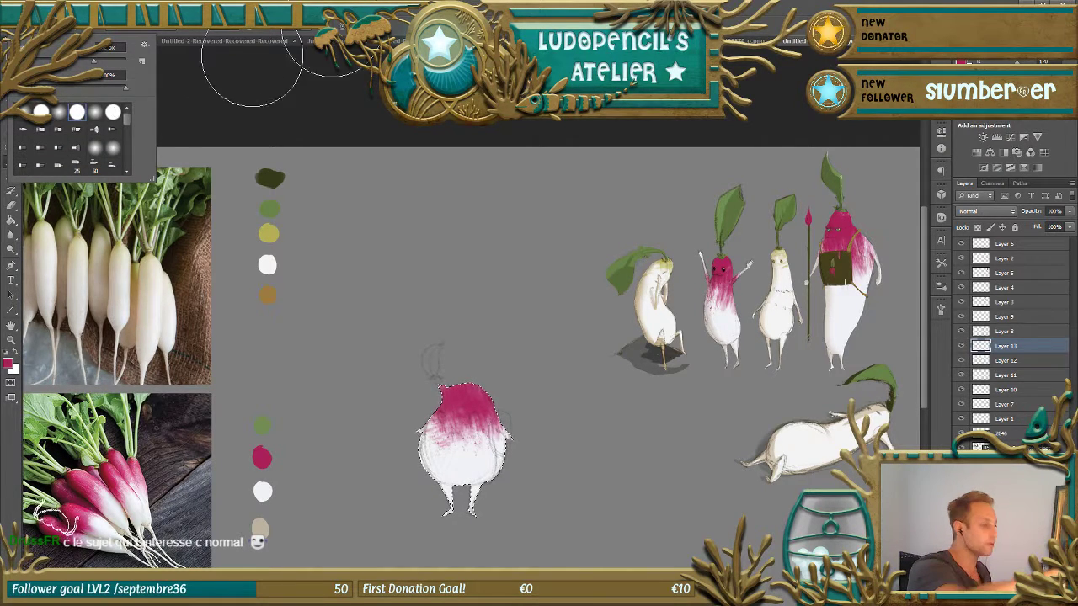
key("Return")
left_click_drag(533, 421, 486, 426)
left_click(267, 294, "alt")
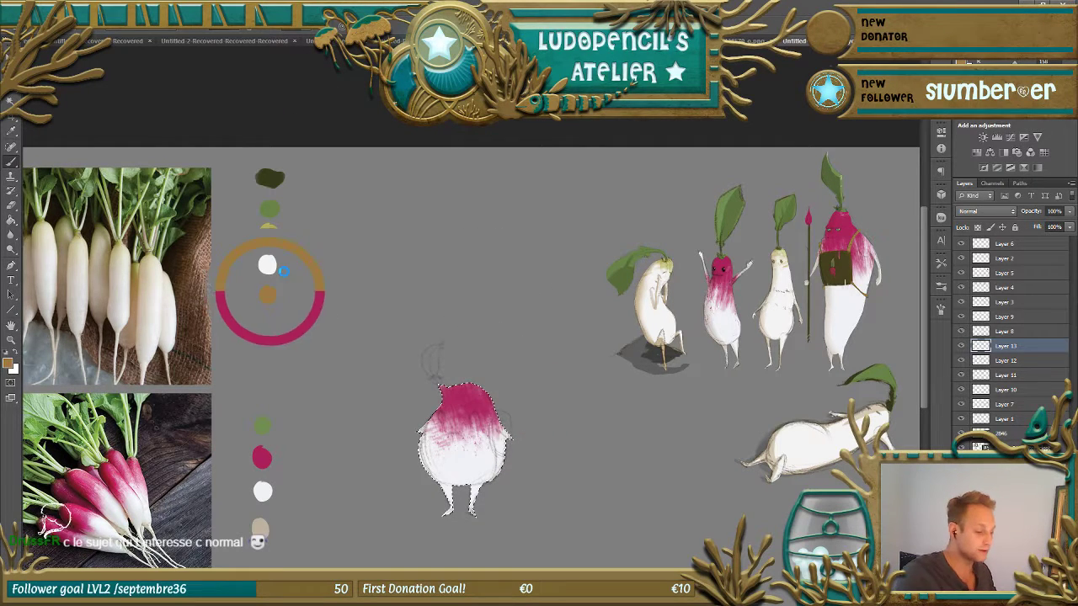
left_click_drag(478, 321, 461, 321)
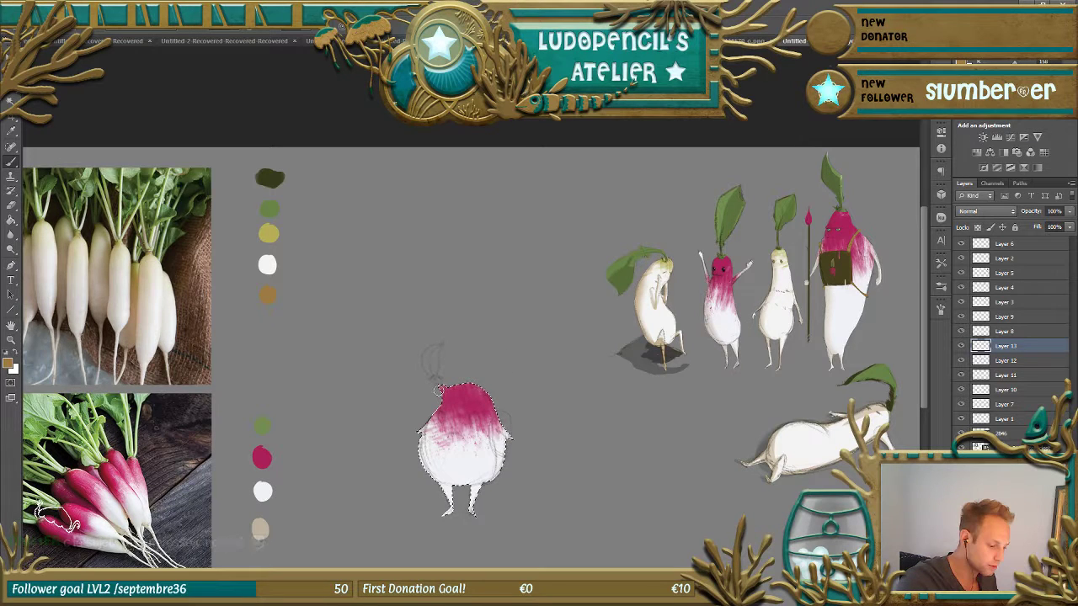
- Paint brown shading along the plump radish's left side, legs, mouth line and the left of its head
mouse_move(438, 396)
left_mouse_down()
mouse_move(421, 446)
mouse_move(433, 505)
left_mouse_up()
left_click_drag(428, 459, 433, 480)
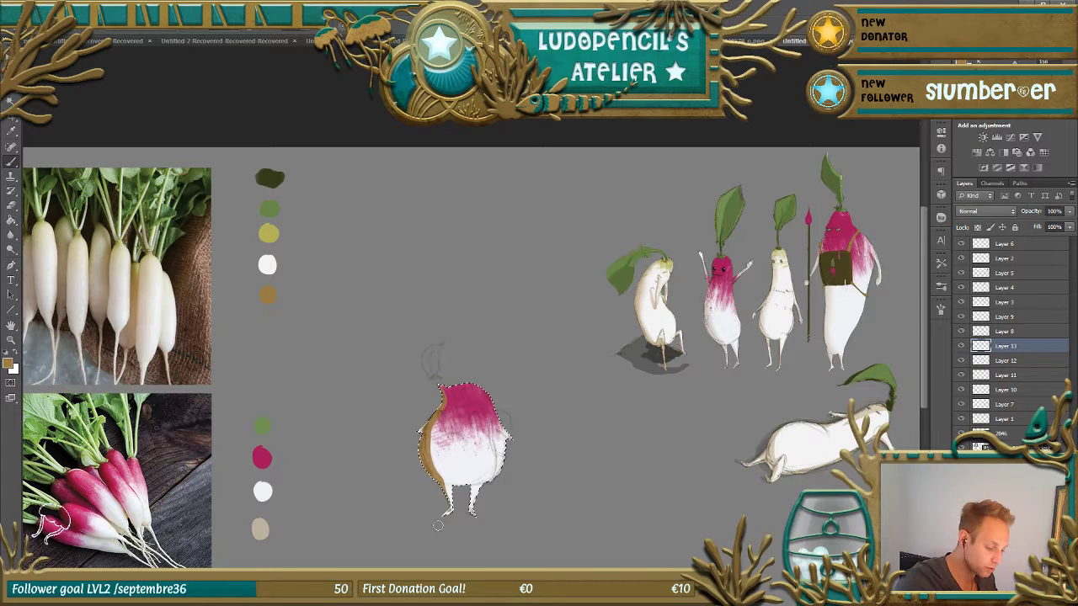
left_click_drag(471, 483, 469, 512)
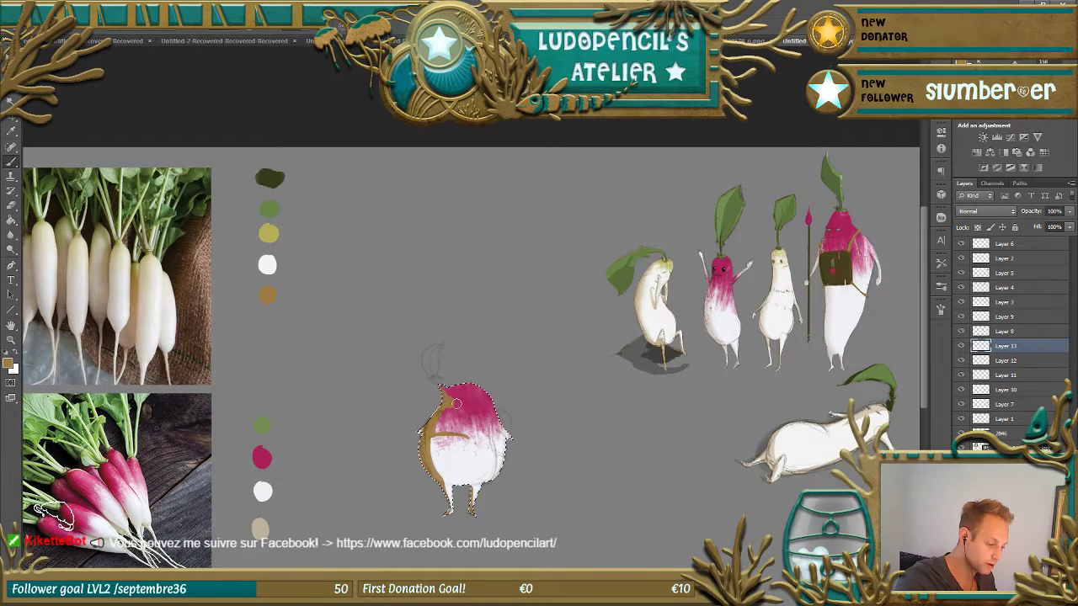
left_click_drag(455, 407, 448, 403)
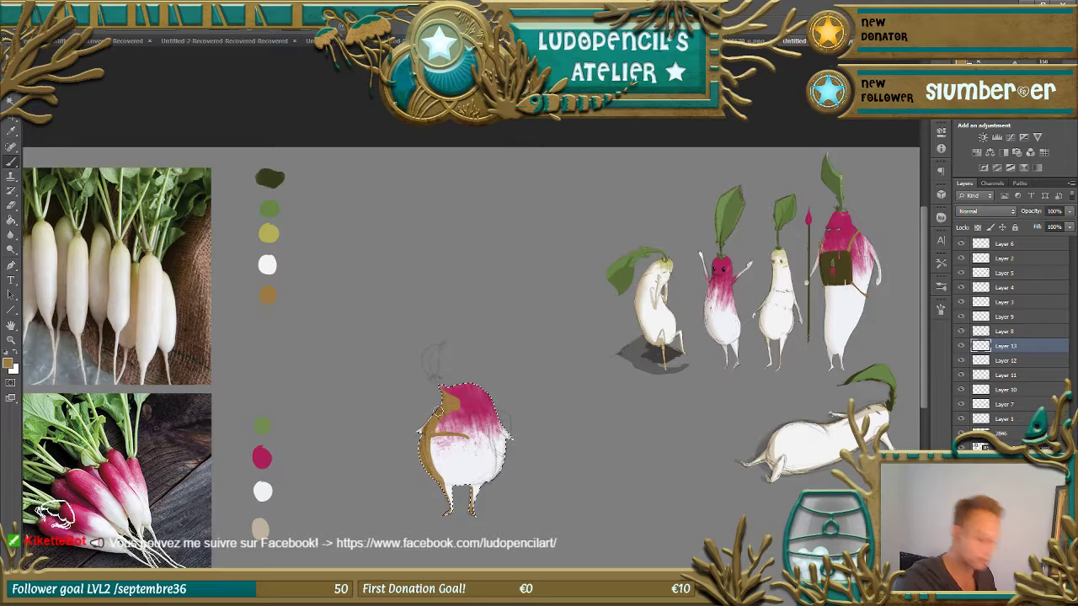
- Lower the brown shading layer's opacity to 40% and compare the figure with and without it
mouse_move(1067, 212)
left_mouse_down()
mouse_move(1061, 225)
mouse_move(1037, 228)
left_mouse_up()
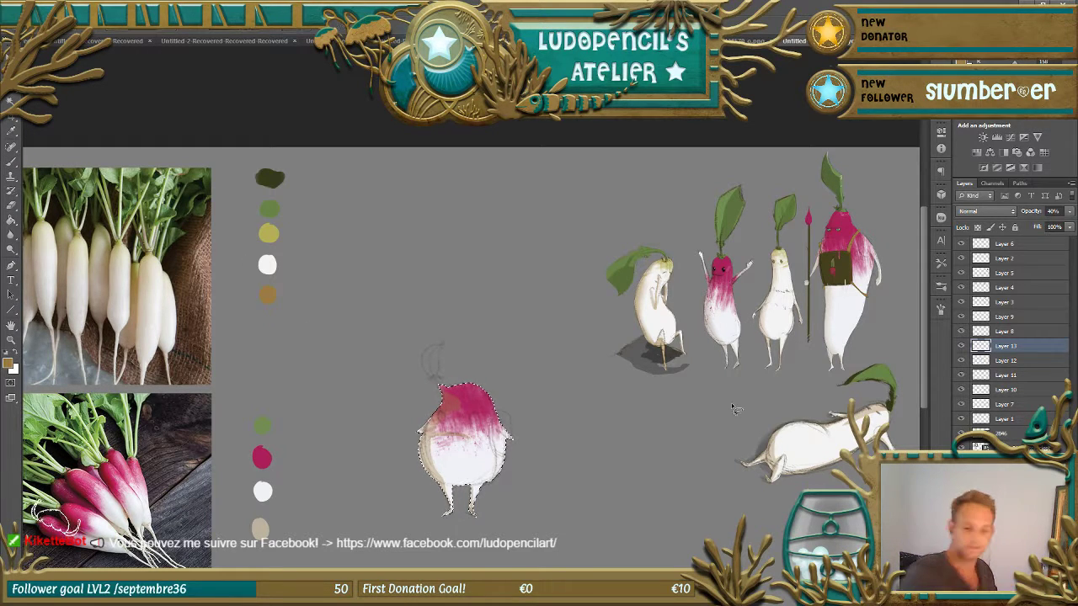
left_click(961, 346)
left_click(963, 347)
left_click(963, 348)
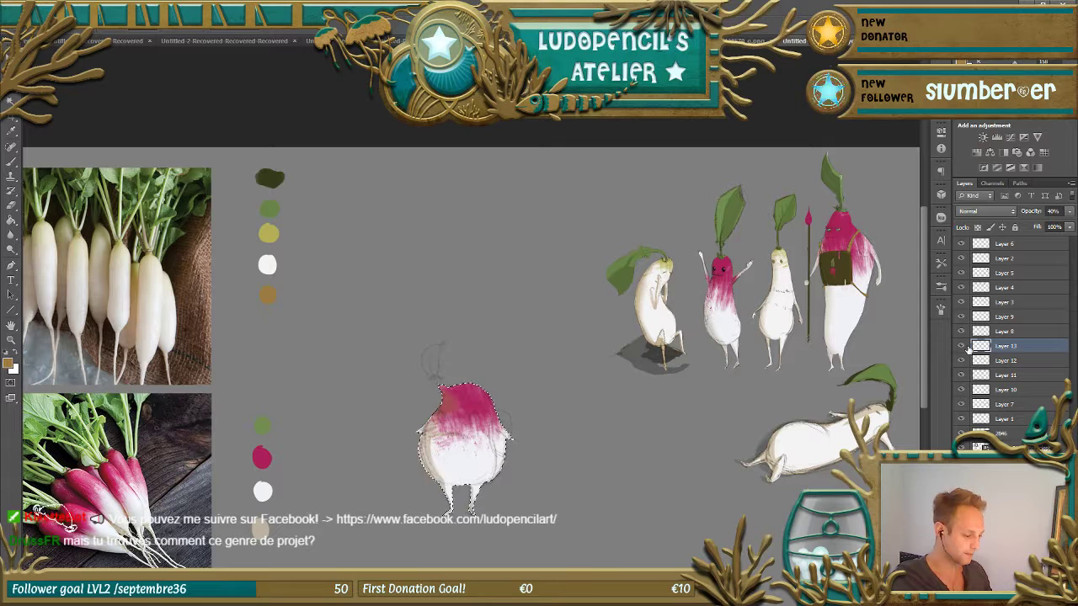
left_click(964, 348)
- Add a new layer above the shading, outline both eyes on the plump radish's face and fill them with brown
key("ctrl+alt+shift+n")
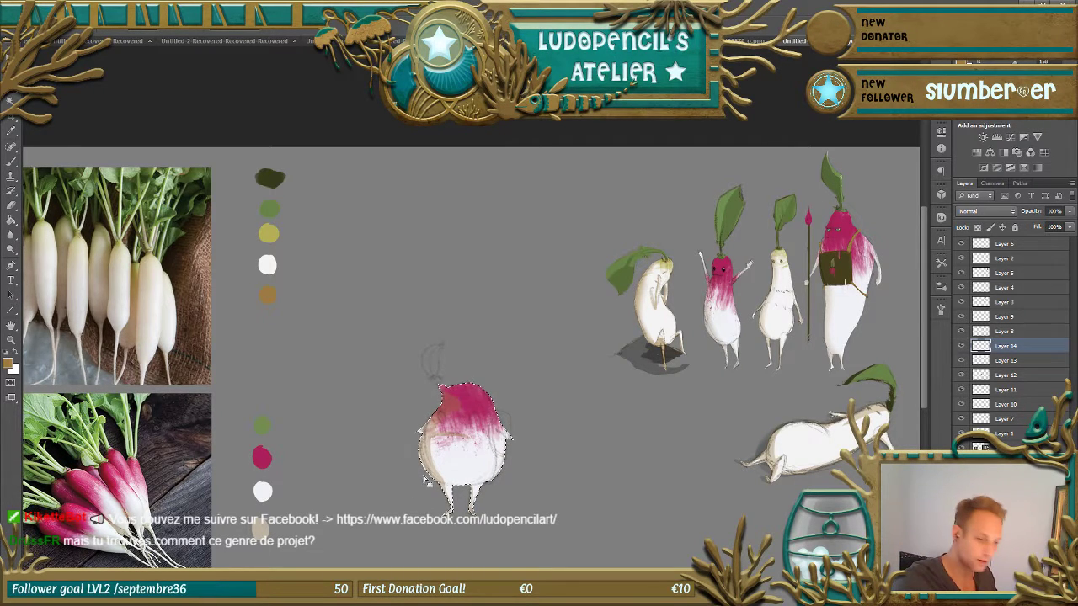
mouse_move(505, 404)
left_mouse_down()
mouse_move(459, 395)
mouse_move(447, 430)
left_mouse_up()
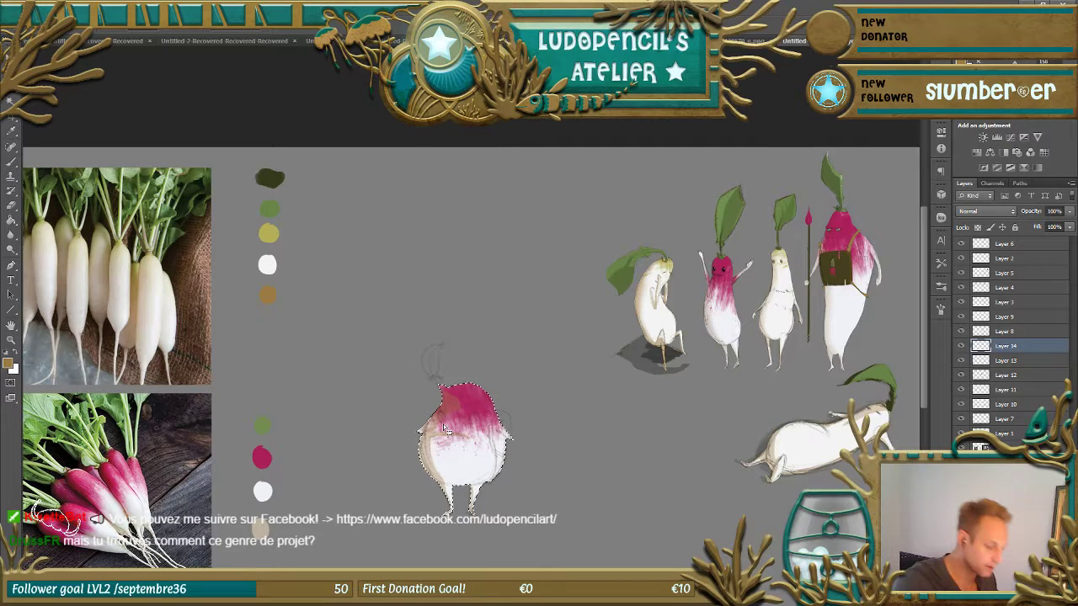
left_click_drag(467, 370, 468, 373)
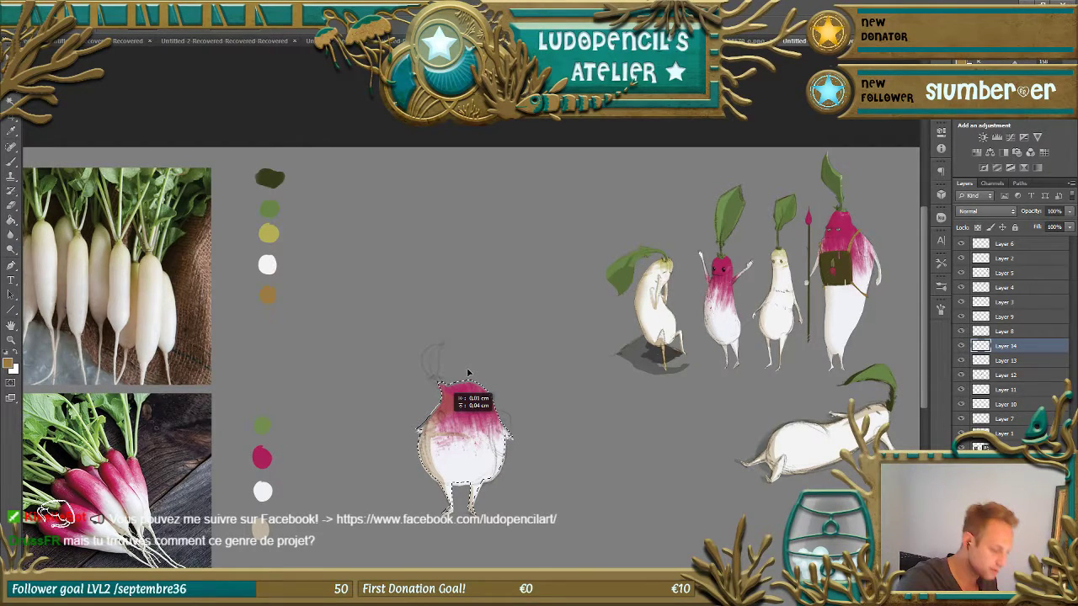
key("ctrl+d")
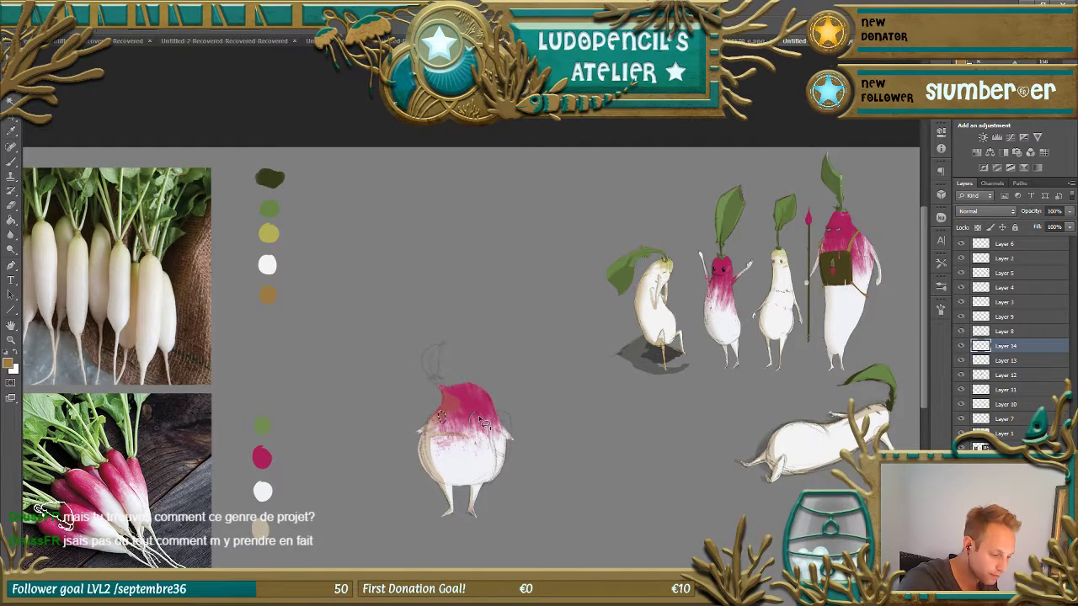
key("b")
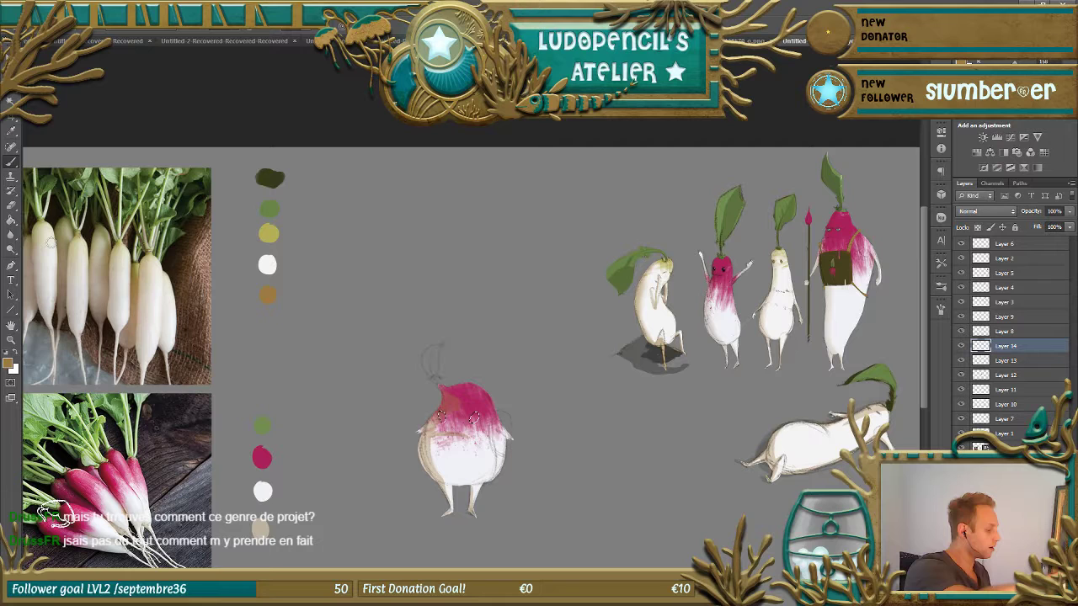
left_click(475, 416)
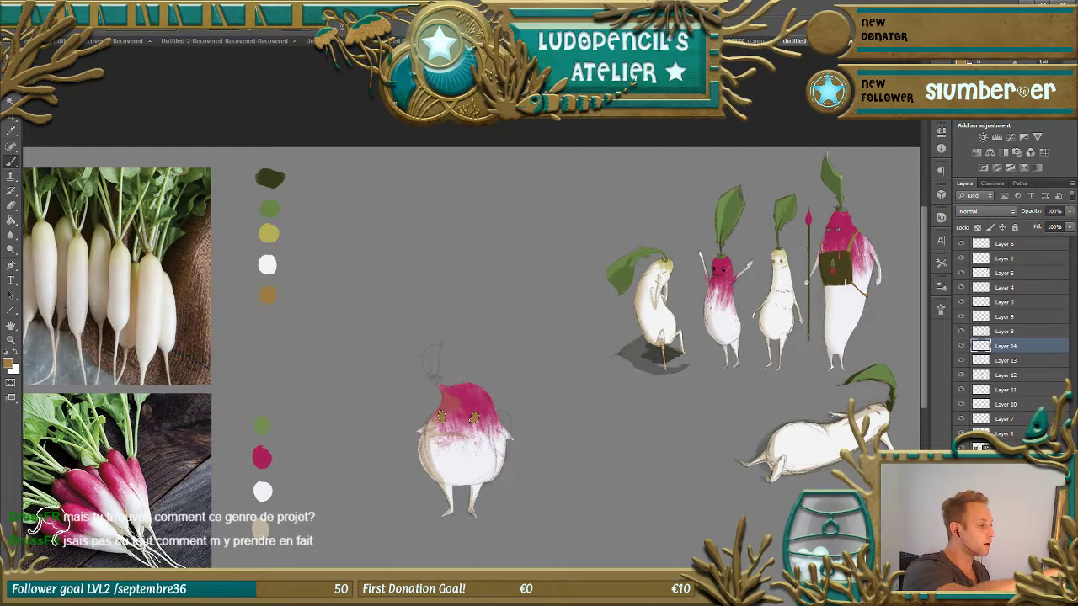
- Paint a small white highlight on each of the plump radish's brown eyes
left_click(42, 25)
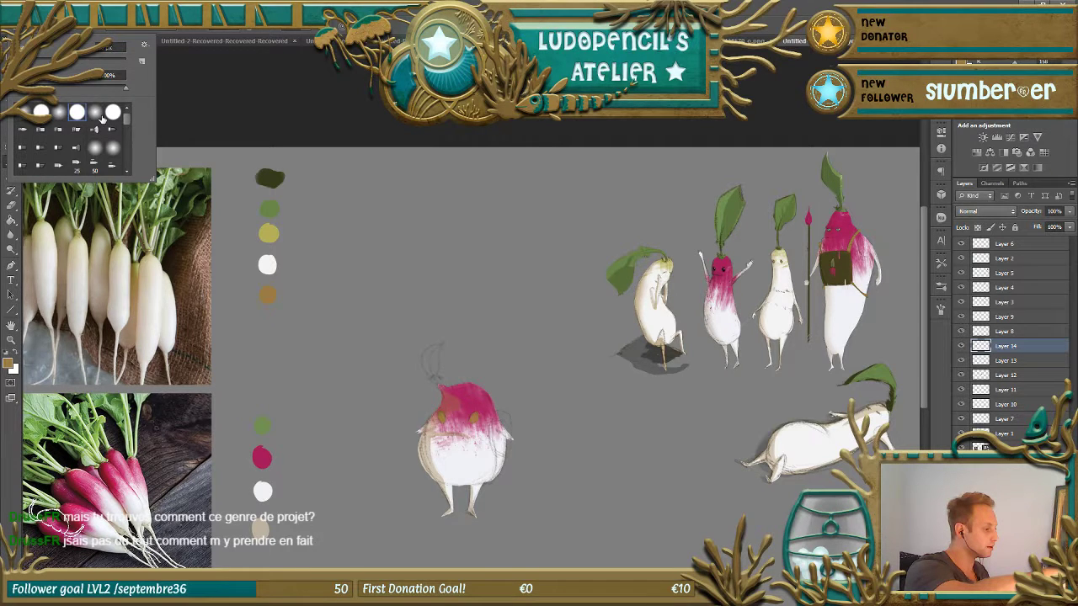
key("Escape")
key("ctrl+plus")
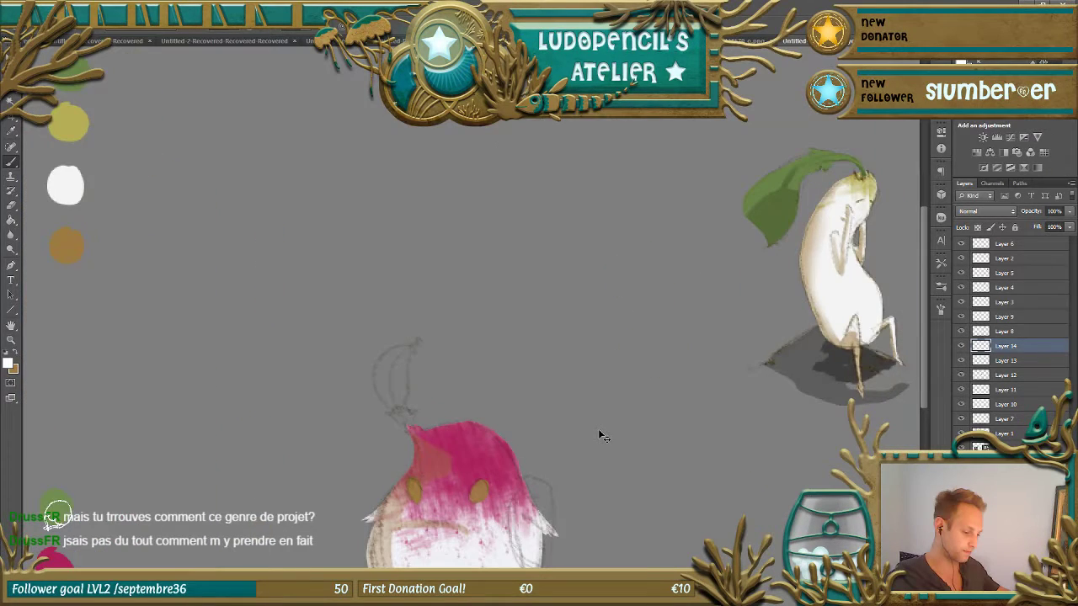
key("ctrl+plus")
right_click(503, 539, "alt")
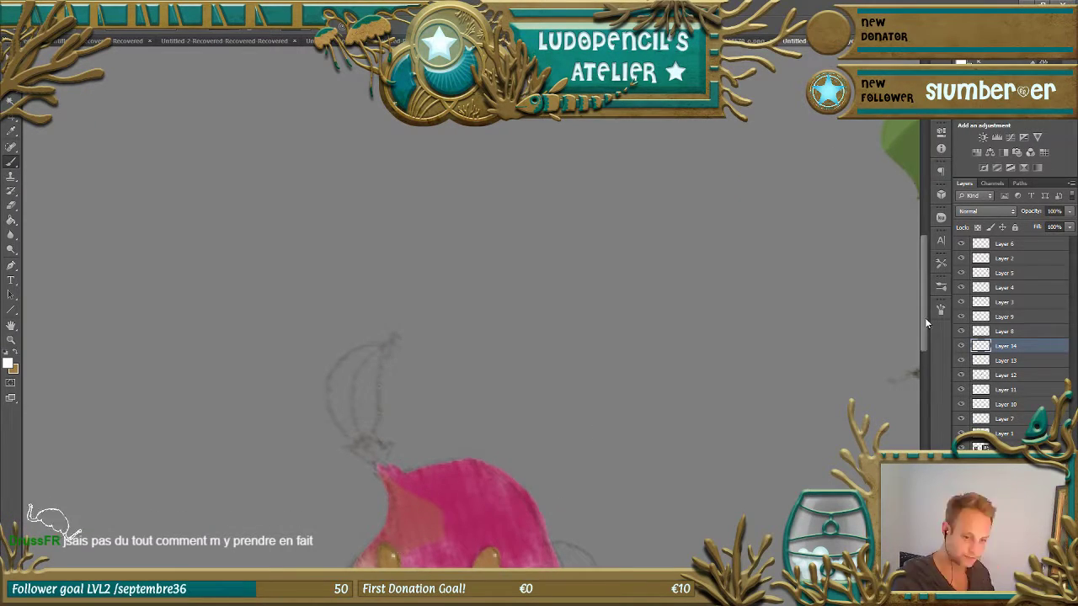
scroll(925, 321, "down", 2)
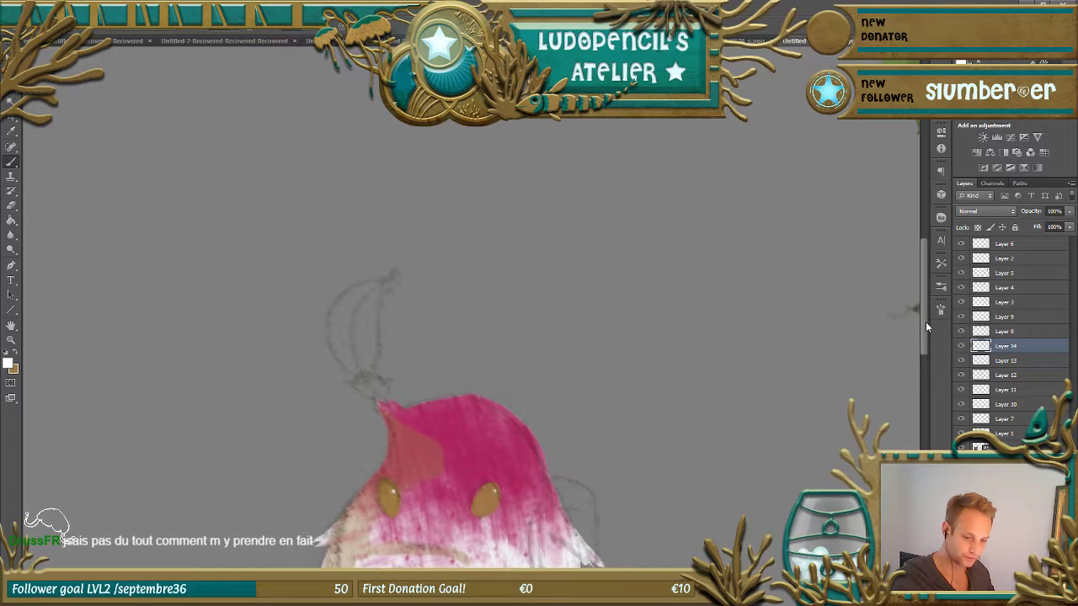
scroll(475, 449, "down", 2)
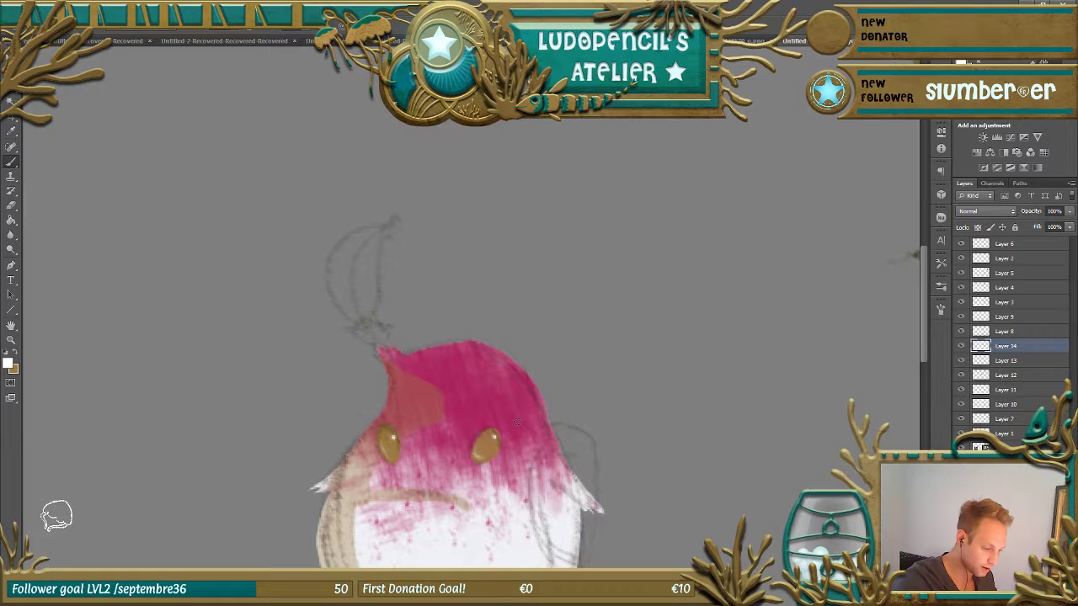
key("ctrl+minus")
left_click_drag(746, 493, 741, 494)
- Erase the hard edge of the brown shading on Layer 13 so it blends into the magenta head
key("e")
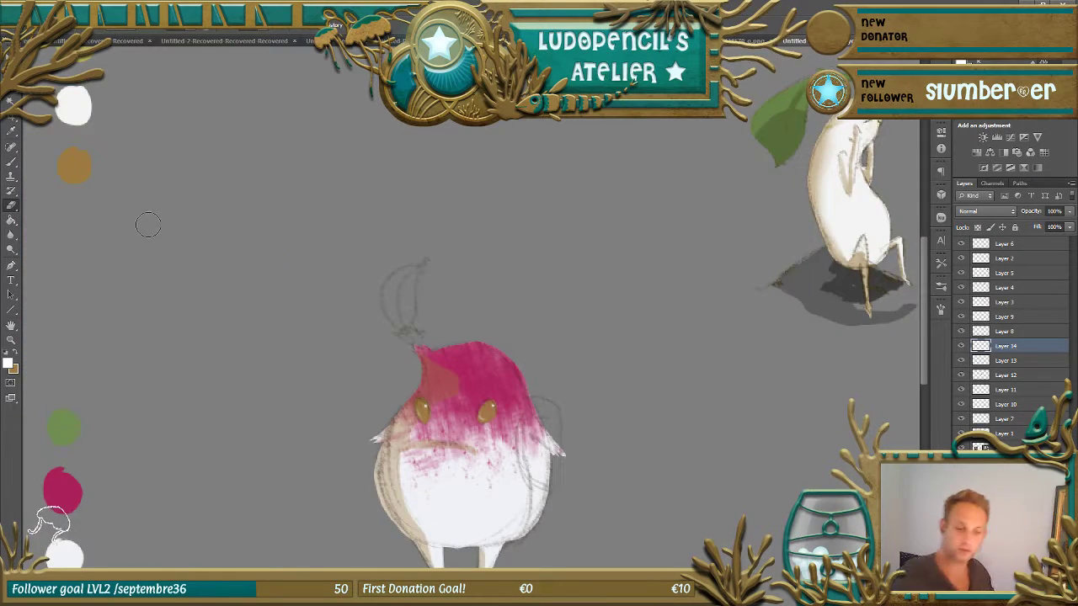
left_click(960, 361)
left_click(961, 360)
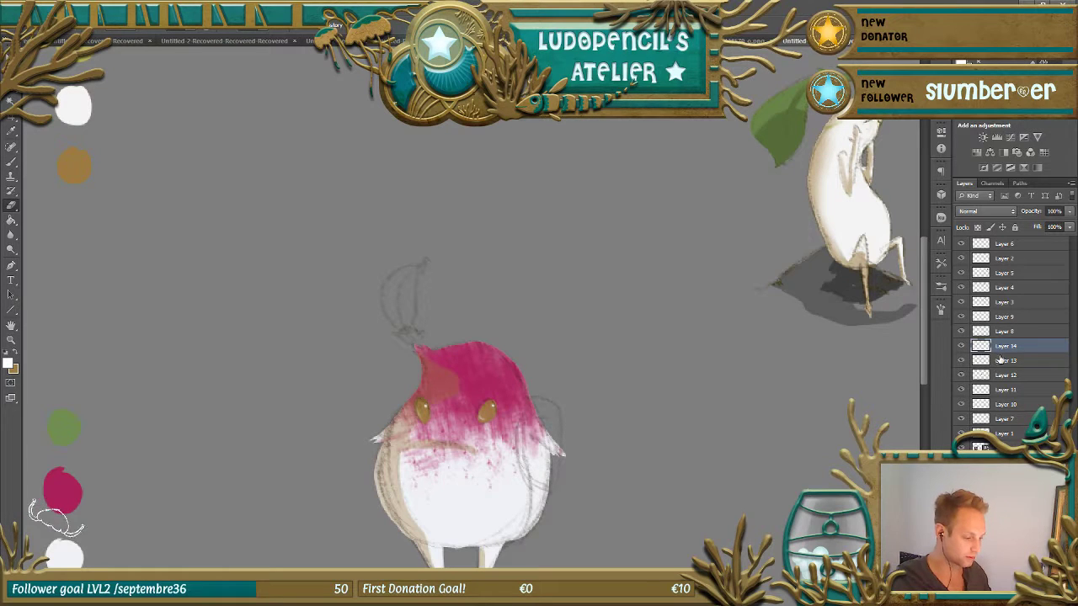
left_click(1002, 360)
left_click_drag(461, 374, 447, 348)
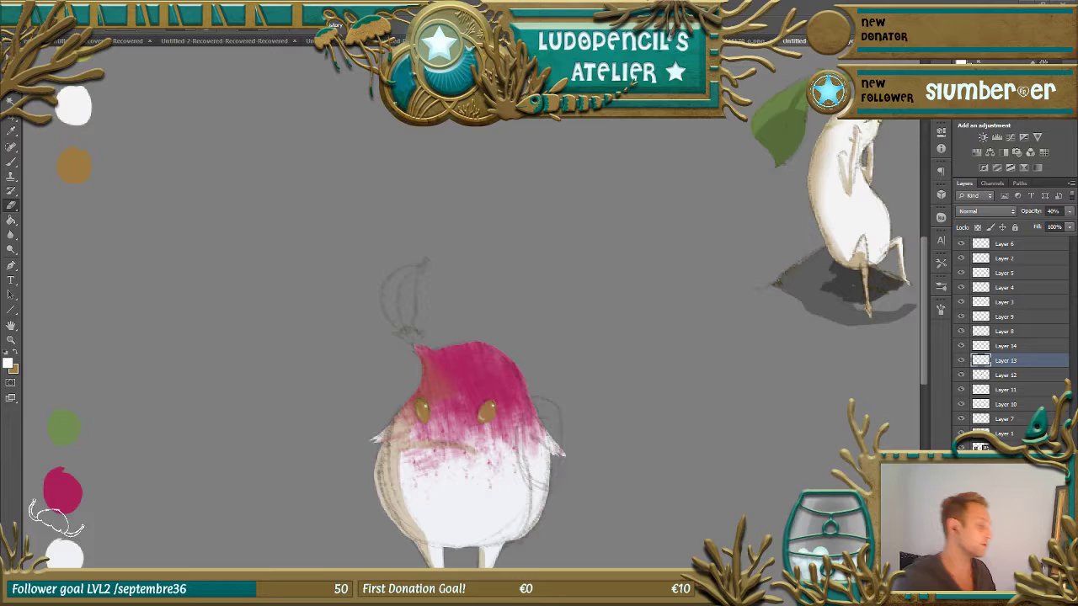
- Darken the brown eyes on Layer 14 with black using a soft round brush tip
key("b")
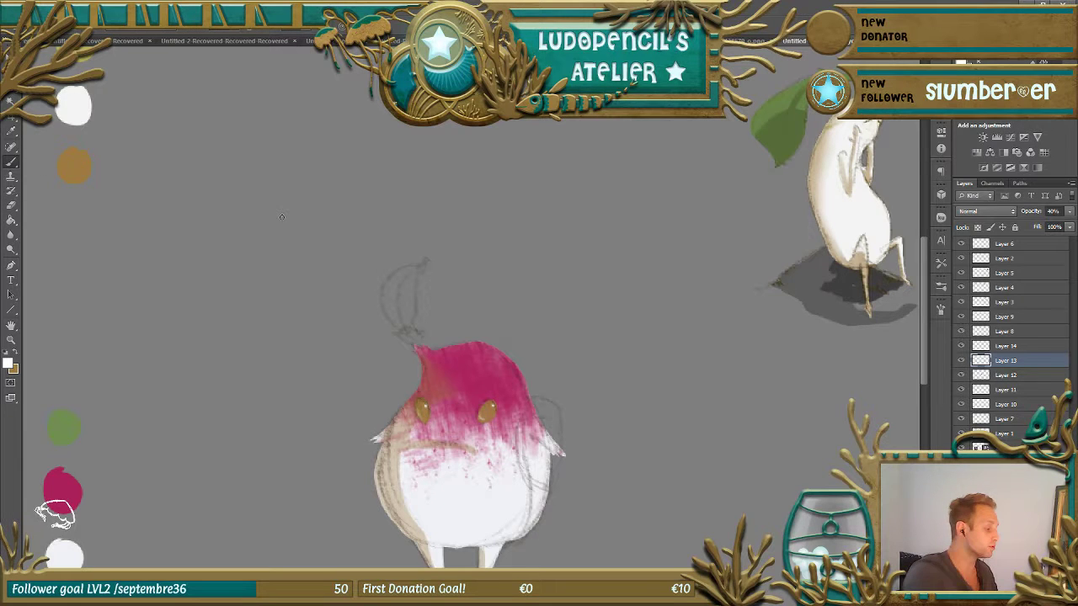
left_click(959, 364)
left_click(959, 363)
left_click(961, 347)
left_click(960, 347)
left_click(1002, 346)
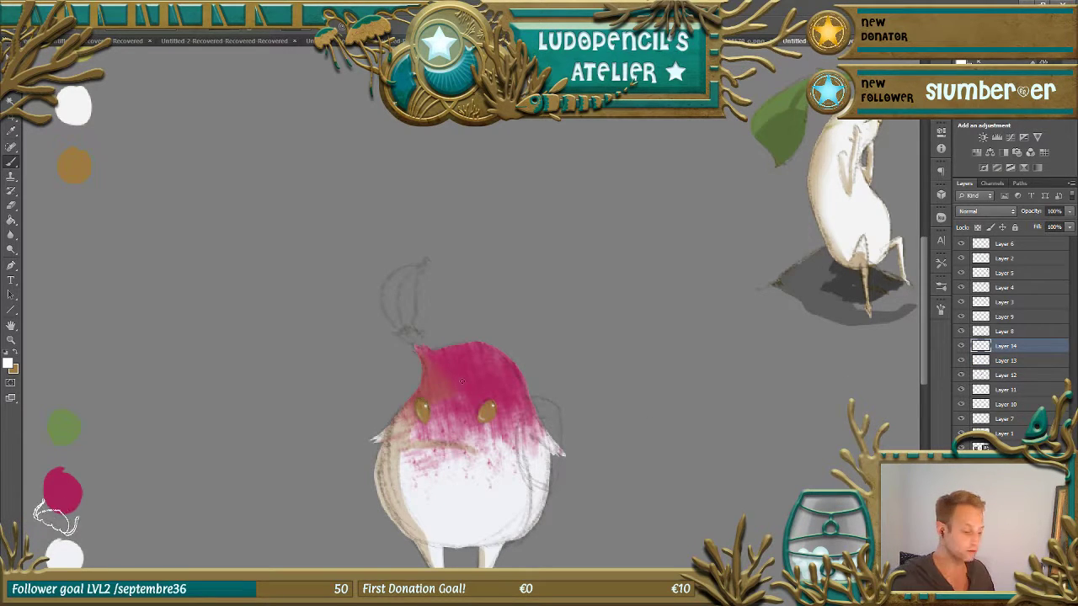
left_click(38, 25)
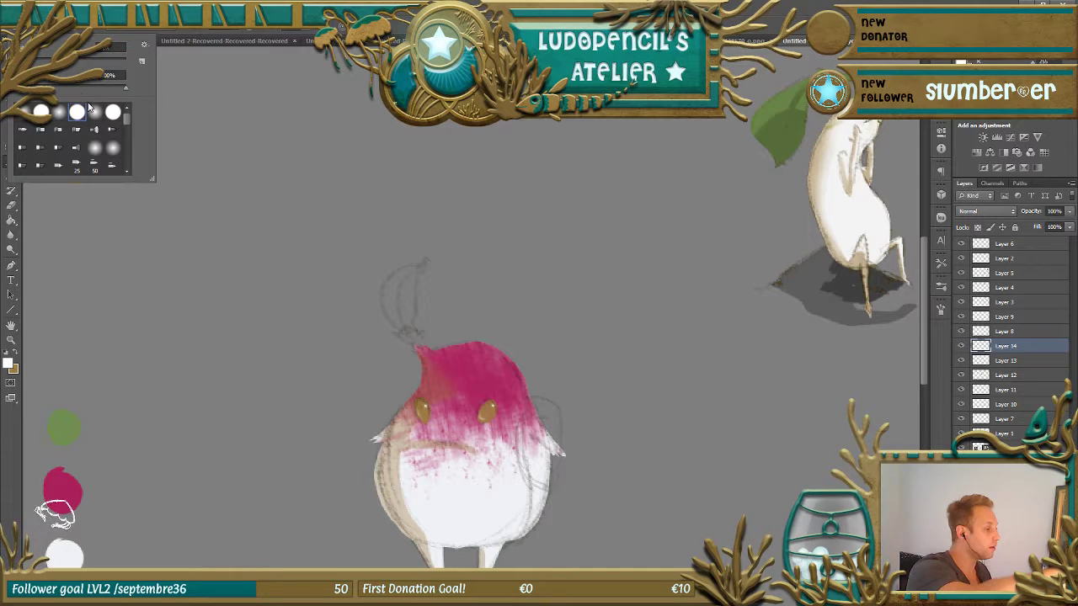
left_click(94, 111)
left_click(120, 325)
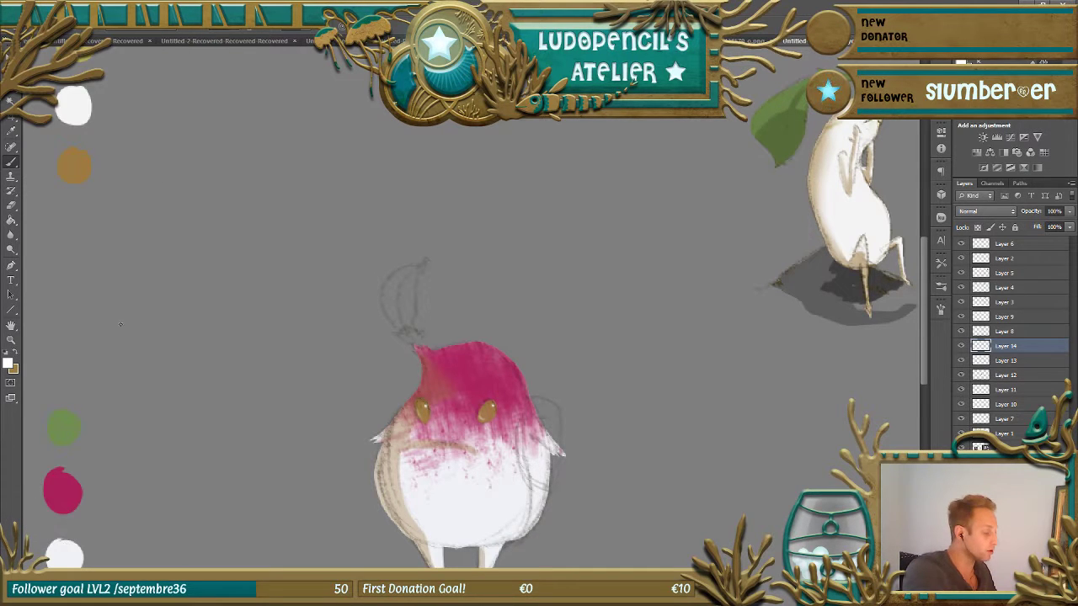
key("d")
left_click_drag(483, 411, 483, 411)
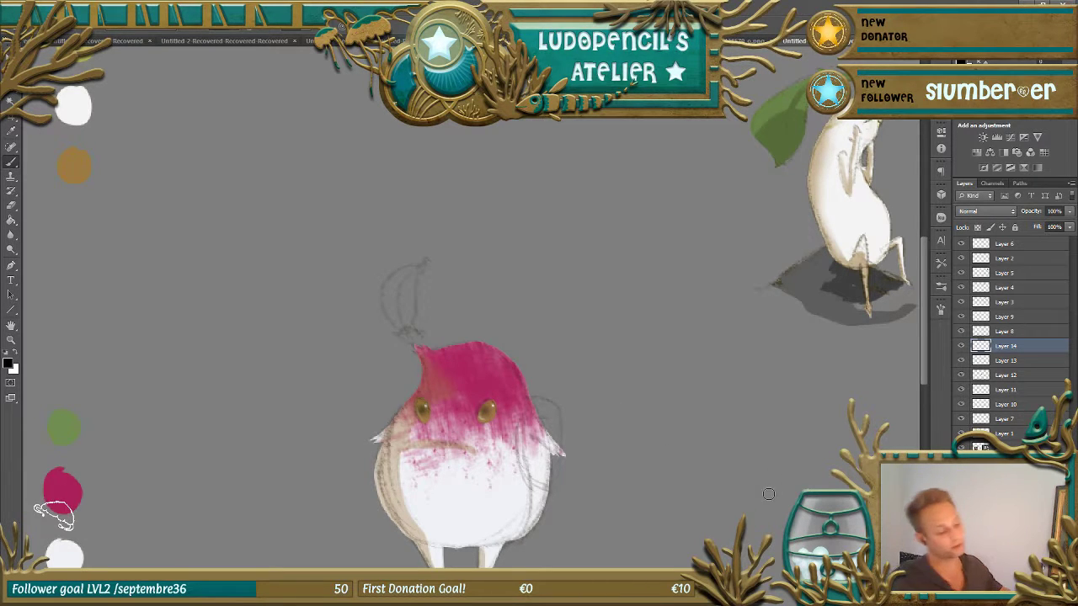
- Undo the black eye shading and the erased edge of the brown shading on the head
key("ctrl+minus")
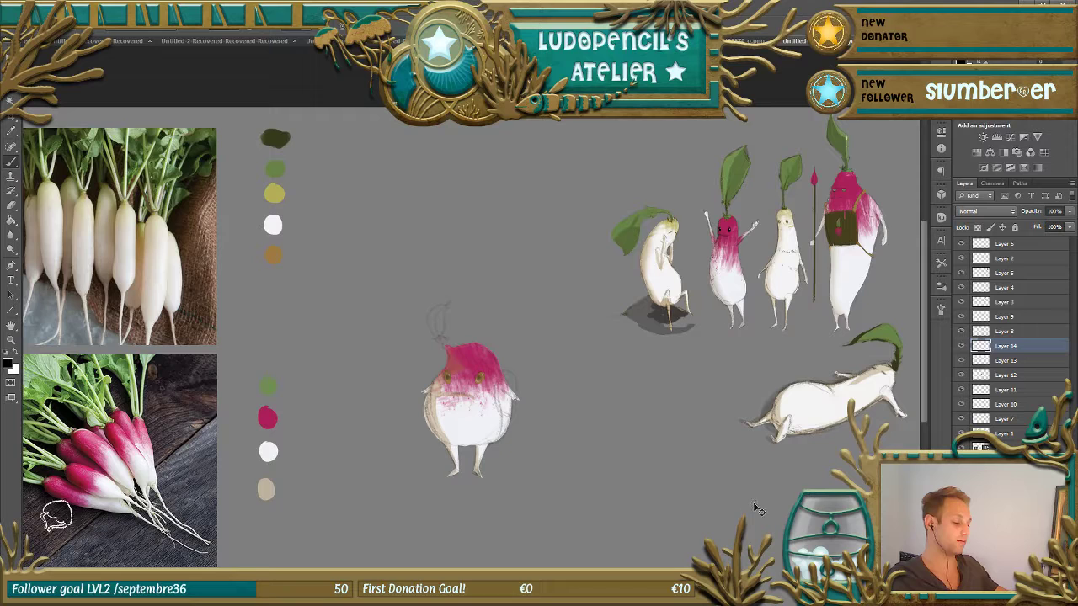
key("ctrl+plus")
key("Delete")
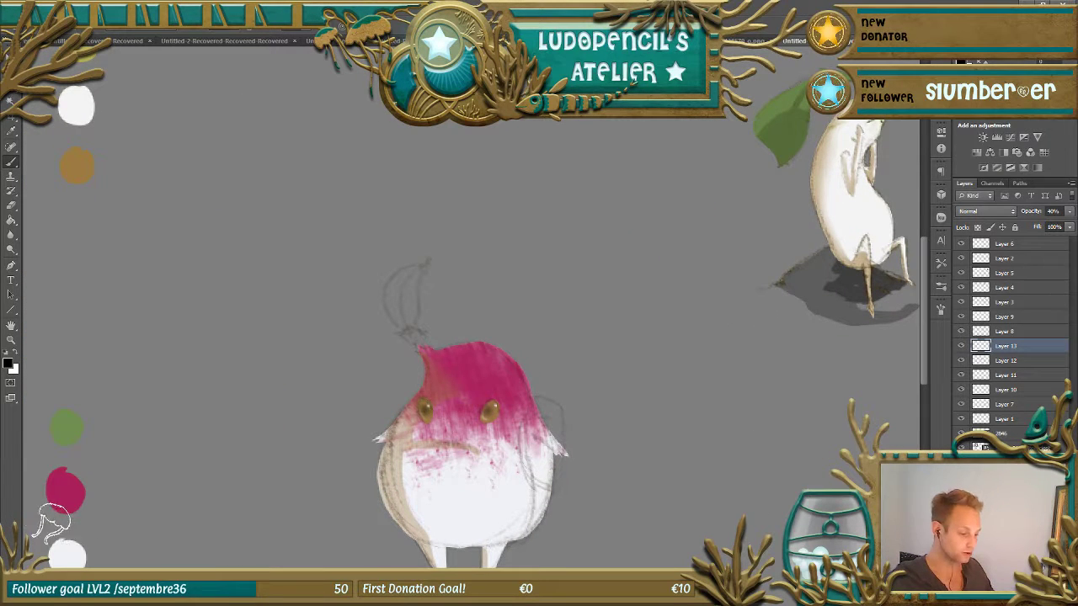
key("ctrl+z")
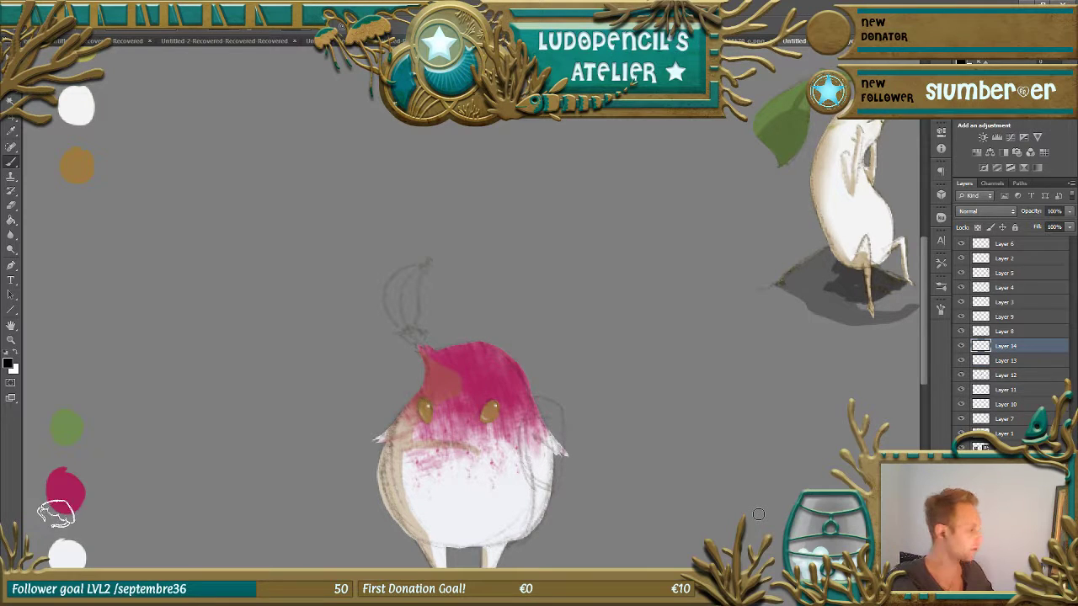
- Soften the brown shading on Layer 13 with the Eraser across the plump radish's head, mouth and left side
left_click(10, 205)
left_click(961, 346)
left_click(963, 348)
left_click(964, 363)
left_click(963, 362)
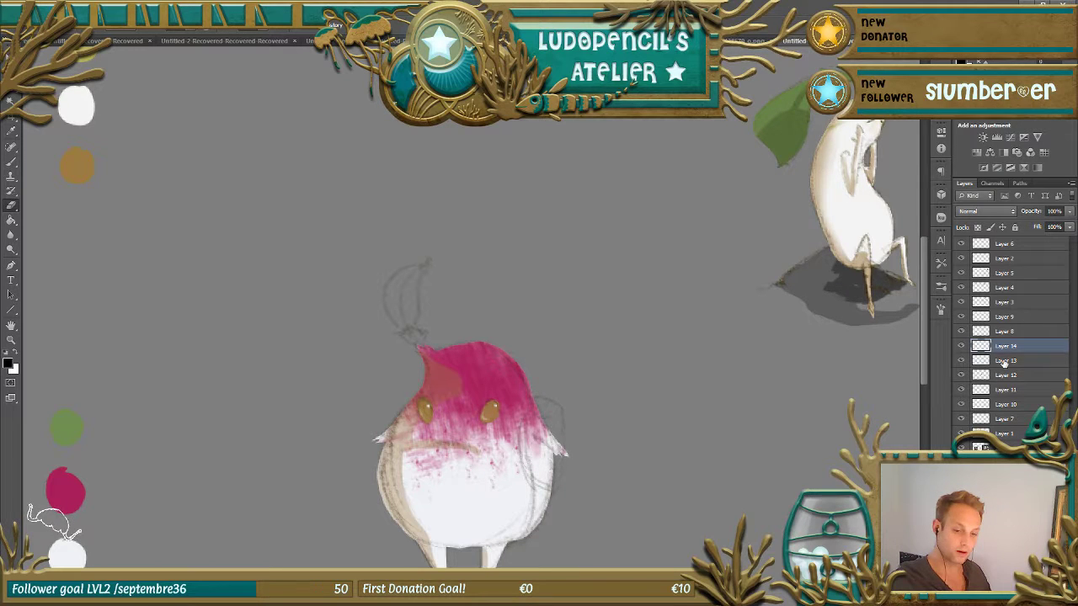
left_click(1004, 362)
key("4")
mouse_move(493, 402)
left_mouse_down()
mouse_move(475, 452)
mouse_move(488, 461)
mouse_move(412, 472)
left_mouse_up()
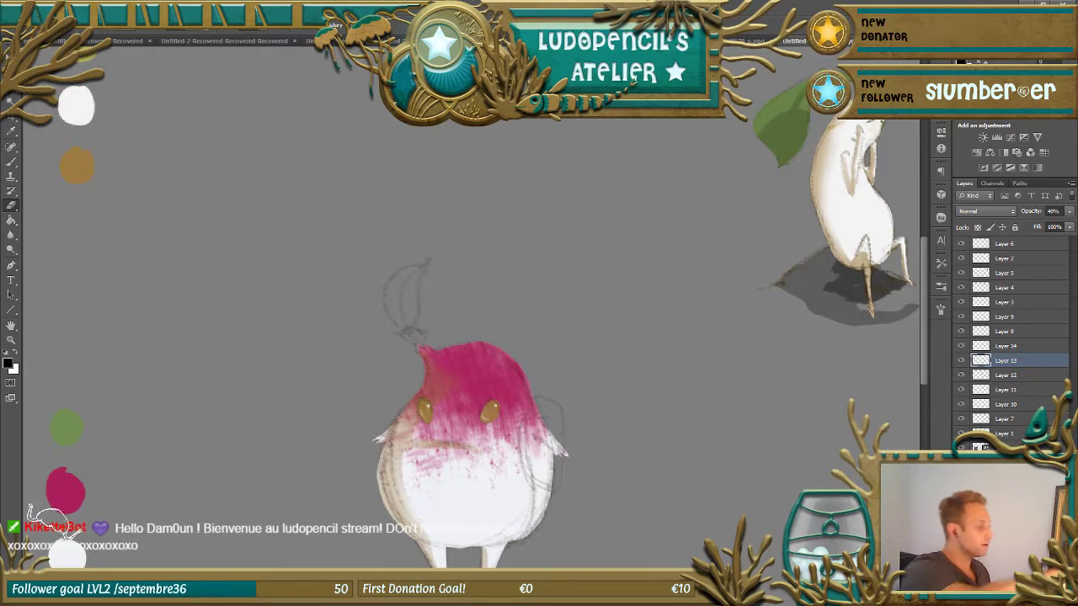
- Toggle the visibility of Layers 11 to 14 to check what each contributes to the plump radish
left_click(960, 373)
left_click(961, 374)
left_click(962, 361)
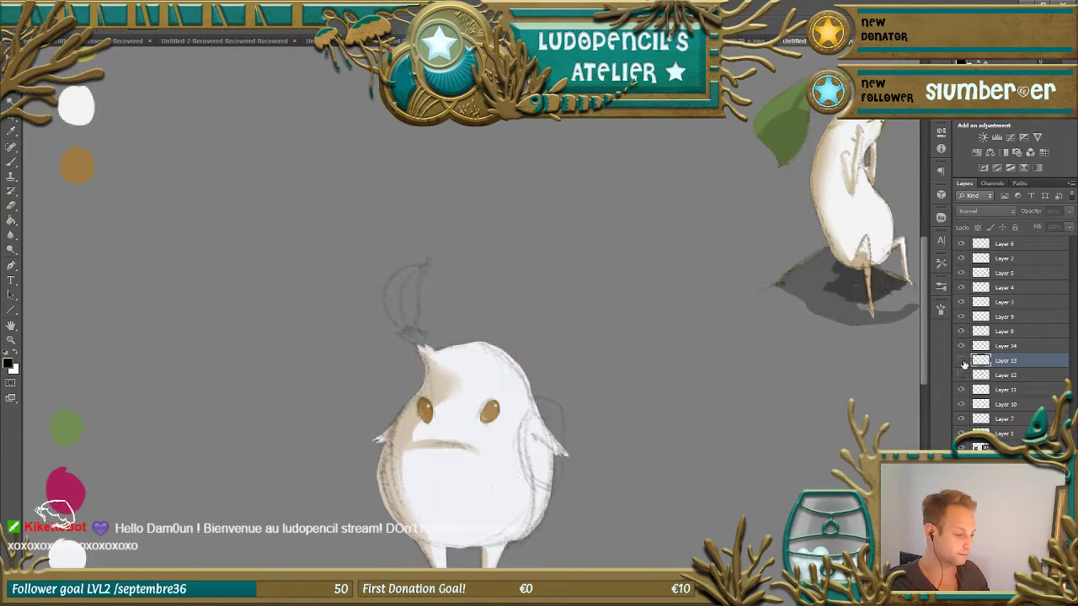
left_click(962, 361)
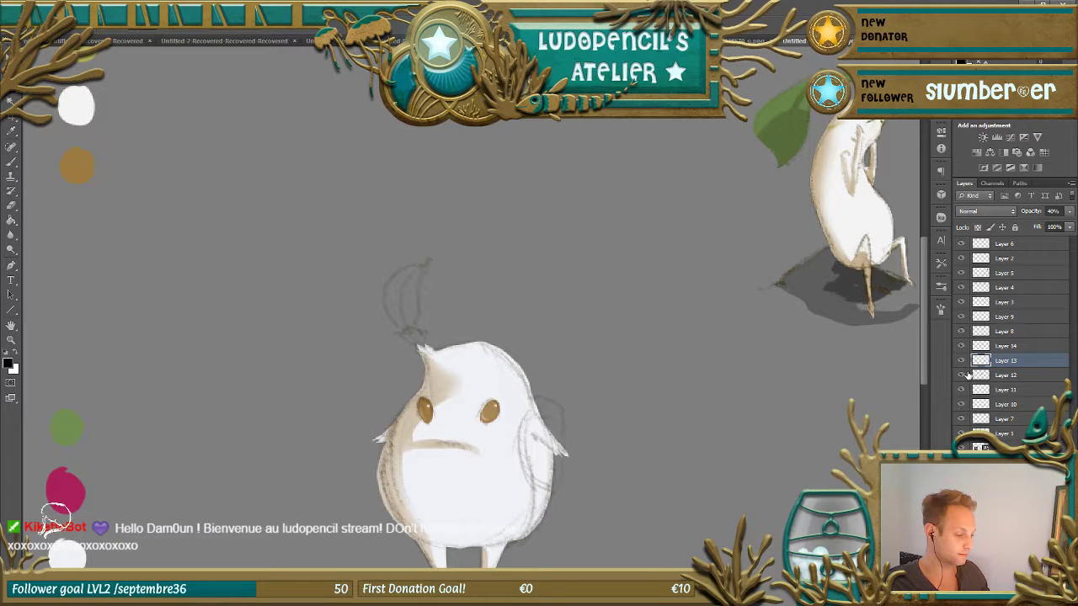
left_click(962, 375)
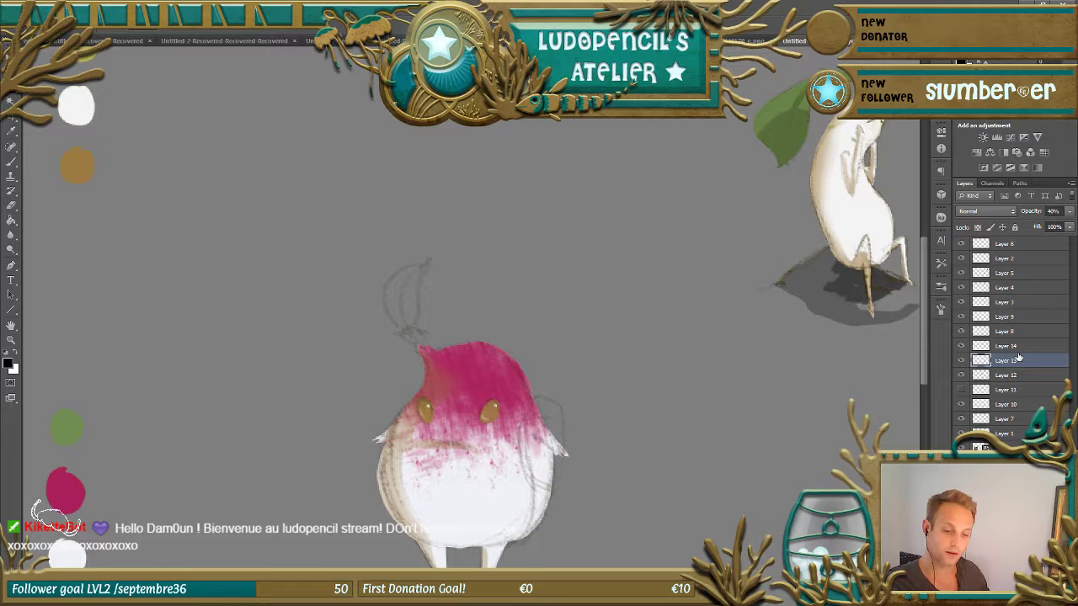
left_click(962, 347)
left_click(962, 347)
- On a new layer above Layer 13, outline the leaf sketch with the lasso and paint it green sampled from the neighbouring radish's leaf
key("ctrl+shift+alt+n")
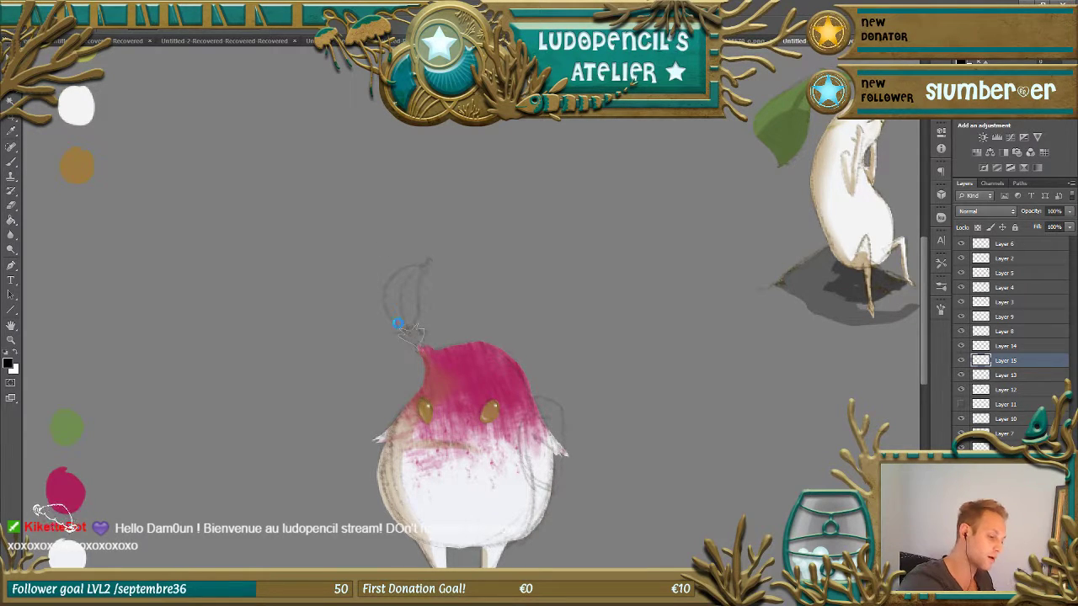
mouse_move(410, 333)
left_mouse_down()
mouse_move(392, 320)
mouse_move(402, 280)
mouse_move(433, 262)
mouse_move(421, 326)
mouse_move(405, 329)
left_mouse_up()
left_click(11, 161)
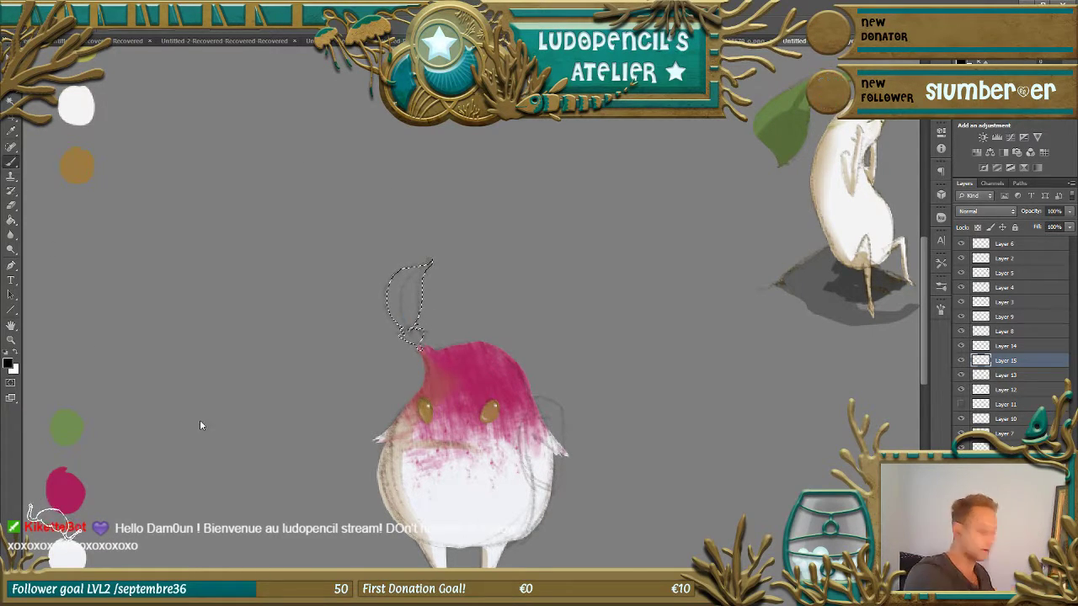
left_click(798, 94, "alt")
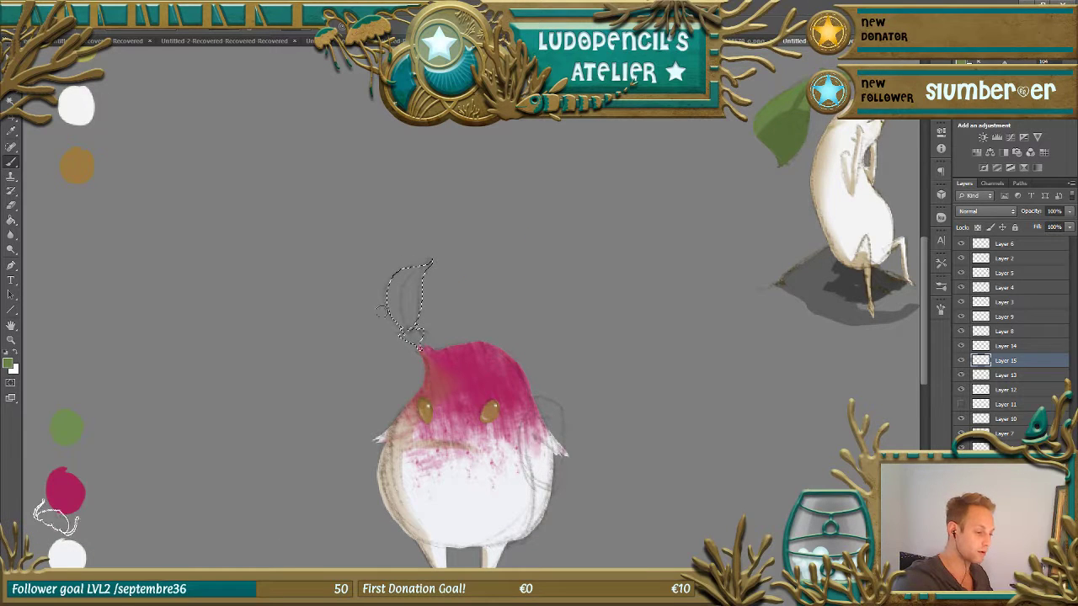
mouse_move(434, 249)
left_mouse_down()
mouse_move(395, 321)
mouse_move(415, 300)
mouse_move(413, 327)
left_mouse_up()
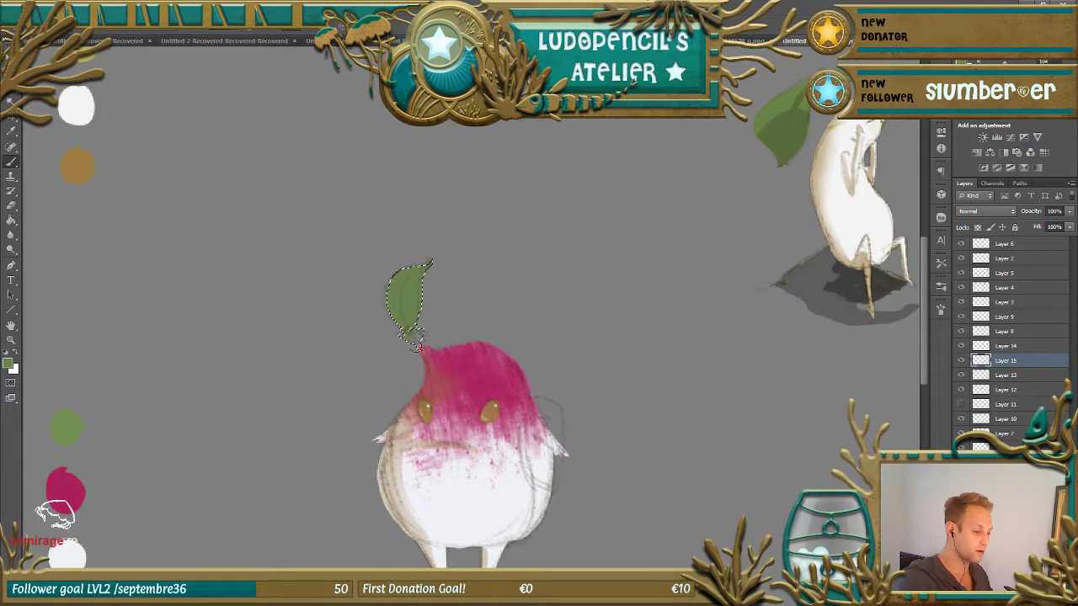
- Shade the leaf's centre and base with the darker green sampled from the neighbouring leaf, and clear the selection
left_click(781, 125, "alt")
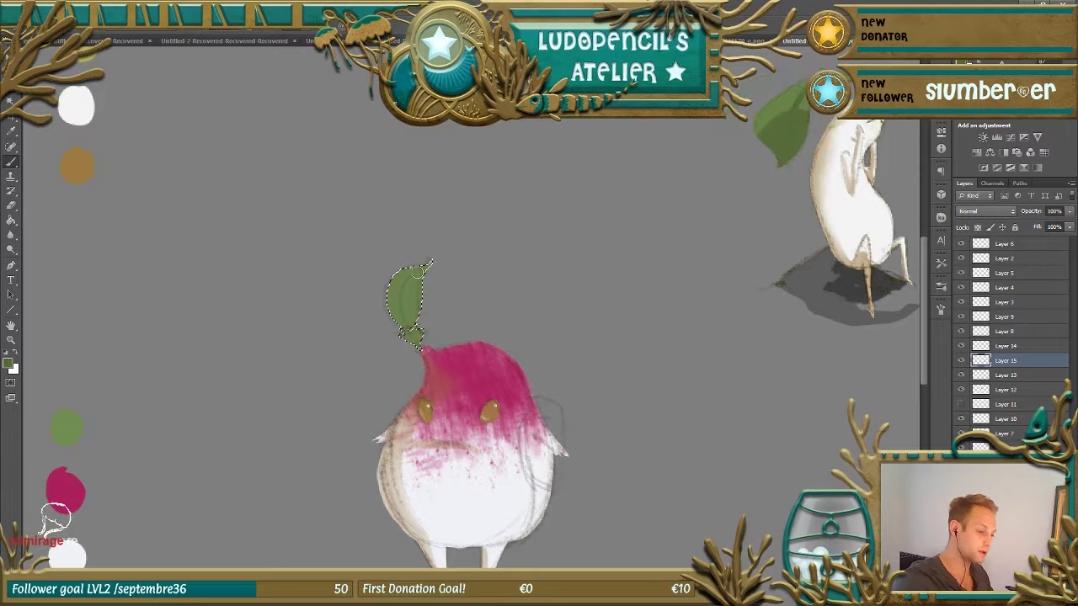
left_click_drag(403, 286, 408, 325)
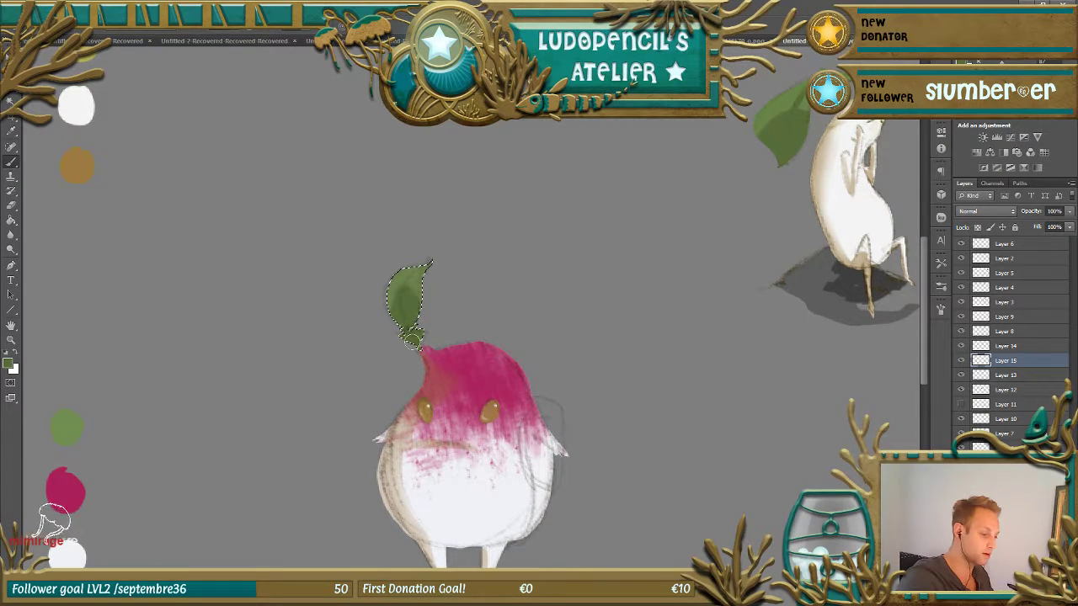
key("ctrl+d")
key("ctrl+minus")
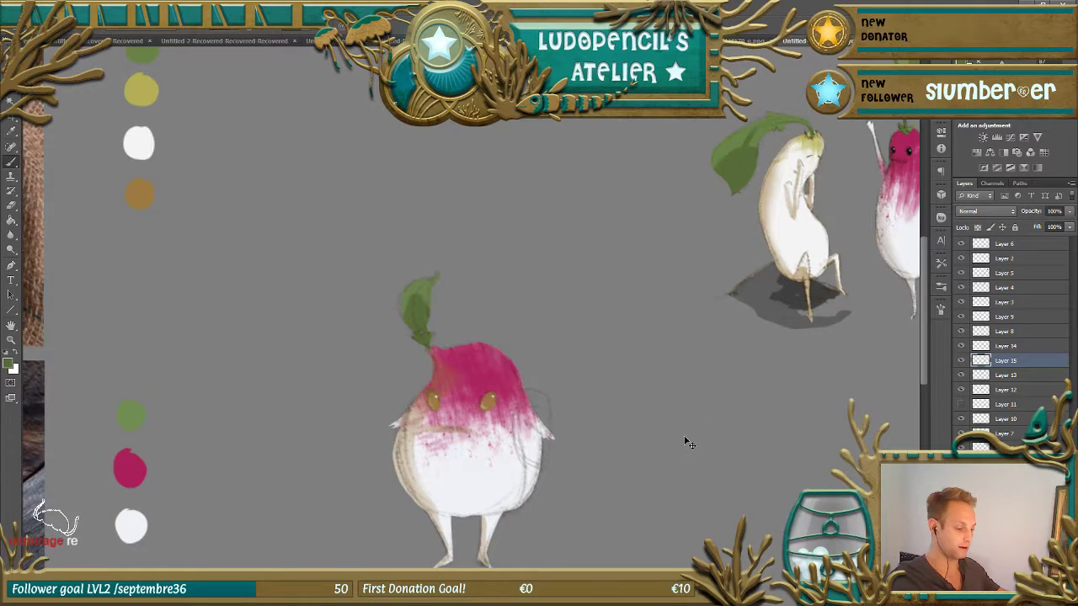
key("ctrl+minus")
left_click(160, 10)
left_click(180, 56)
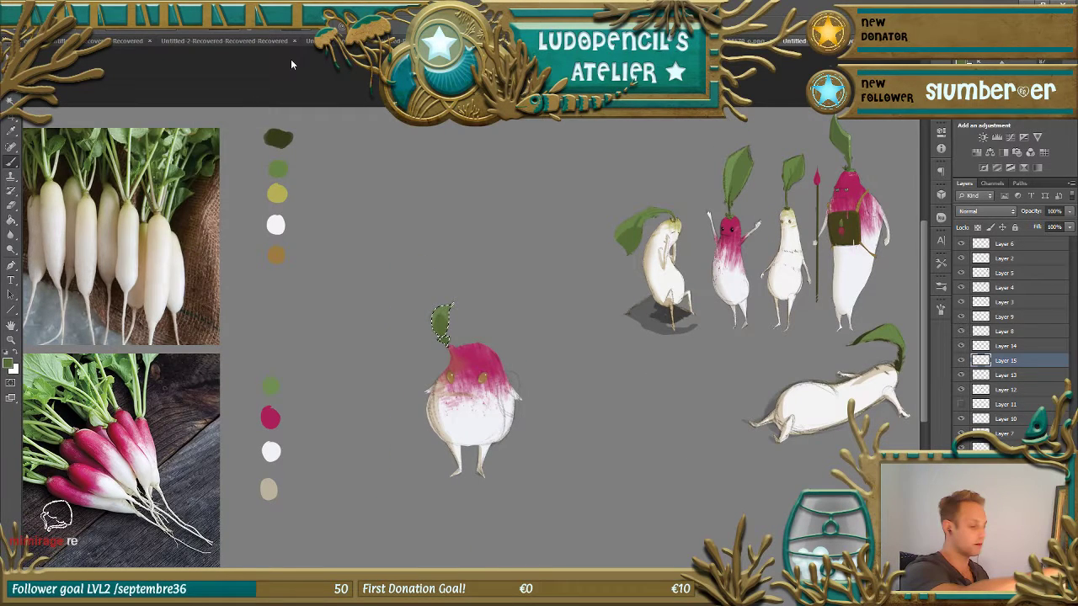
key("ctrl+minus")
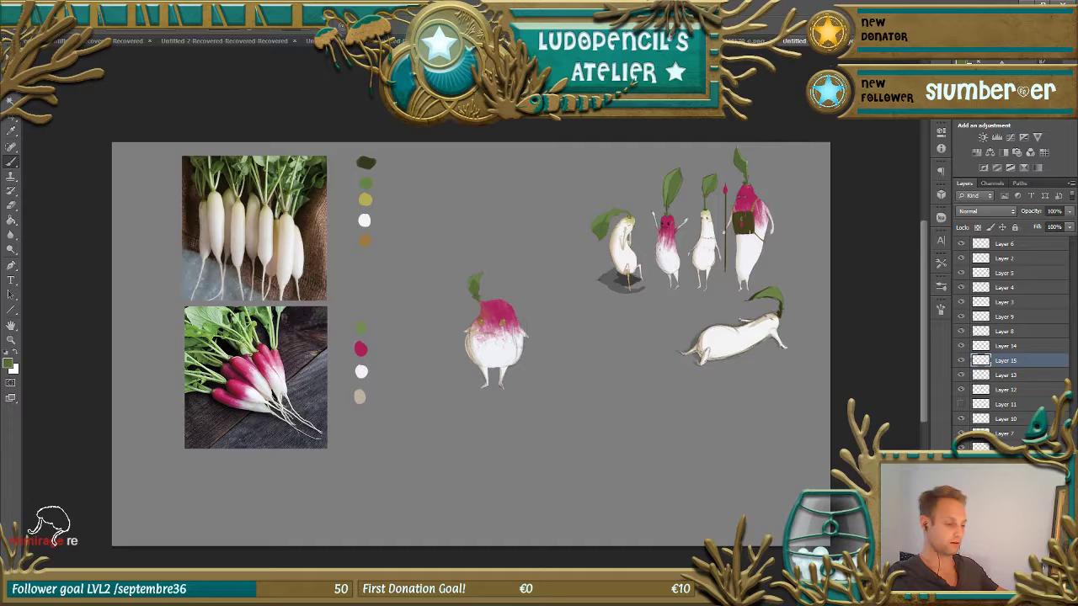
- Toggle the visibility of Layers 4, 9 and 8 to identify what each one holds
key("ctrl+minus")
key("ctrl+plus")
key("ctrl+plus")
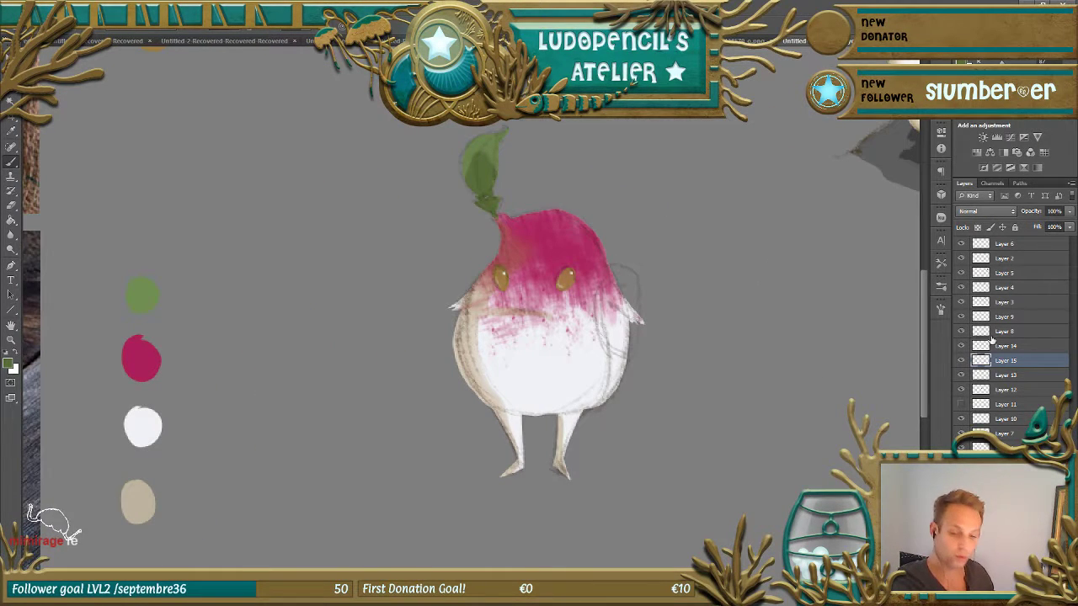
left_click(960, 287)
left_click(961, 287)
left_click(961, 317)
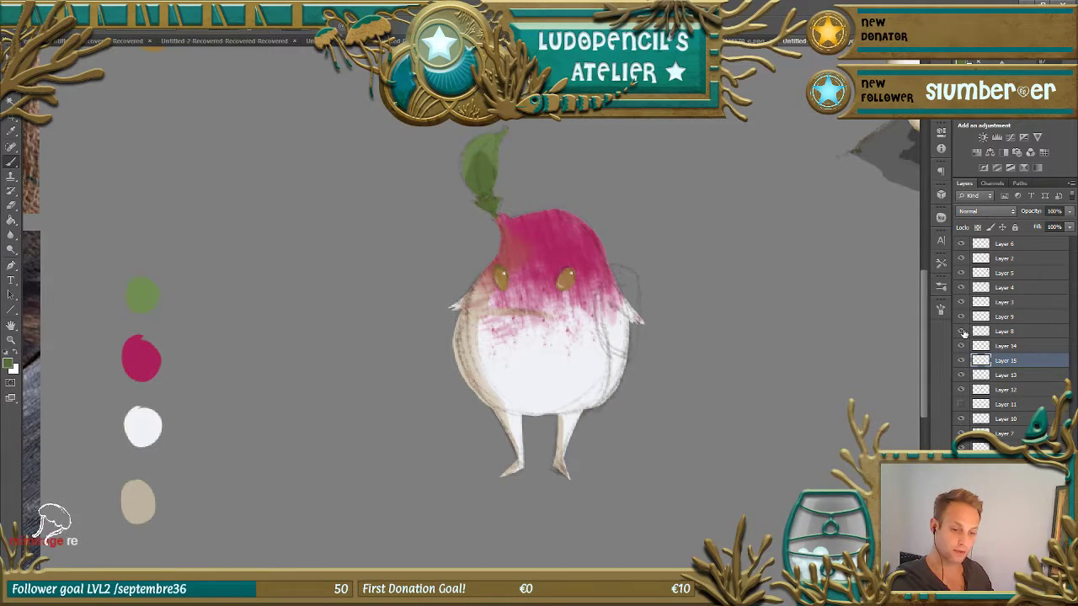
left_click(961, 331)
left_click(962, 331)
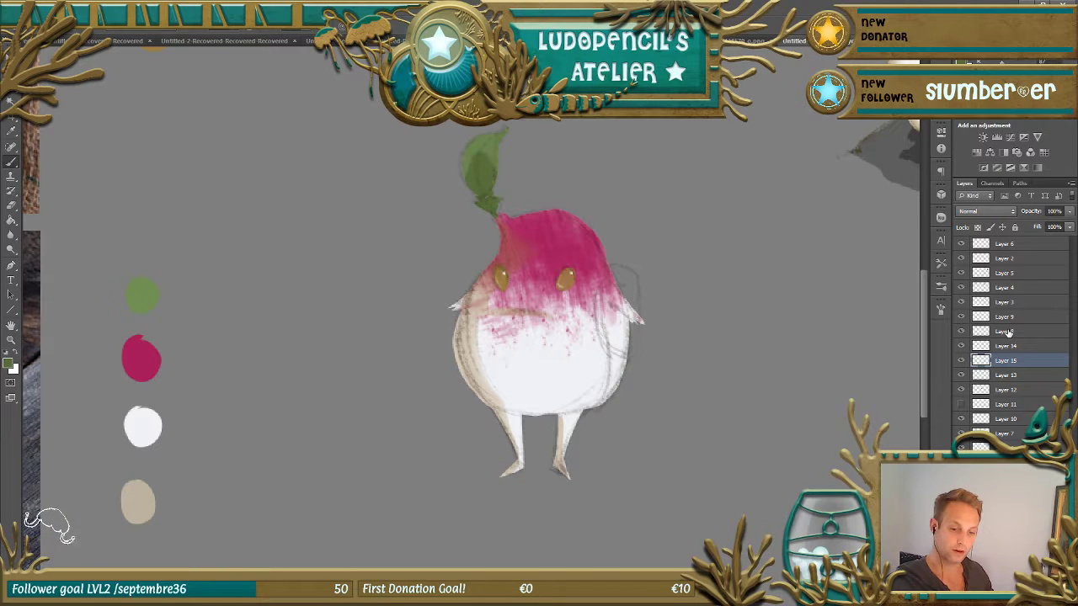
- On a new layer above Layer 14, outline the backpack and its straps with the lasso, fill them with dark green and deselect
left_click(1003, 332)
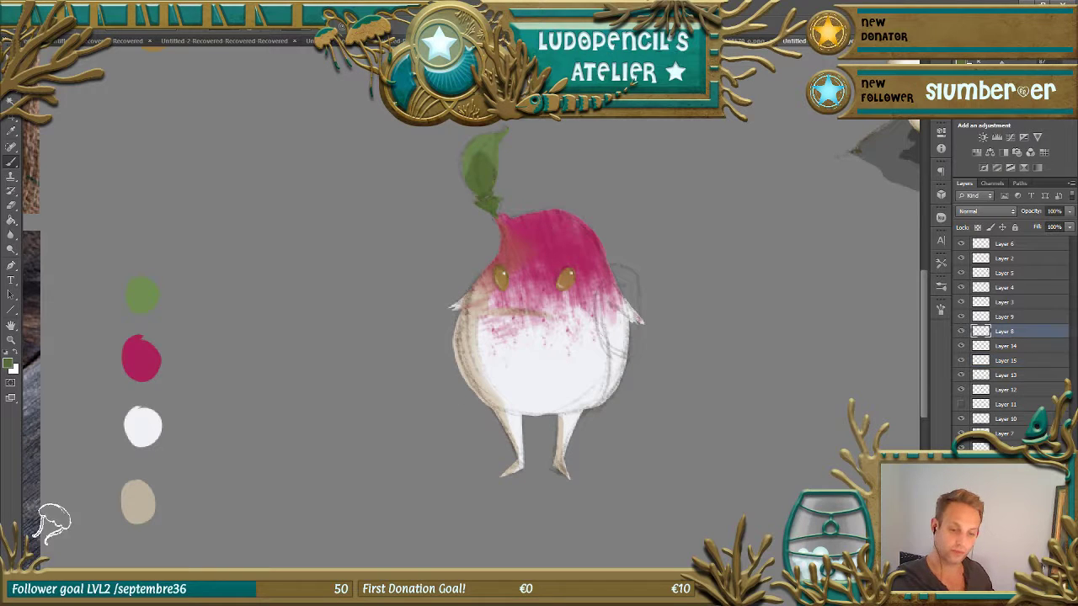
left_click(1015, 346)
key("ctrl+shift+alt+n")
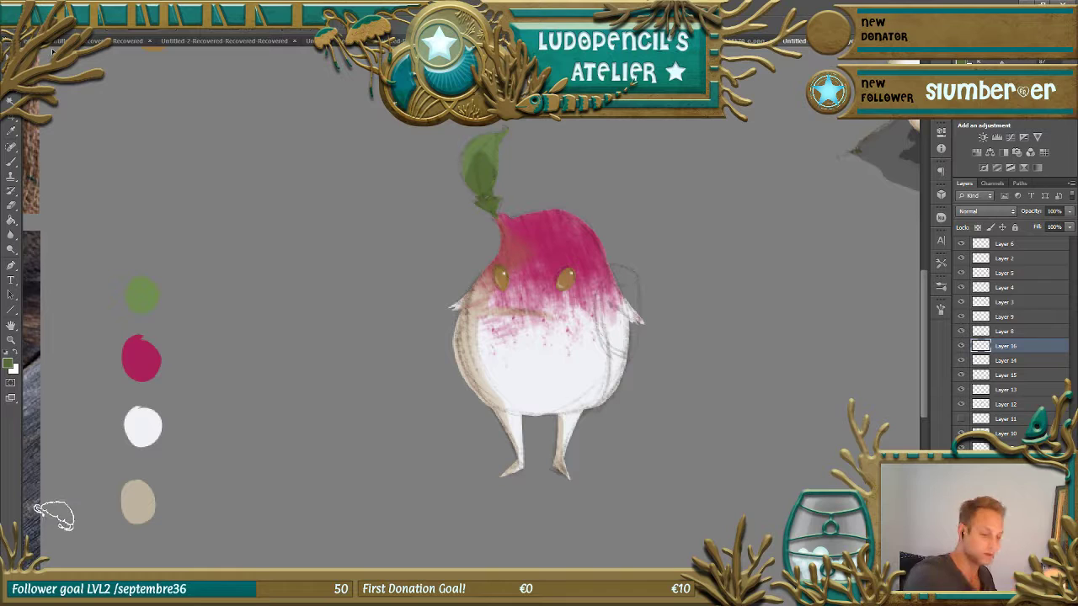
mouse_move(612, 282)
left_mouse_down()
mouse_move(597, 313)
mouse_move(602, 340)
mouse_move(621, 361)
mouse_move(603, 335)
mouse_move(609, 295)
left_mouse_up()
key("ctrl+z")
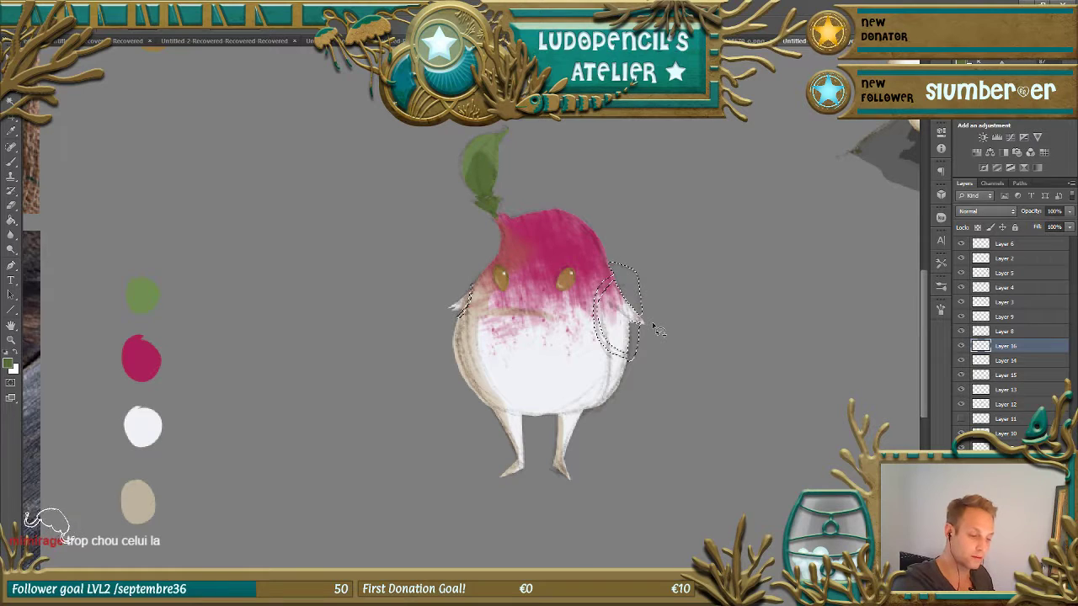
key("g")
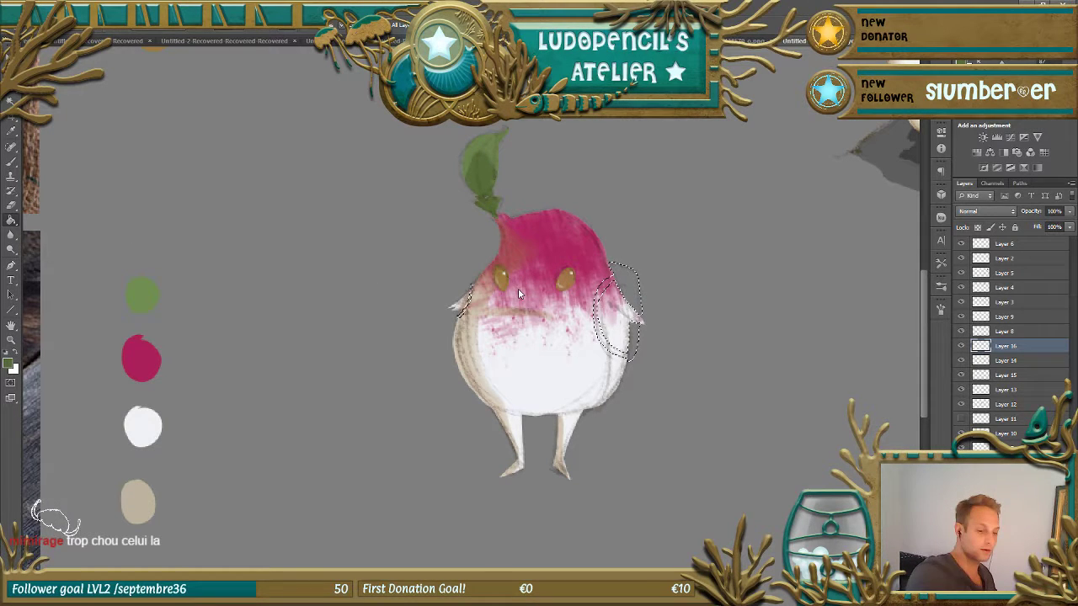
key("alt+BackSpace")
key("ctrl+d")
key("ctrl+0")
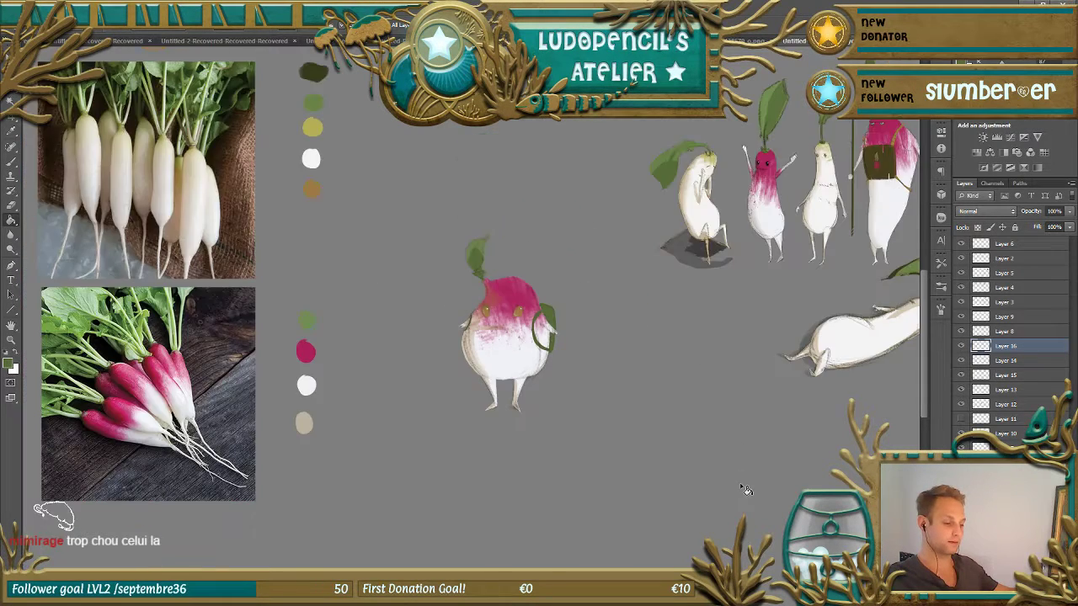
- Select the small area at the top of the backpack, shade it with a resized black brush and clear the selection
key("ctrl+plus")
key("alt+s")
key("Escape")
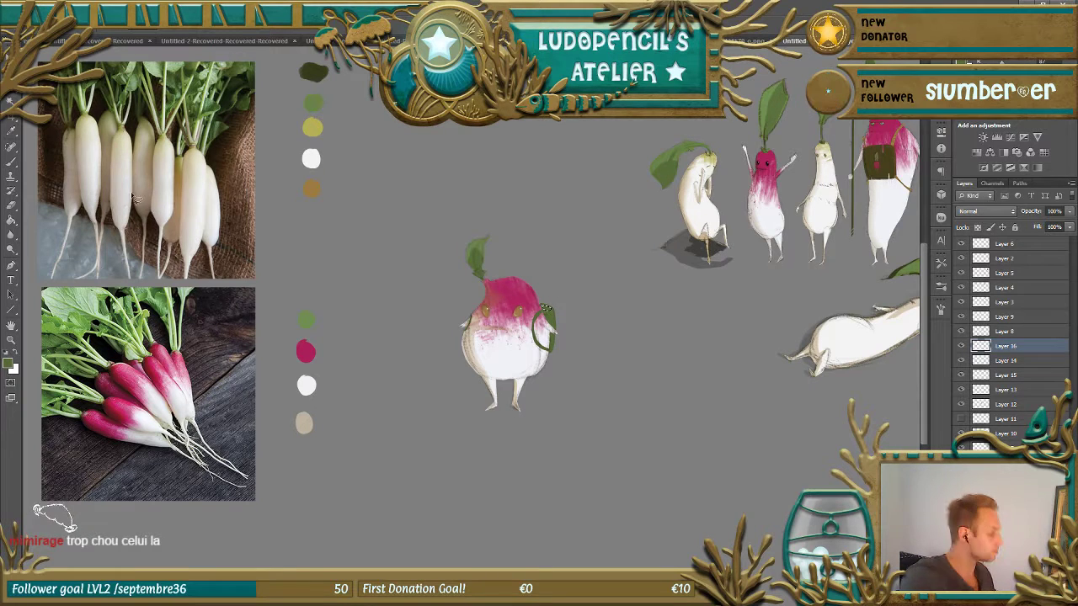
left_click(7, 359)
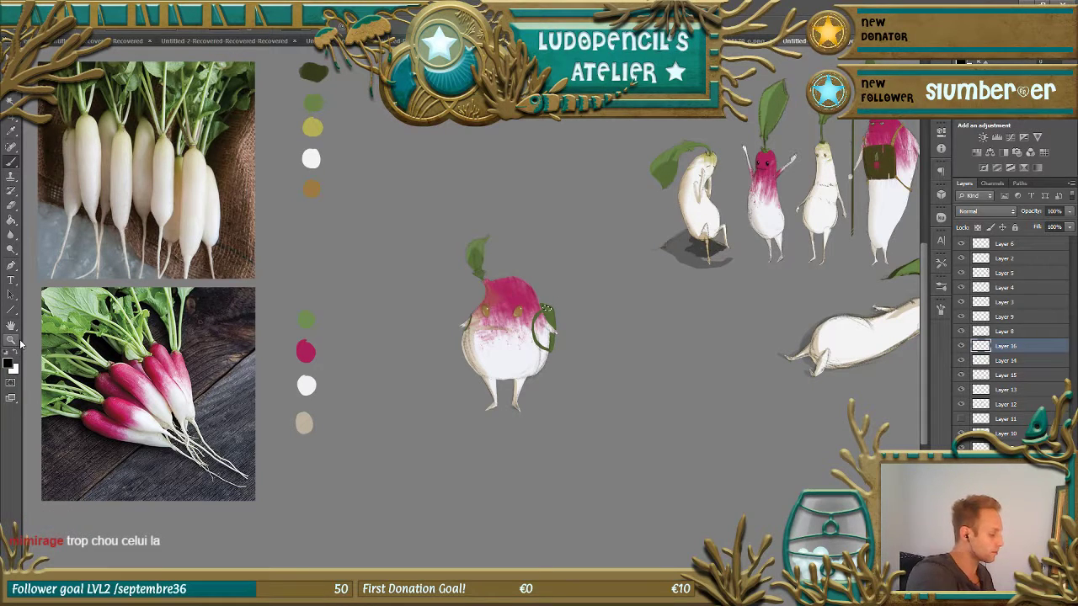
right_click(562, 301, "alt")
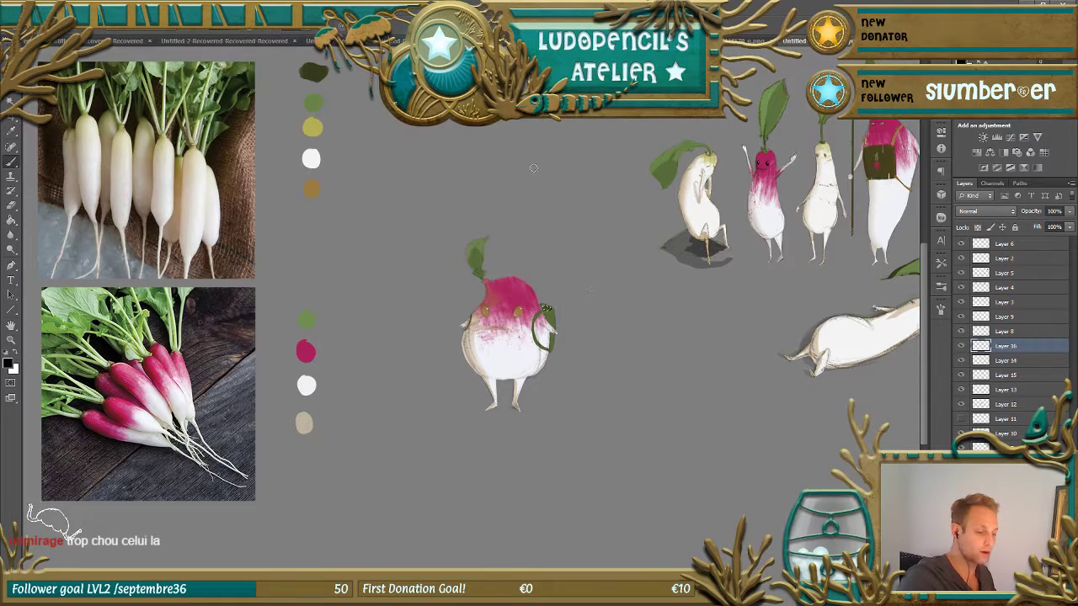
left_click(156, 15)
left_click(233, 47)
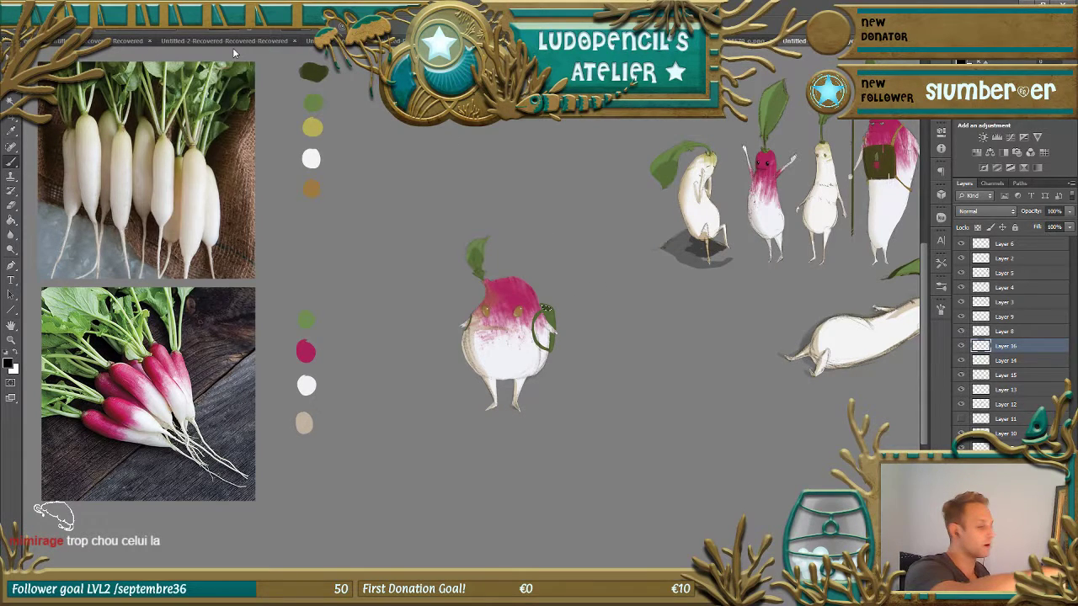
- Check Layers 10, 12 and 13 by toggling their visibility, show Layer 11 again and make it the active layer
key("ctrl+minus")
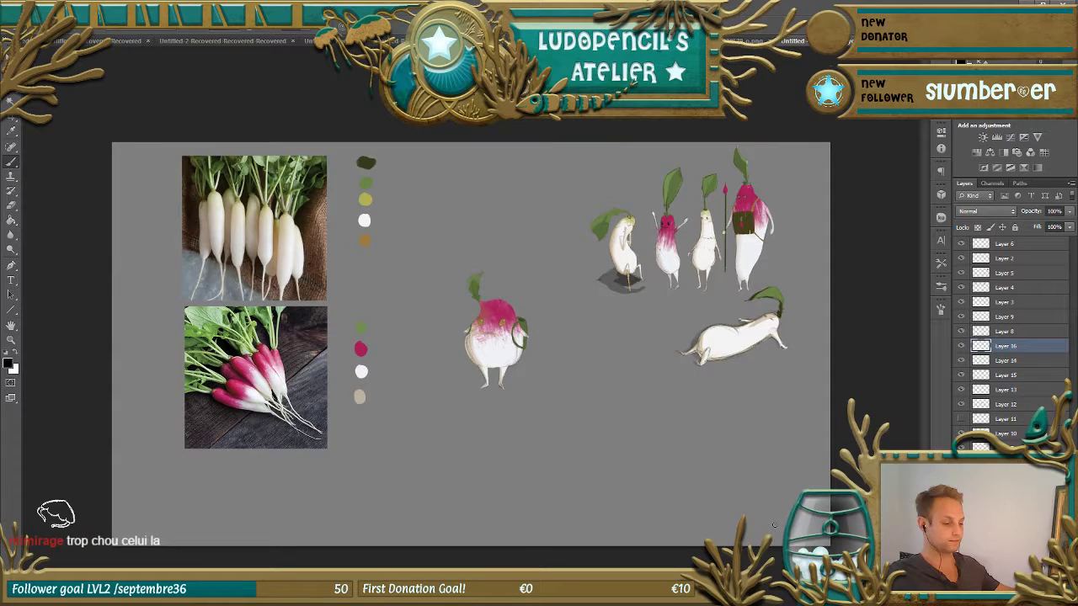
key("ctrl+plus")
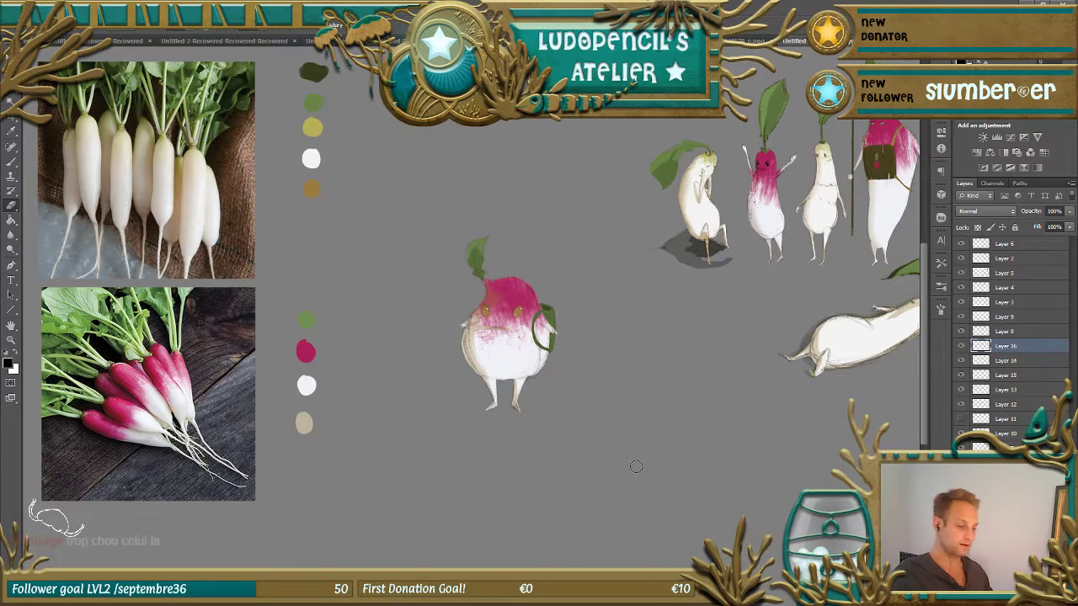
left_click(963, 390)
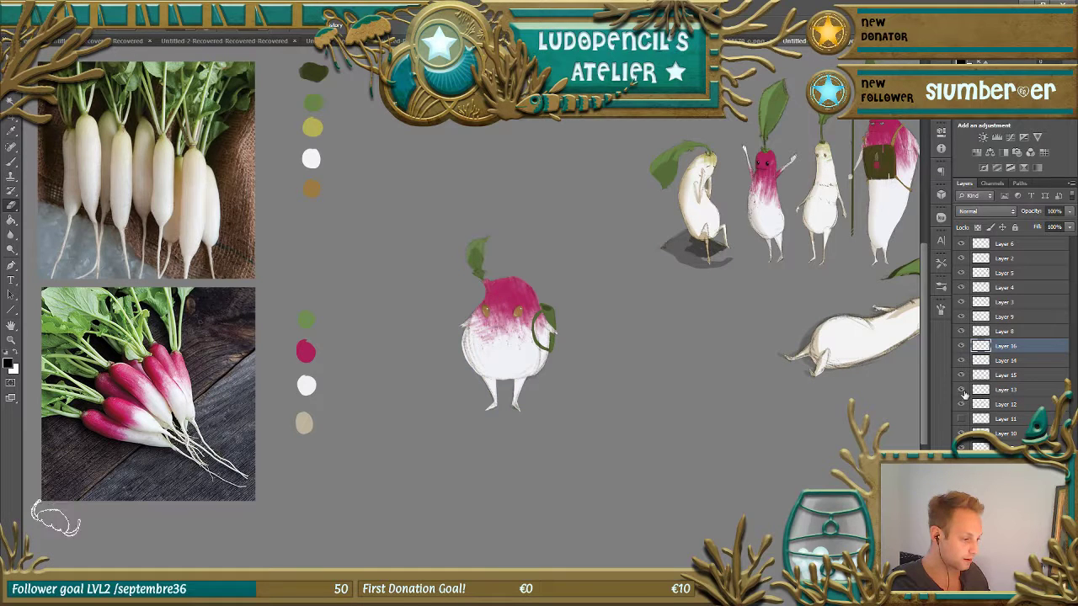
left_click(963, 407)
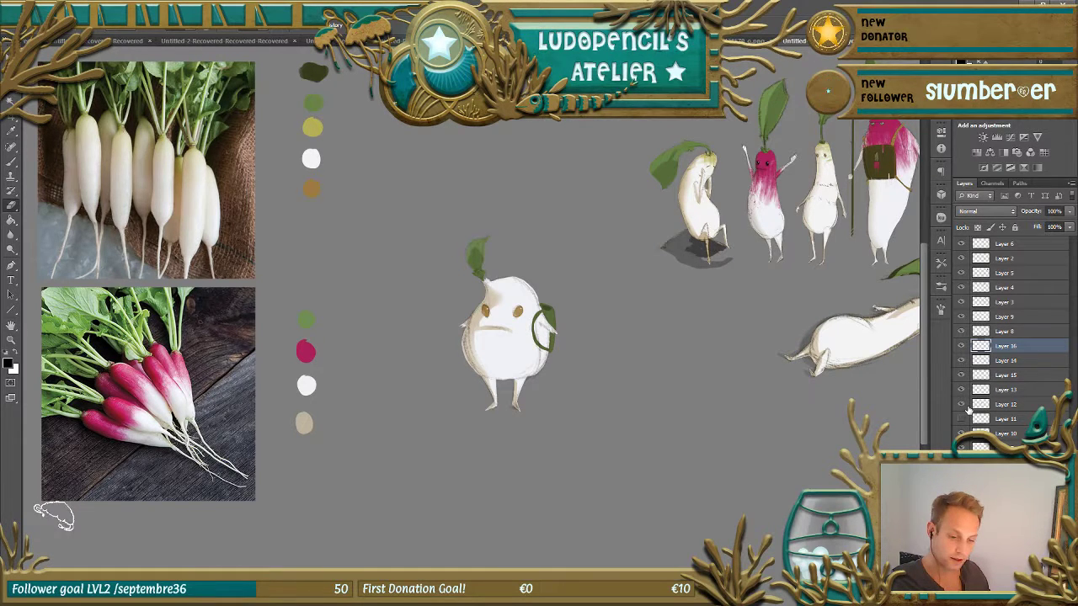
left_click(964, 406)
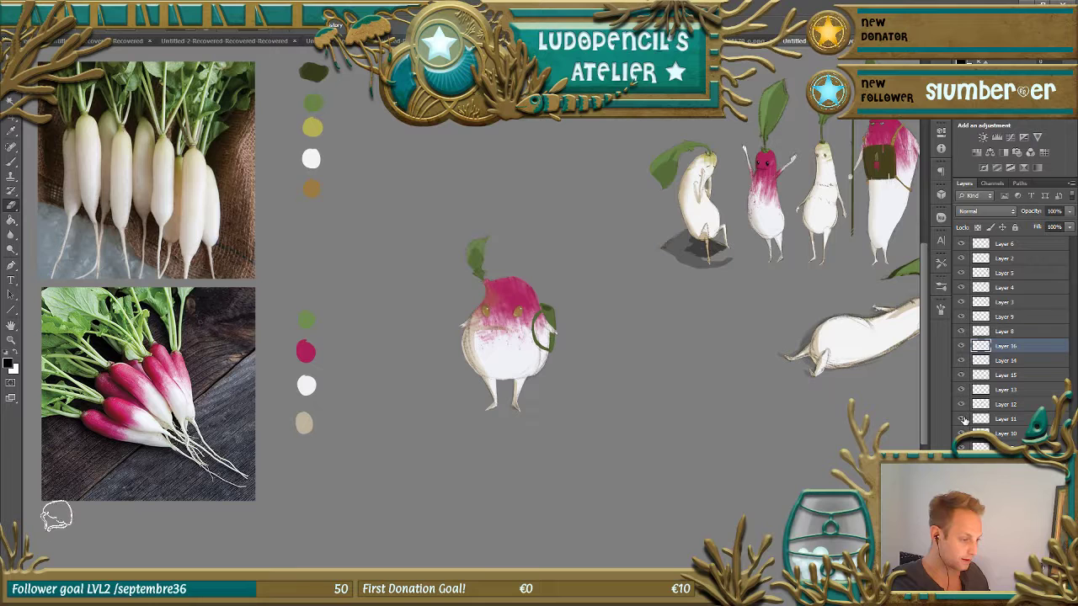
left_click(963, 406)
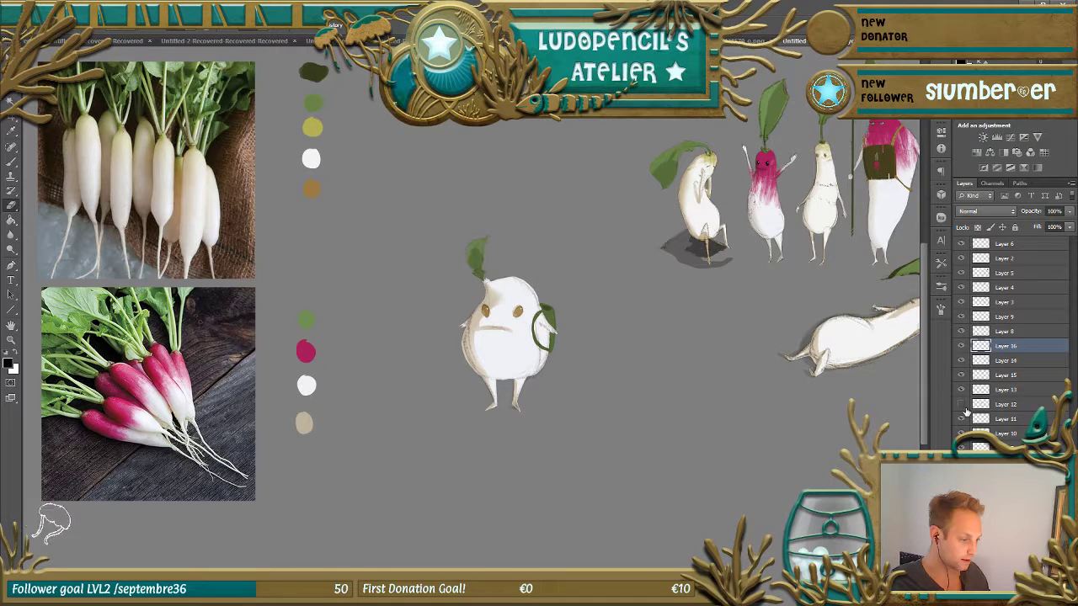
left_click(964, 406)
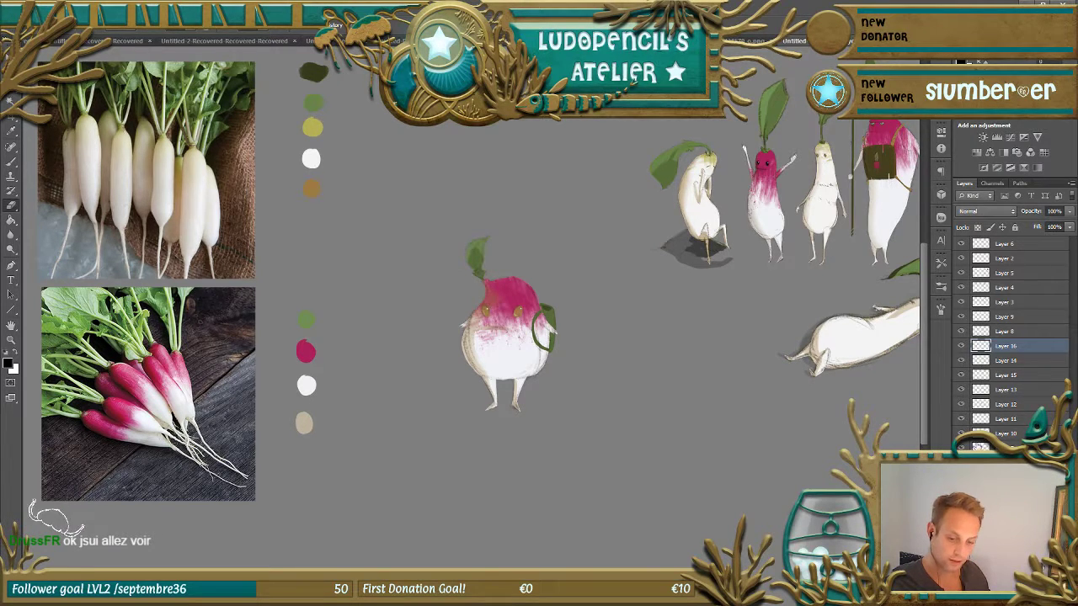
left_click(965, 445)
left_click(965, 444)
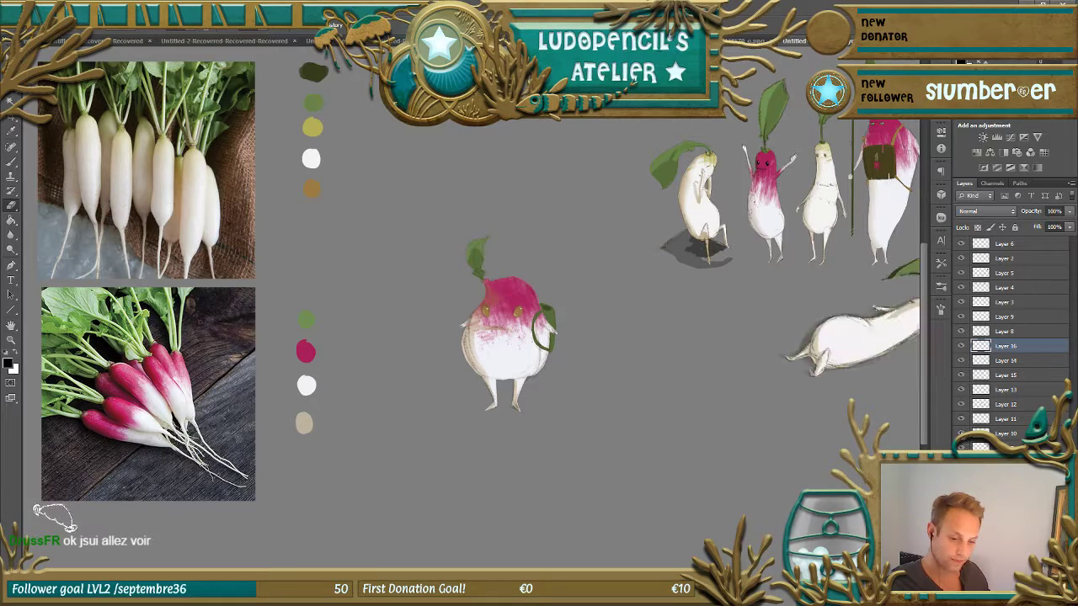
left_click(961, 434)
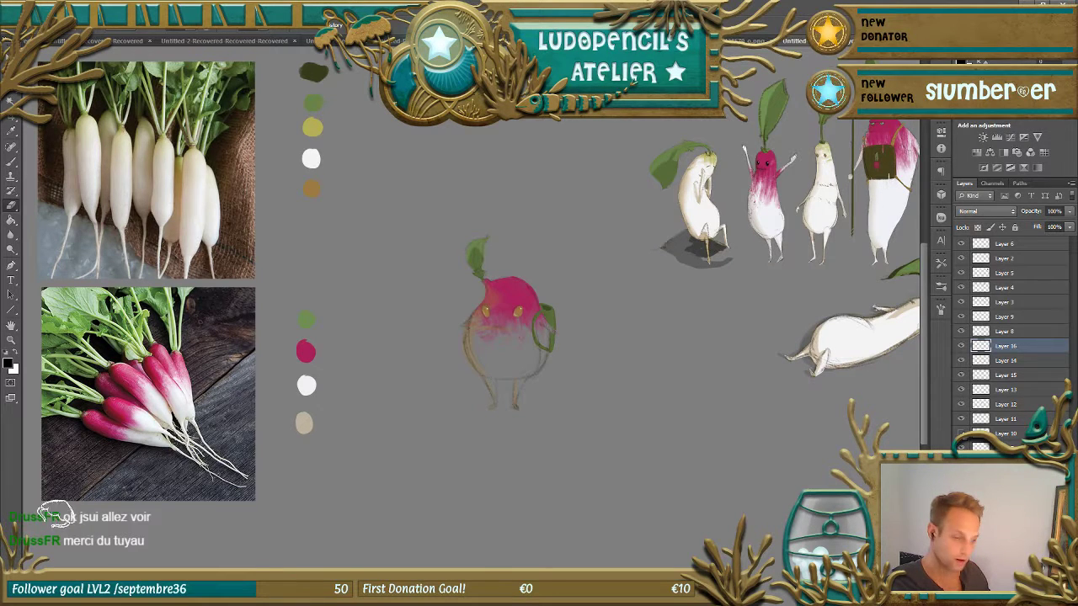
left_click(961, 434)
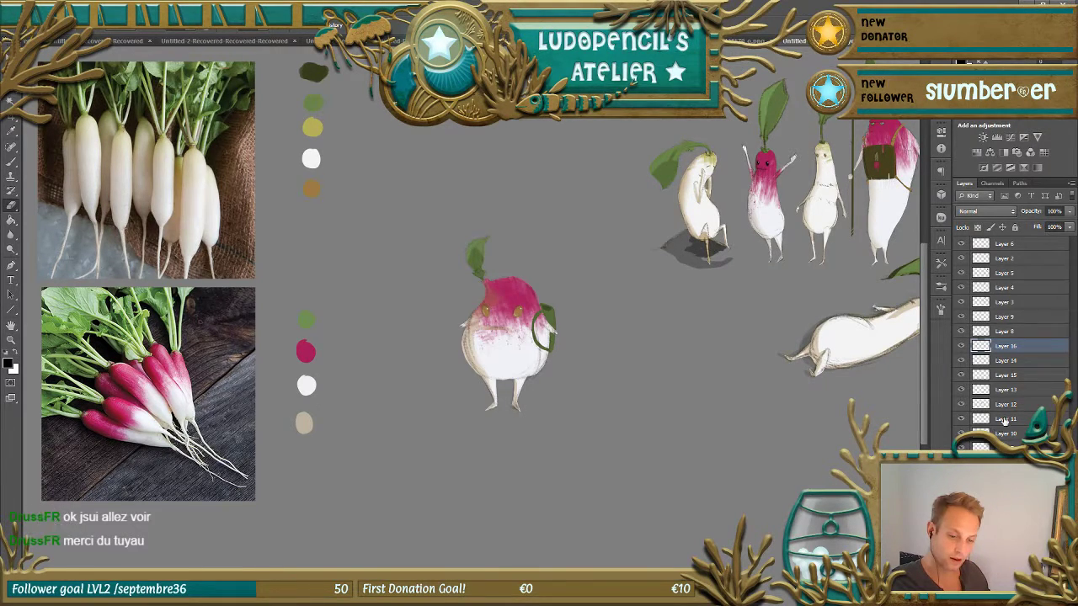
left_click(966, 421)
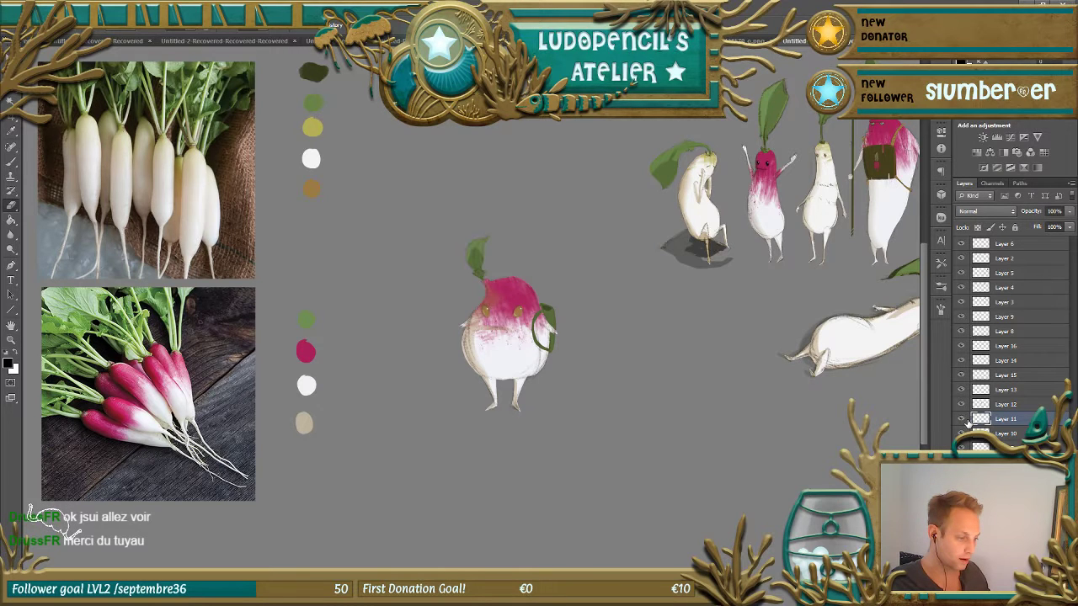
- Move Layers 13 and 12 below Layer 11 and clip both of them to Layer 10
left_click(961, 404)
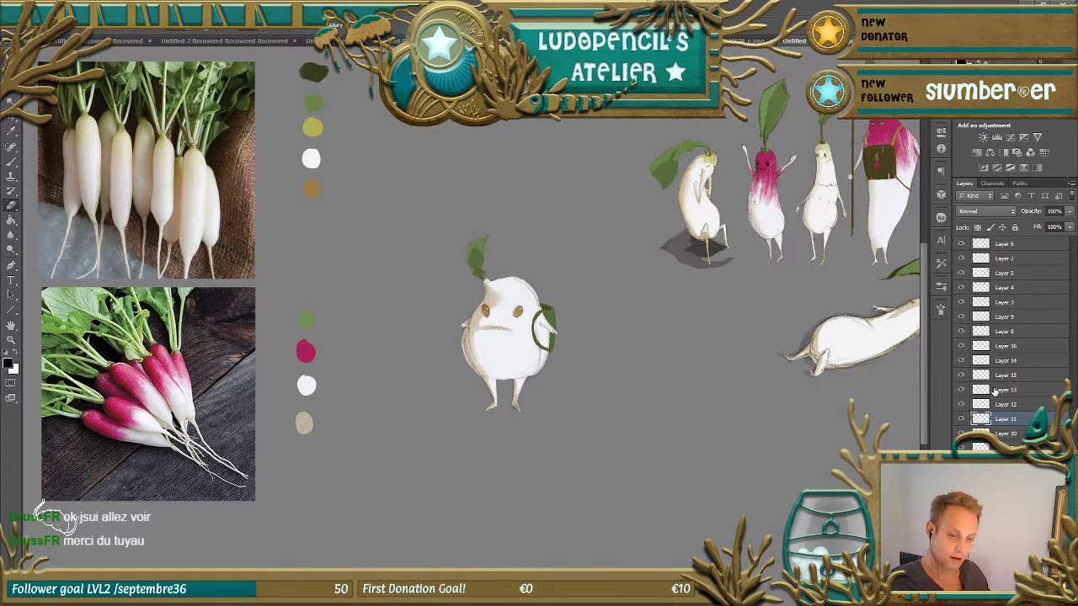
left_click(962, 390)
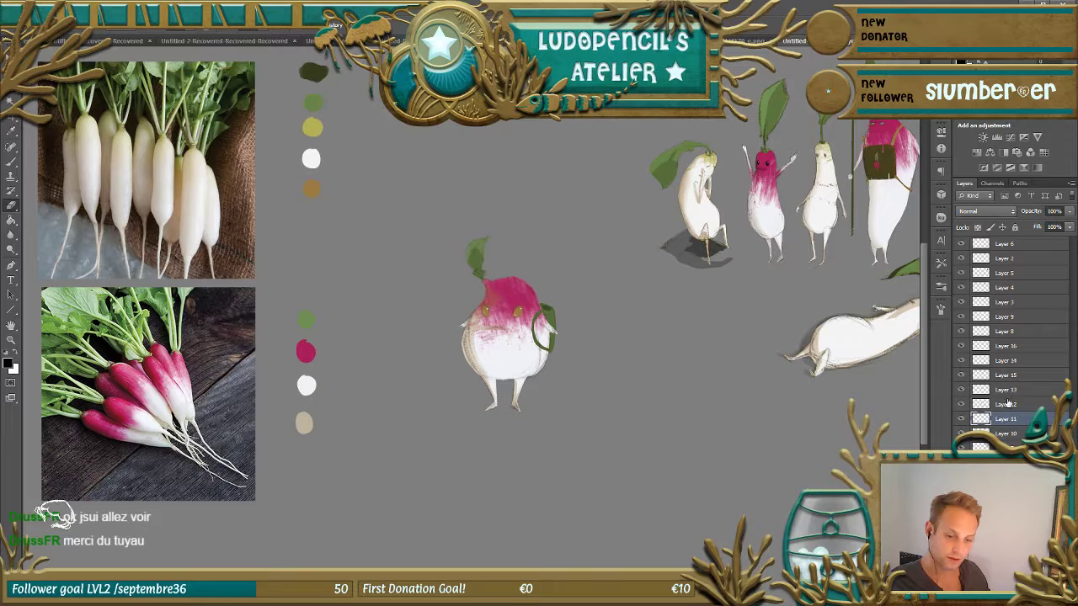
left_click(1002, 390)
left_click(1004, 404, "shift")
left_click_drag(1004, 404, 1008, 425)
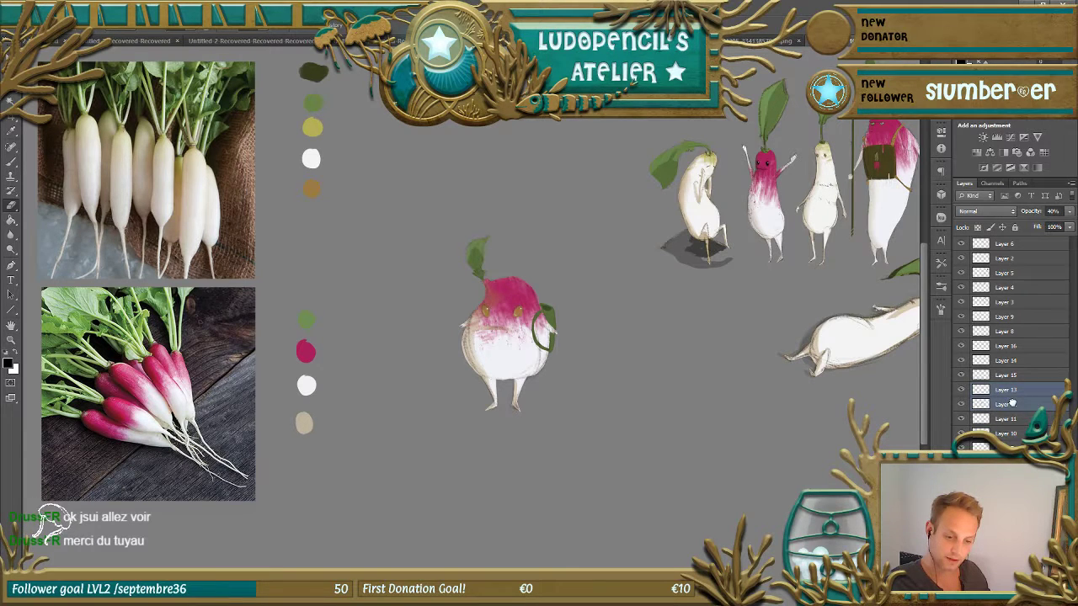
right_click(1008, 413)
left_click(942, 362)
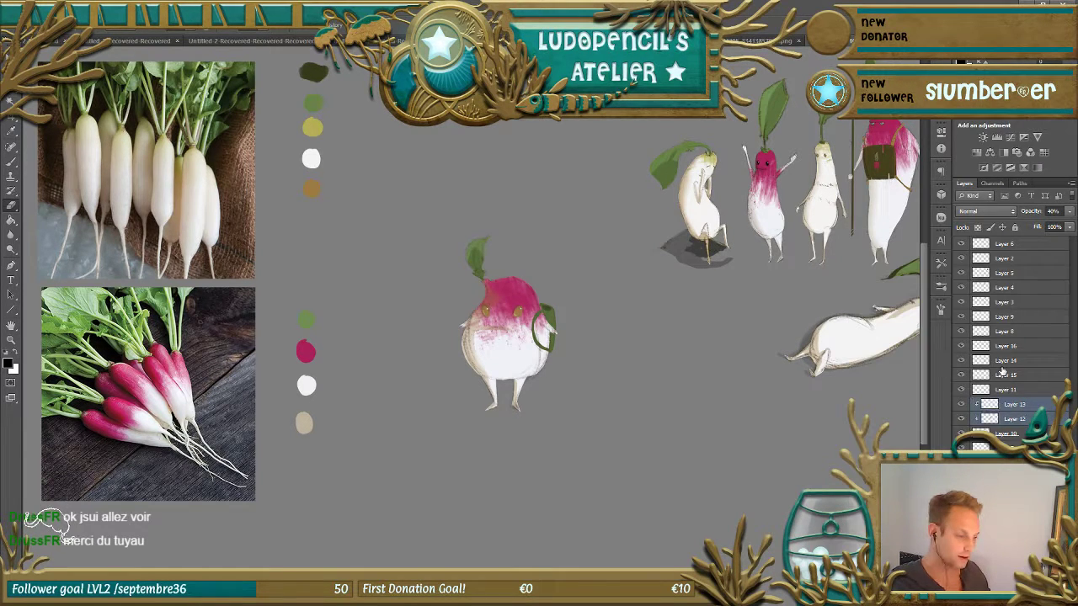
- Make Layer 10 active, check its content by toggling its visibility, and pick and resize another eraser brush tip
left_click(967, 438, "alt")
left_click(961, 433)
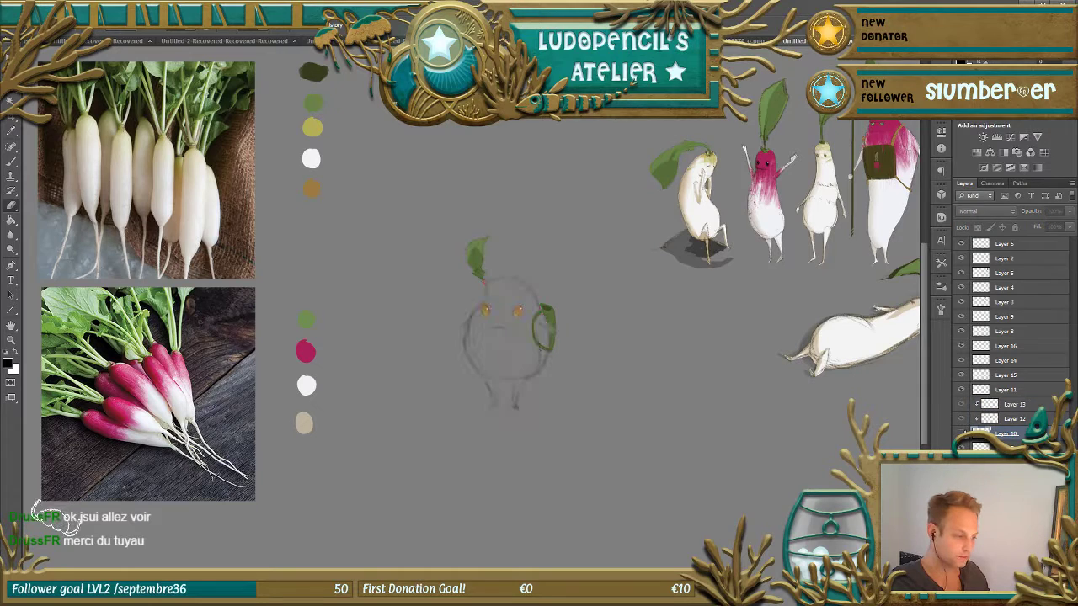
left_click(961, 433)
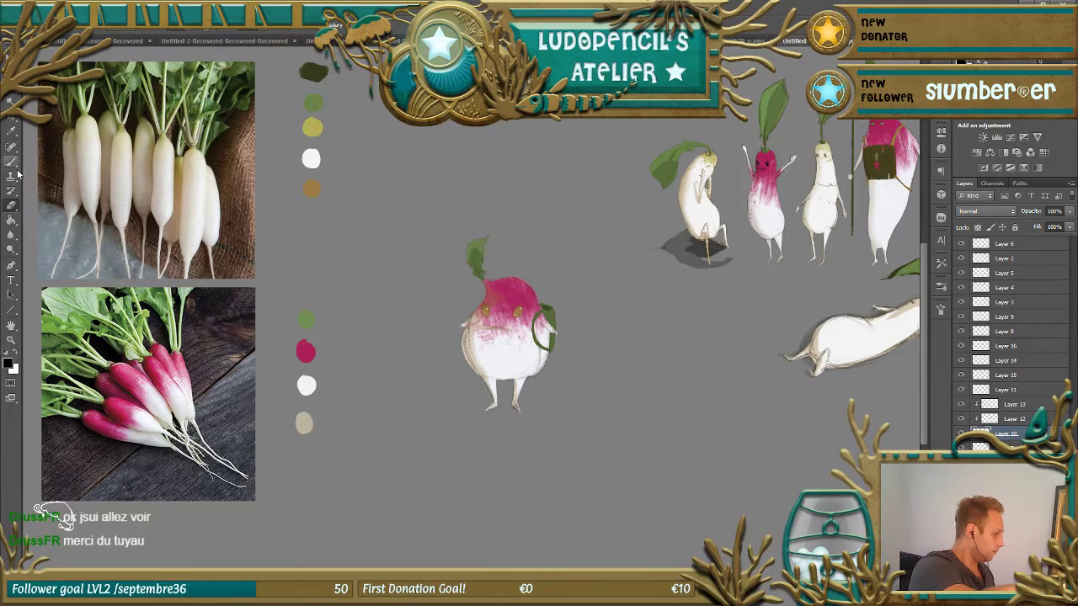
left_click(38, 26)
left_click(77, 111)
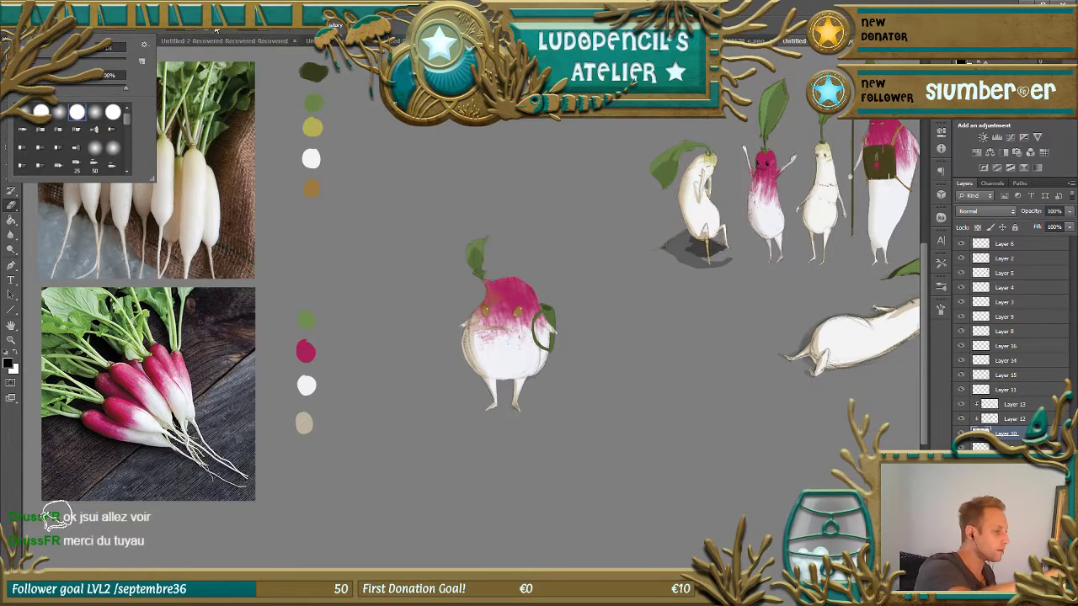
key("Return")
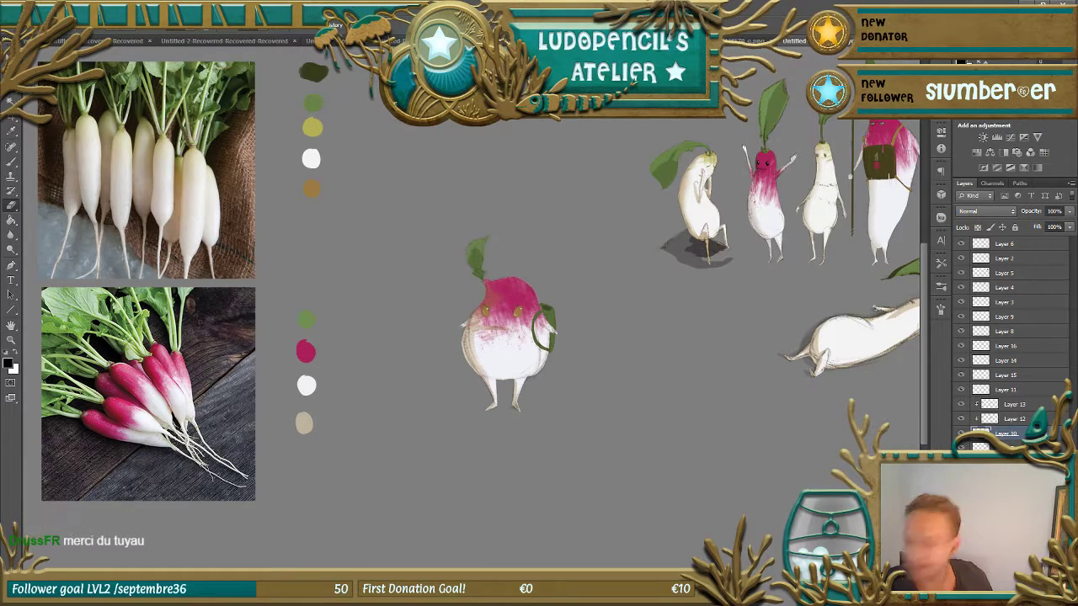
right_click(502, 404, "alt")
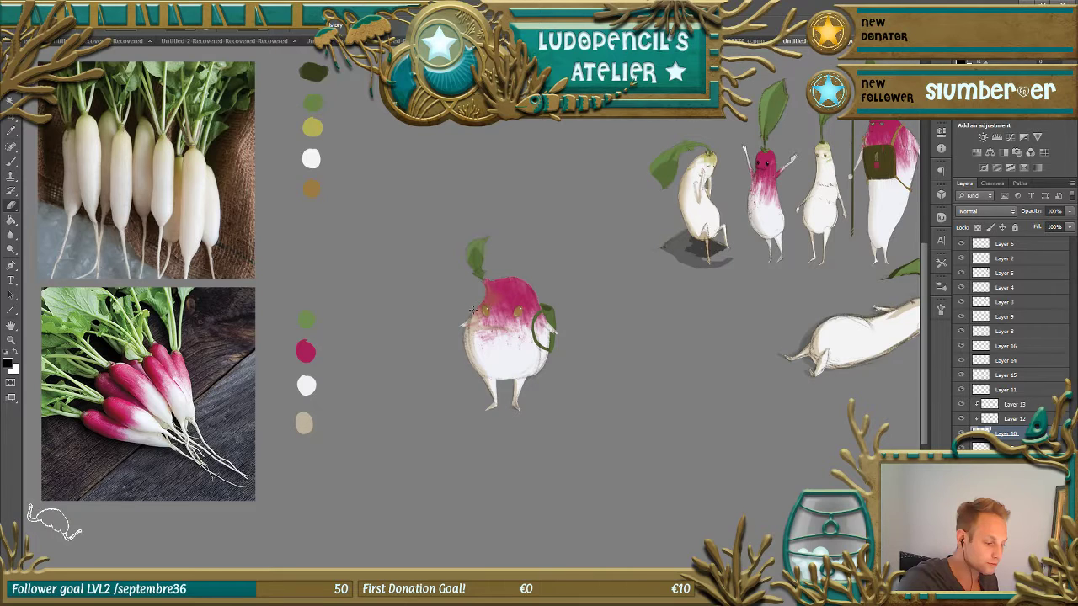
- Check Layer 16 by toggling its visibility and merge all the plump radish's layers from Layer 16 down to Layer 10
key("ctrl+0")
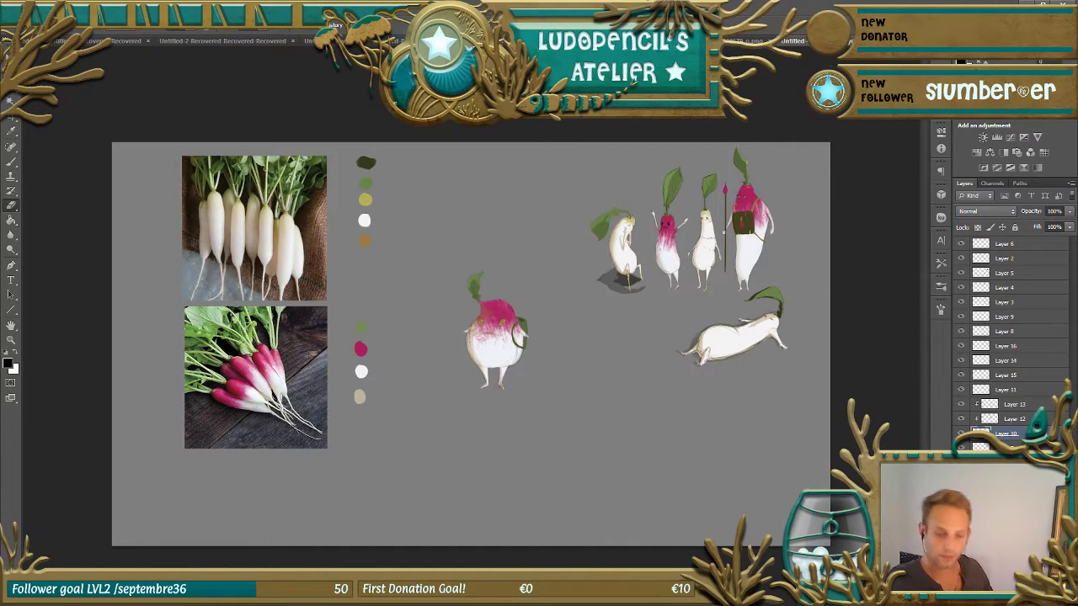
left_click(965, 448)
left_click(962, 448)
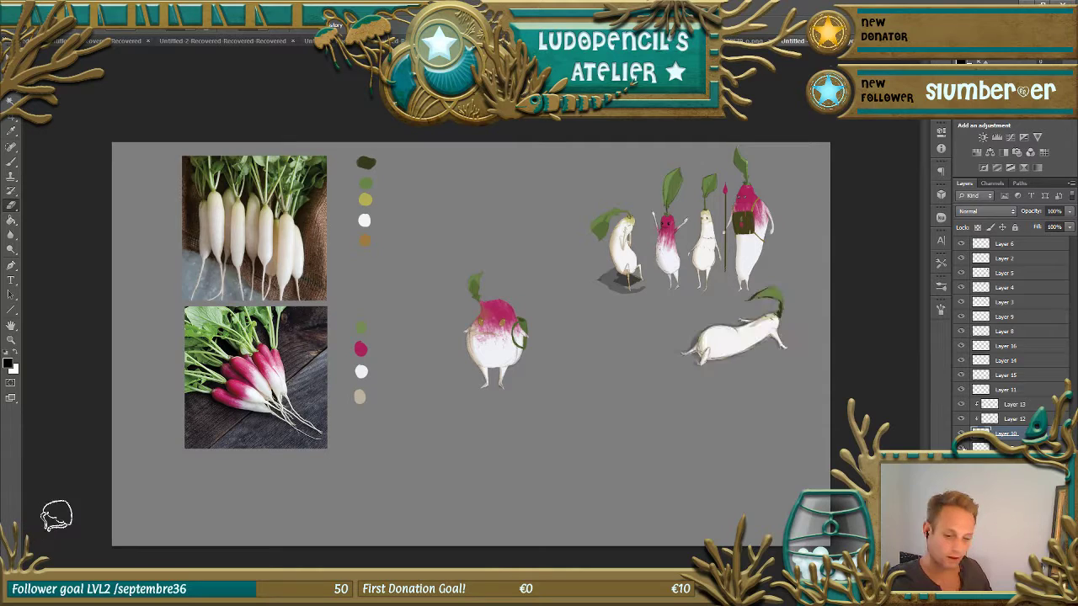
left_click(960, 346)
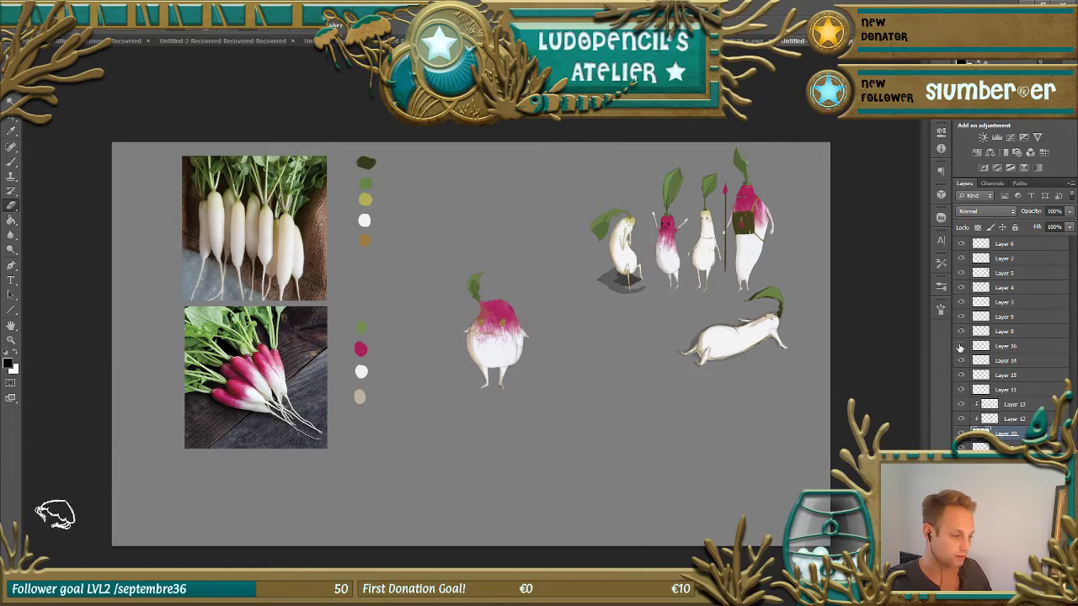
left_click(961, 345)
left_click(1025, 349, "shift")
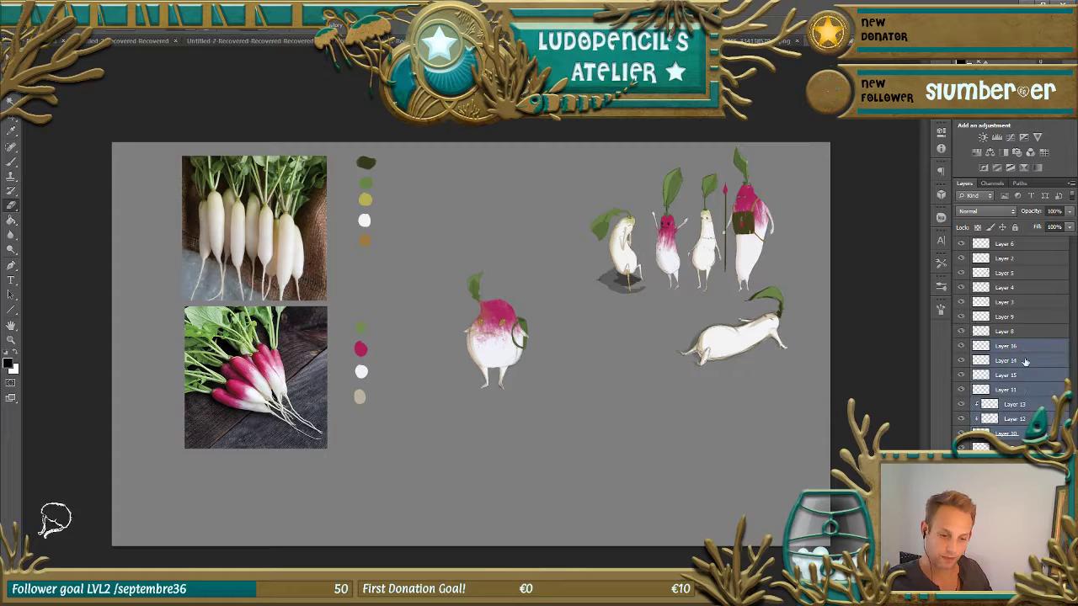
right_click(1023, 349)
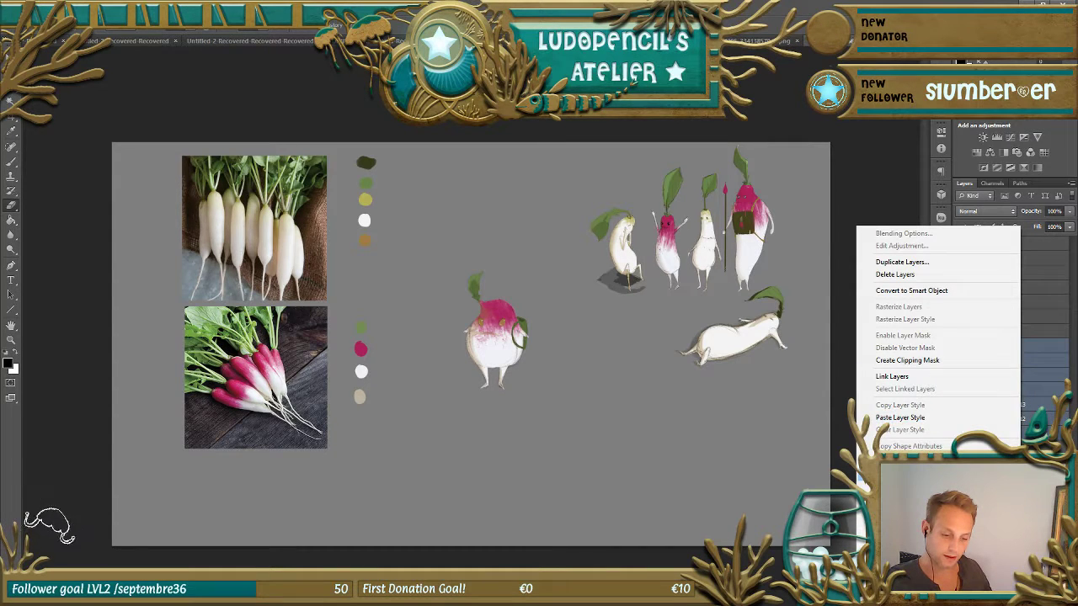
left_click(900, 490)
key("ctrl+t")
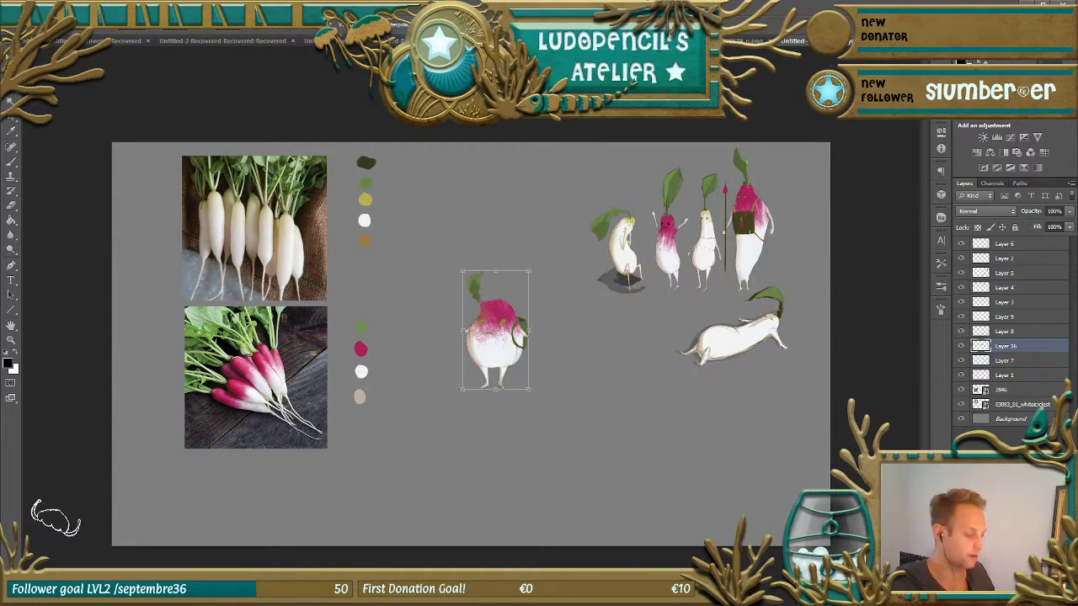
left_click_drag(516, 283, 516, 291)
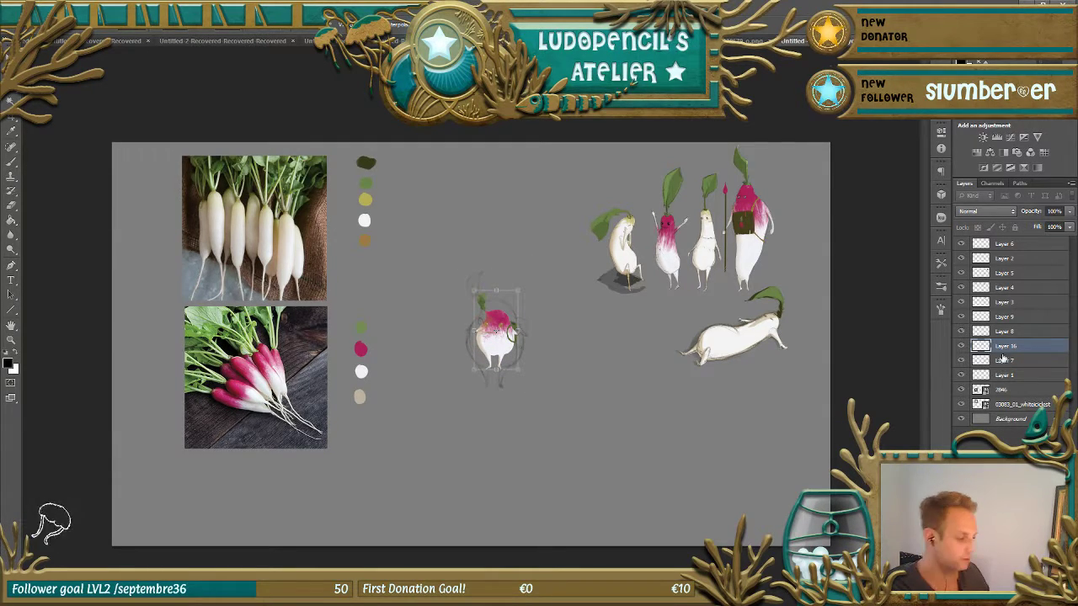
key("Escape")
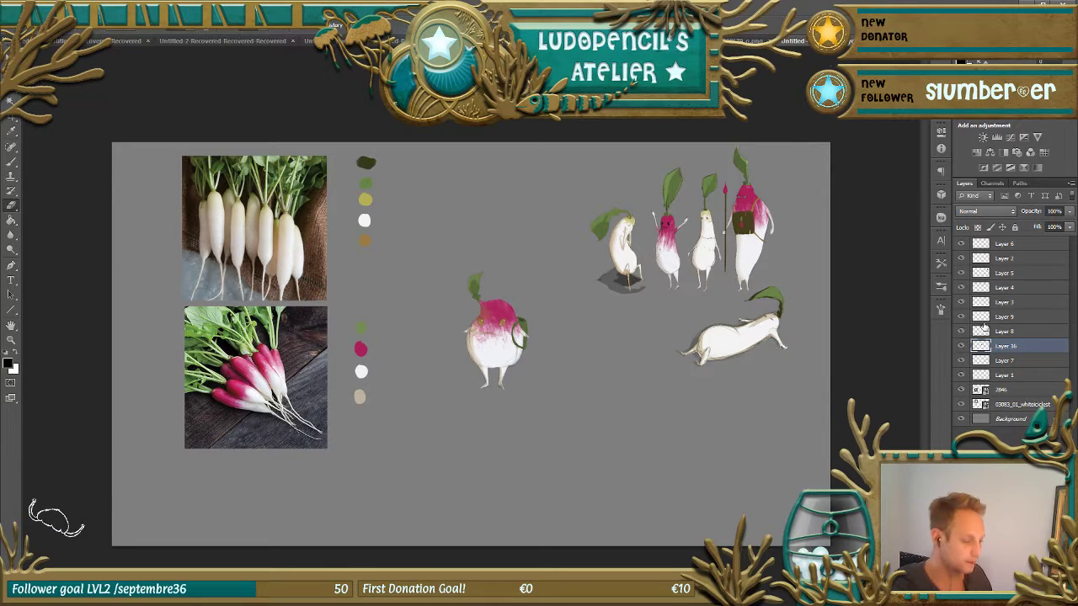
- Toggle Layers 7, 1 and 8 to find the plump radish's sketch, and merge Layer 8 with Layer 16
left_click(961, 361)
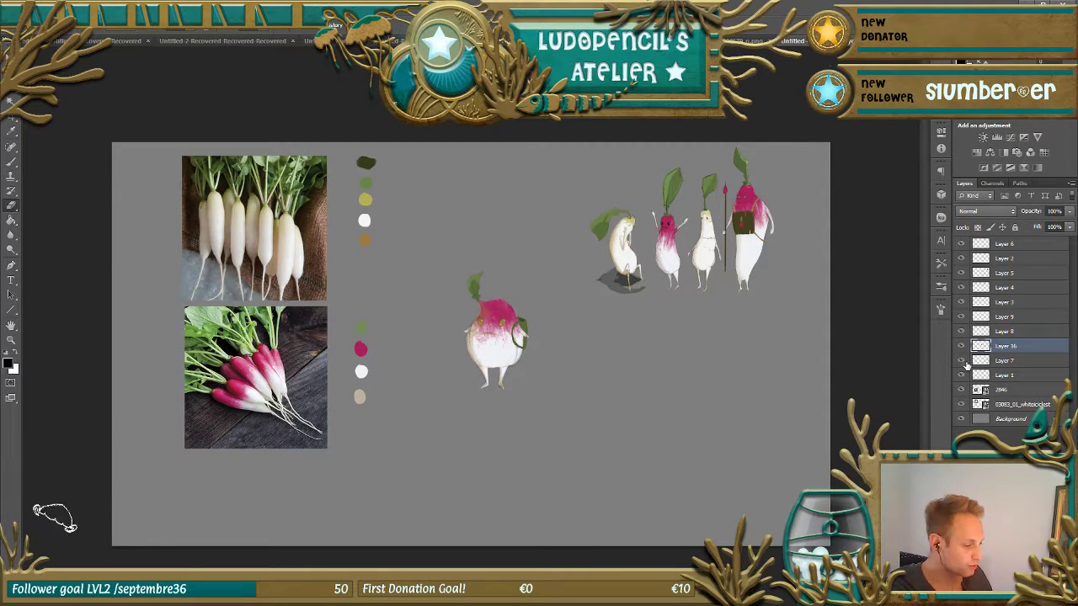
left_click(961, 361)
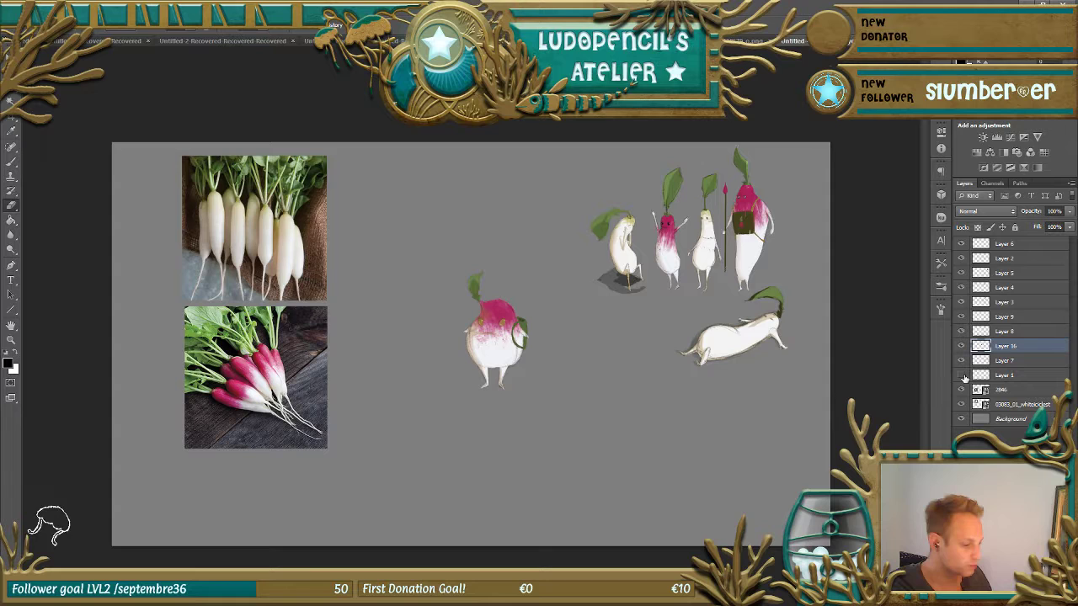
left_click(962, 376)
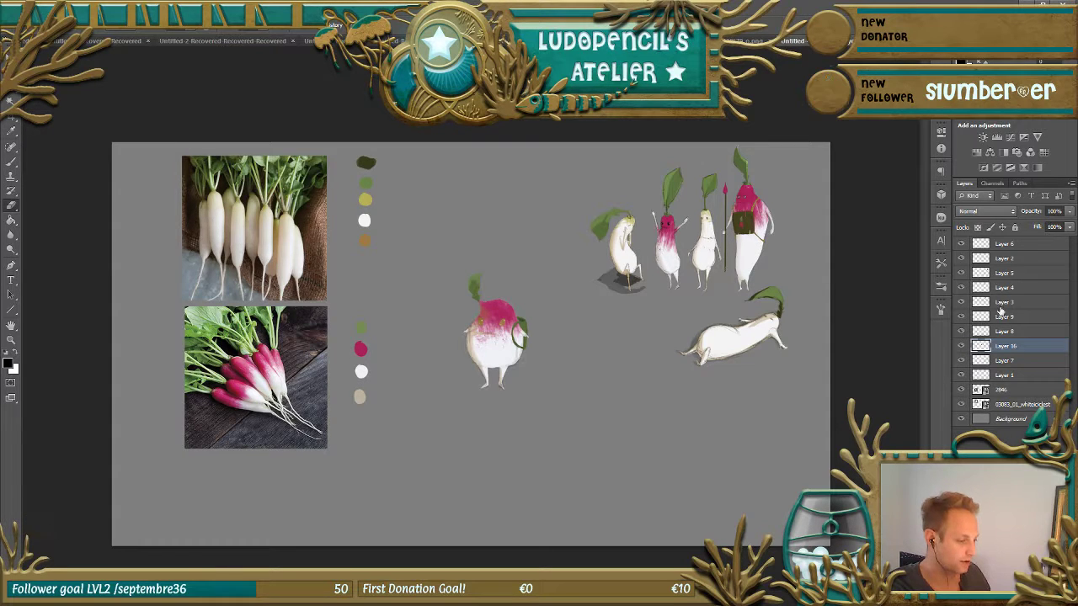
left_click(1010, 331)
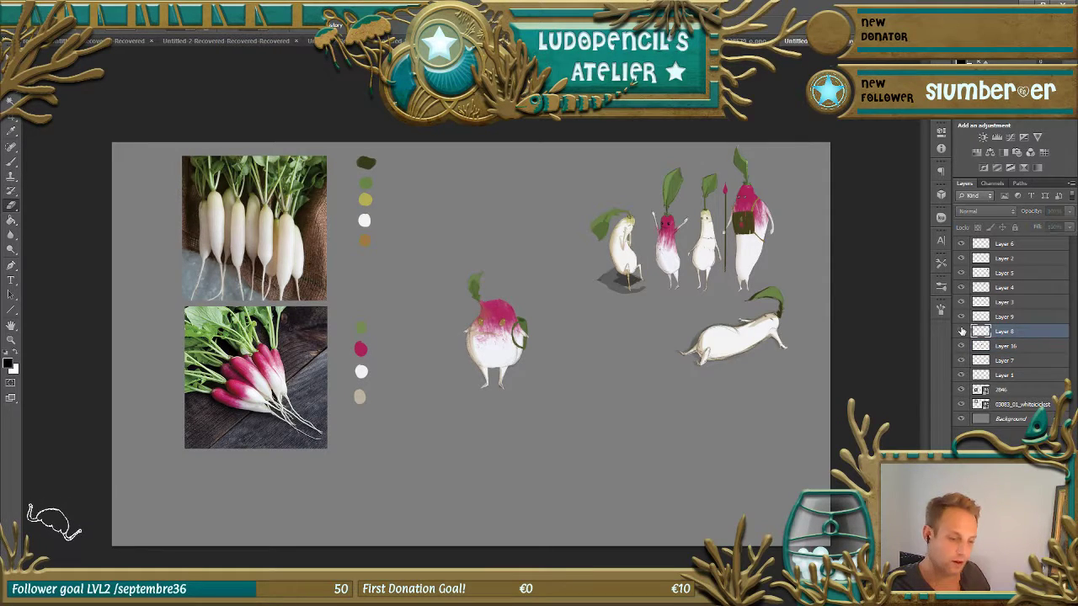
left_click(961, 331)
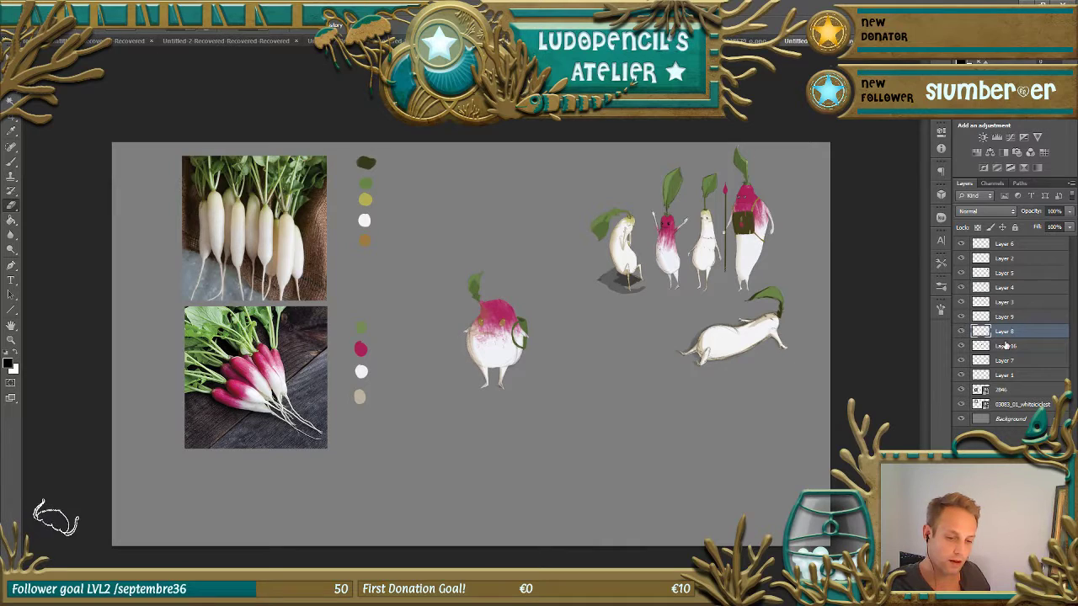
left_click(1005, 345, "ctrl")
right_click(1004, 346)
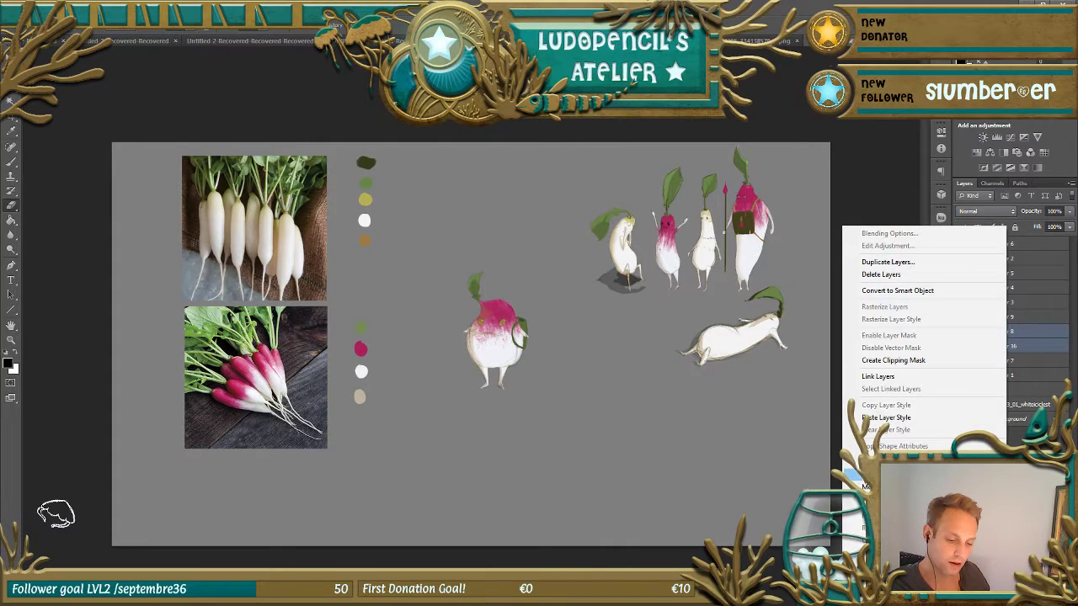
left_click(865, 487)
- Scale the merged plump radish down to about half size and place it in the lineup, beside the reclining radish and below the standing ones
key("v")
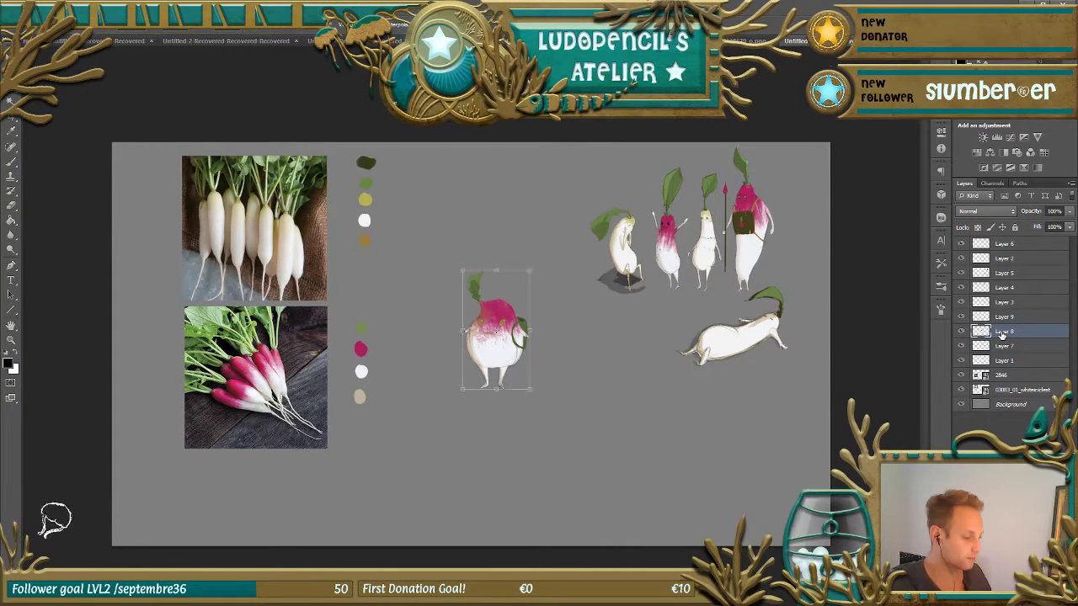
left_click_drag(530, 271, 521, 285)
left_click_drag(526, 344, 674, 280)
left_click_drag(662, 326, 673, 322)
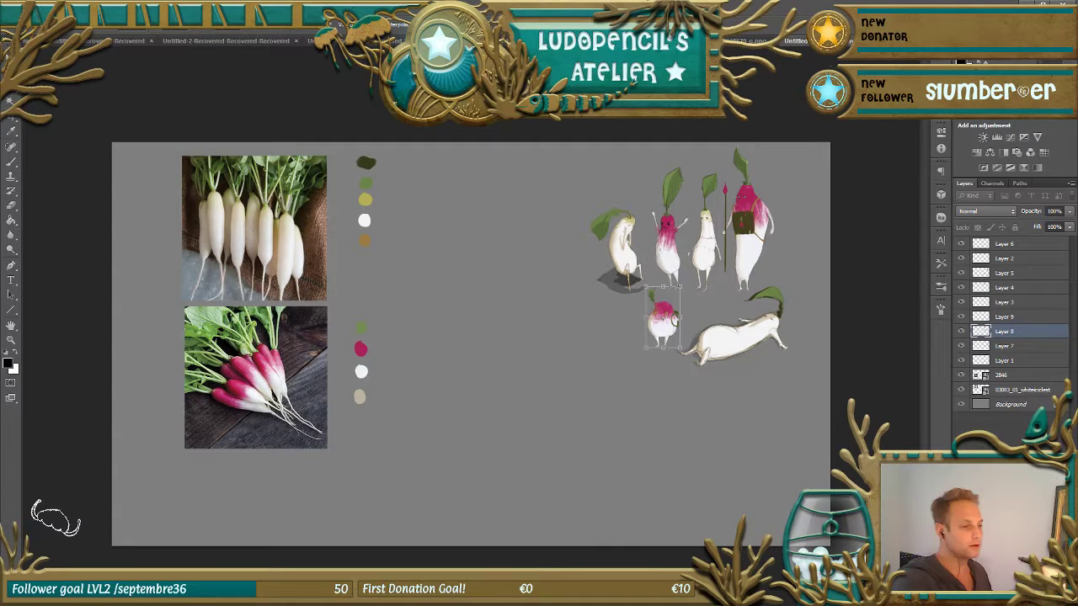
key("Return")
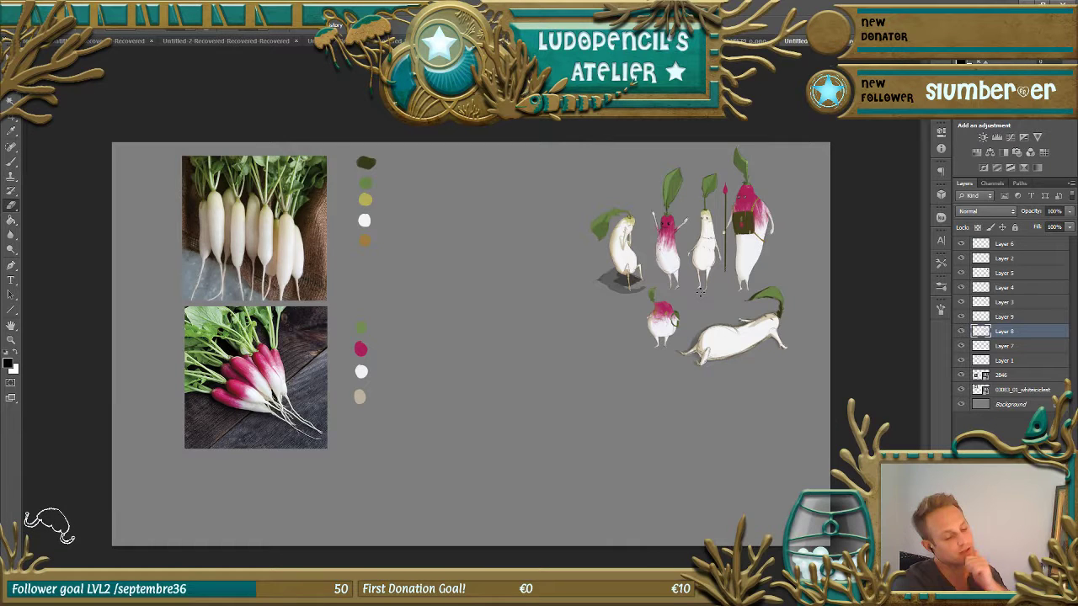
- Add a new empty layer at the top of the layer stack, above Layer 6
key("ctrl+plus")
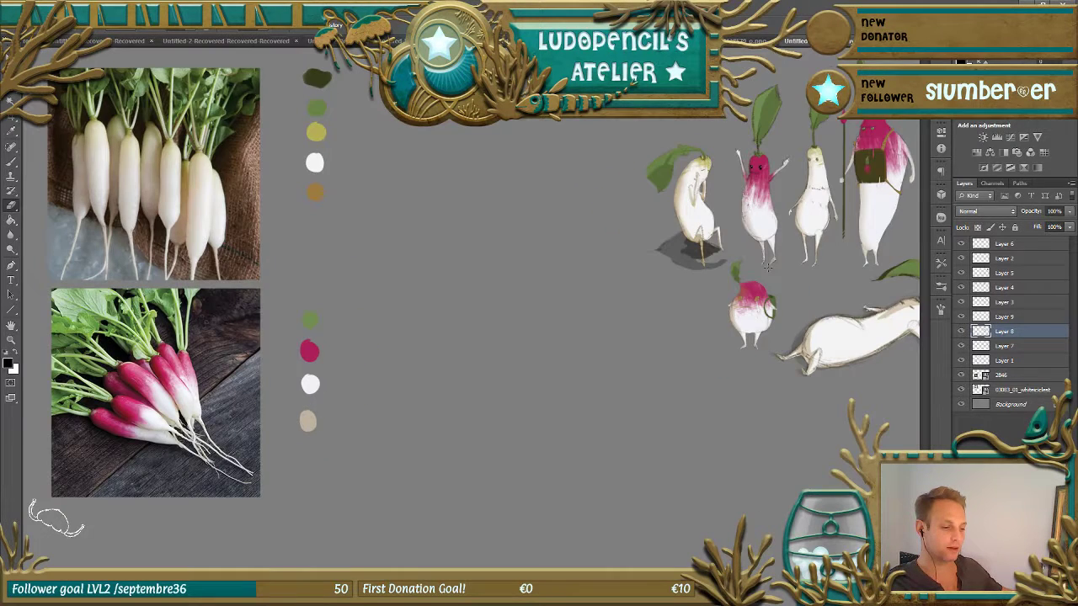
scroll(470, 276, "right", 3)
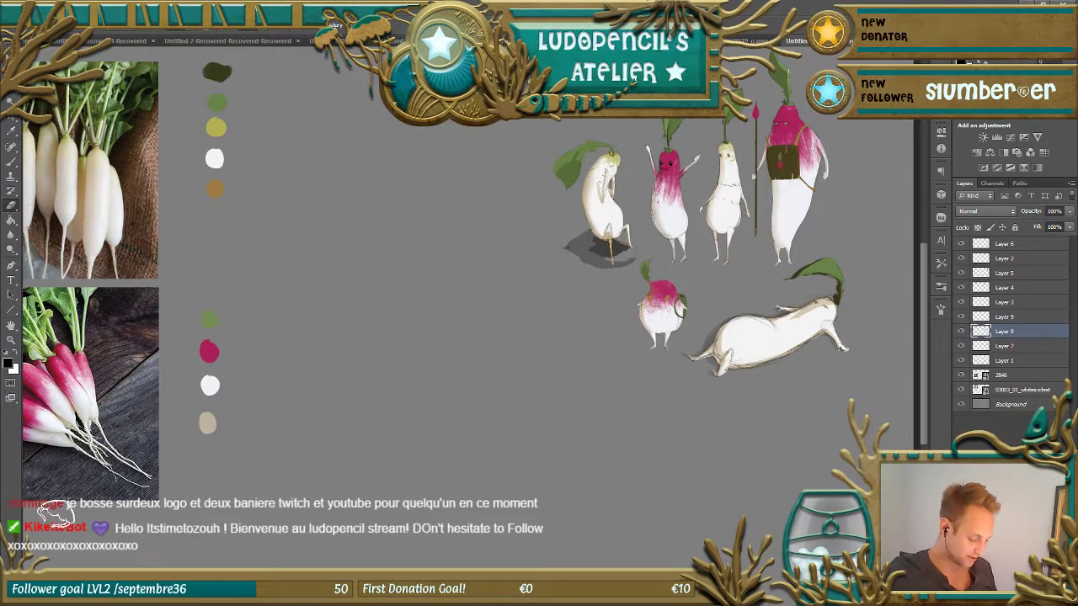
scroll(860, 284, "right", 5)
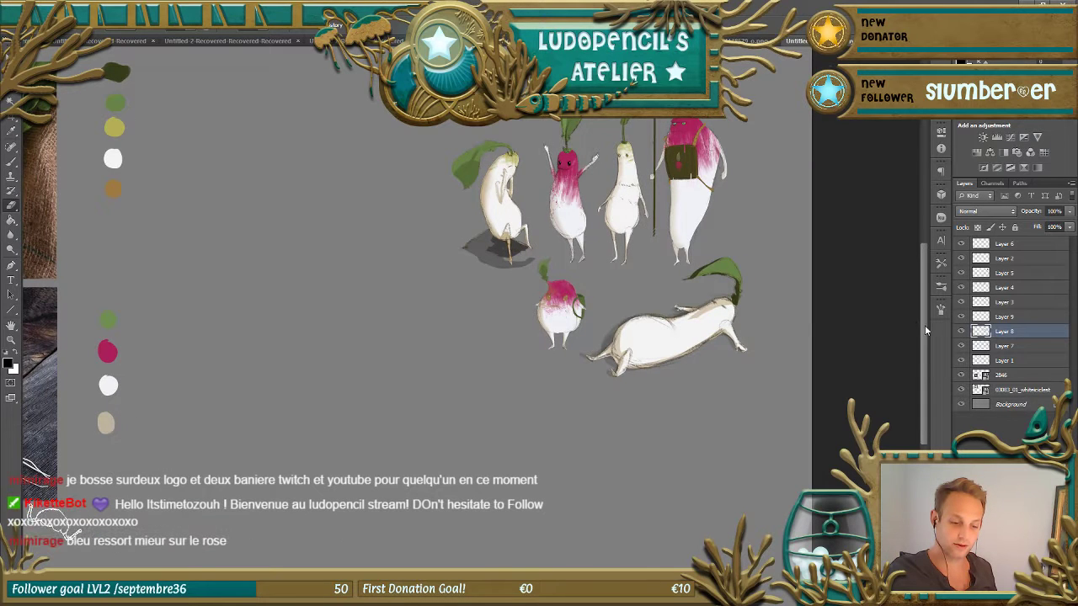
left_click_drag(924, 325, 922, 287)
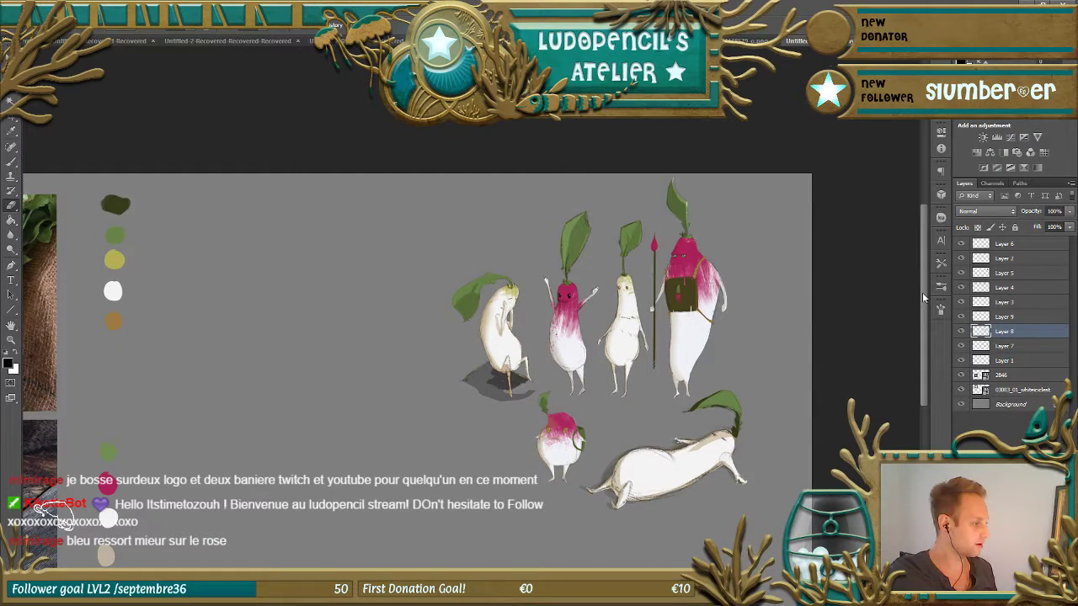
scroll(921, 292, "down", 1)
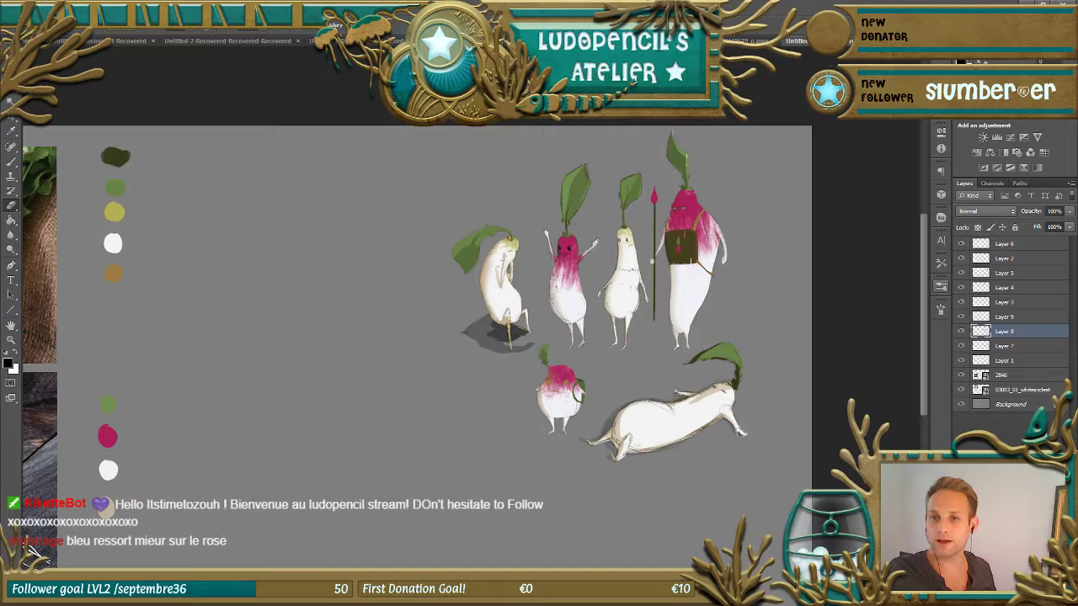
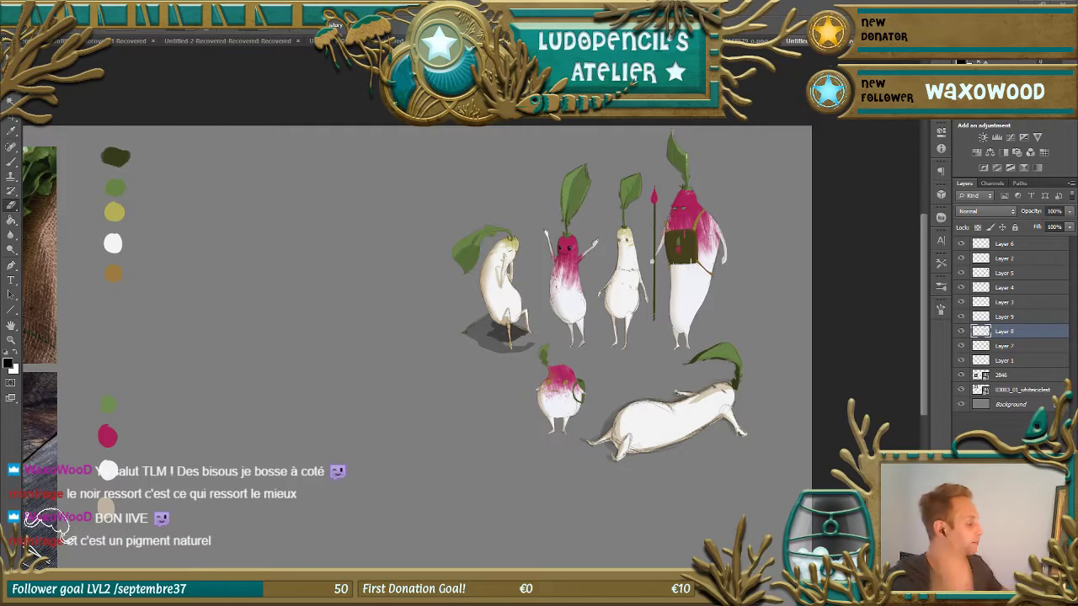
scroll(421, 295, "down", 3)
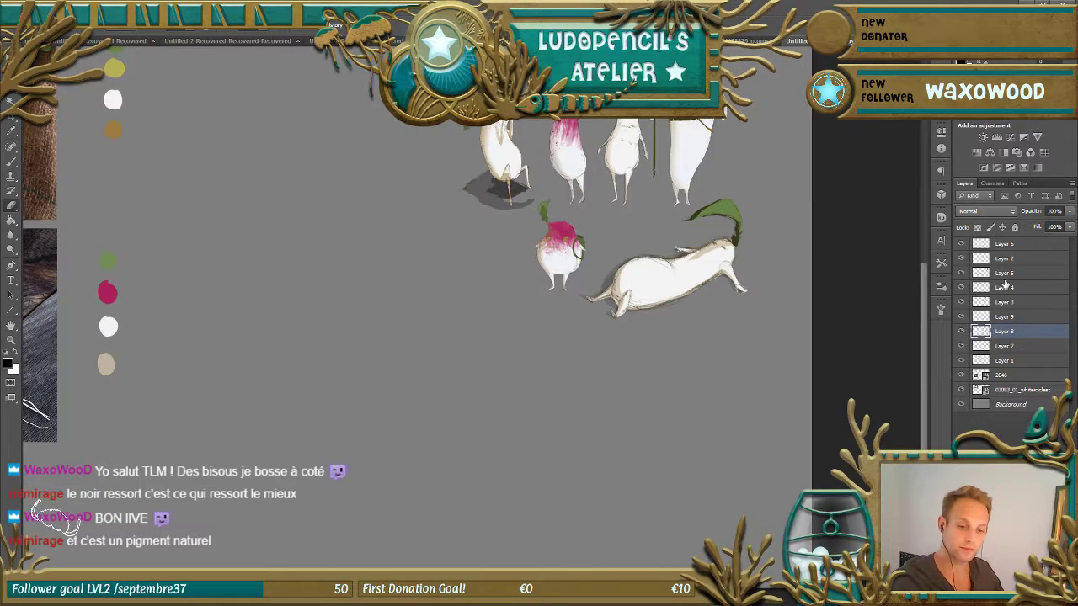
left_click(1022, 245)
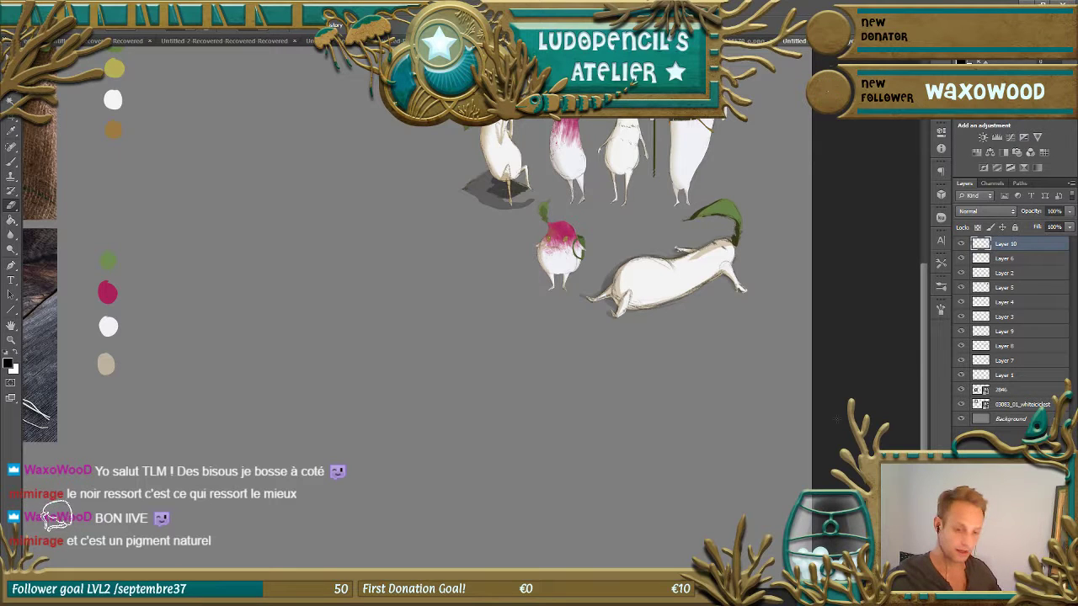
scroll(925, 298, "up", 3)
key("ctrl+plus")
key("ctrl+plus")
key("ctrl+plus")
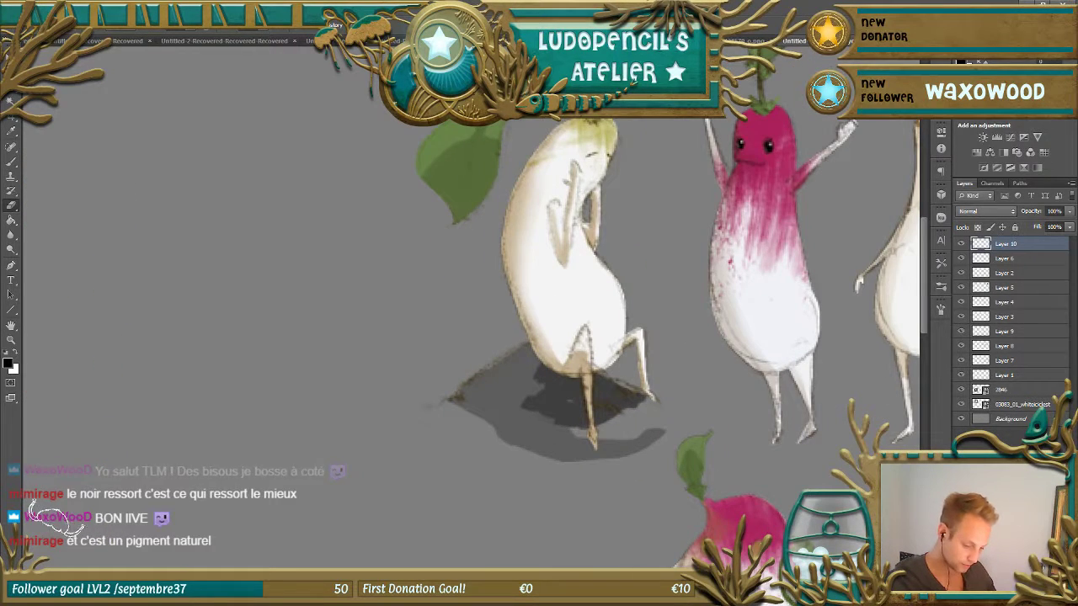
- Make white the foreground colour and choose a brush preset for detailing the radish characters' eyes
scroll(923, 295, "right", 5)
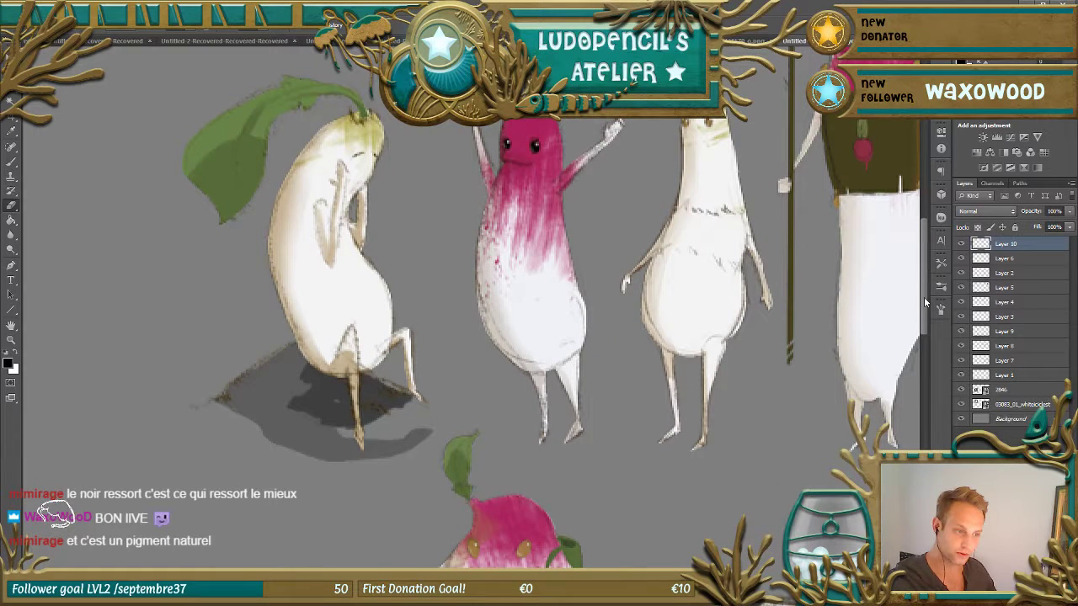
scroll(923, 296, "down", 2)
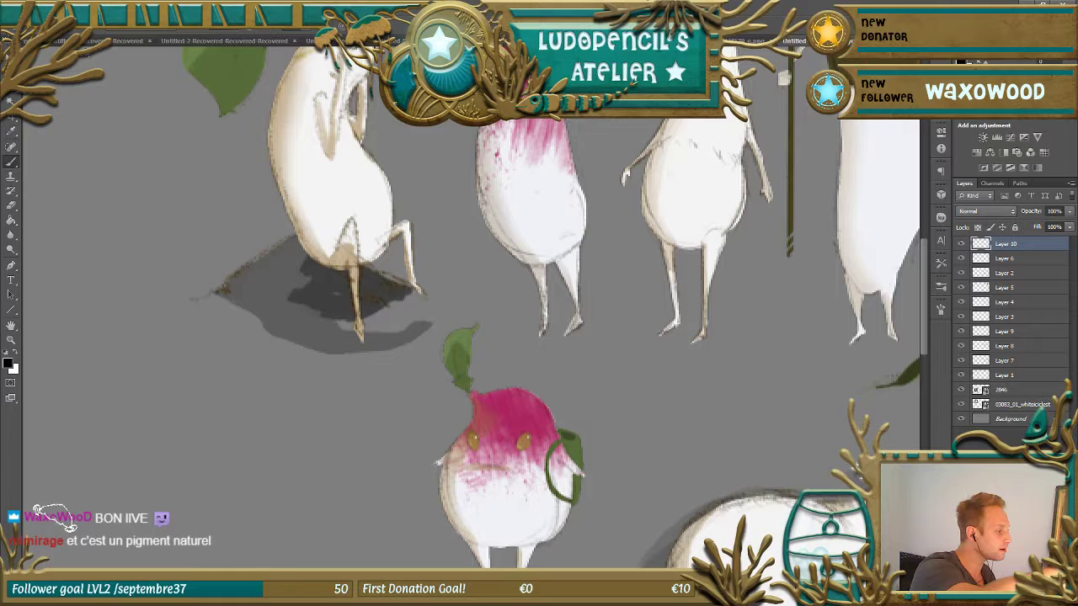
key("x")
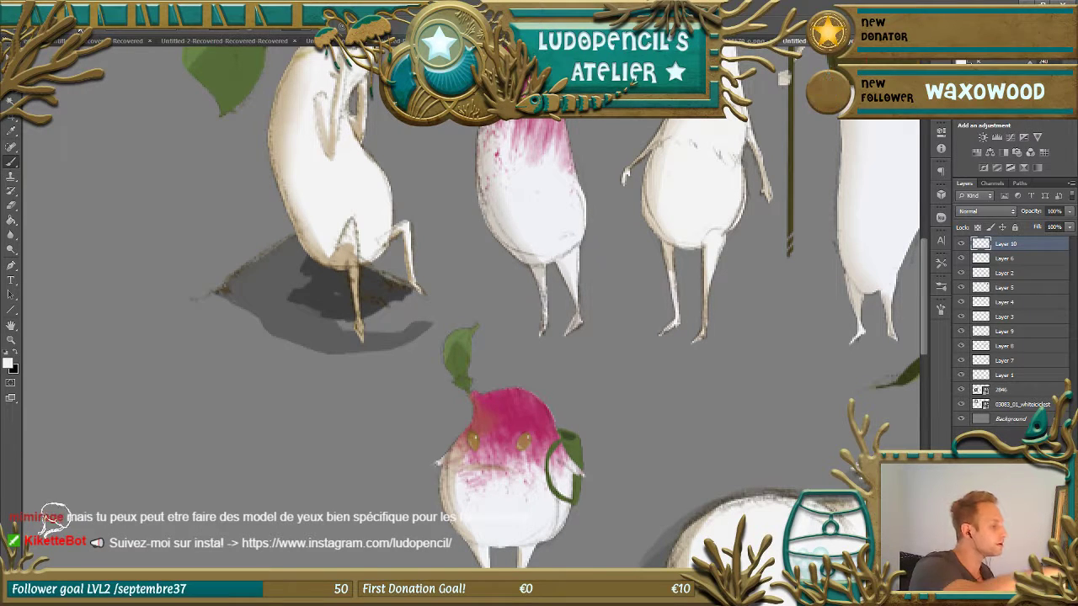
left_click(34, 26)
left_click(81, 110)
key("Return")
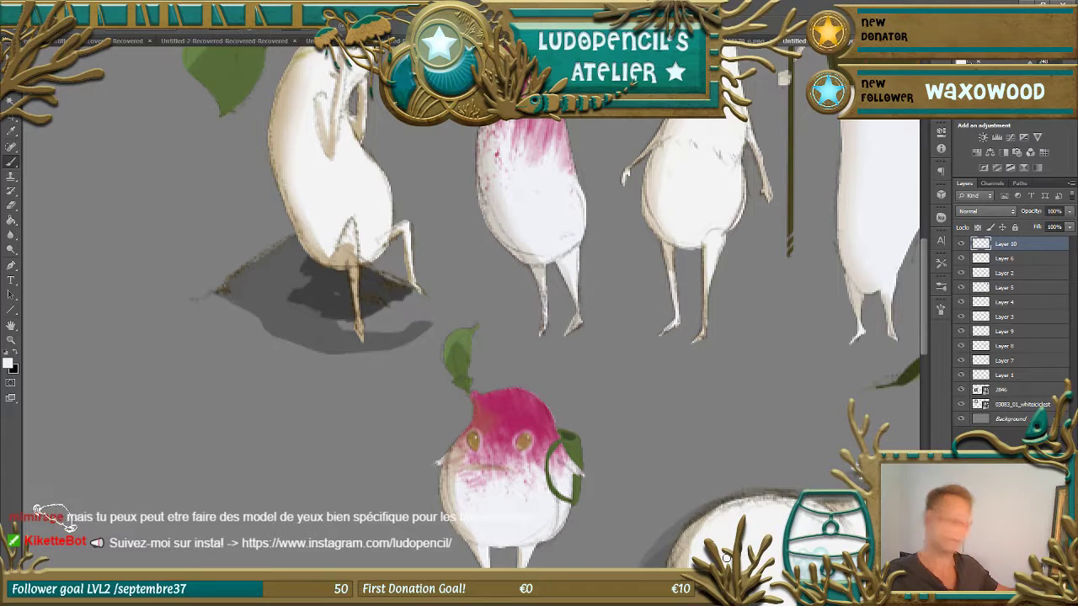
- Paint small white highlights on the eyes of the large radish with the satchel and spear, on Layer 10
key("ctrl+minus")
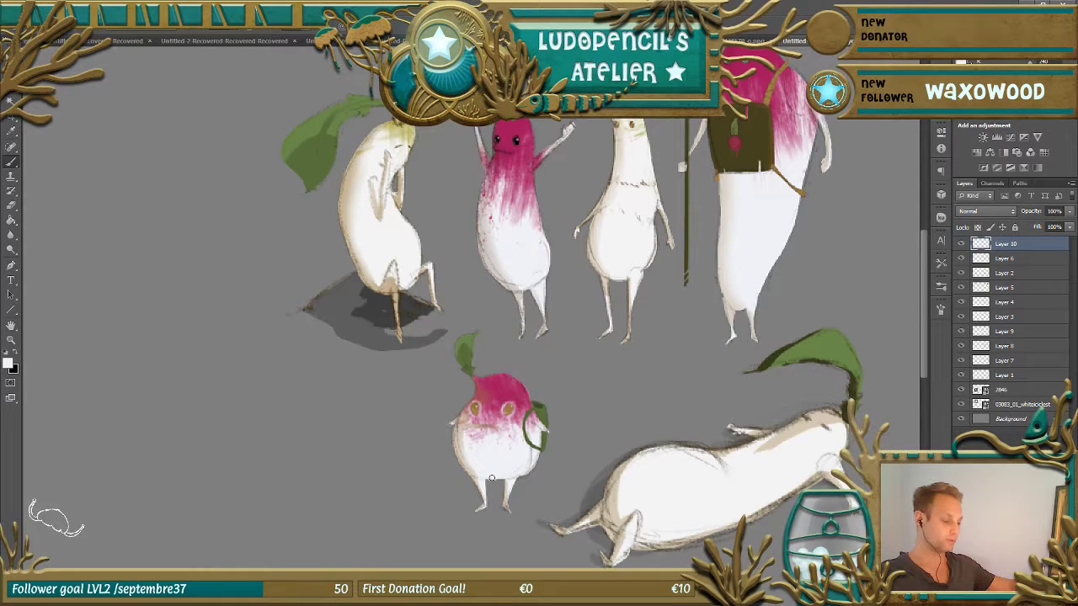
key("ctrl+minus")
key("ctrl+minus")
key("ctrl+minus")
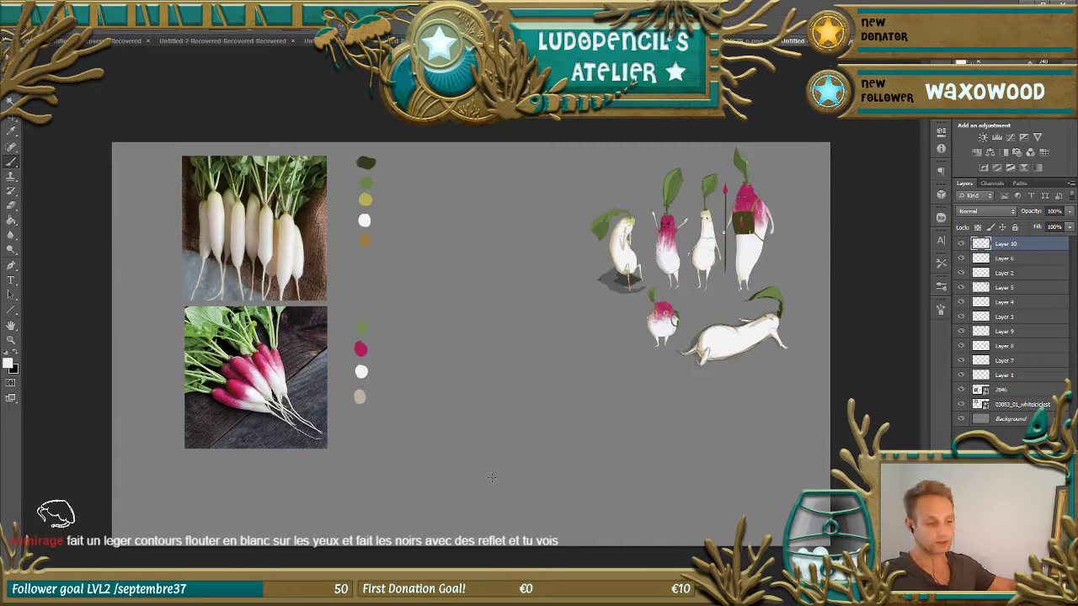
key("ctrl+plus")
key("ctrl+plus")
key("ctrl+plus")
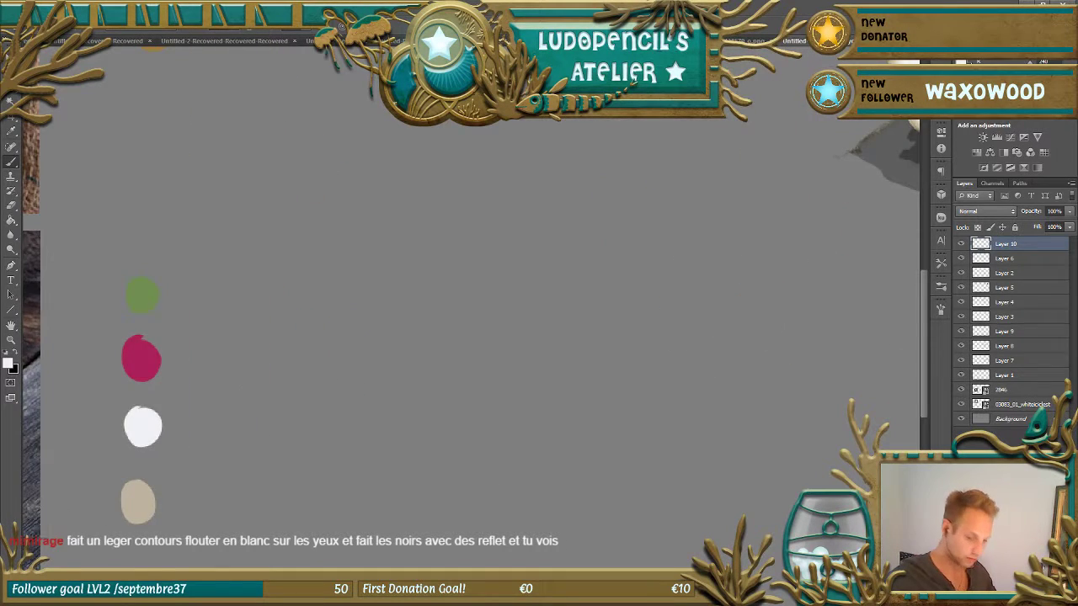
scroll(924, 278, "right", 5)
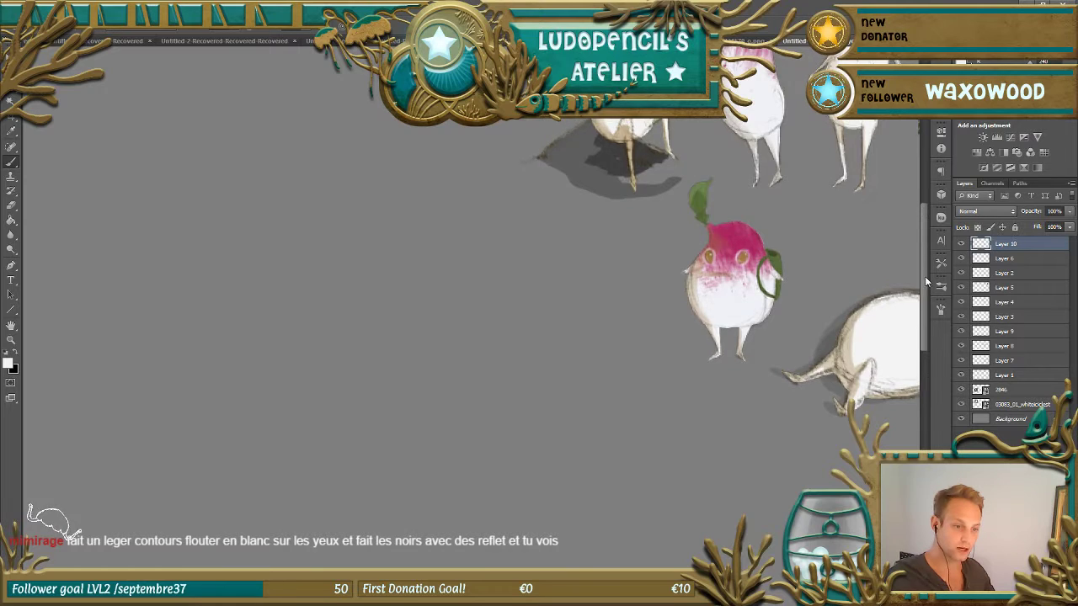
scroll(924, 278, "up", 5)
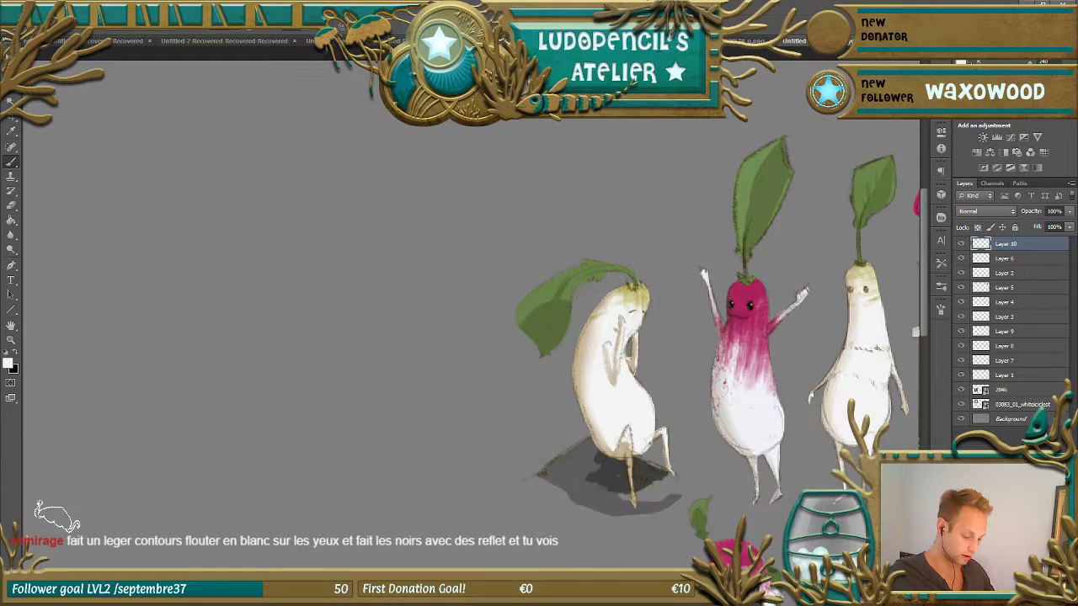
scroll(472, 328, "right", 5)
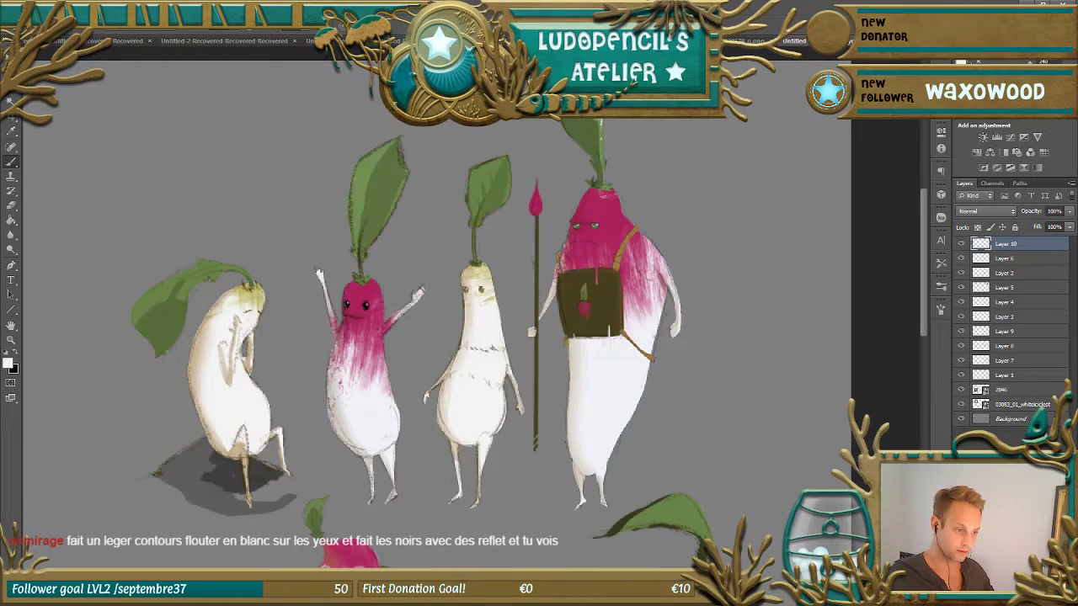
scroll(581, 229, "up", 1)
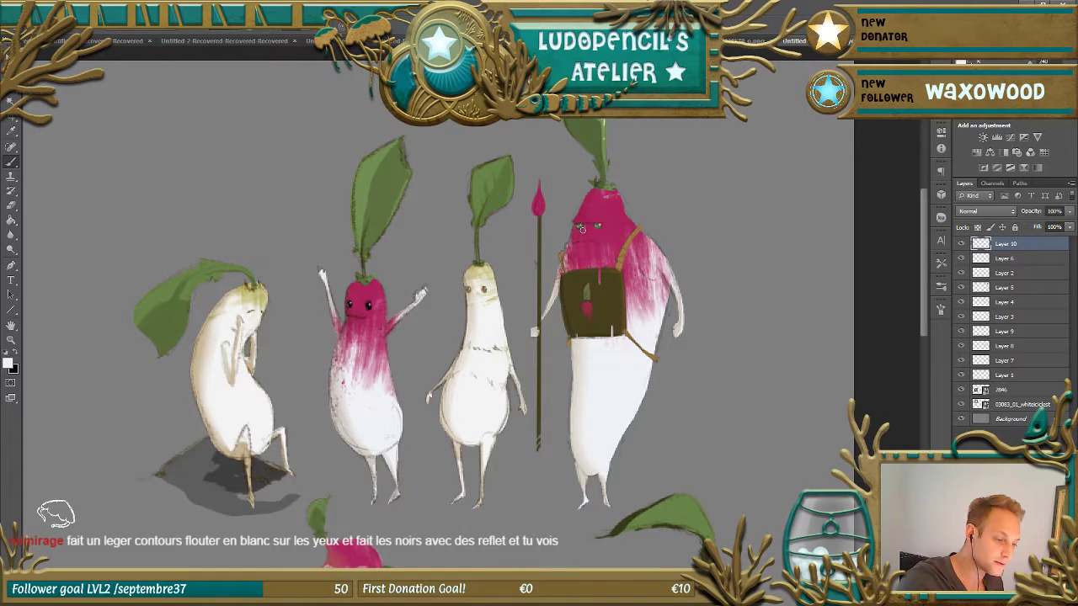
left_click(600, 227)
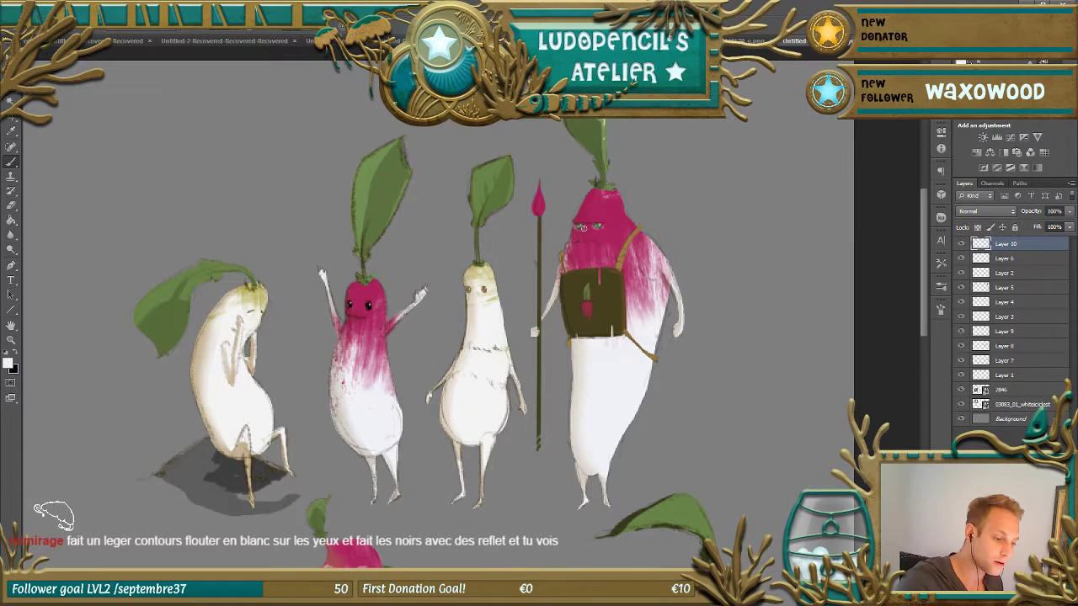
- Review the radish lineup from afar and up close, checking the faces and the balance between the characters
key("ctrl+minus")
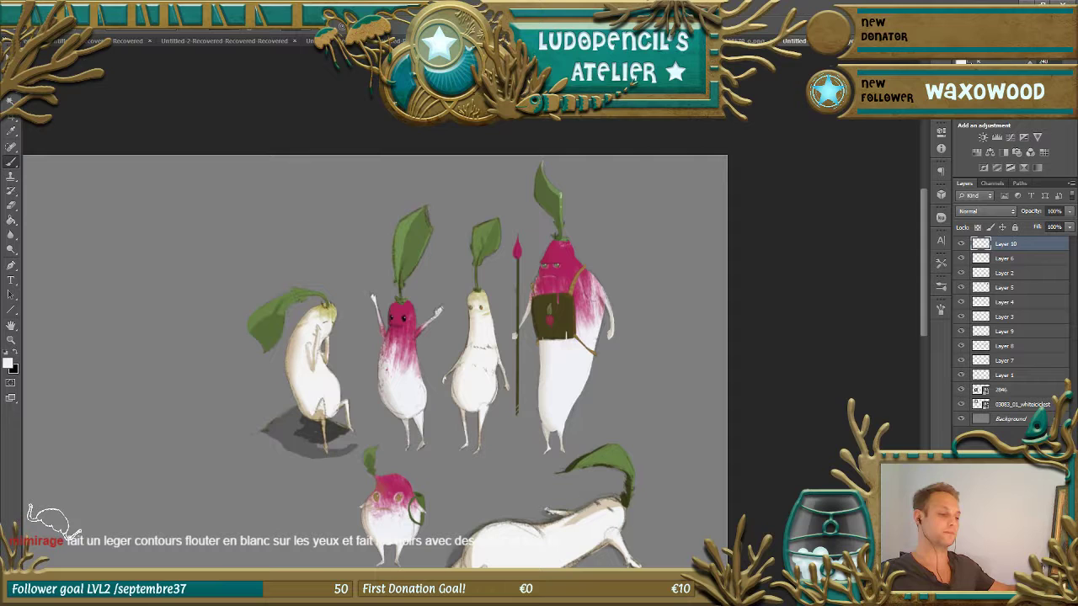
key("ctrl+minus")
key("ctrl+minus")
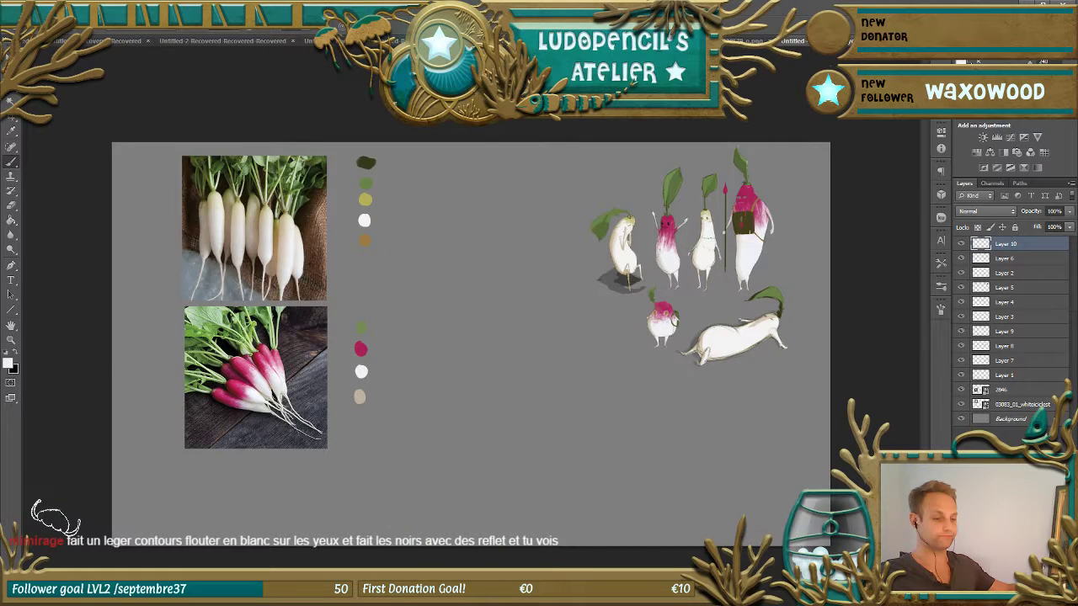
key("ctrl+plus")
key("ctrl+plus")
key("ctrl+plus")
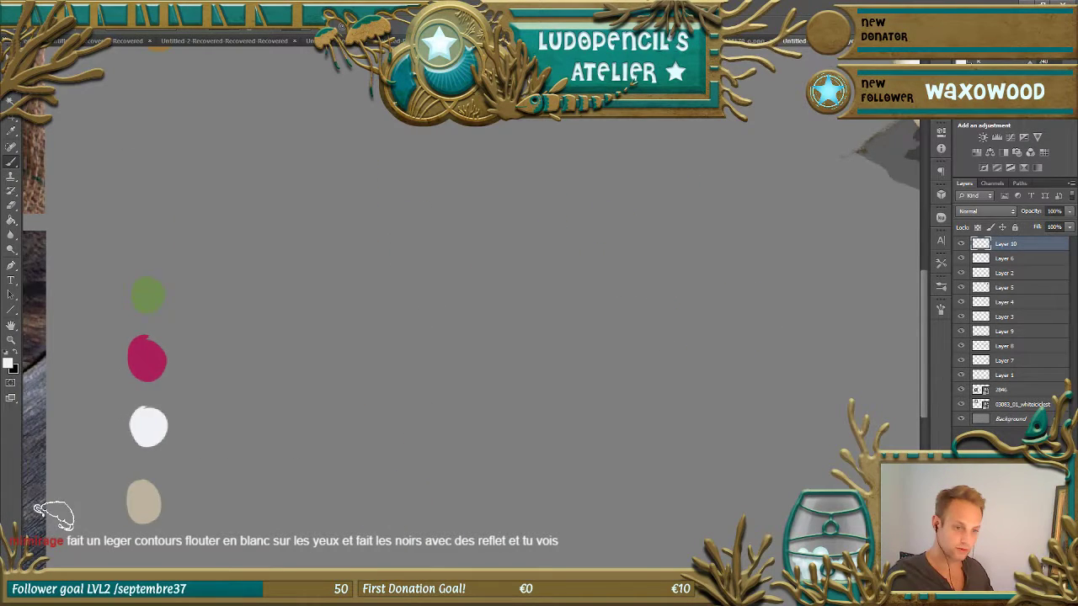
scroll(926, 309, "right", 10)
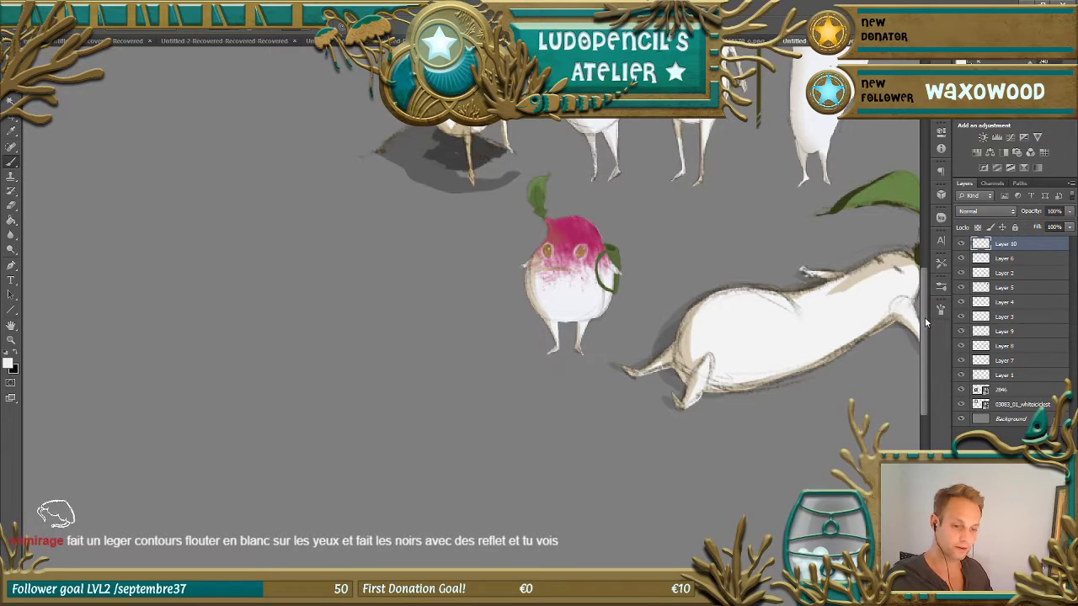
left_click_drag(928, 321, 924, 274)
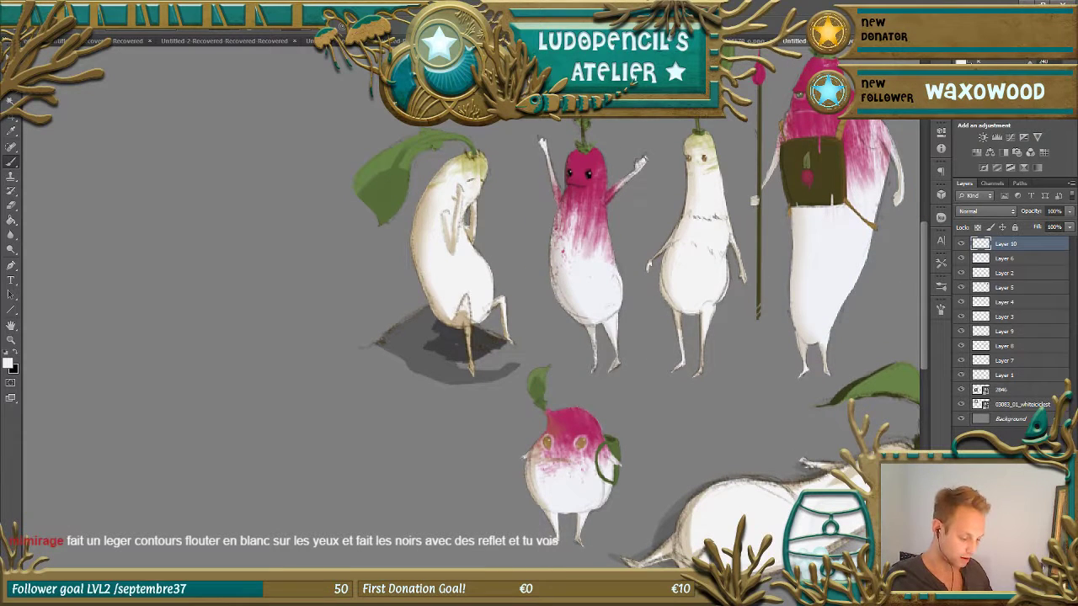
scroll(926, 268, "right", 4)
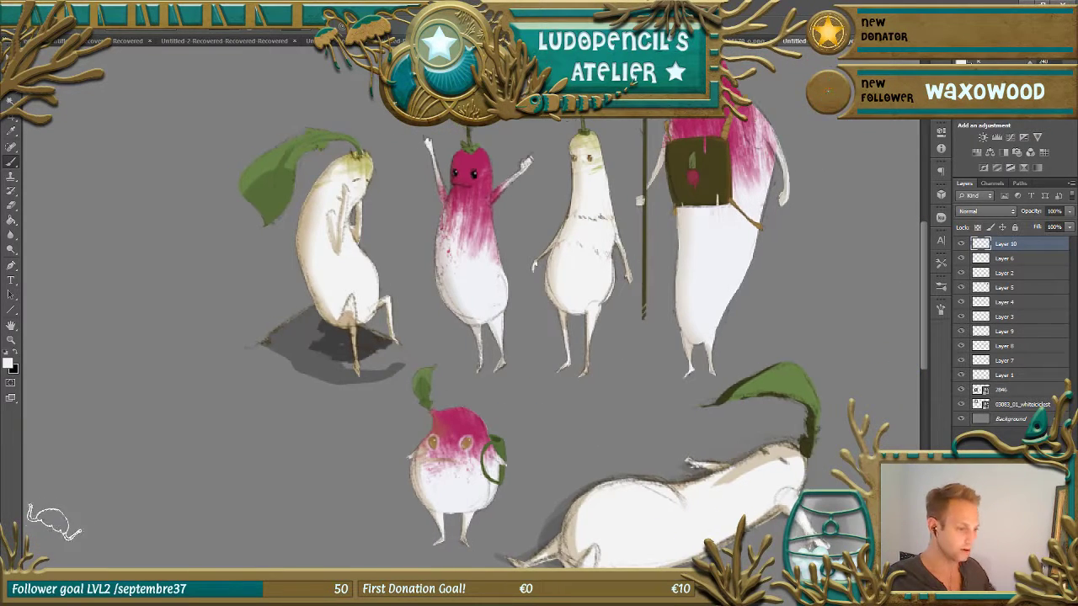
key("ctrl+minus")
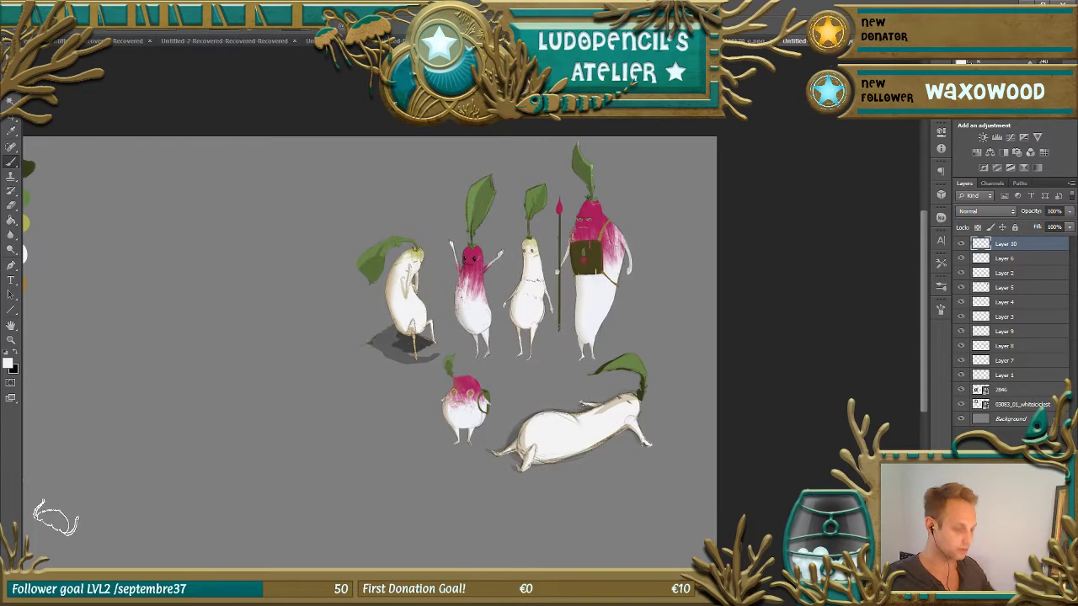
- Compare the radish characters with the reference photos and colour swatches, and review the overall canvas composition
scroll(399, 345, "left", 3)
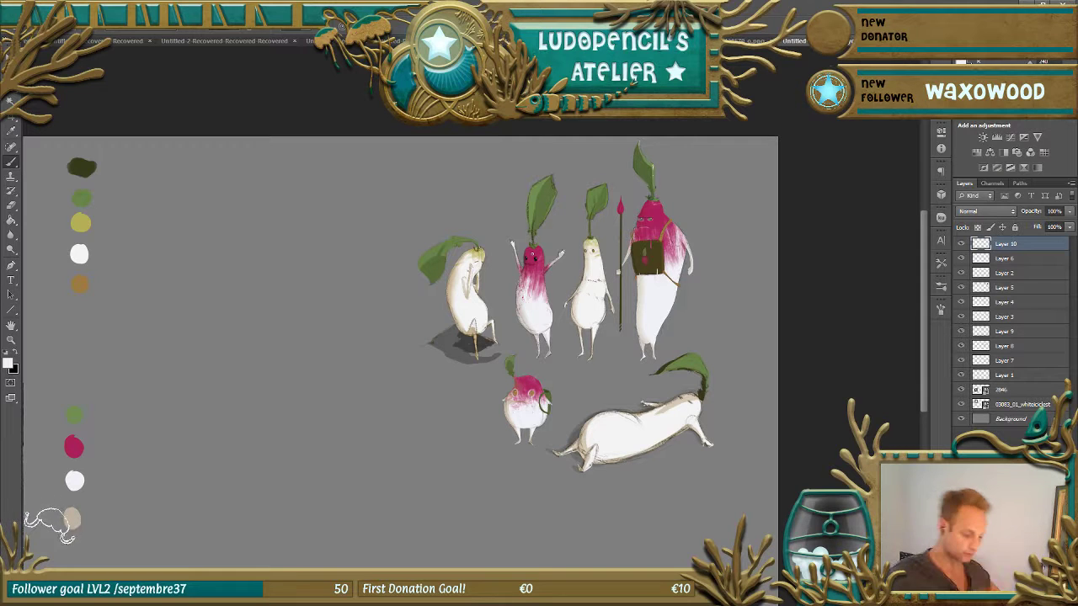
scroll(401, 351, "left", 2)
scroll(471, 353, "left", 4)
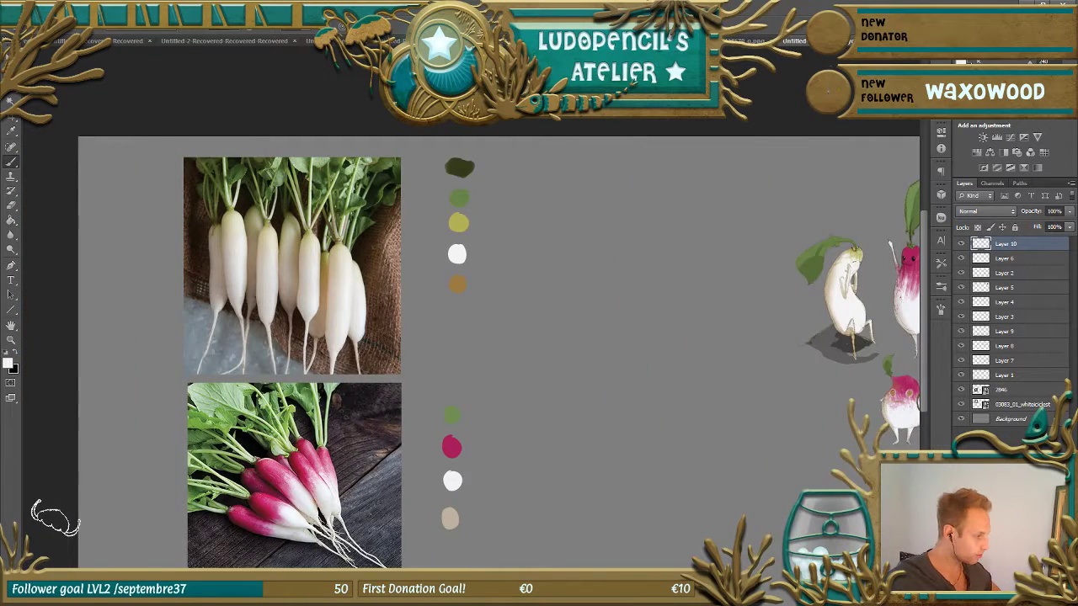
scroll(470, 352, "right", 2)
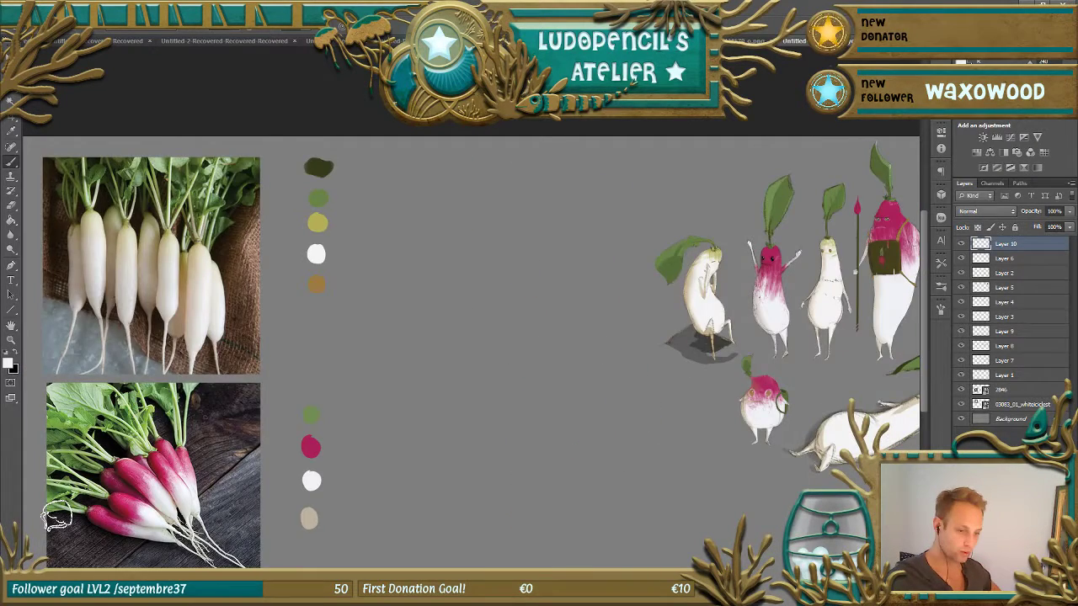
scroll(481, 355, "left", 1)
scroll(55, 518, "right", 3)
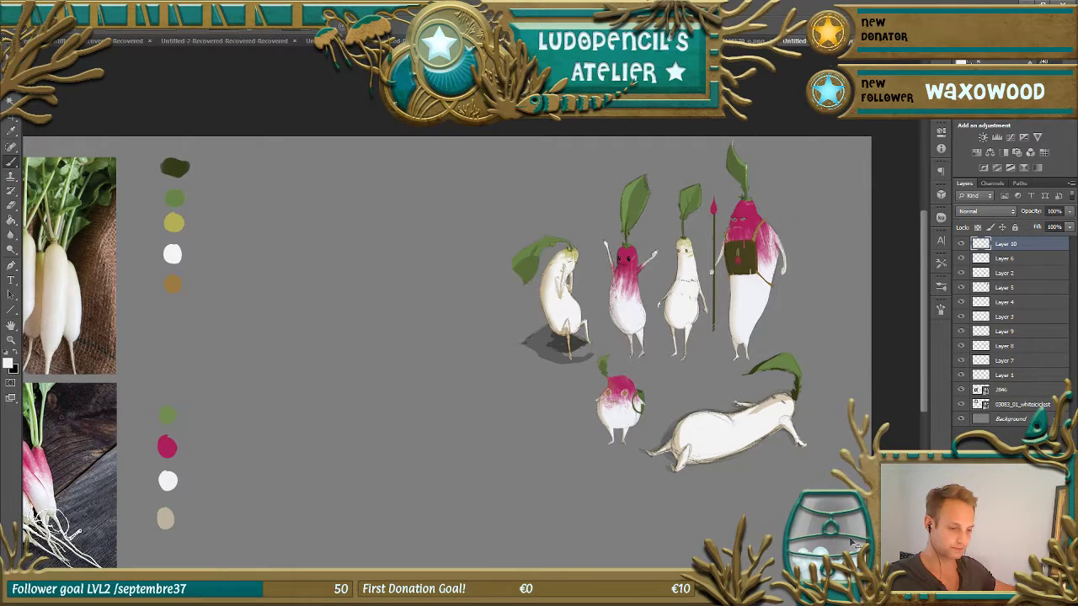
key("ctrl+minus")
key("ctrl+0")
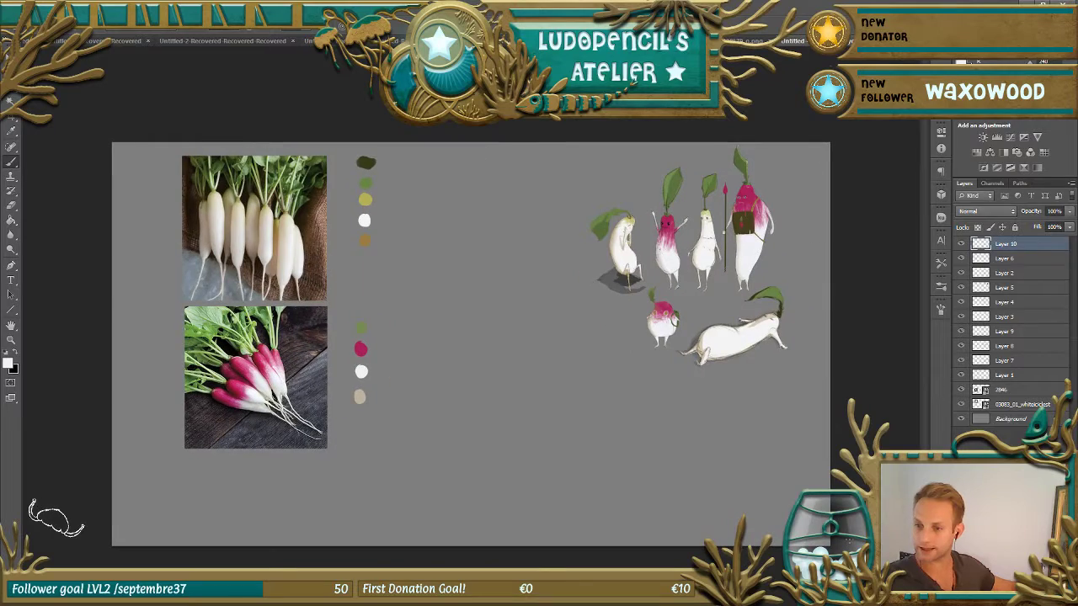
key("ctrl+plus")
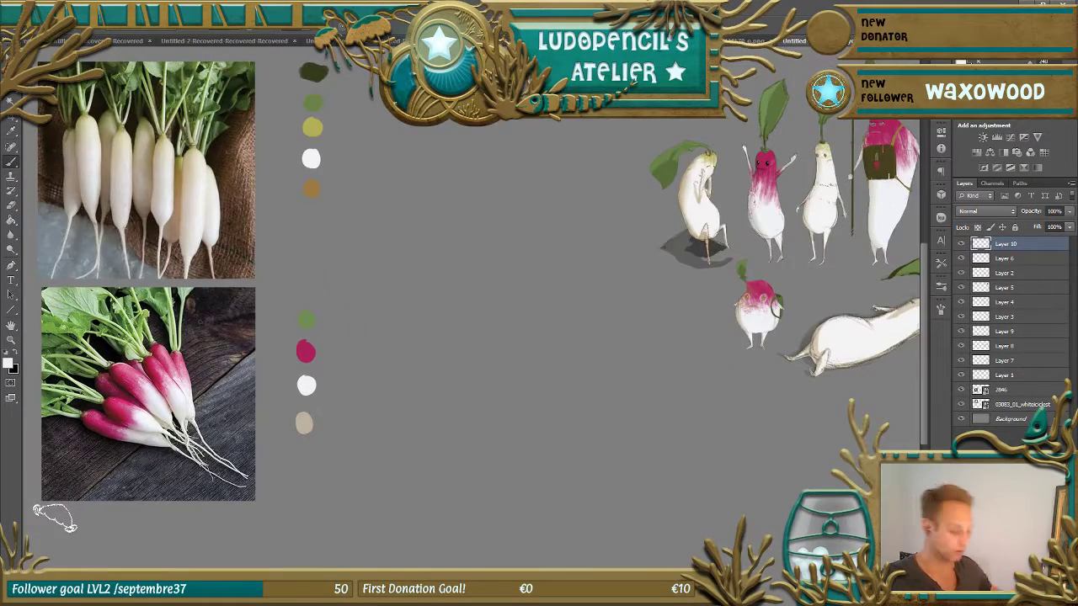
scroll(921, 348, "right", 3)
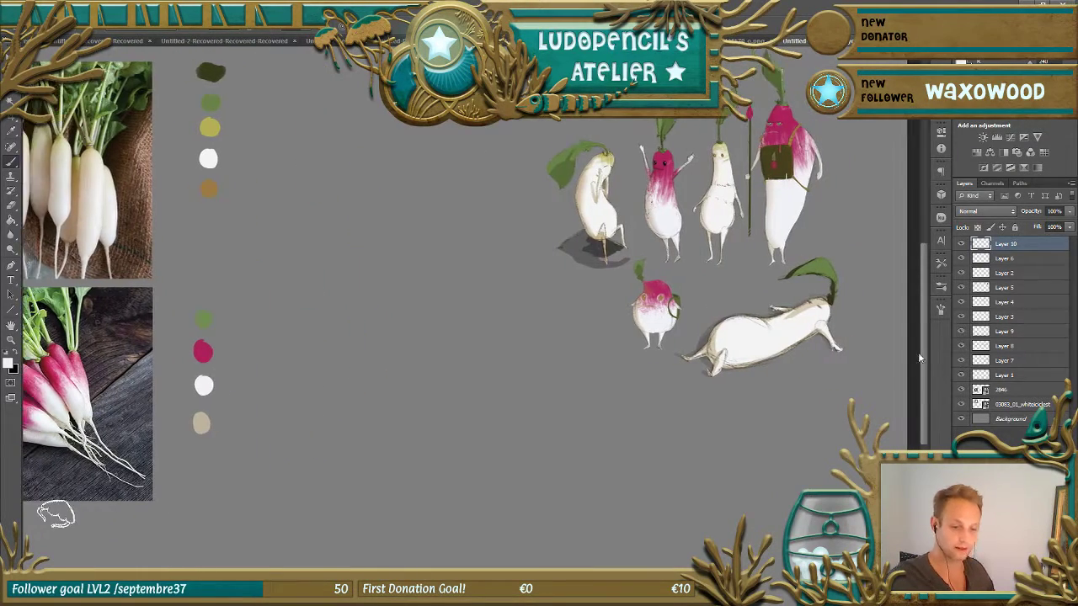
scroll(924, 320, "up", 2)
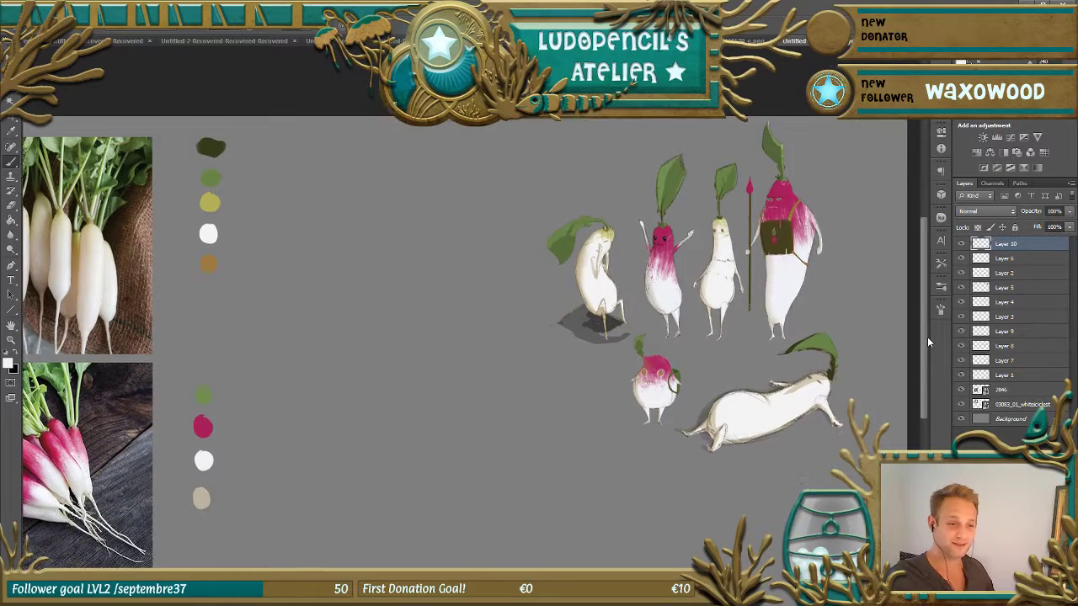
scroll(43, 512, "left", 3)
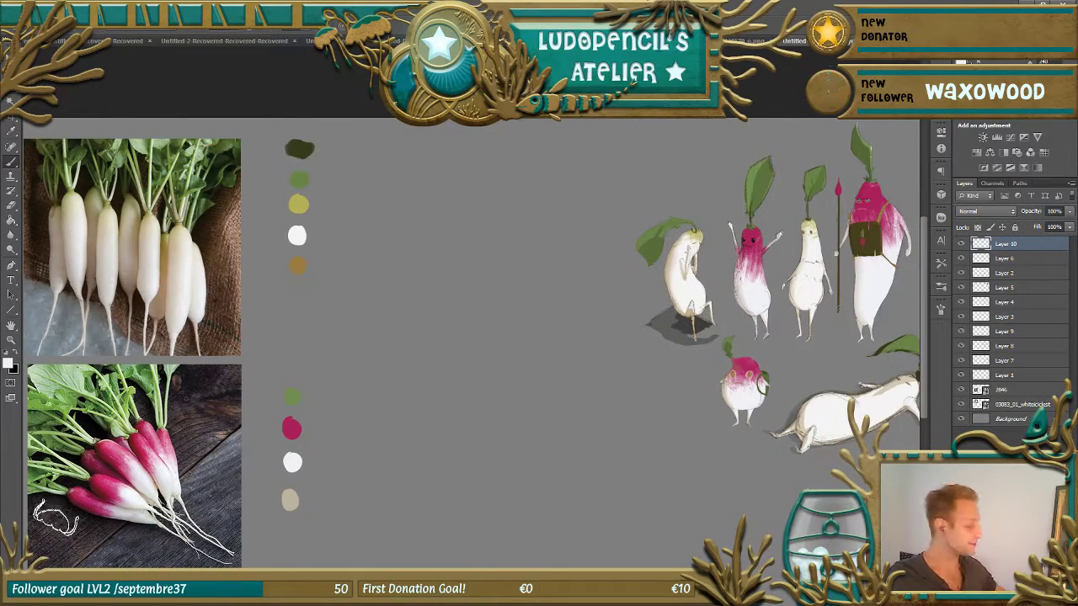
key("ctrl+0")
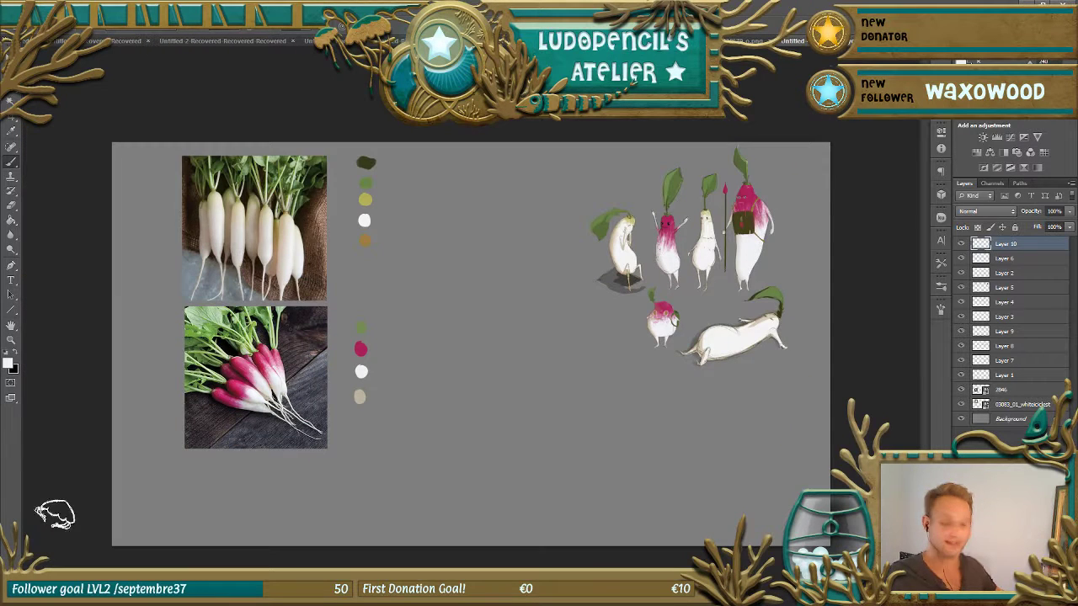